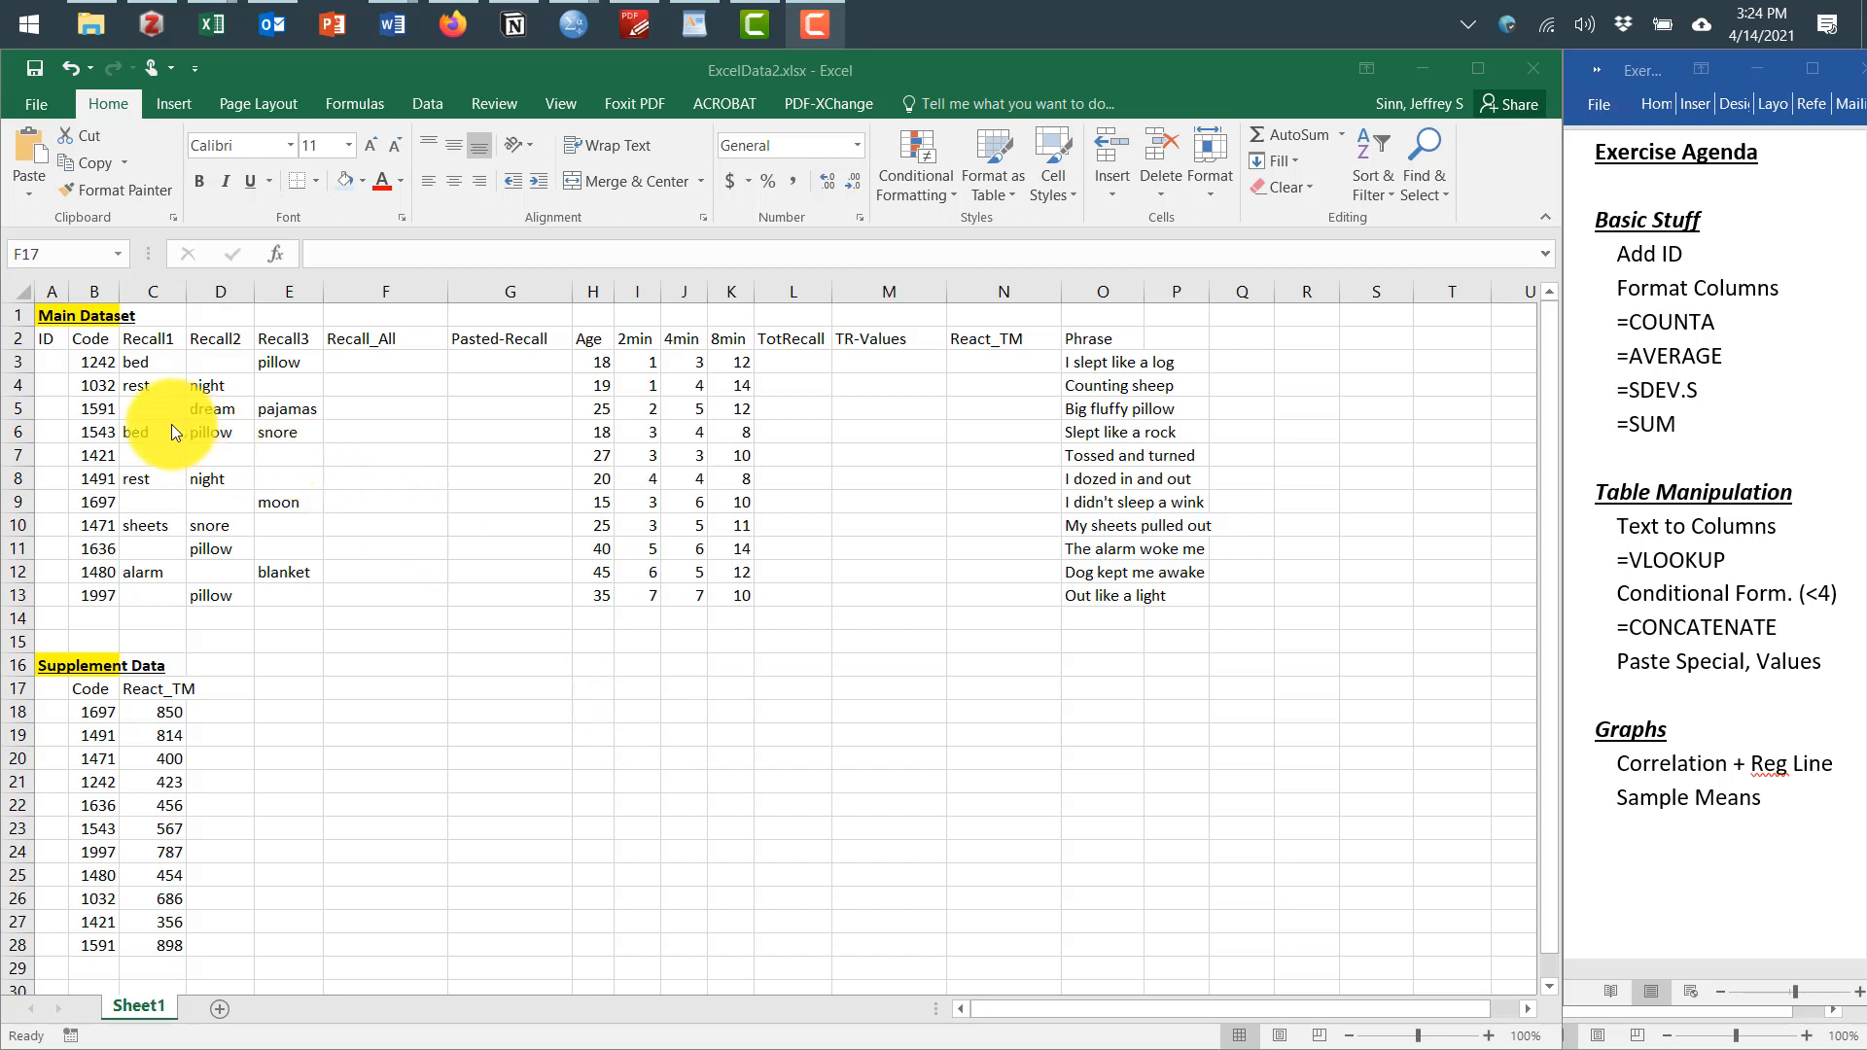
Number the ID column sequentially from 1 down to 11 for every row of the main dataset
click(56, 358)
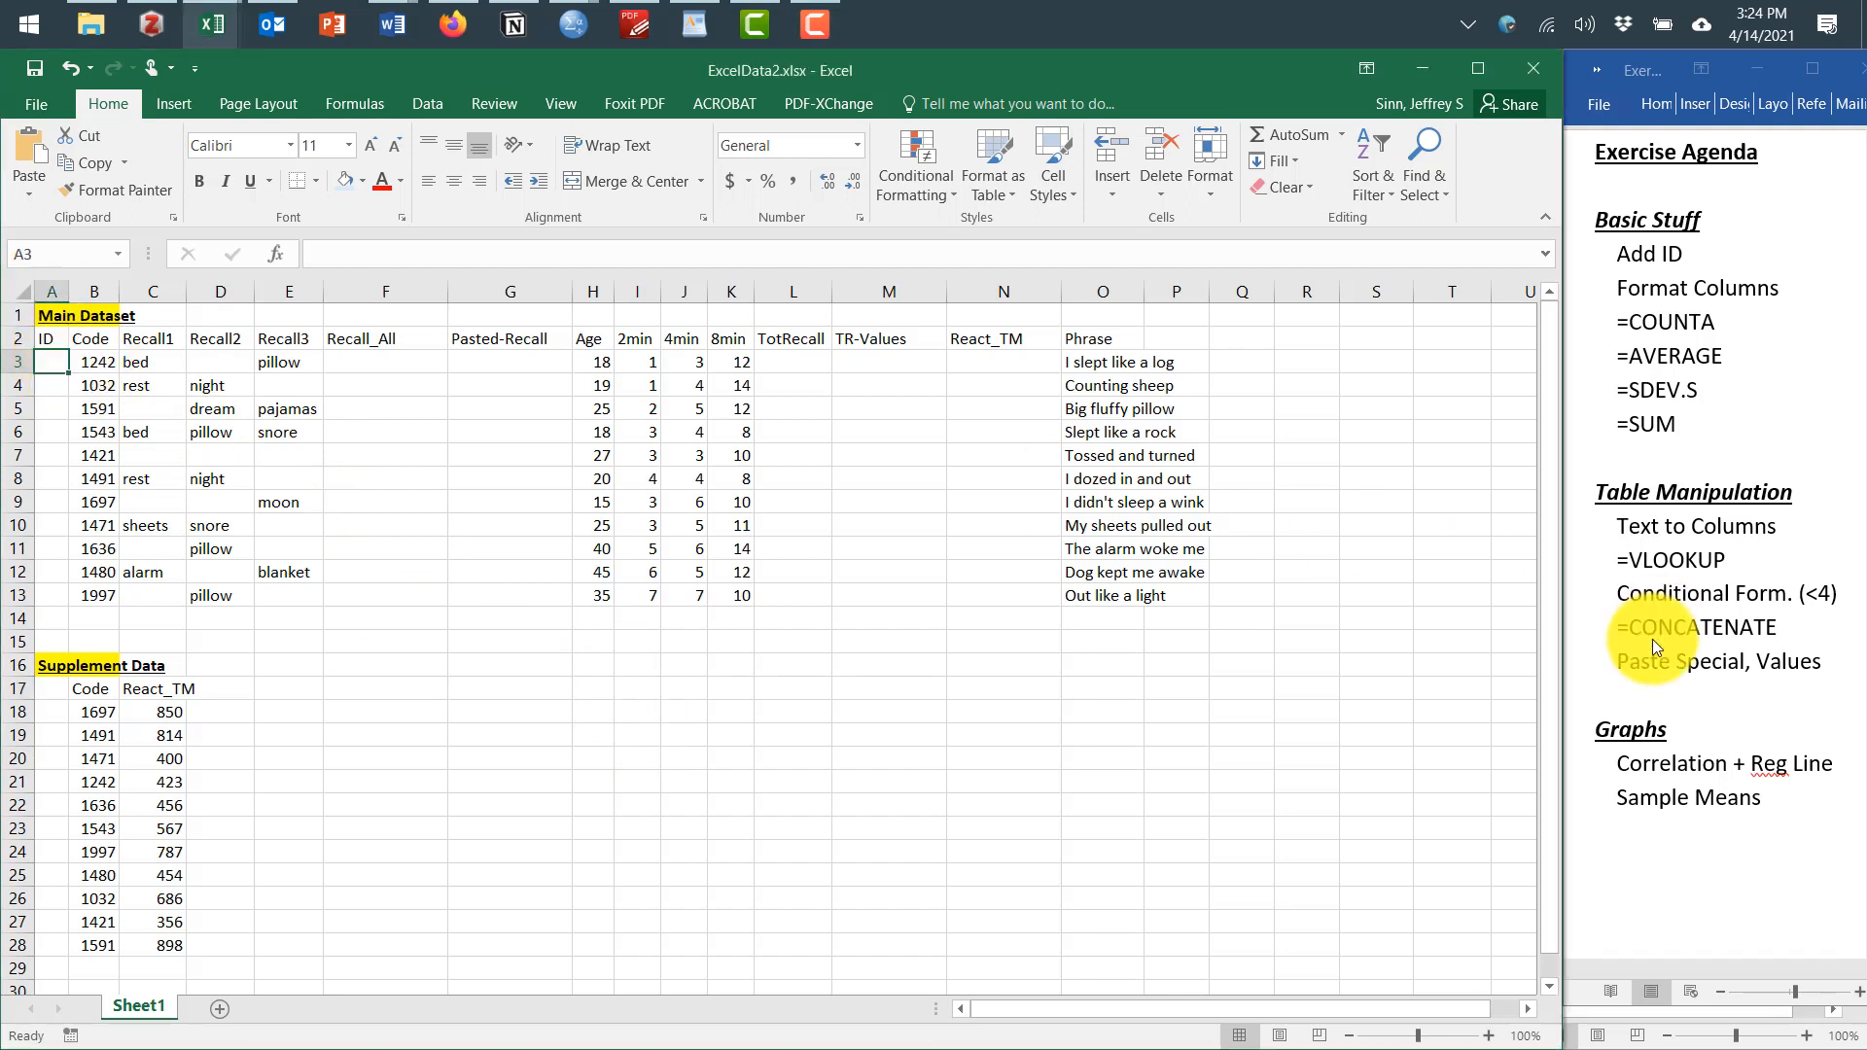
text(1)
key(Return)
text(2)
key(Return)
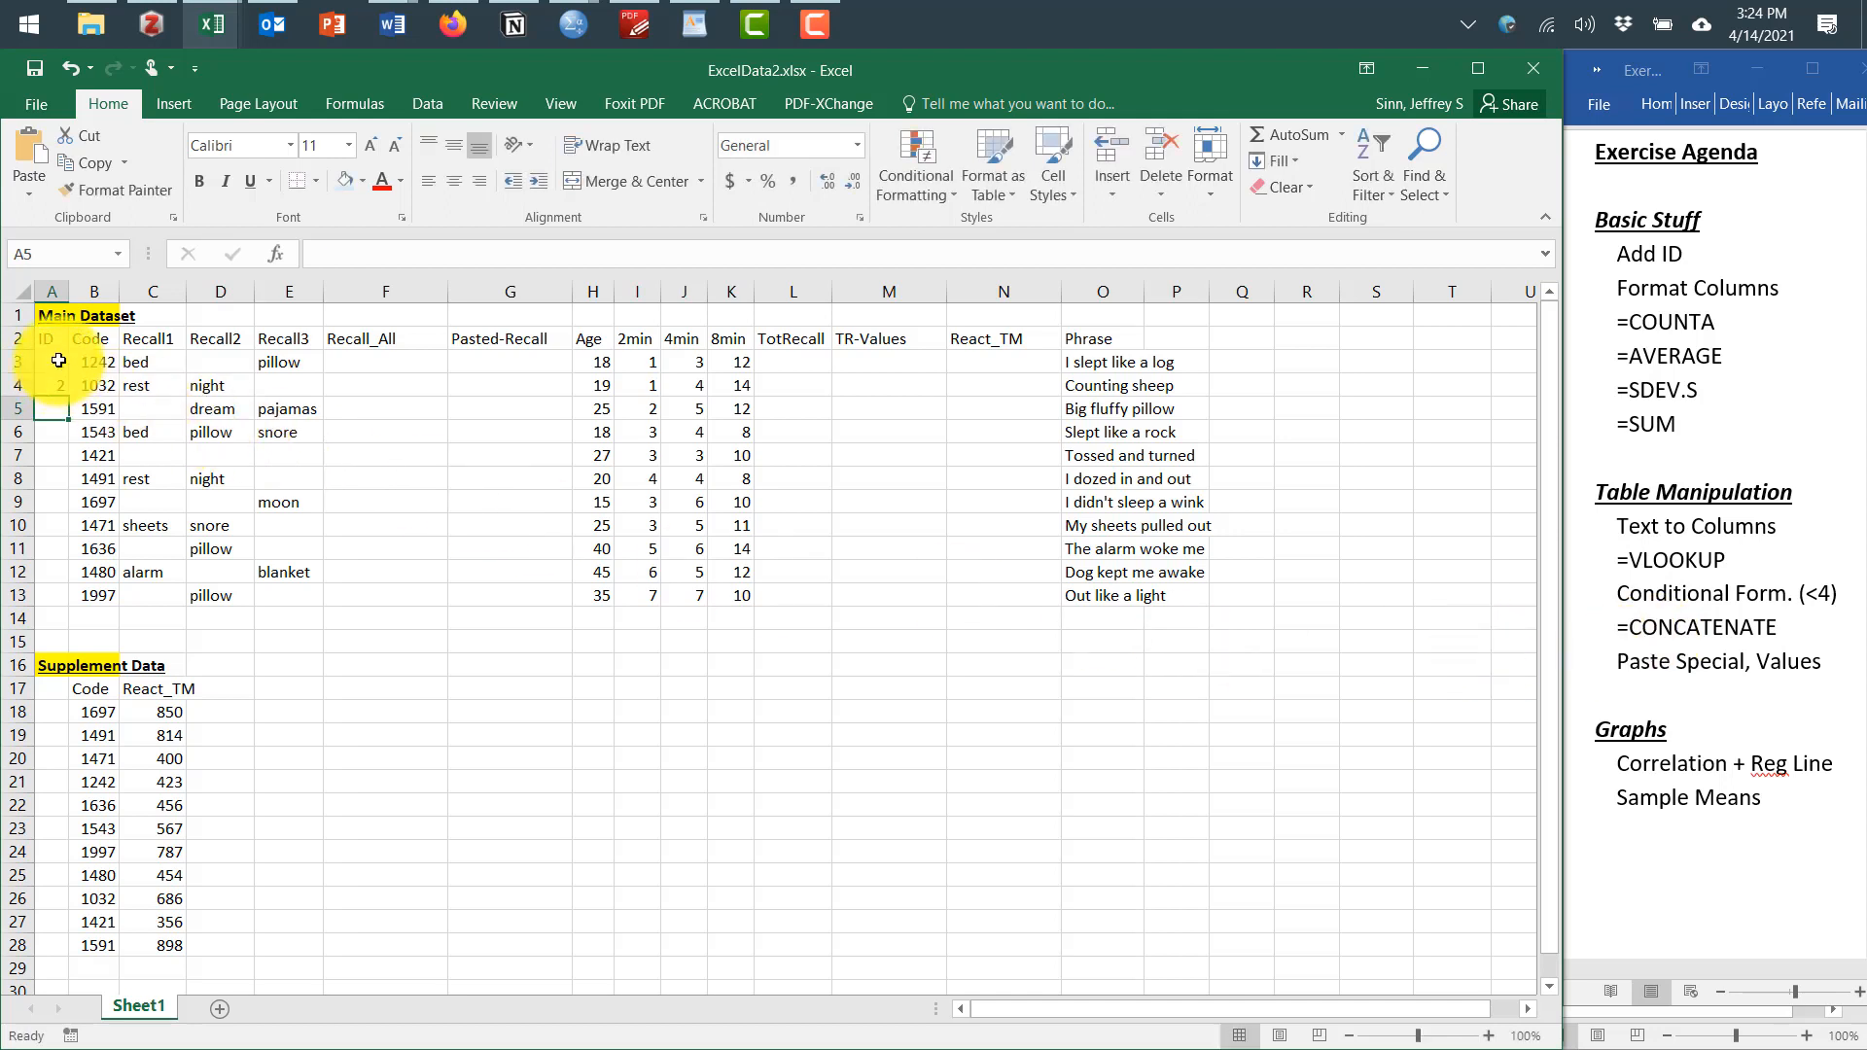
drag(50, 365, 58, 379)
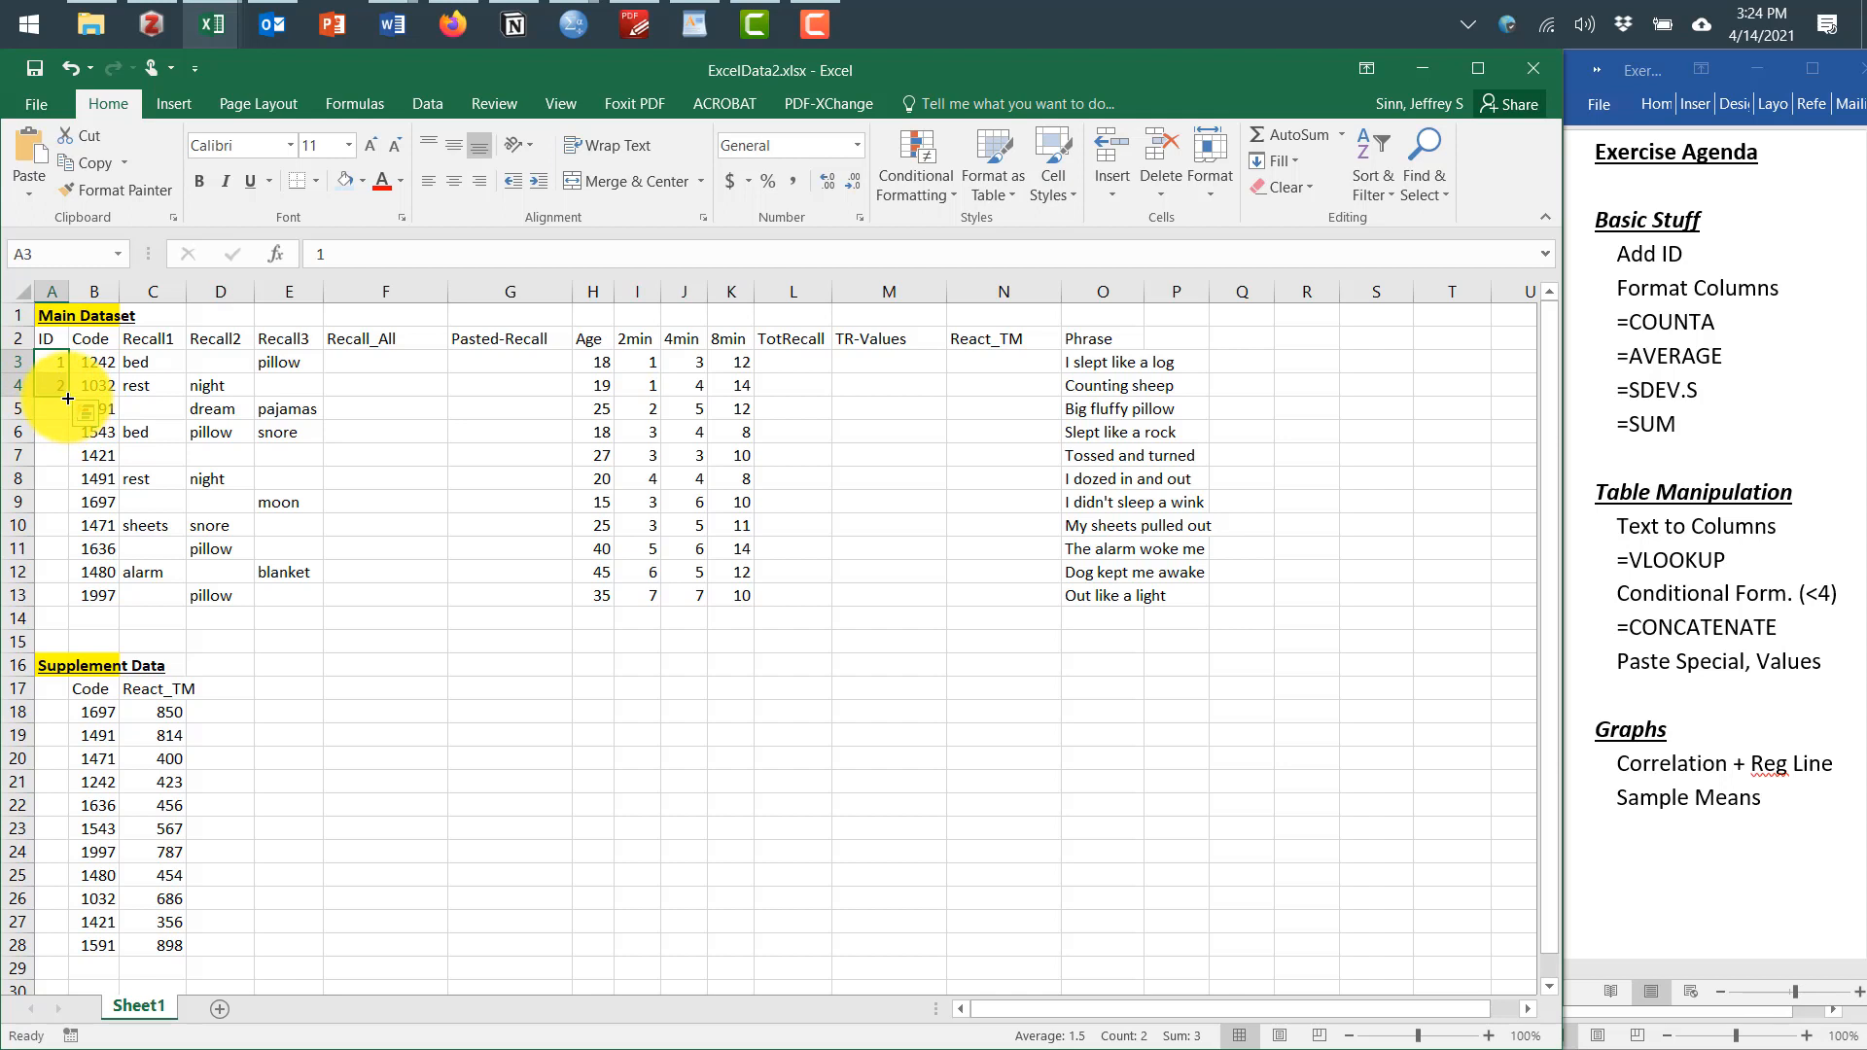
drag(67, 398, 65, 601)
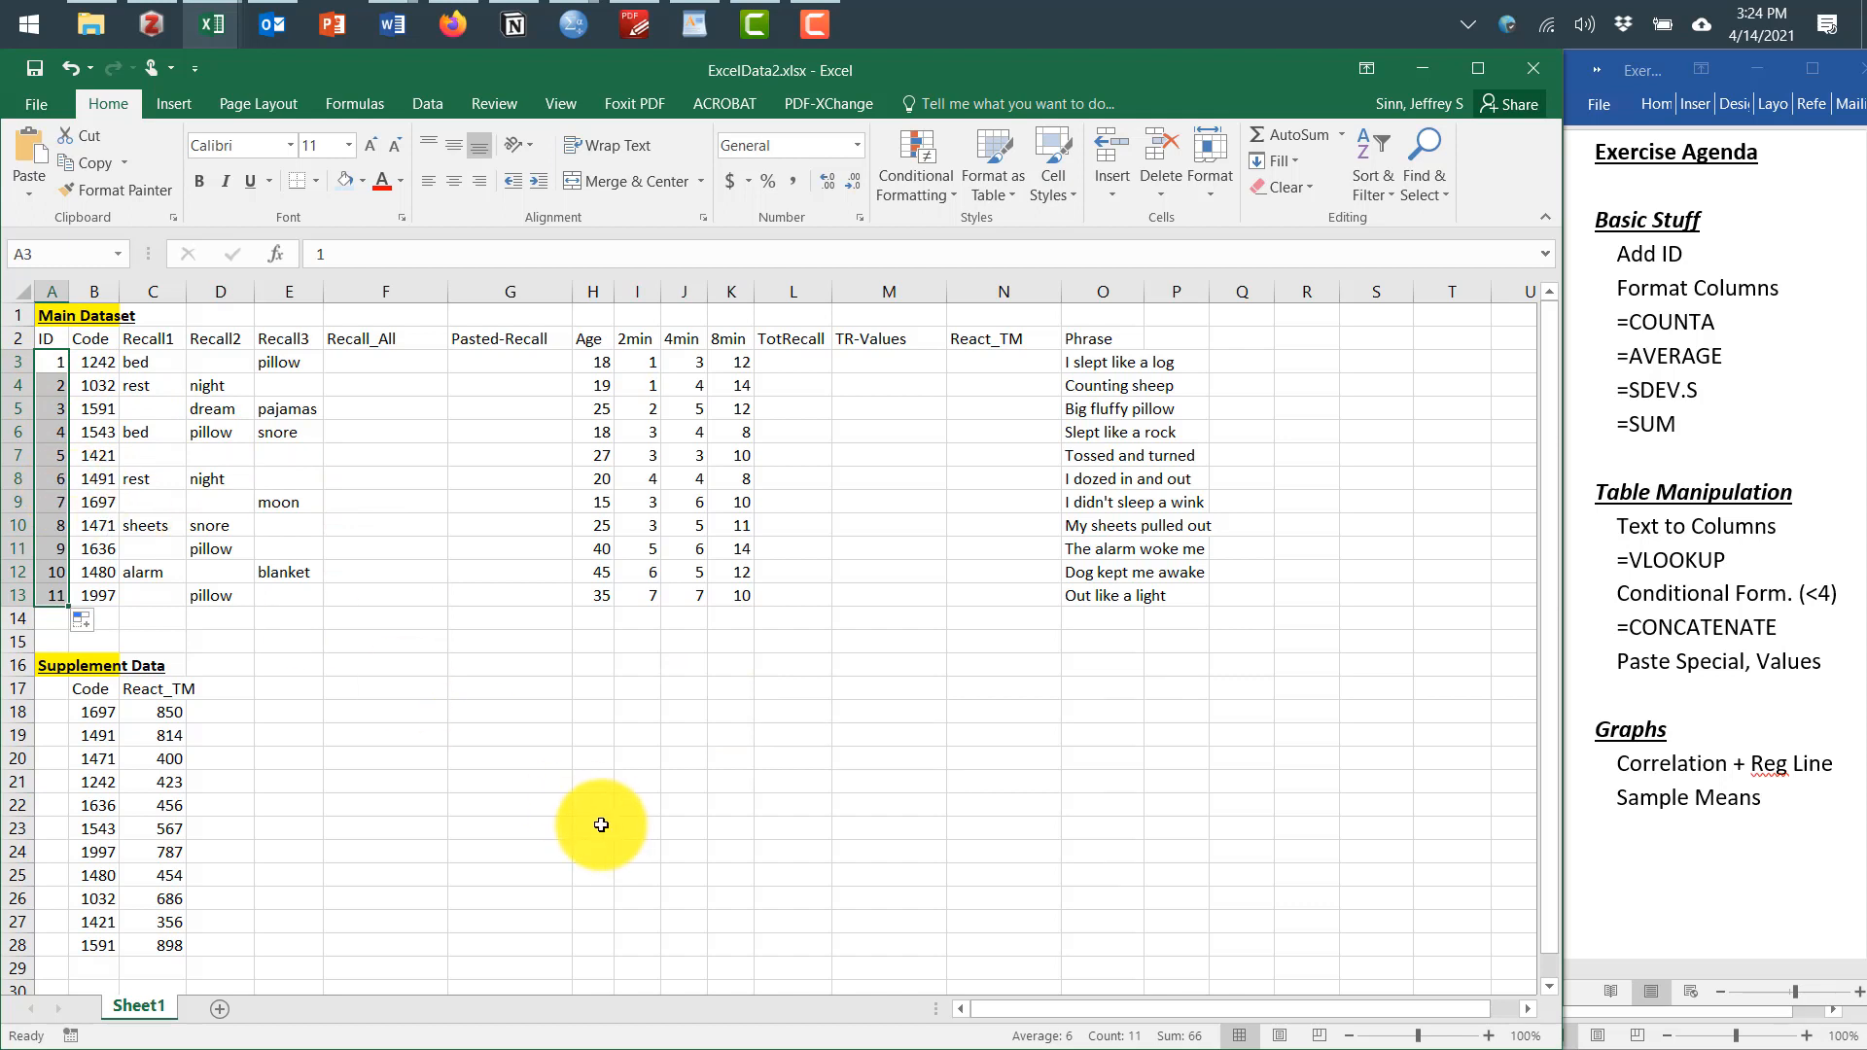
In the Word agenda, highlight the "Add ID" item
click(1622, 255)
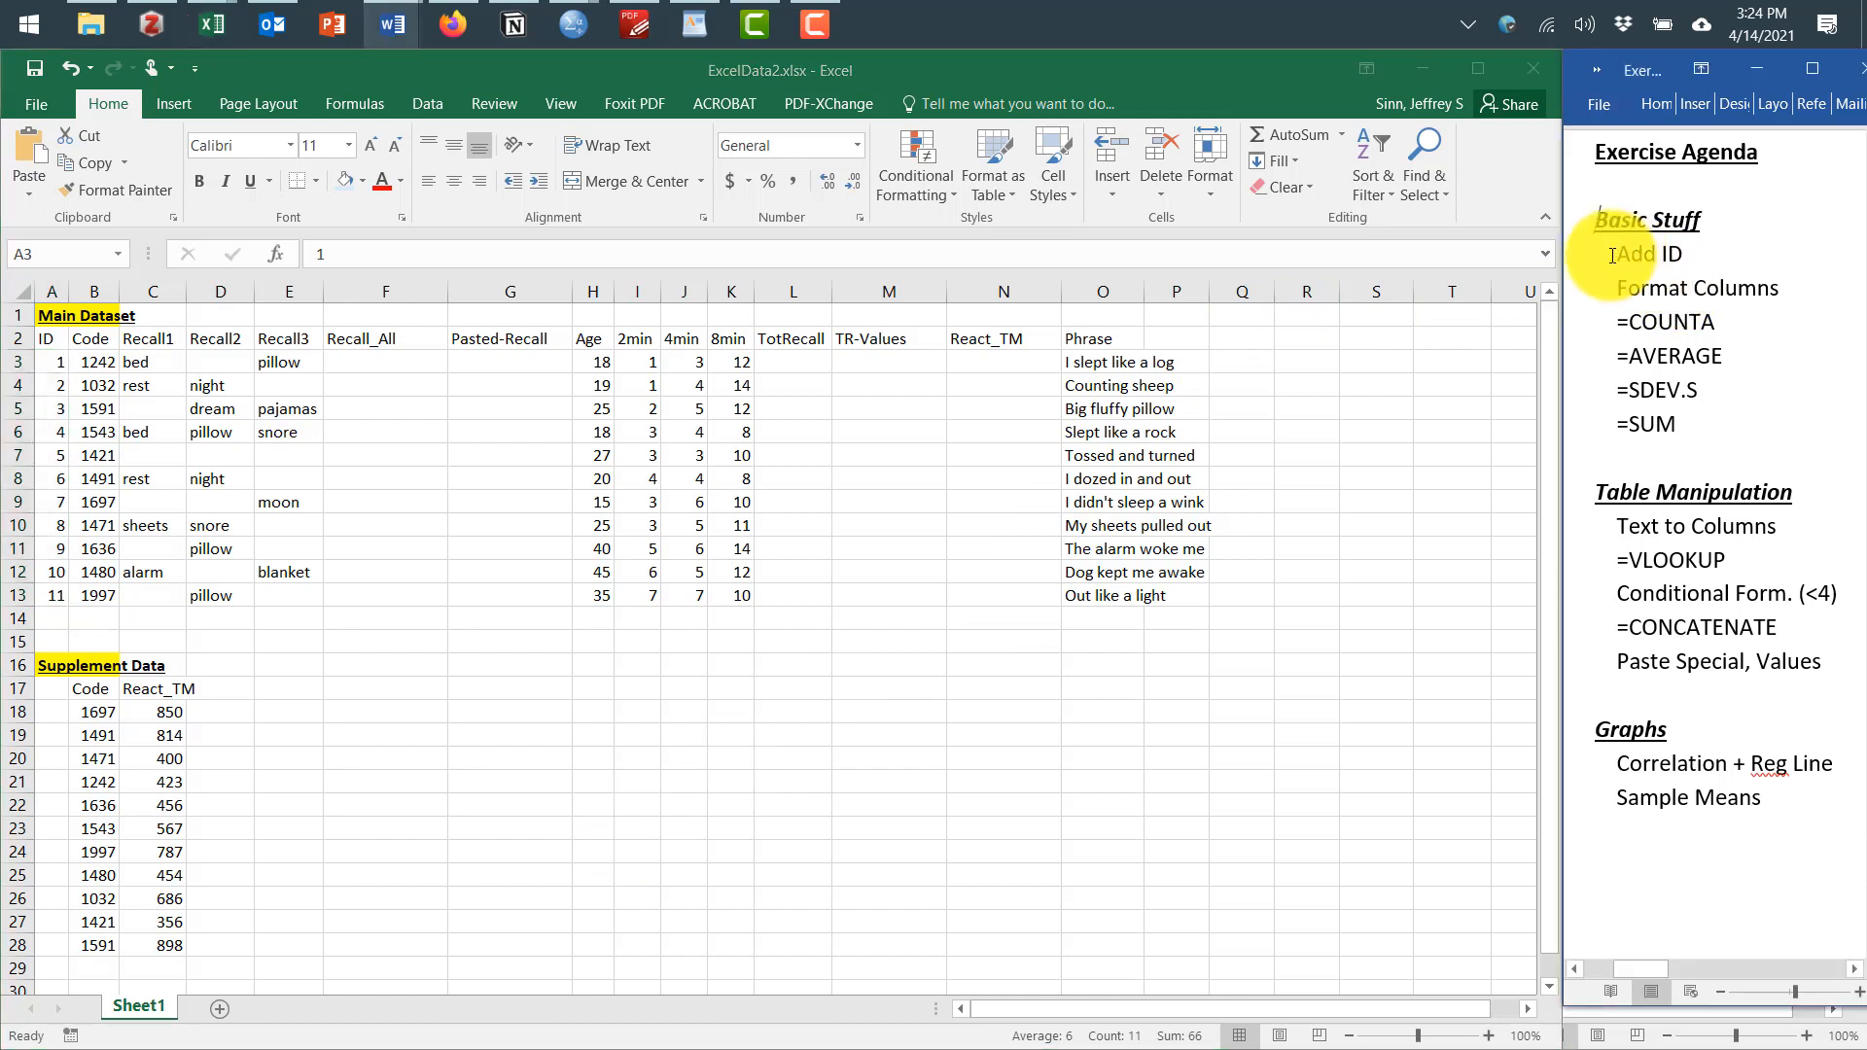
drag(1622, 254, 1690, 258)
key(ctrl+alt+h)
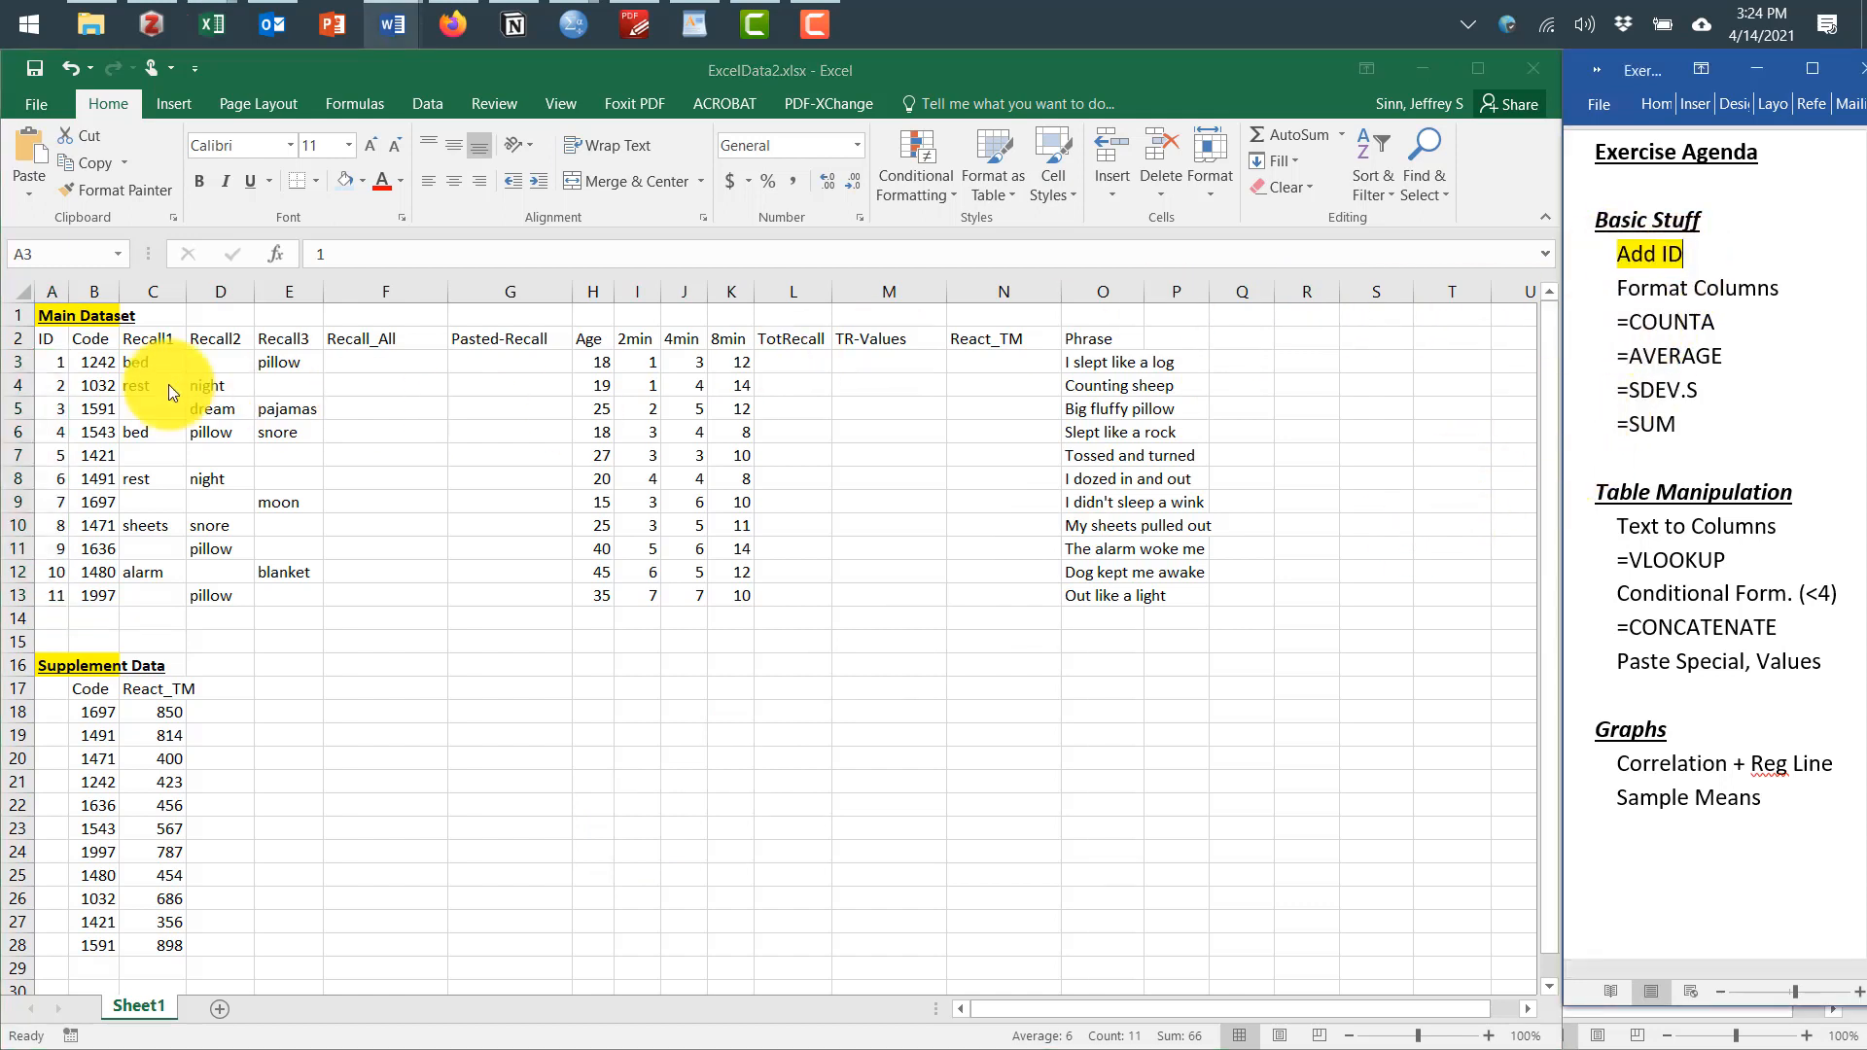
click(60, 347)
click(52, 339)
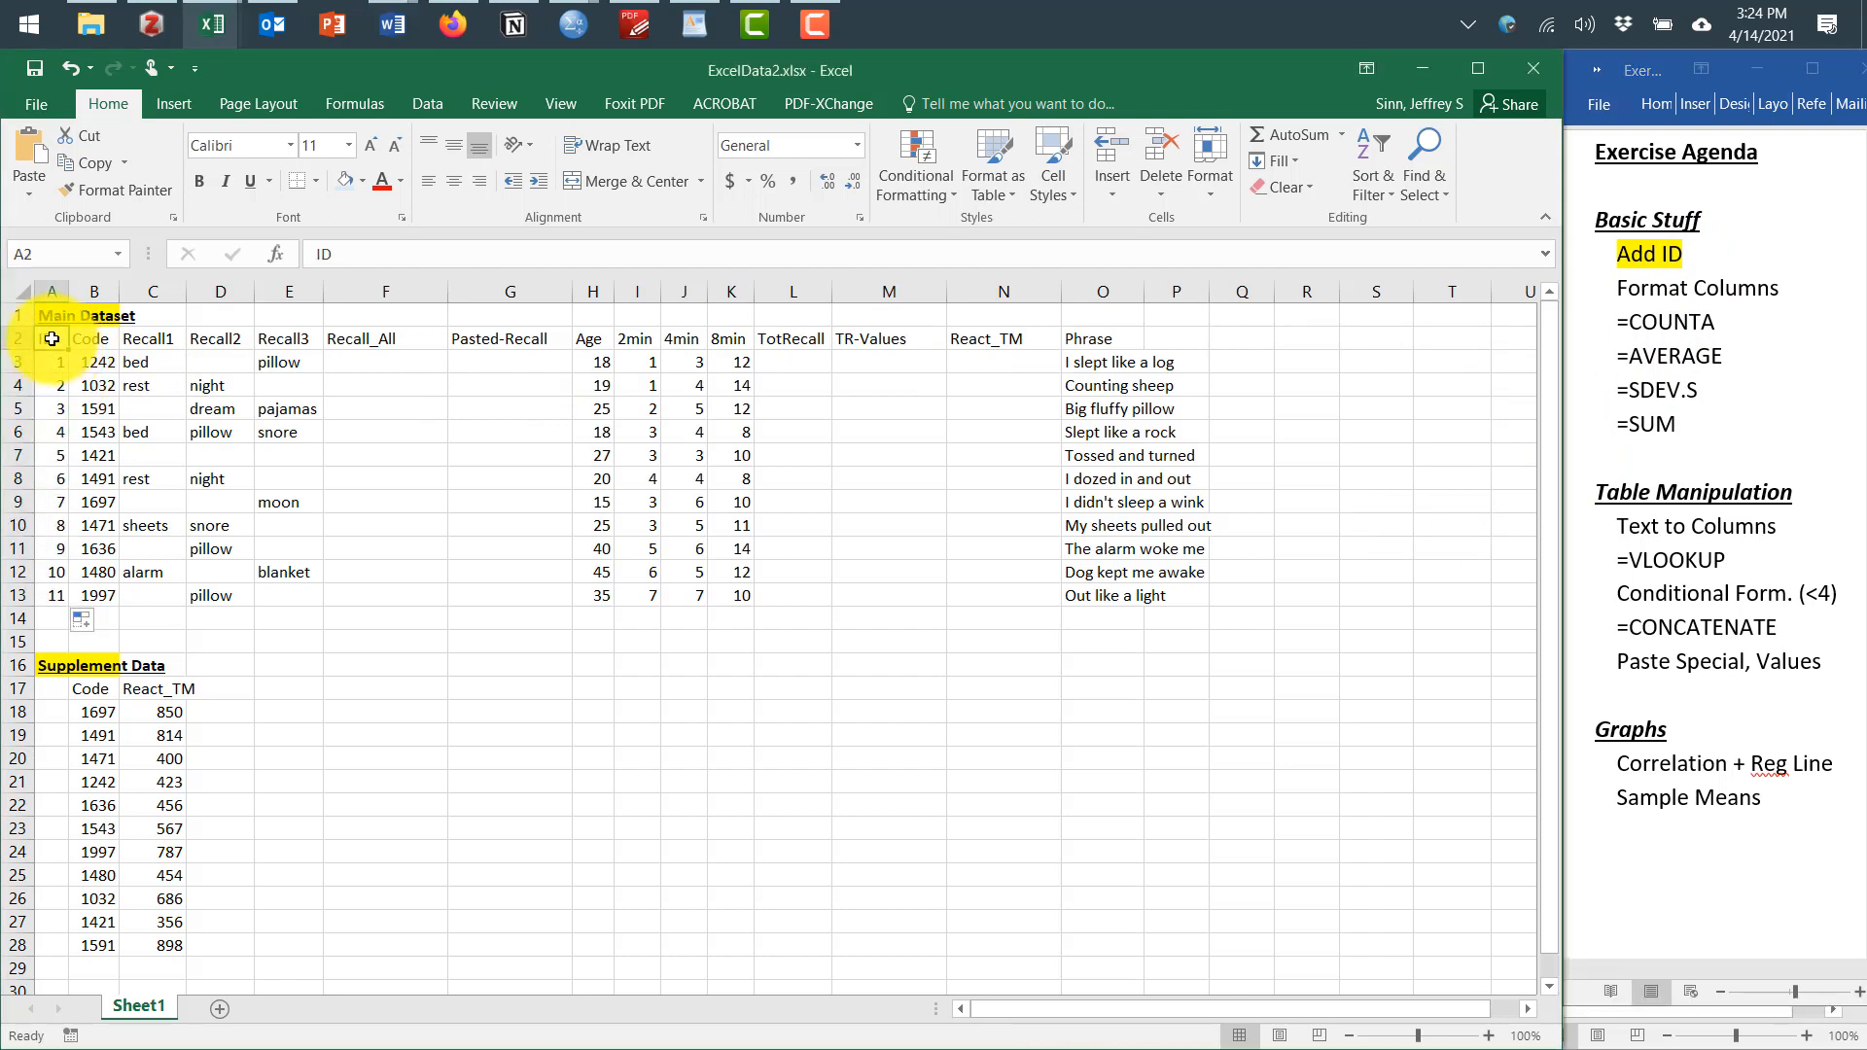
drag(51, 338, 1121, 351)
key(ctrl+b)
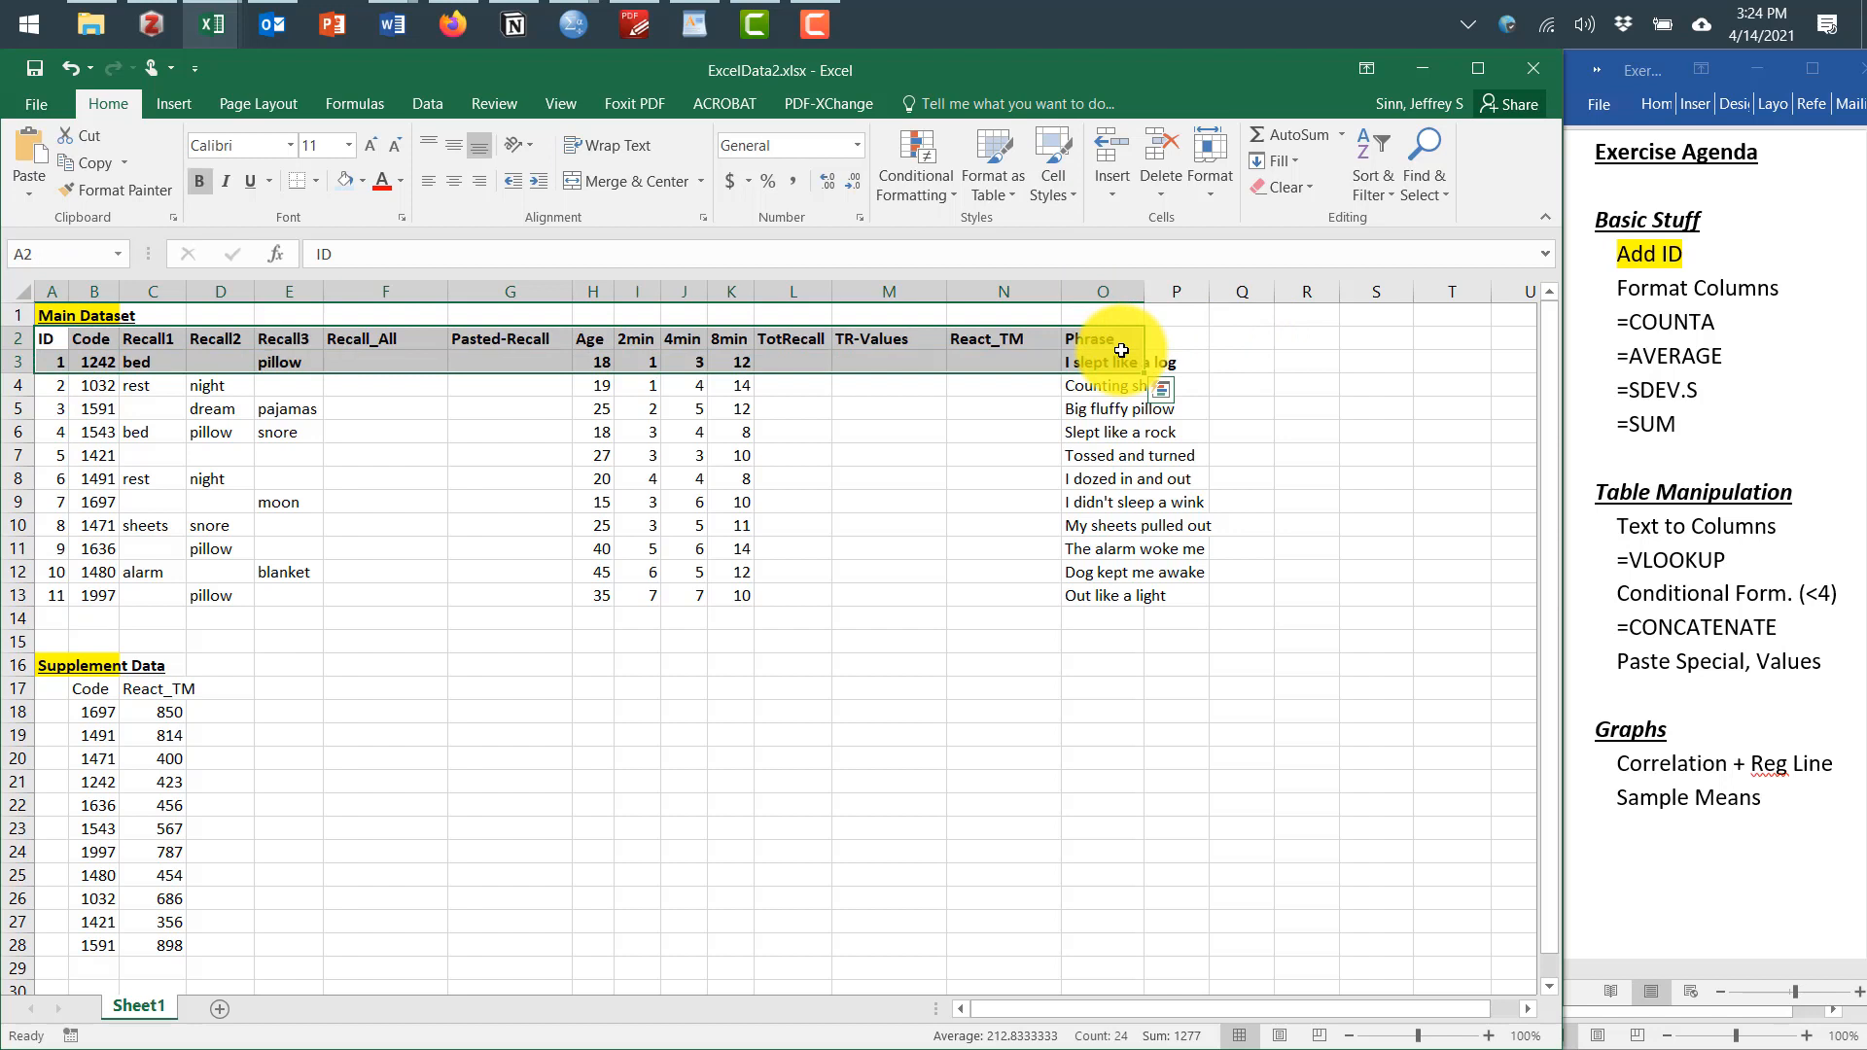
key(ctrl+u)
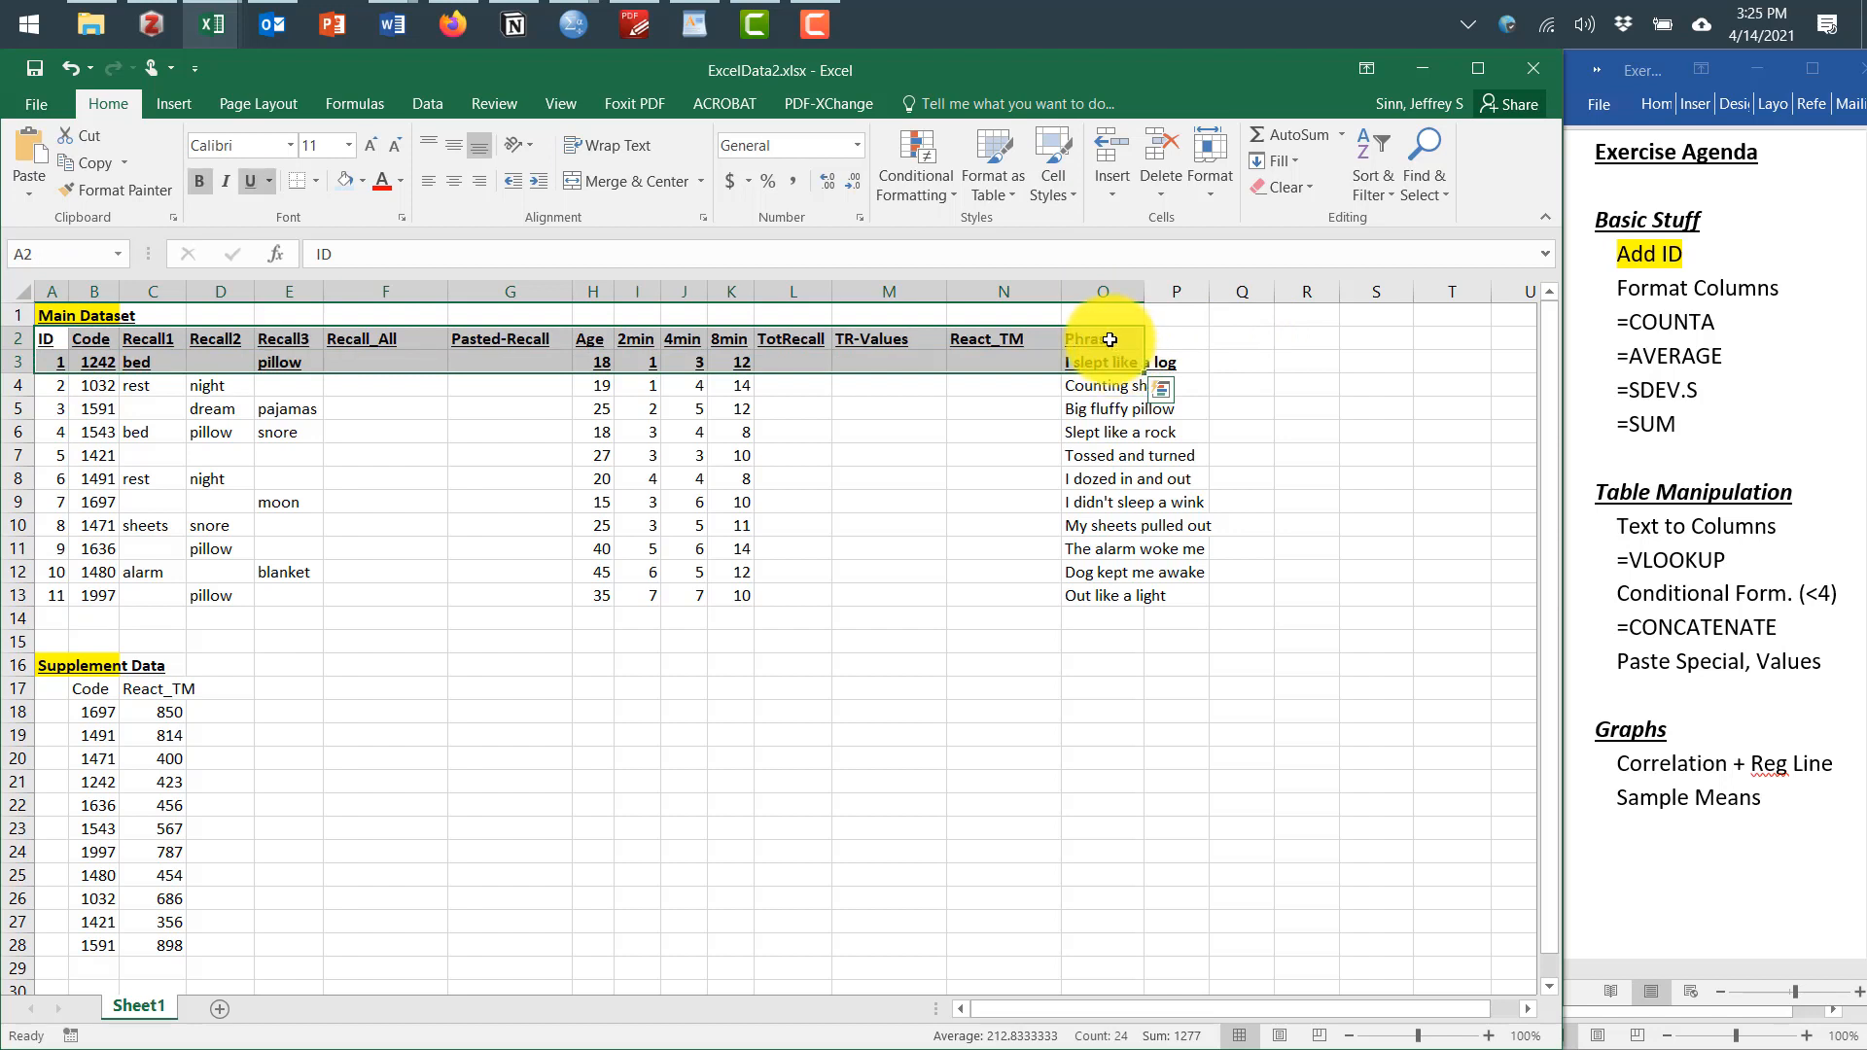
click(1110, 339)
click(125, 692)
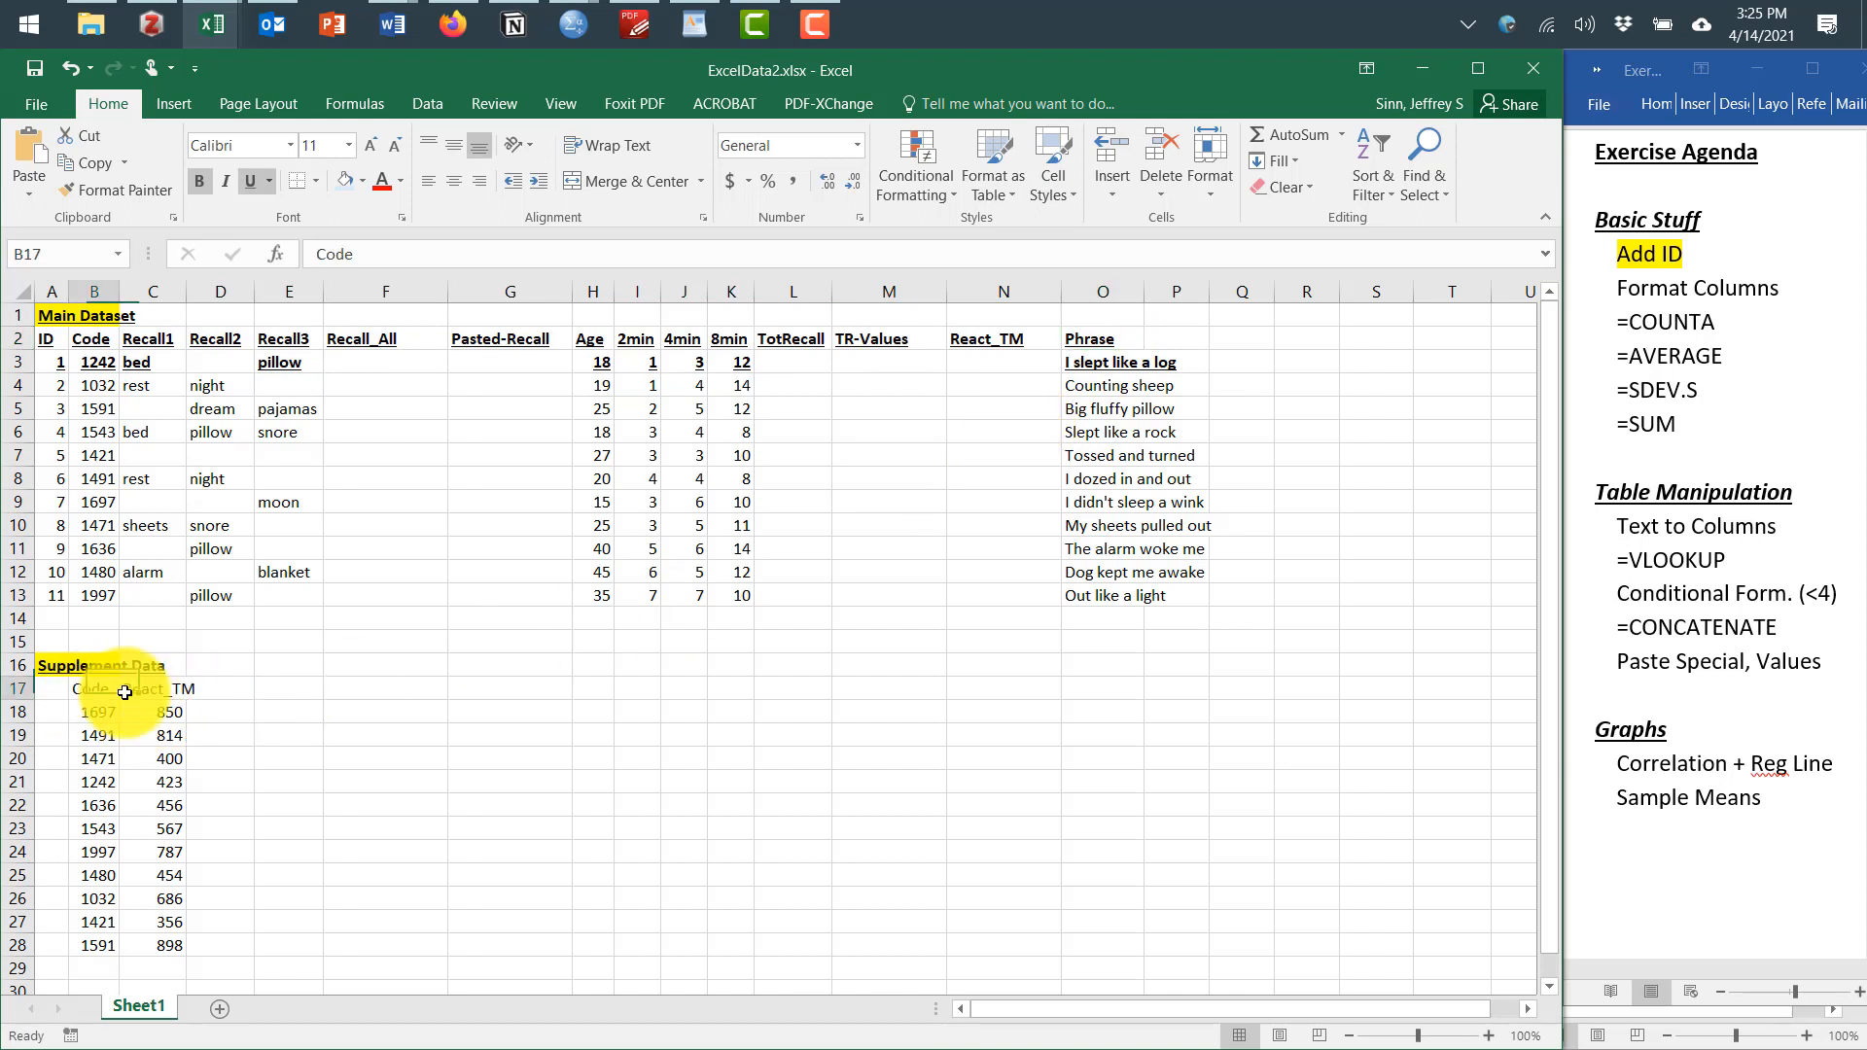
drag(125, 693, 166, 694)
key(ctrl+b)
key(ctrl+u)
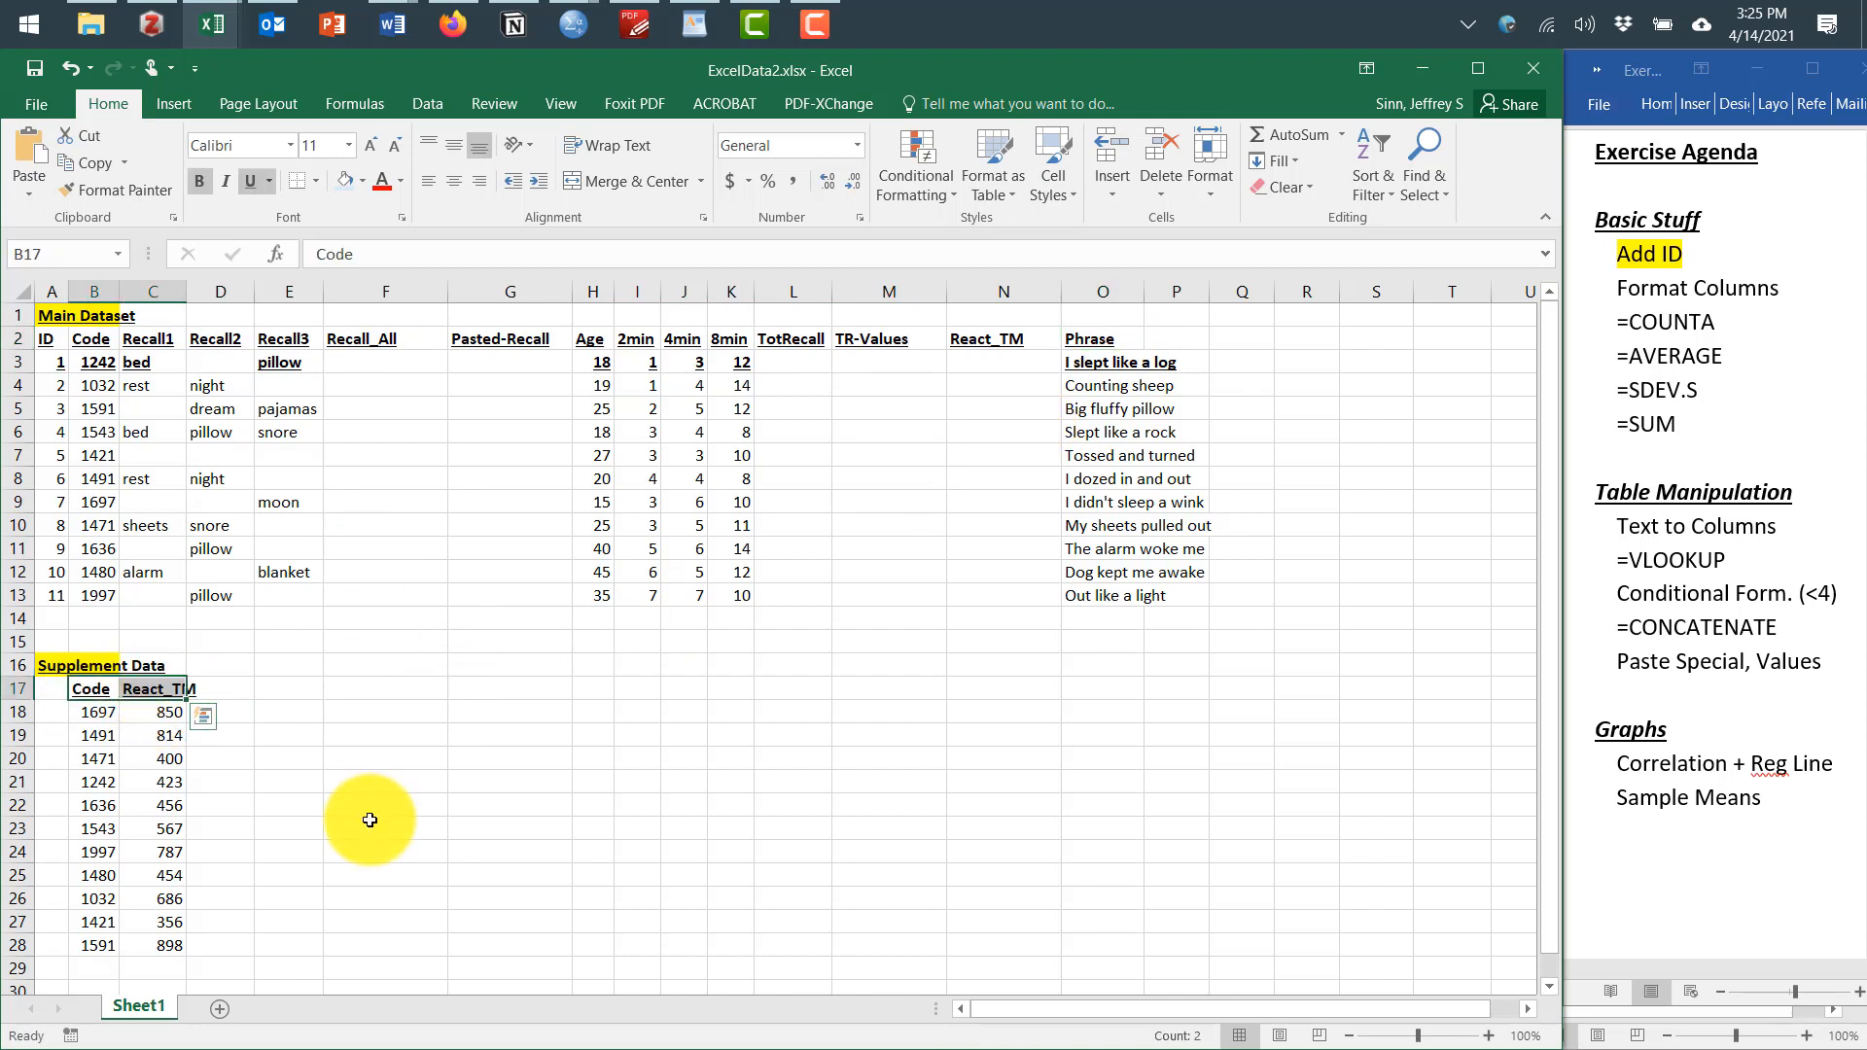
click(44, 338)
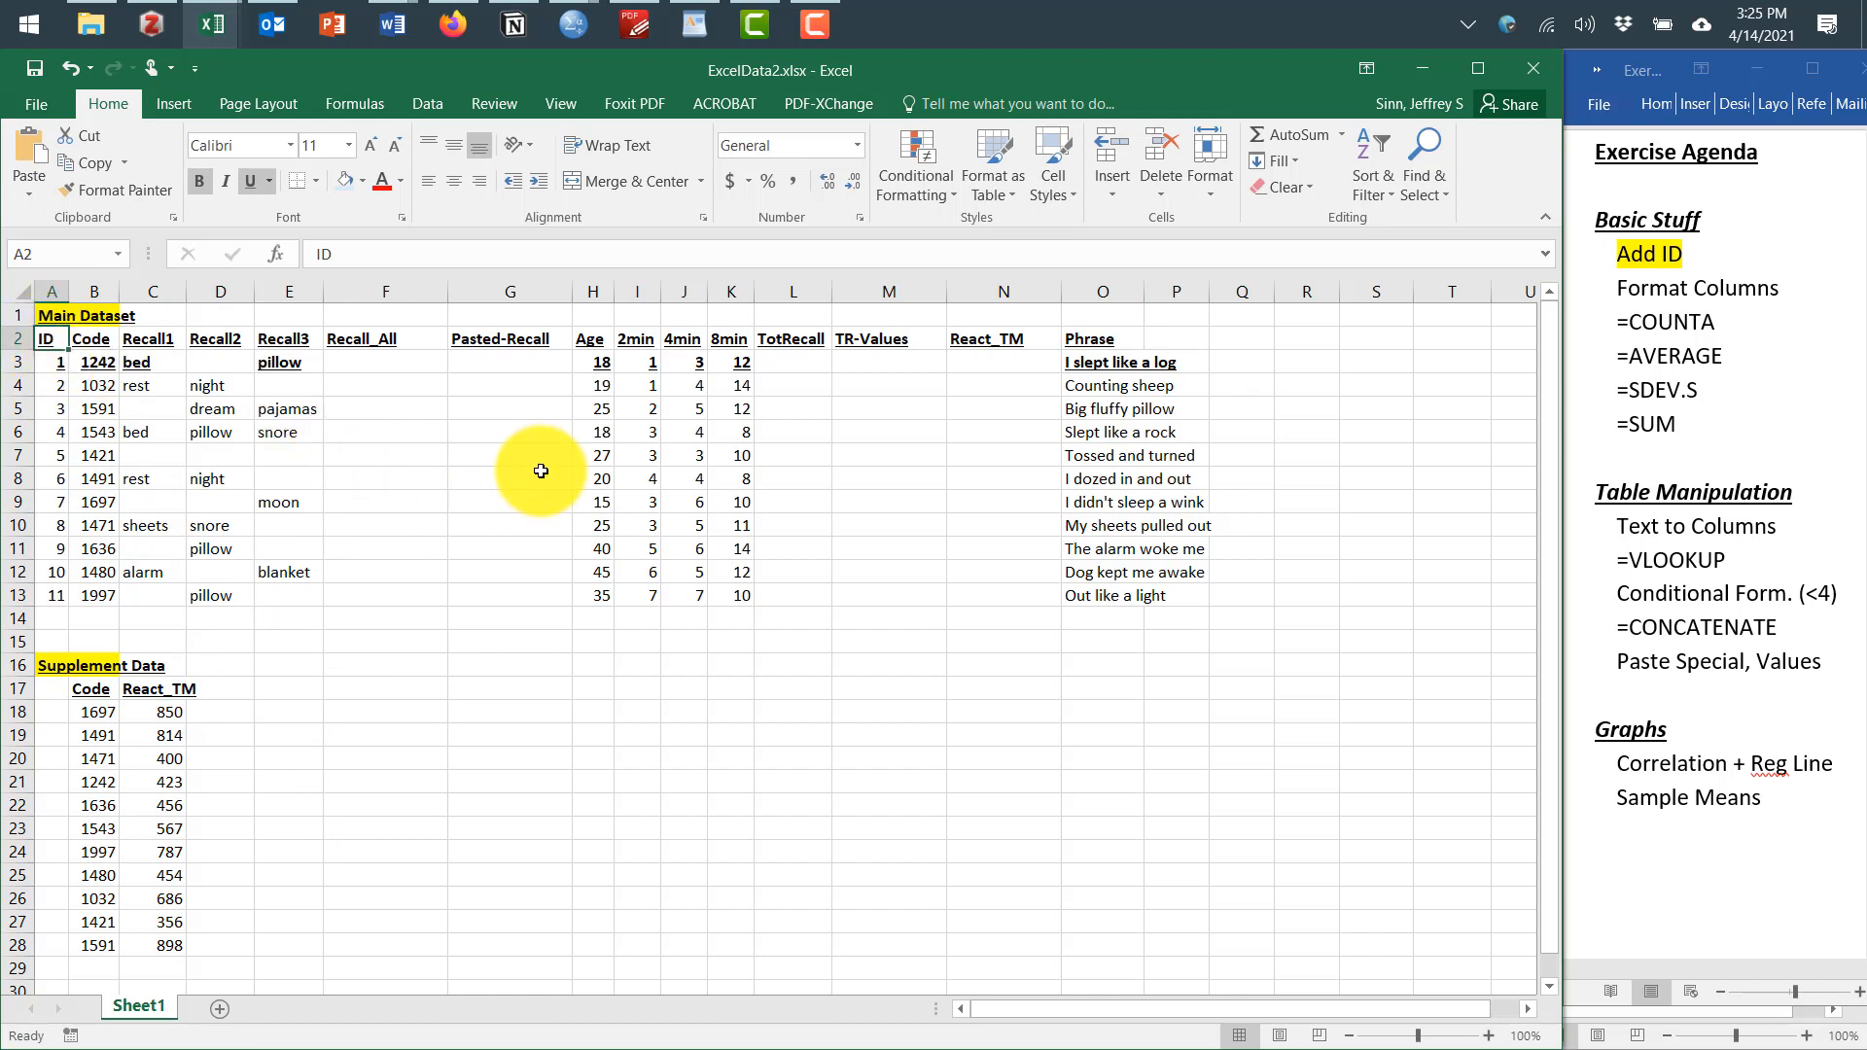
key(ctrl+z)
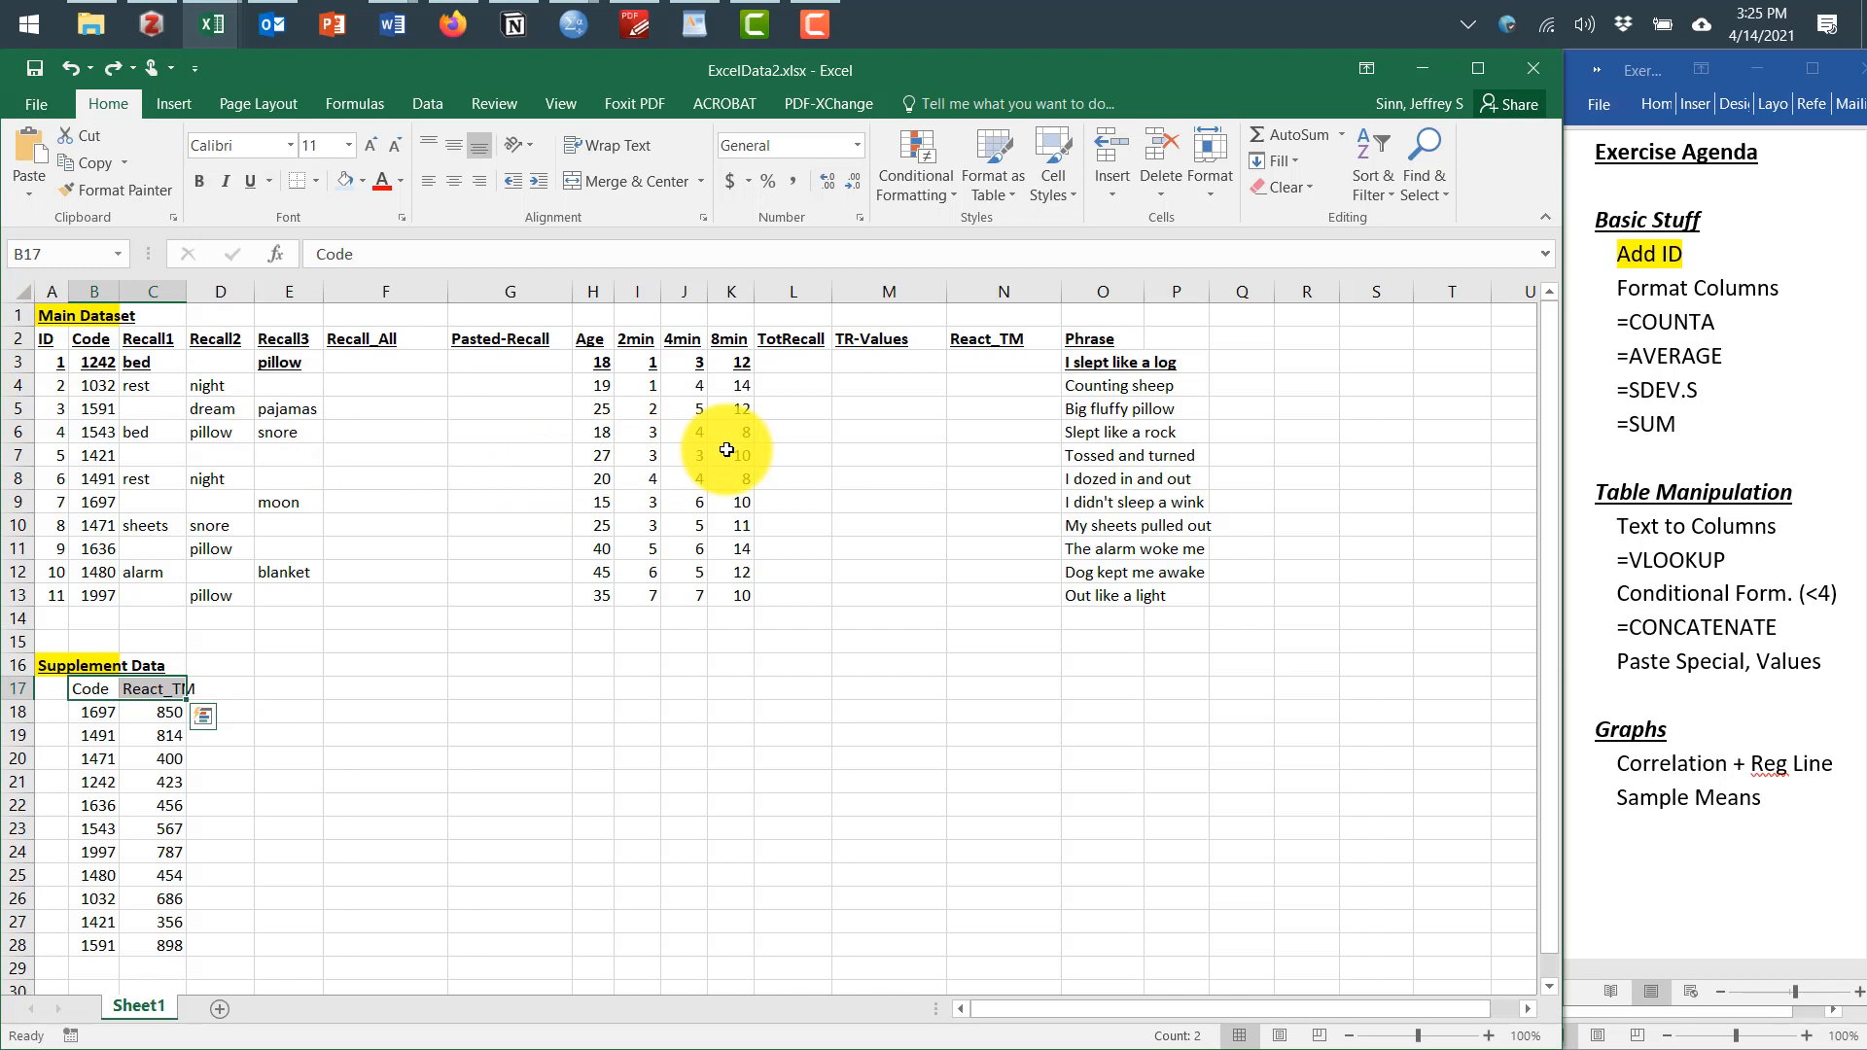
key(ctrl+y)
key(ctrl+z)
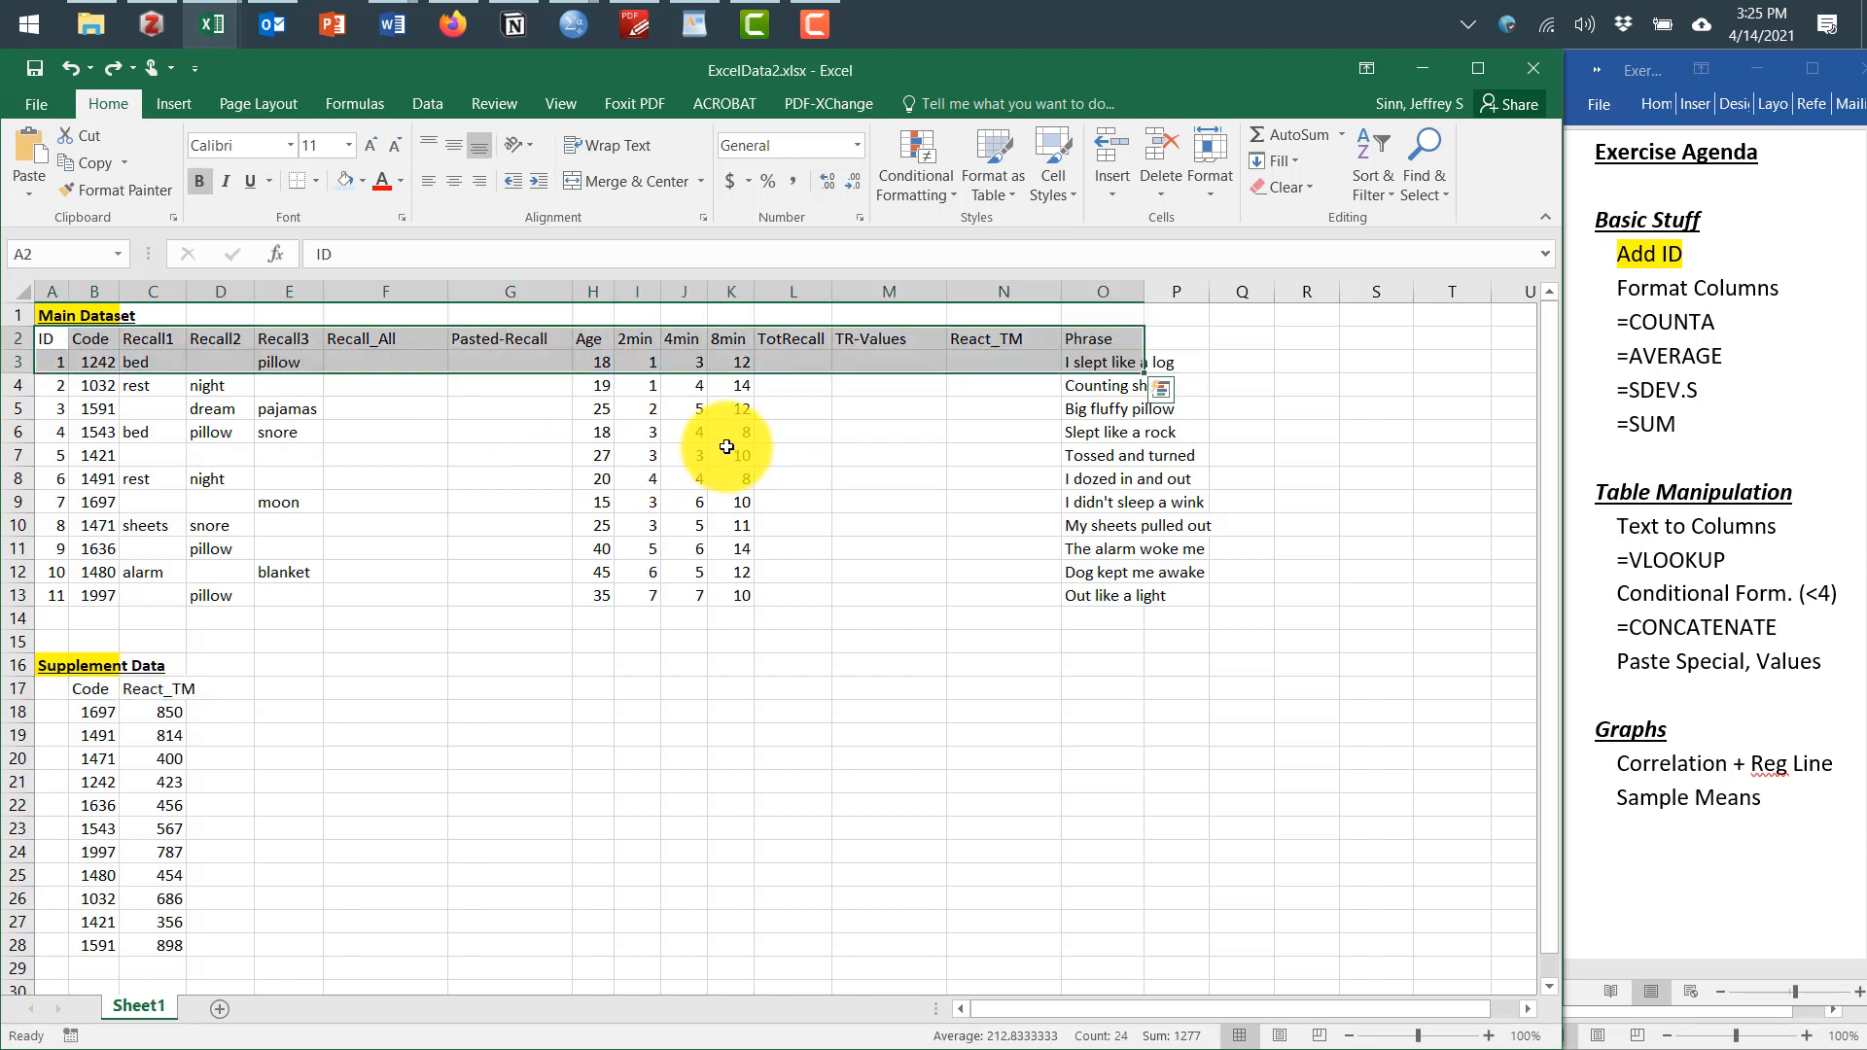
click(818, 480)
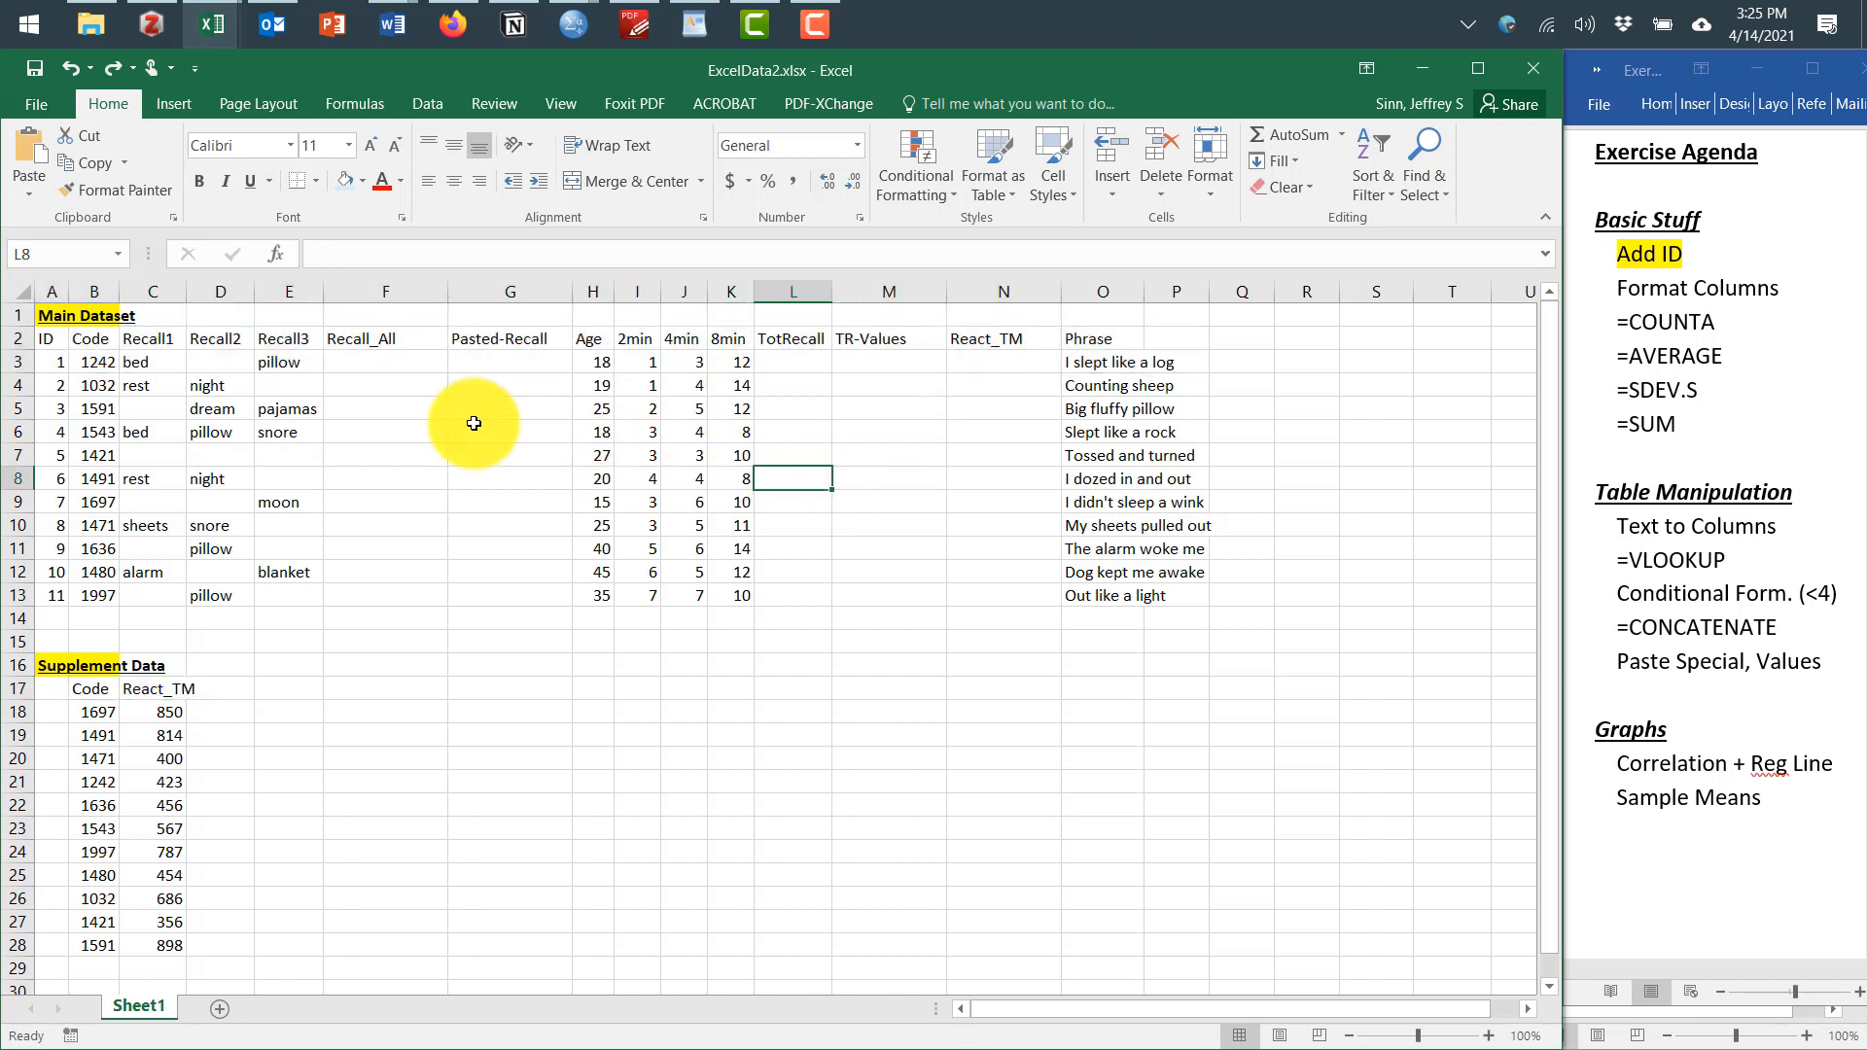
Bold and underline the main dataset's header row from ID to Phrase
drag(57, 339, 1148, 339)
key(ctrl+b)
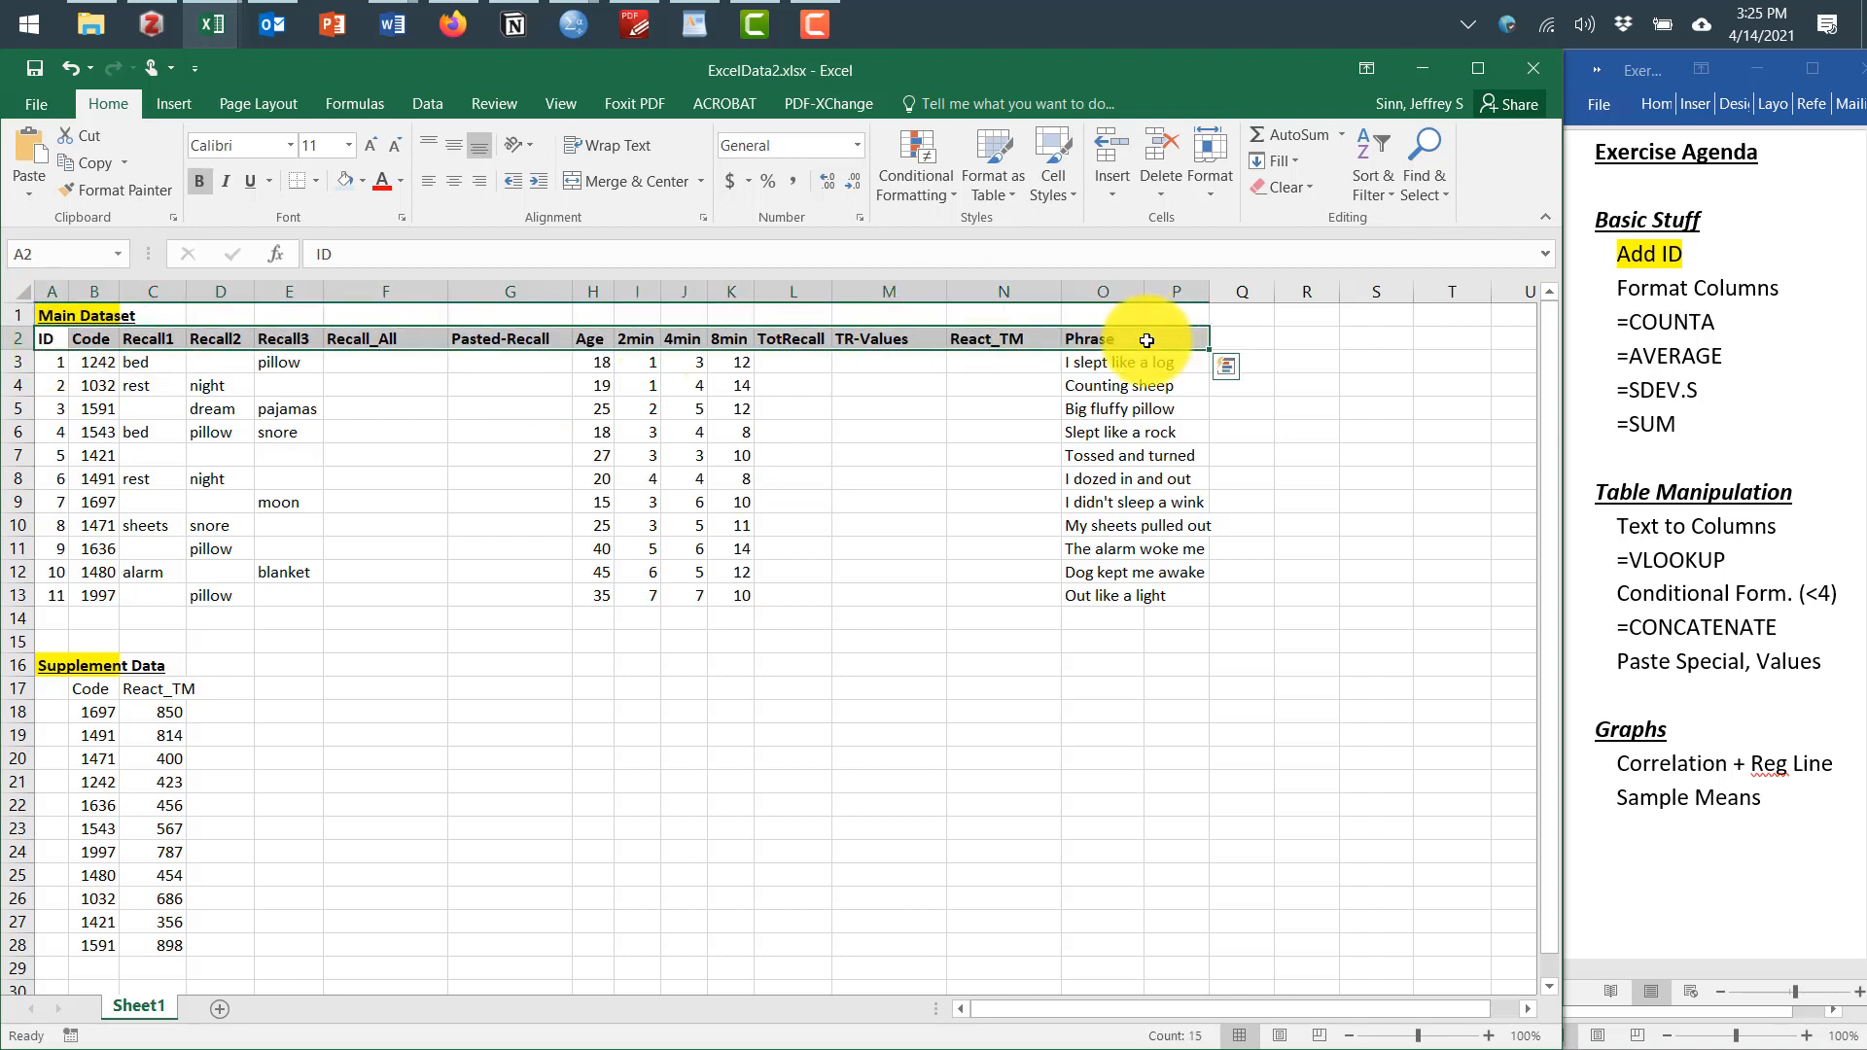
key(ctrl+u)
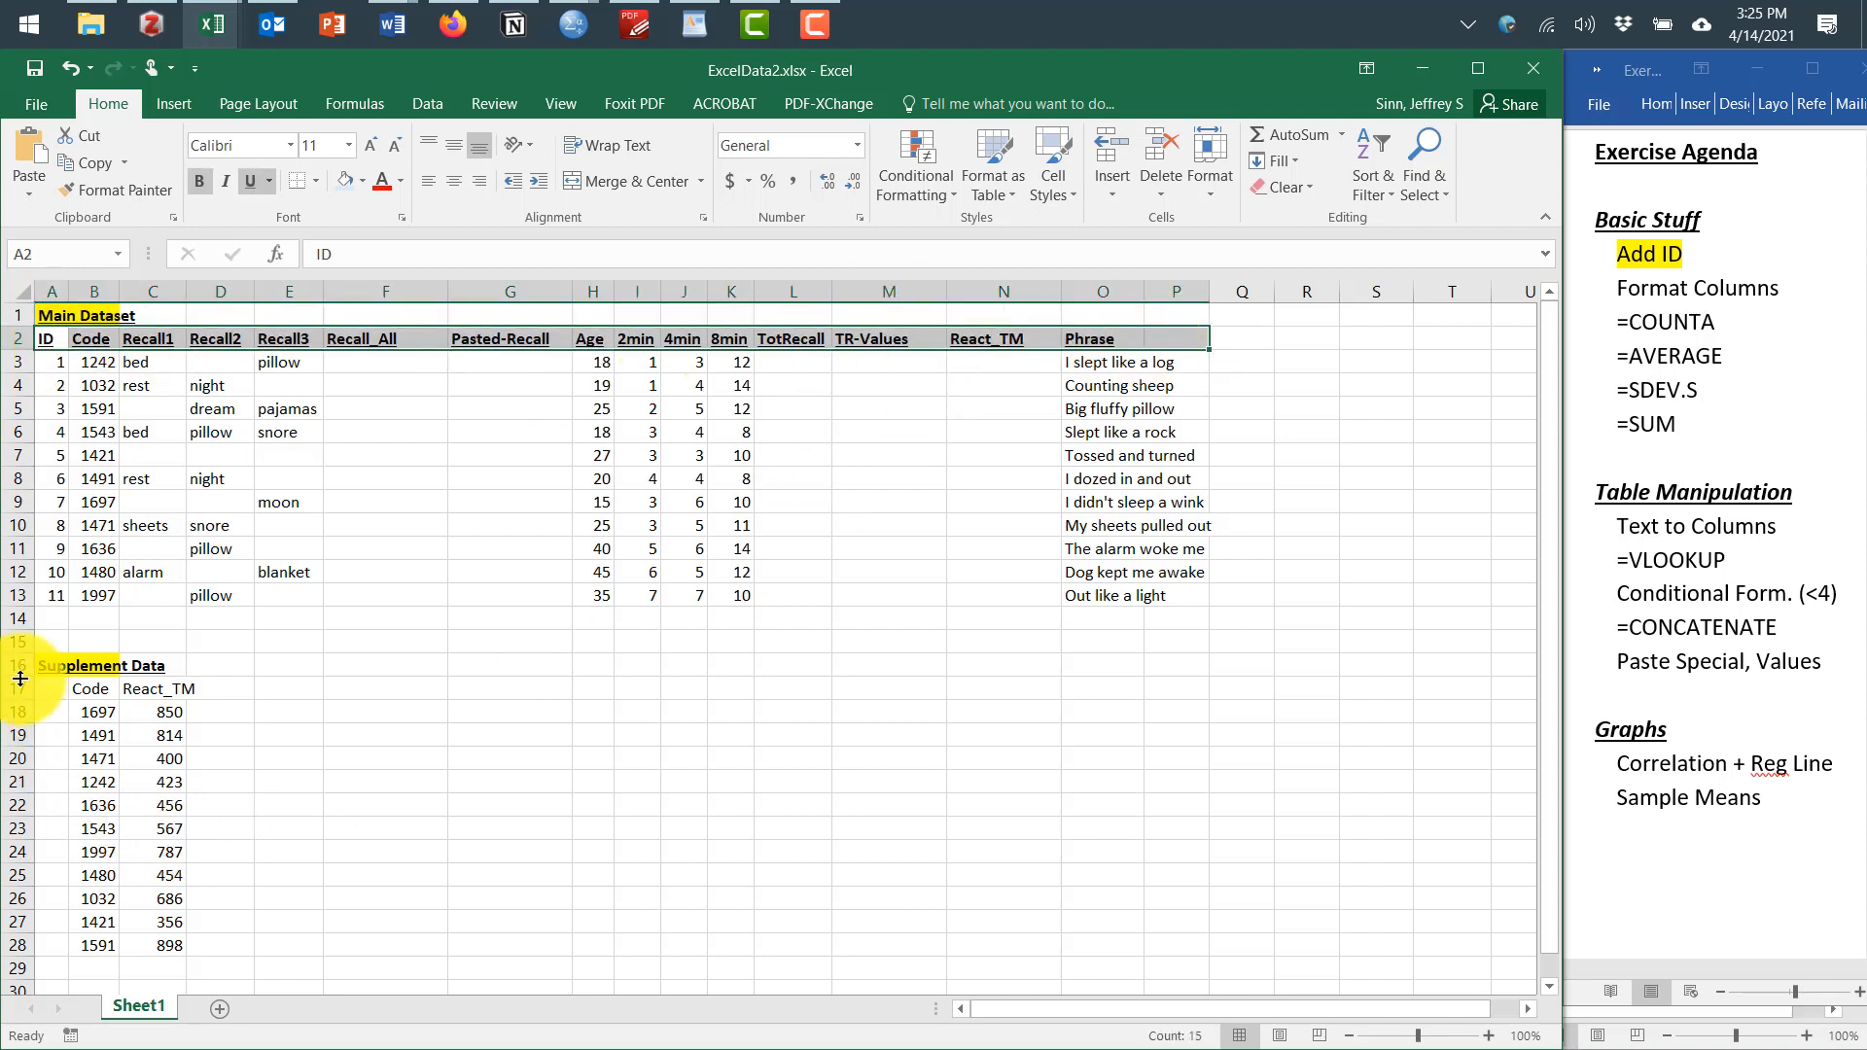
Bold and underline the Code and React_TM headers of the supplement data
drag(87, 687, 166, 692)
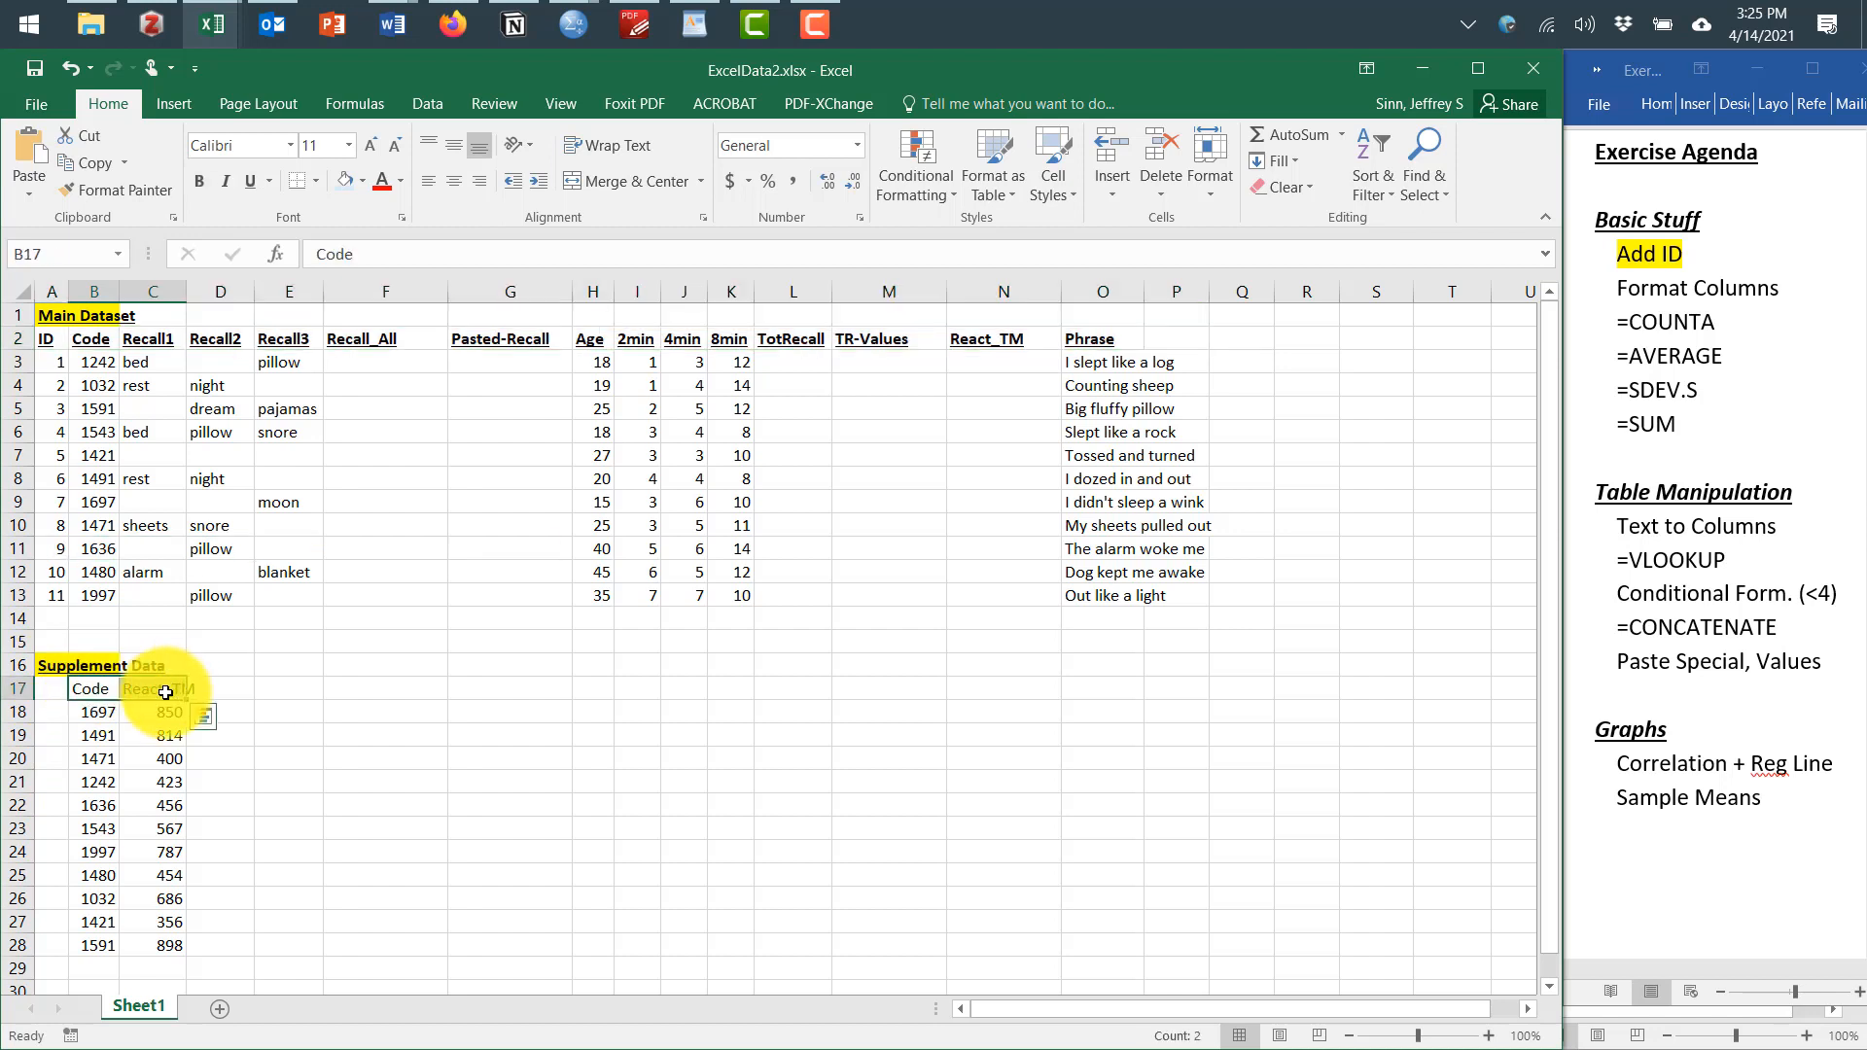
key(ctrl+b)
key(ctrl+u)
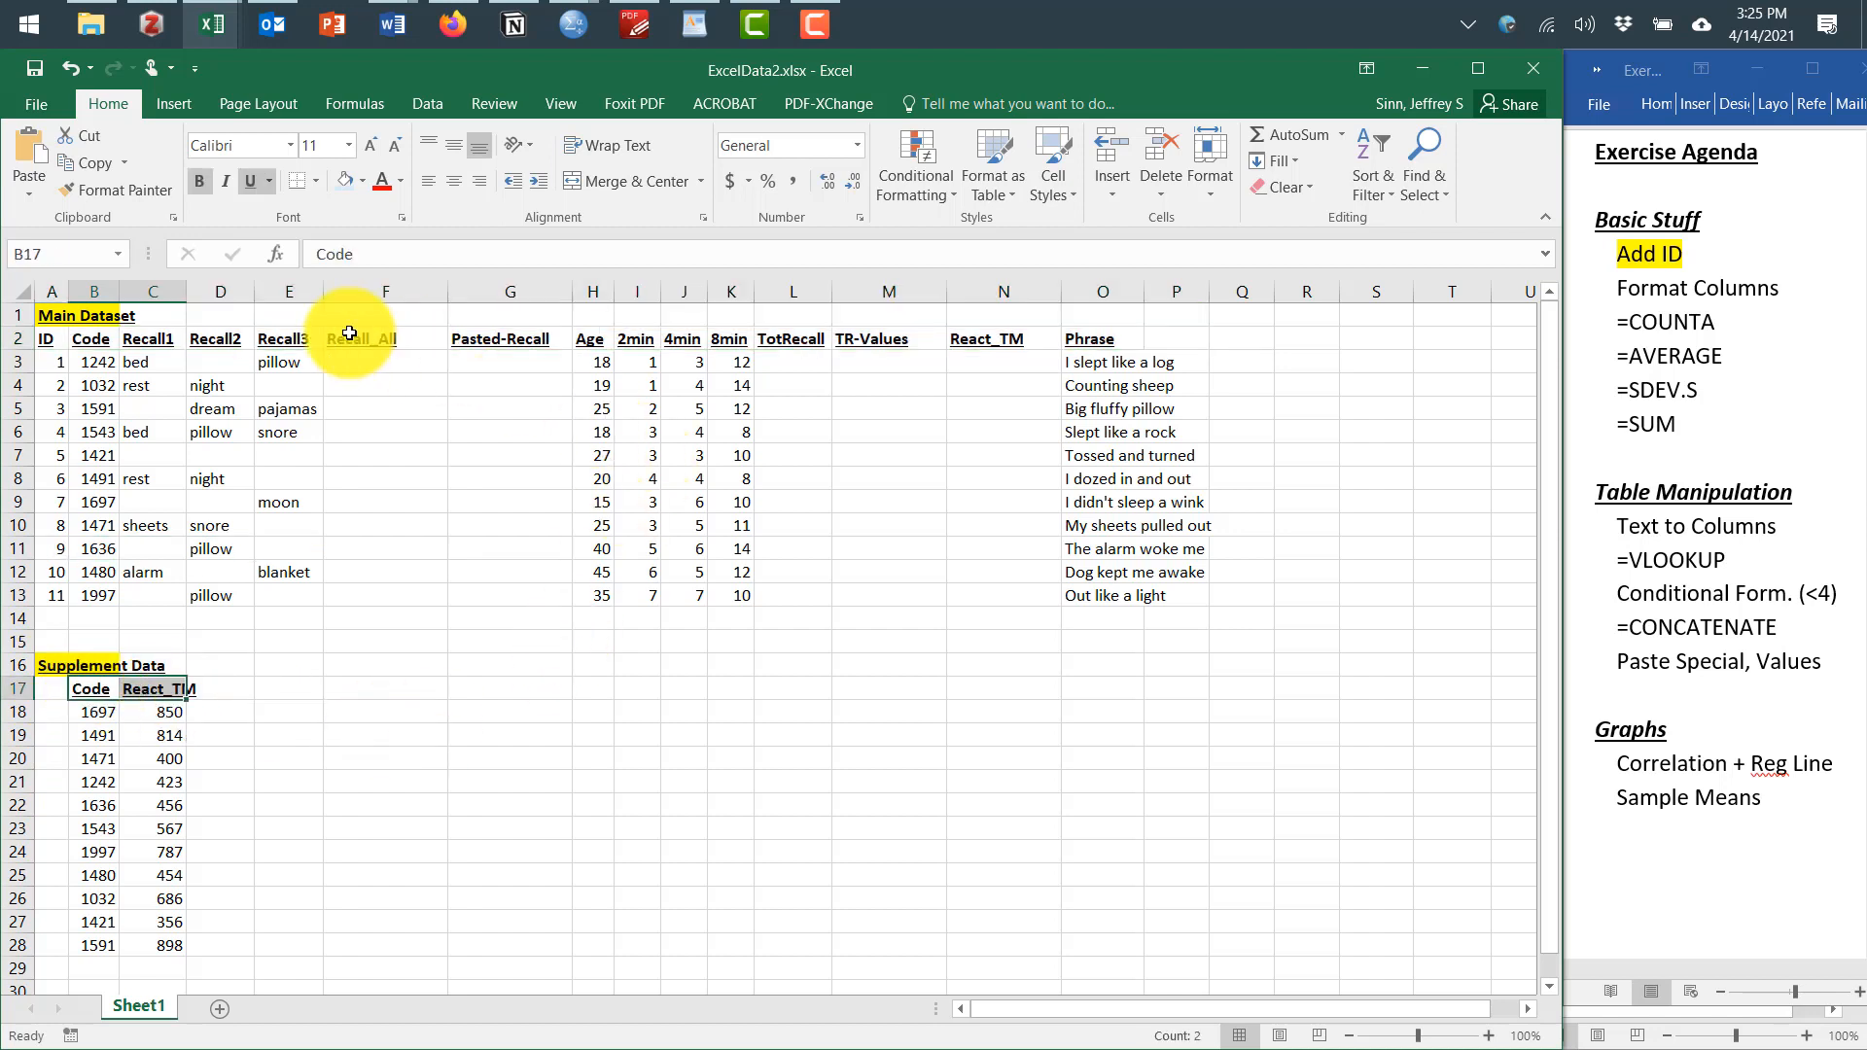
Center-align the main dataset's cells from the ID column through React_TM
drag(49, 335, 1034, 604)
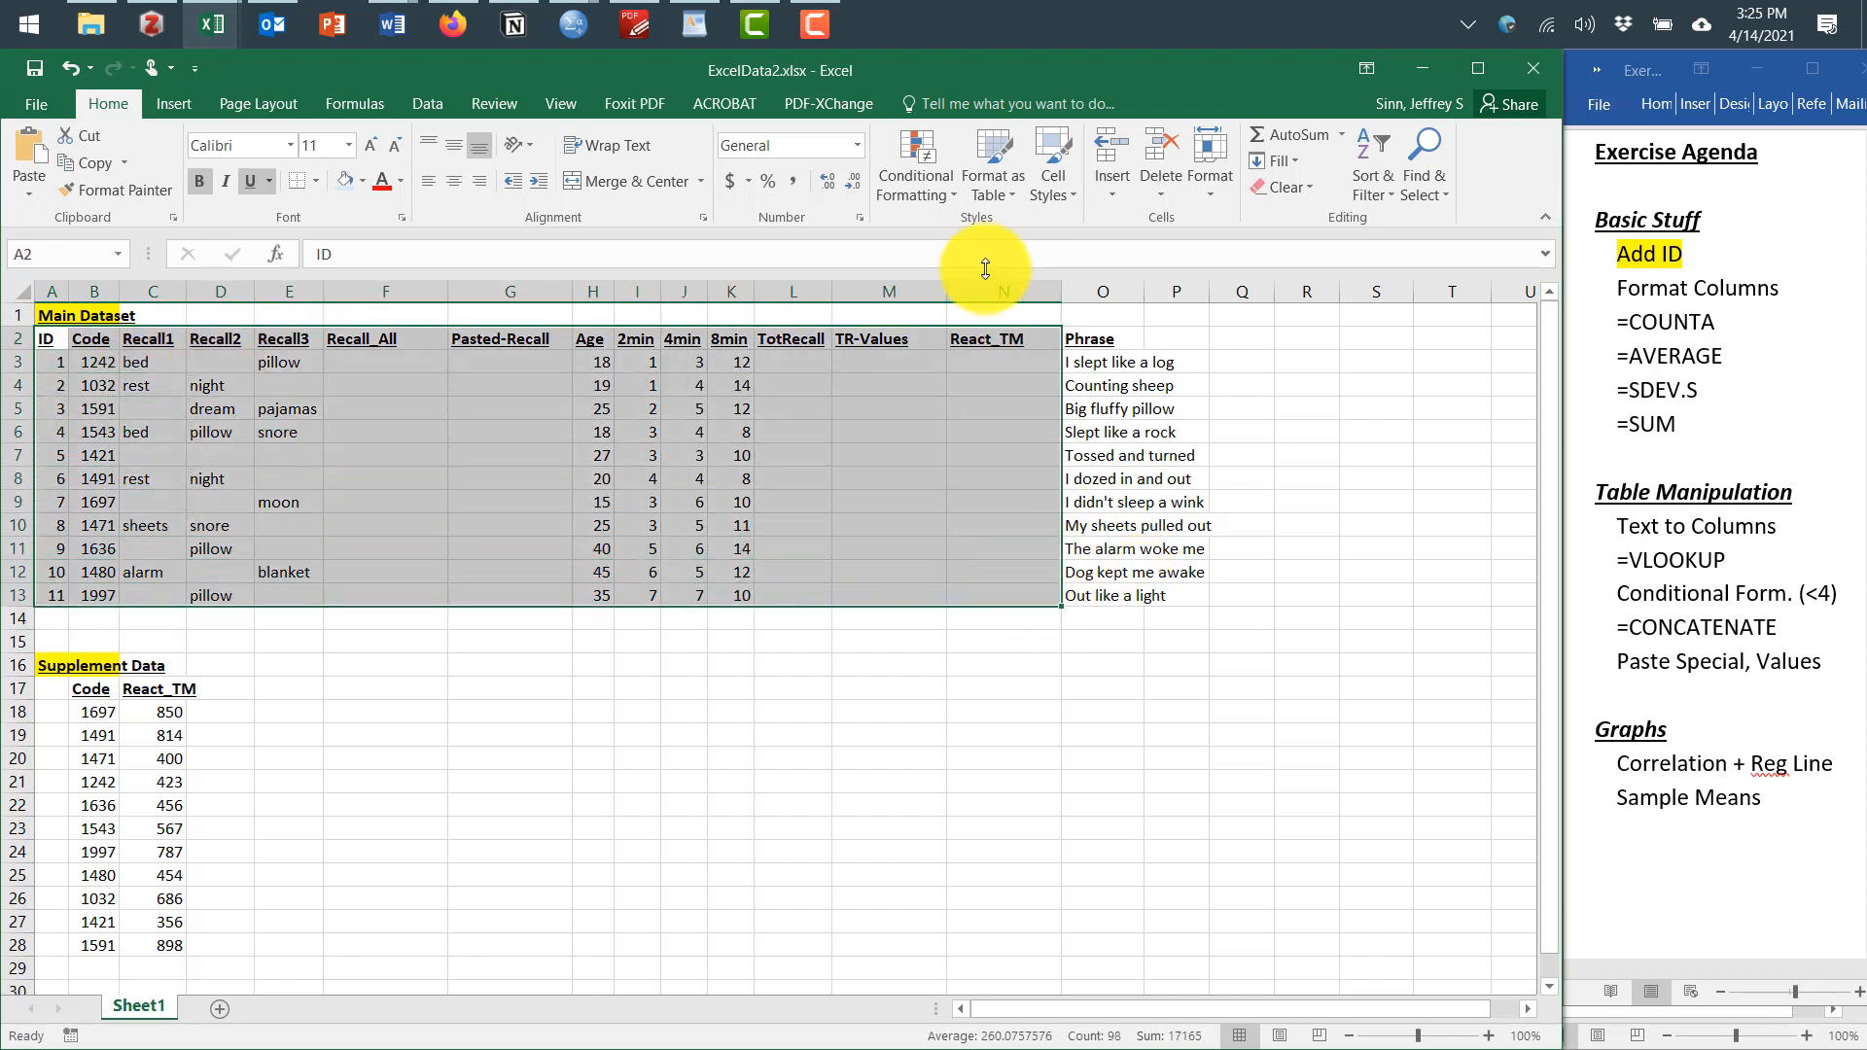
click(453, 181)
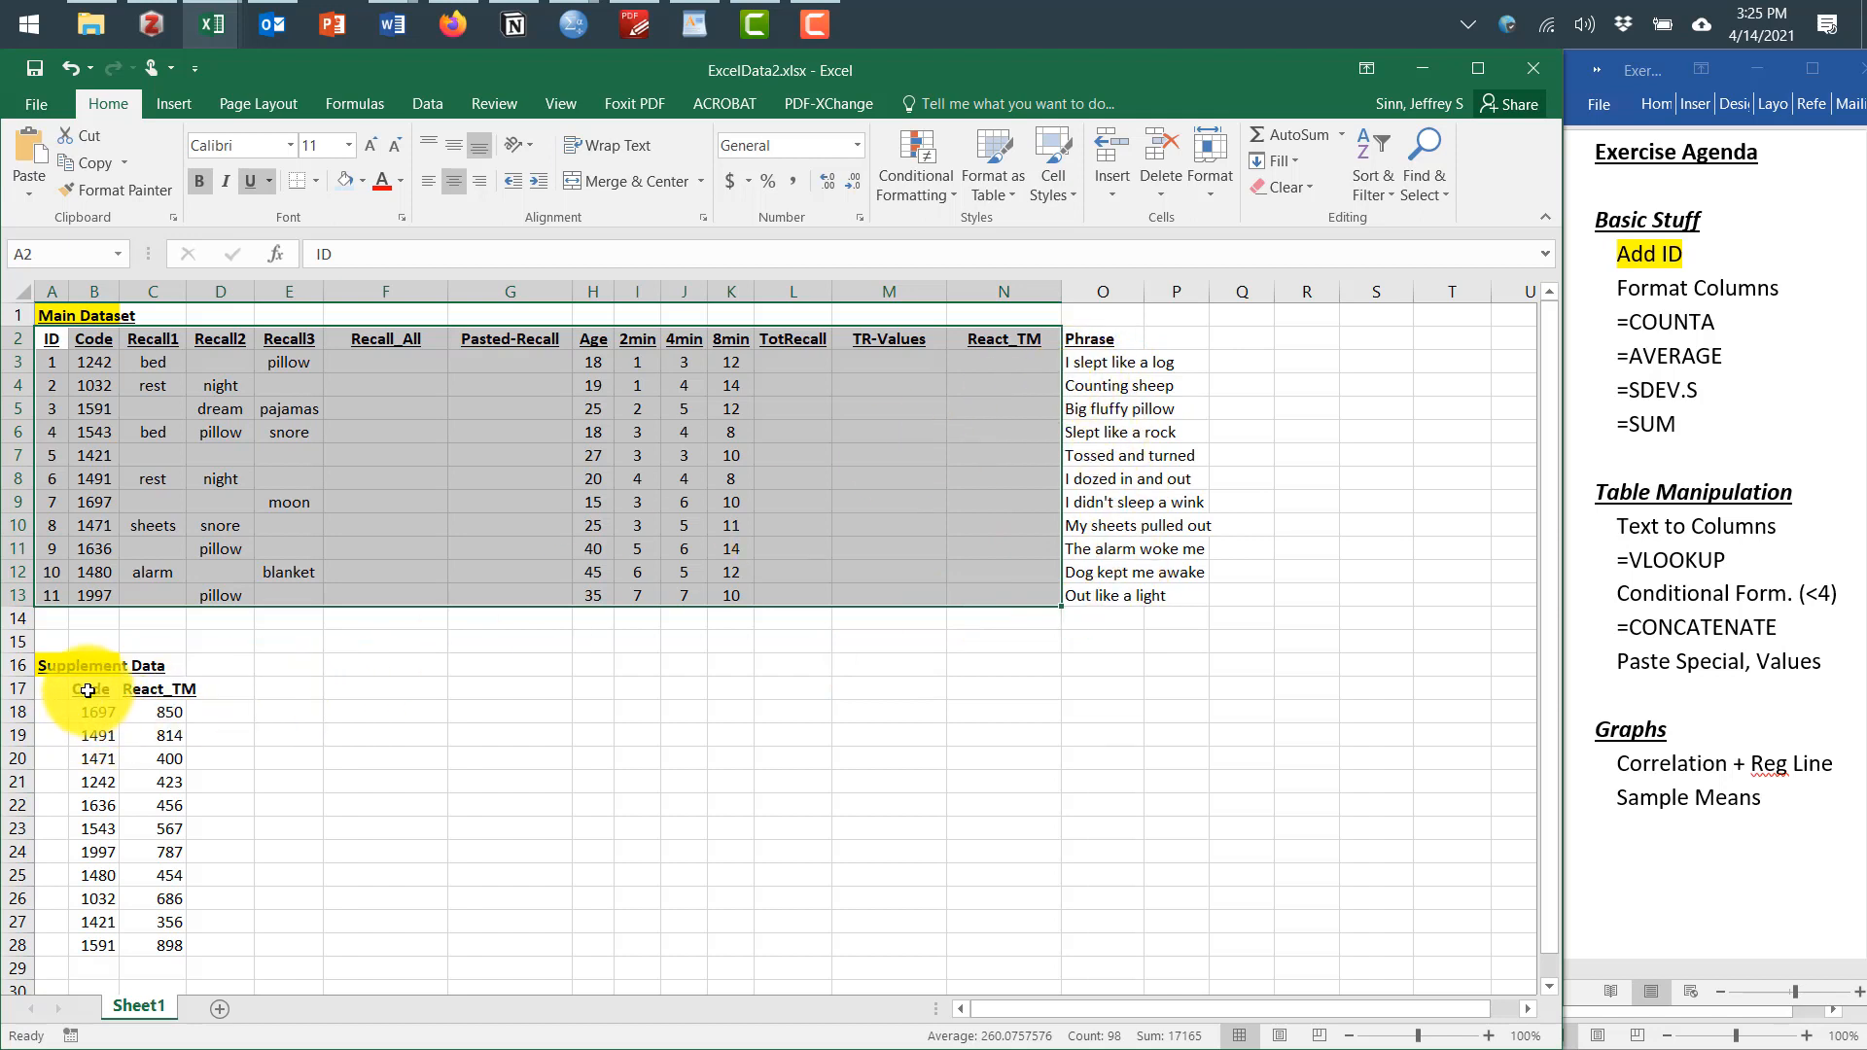
Center-align the supplement data's Code and React_TM cells
drag(92, 687, 152, 950)
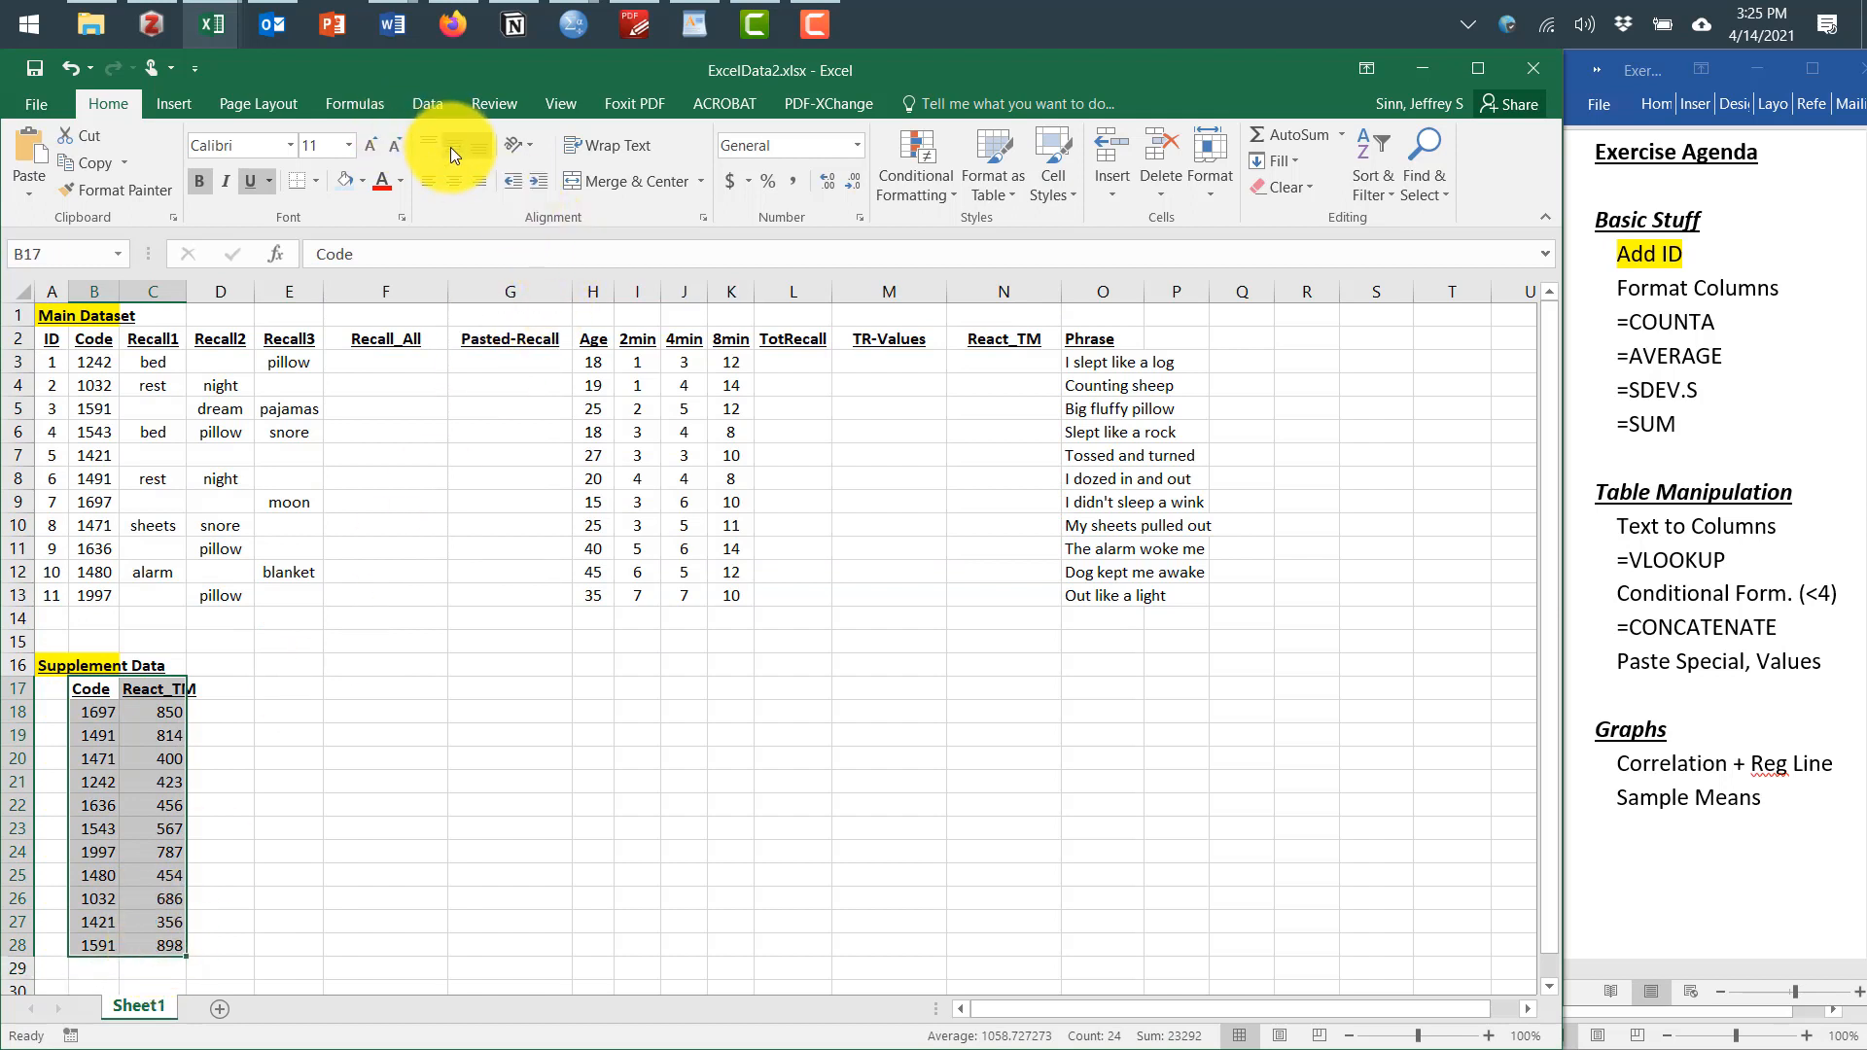
click(449, 179)
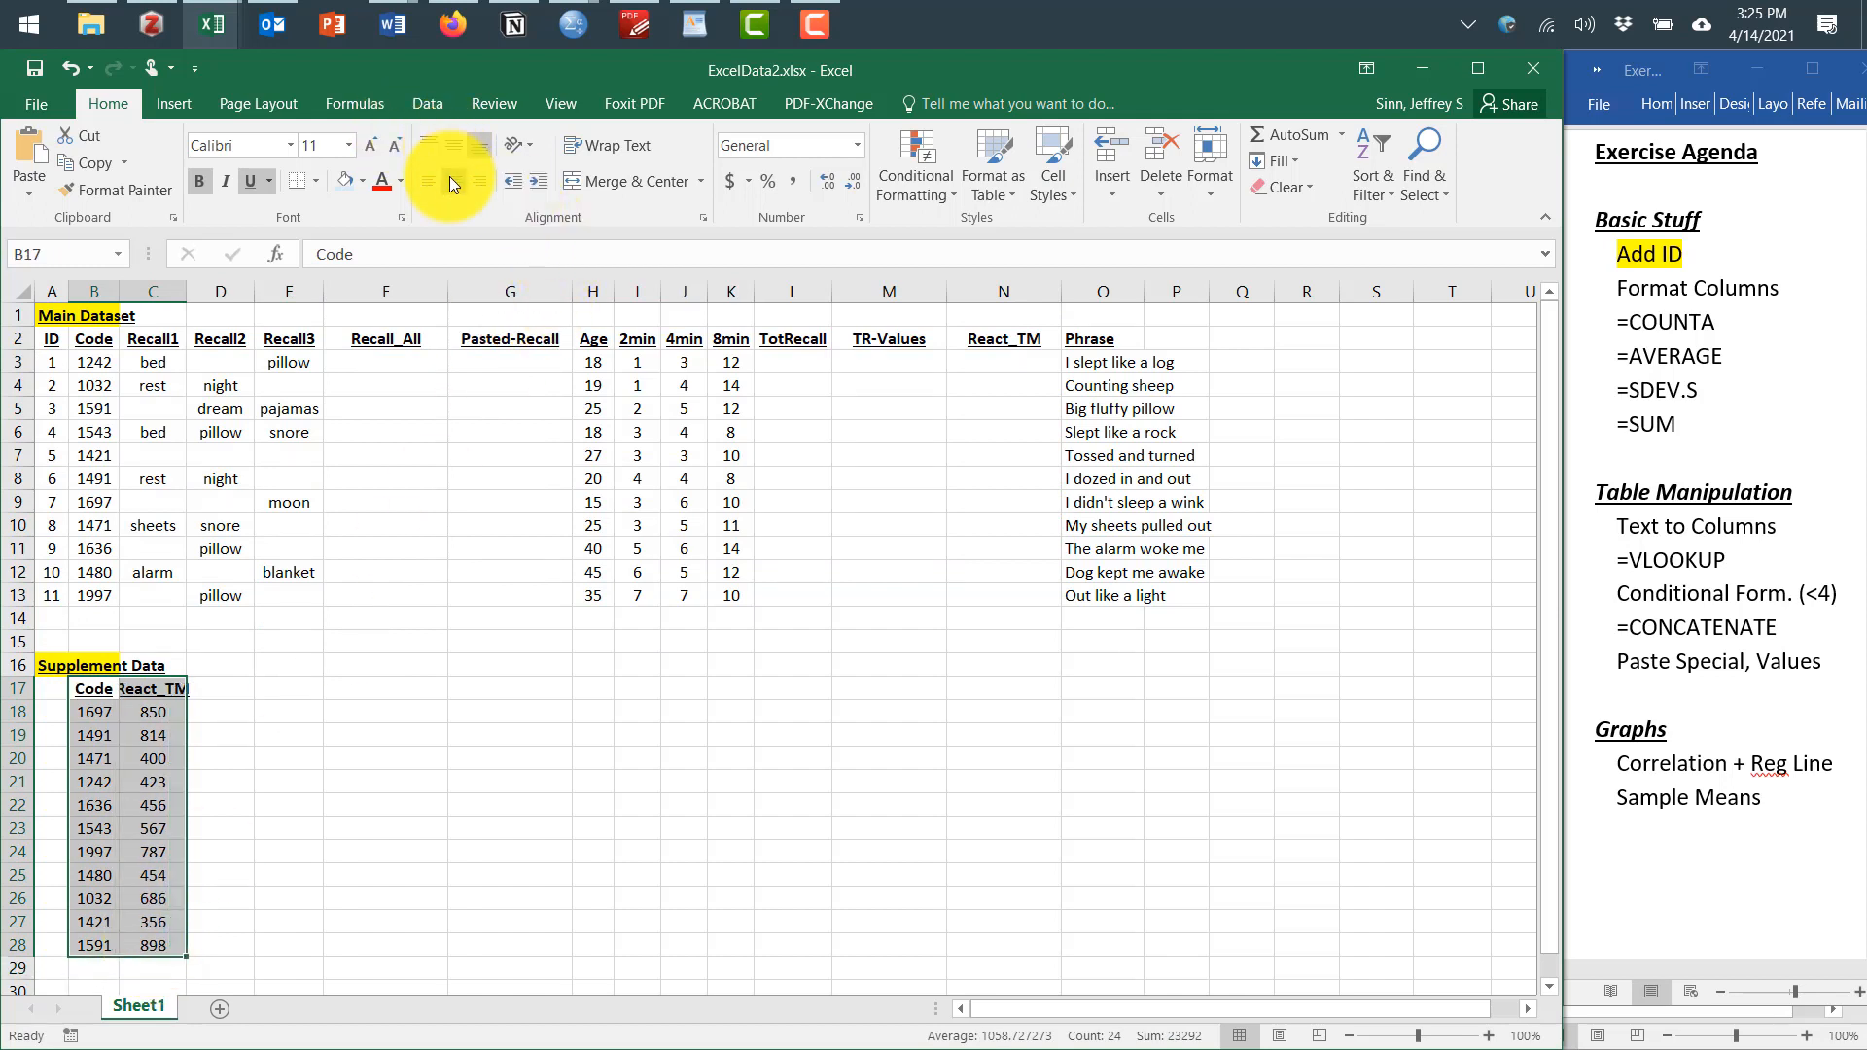
click(439, 716)
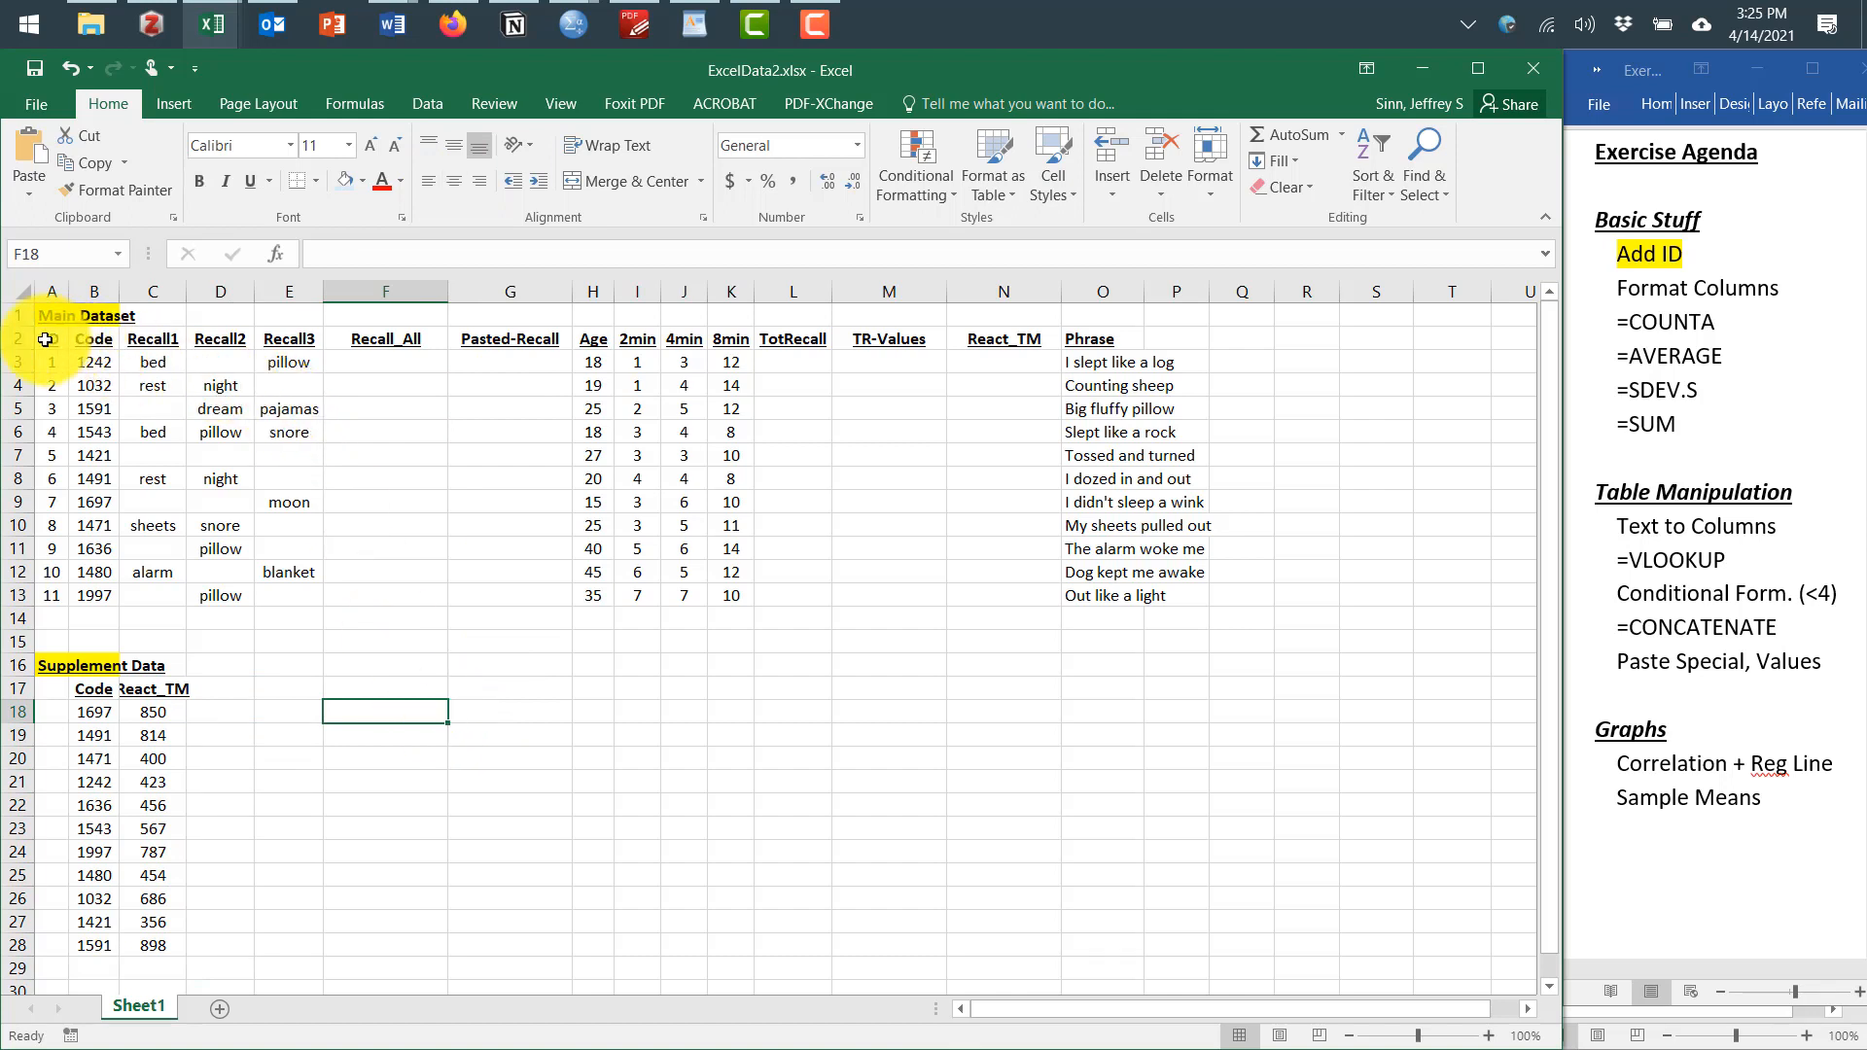
Fill the main dataset's header row with a light blue color
drag(45, 340, 1087, 334)
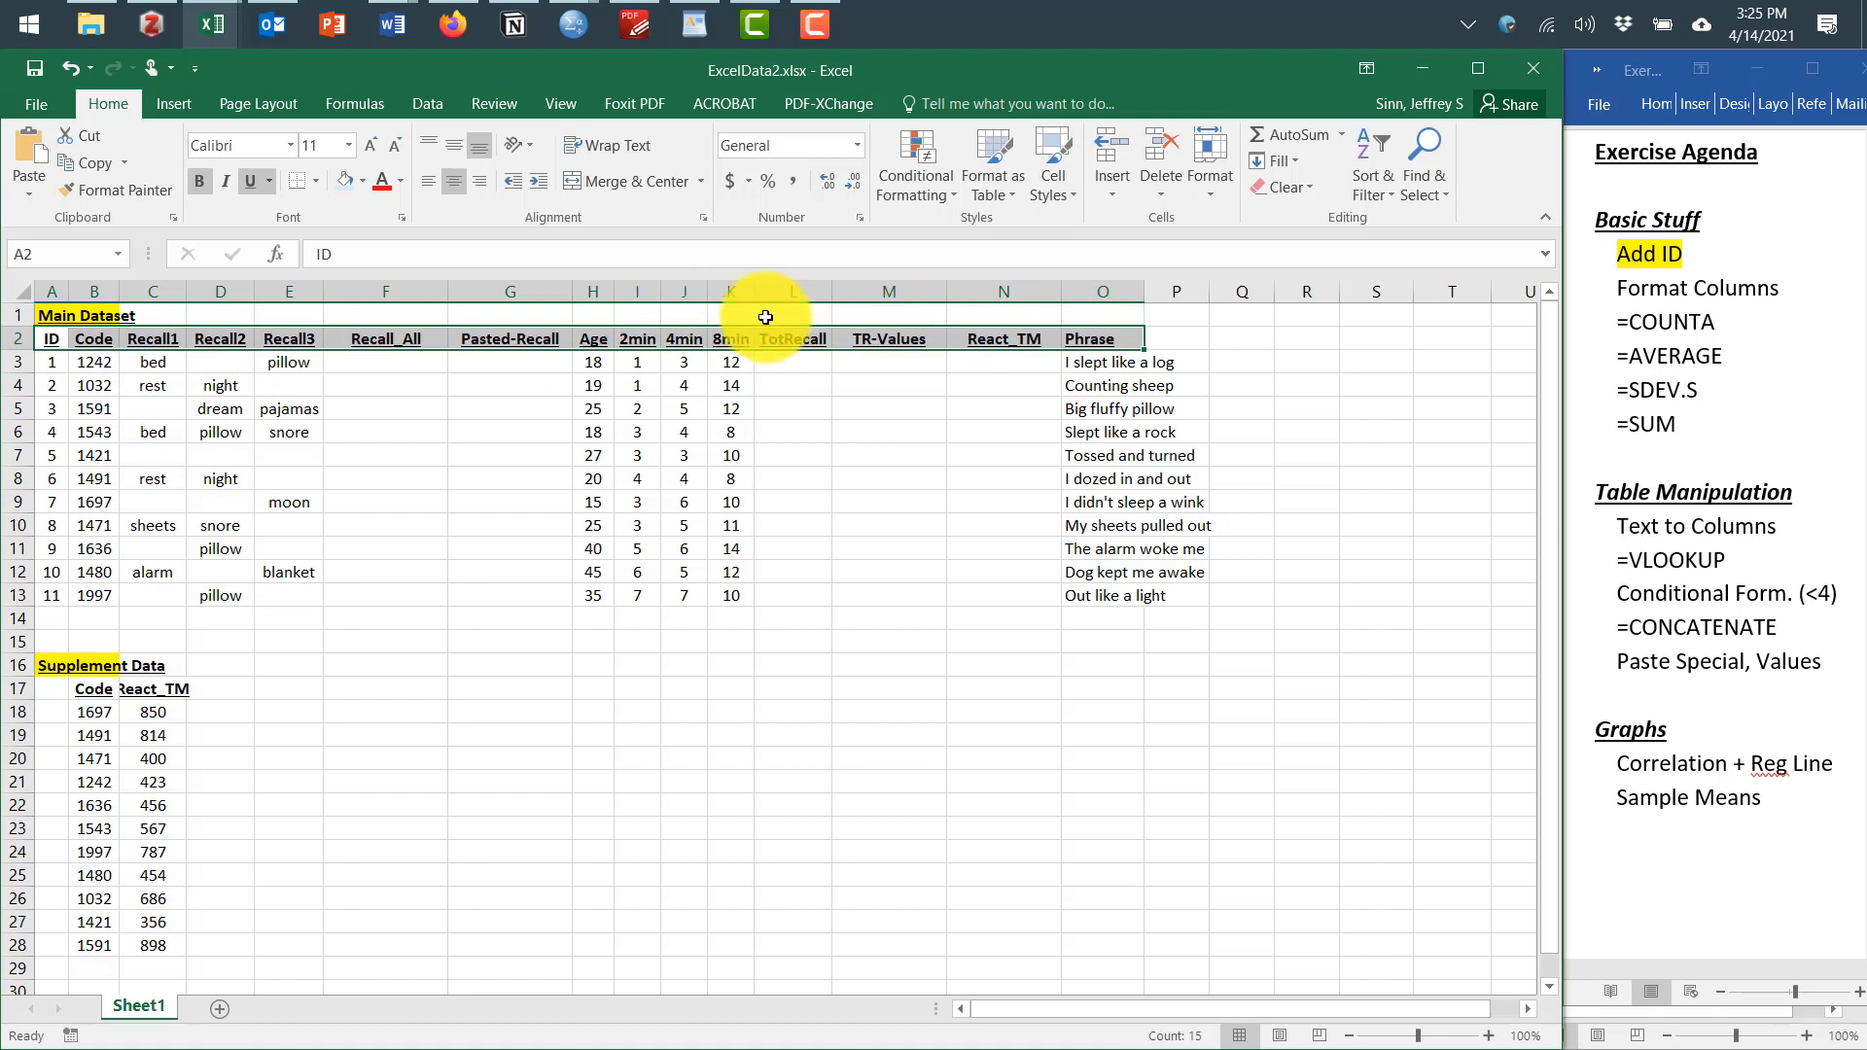
click(358, 185)
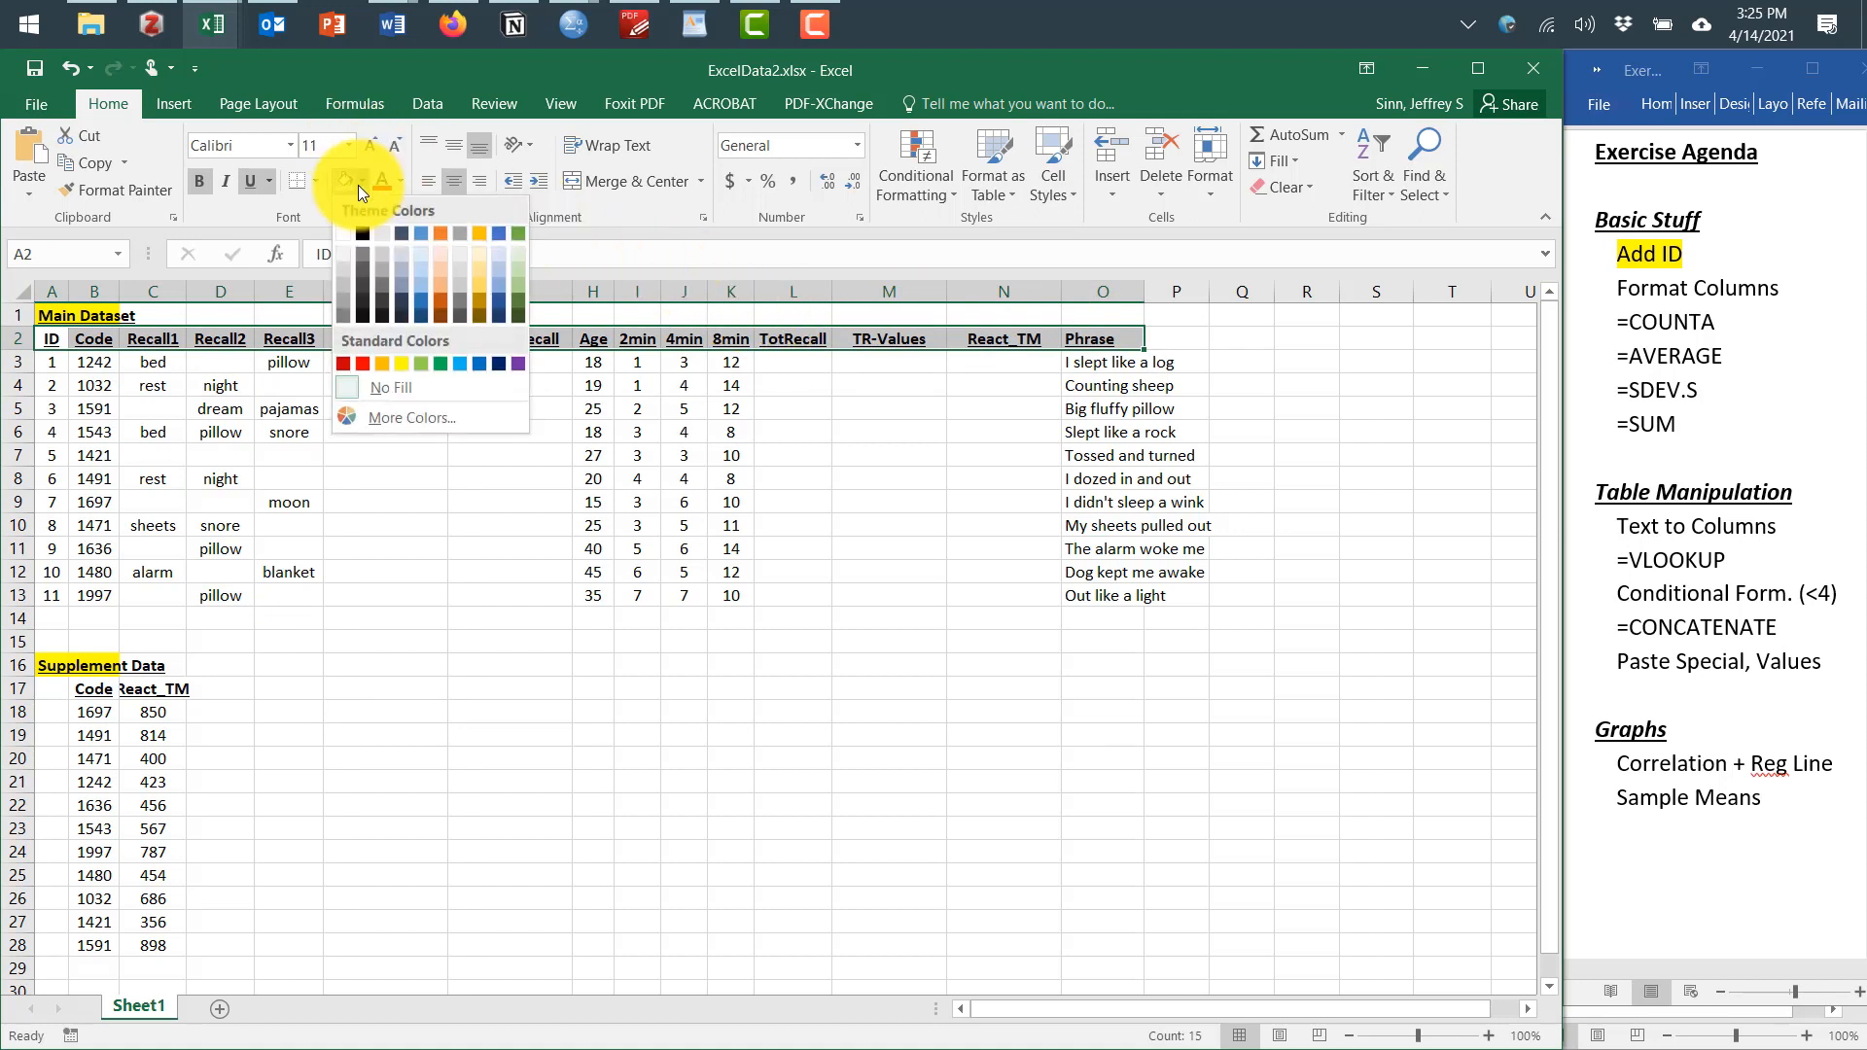
click(420, 254)
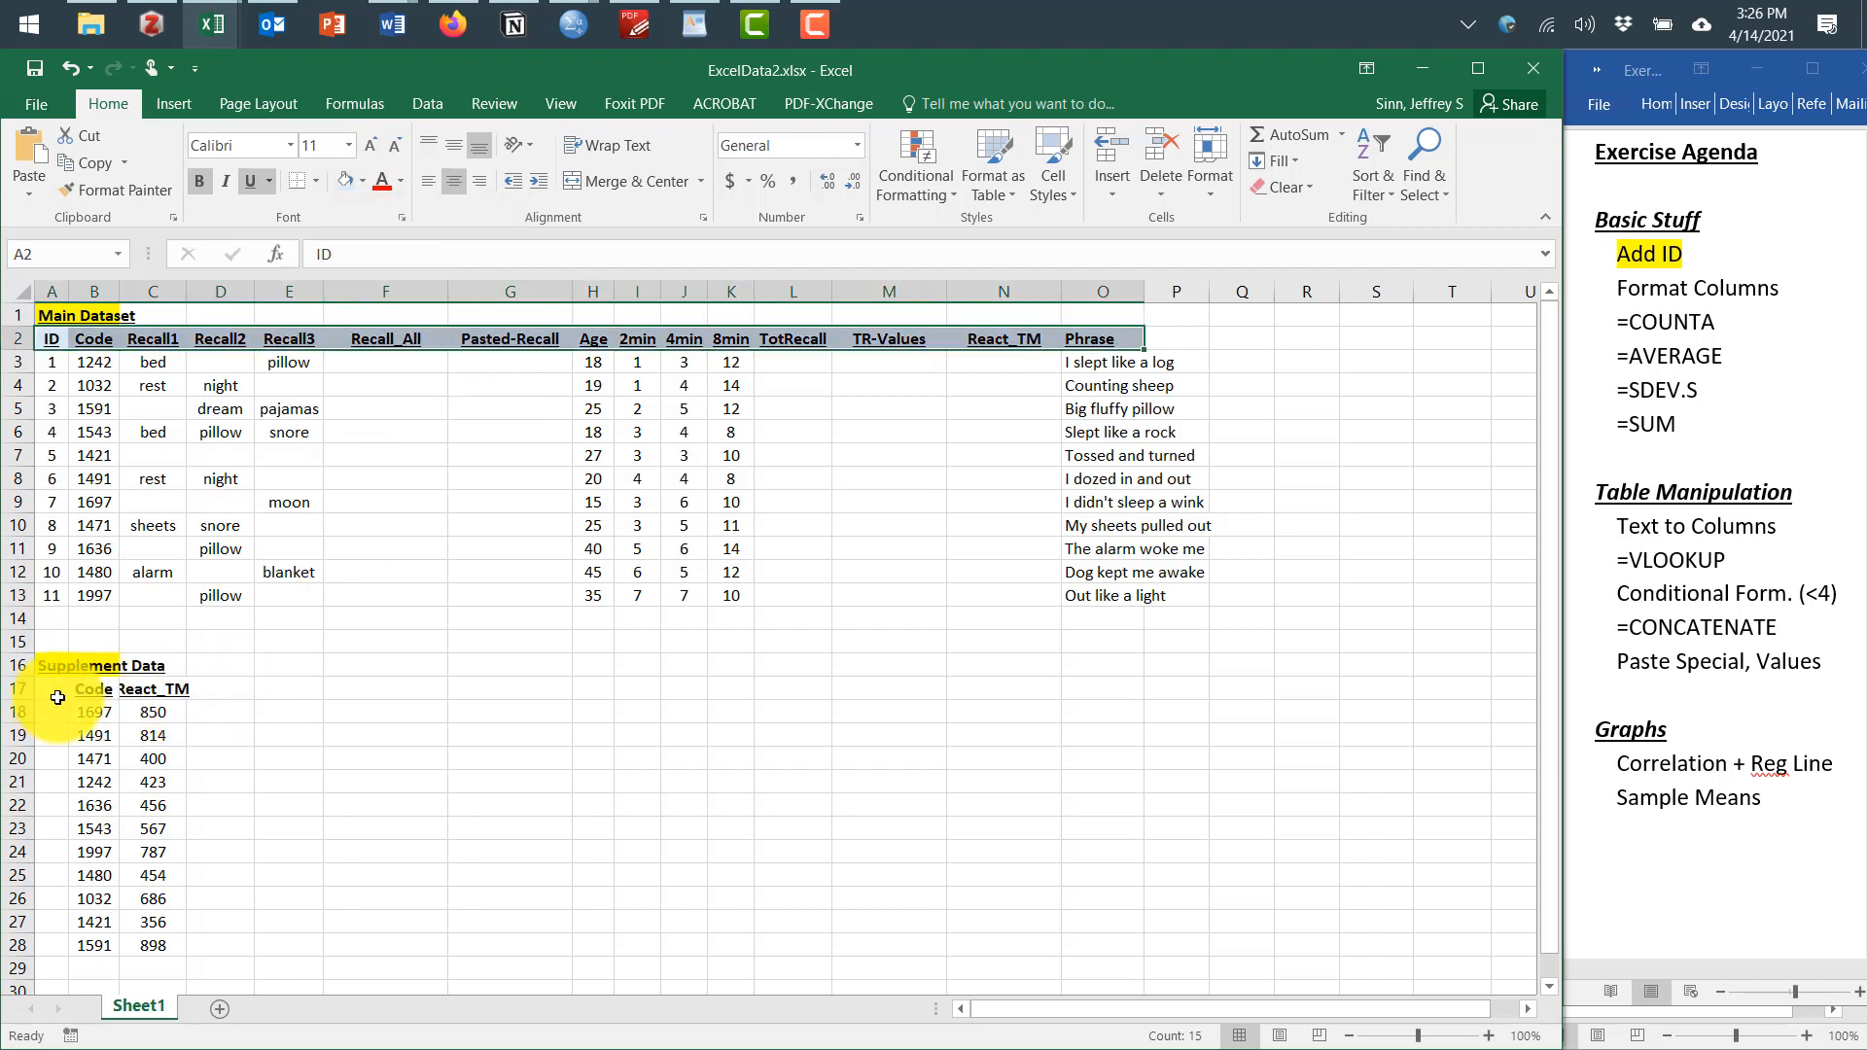
Fill the supplement data's header row with a light green color
drag(55, 698, 176, 694)
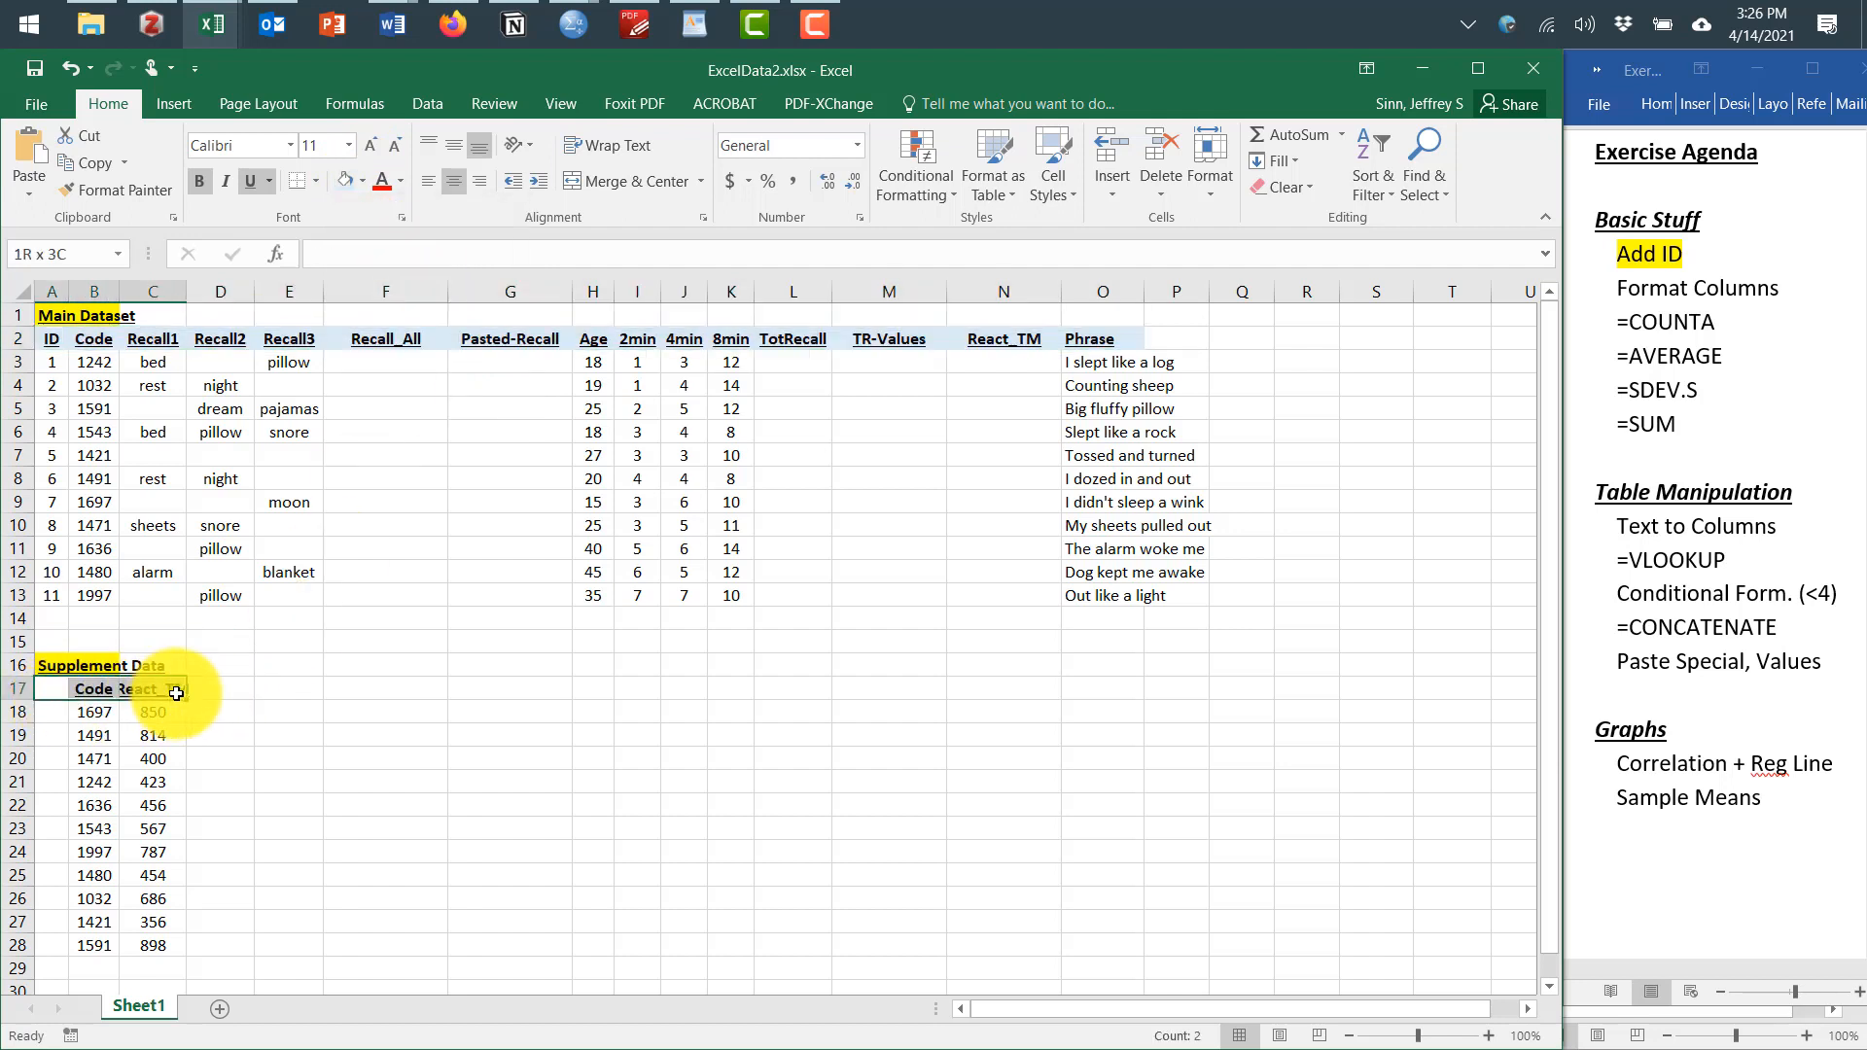
click(360, 185)
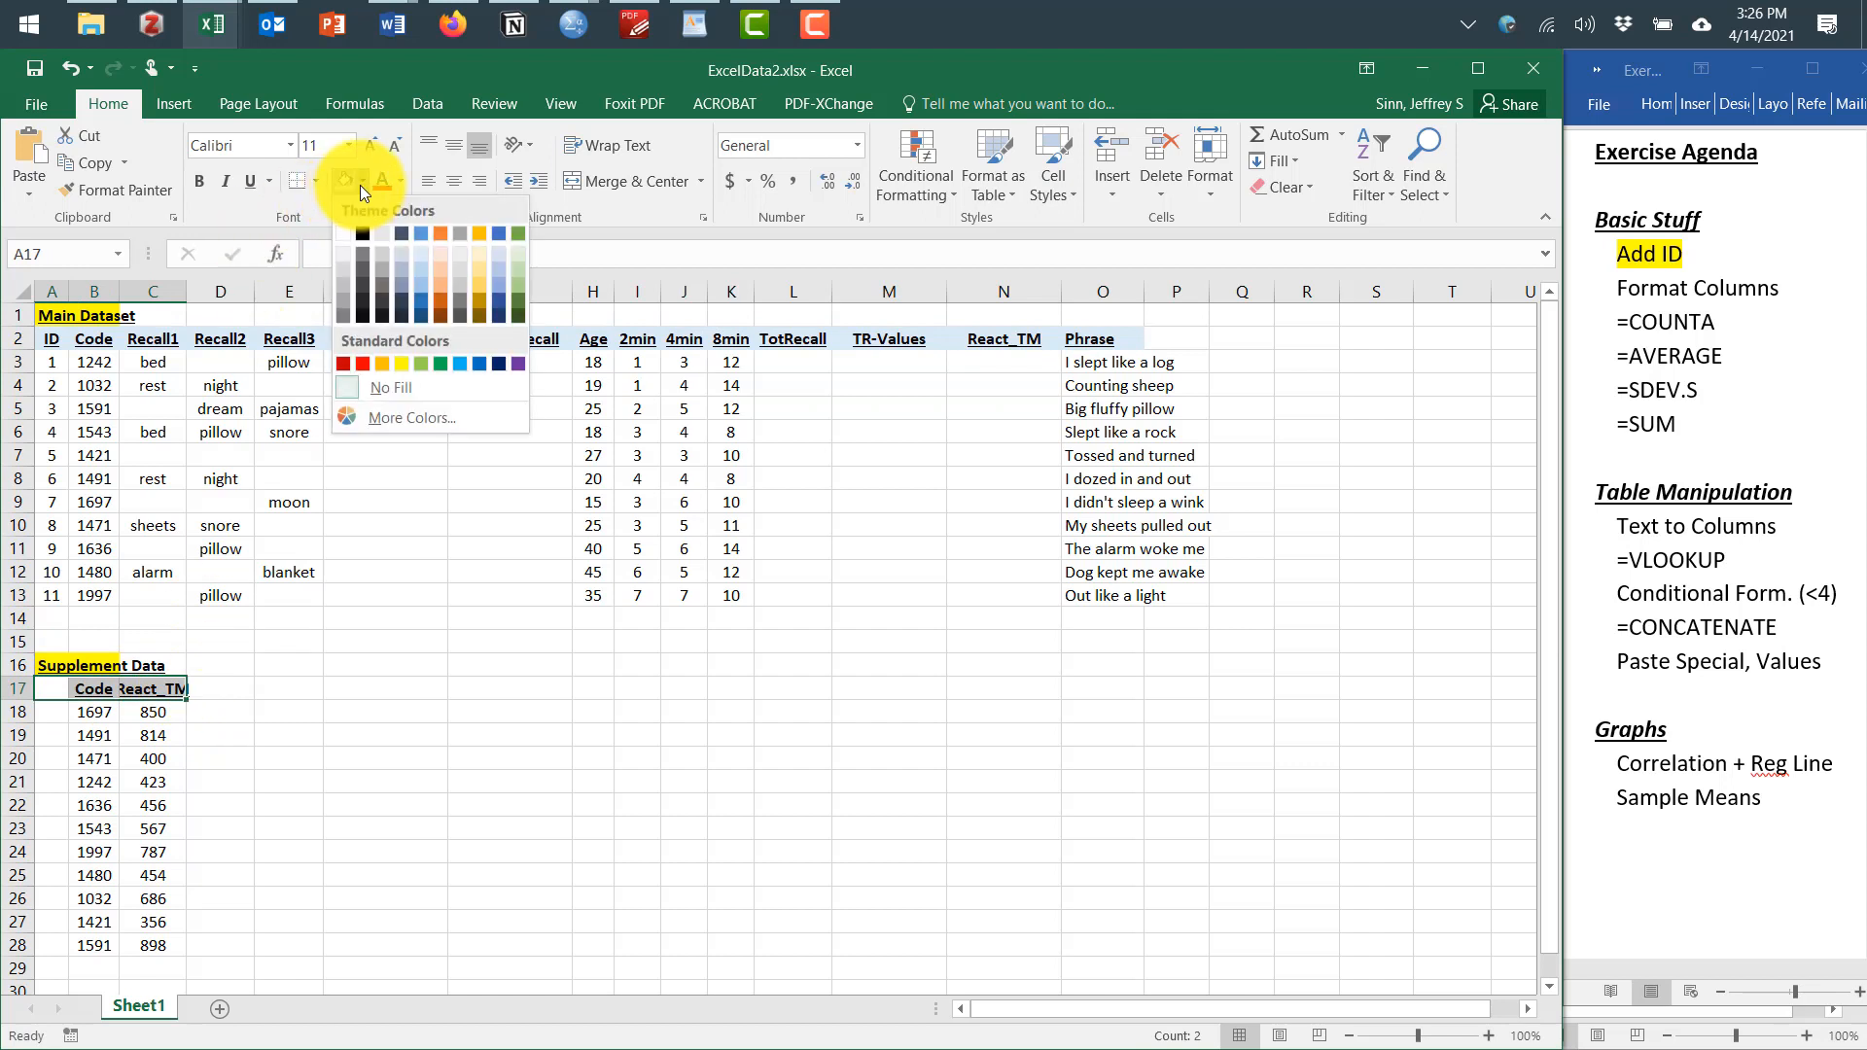
click(513, 255)
click(331, 760)
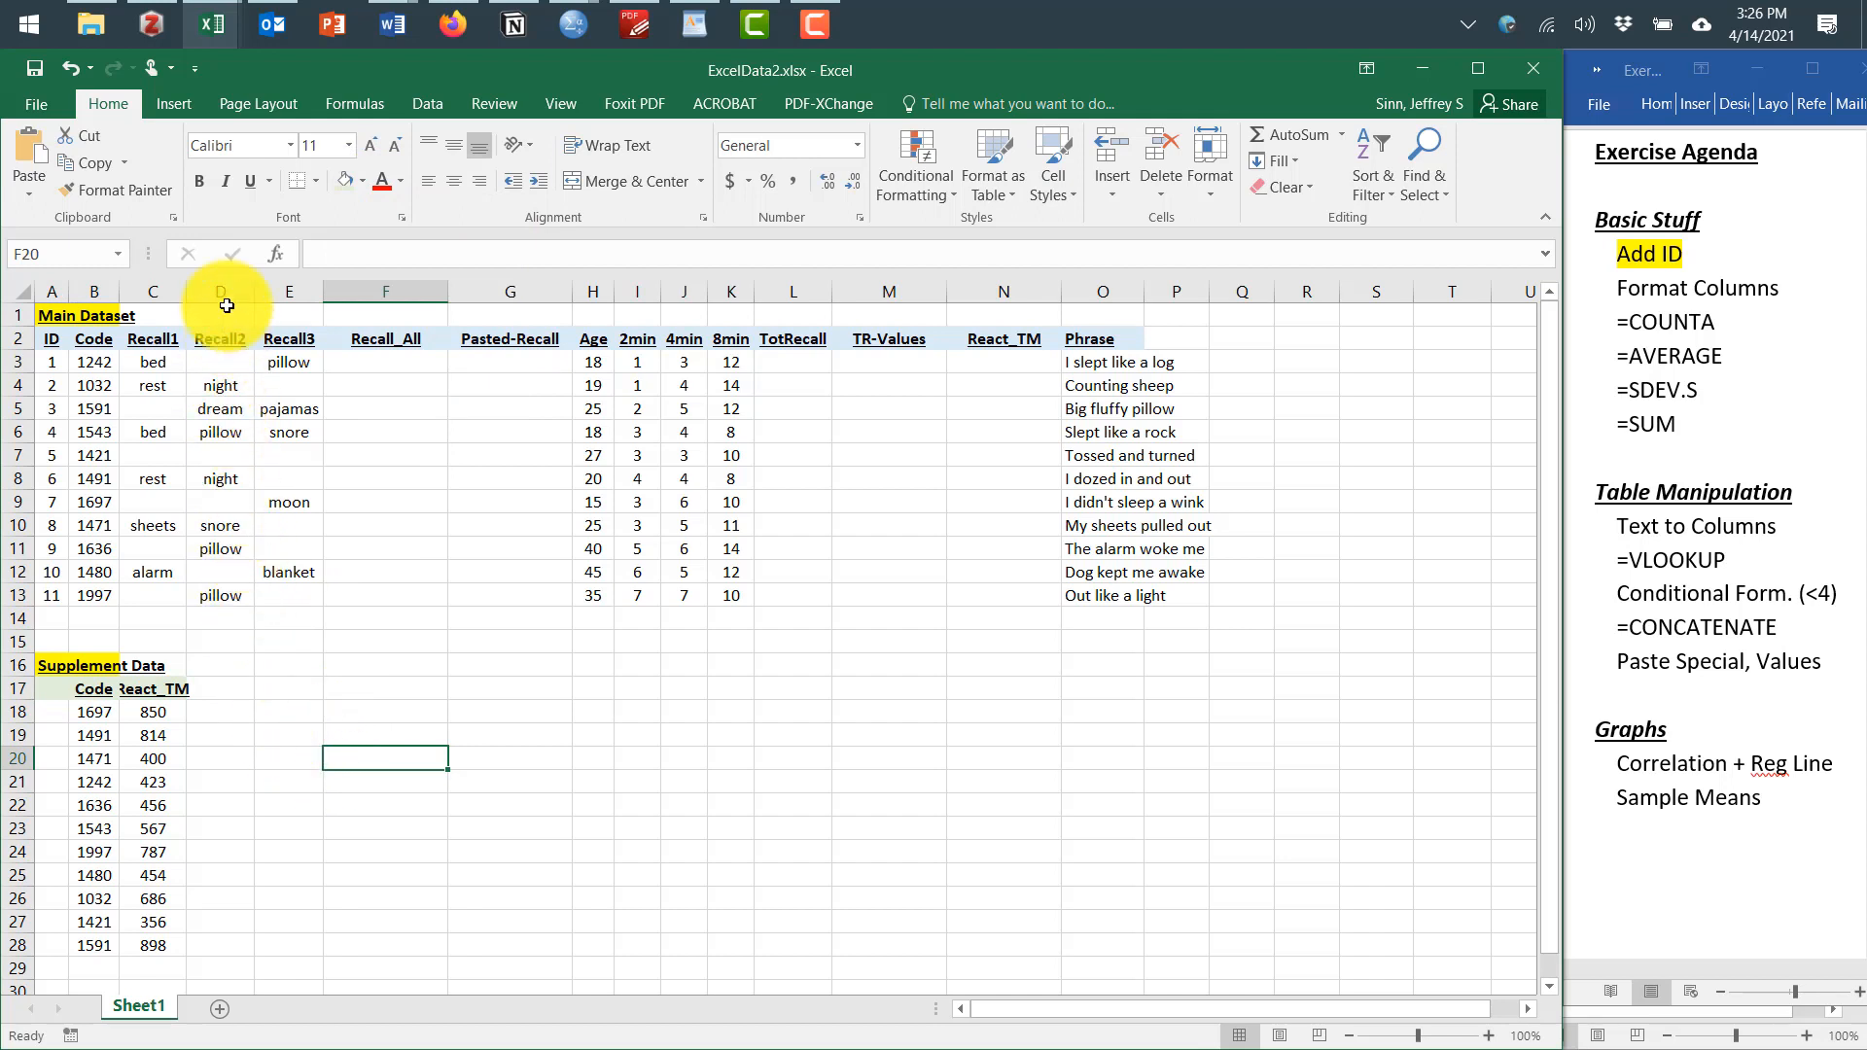
Widen the Recall1 column slightly
drag(188, 292, 196, 291)
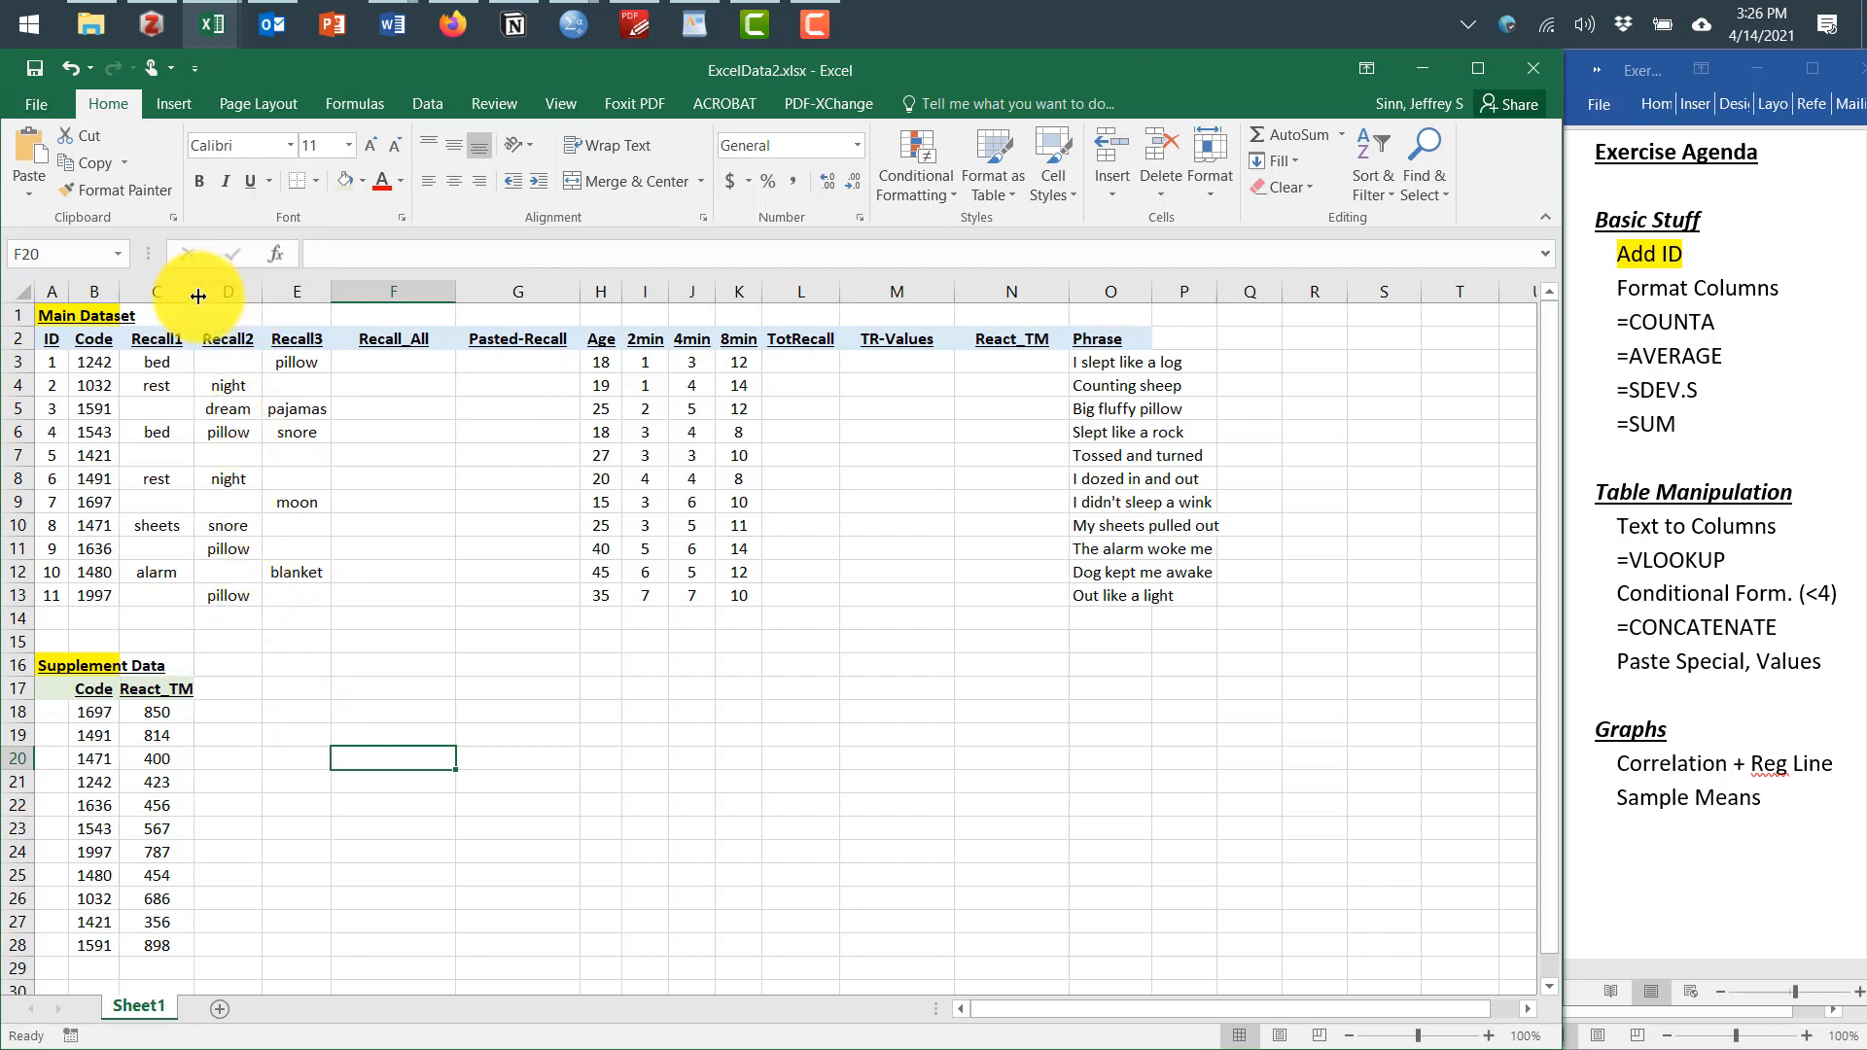
click(305, 705)
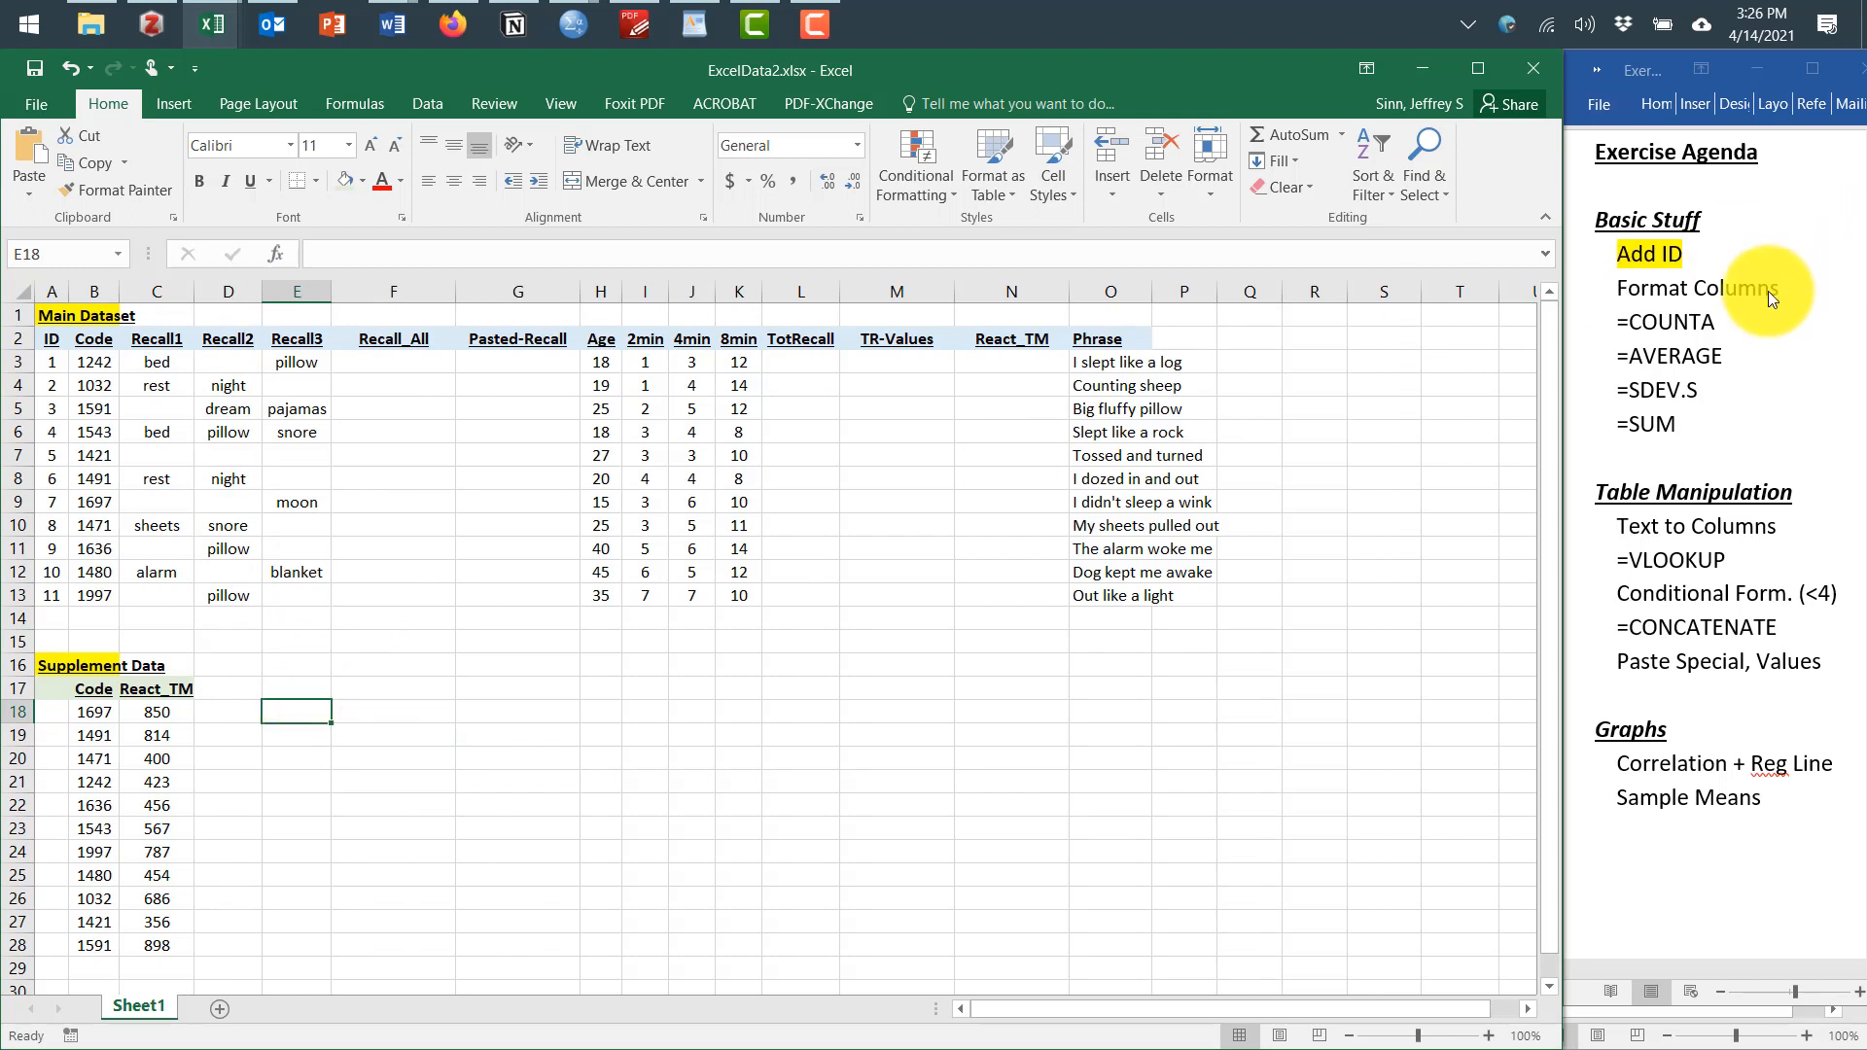
In the Word agenda, highlight the "Format Columns" item and return to the spreadsheet
click(1663, 302)
drag(1617, 288, 1752, 298)
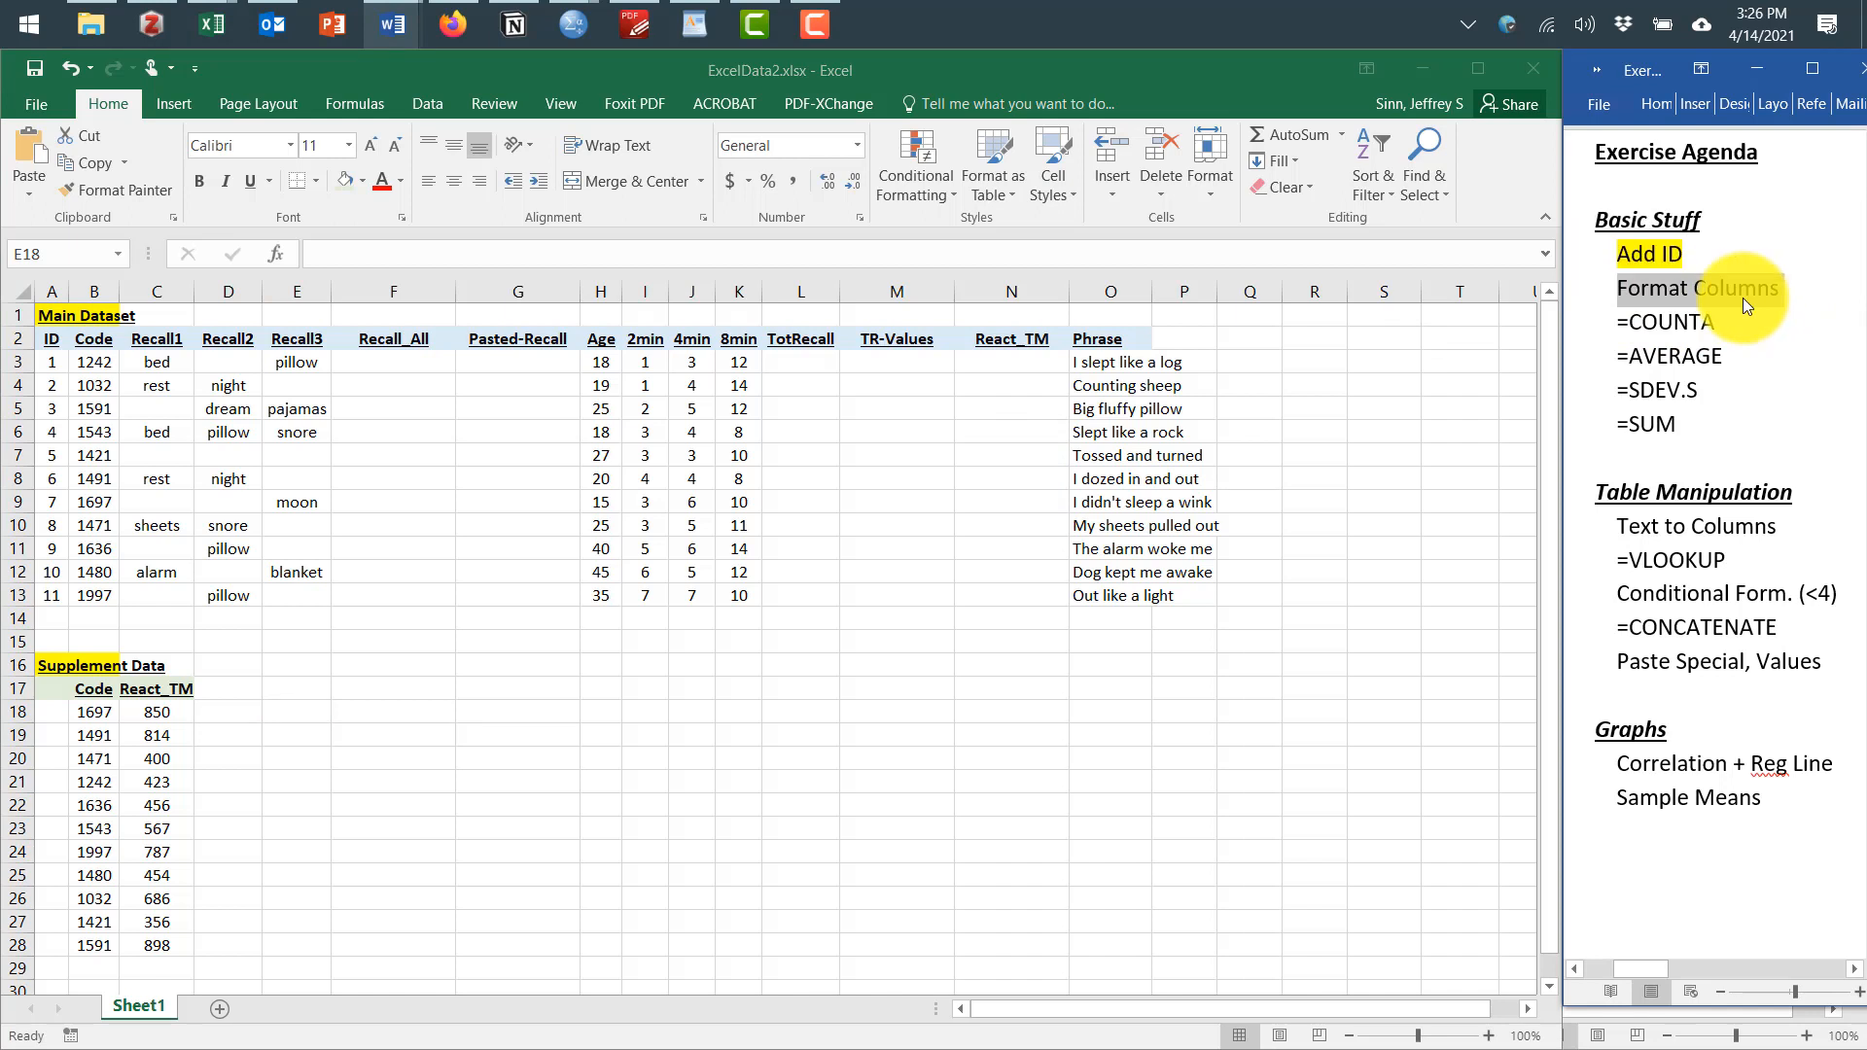
key(ctrl+alt+h)
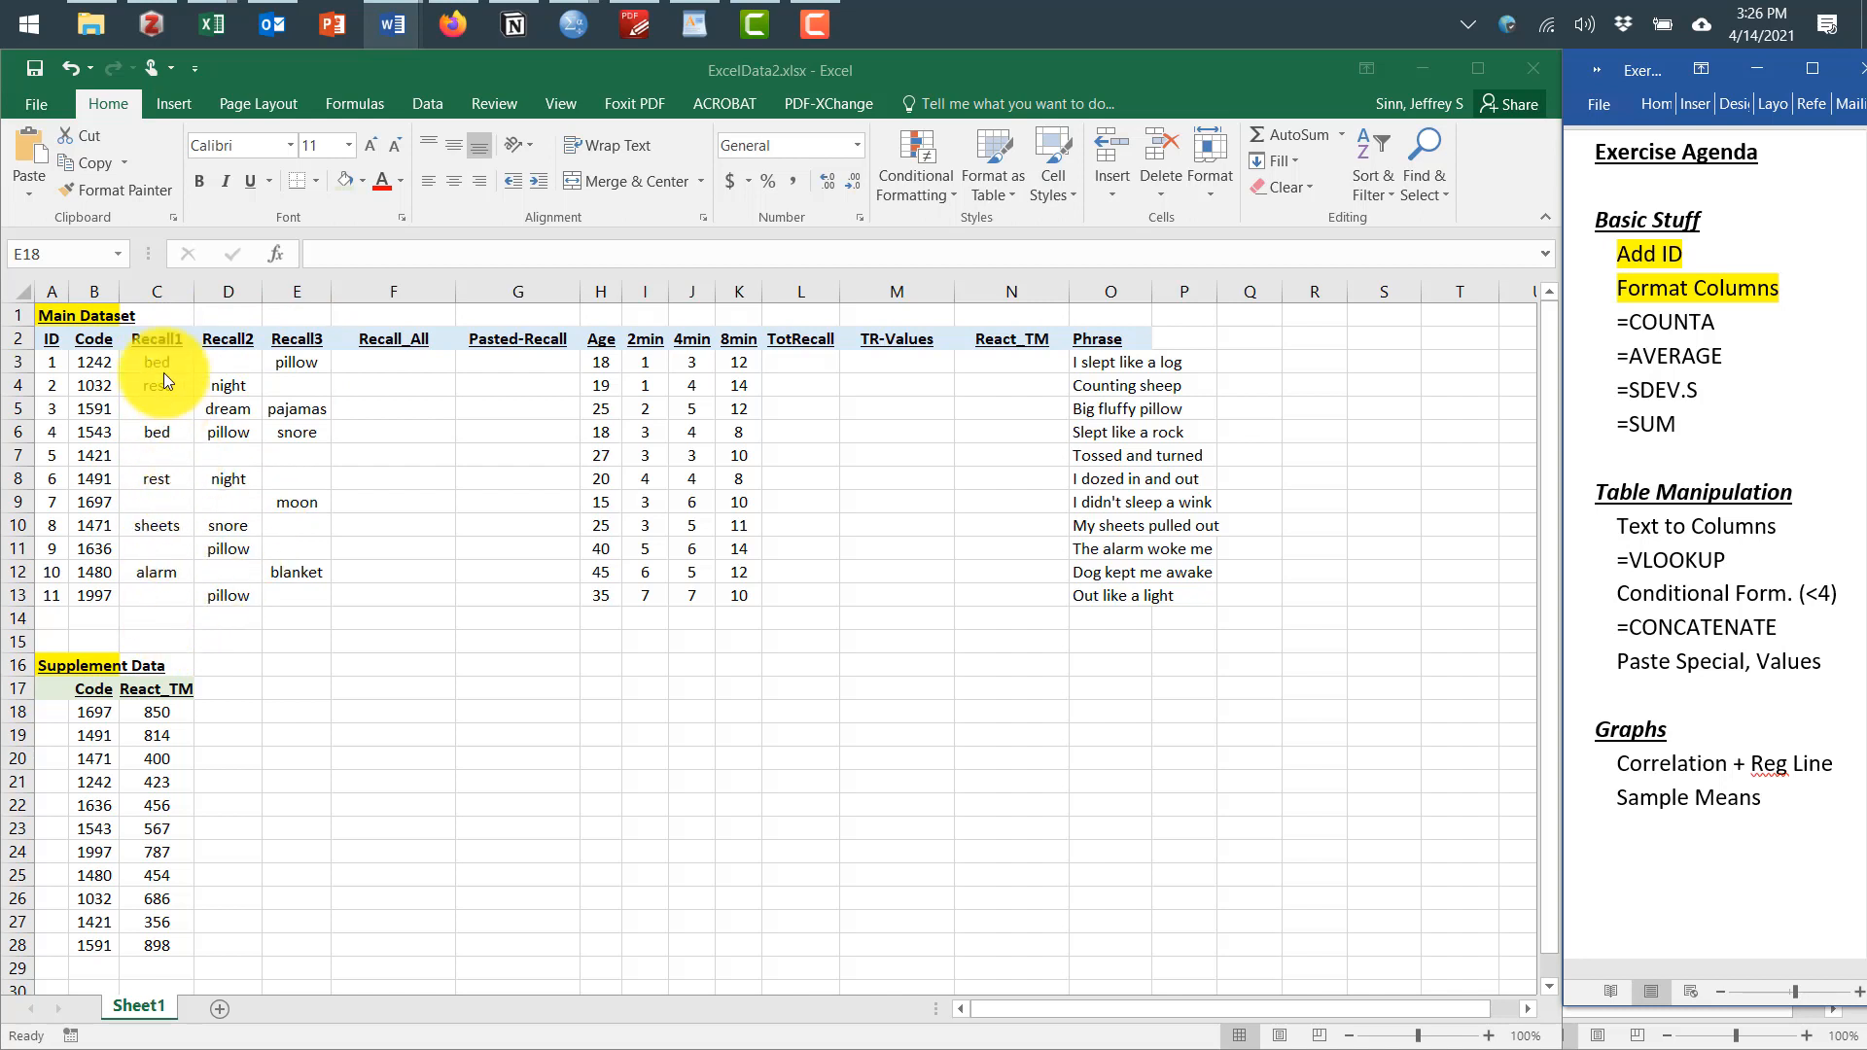
click(155, 619)
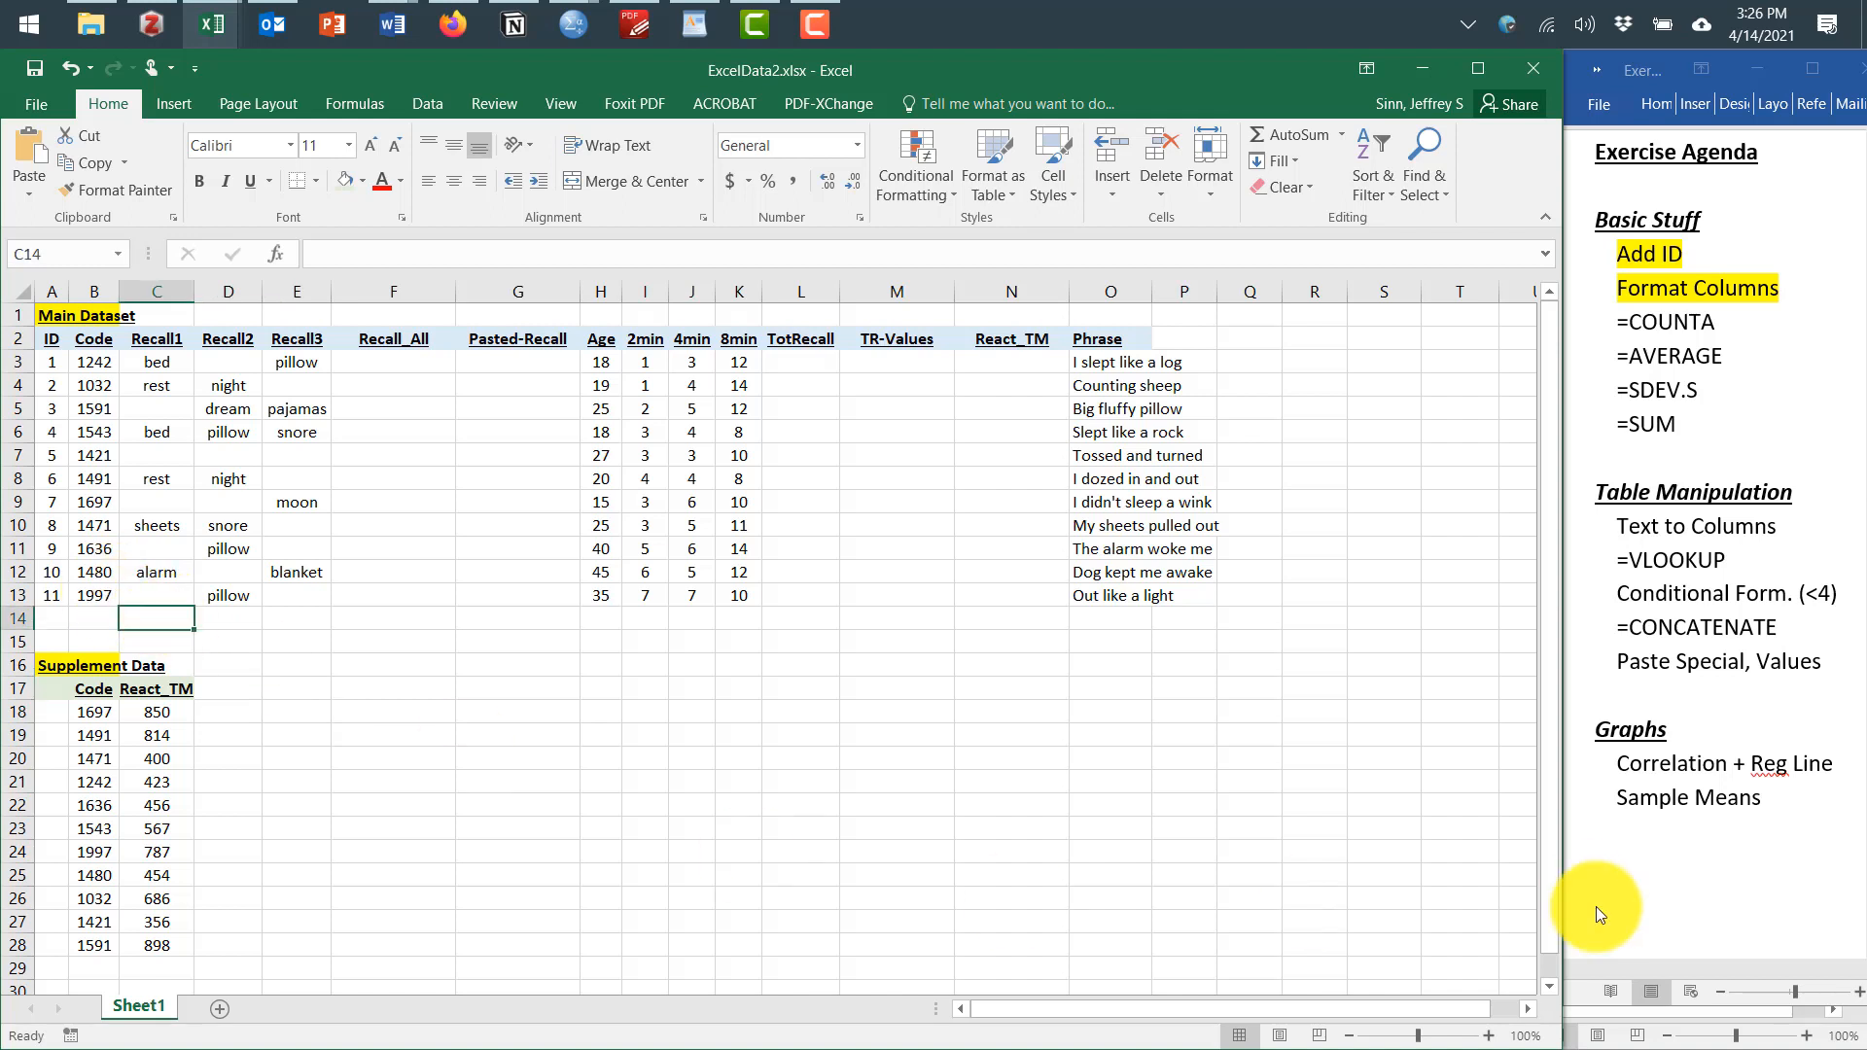
Enter a COUNTA formula in C14 counting the Recall1 entries in C3:C13
text(=A)
key(BackSpace)
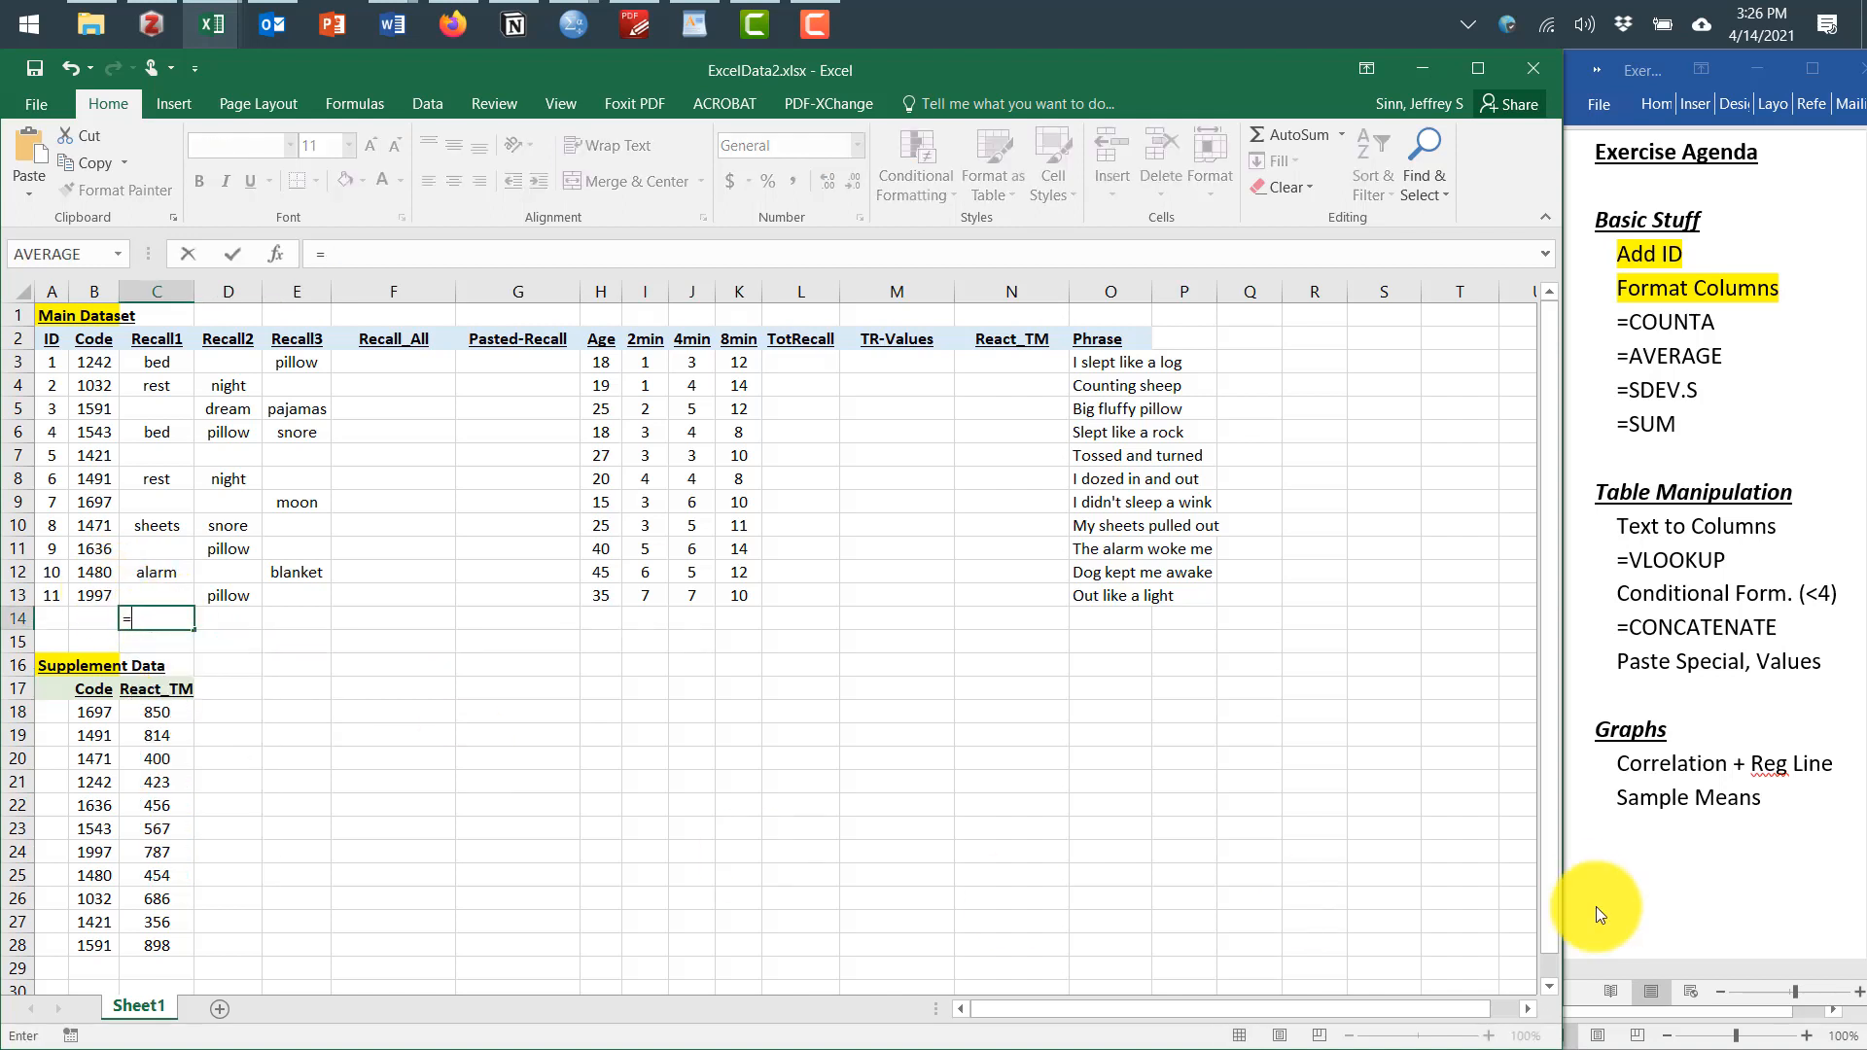
text(COUNT)
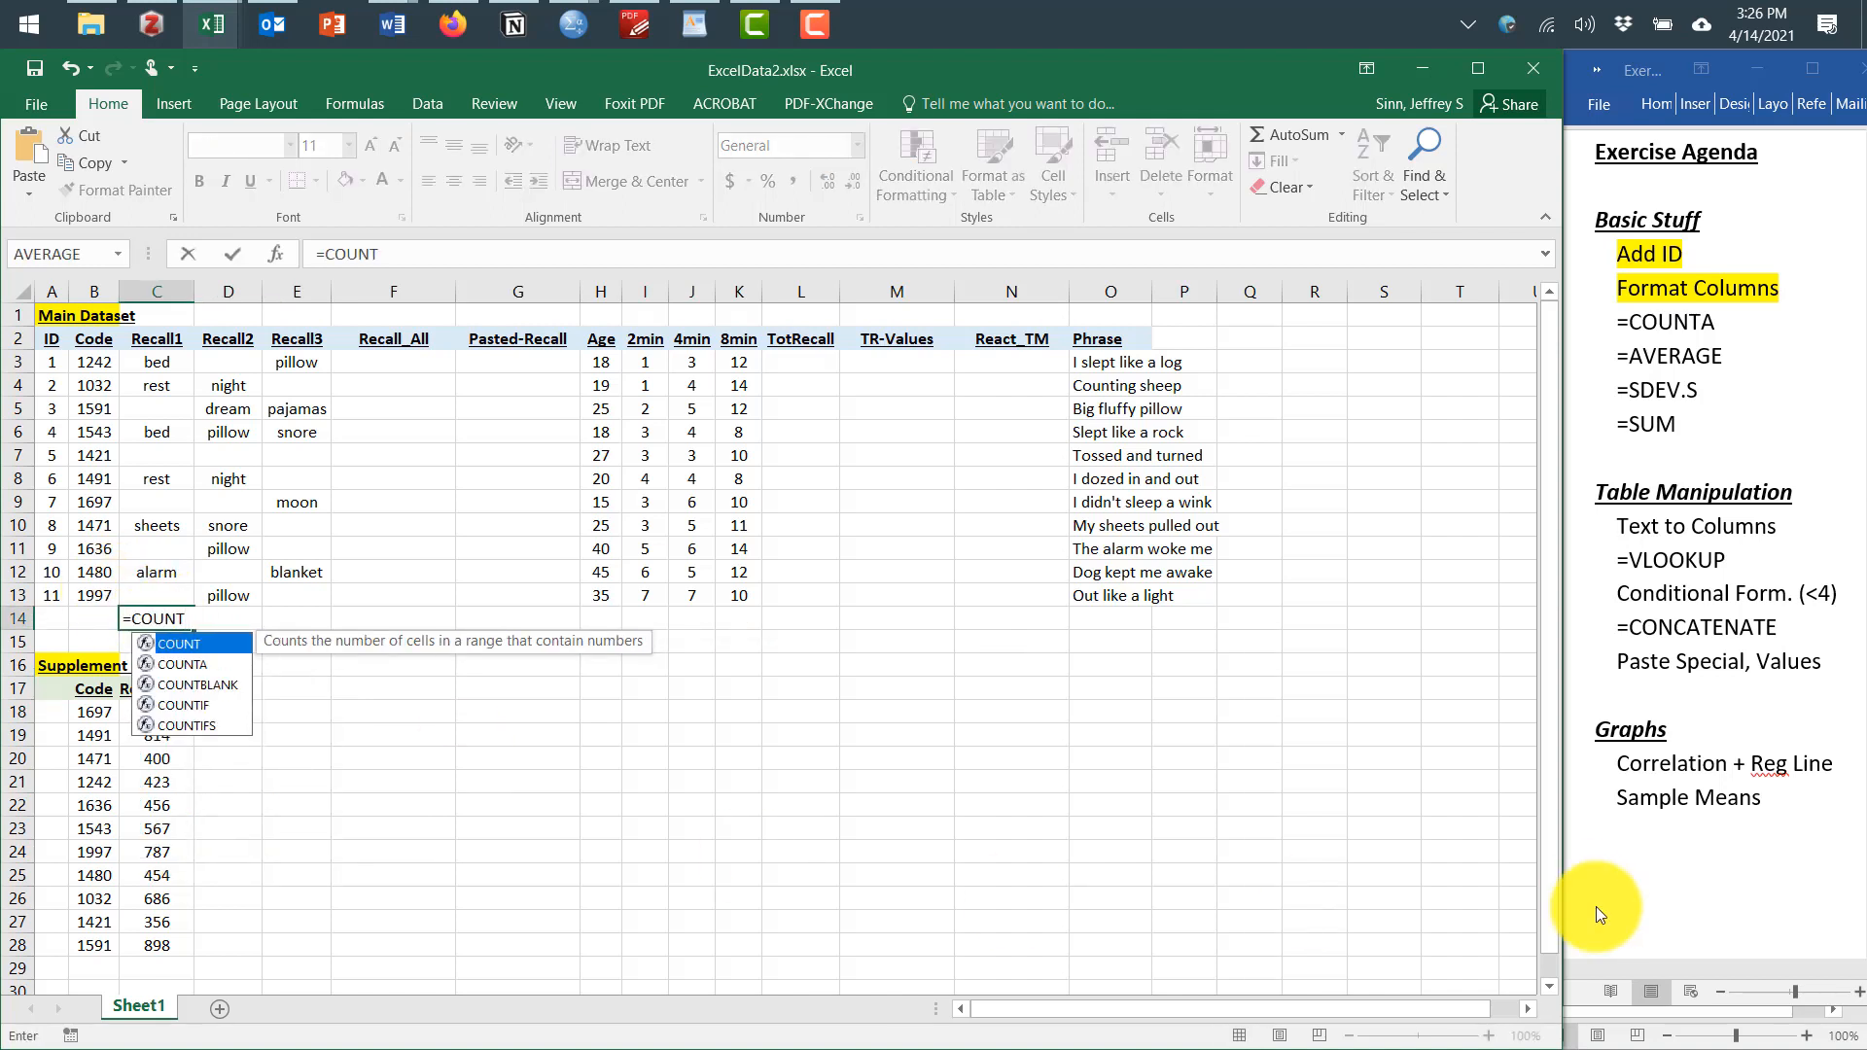
text(A)
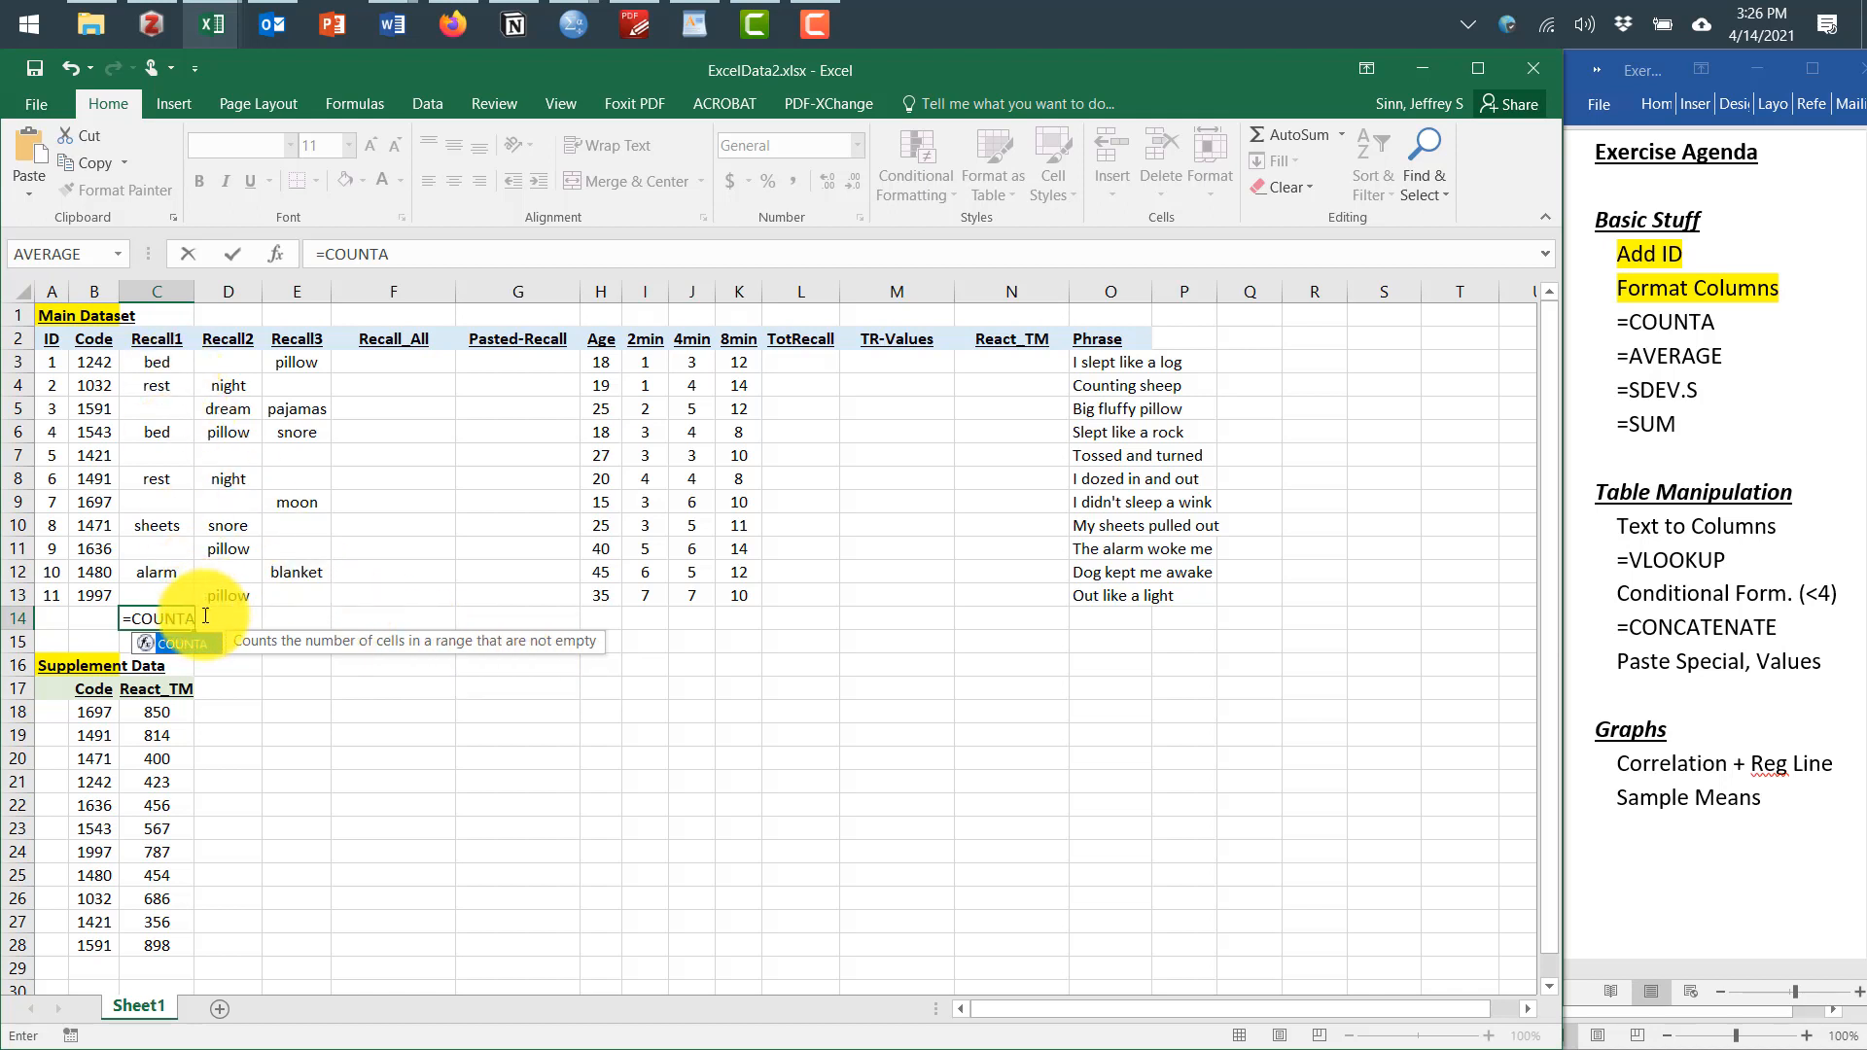
text(()
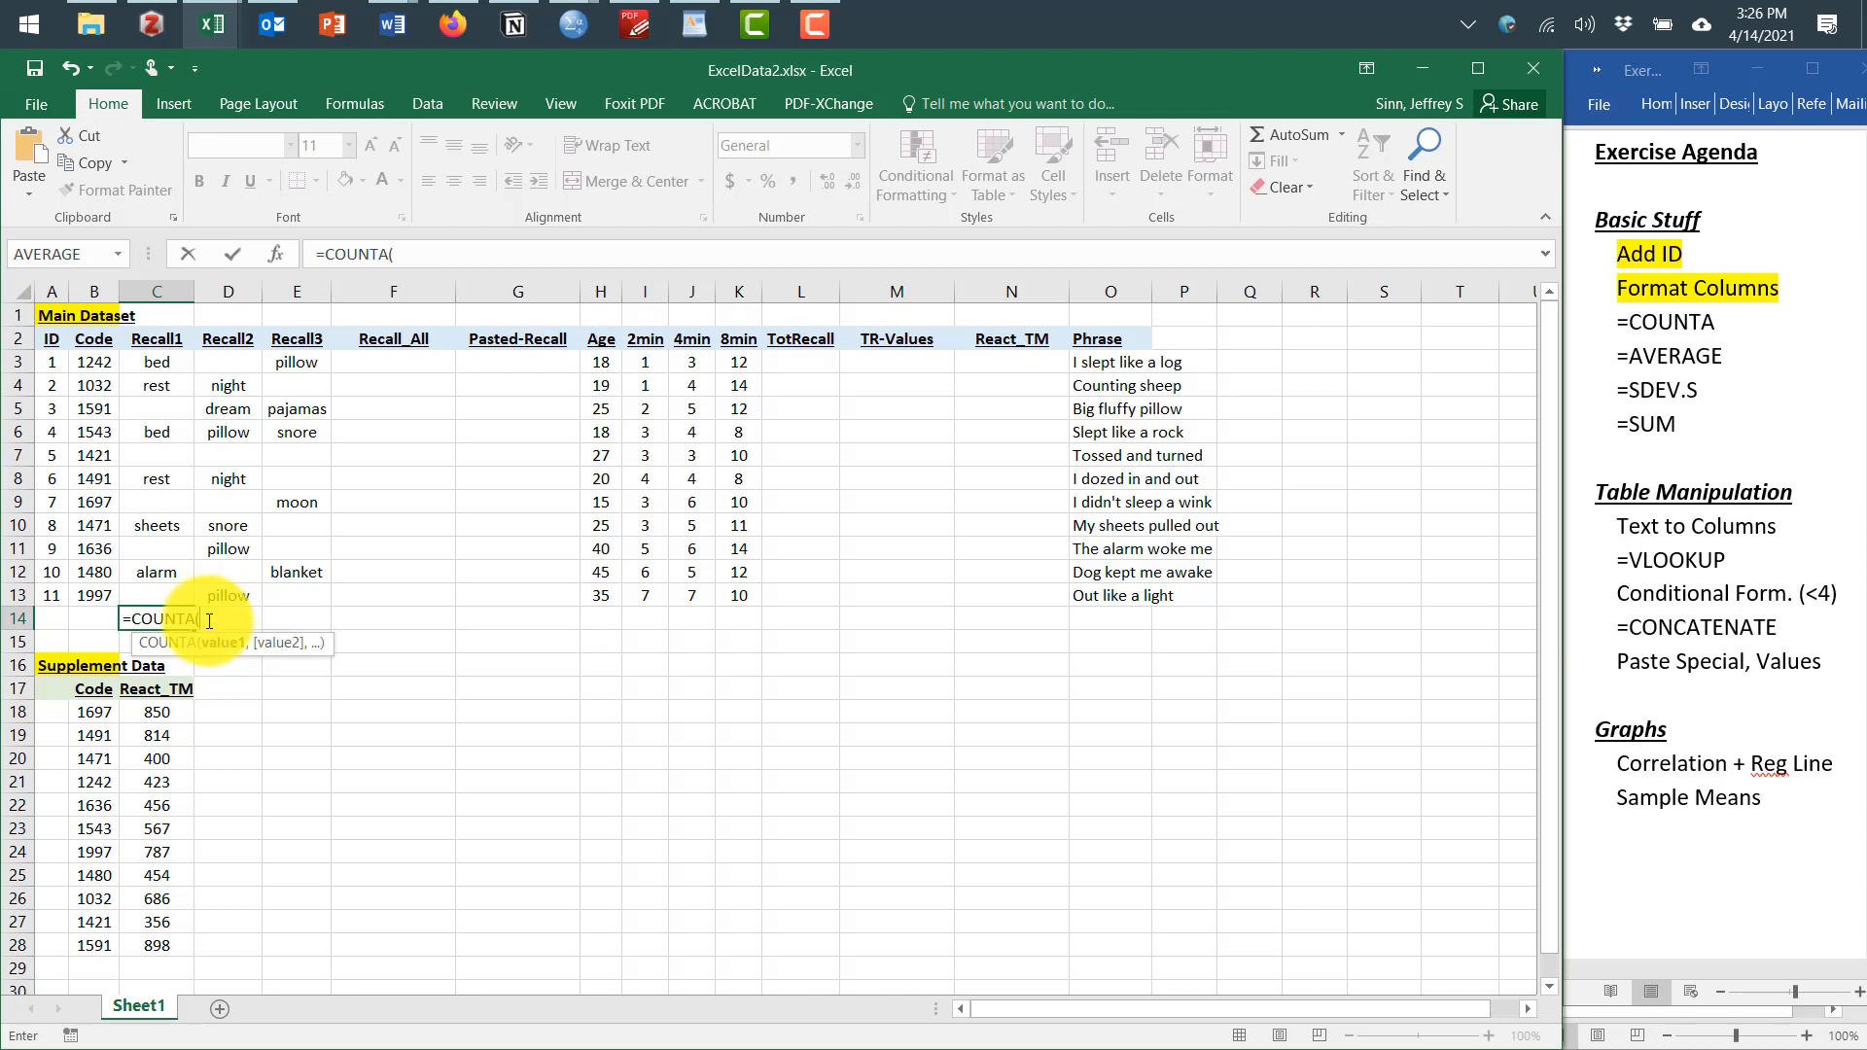
drag(167, 365, 166, 597)
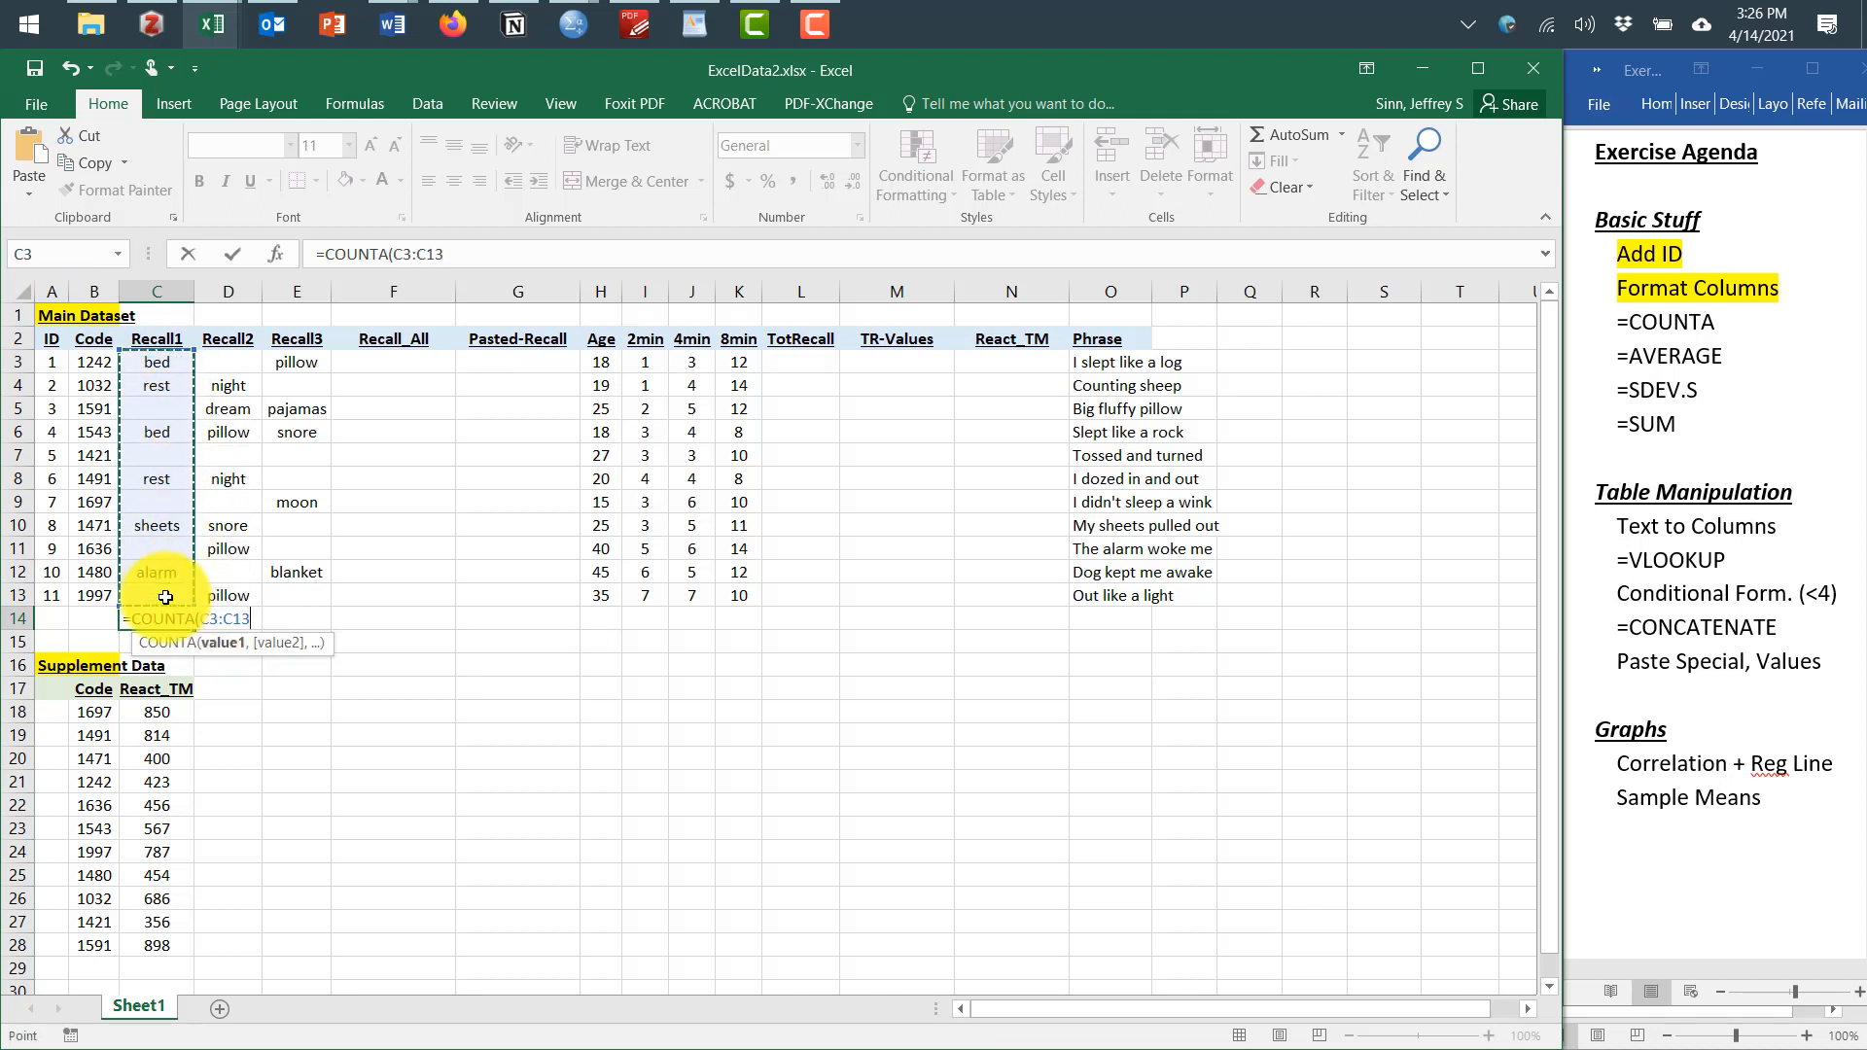
key(Return)
Copy the COUNTA formula across to the Recall2 and Recall3 columns in row 14
click(166, 616)
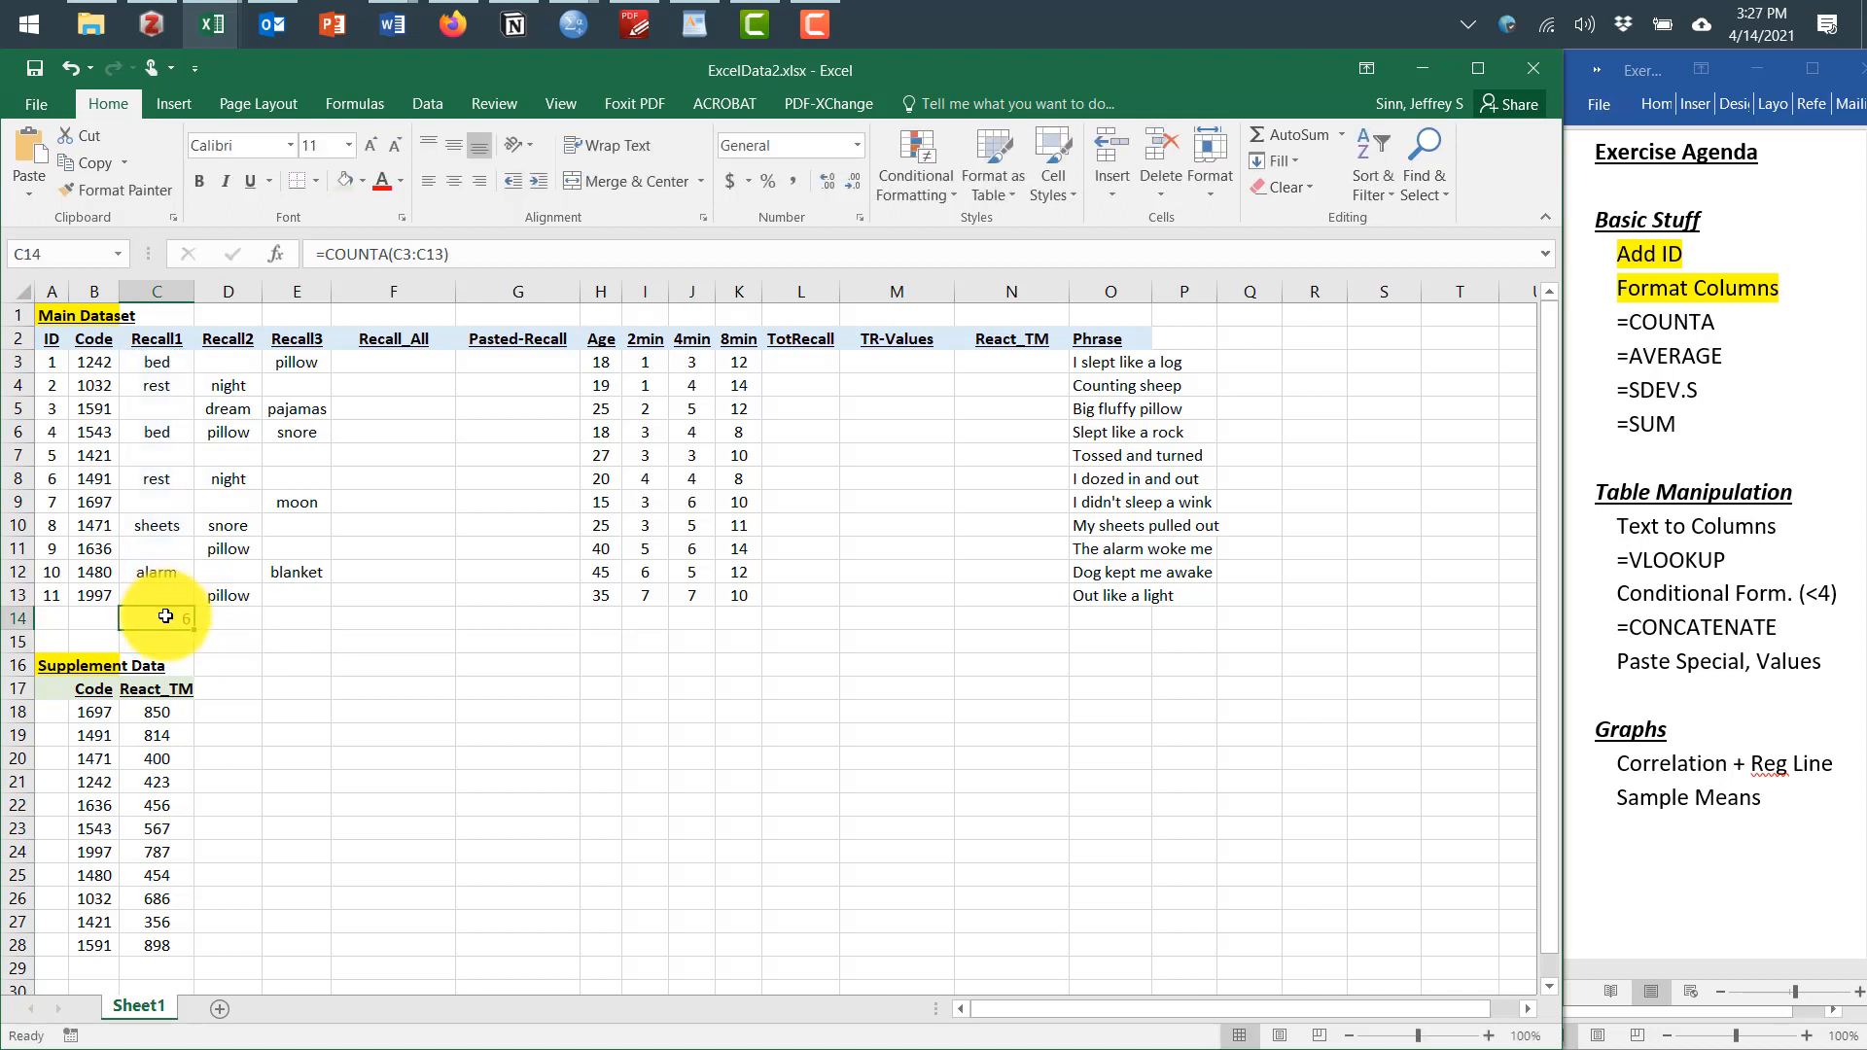
drag(476, 253, 288, 251)
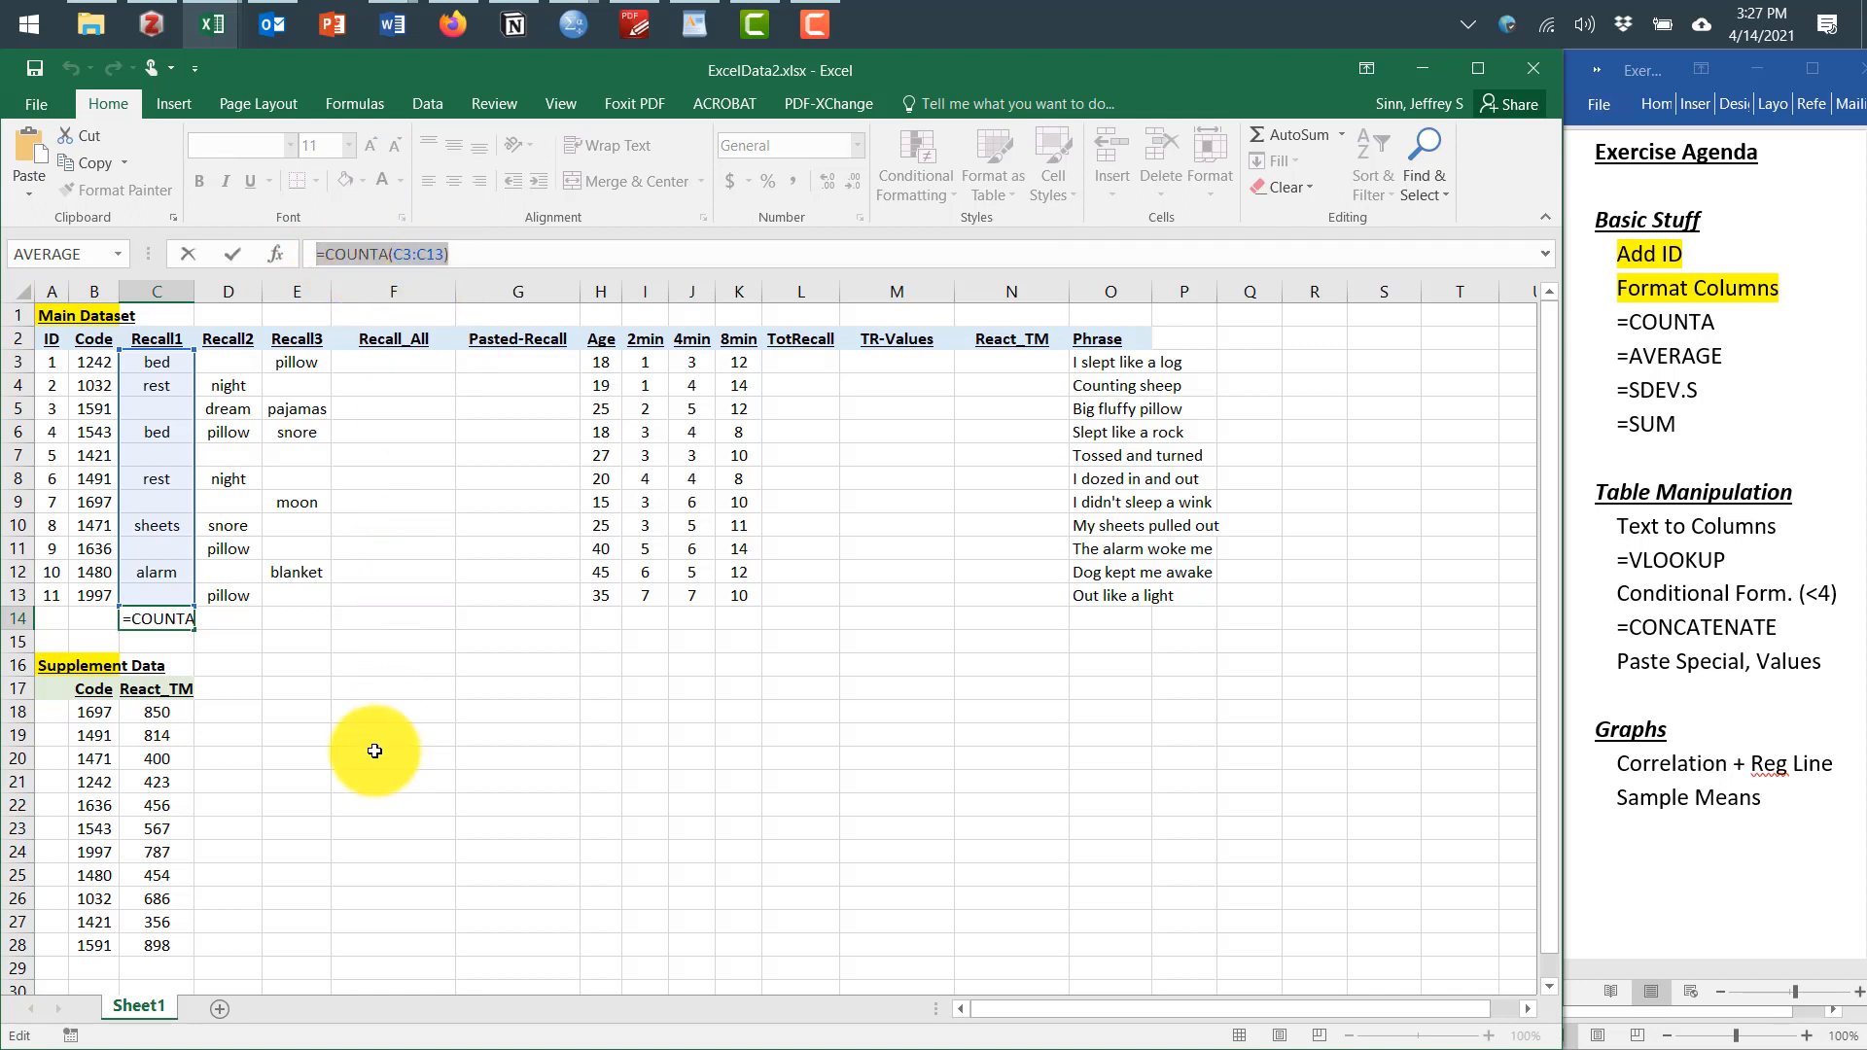
text(=)
click(329, 736)
key(Escape)
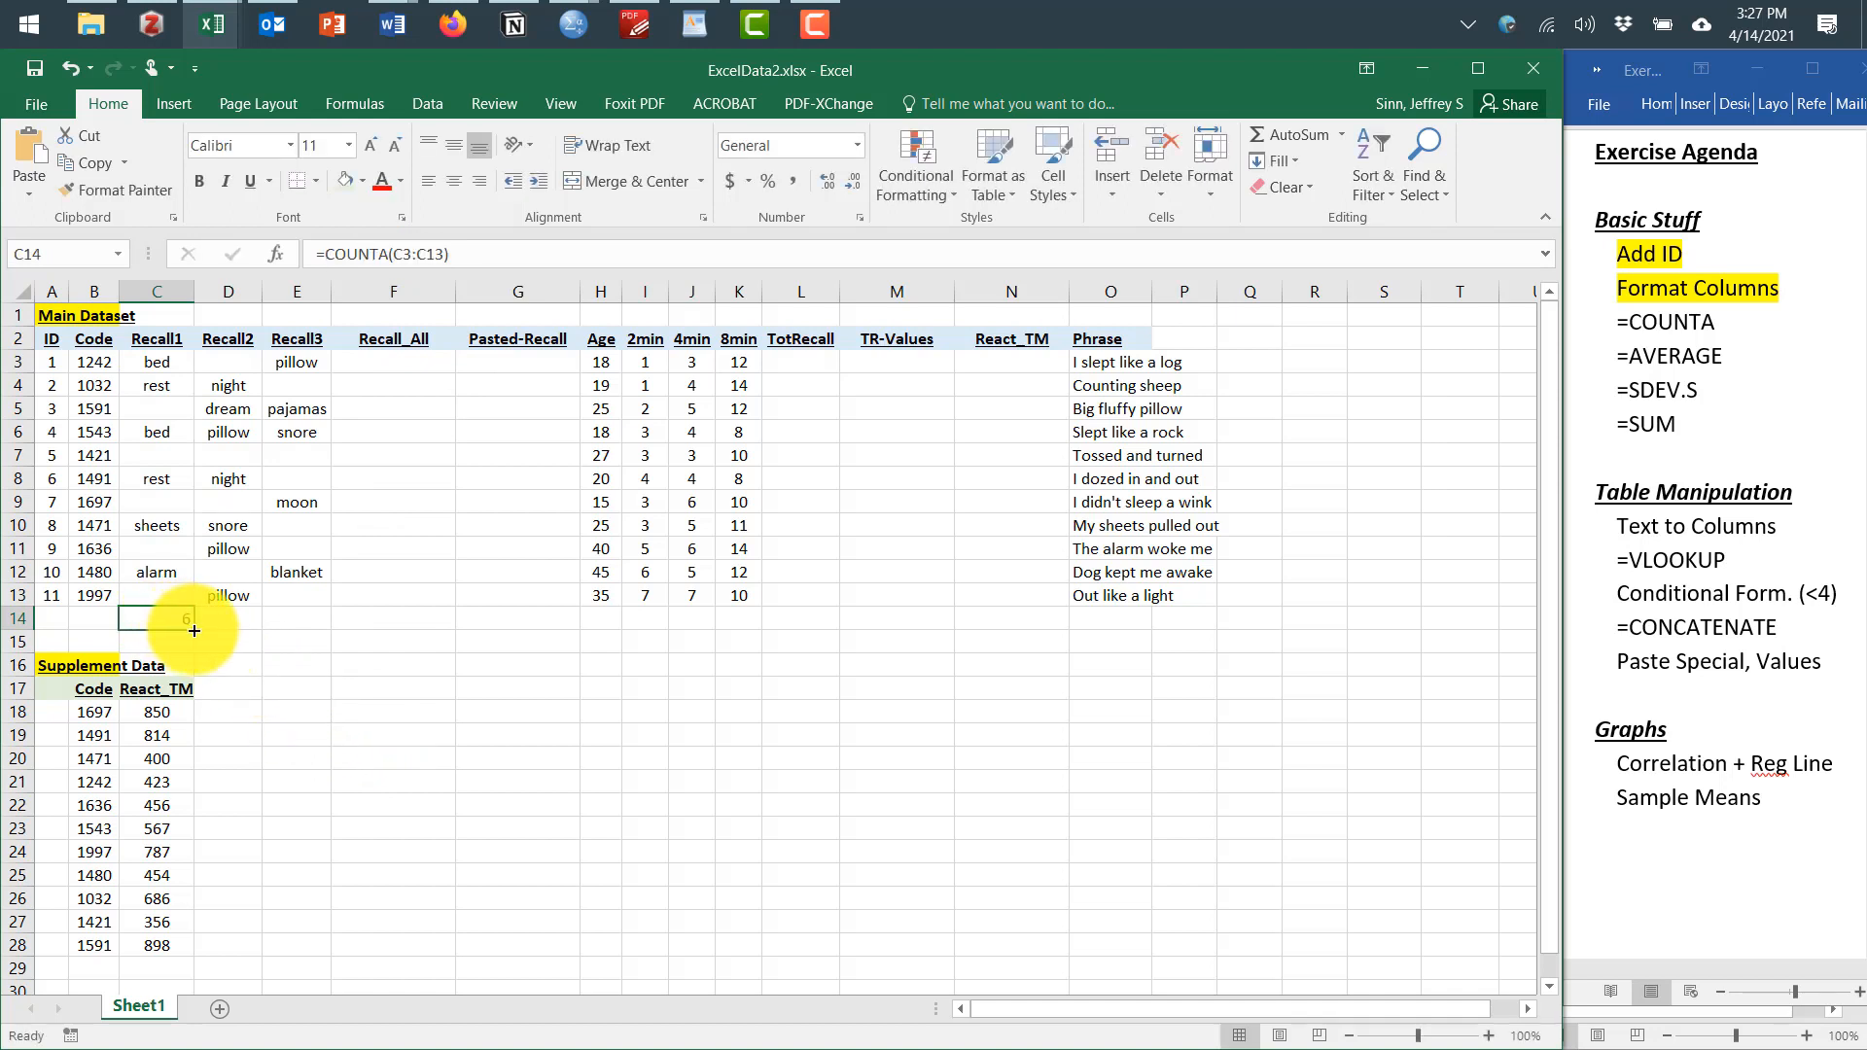
drag(194, 631, 296, 616)
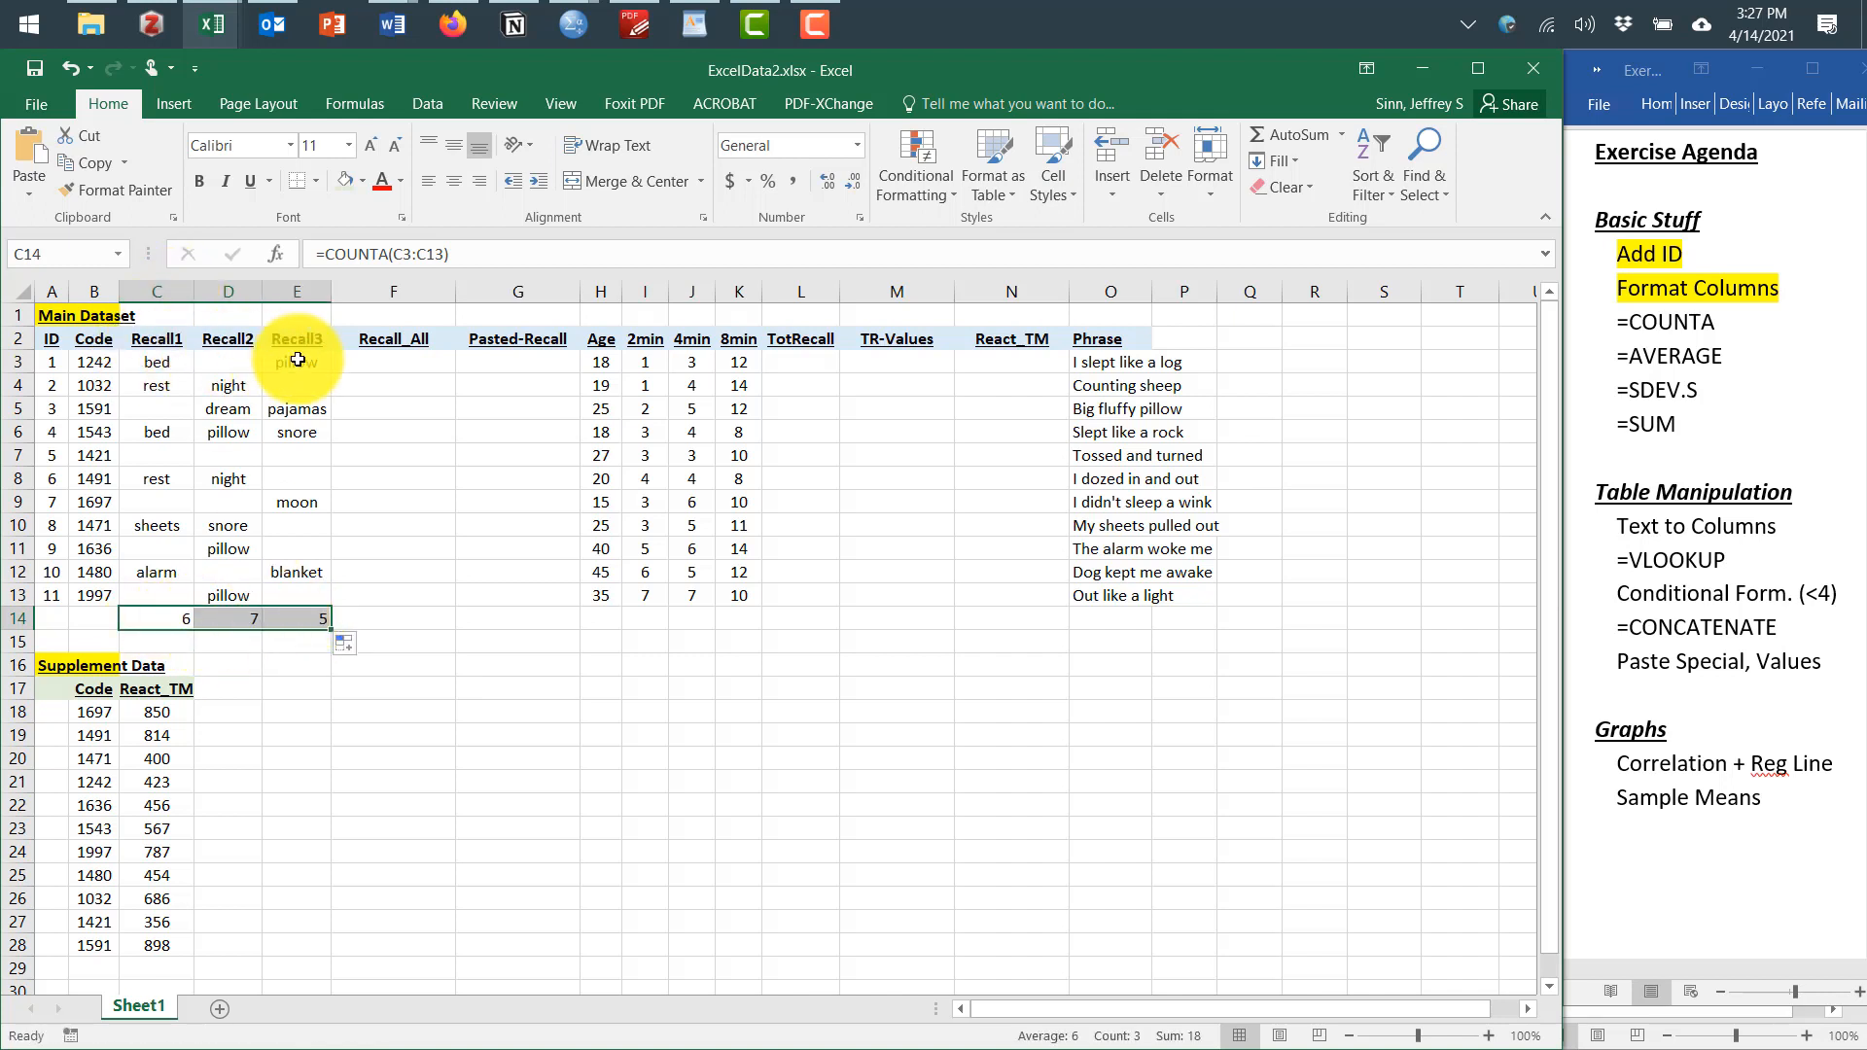
In the Word agenda, highlight the =COUNTA item
click(1642, 324)
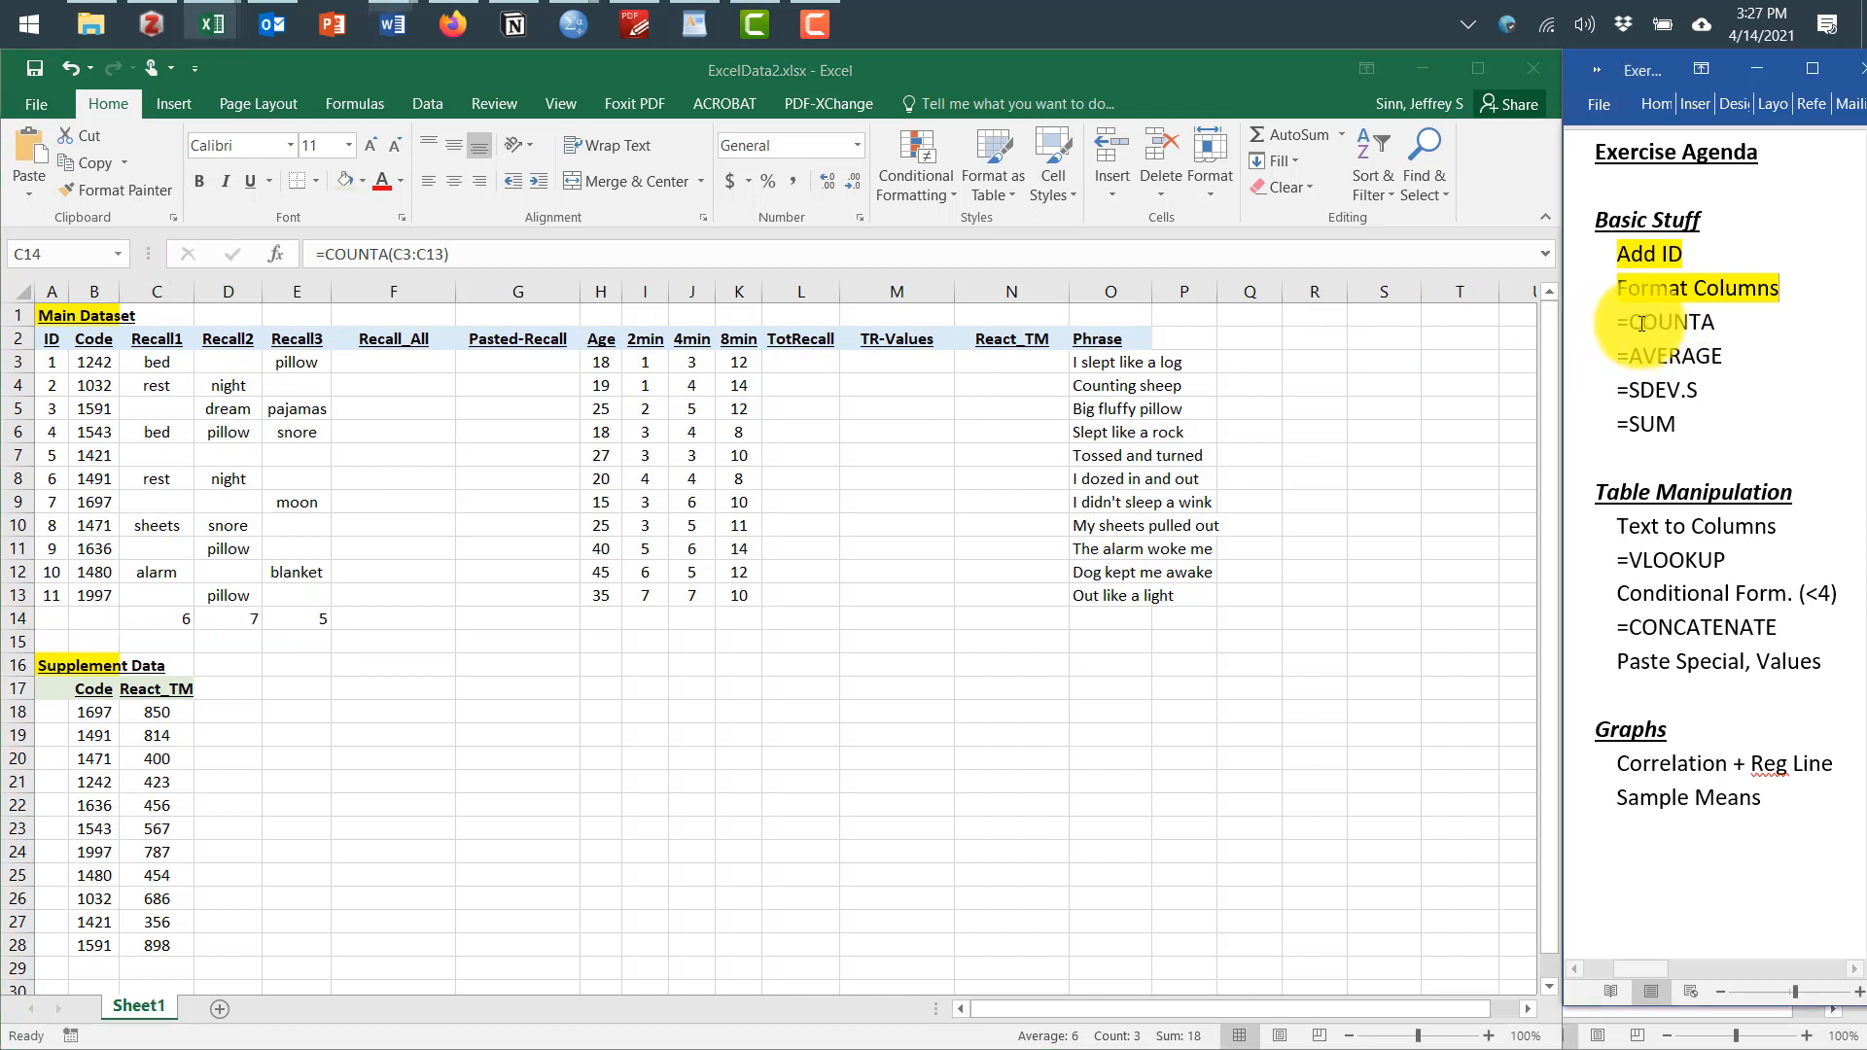
drag(1616, 323, 1722, 327)
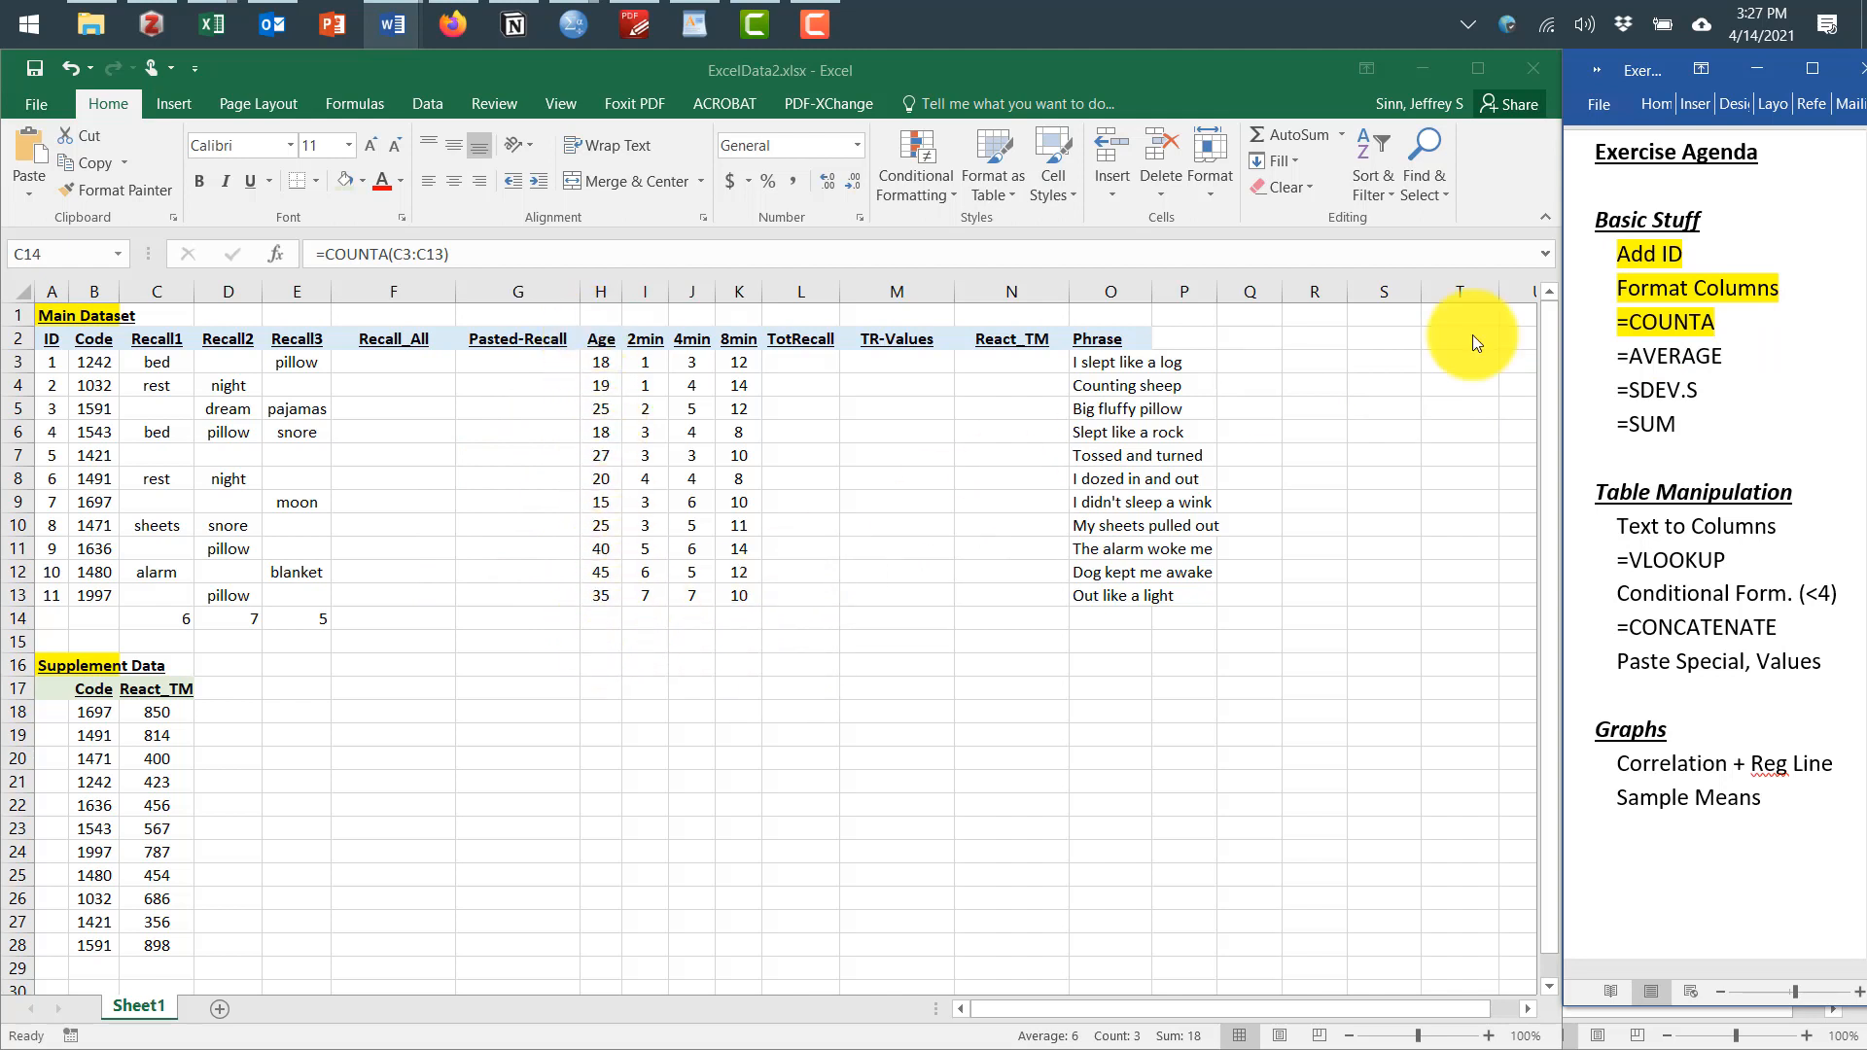
Enter an AVERAGE formula in H14 for the Age values H3:H13
click(604, 618)
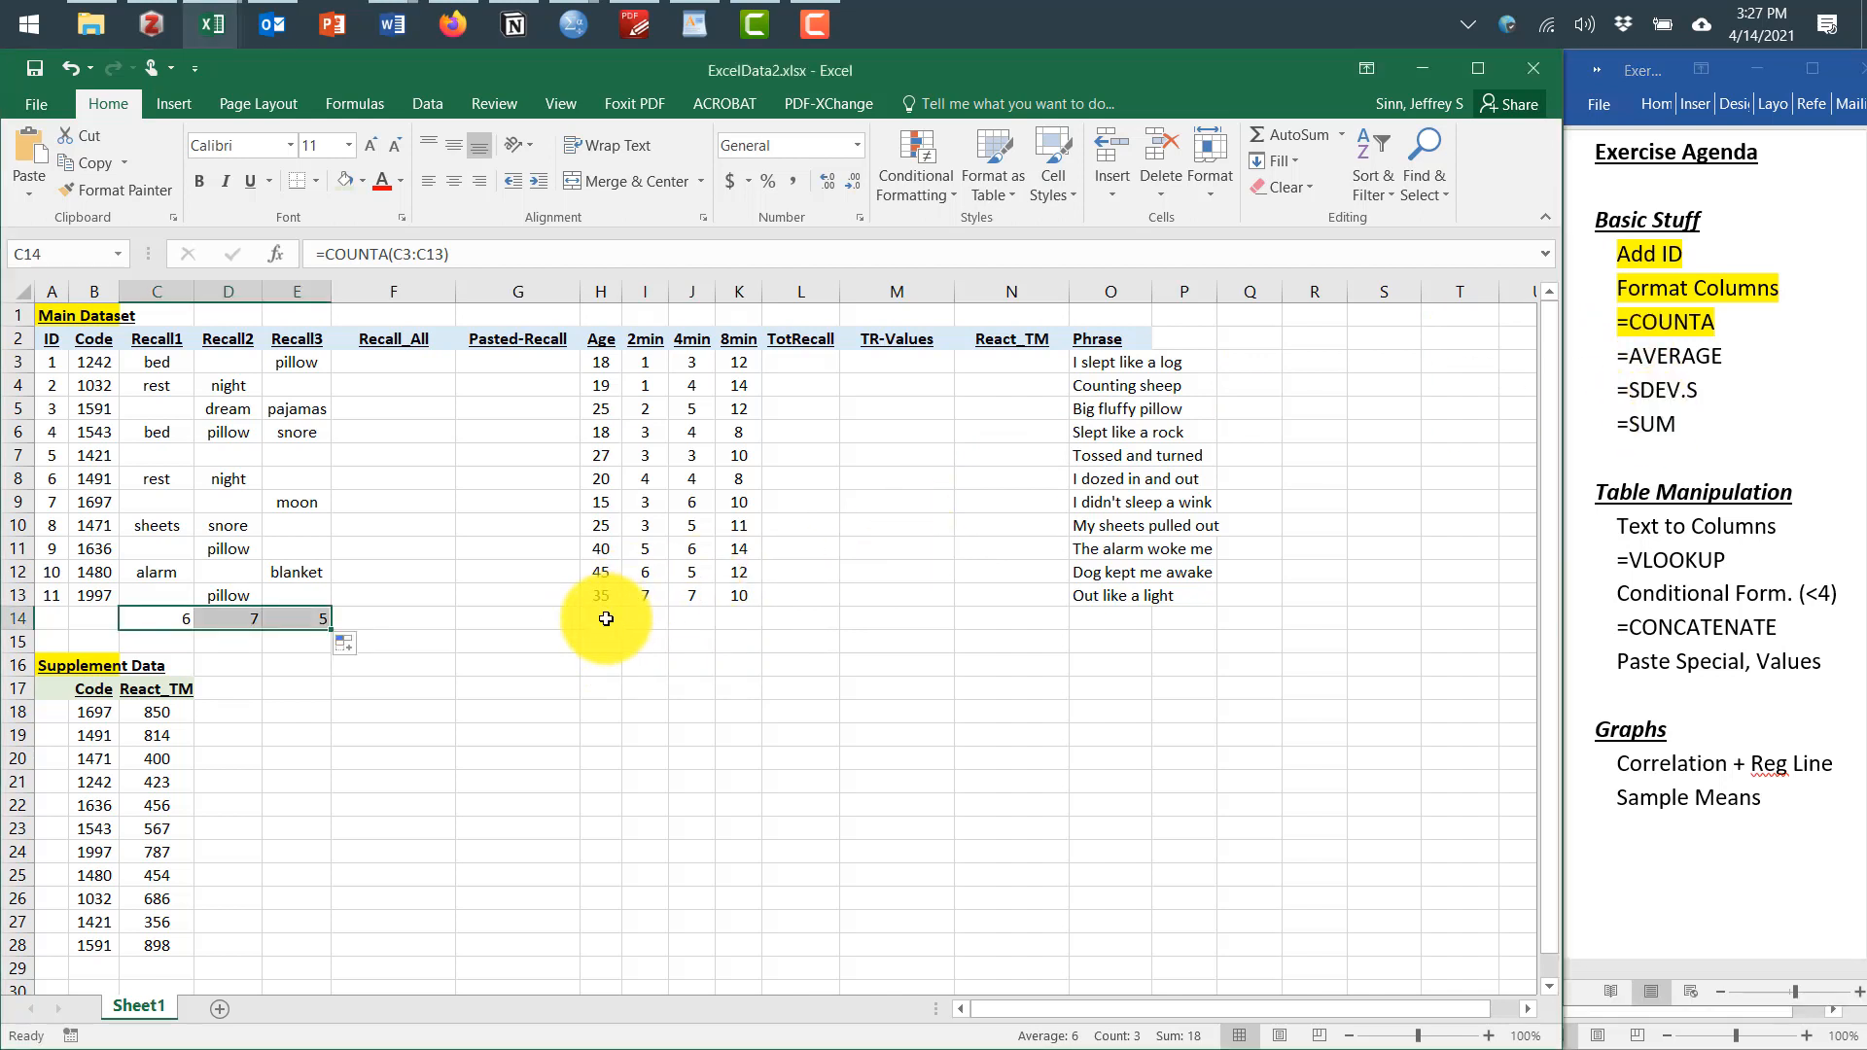
click(604, 618)
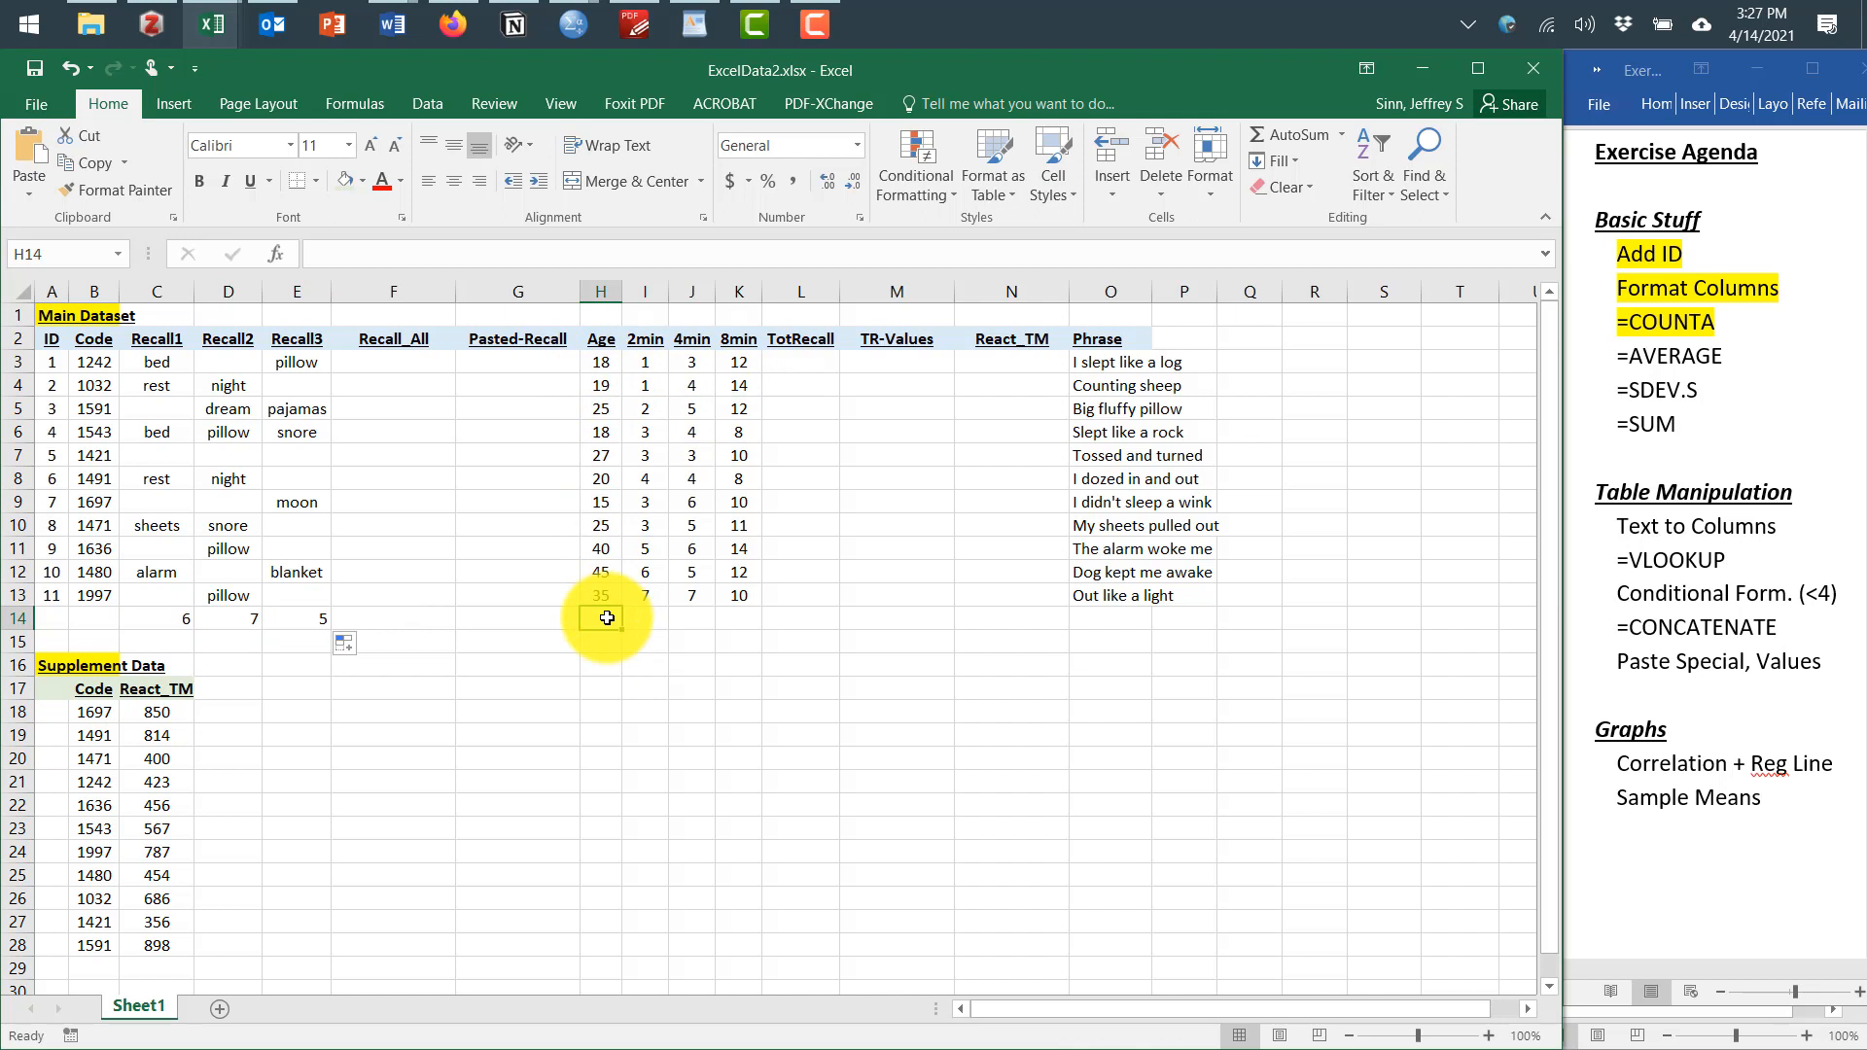
text(=averG)
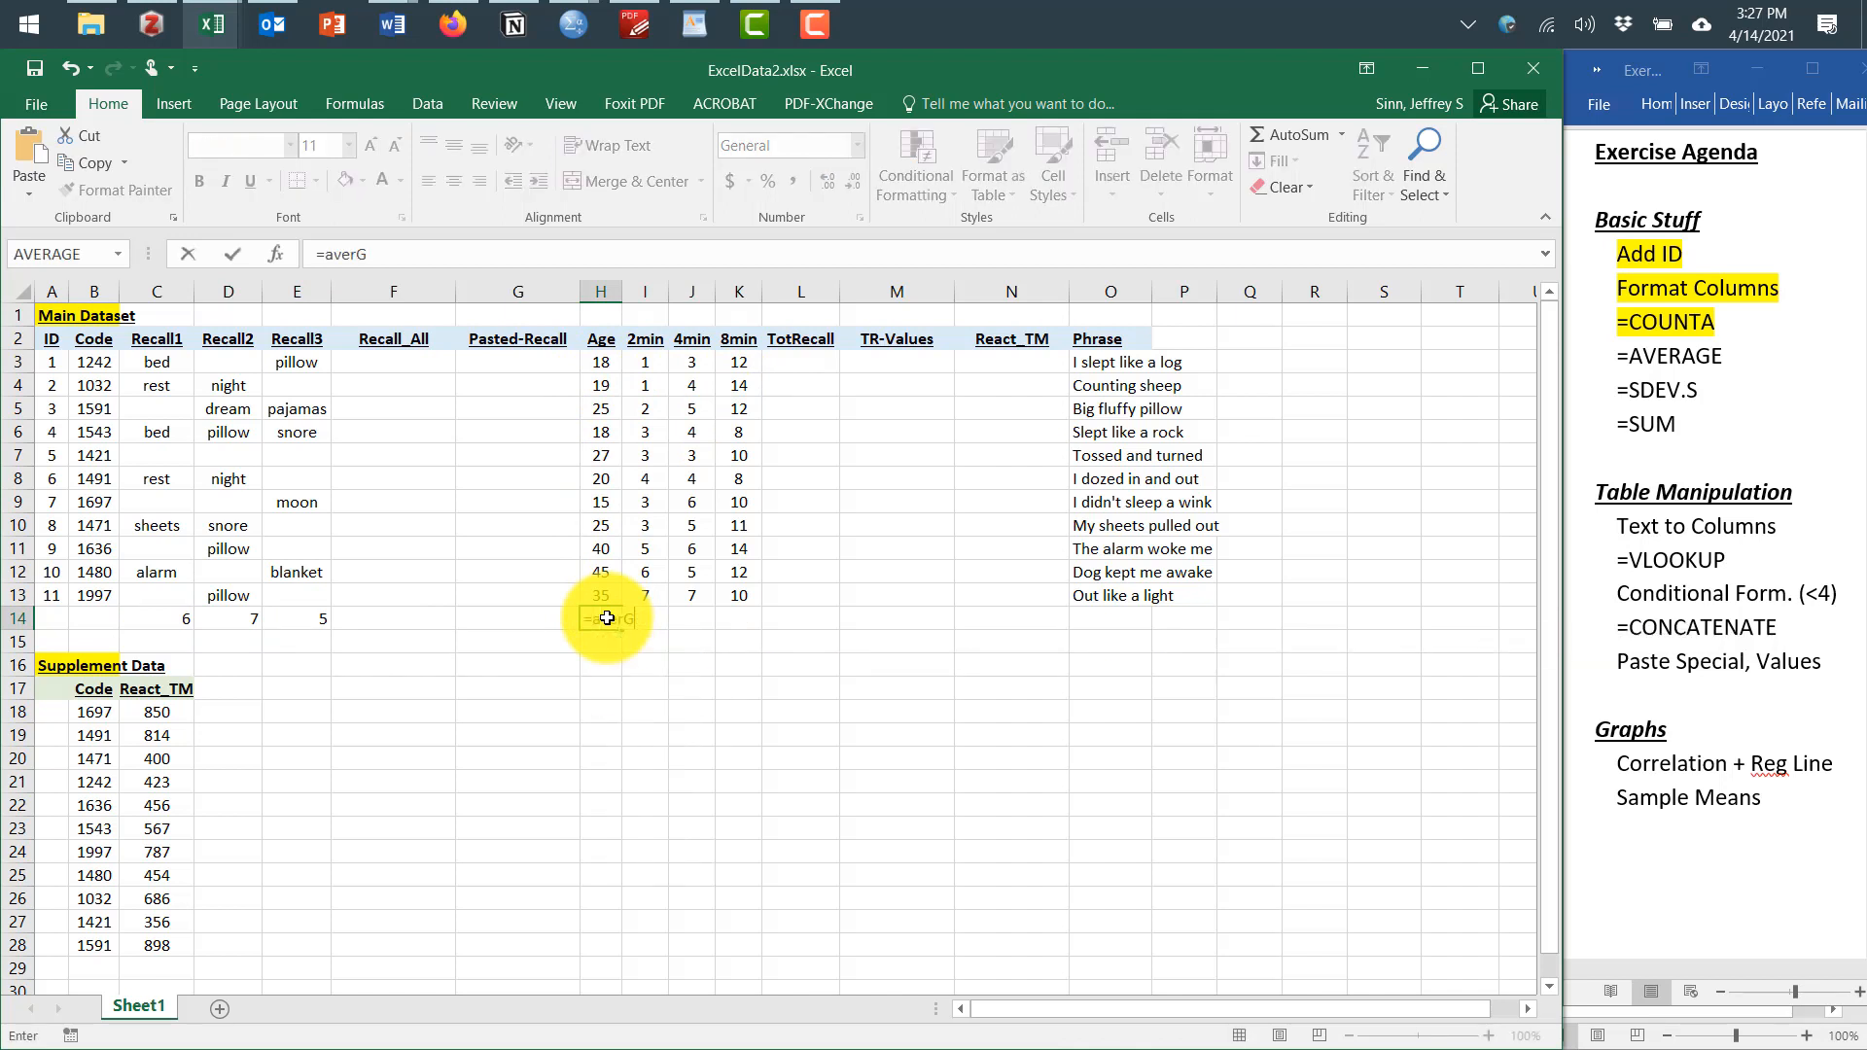
key(BackSpace)
text(age()
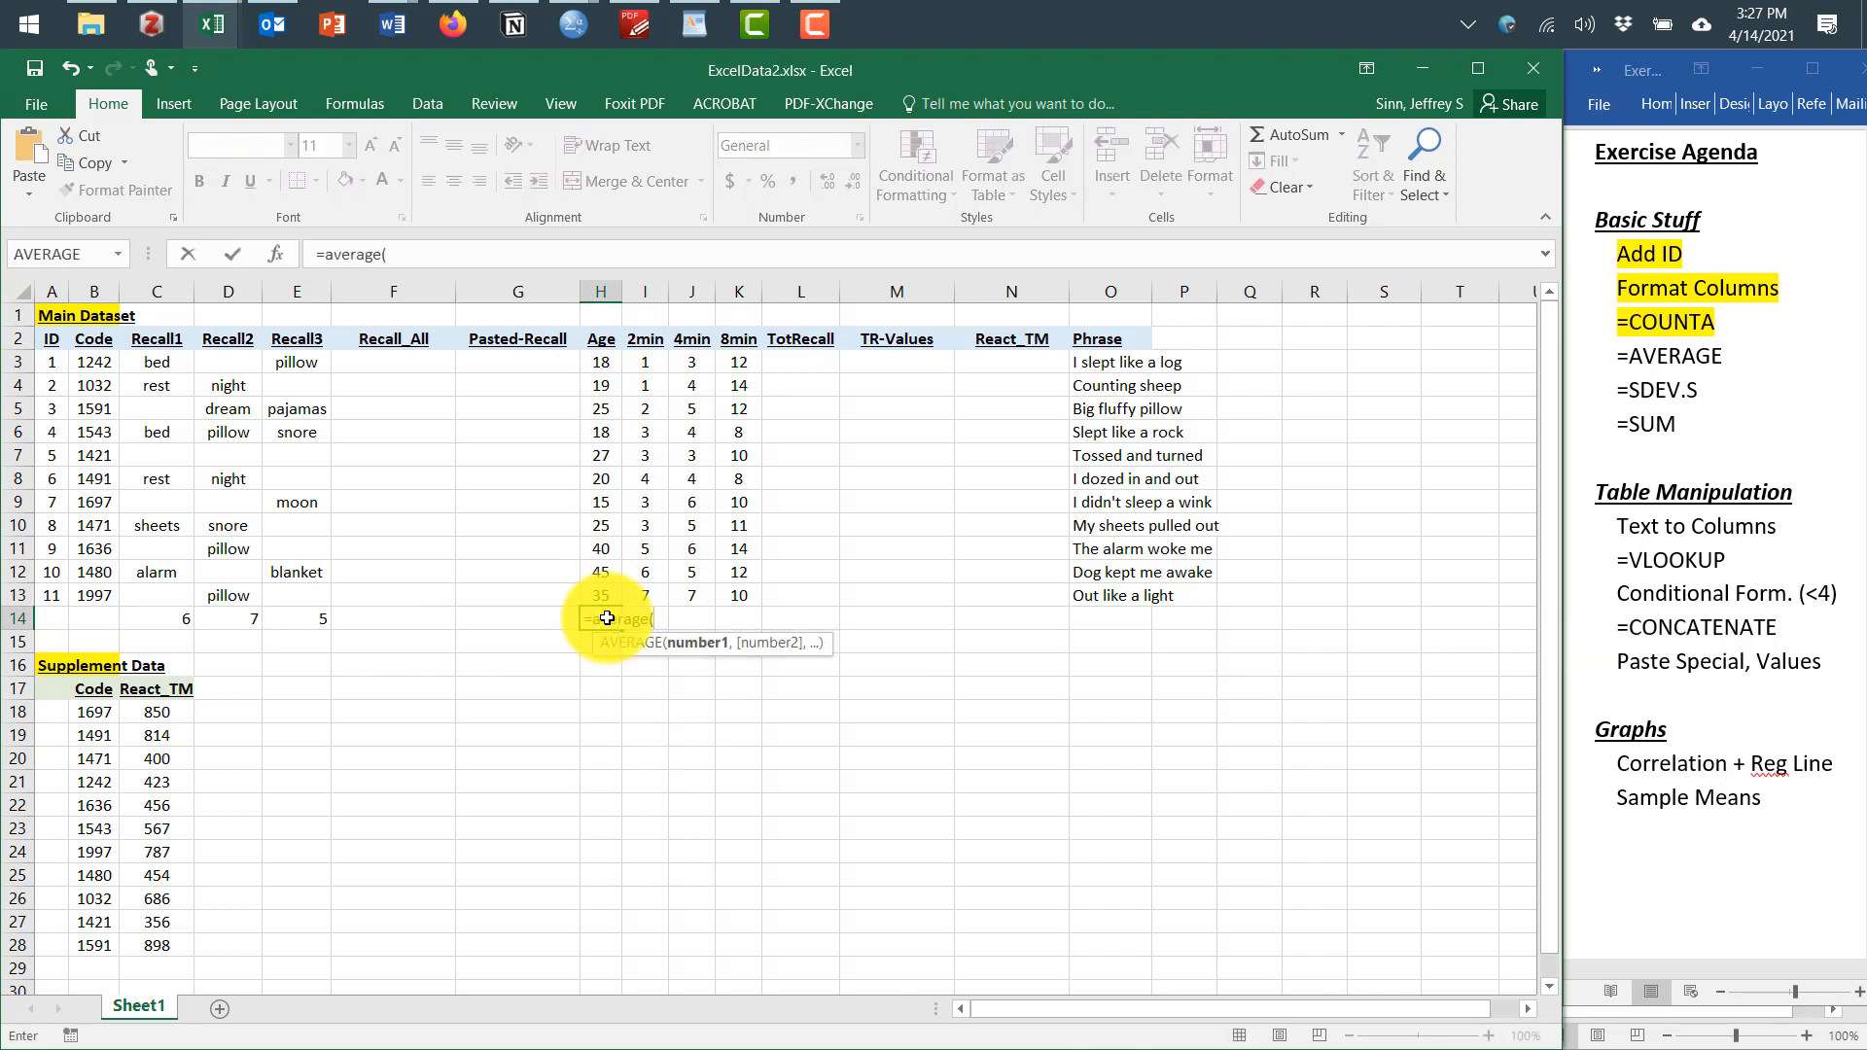
drag(609, 362, 604, 586)
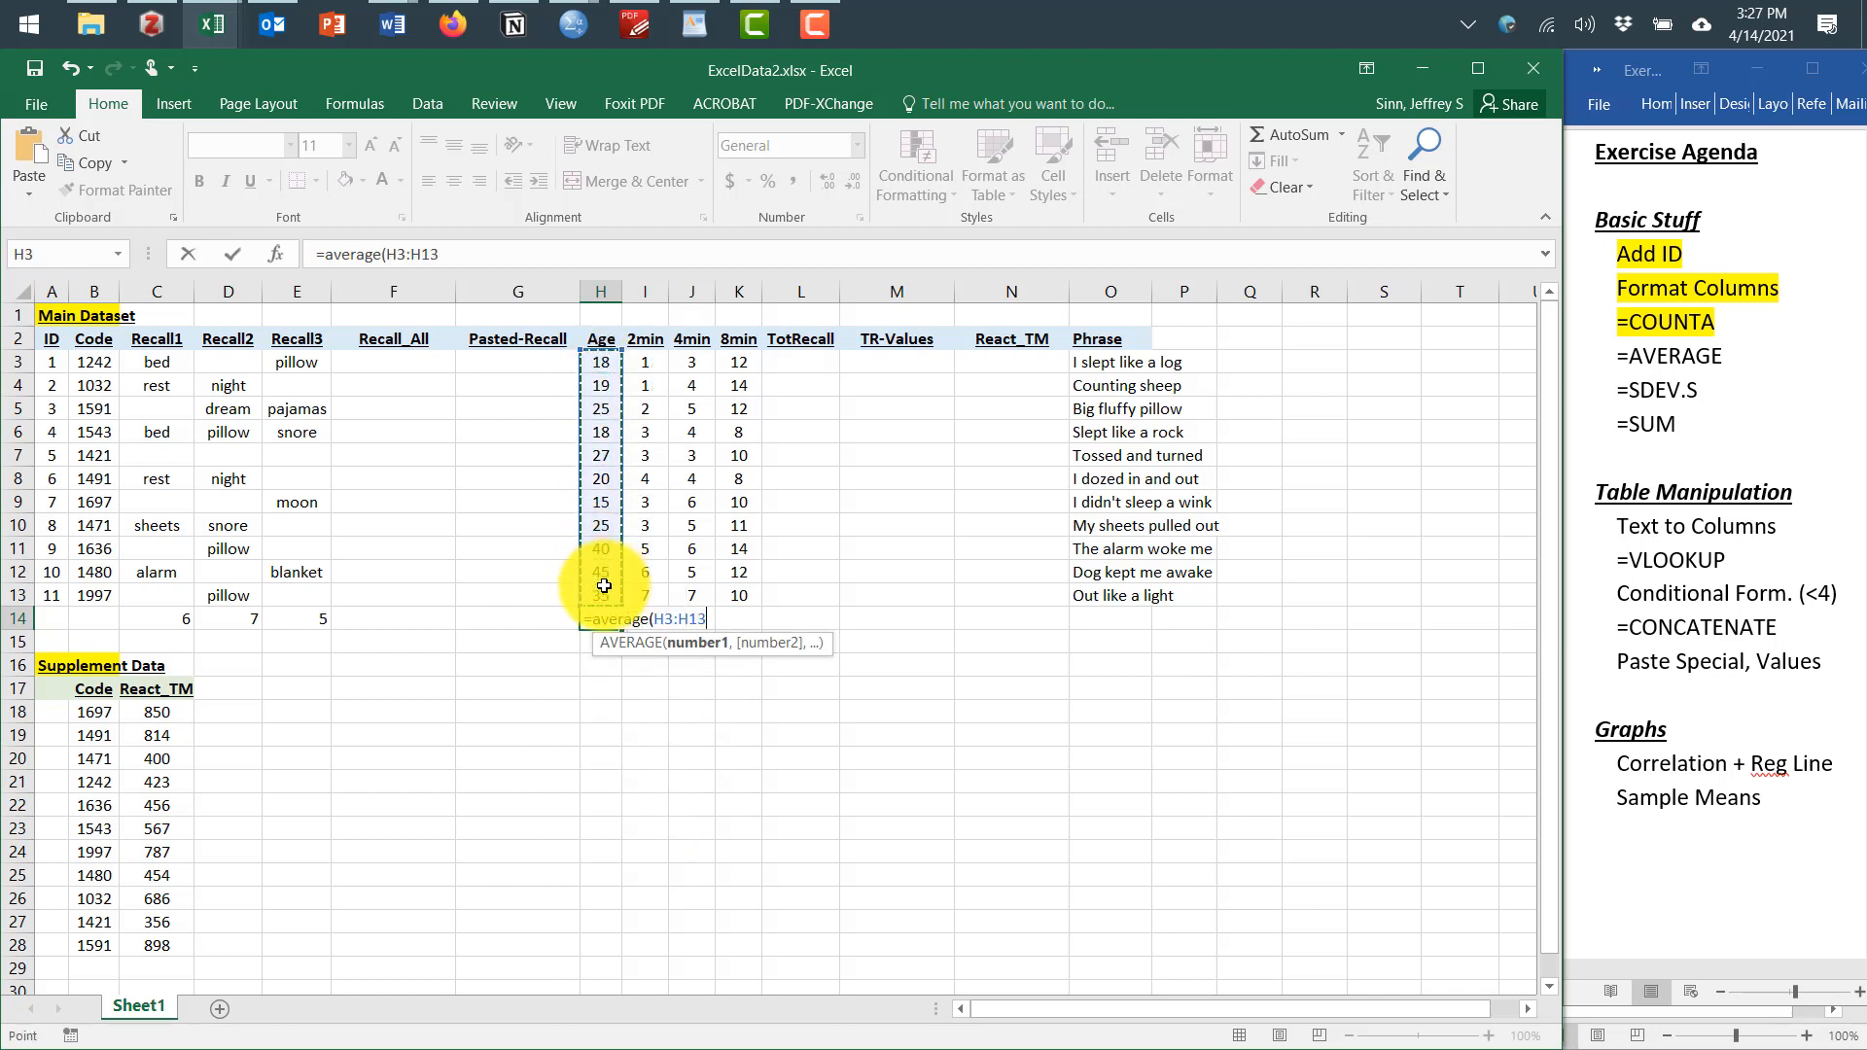
key(Return)
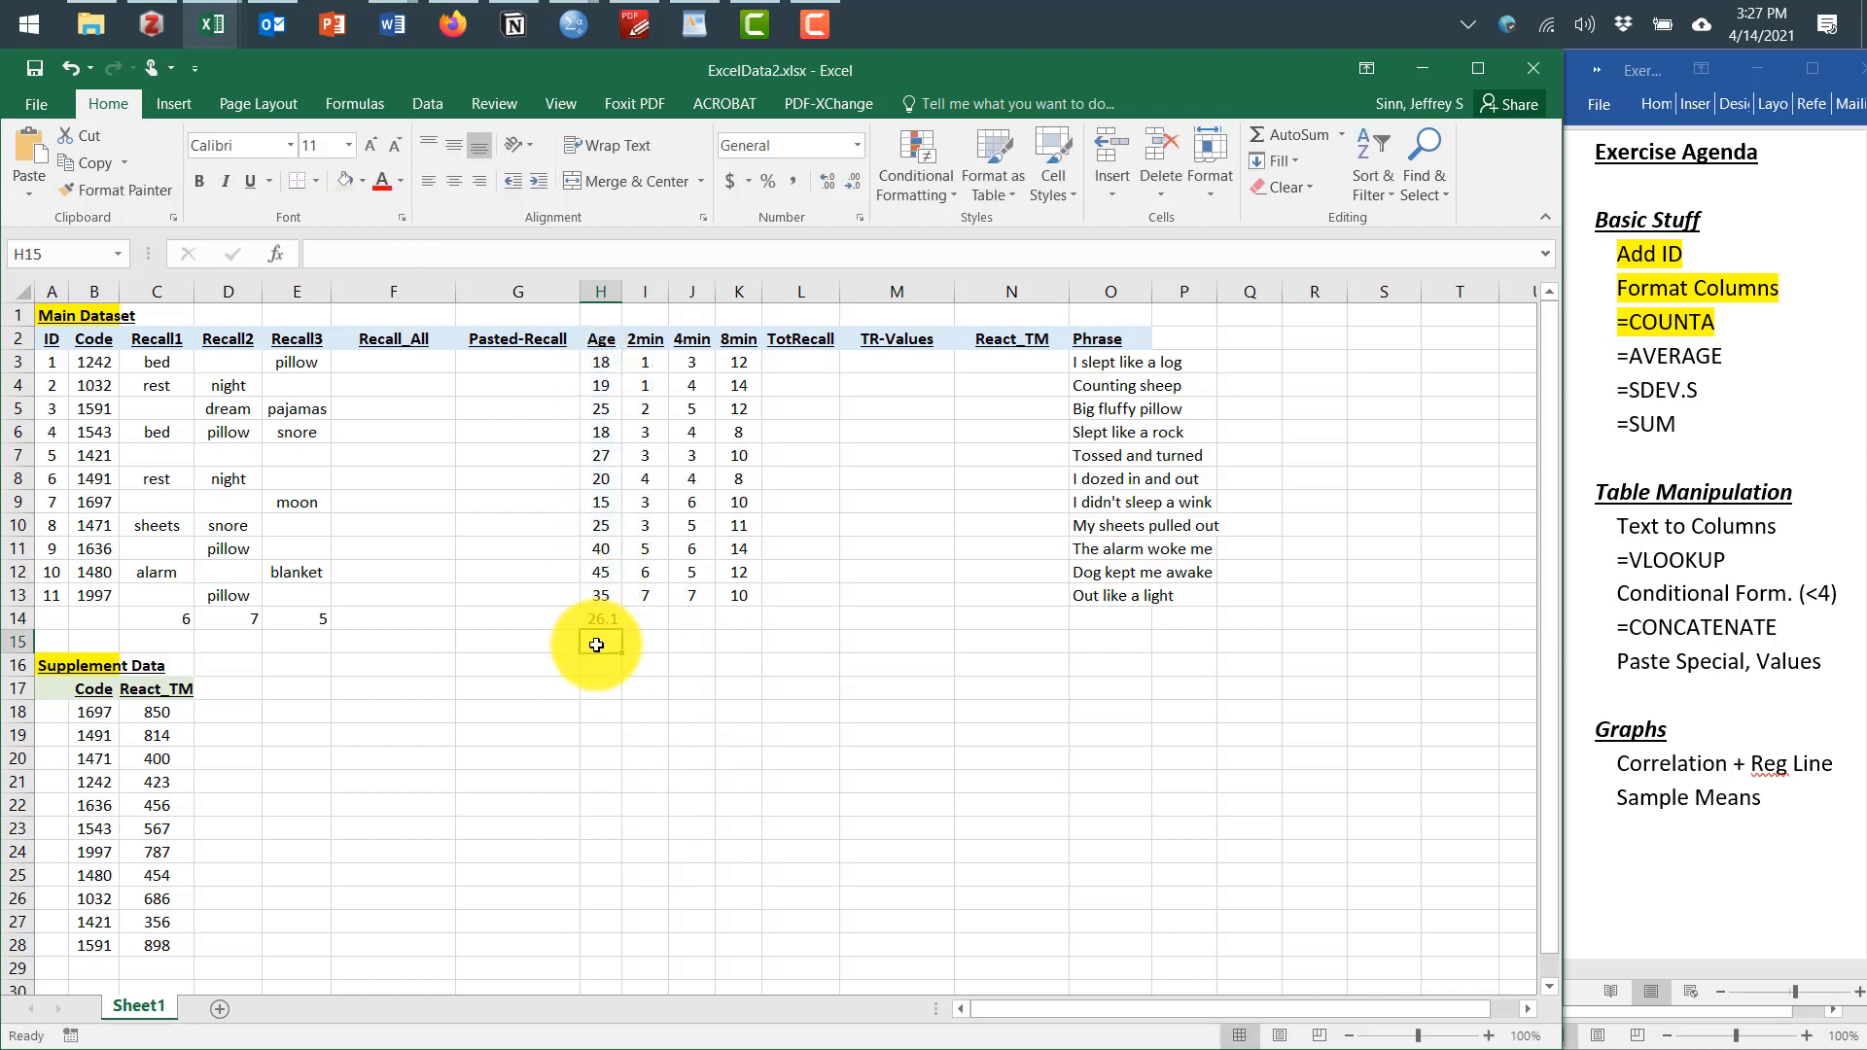
Enter a STDEV.S formula in H15 for the Age values H3:H13
text(=)
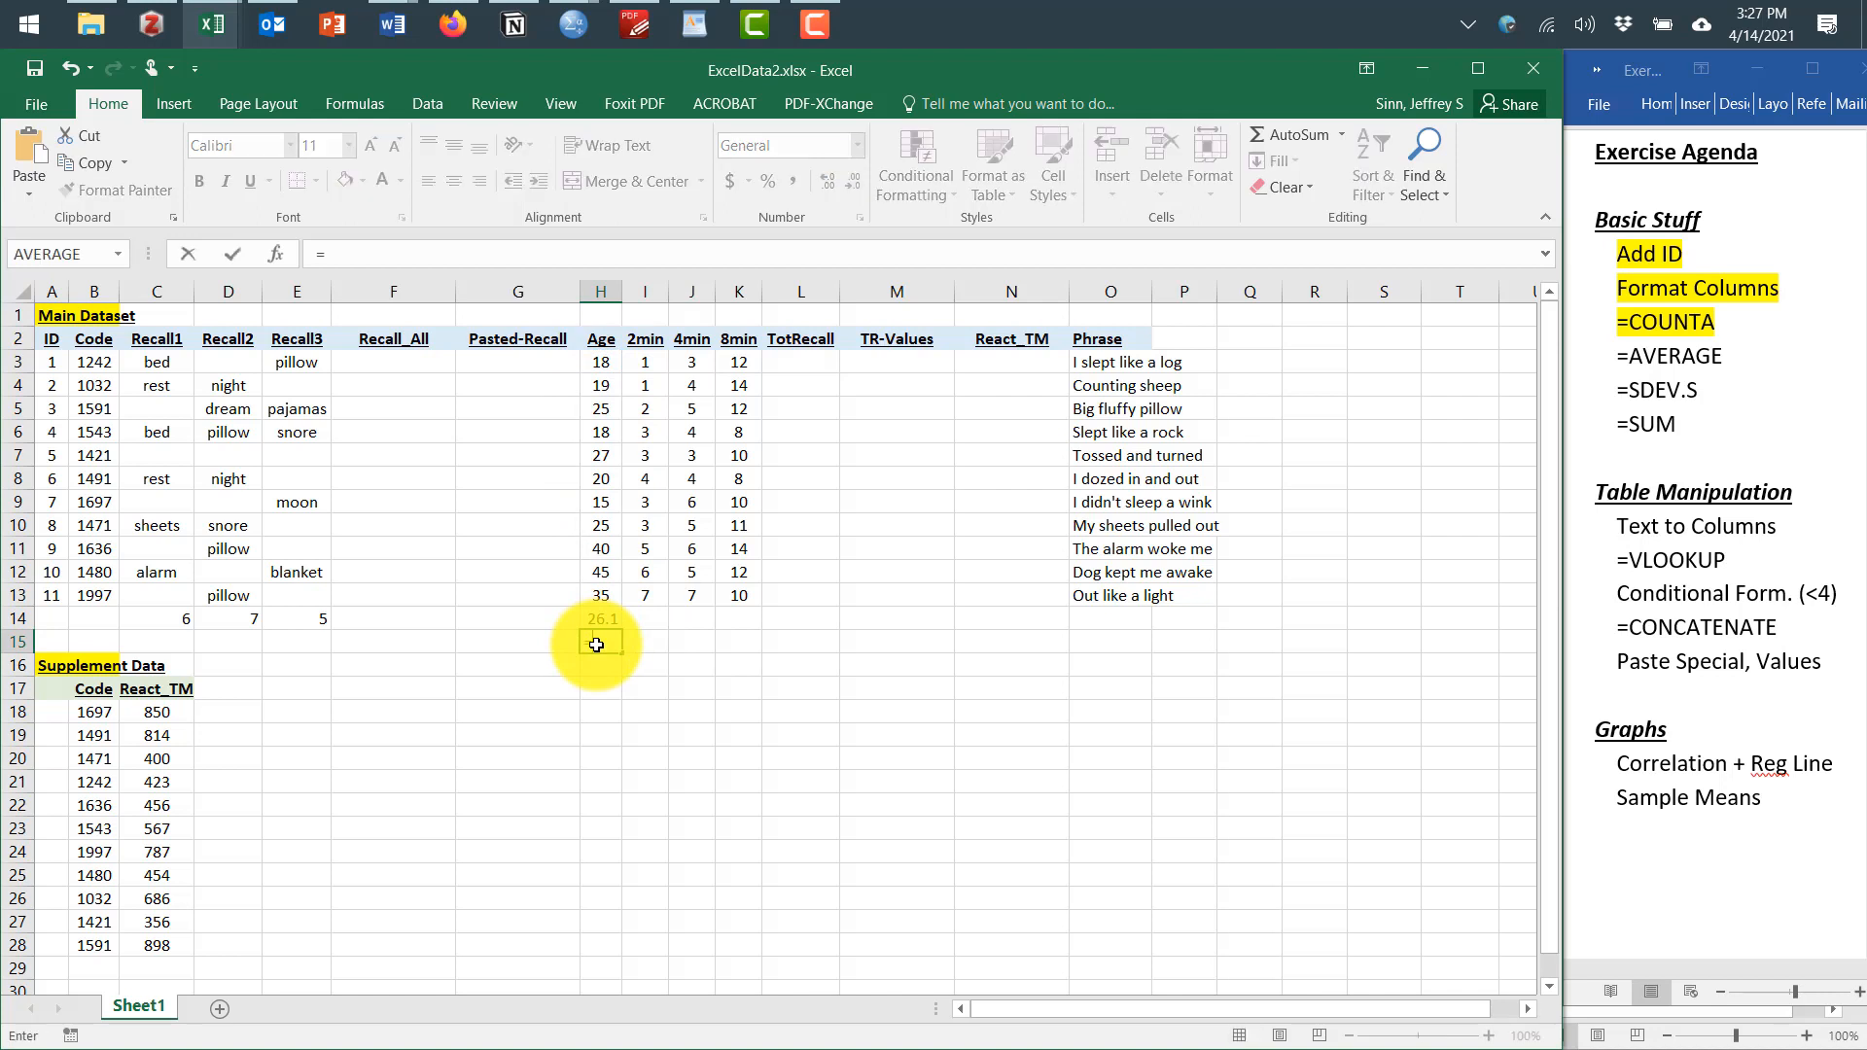
text(st)
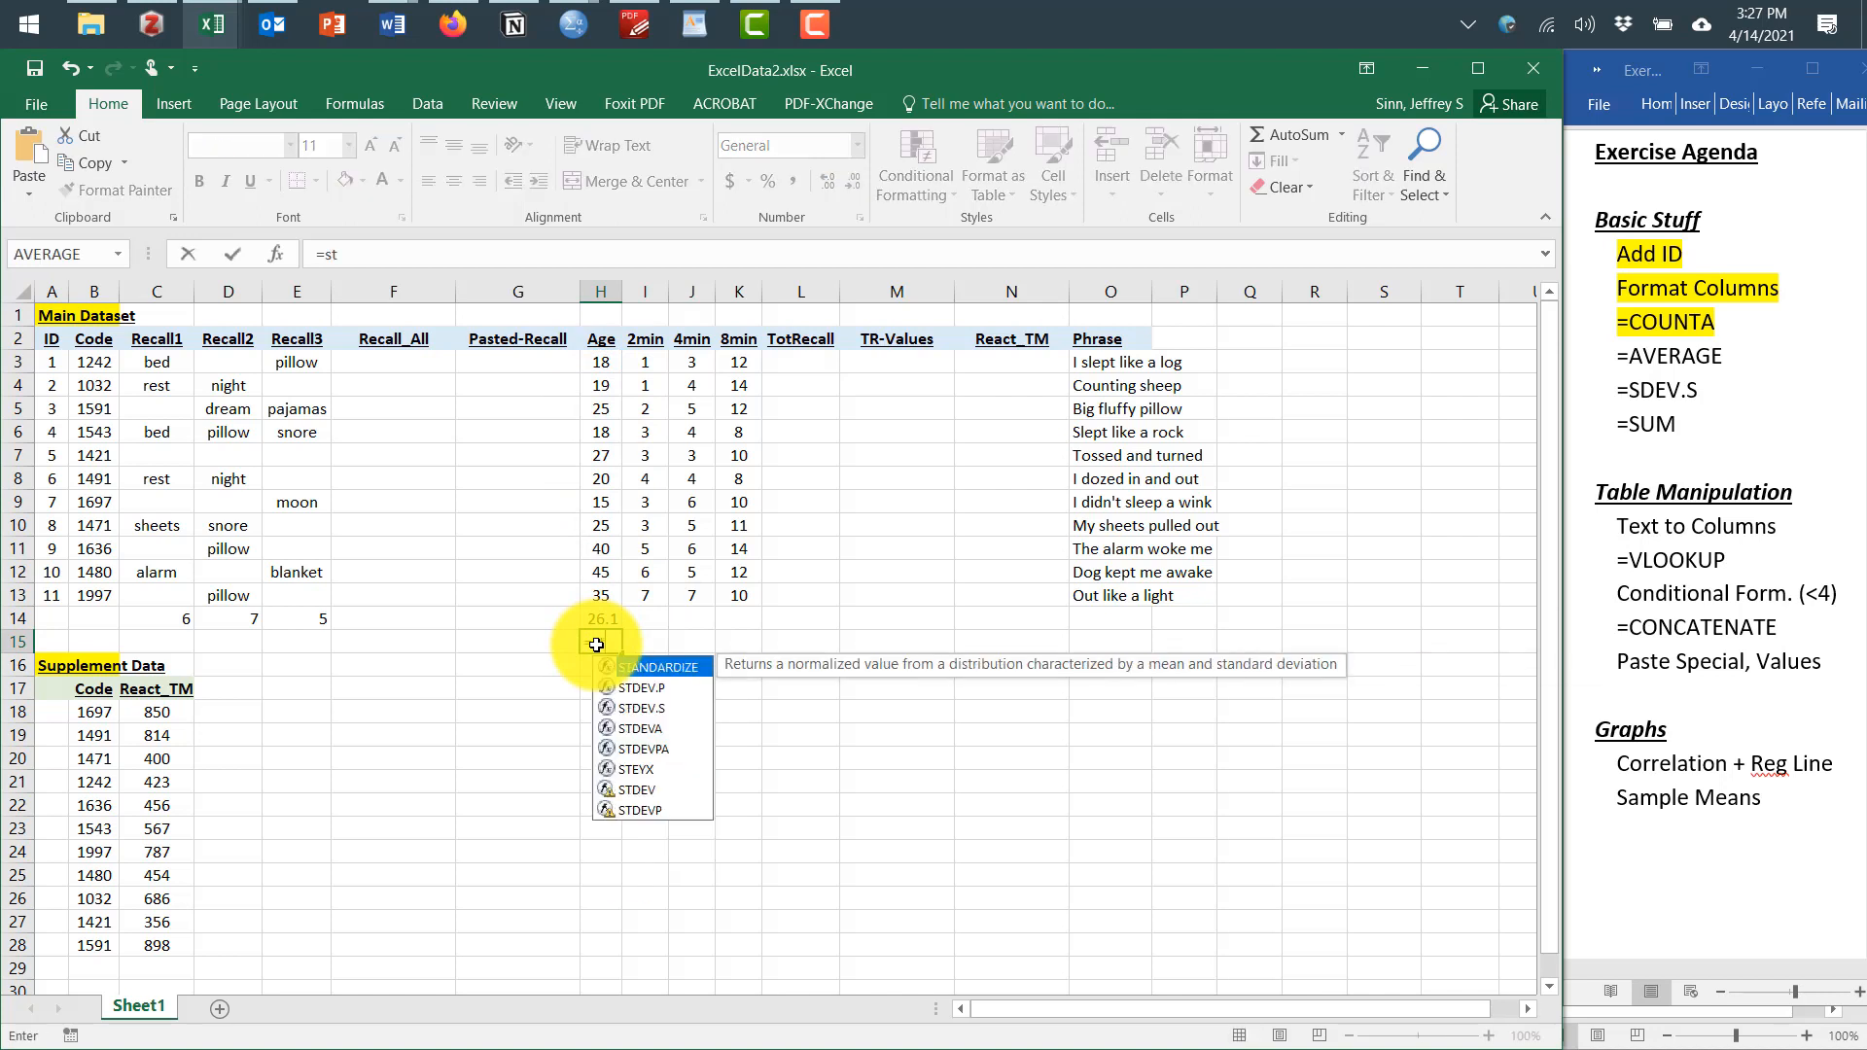
text(dev.s)
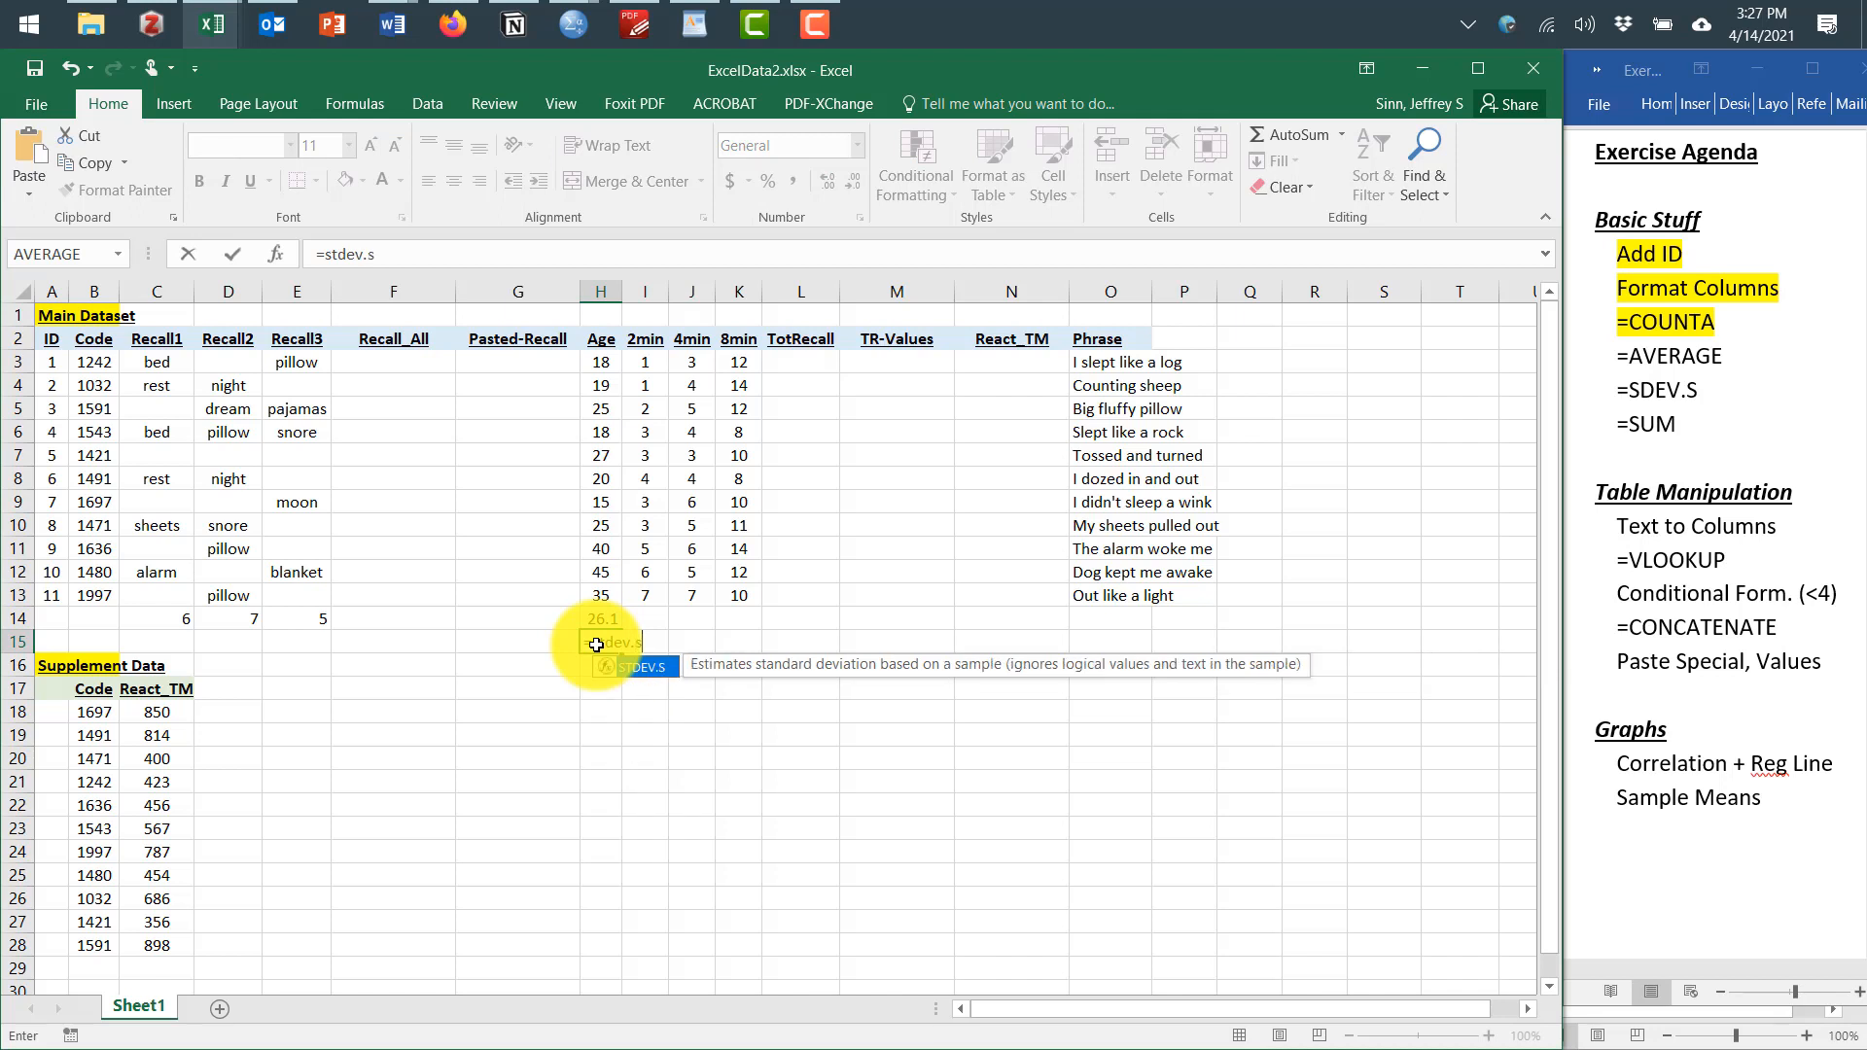
text(()
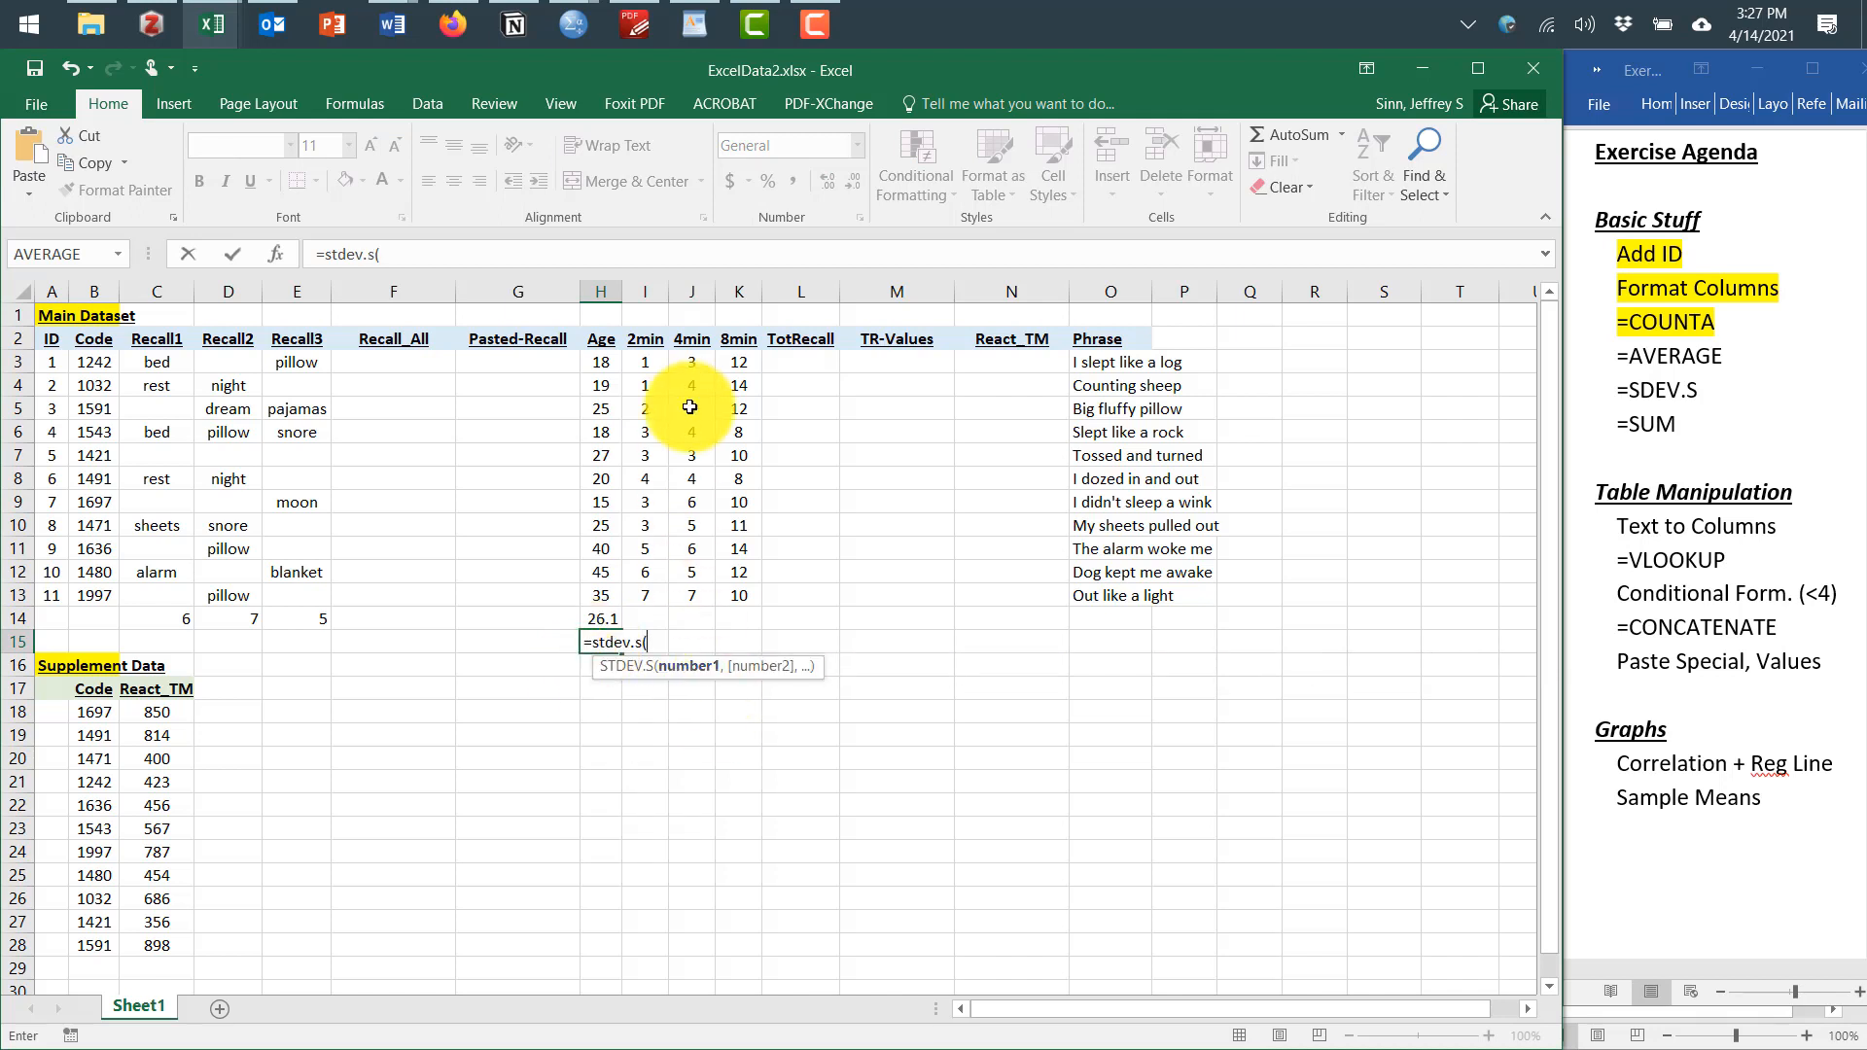
drag(611, 364, 598, 596)
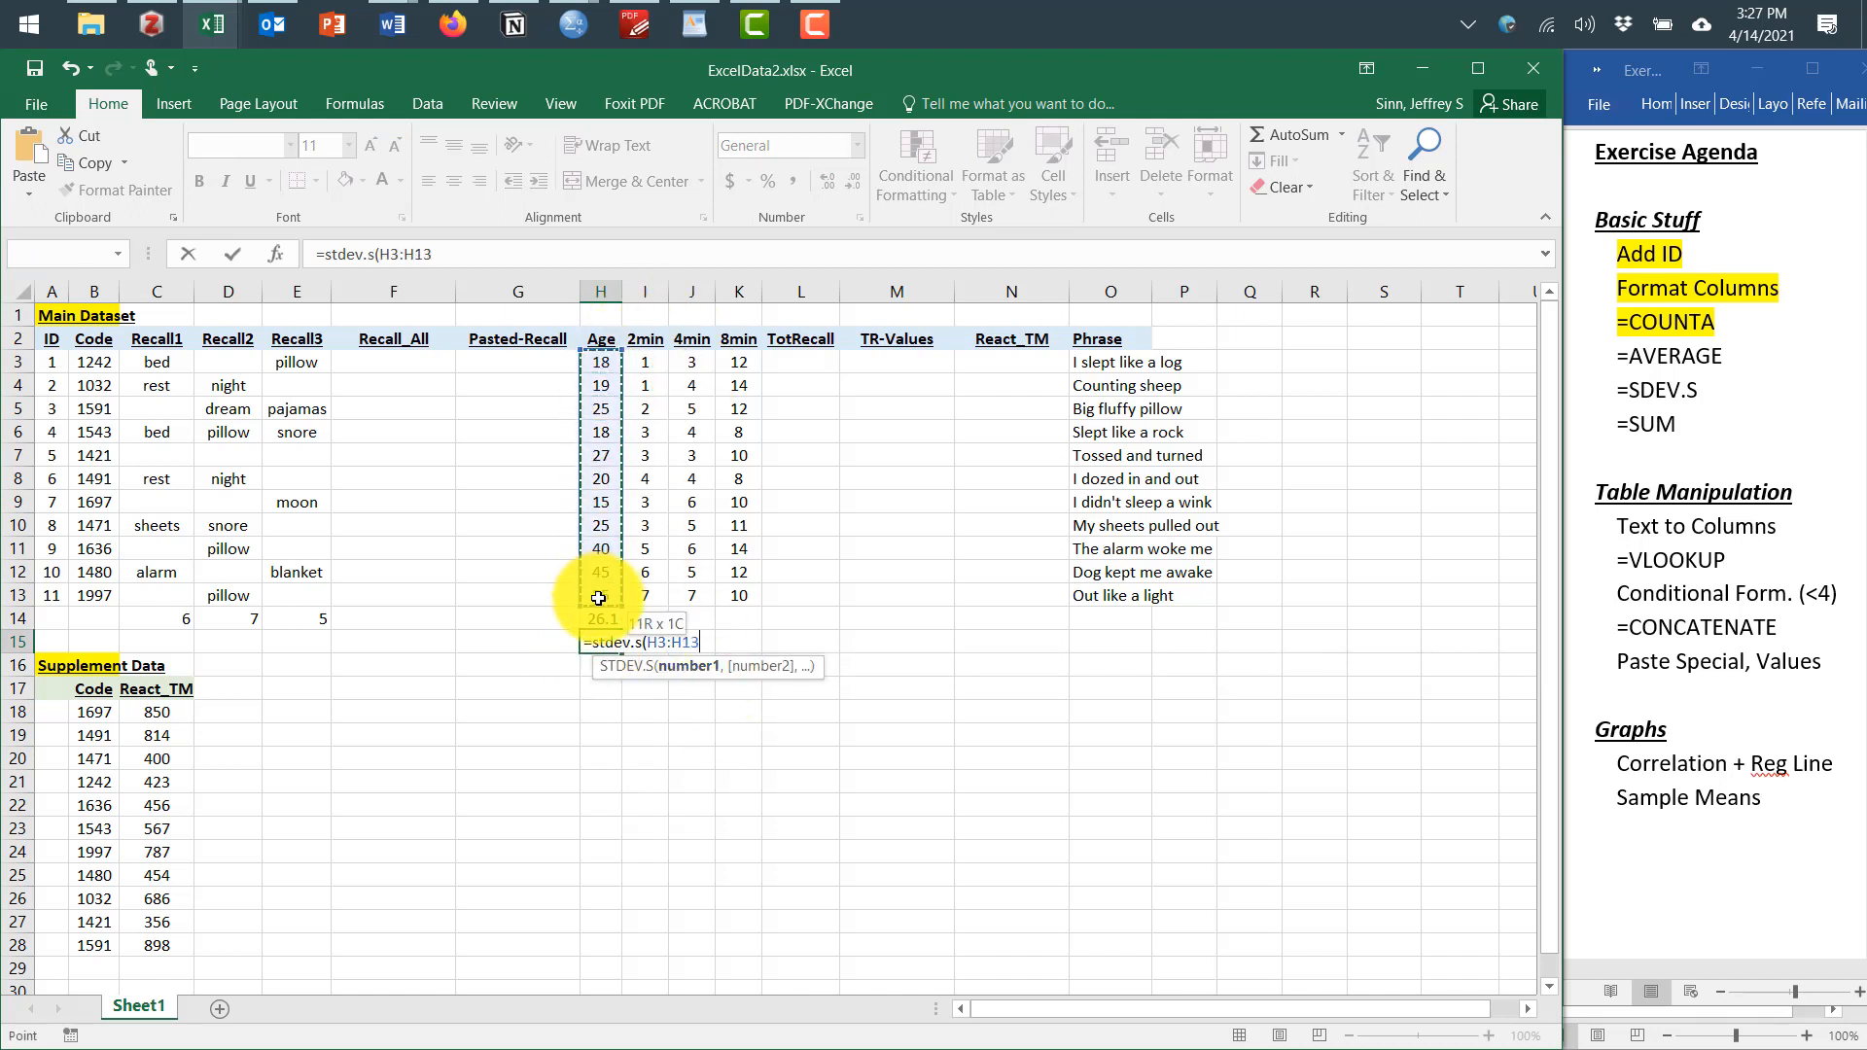
key(Return)
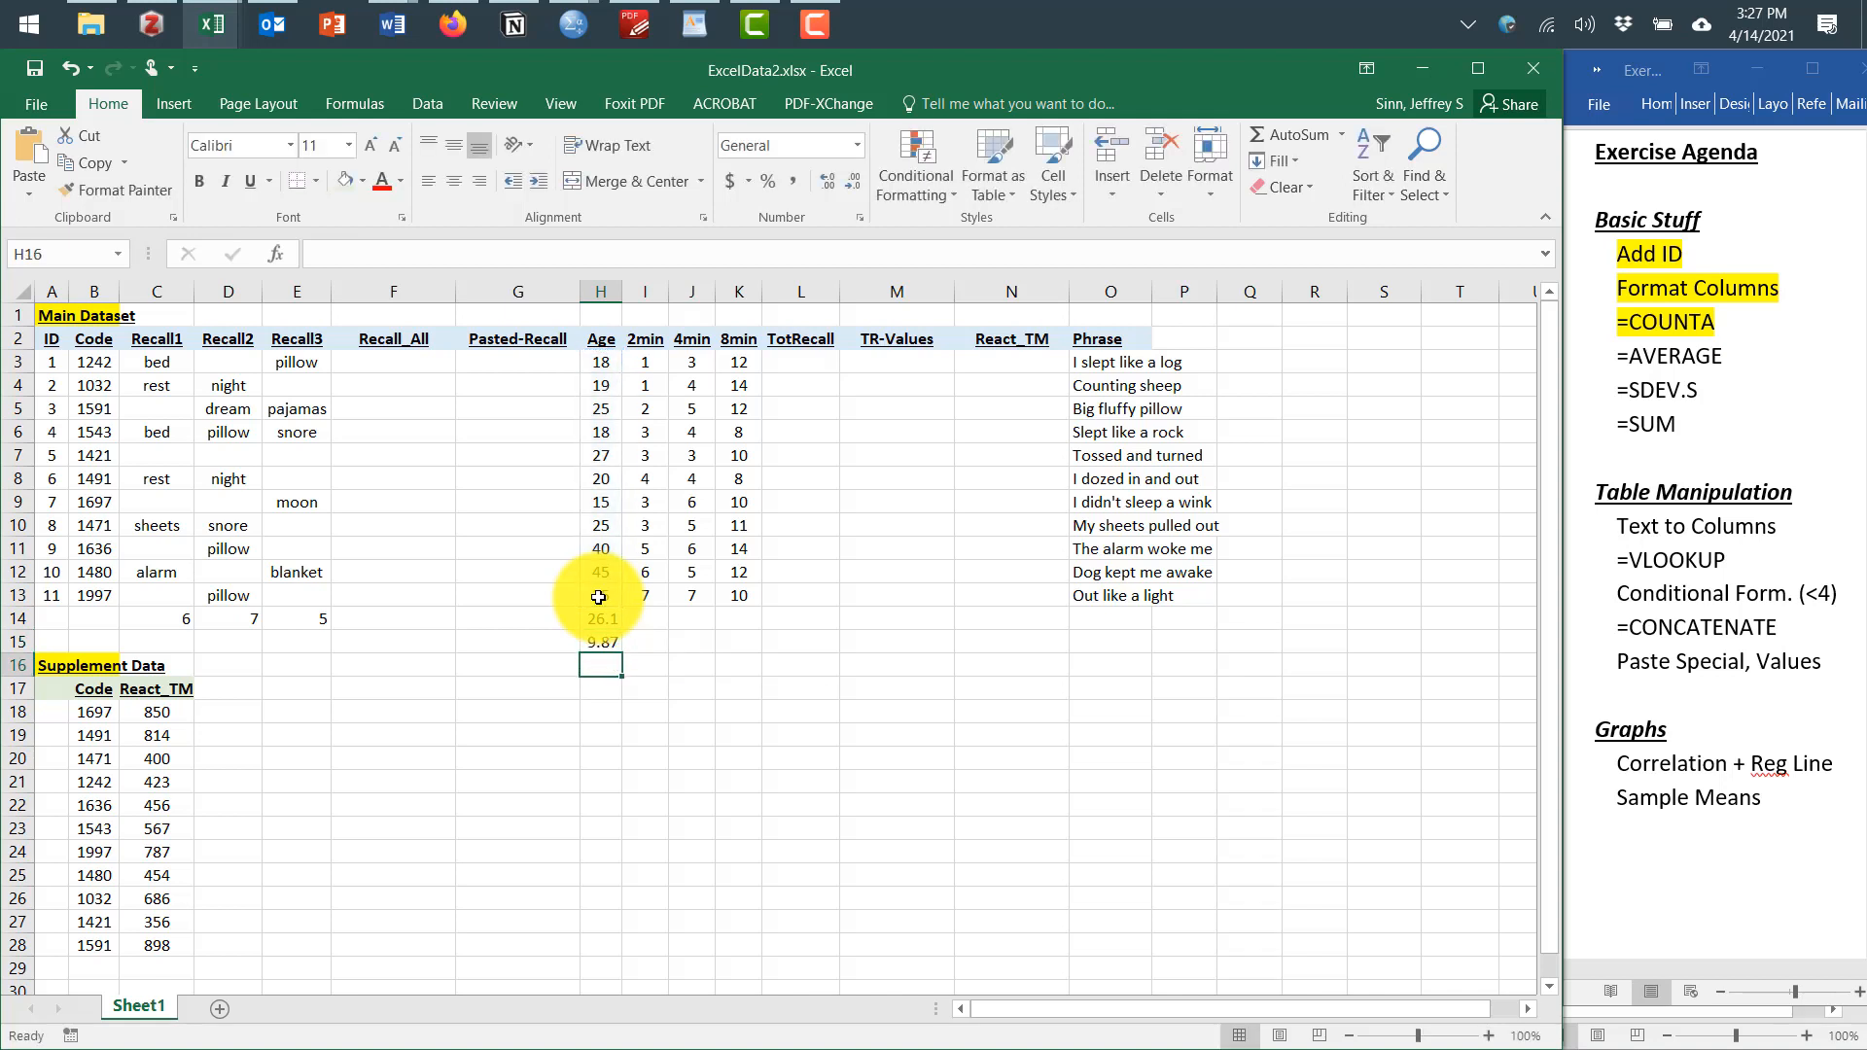
Copy the AVERAGE and STDEV.S formulas across to the 2min, 4min and 8min columns
double_click(602, 620)
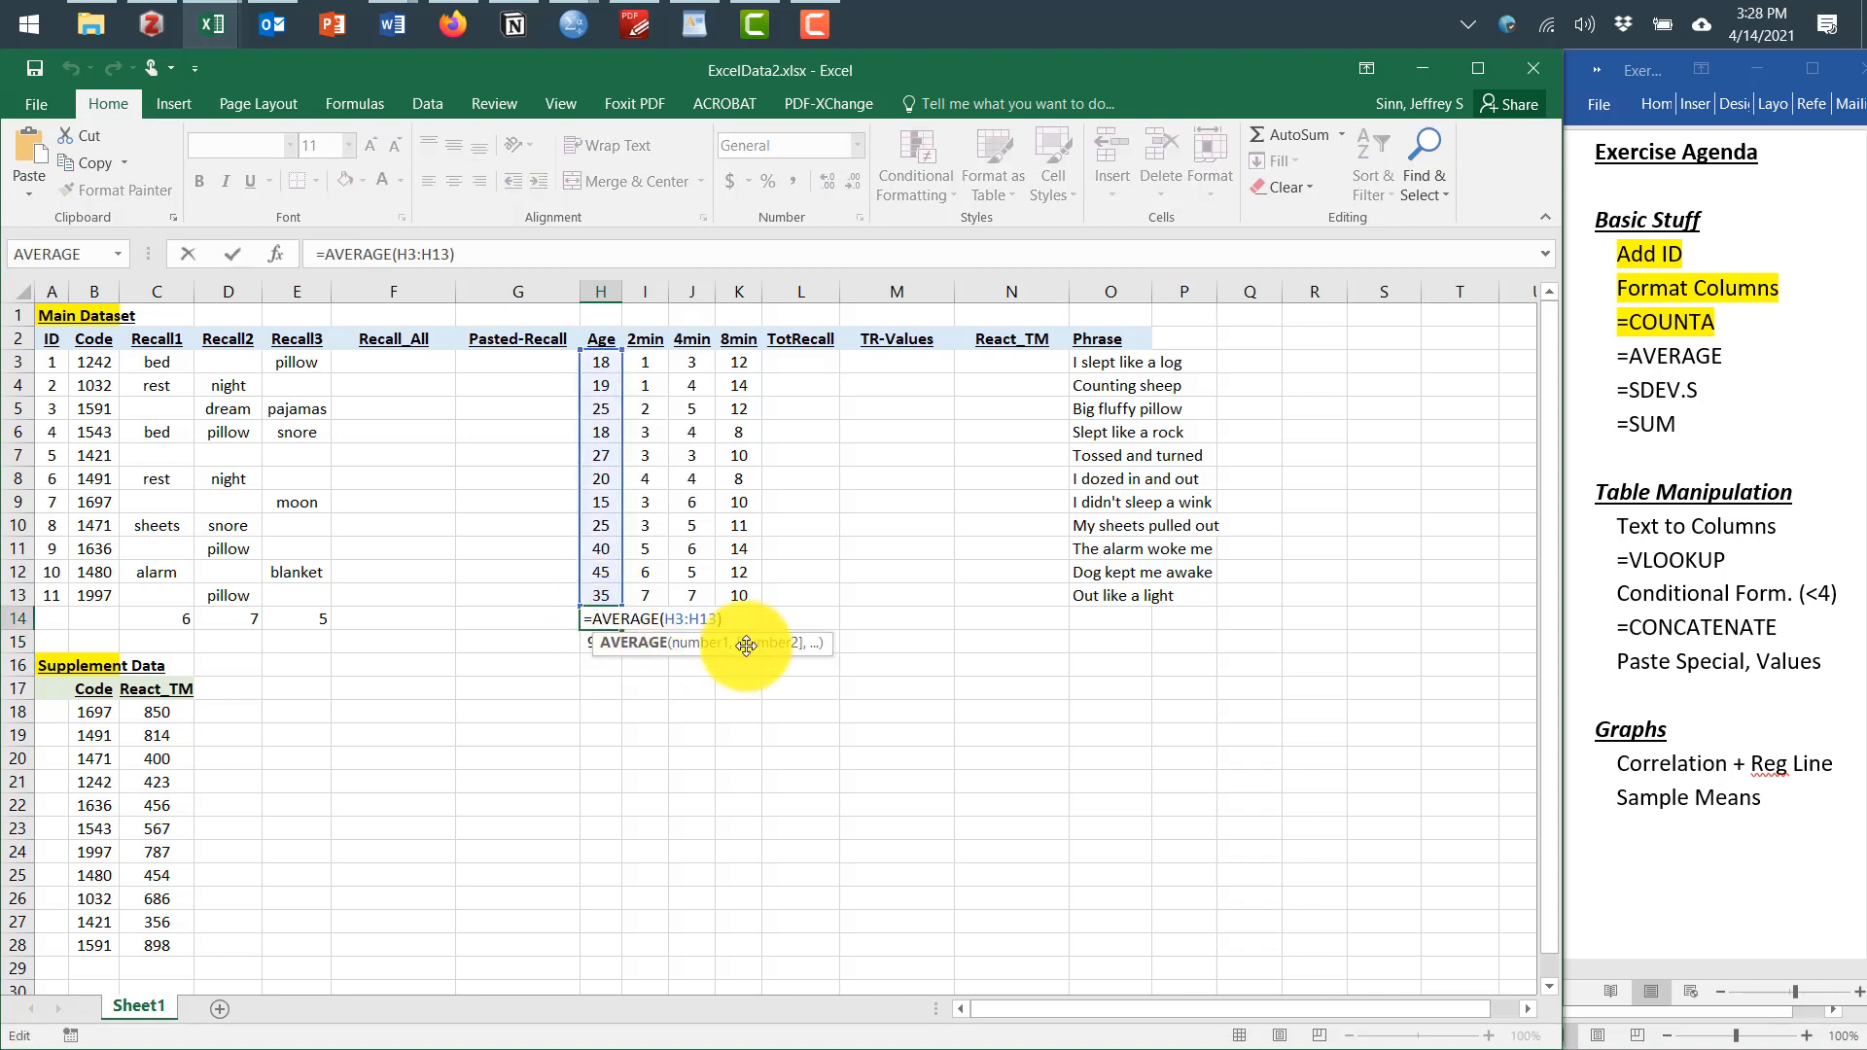
click(513, 739)
click(604, 641)
double_click(604, 641)
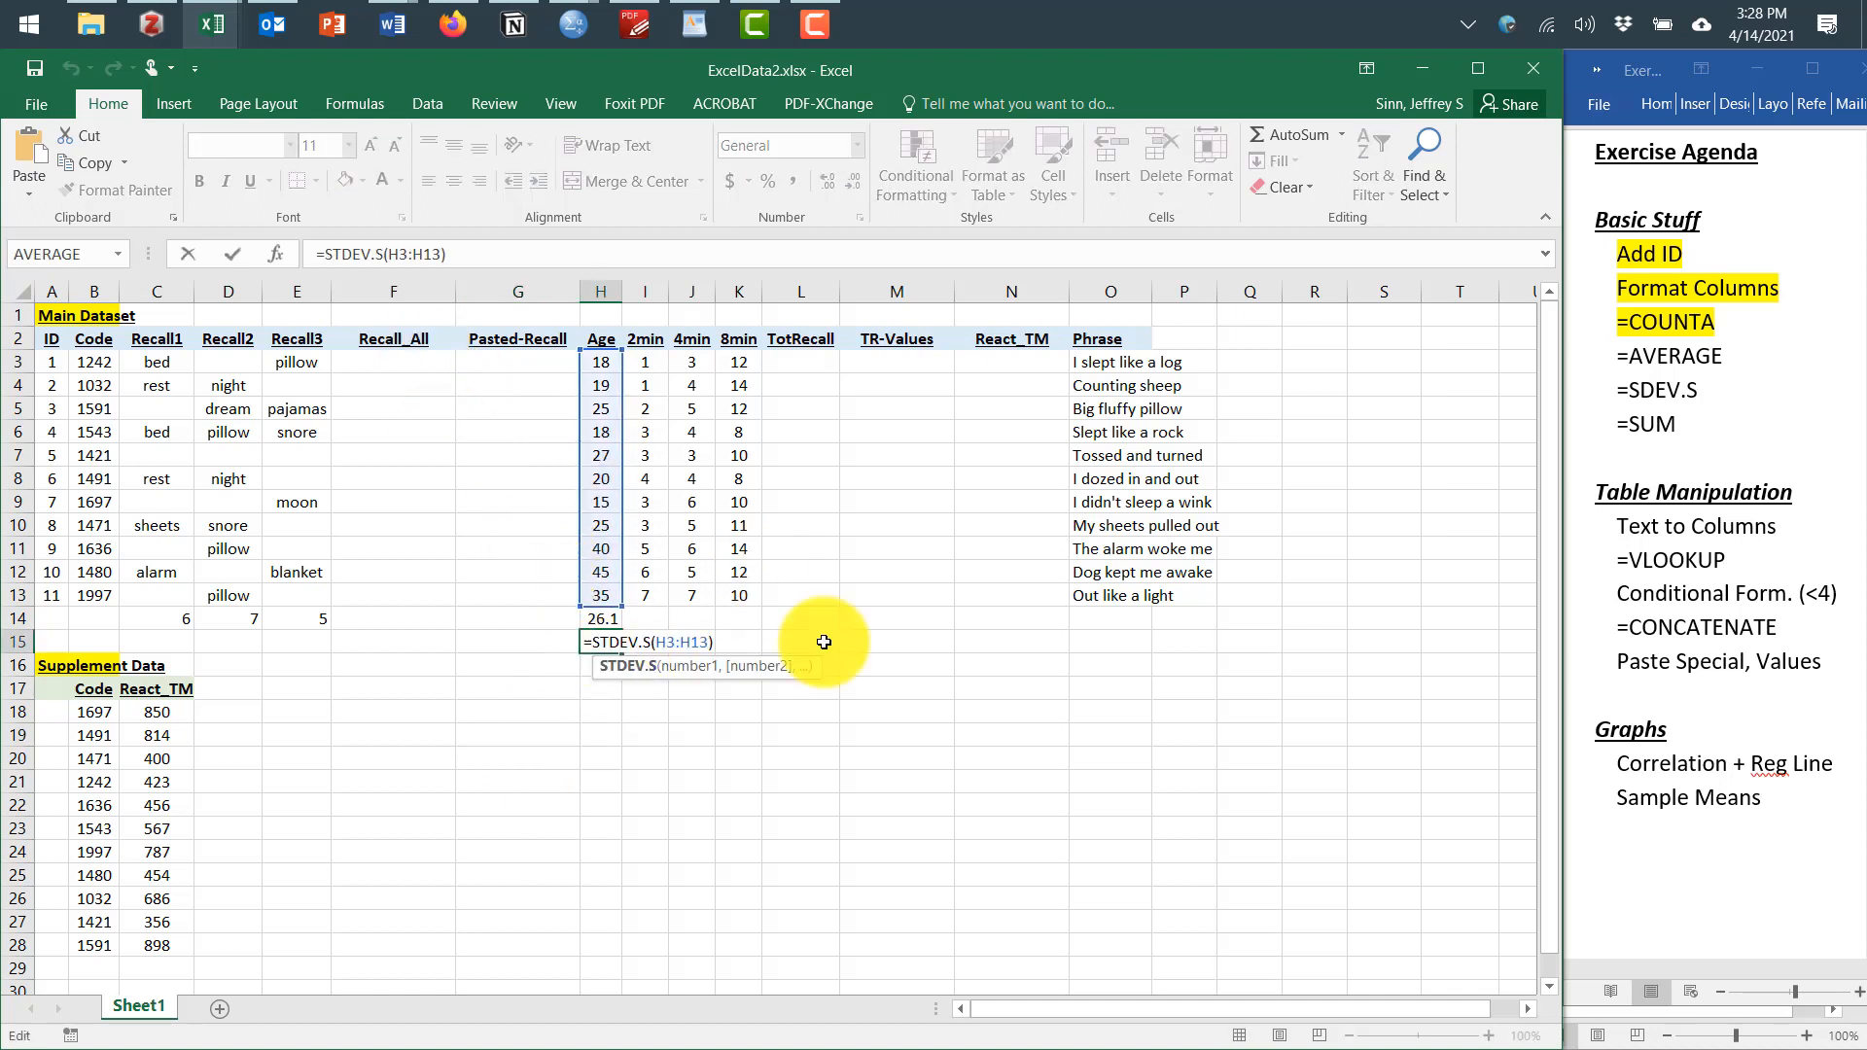
key(Escape)
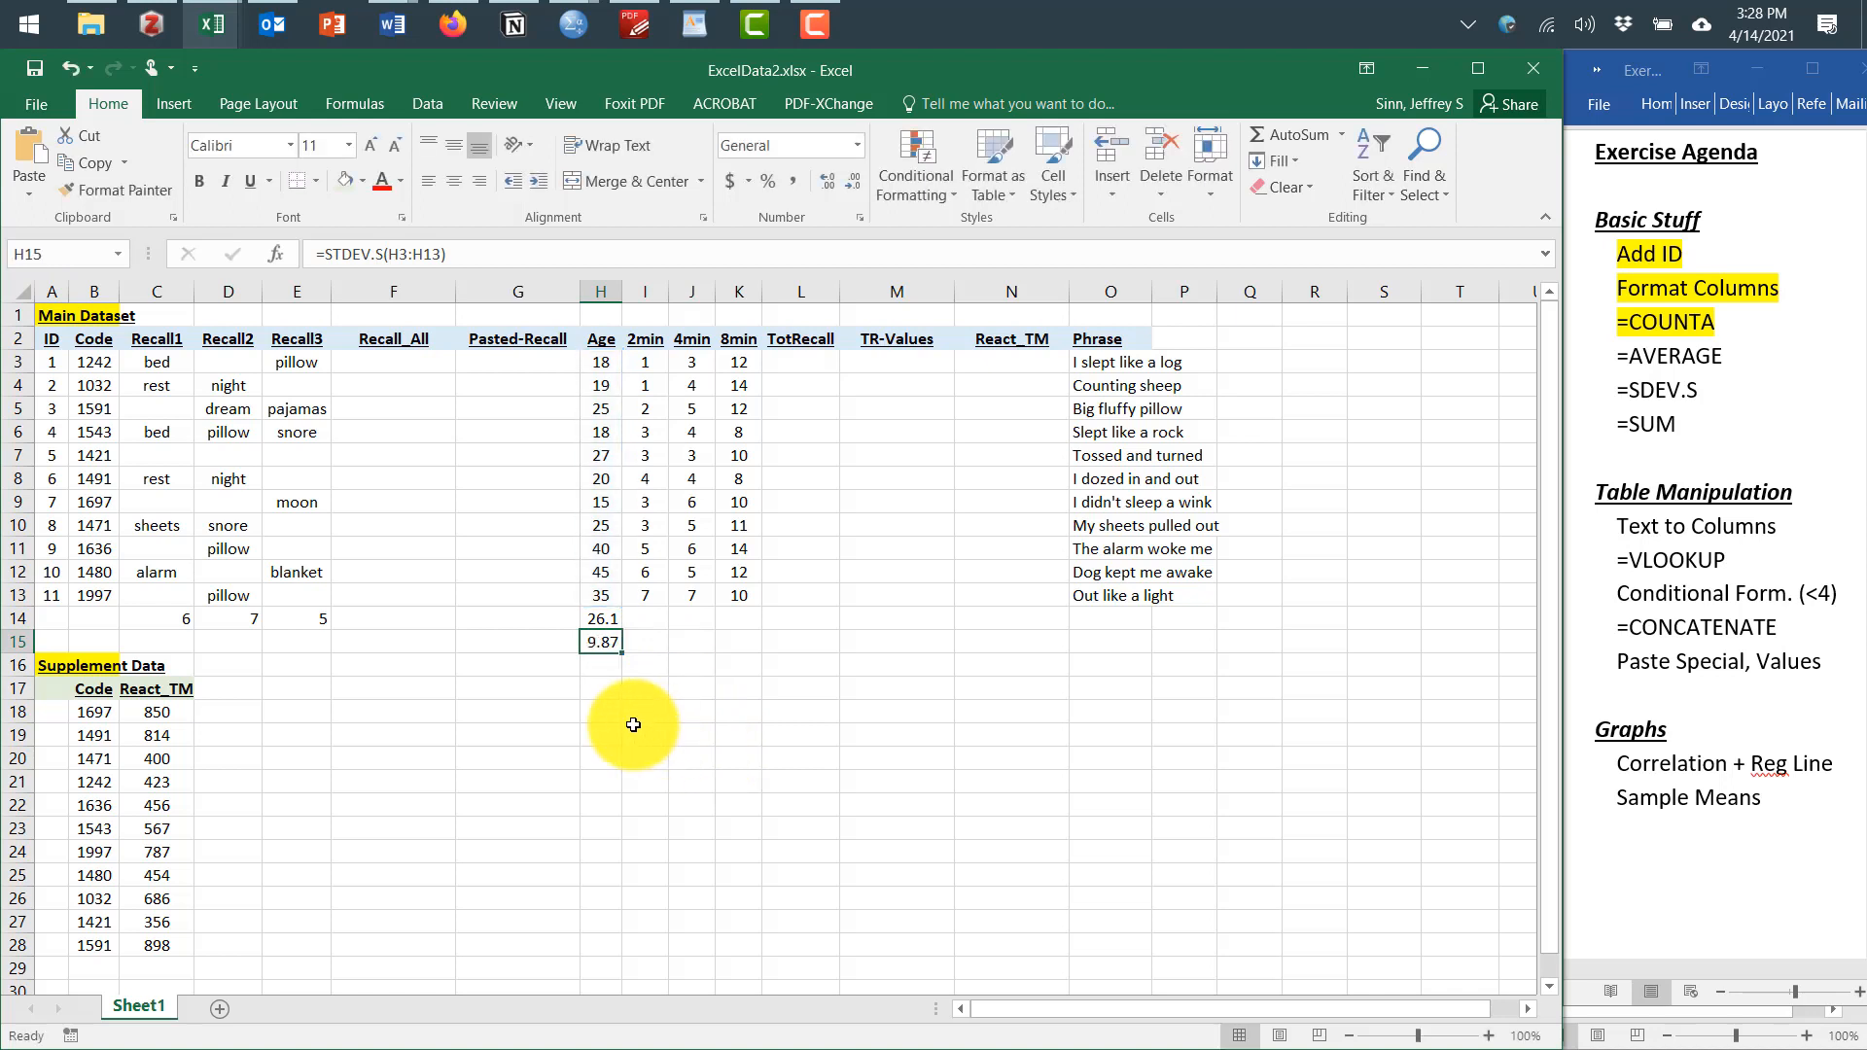
drag(604, 618, 757, 651)
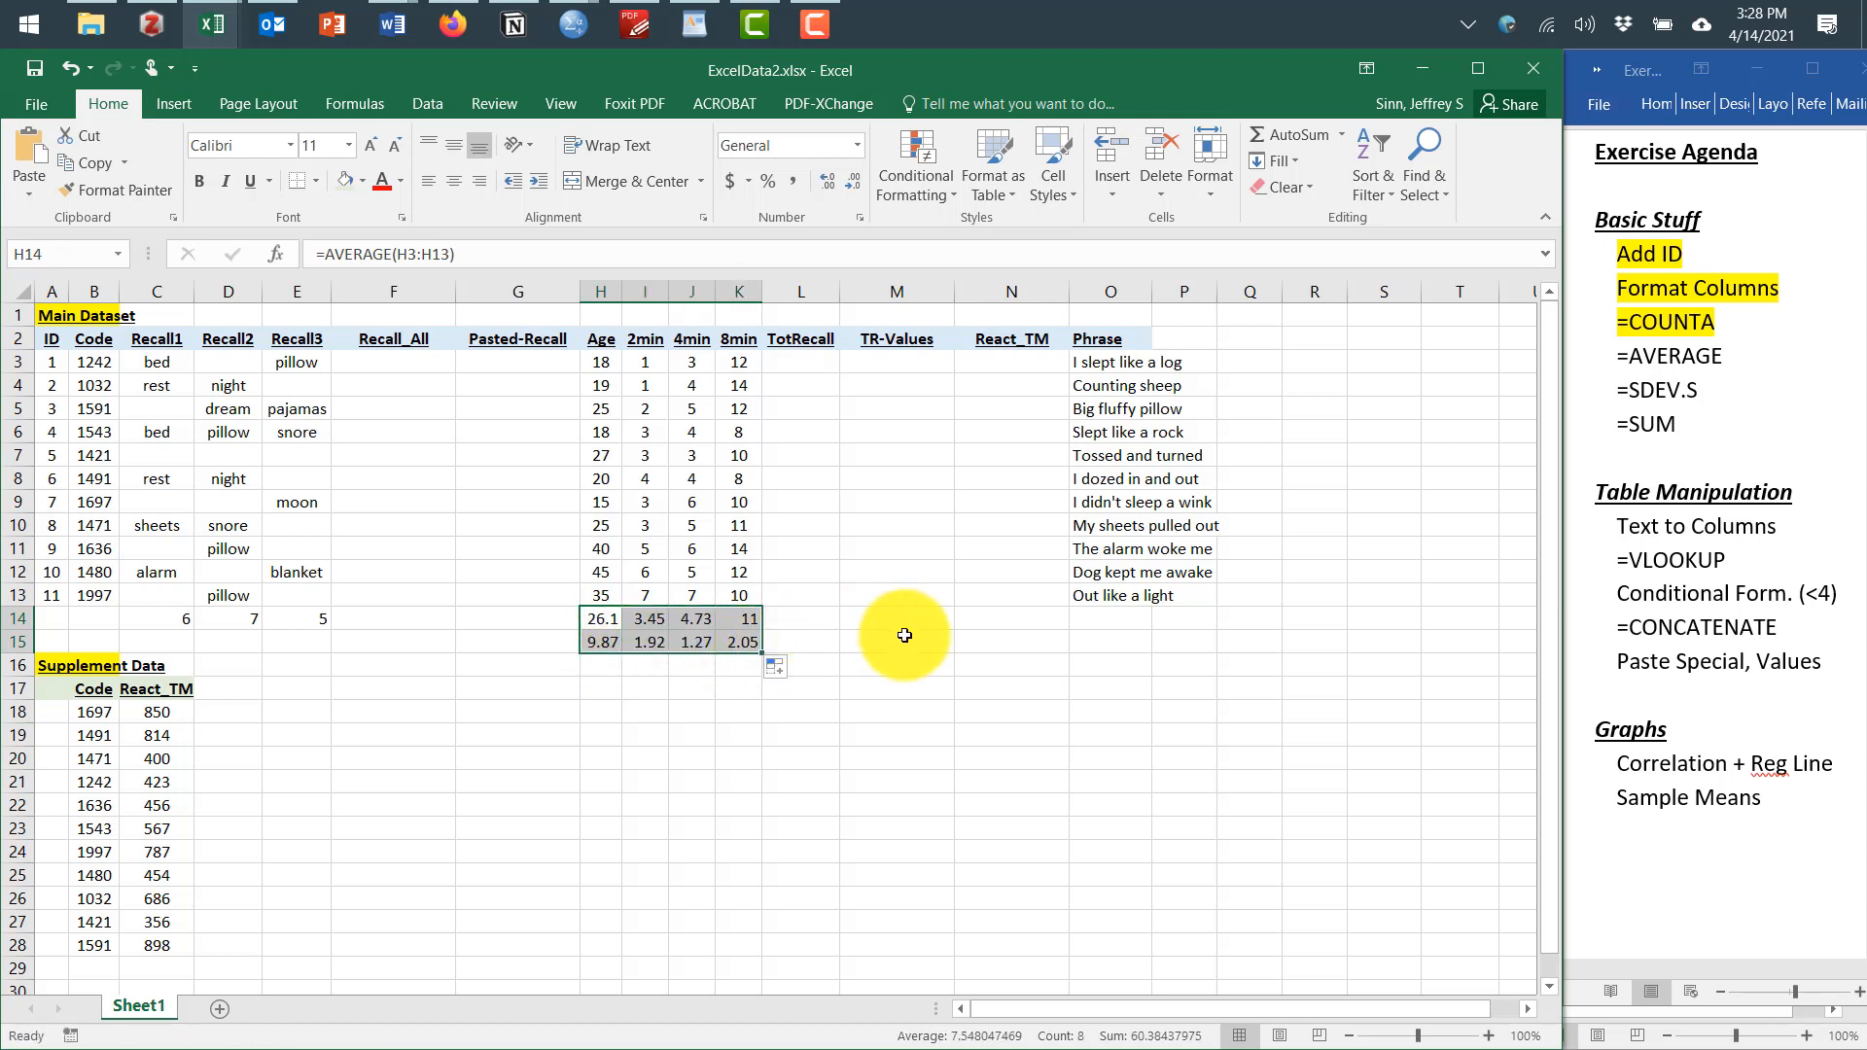
In the Word agenda, highlight the =AVERAGE and =SDEV.S items and return to the spreadsheet
click(1736, 356)
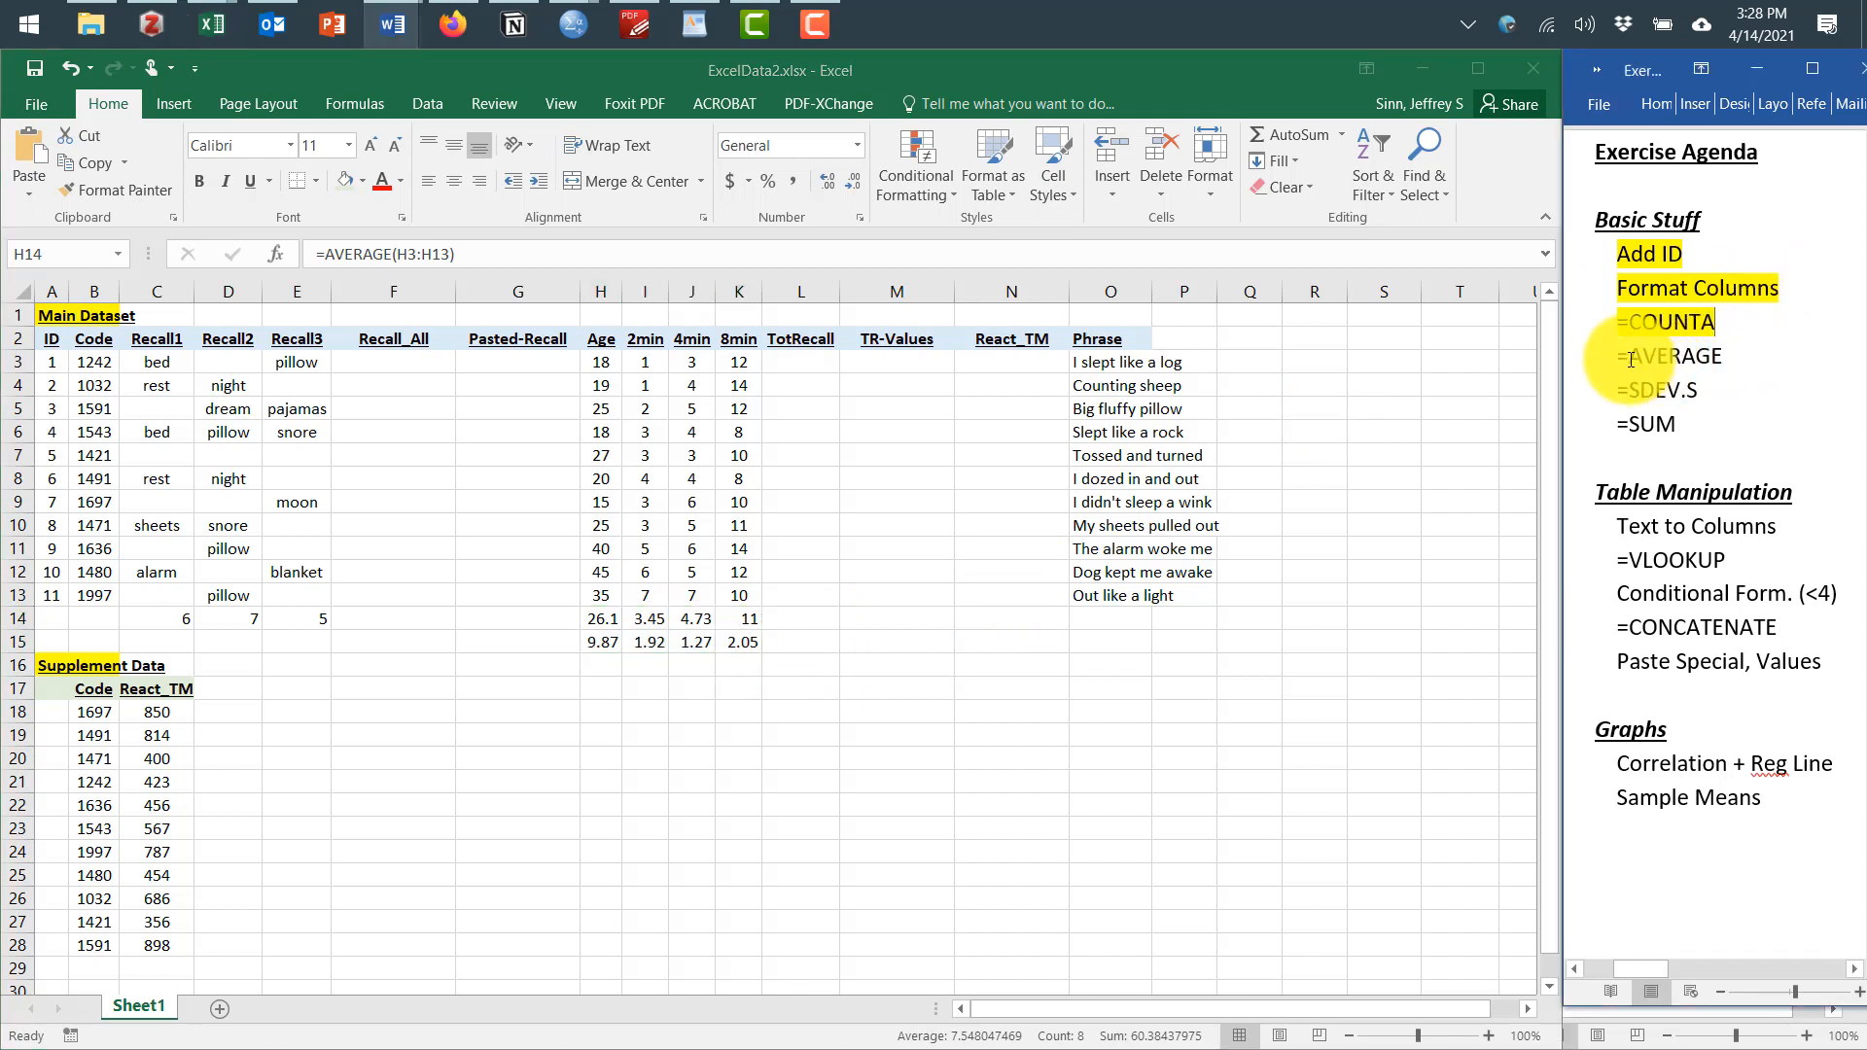
drag(1610, 356, 1696, 380)
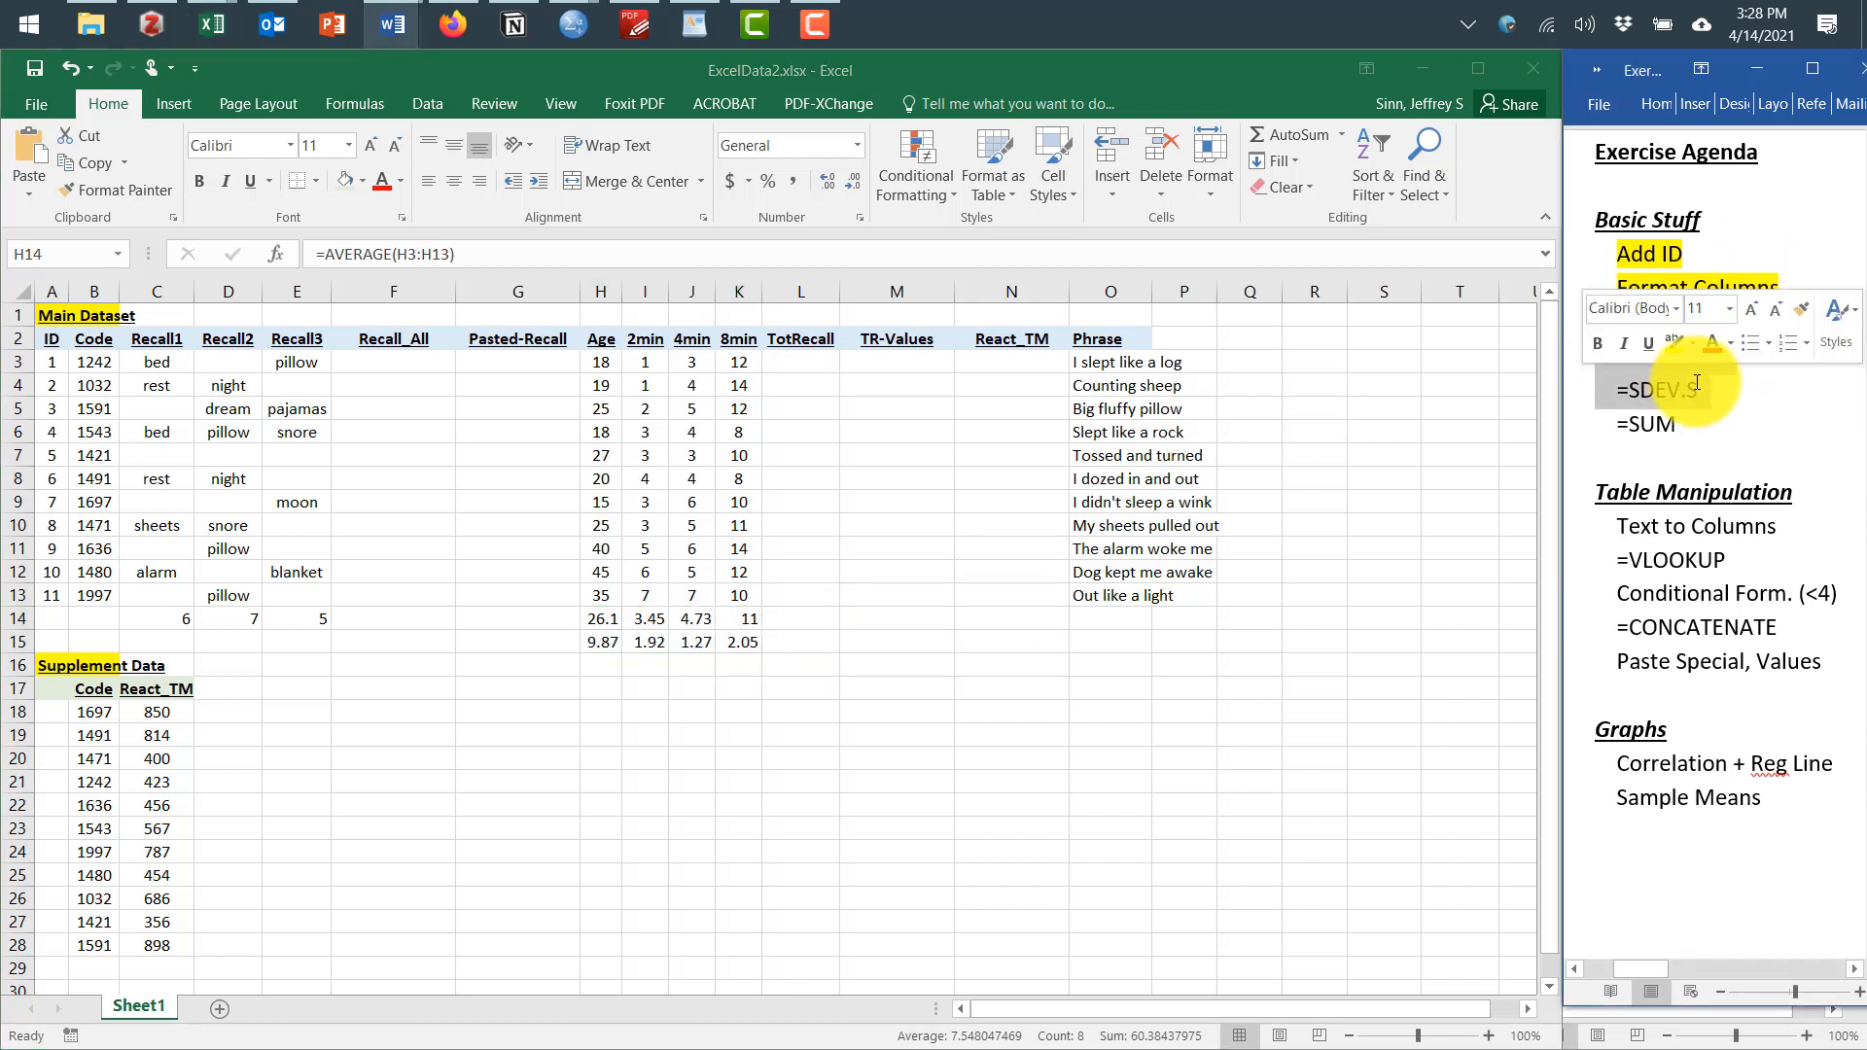
click(1658, 333)
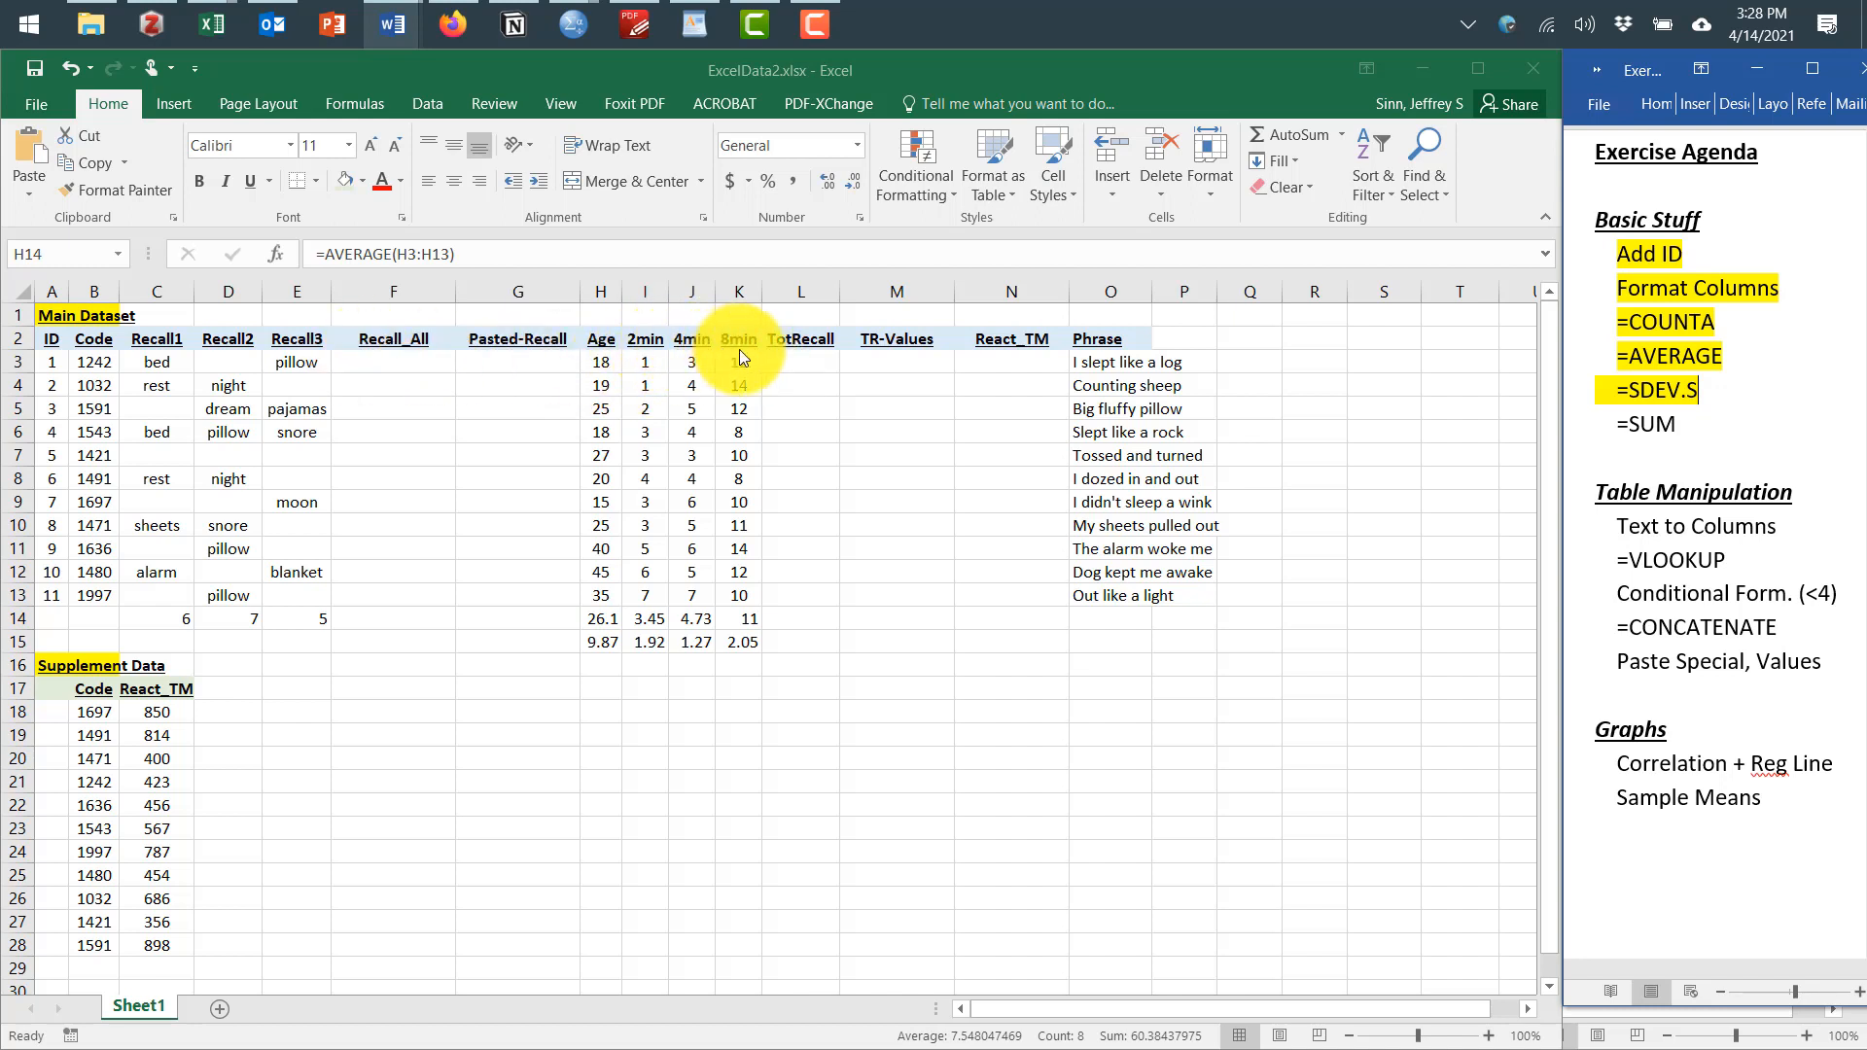
key(alt+Tab)
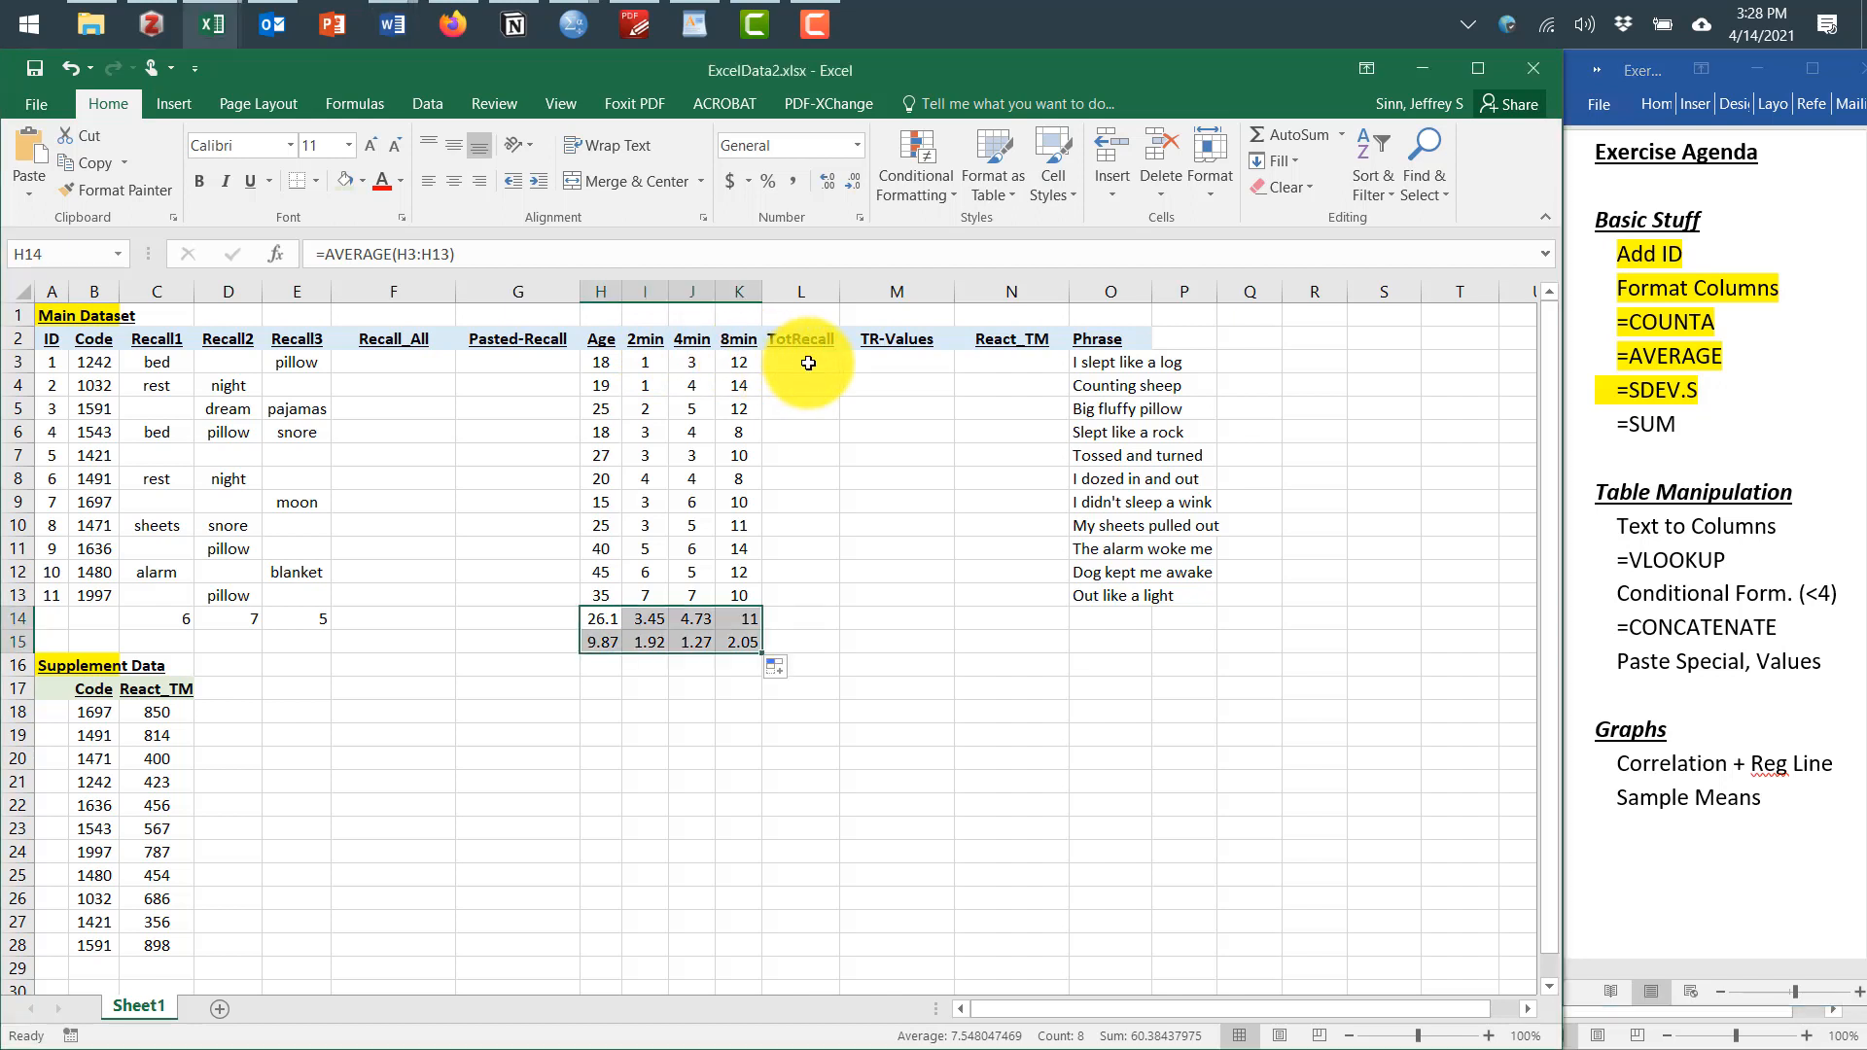
key(F2)
key(Home)
text(=)
click(804, 364)
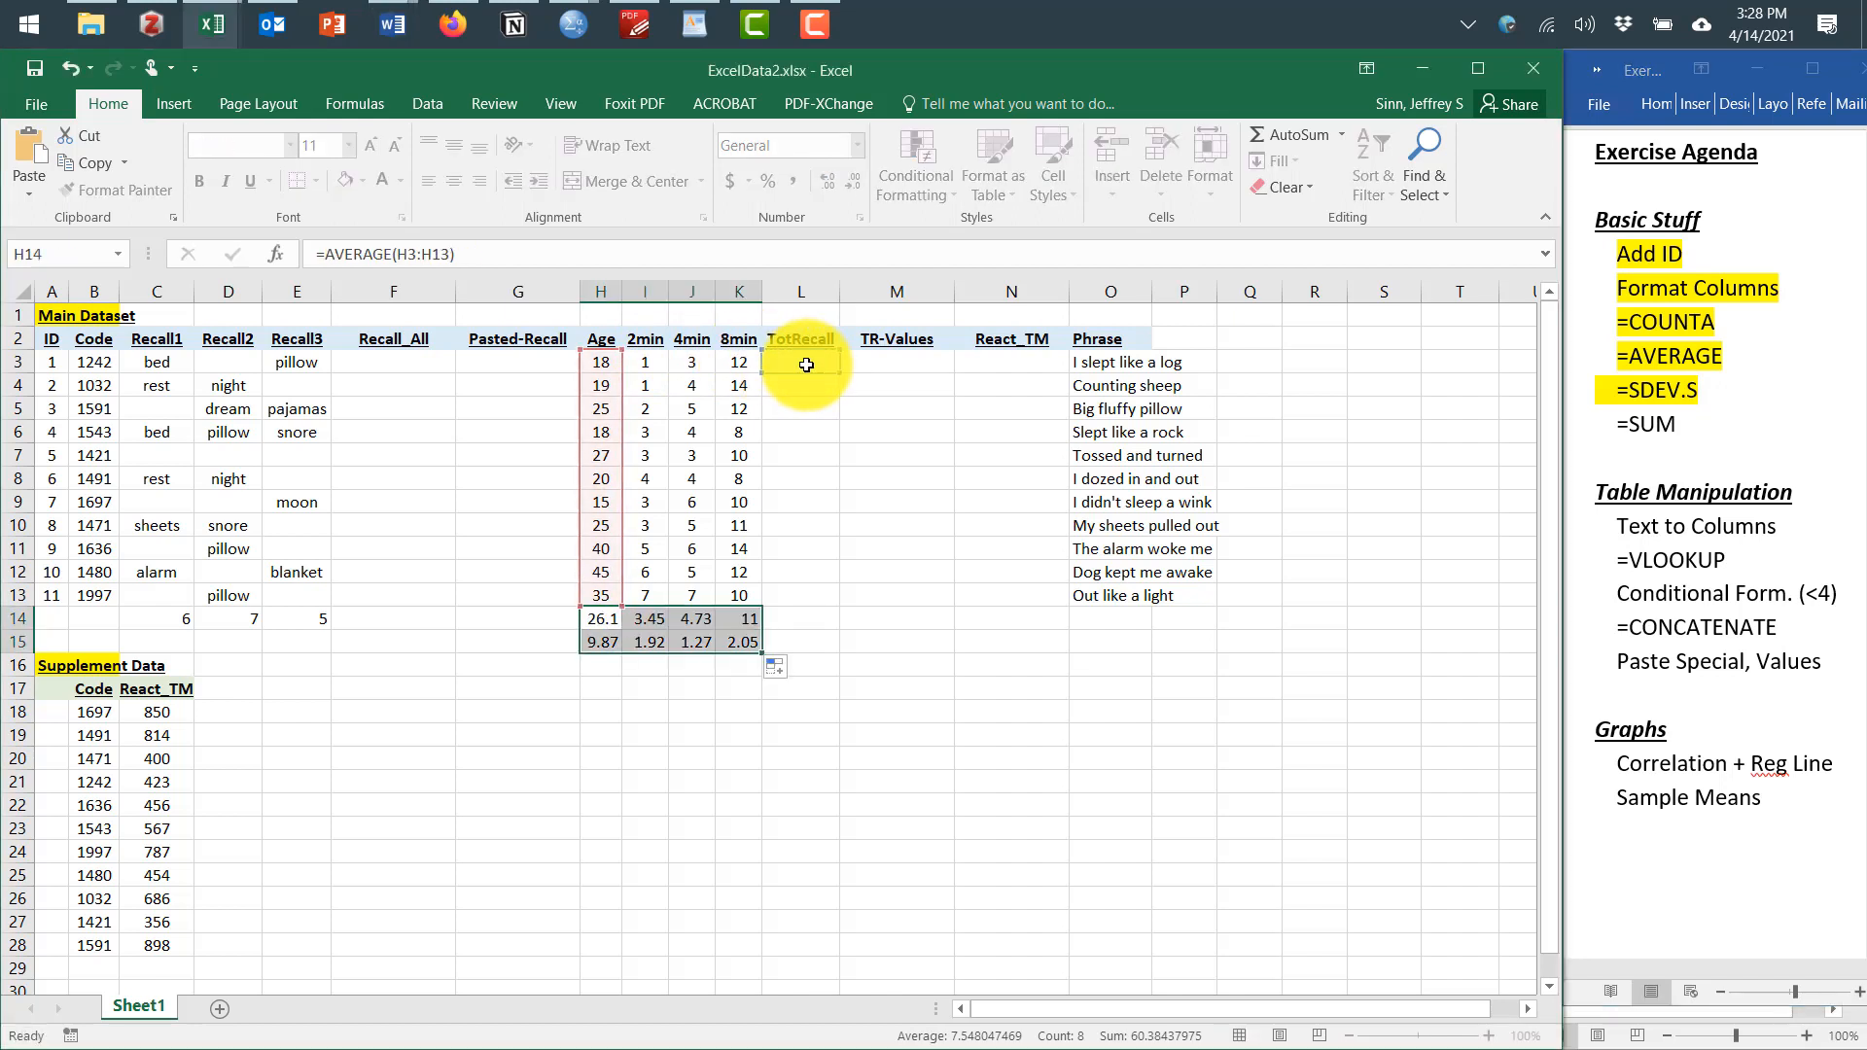
key(Escape)
Enter a SUM formula in L3 totalling the 2min, 4min and 8min scores I3:K3
click(807, 368)
text(=sum()
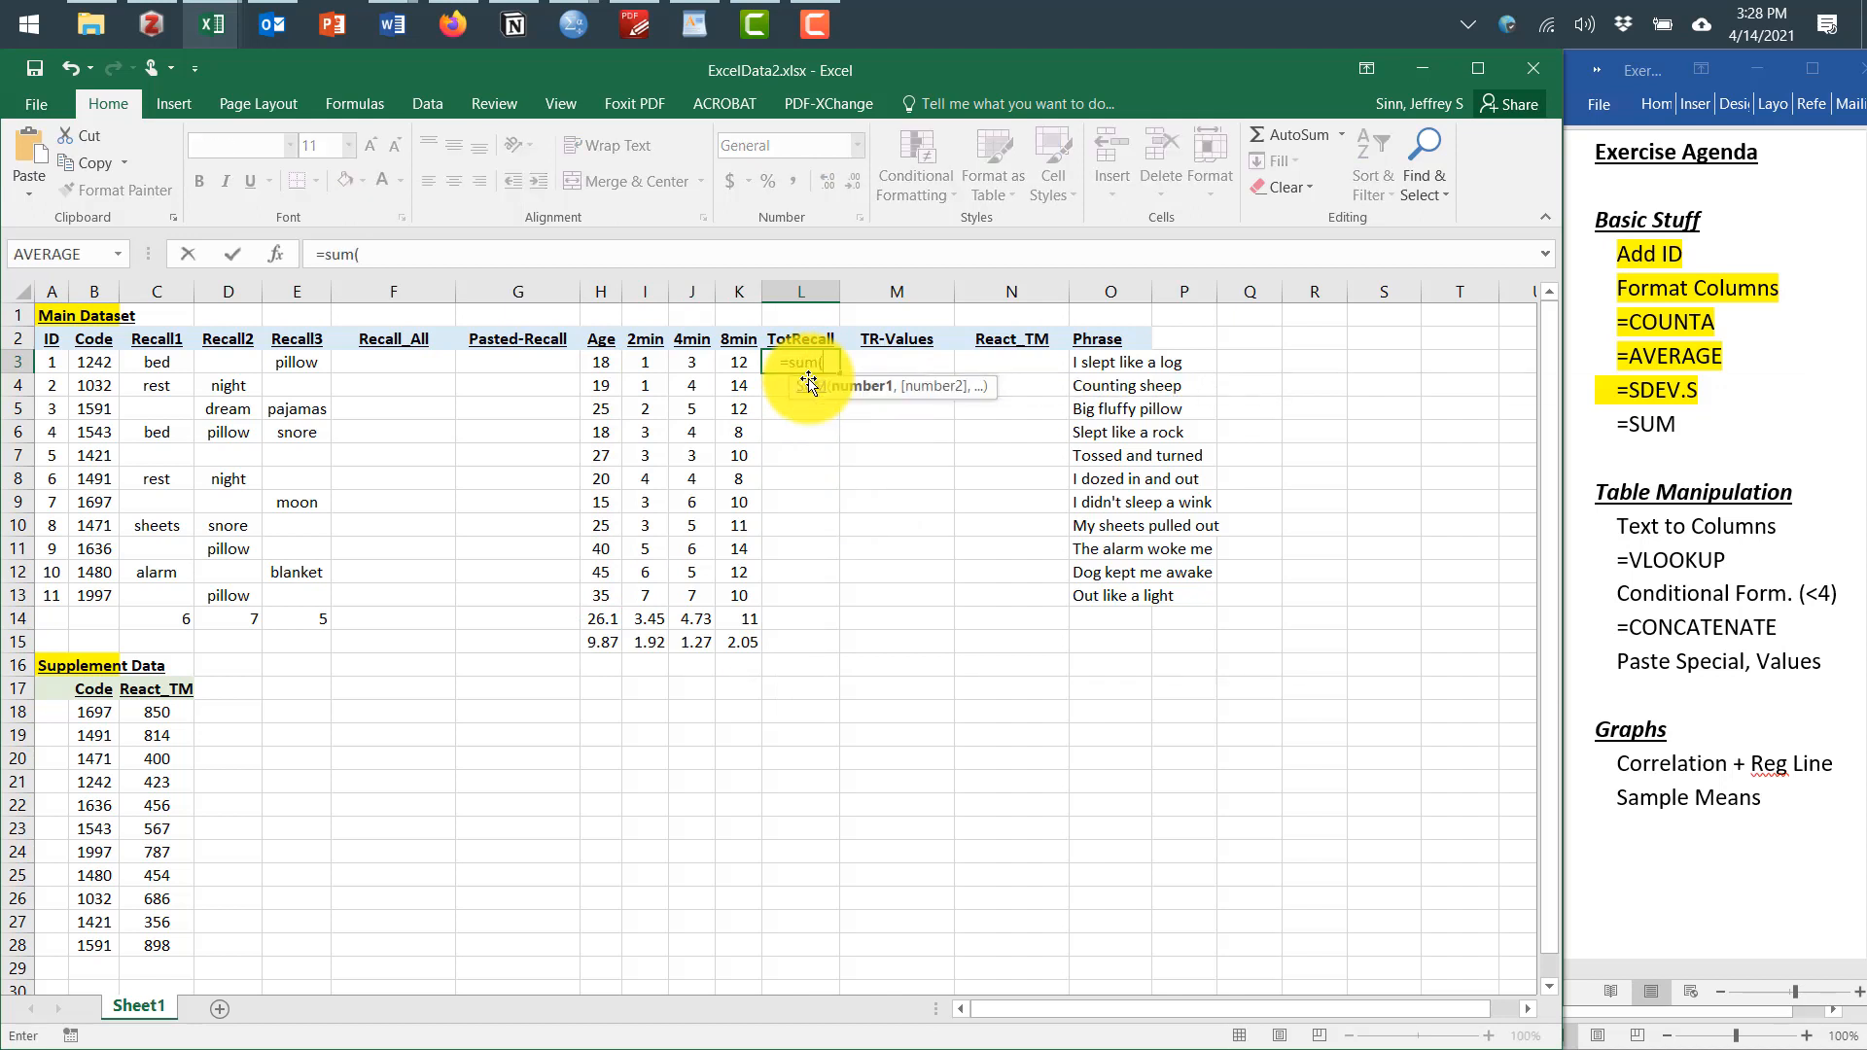
drag(645, 364, 737, 361)
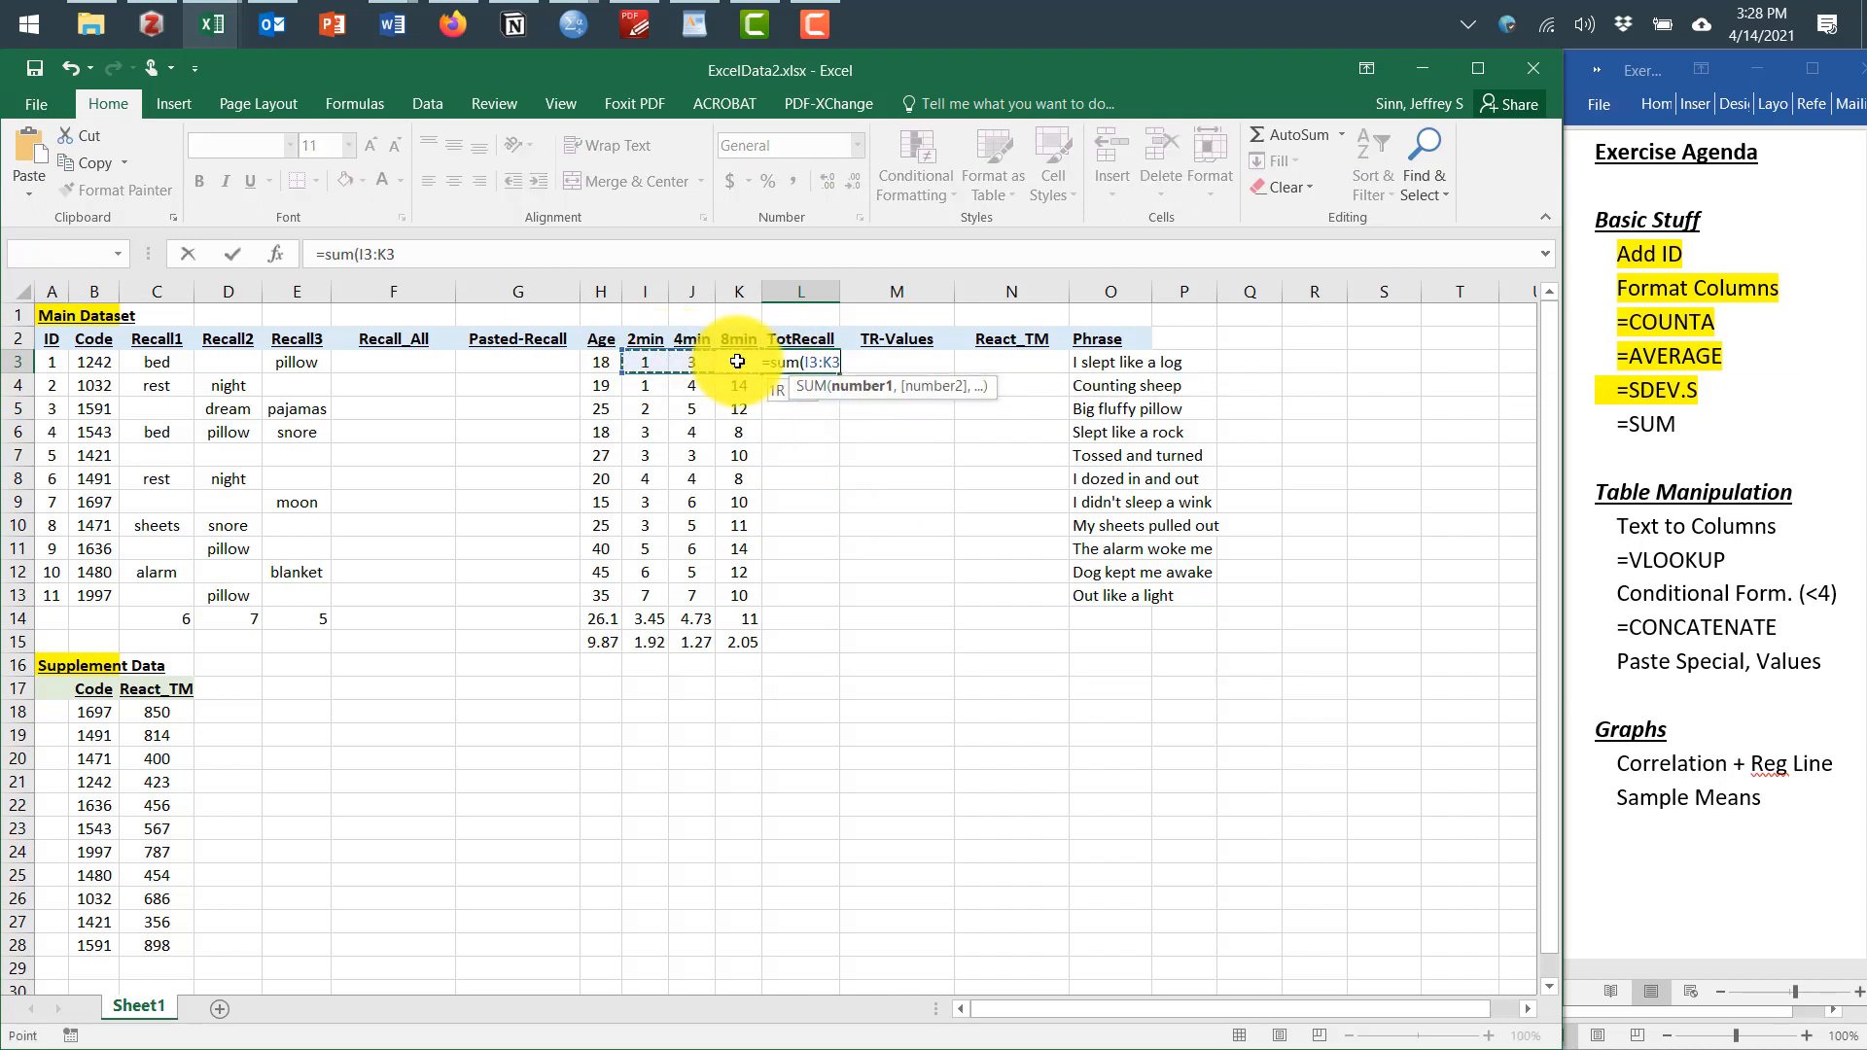
text())
key(Return)
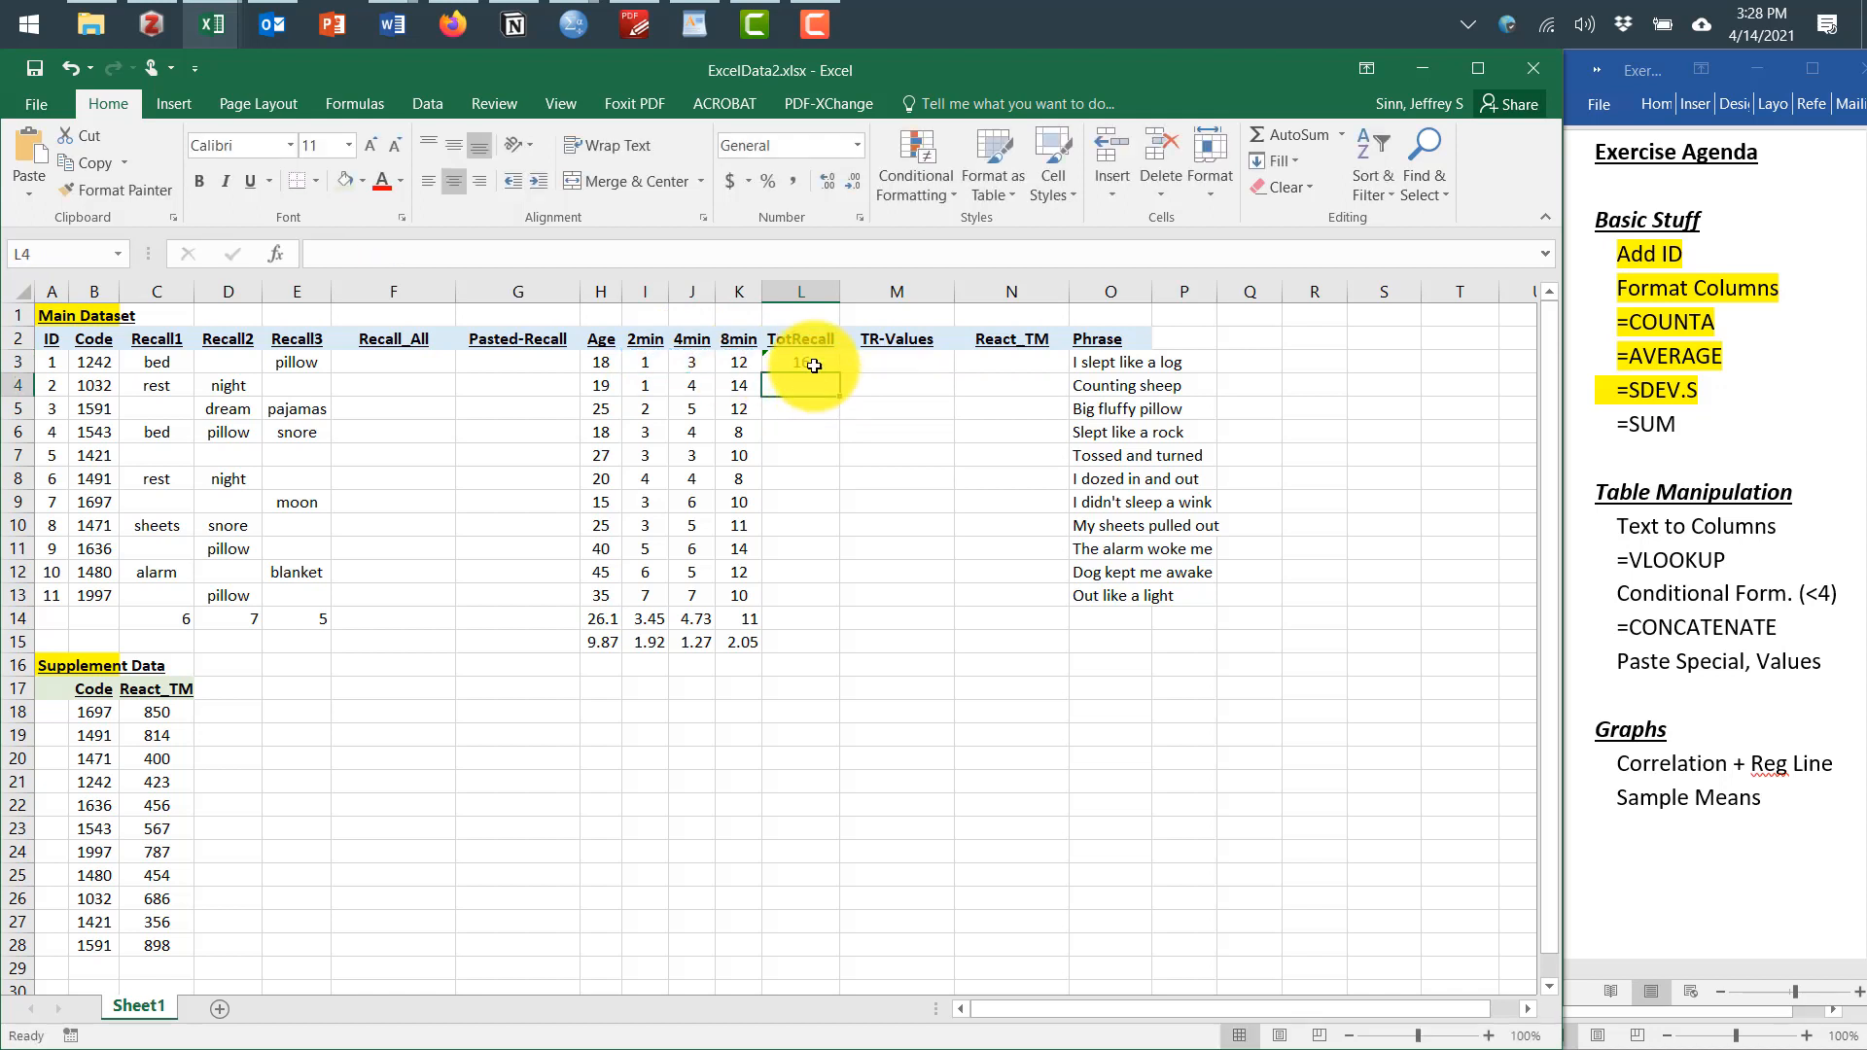
Re-select I3:K3 in L3's SUM formula, then fill the formula down through L13
double_click(814, 366)
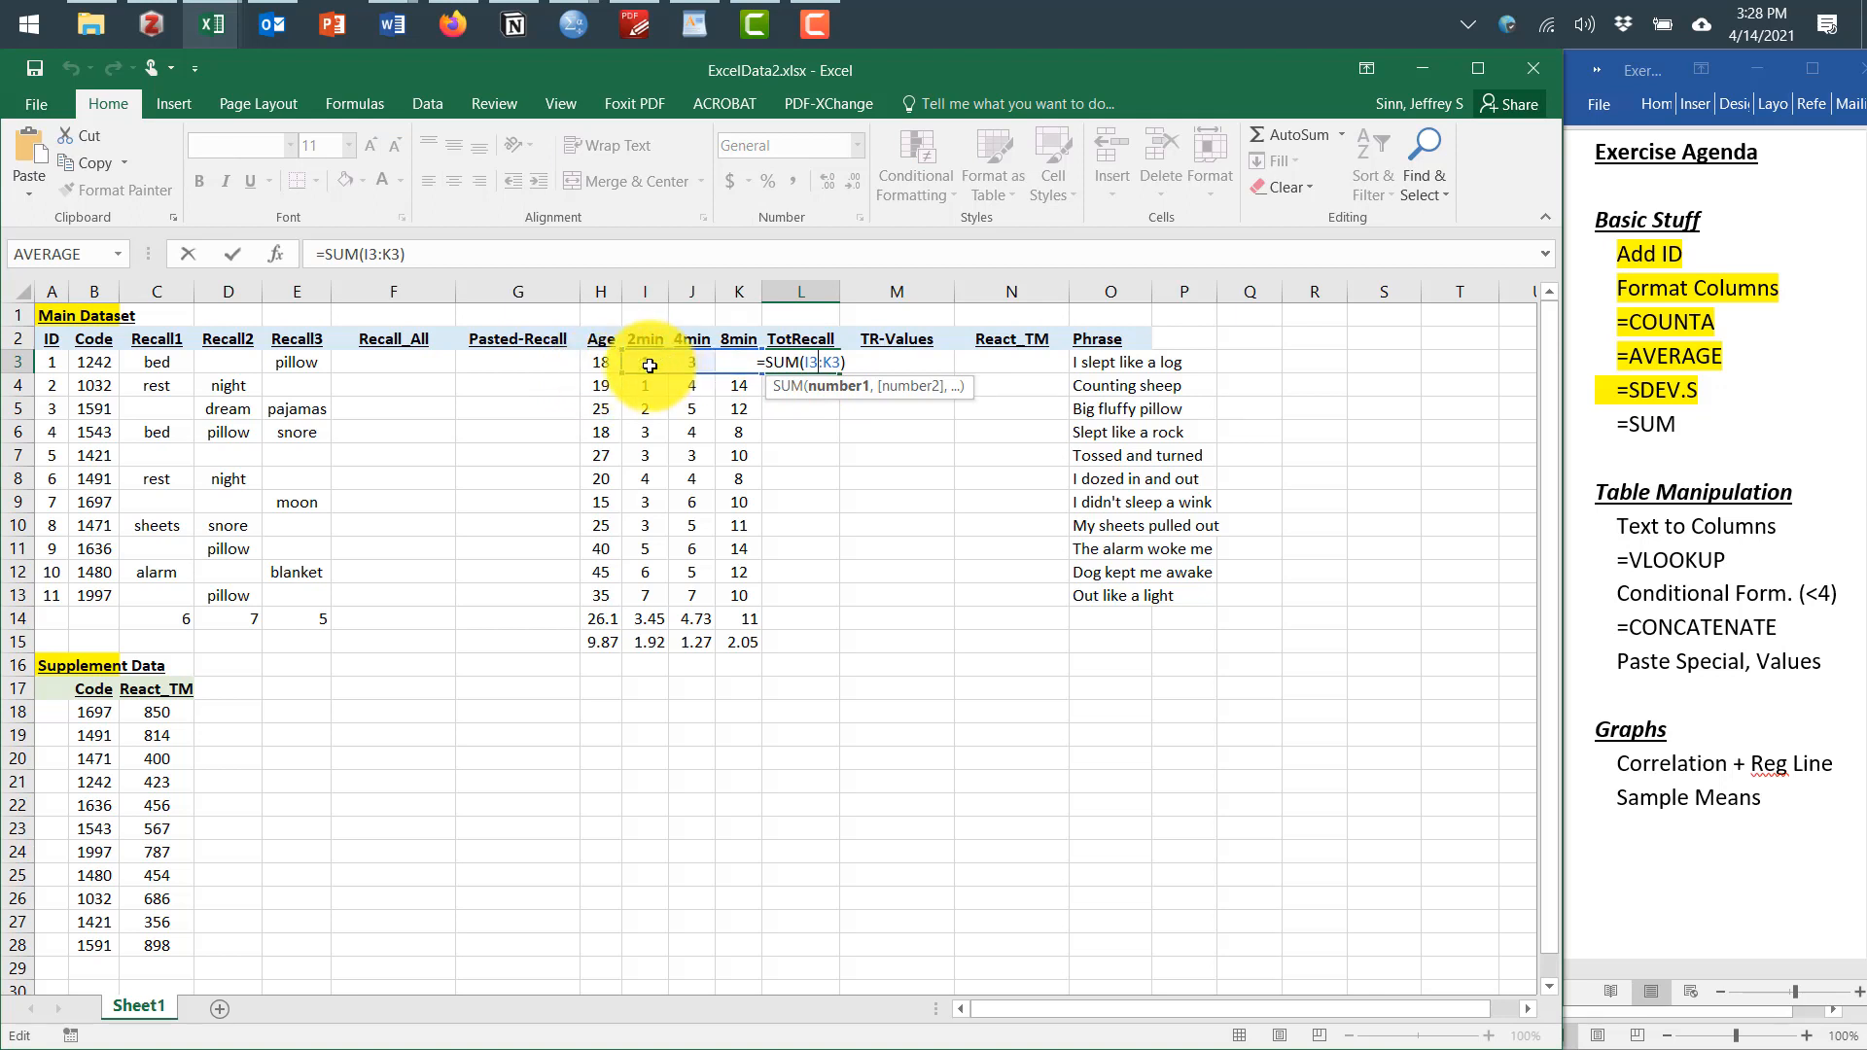
drag(646, 366, 737, 368)
click(798, 479)
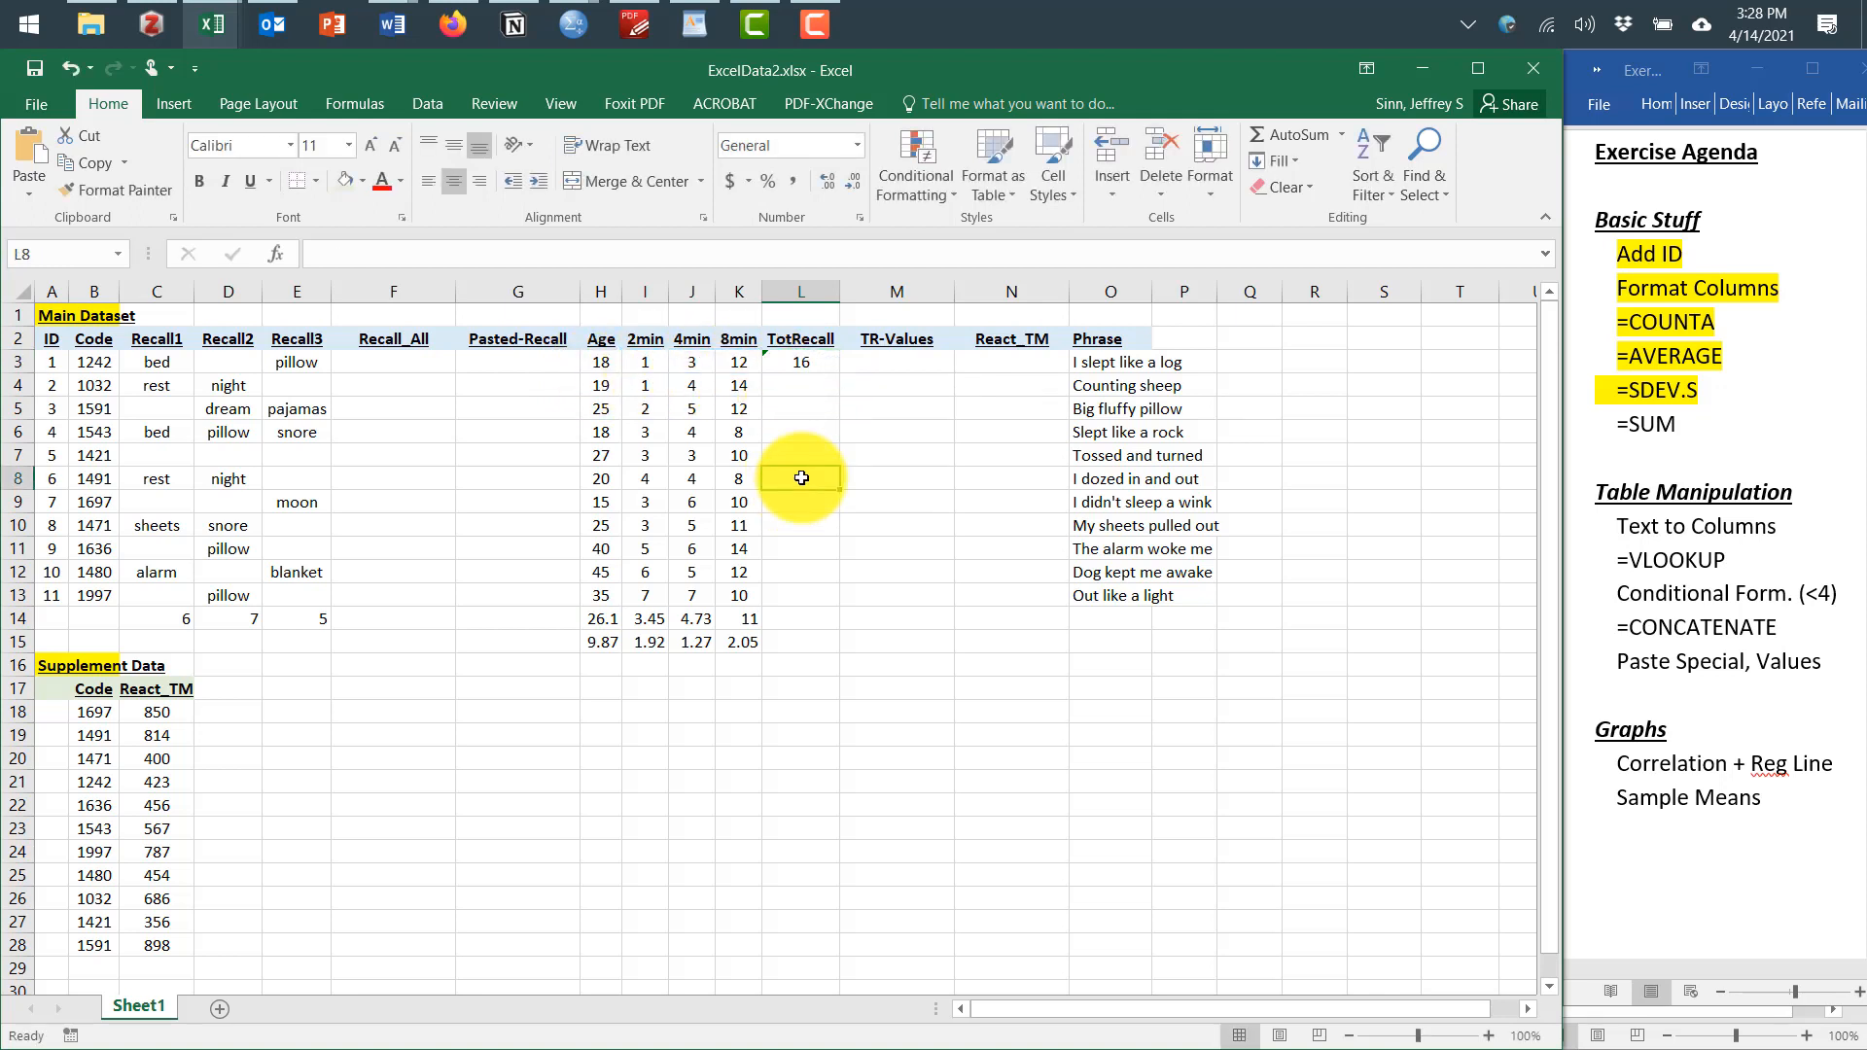
click(810, 361)
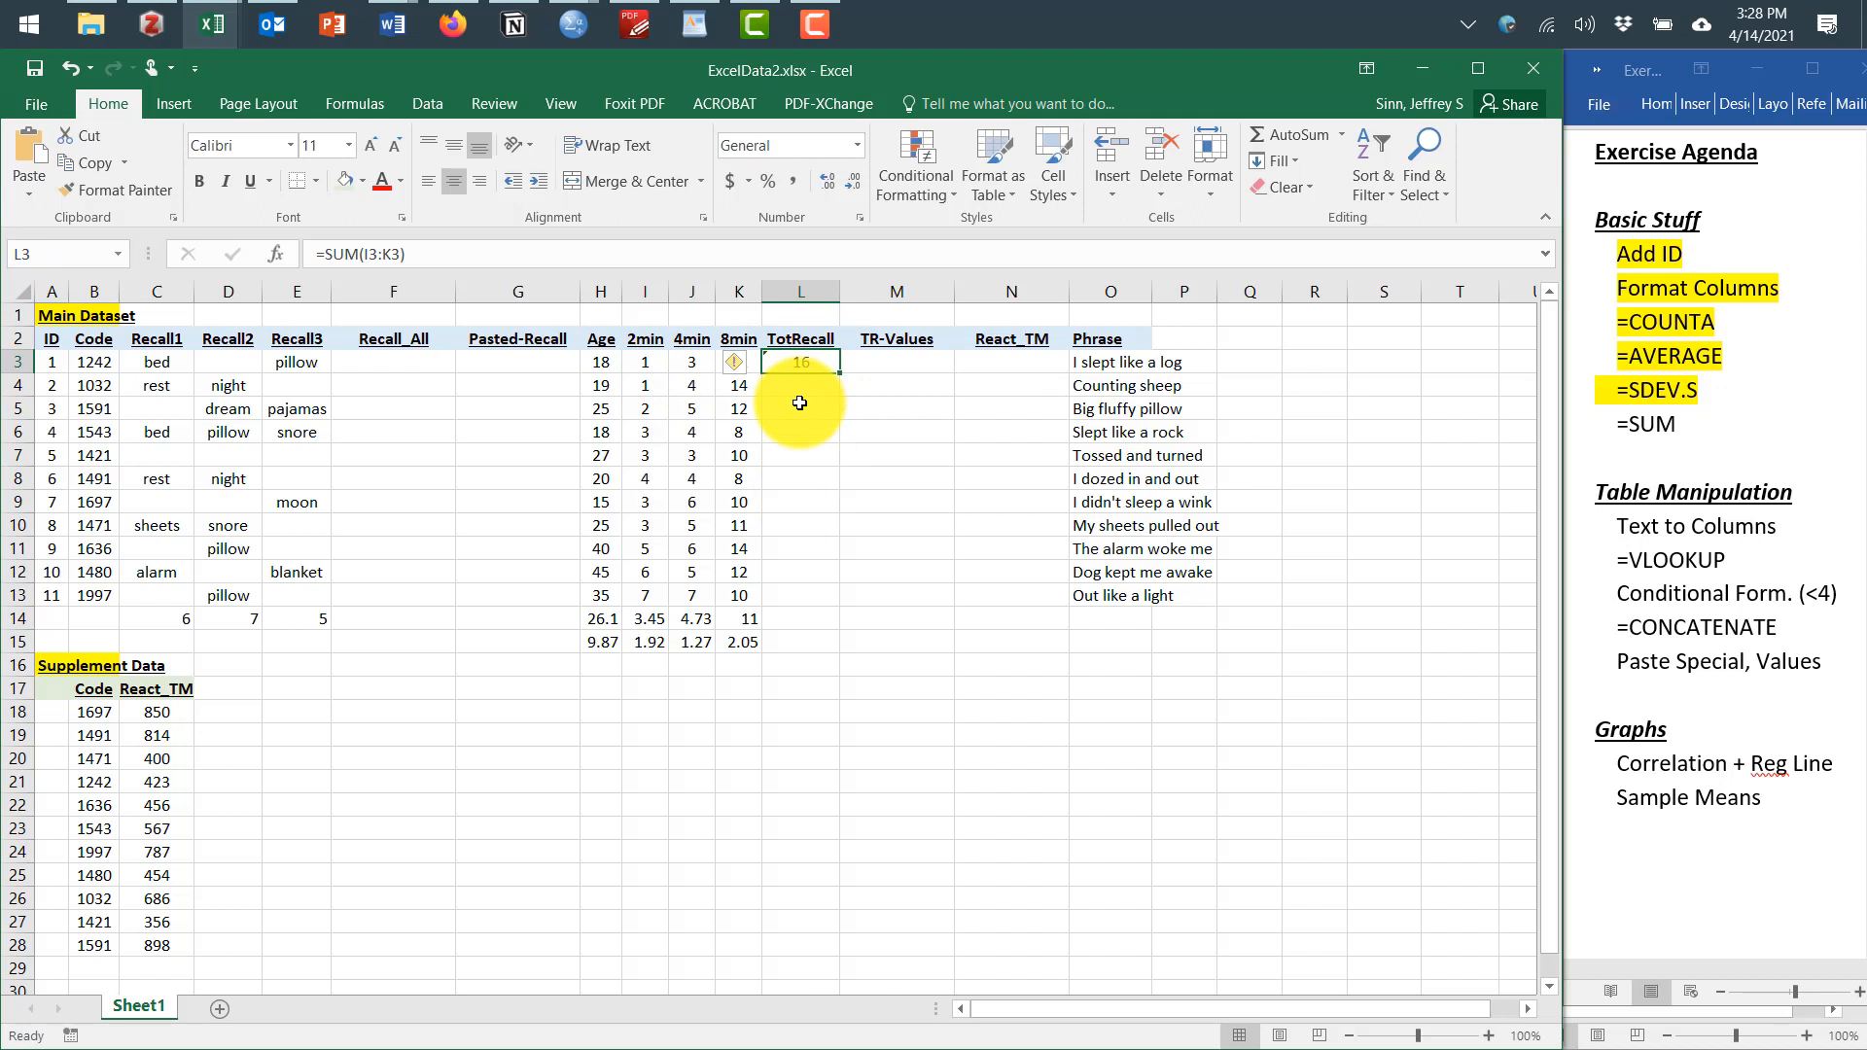
drag(840, 373, 827, 599)
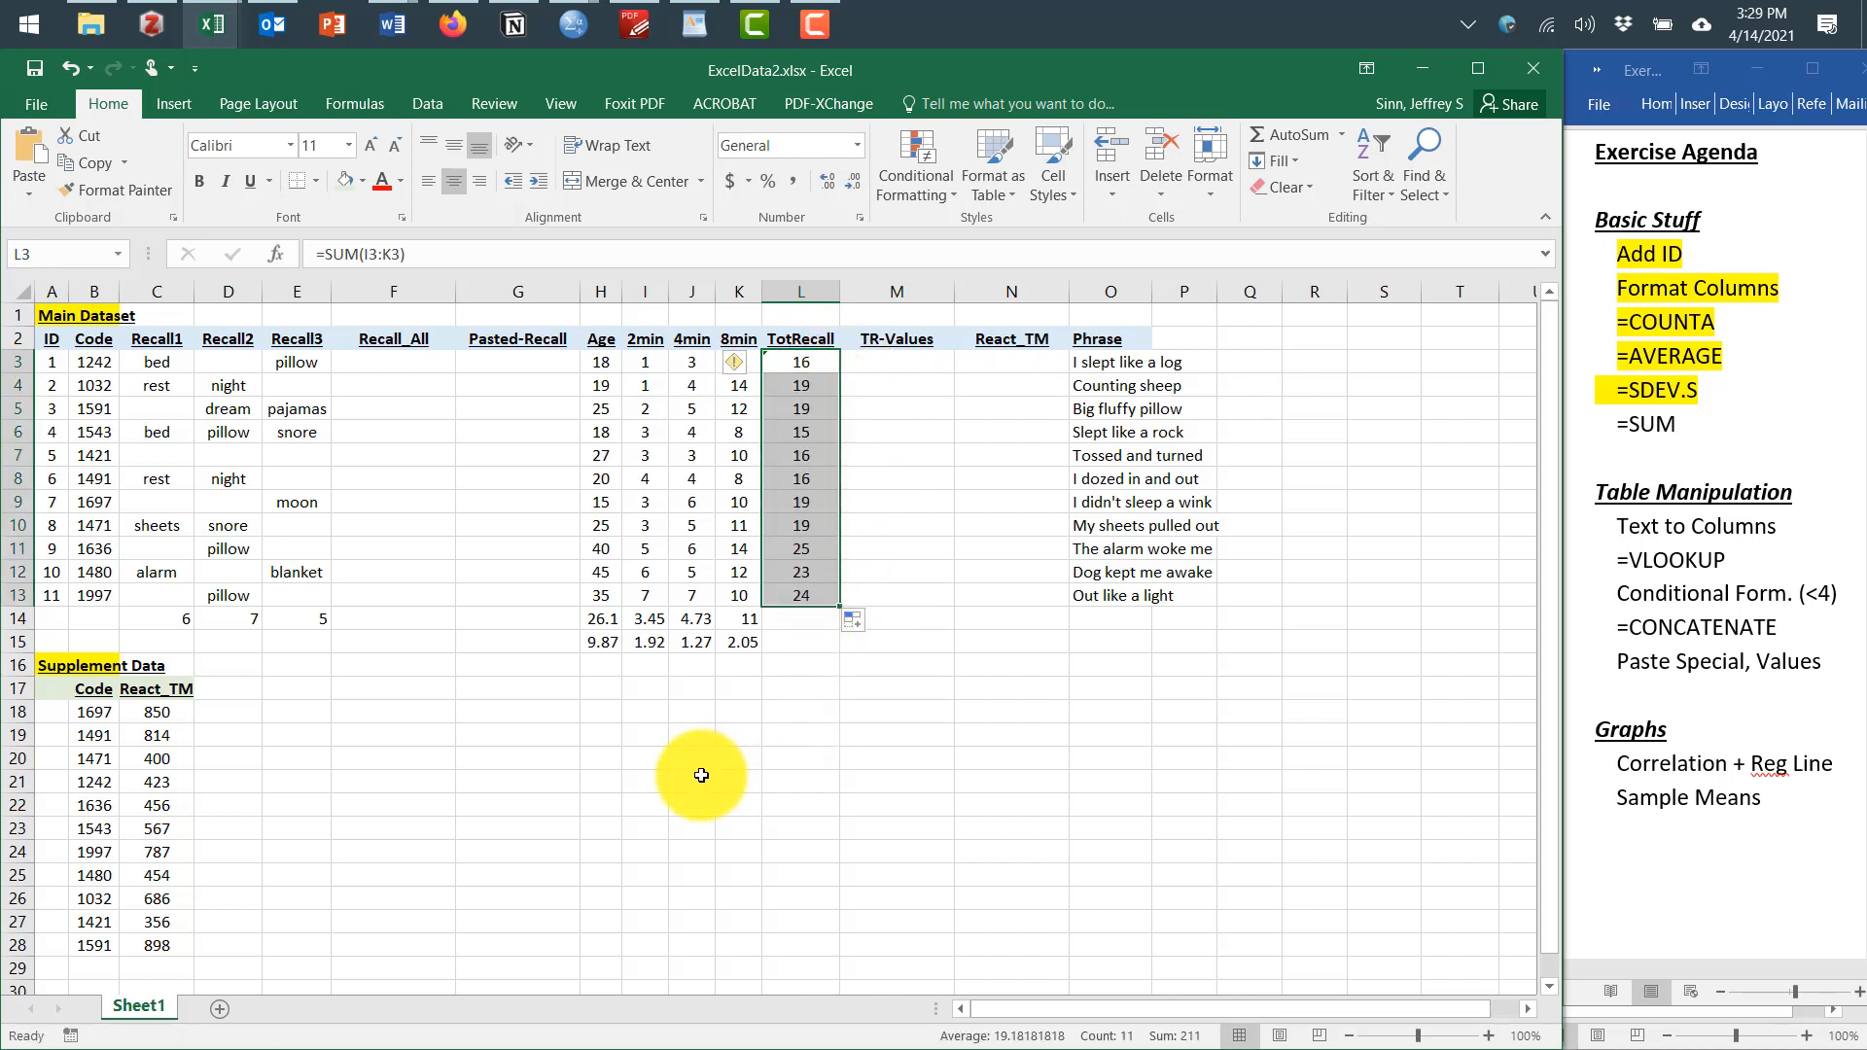
click(671, 764)
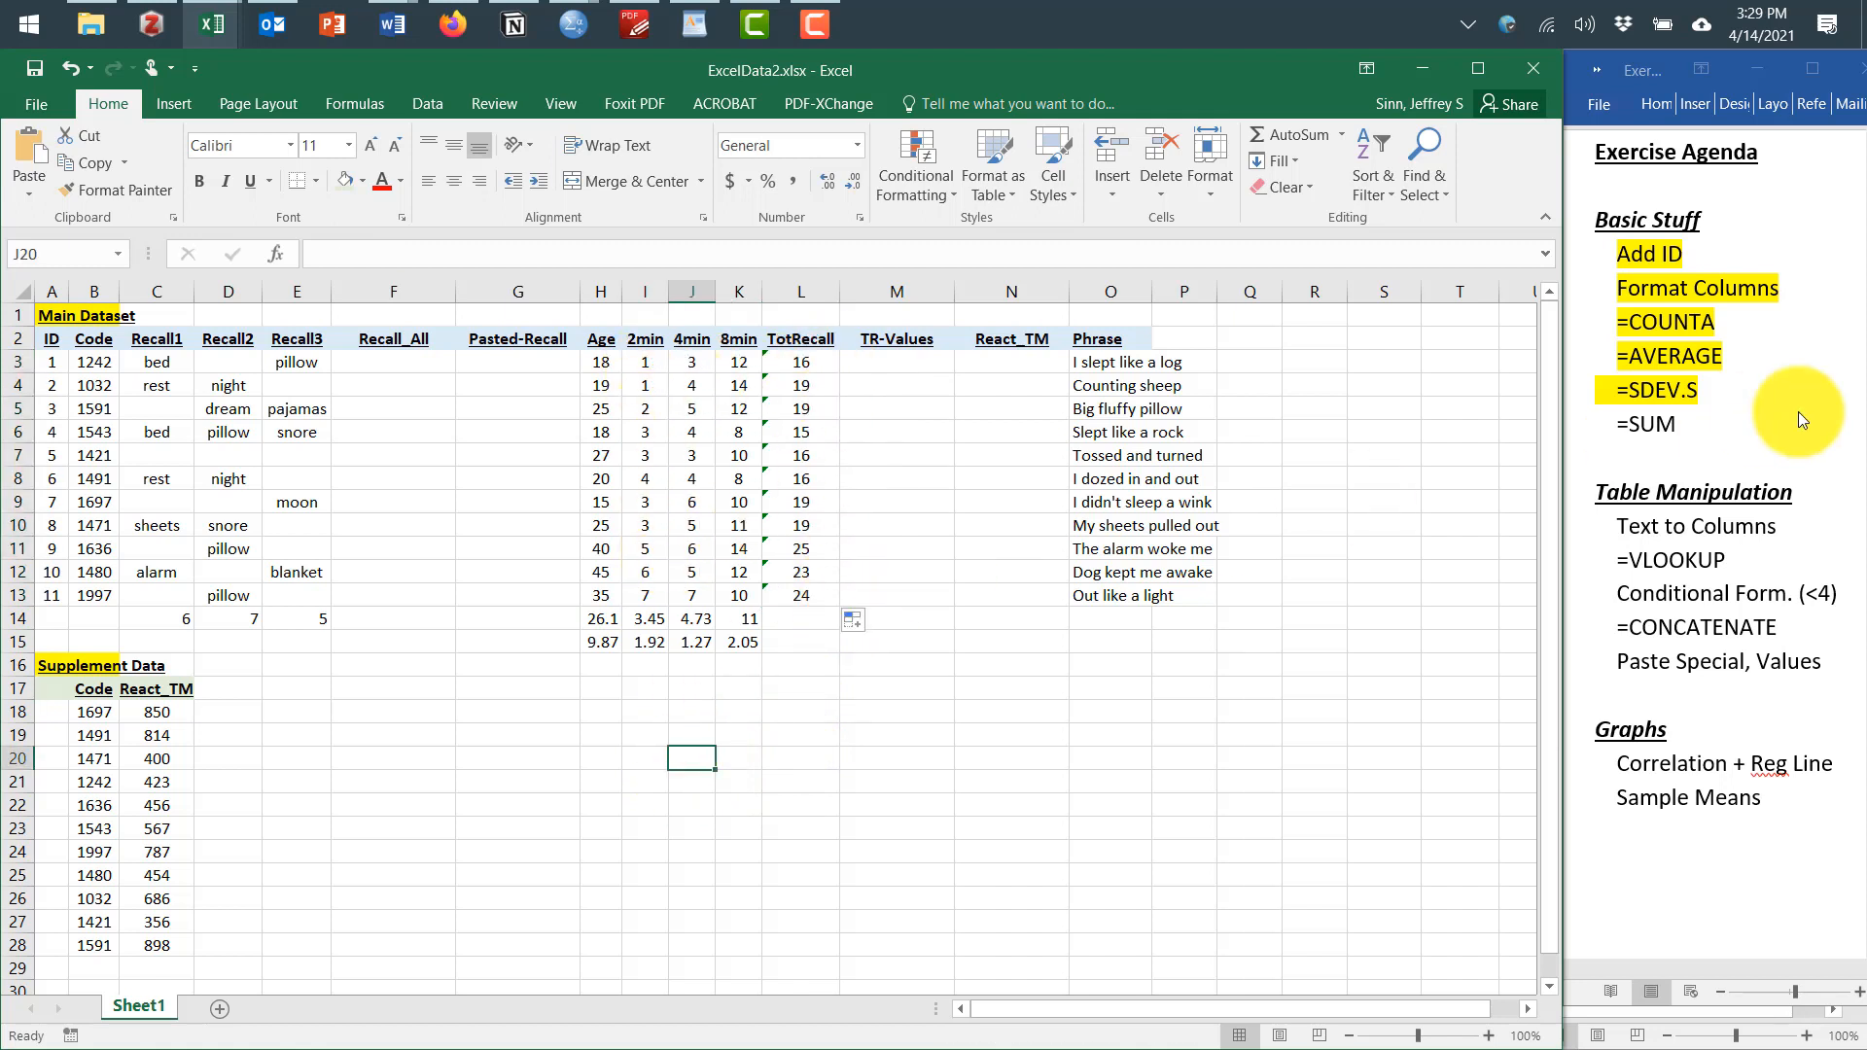
In the Word agenda, highlight the =SUM item and return to the spreadsheet
drag(1688, 423, 1621, 430)
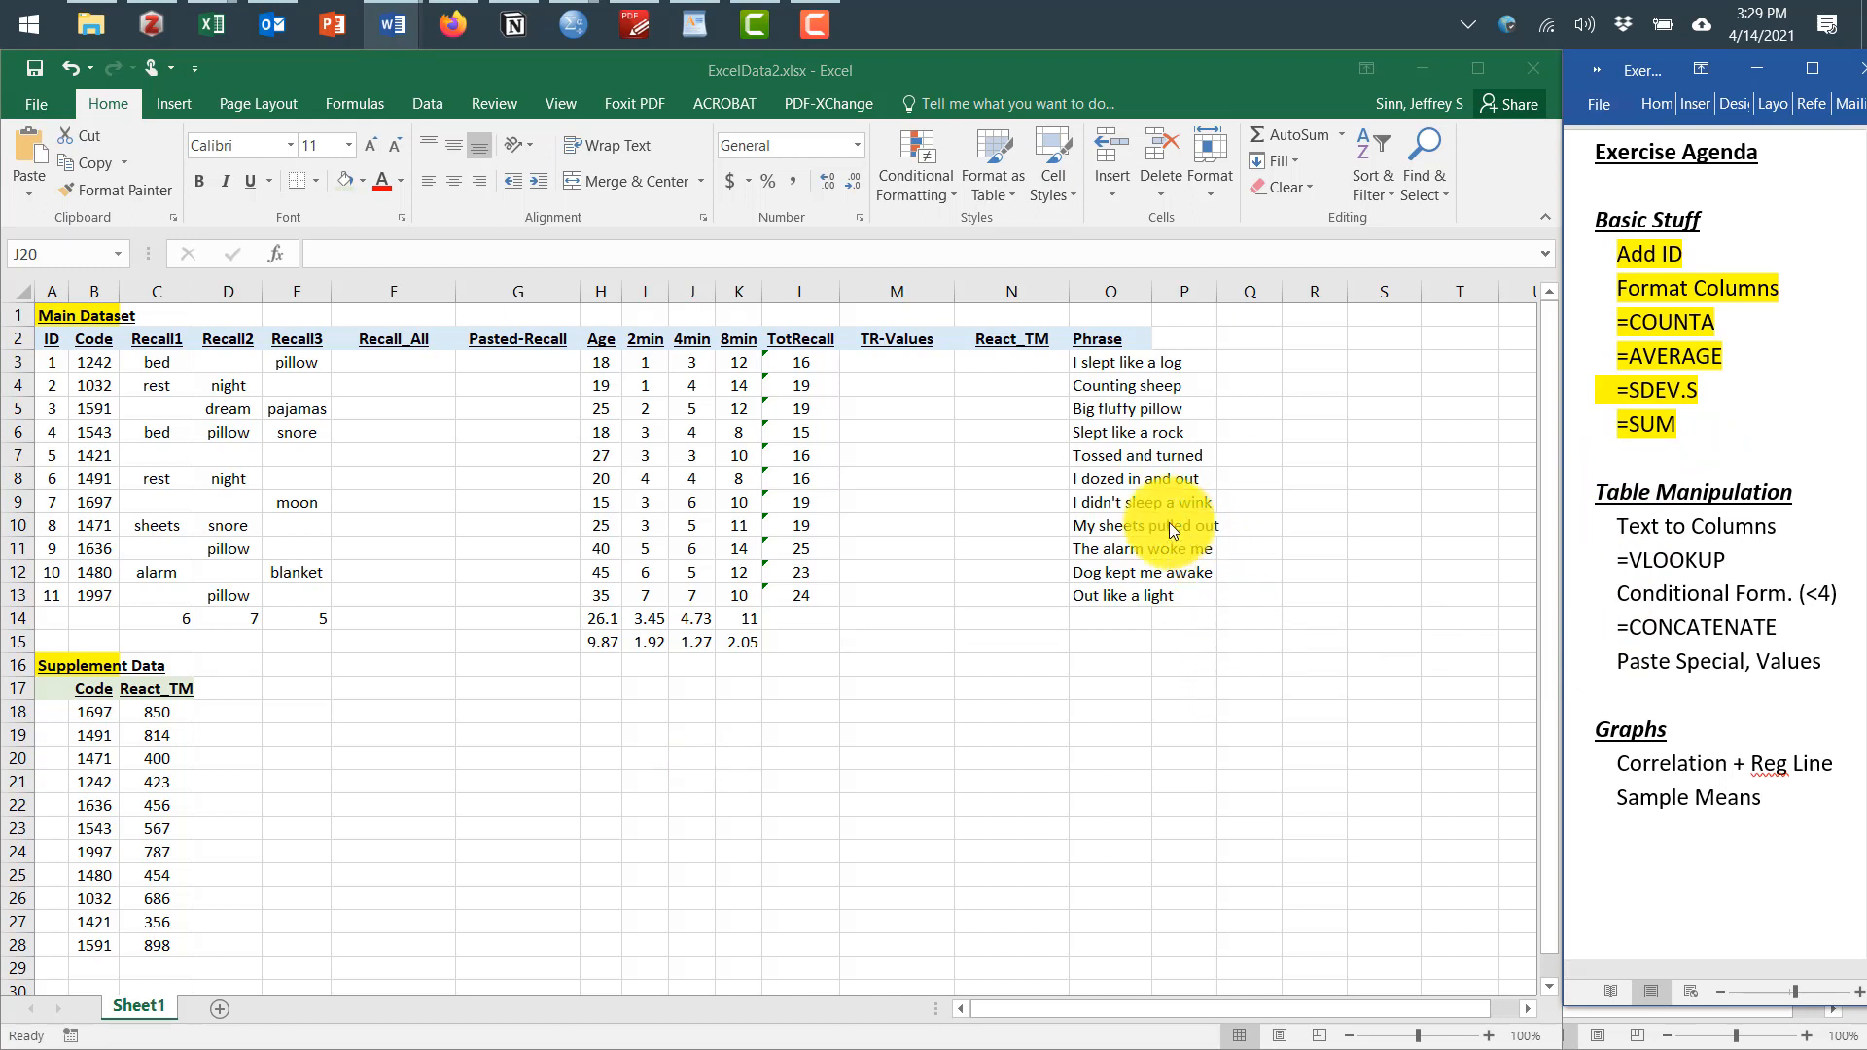
click(1084, 364)
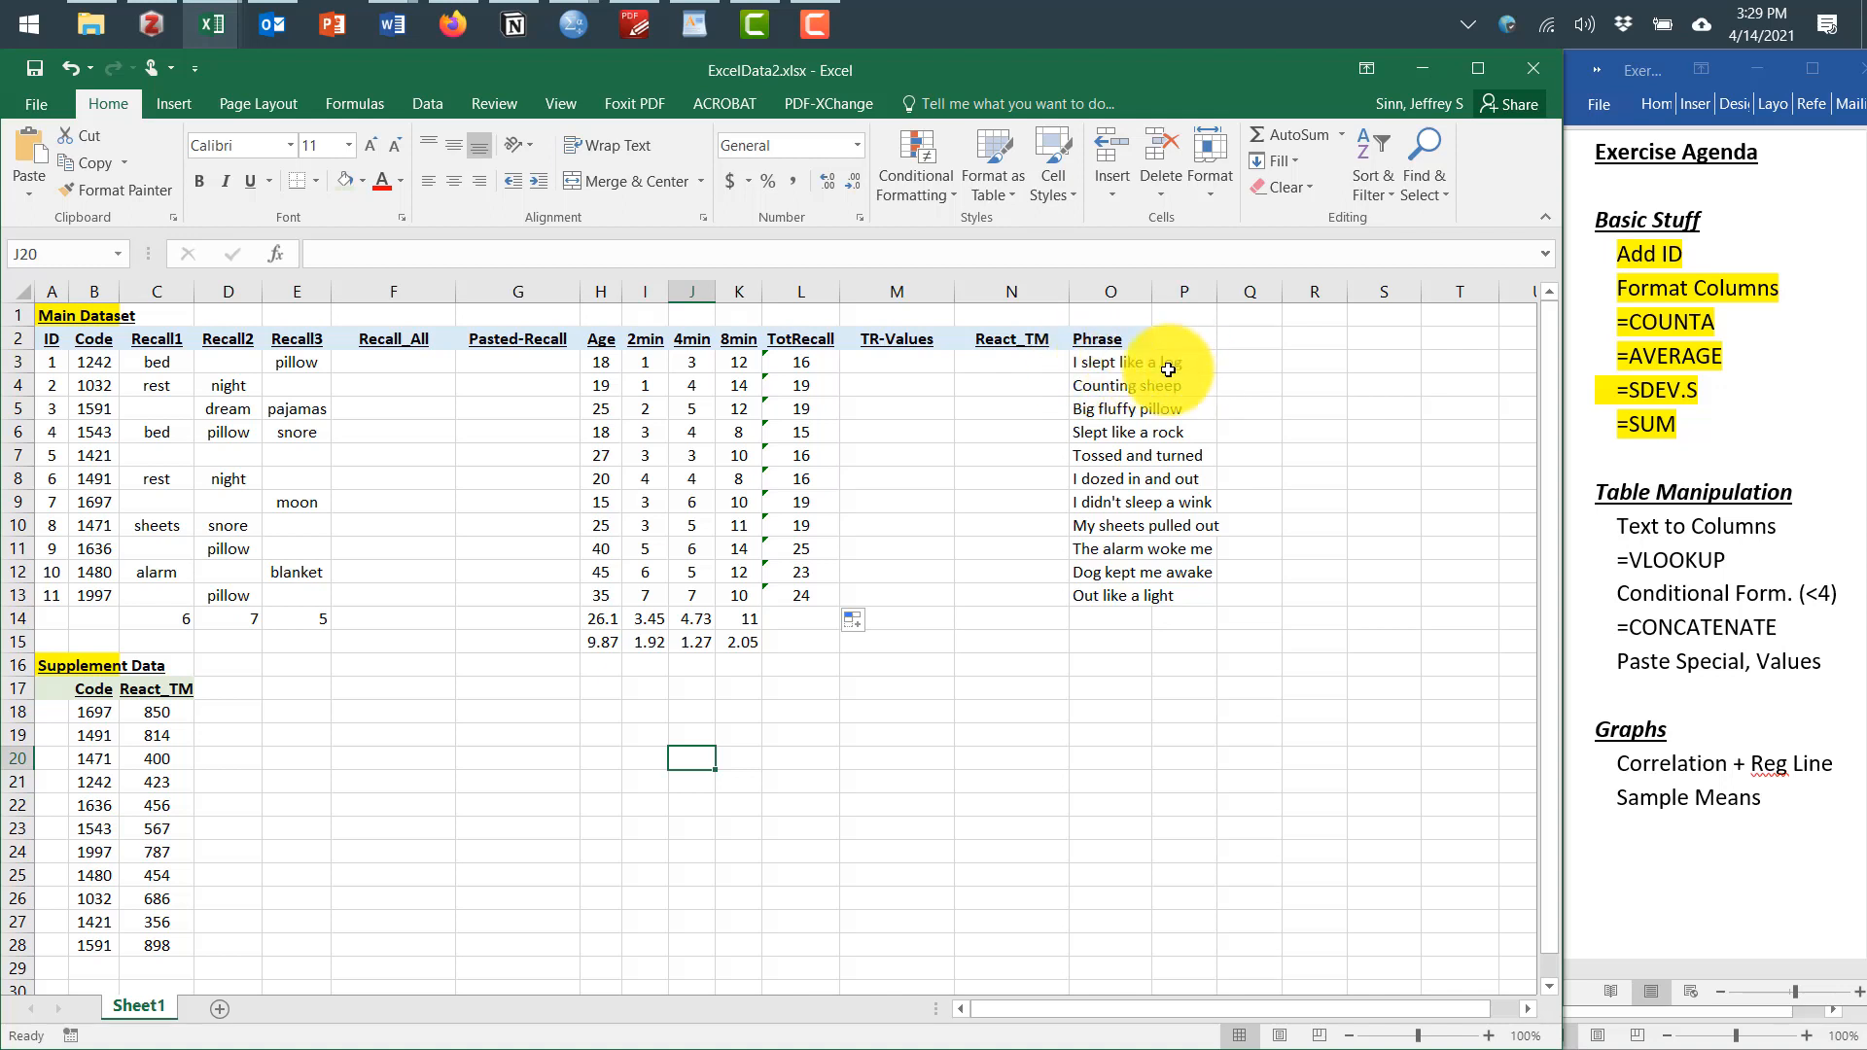
Split the Phrase entries O3:O13 into separate word columns with Text to Columns, delimited by space only
click(1087, 368)
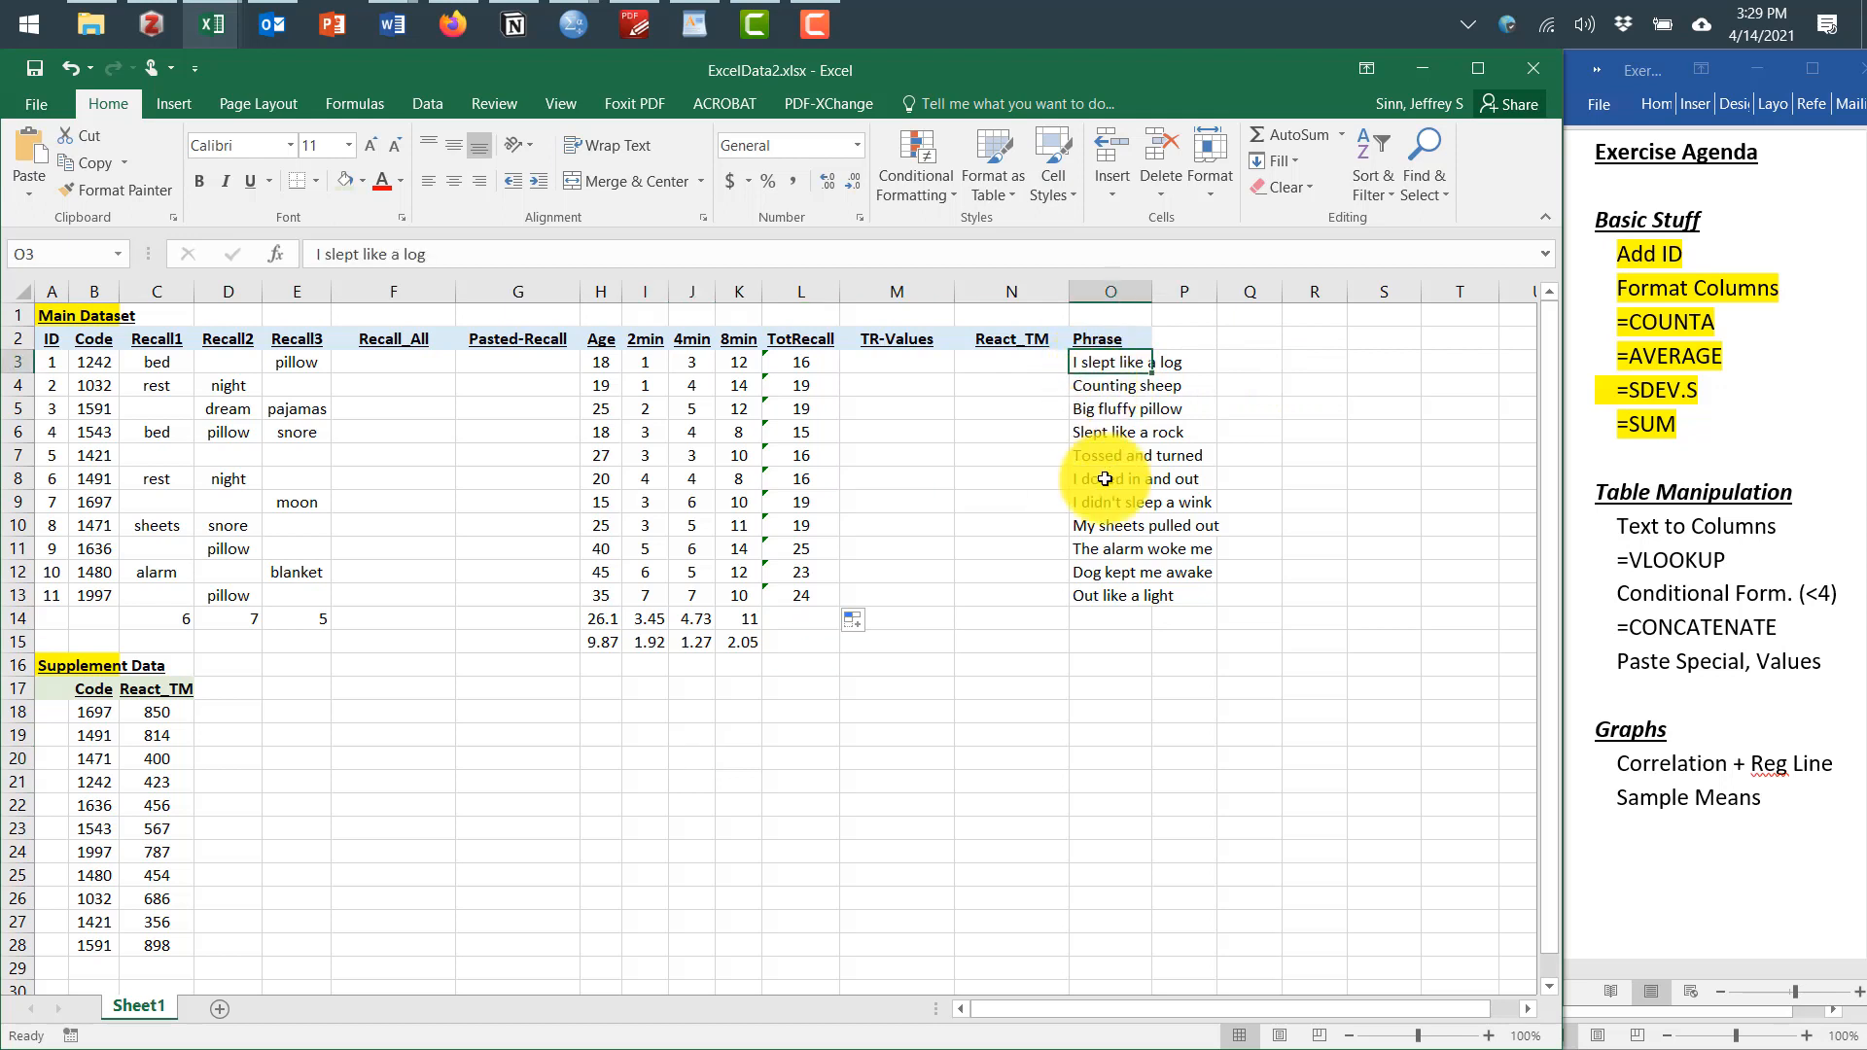
shift+click(1112, 603)
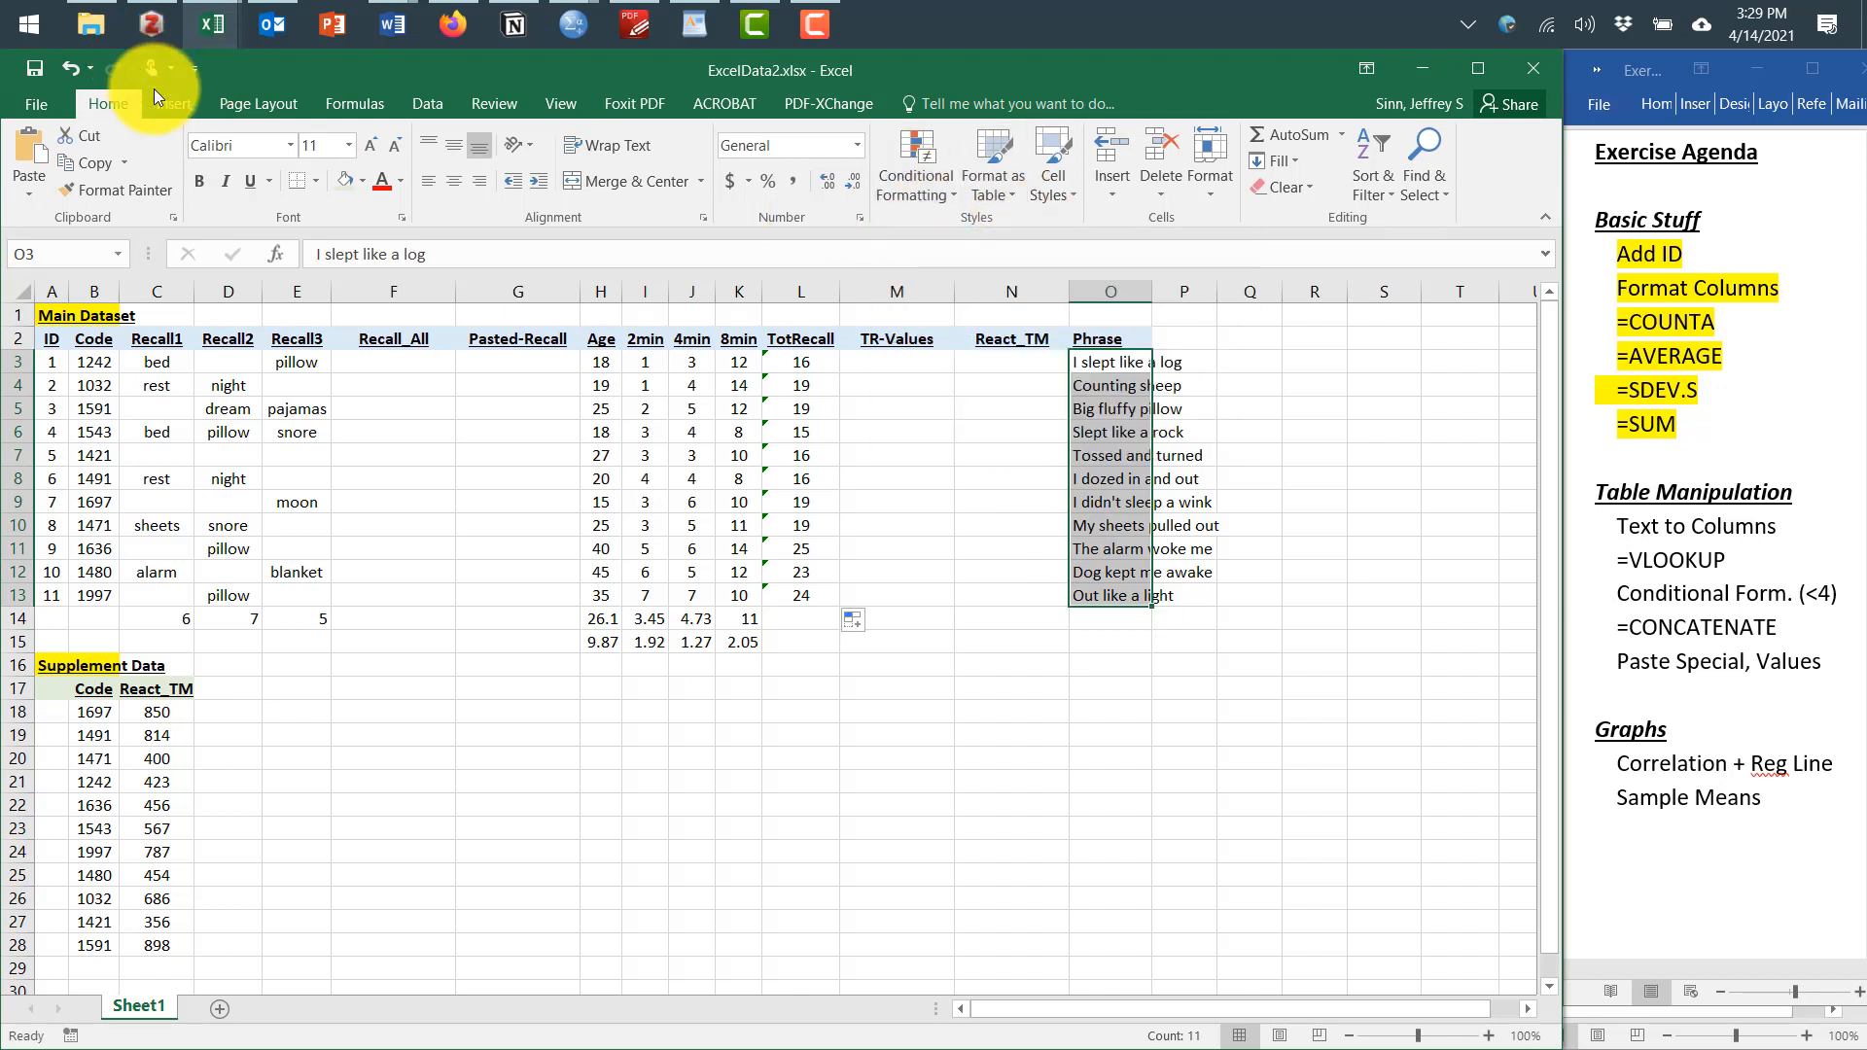
click(420, 103)
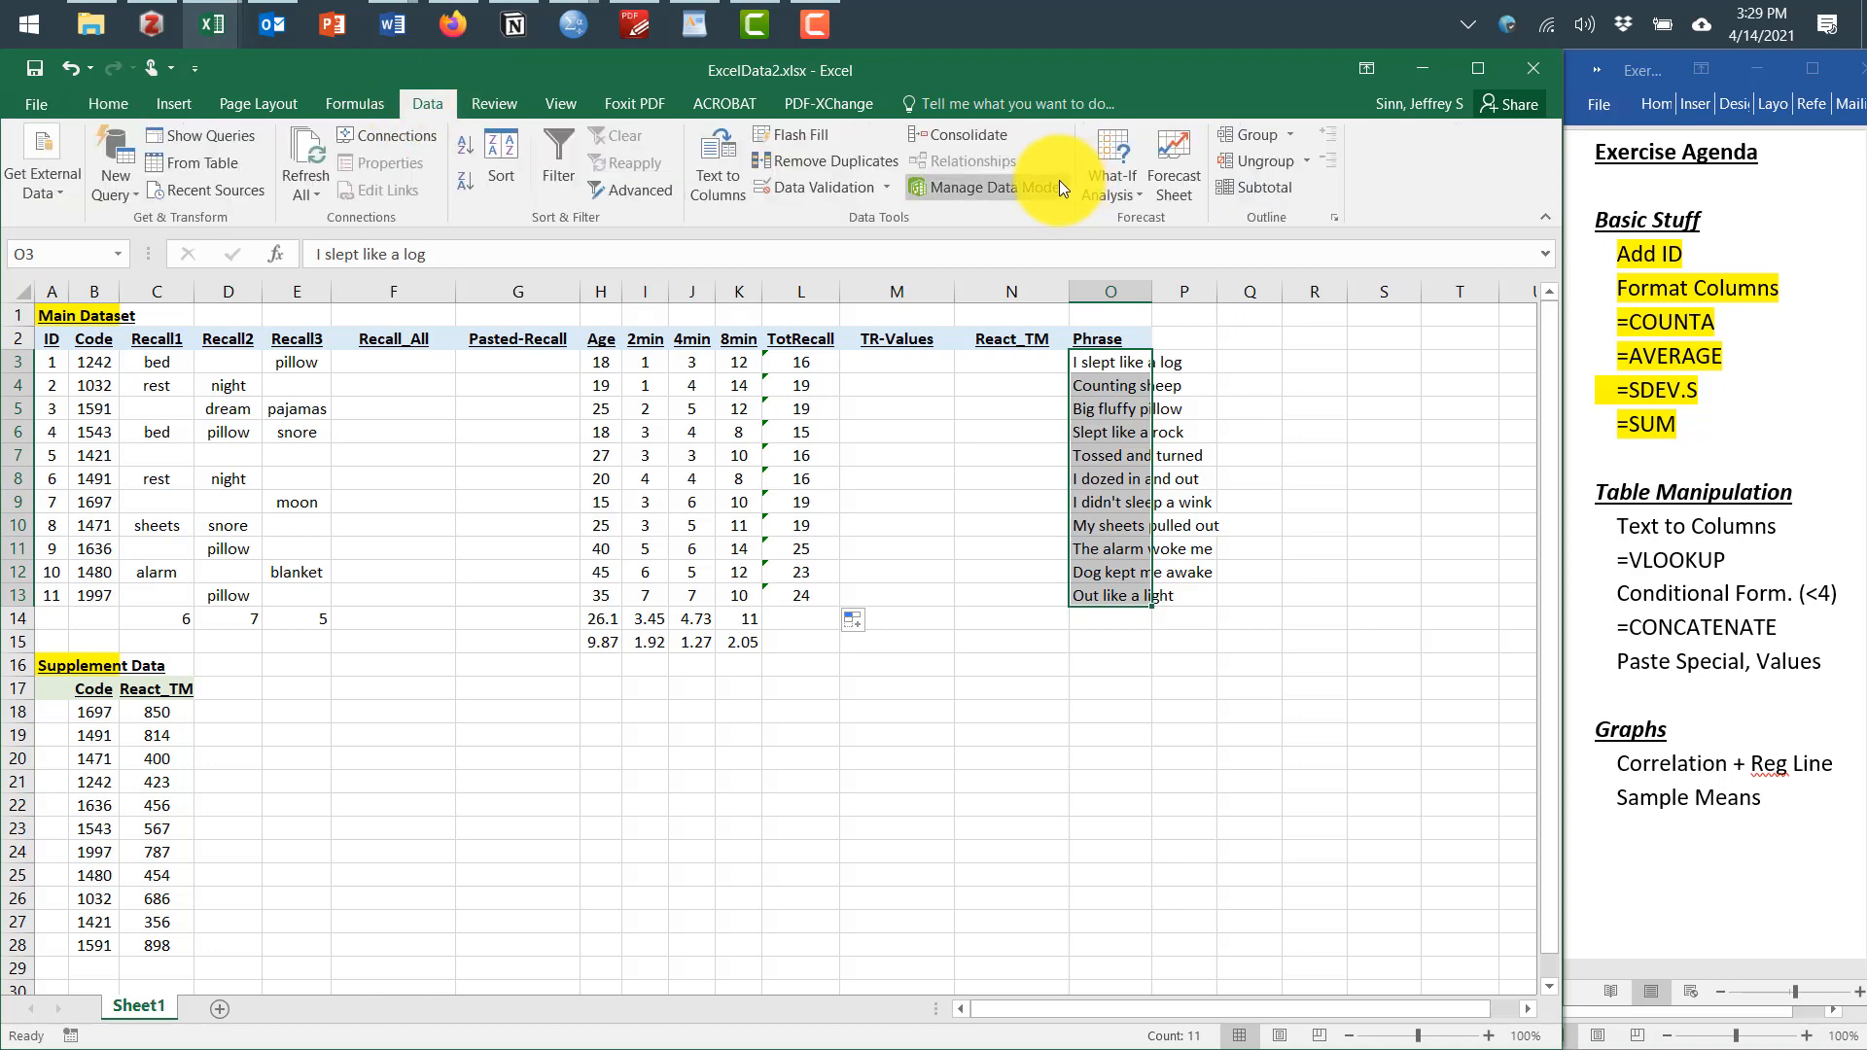
click(710, 172)
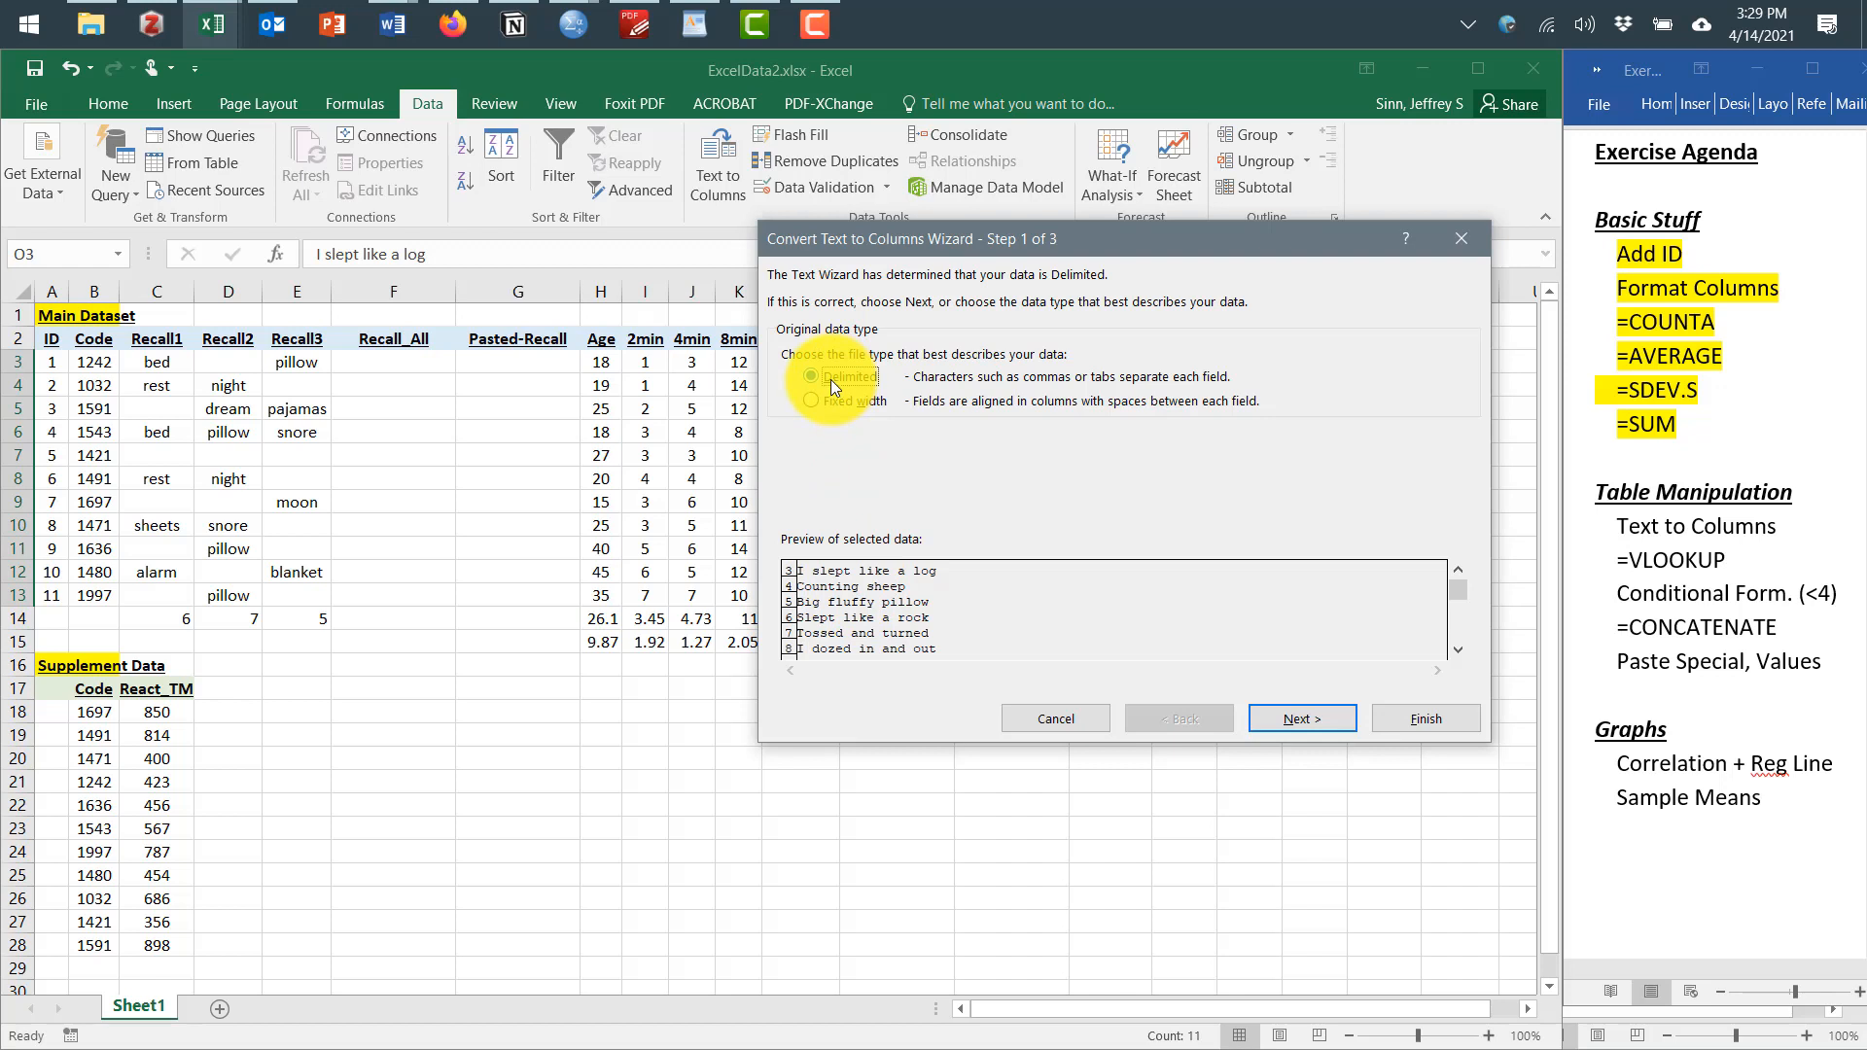
click(1280, 721)
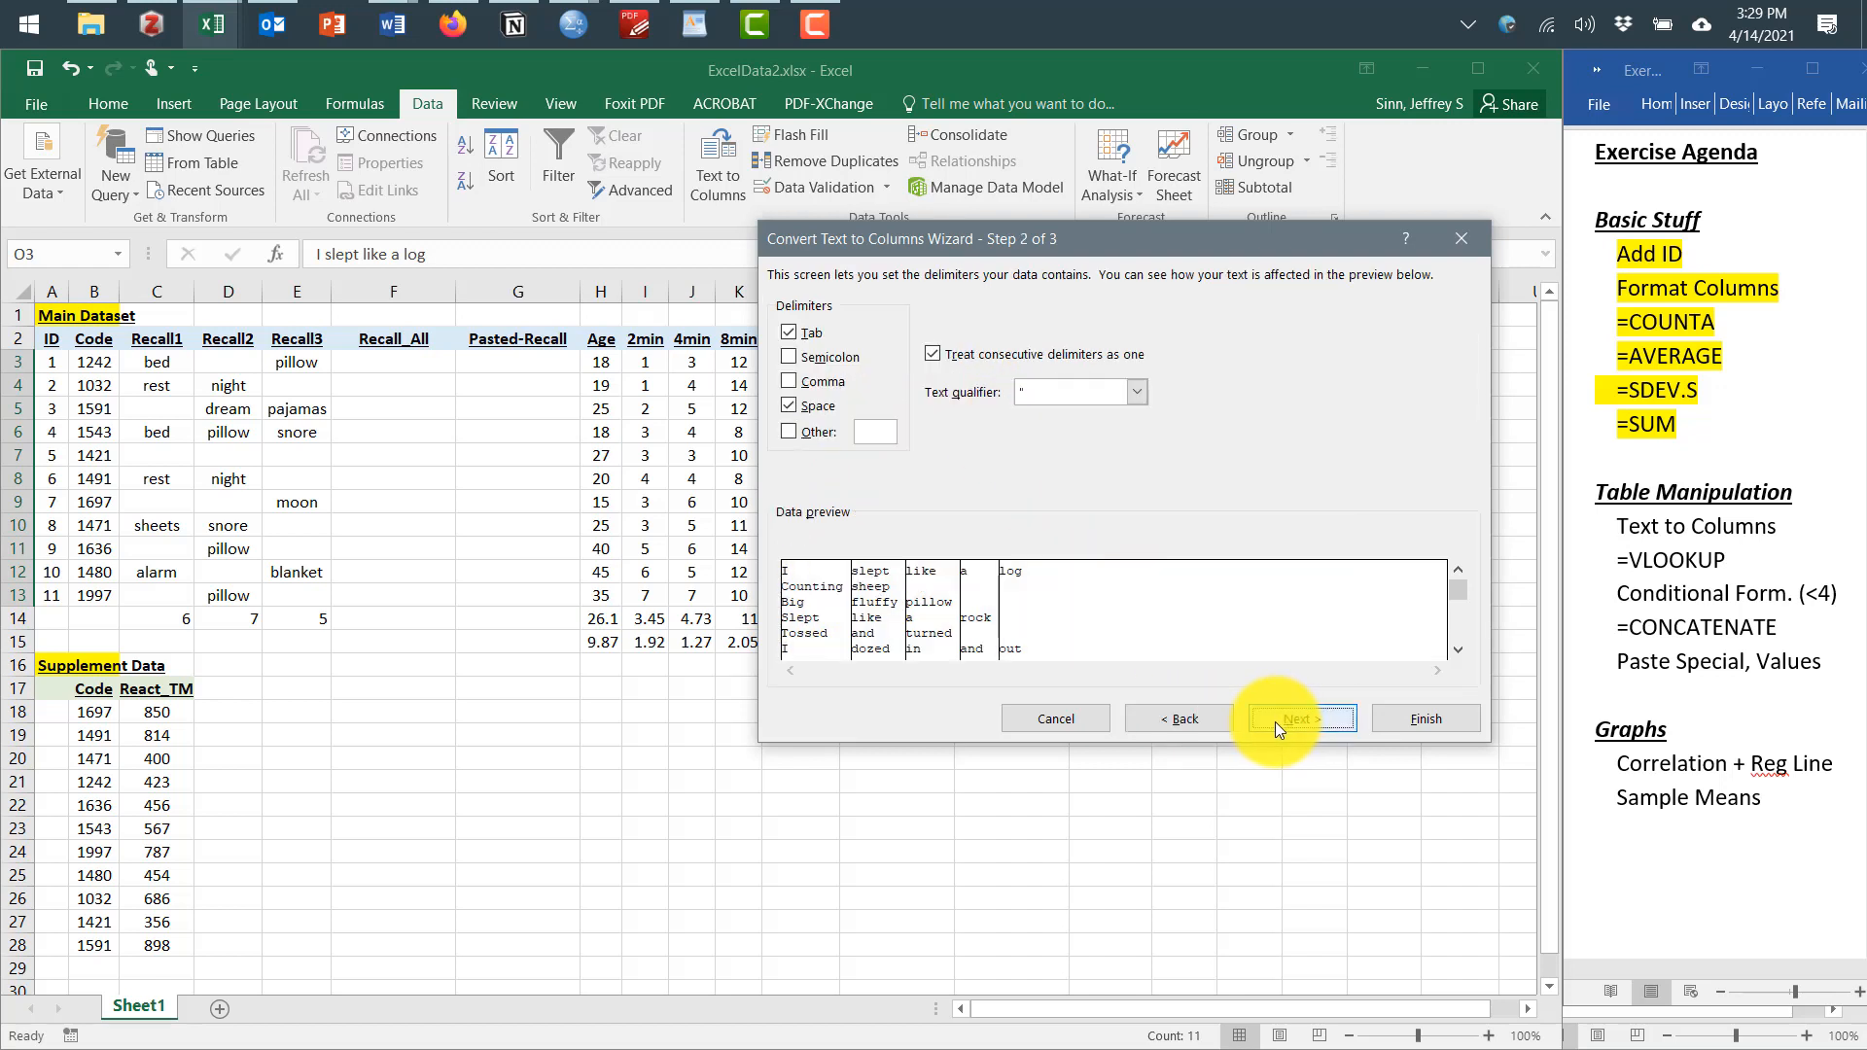
click(786, 335)
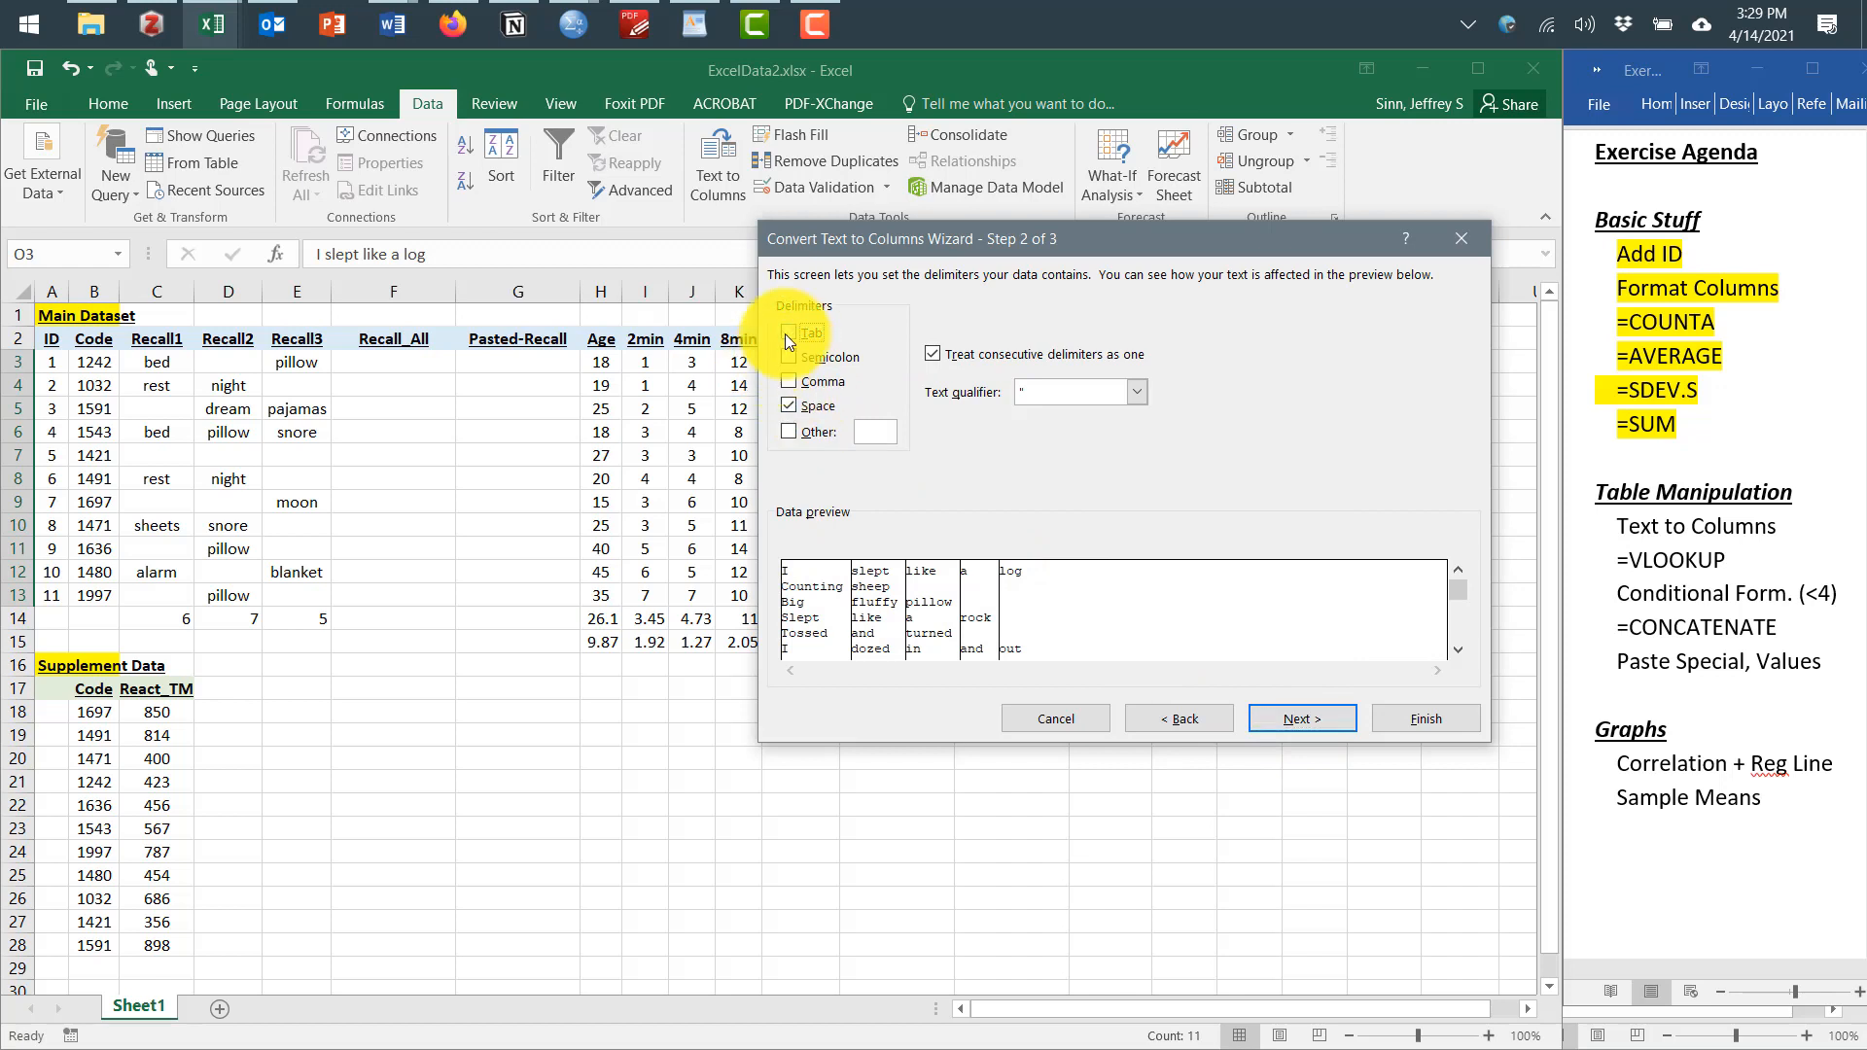
click(789, 405)
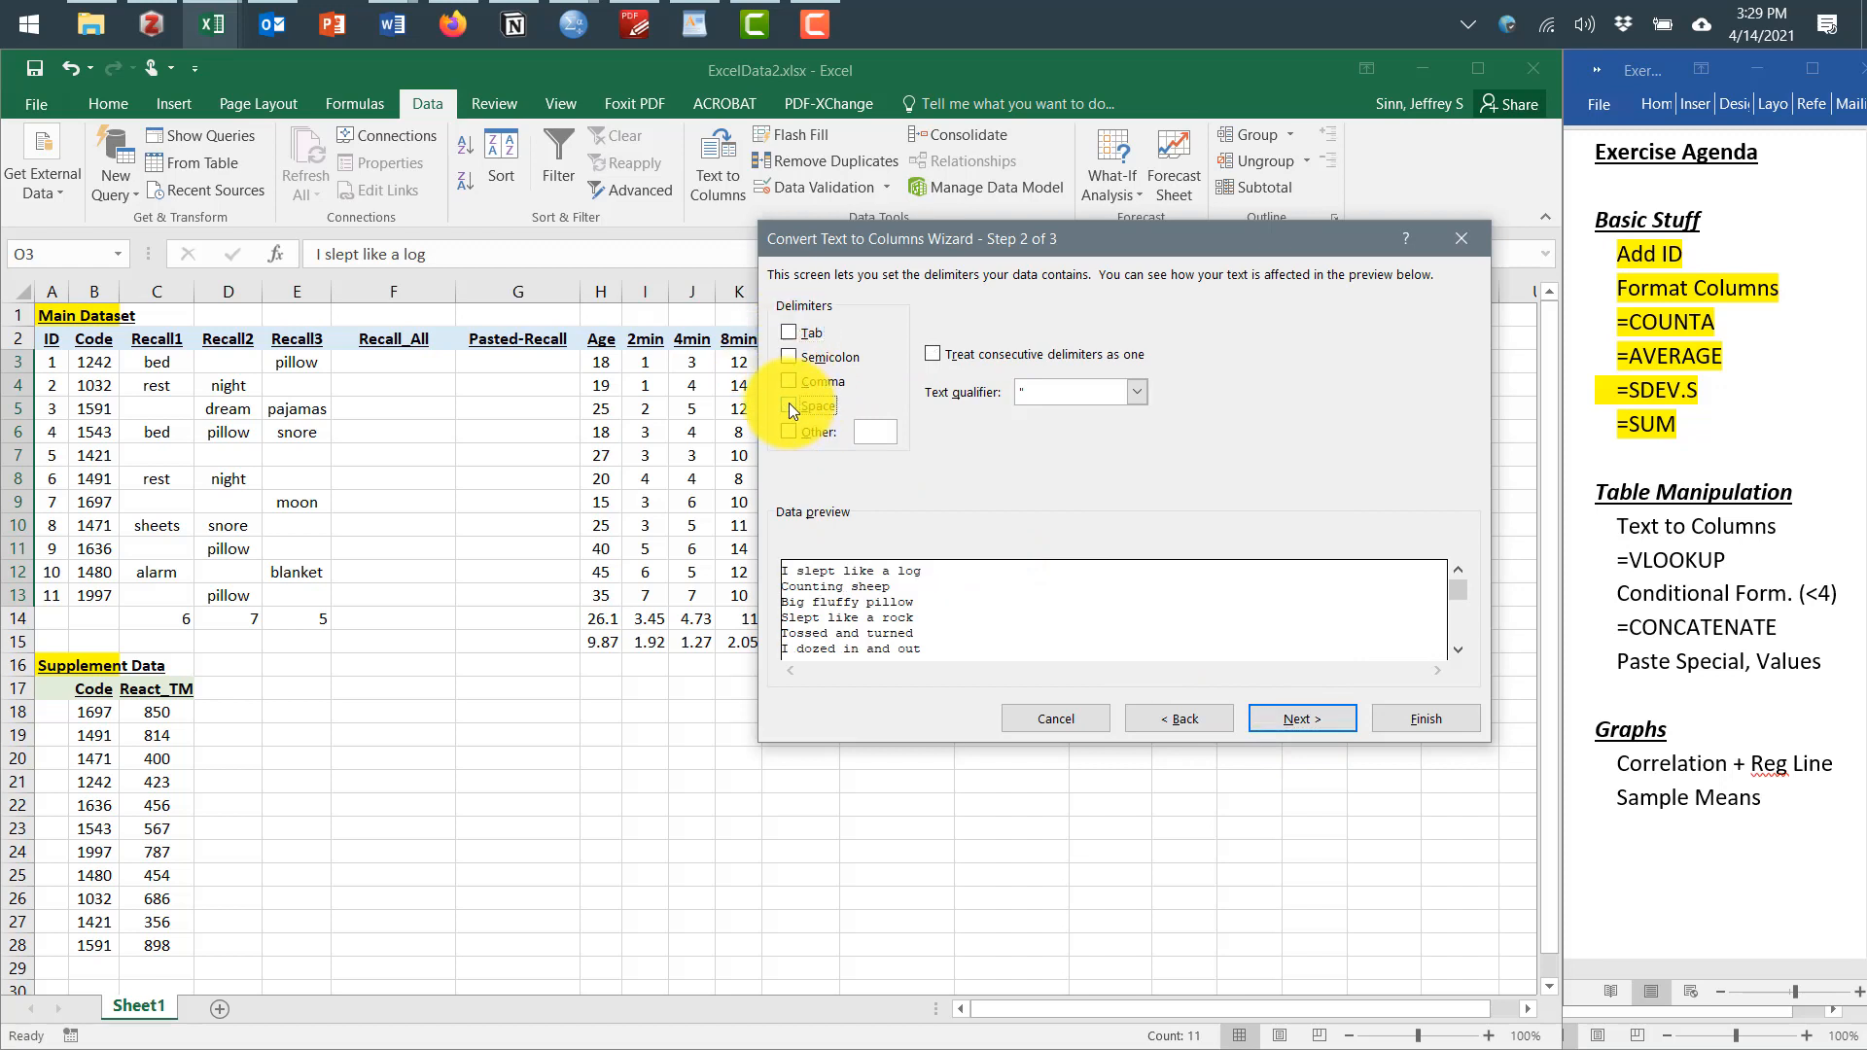
click(789, 402)
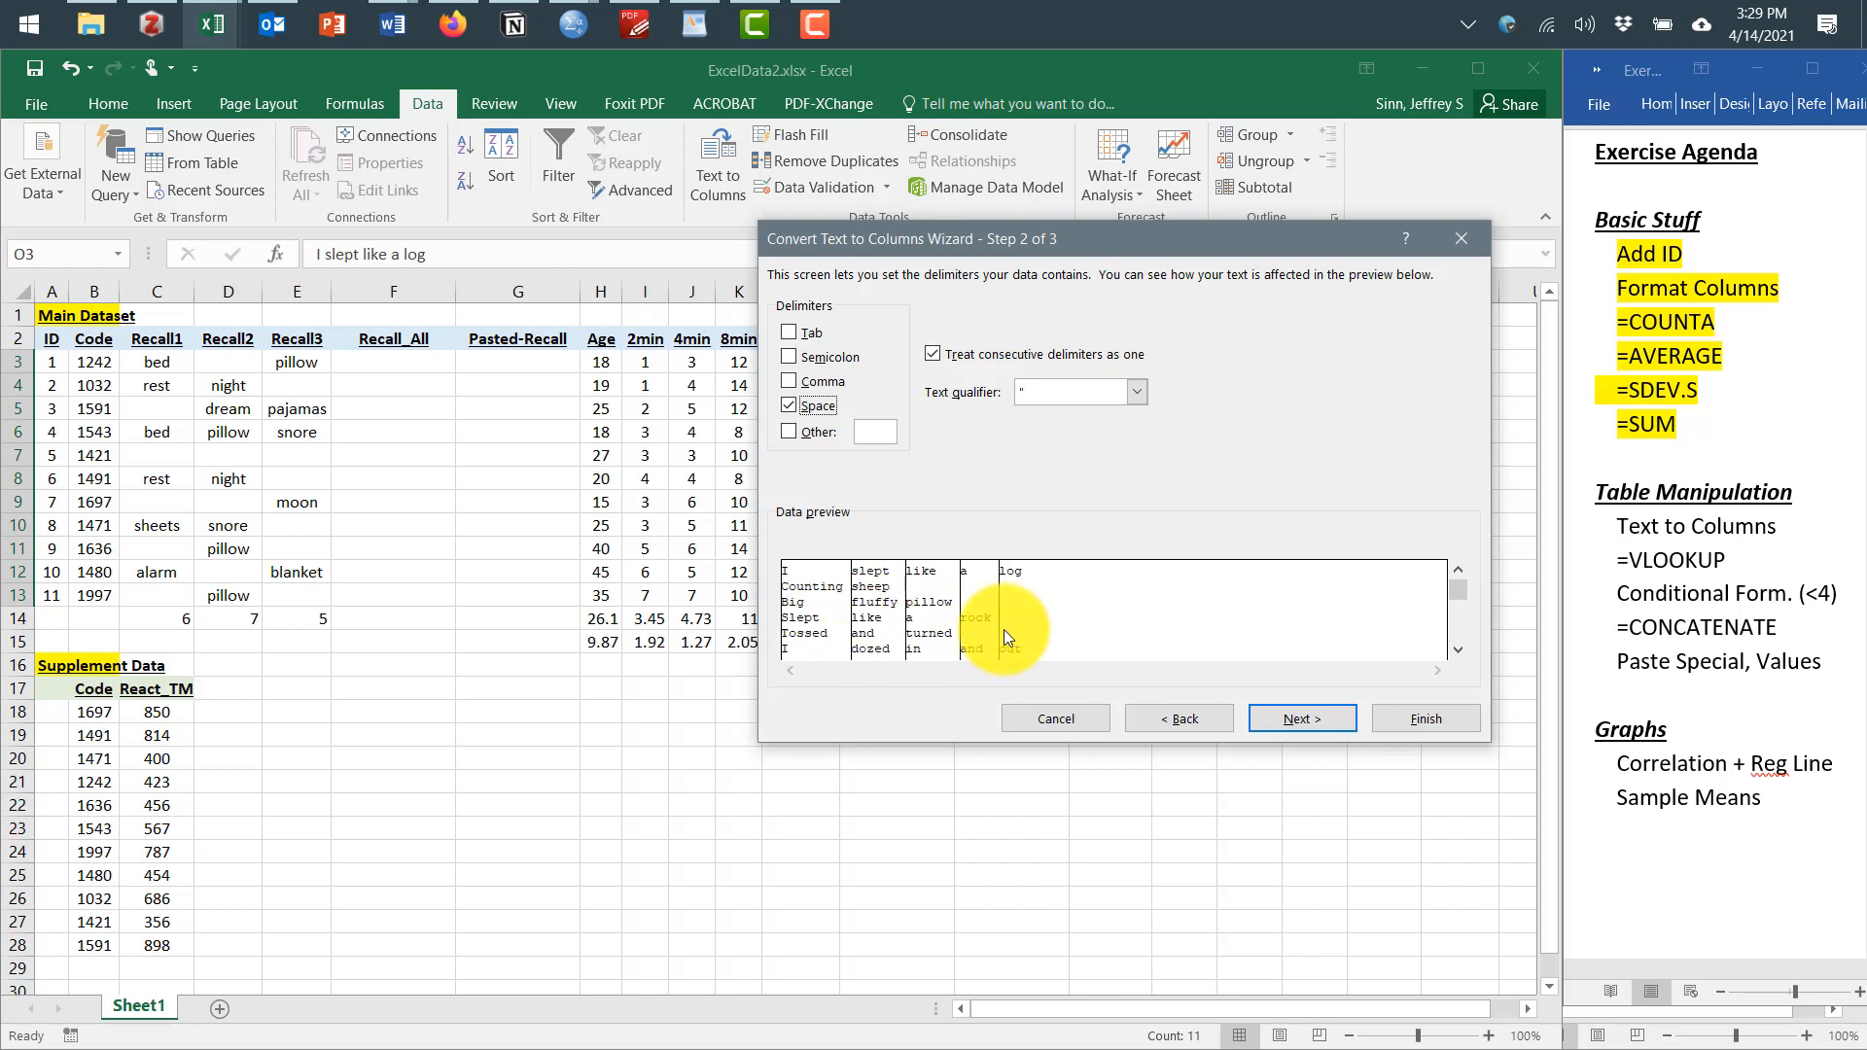
click(1280, 718)
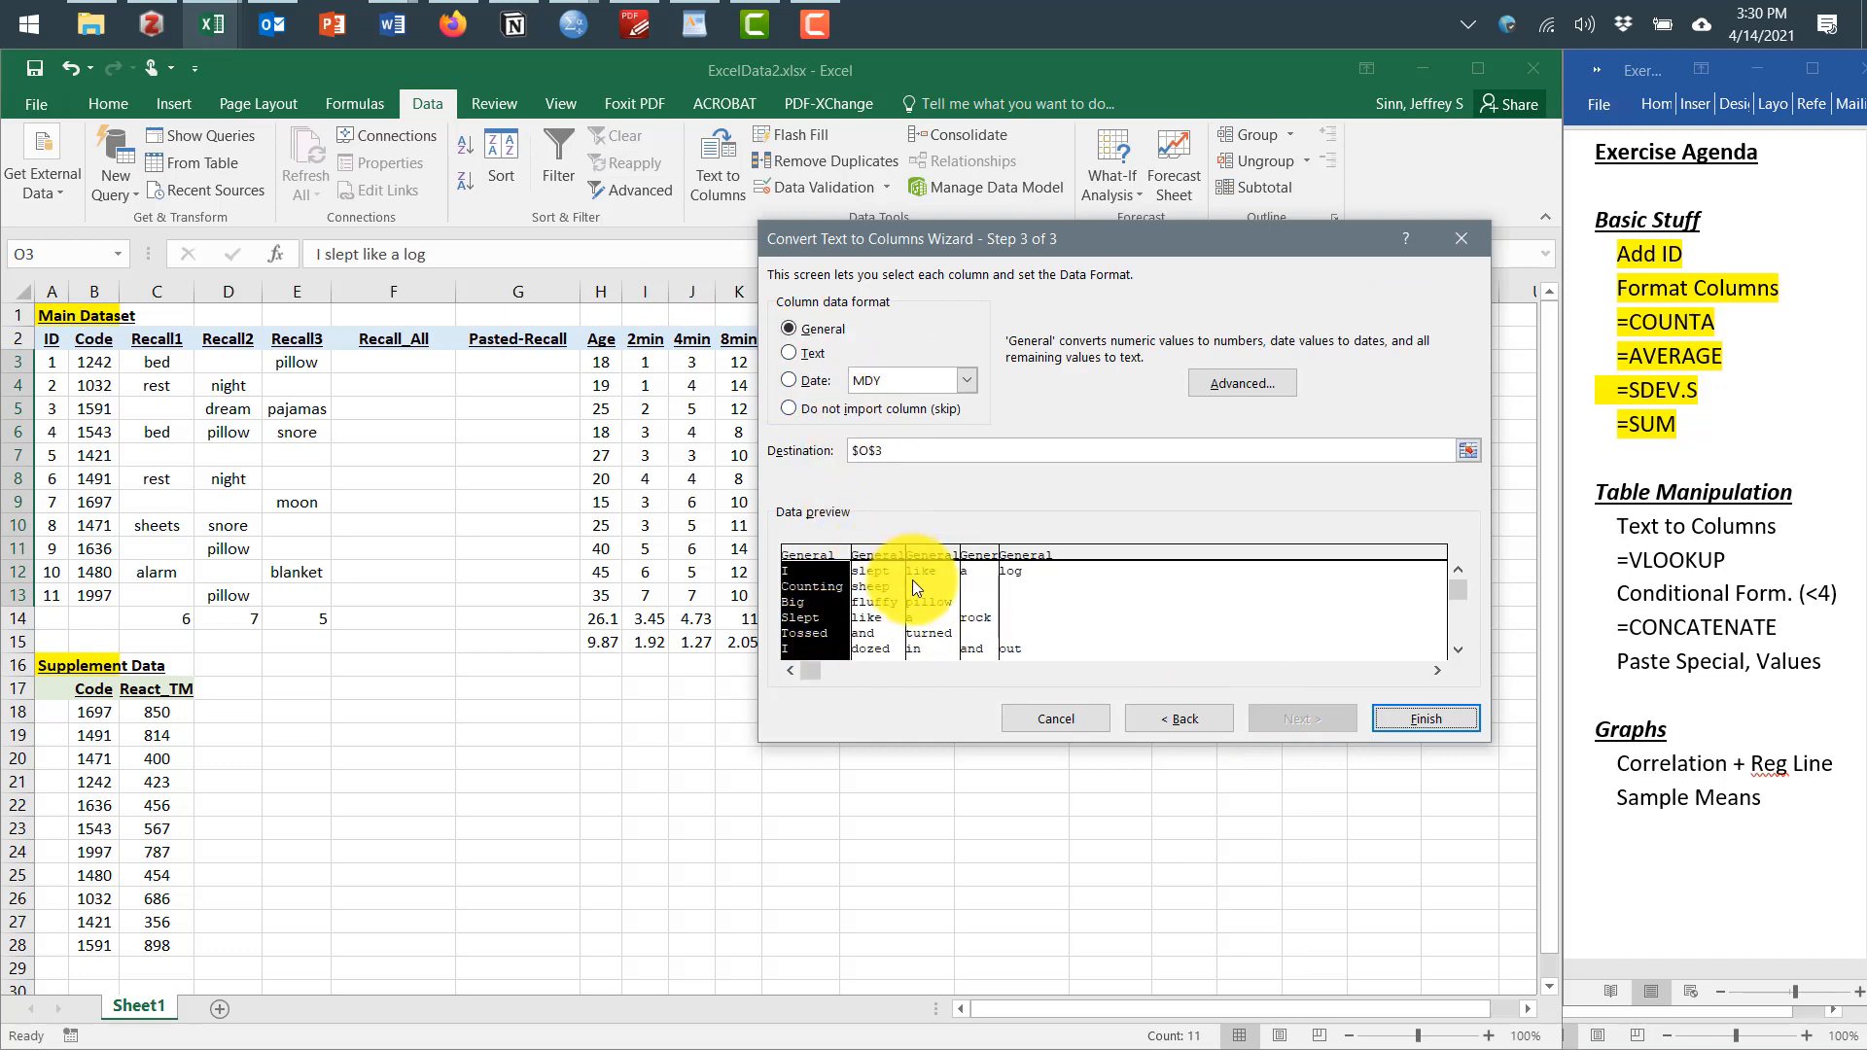
click(1399, 727)
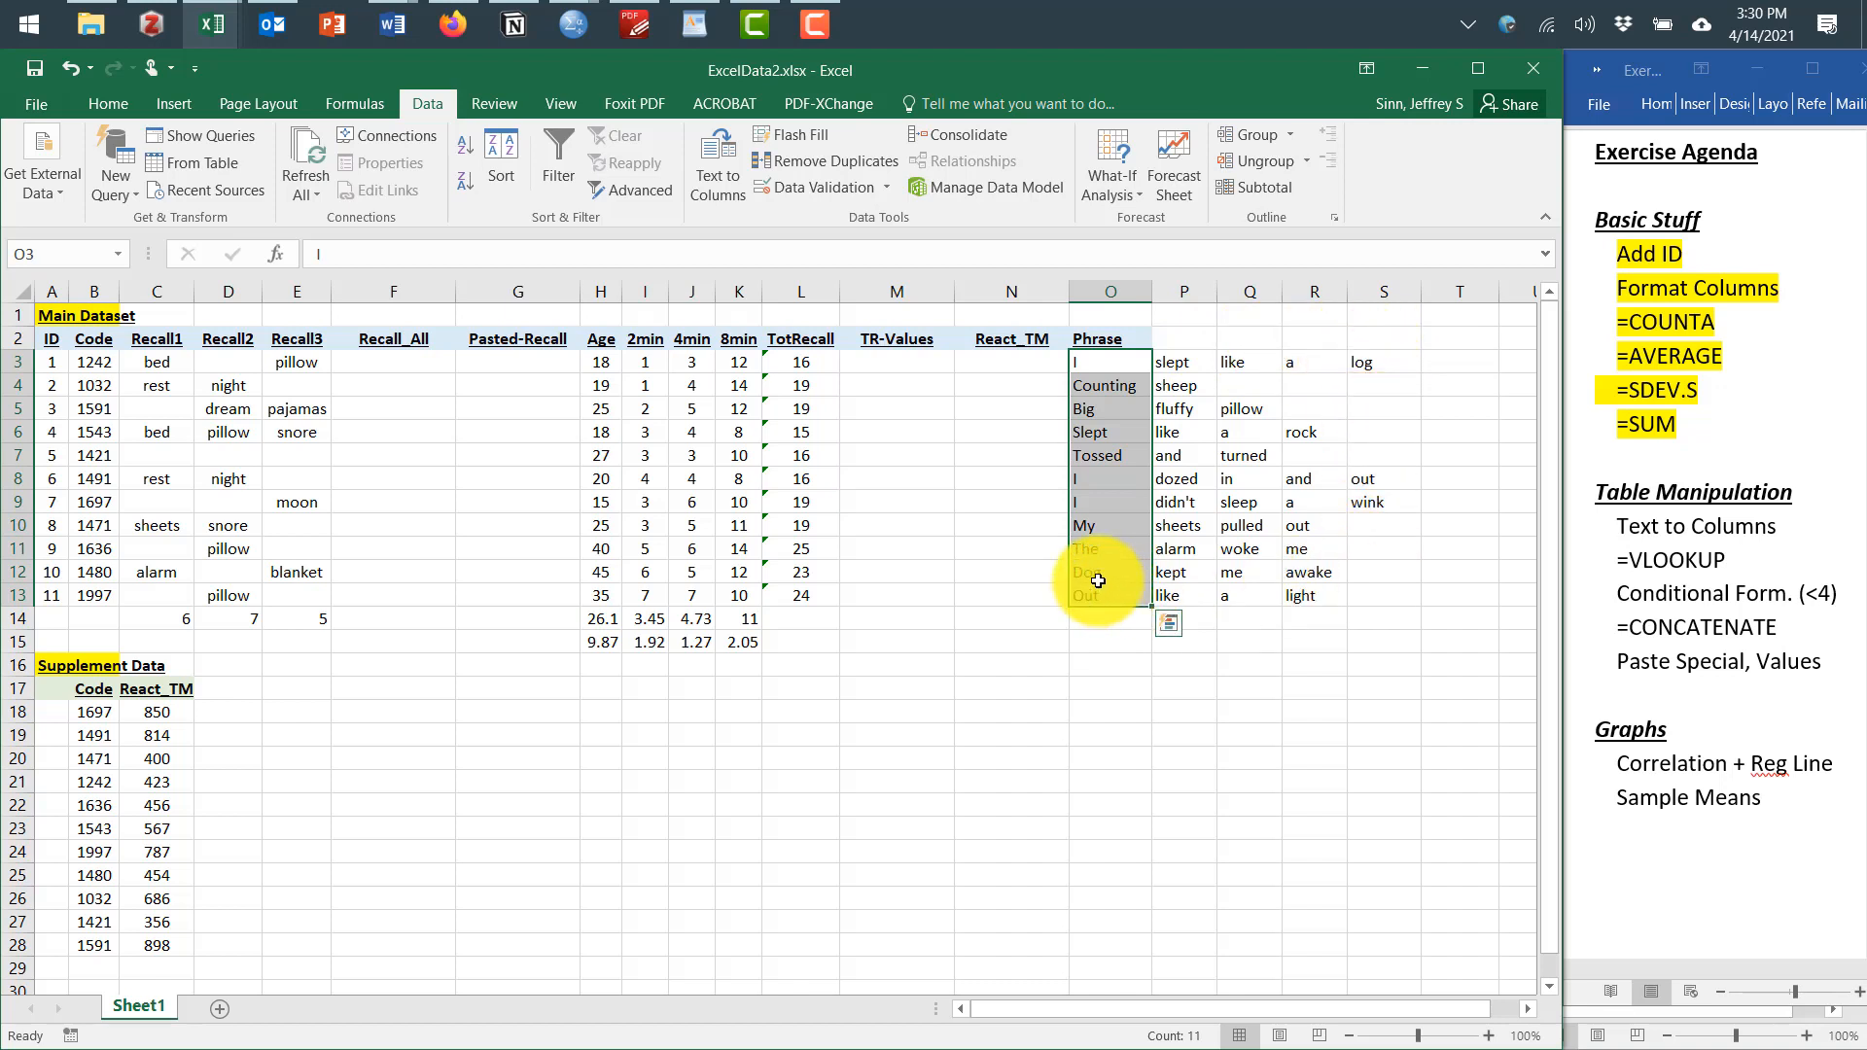
In the Word agenda, highlight the Text to Columns item
drag(1617, 526, 1781, 528)
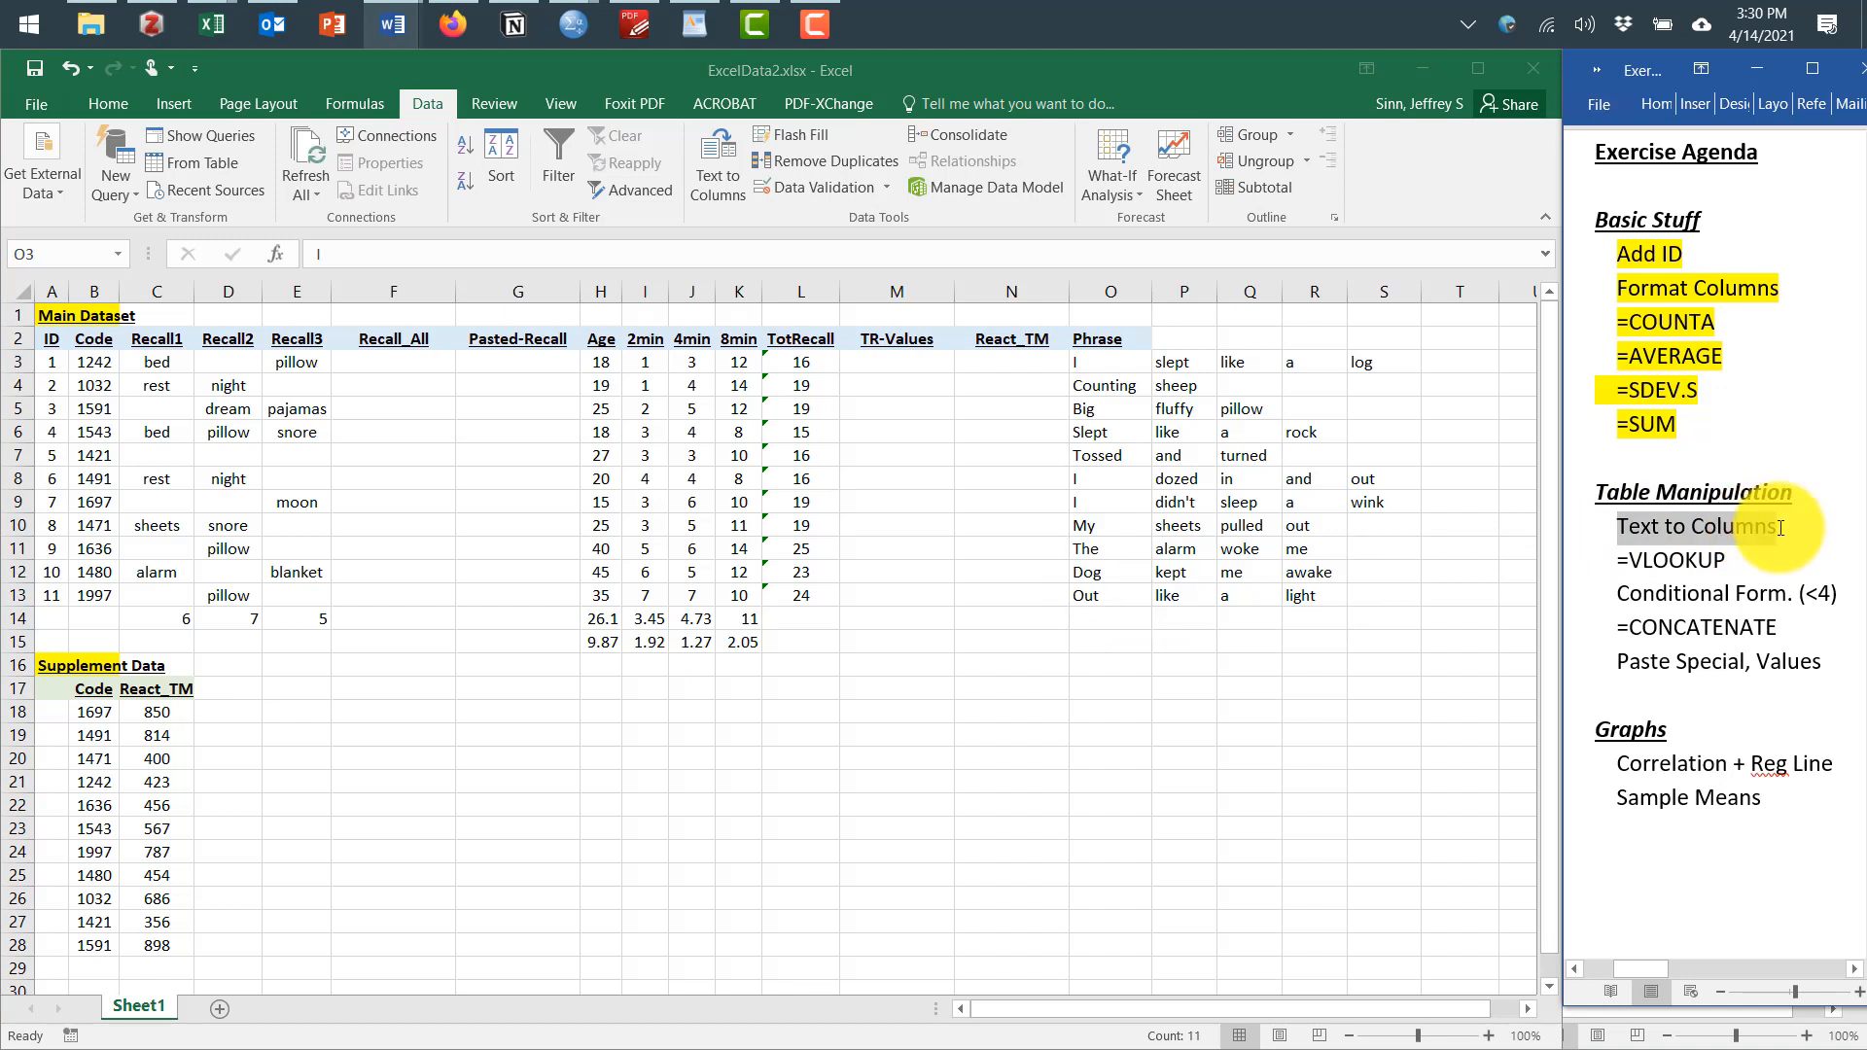
click(1663, 584)
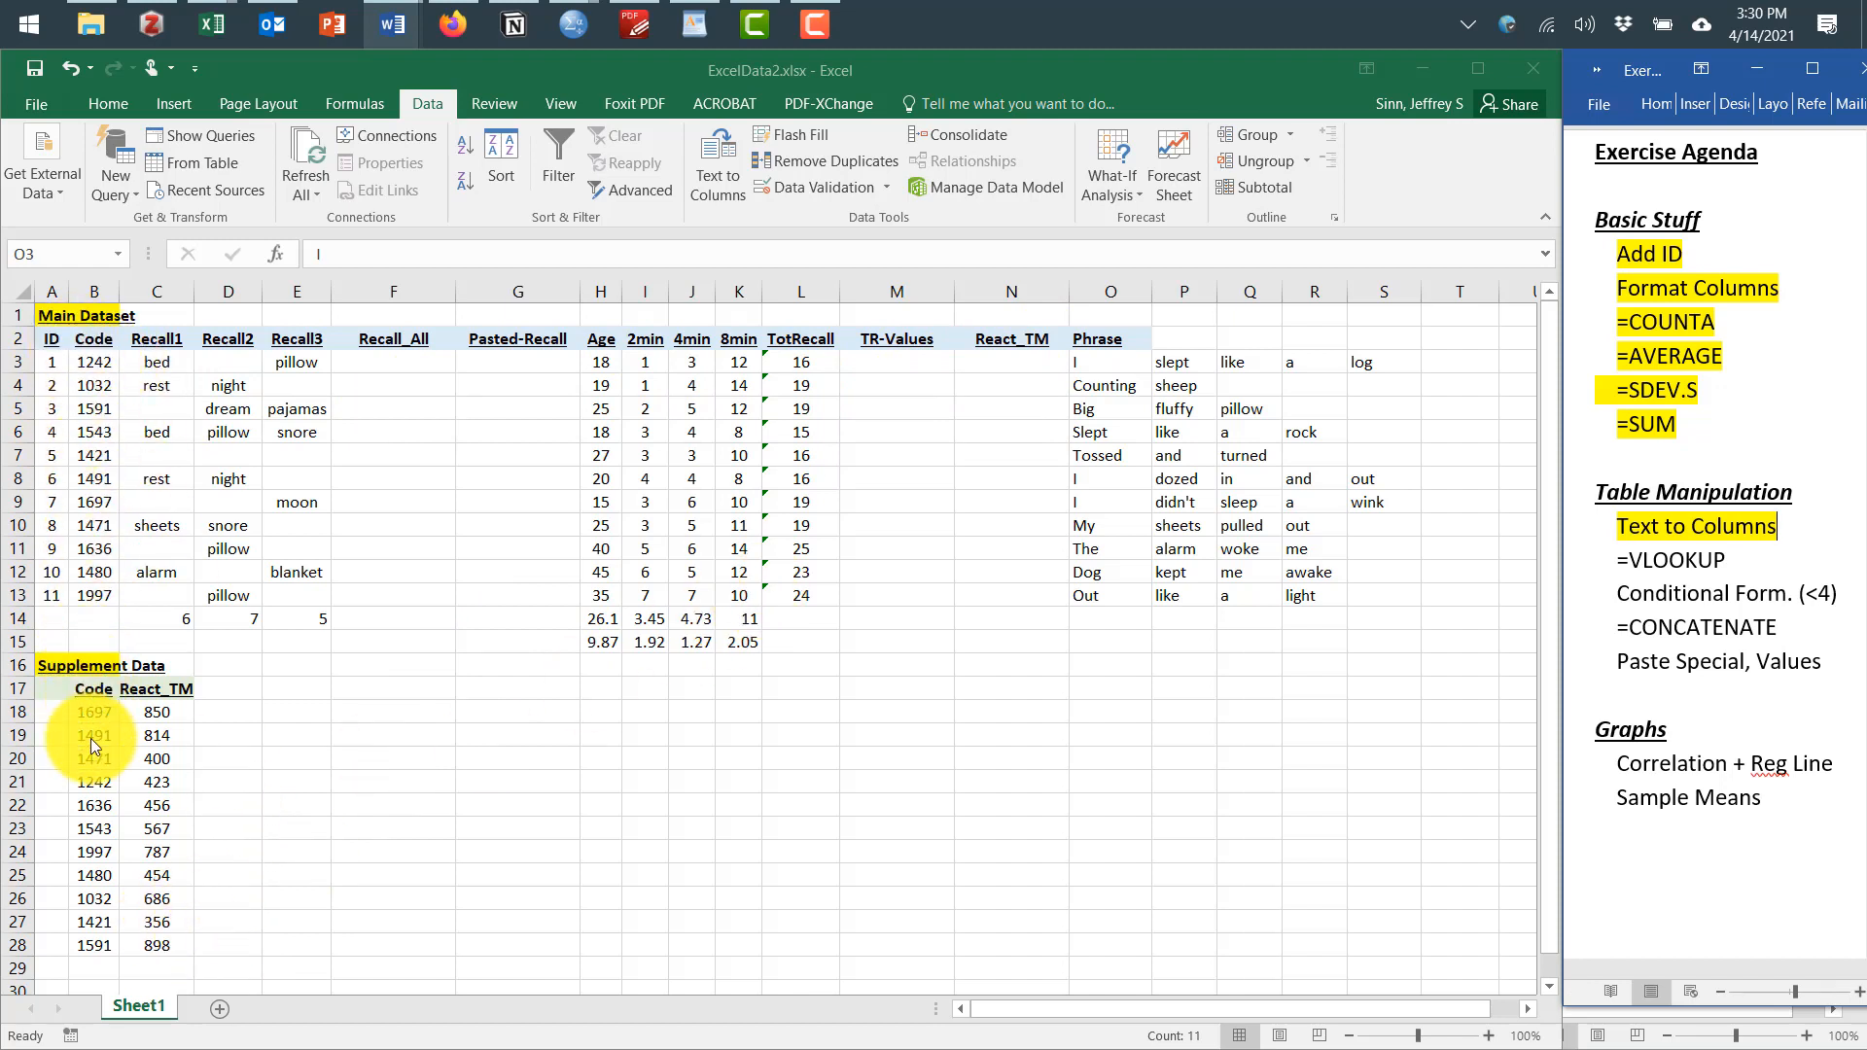
Enter a VLOOKUP in N3 looking up B3 in B18:C28, returning column 2 with range lookup FALSE
click(1026, 360)
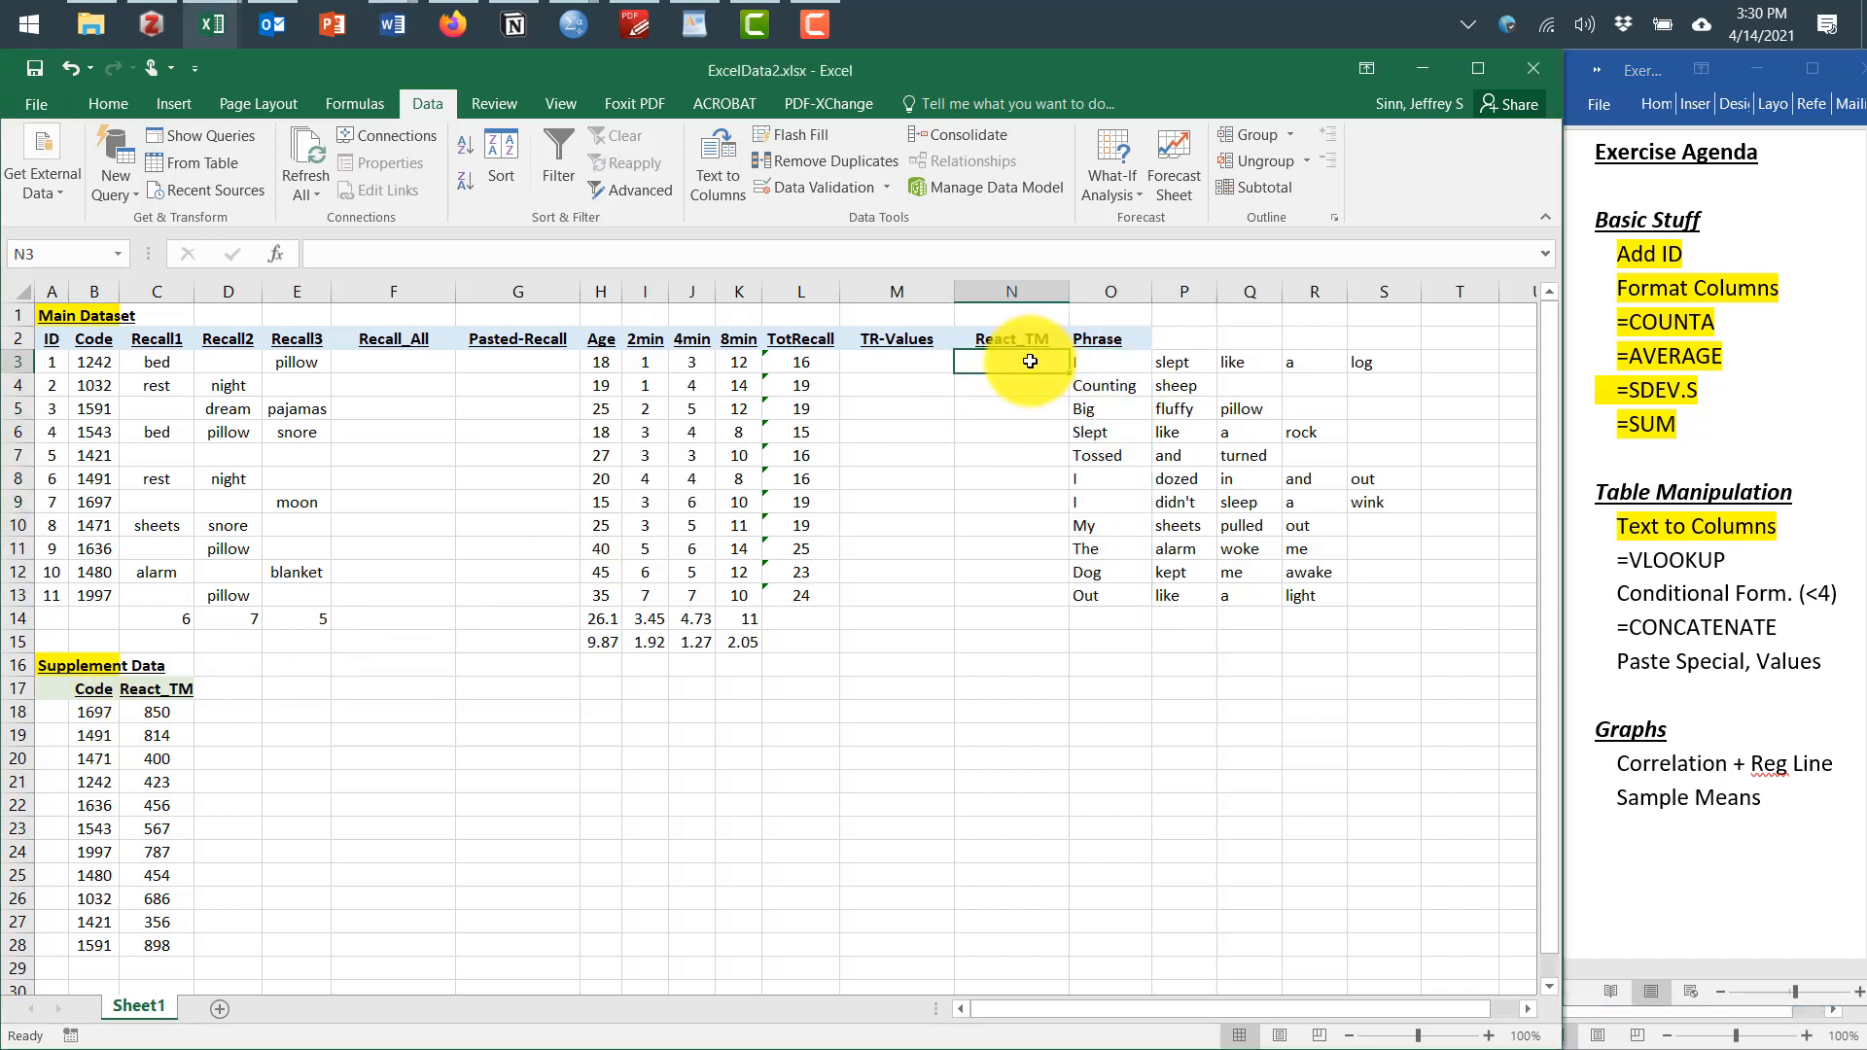
text(=v)
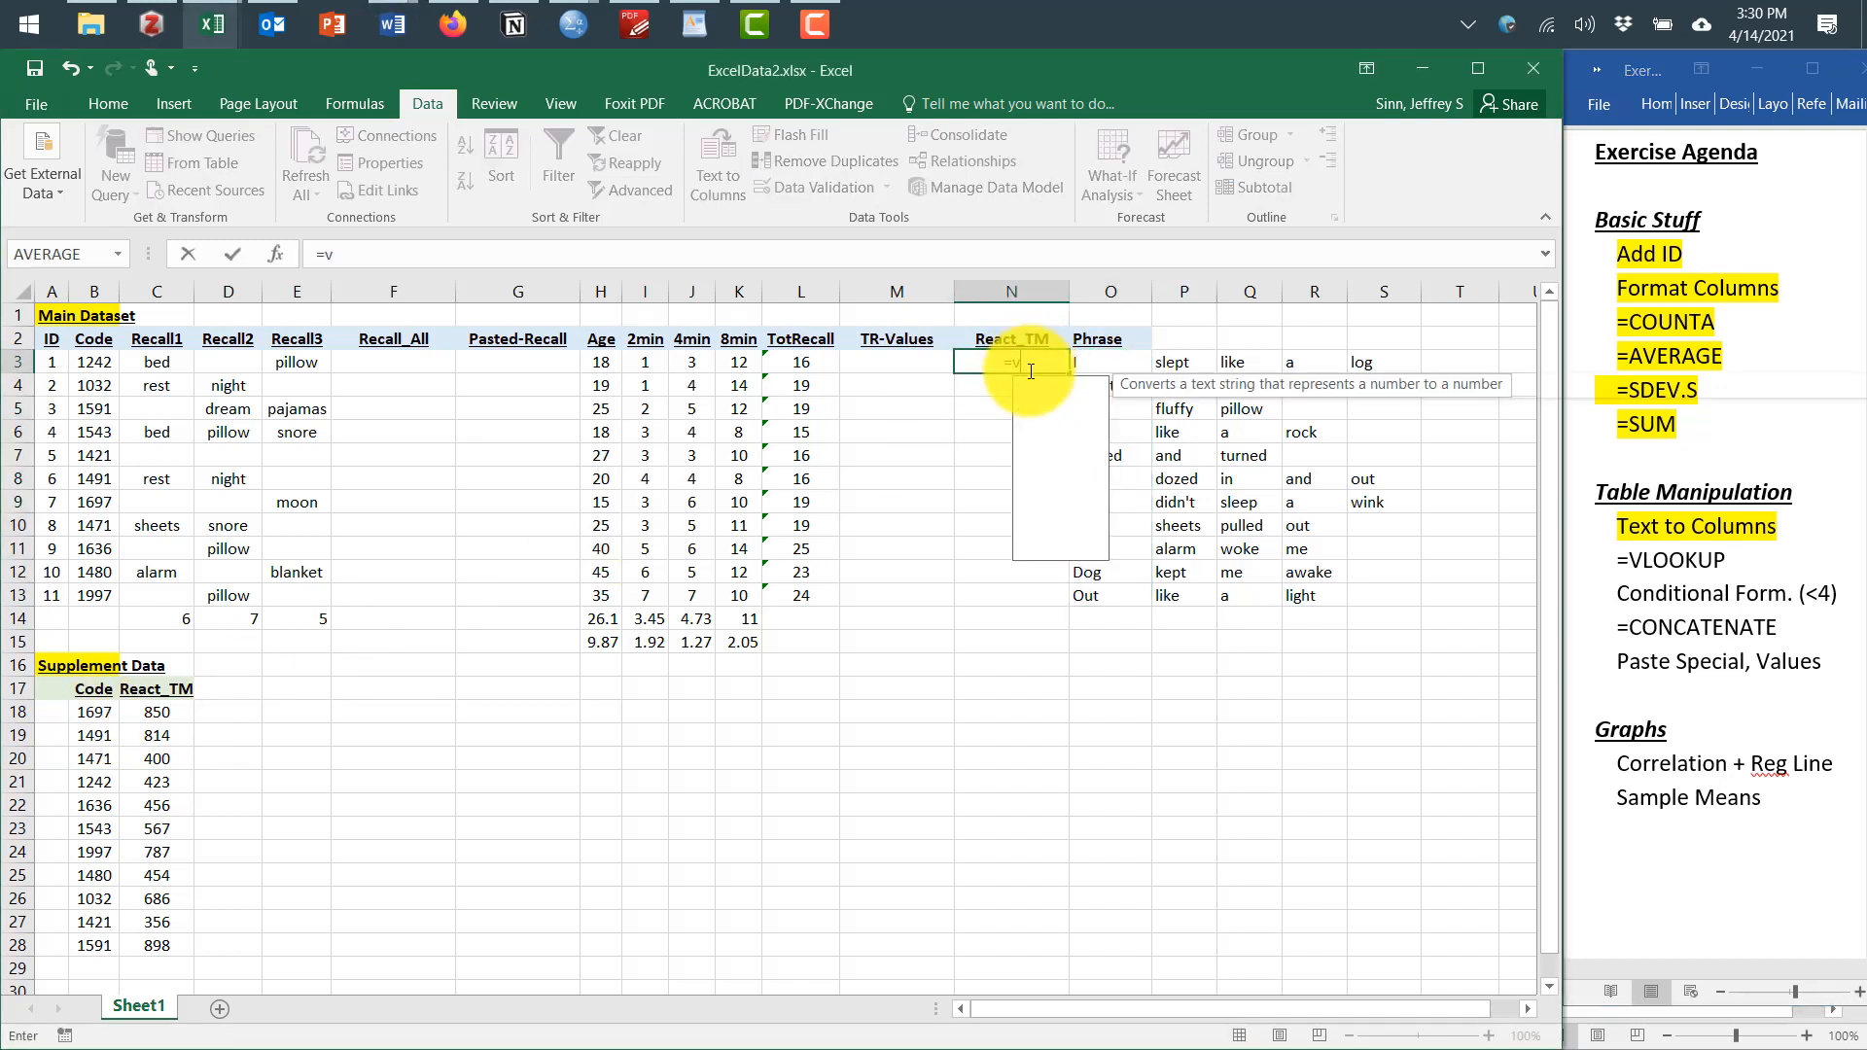
text(lookup)
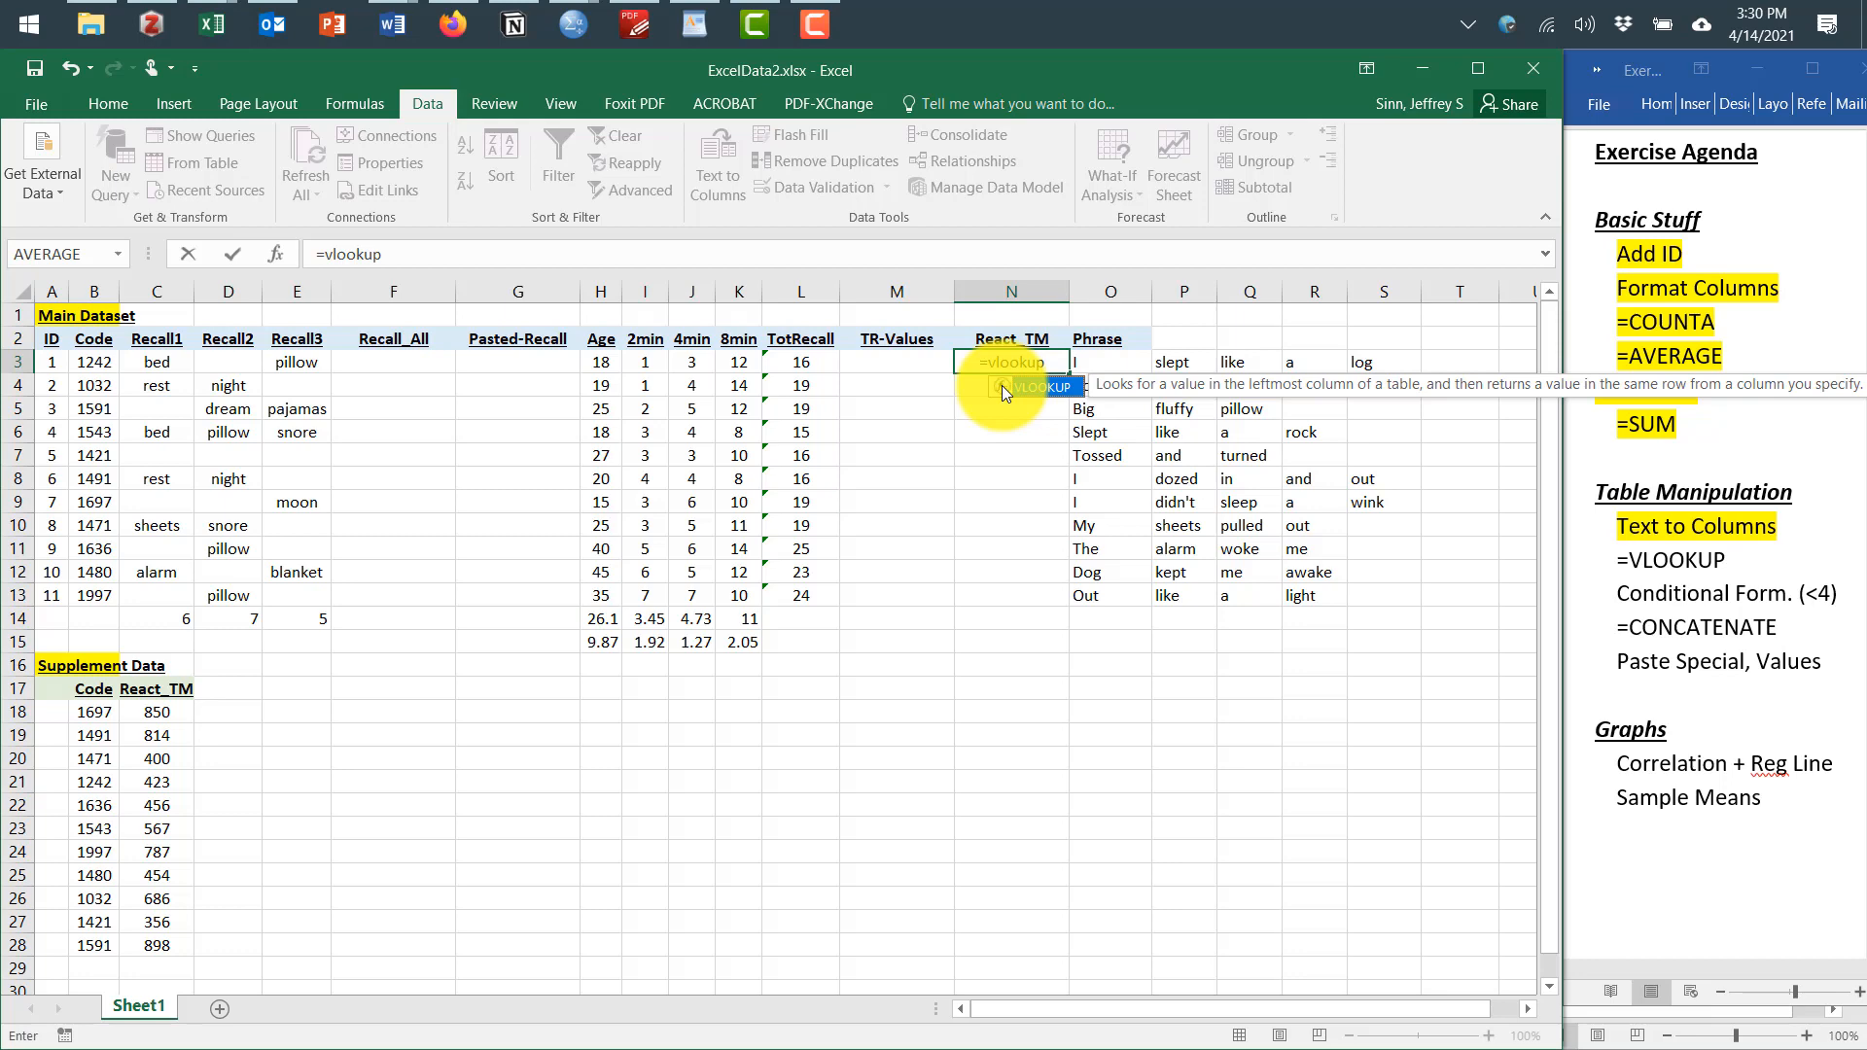
double_click(1001, 385)
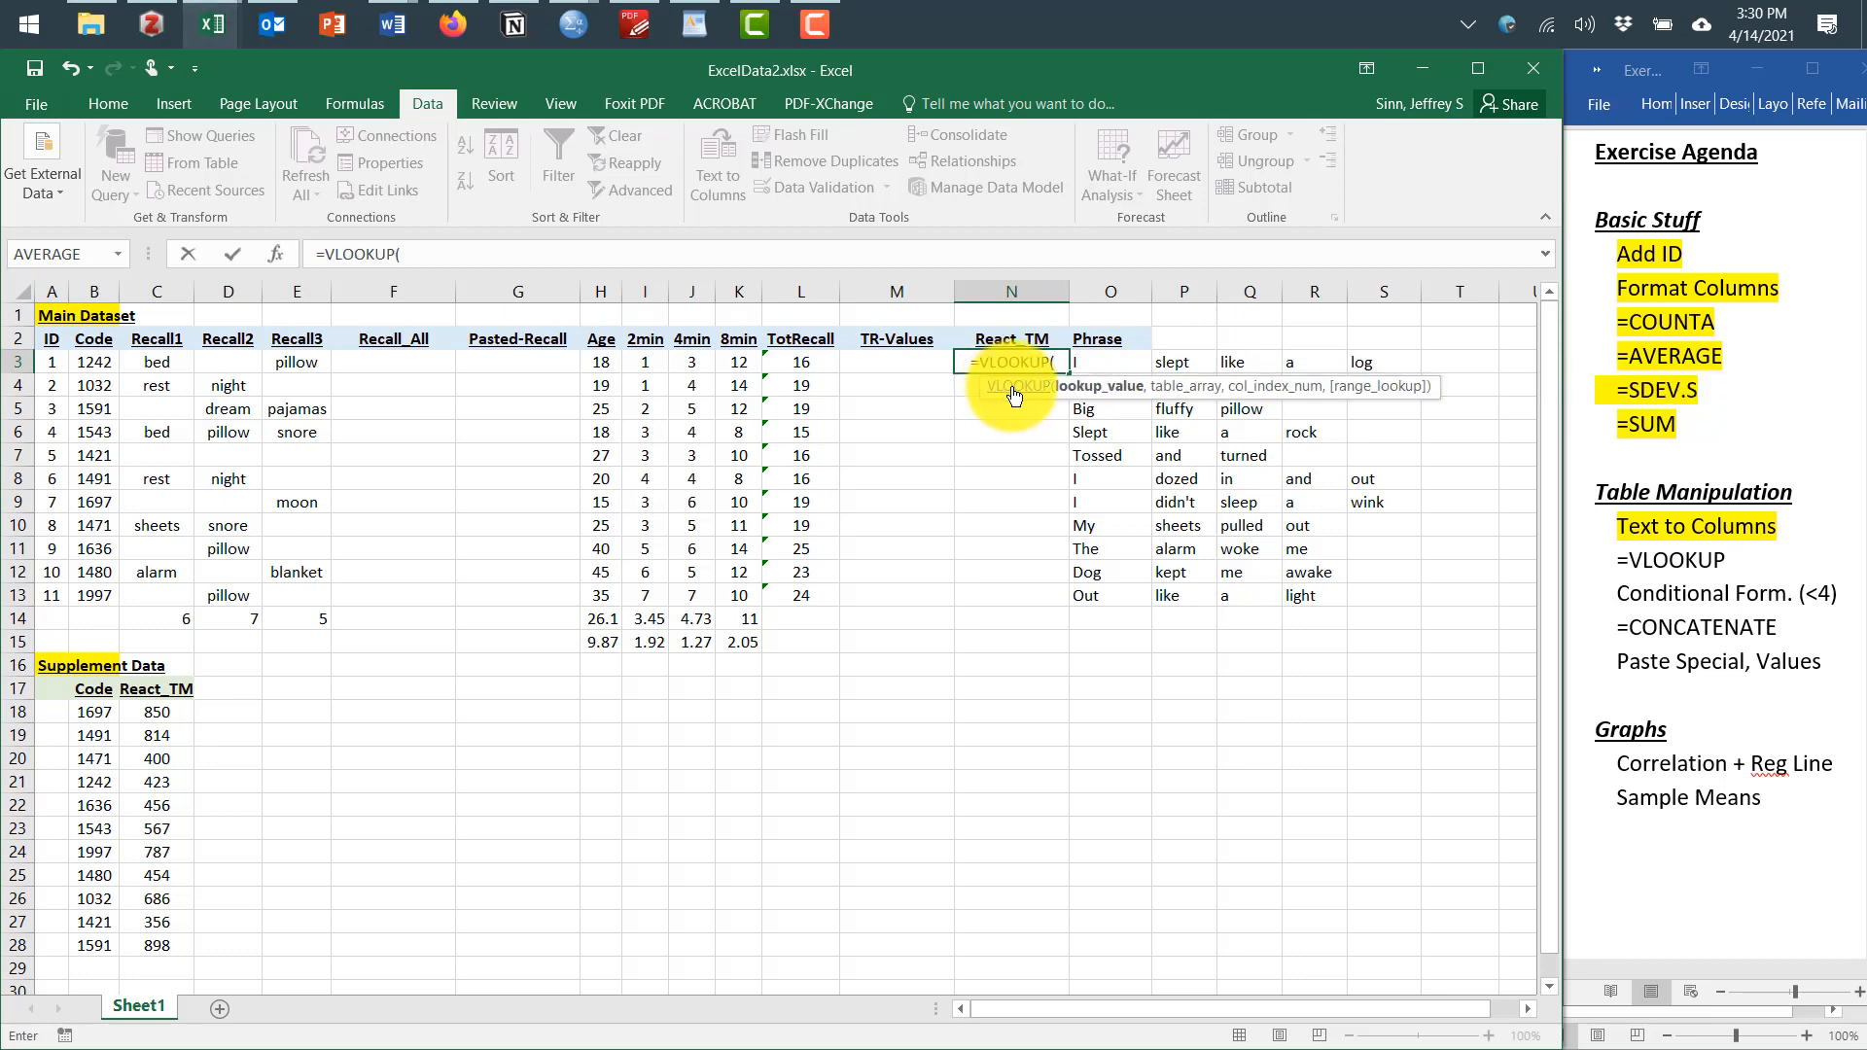
click(1013, 389)
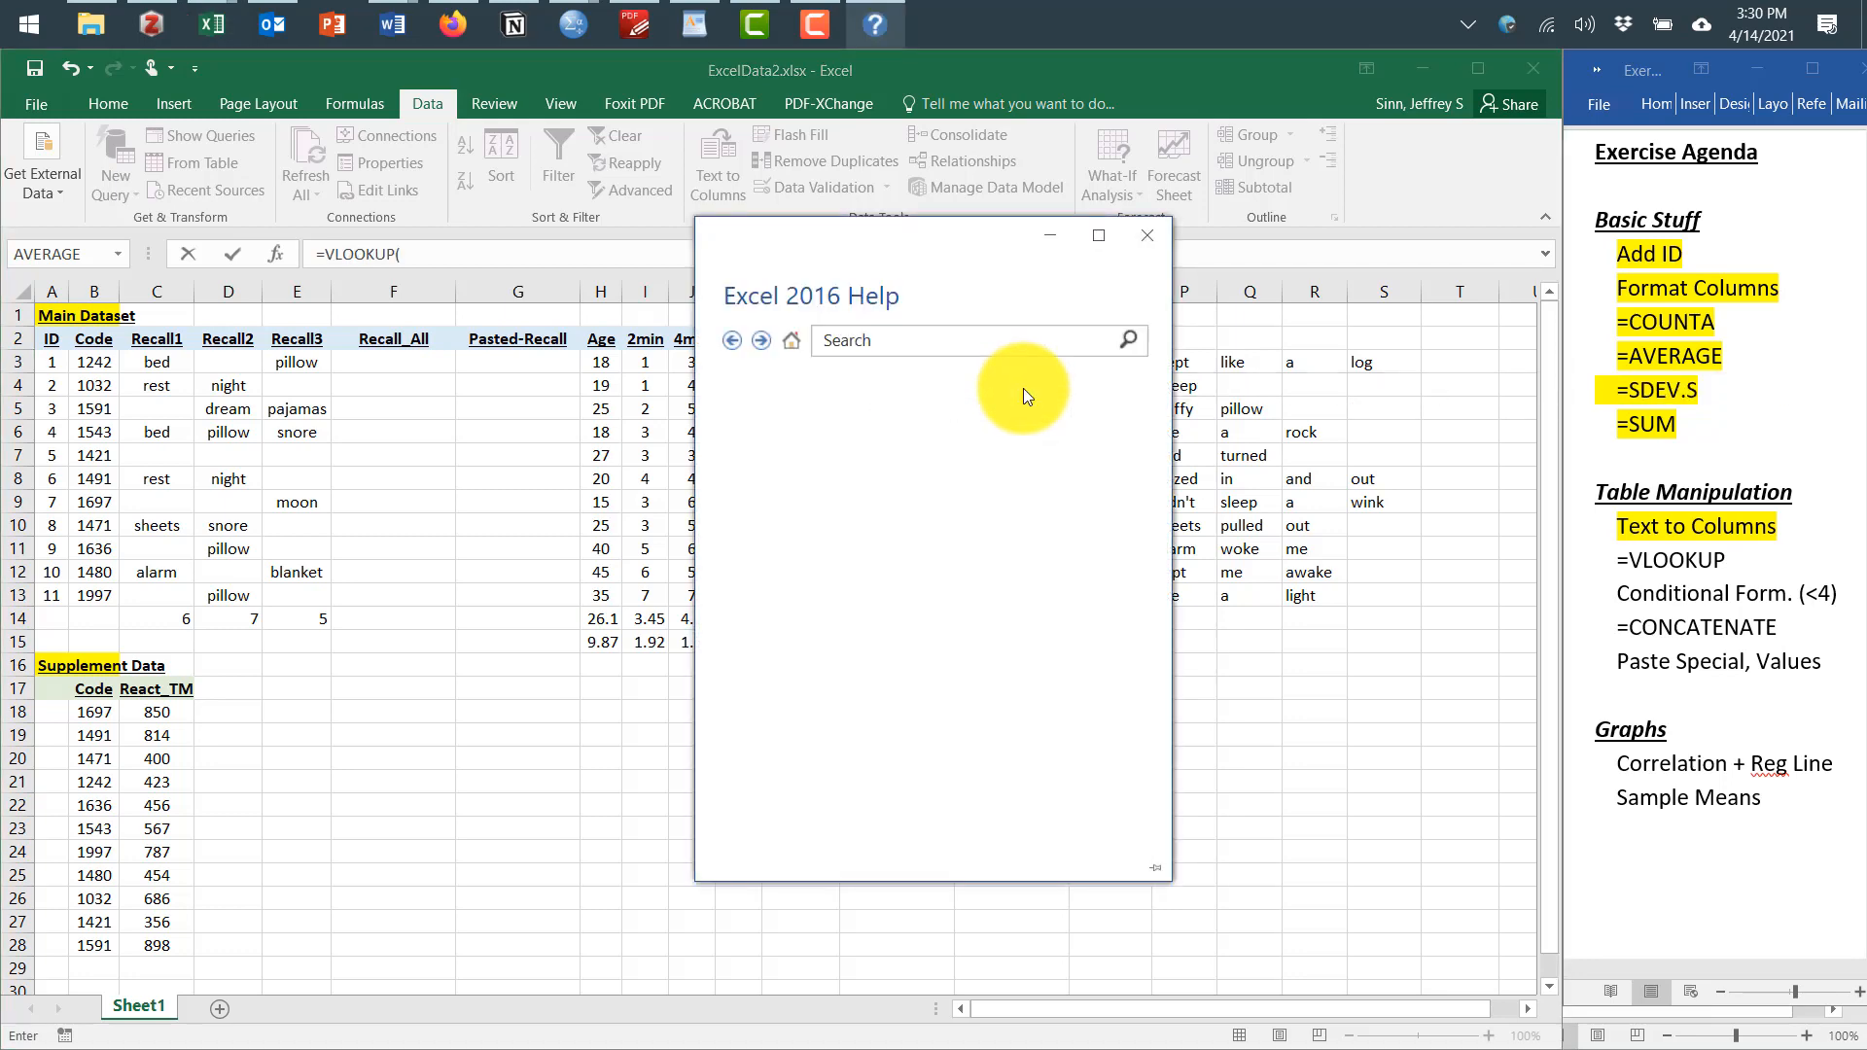
click(1163, 238)
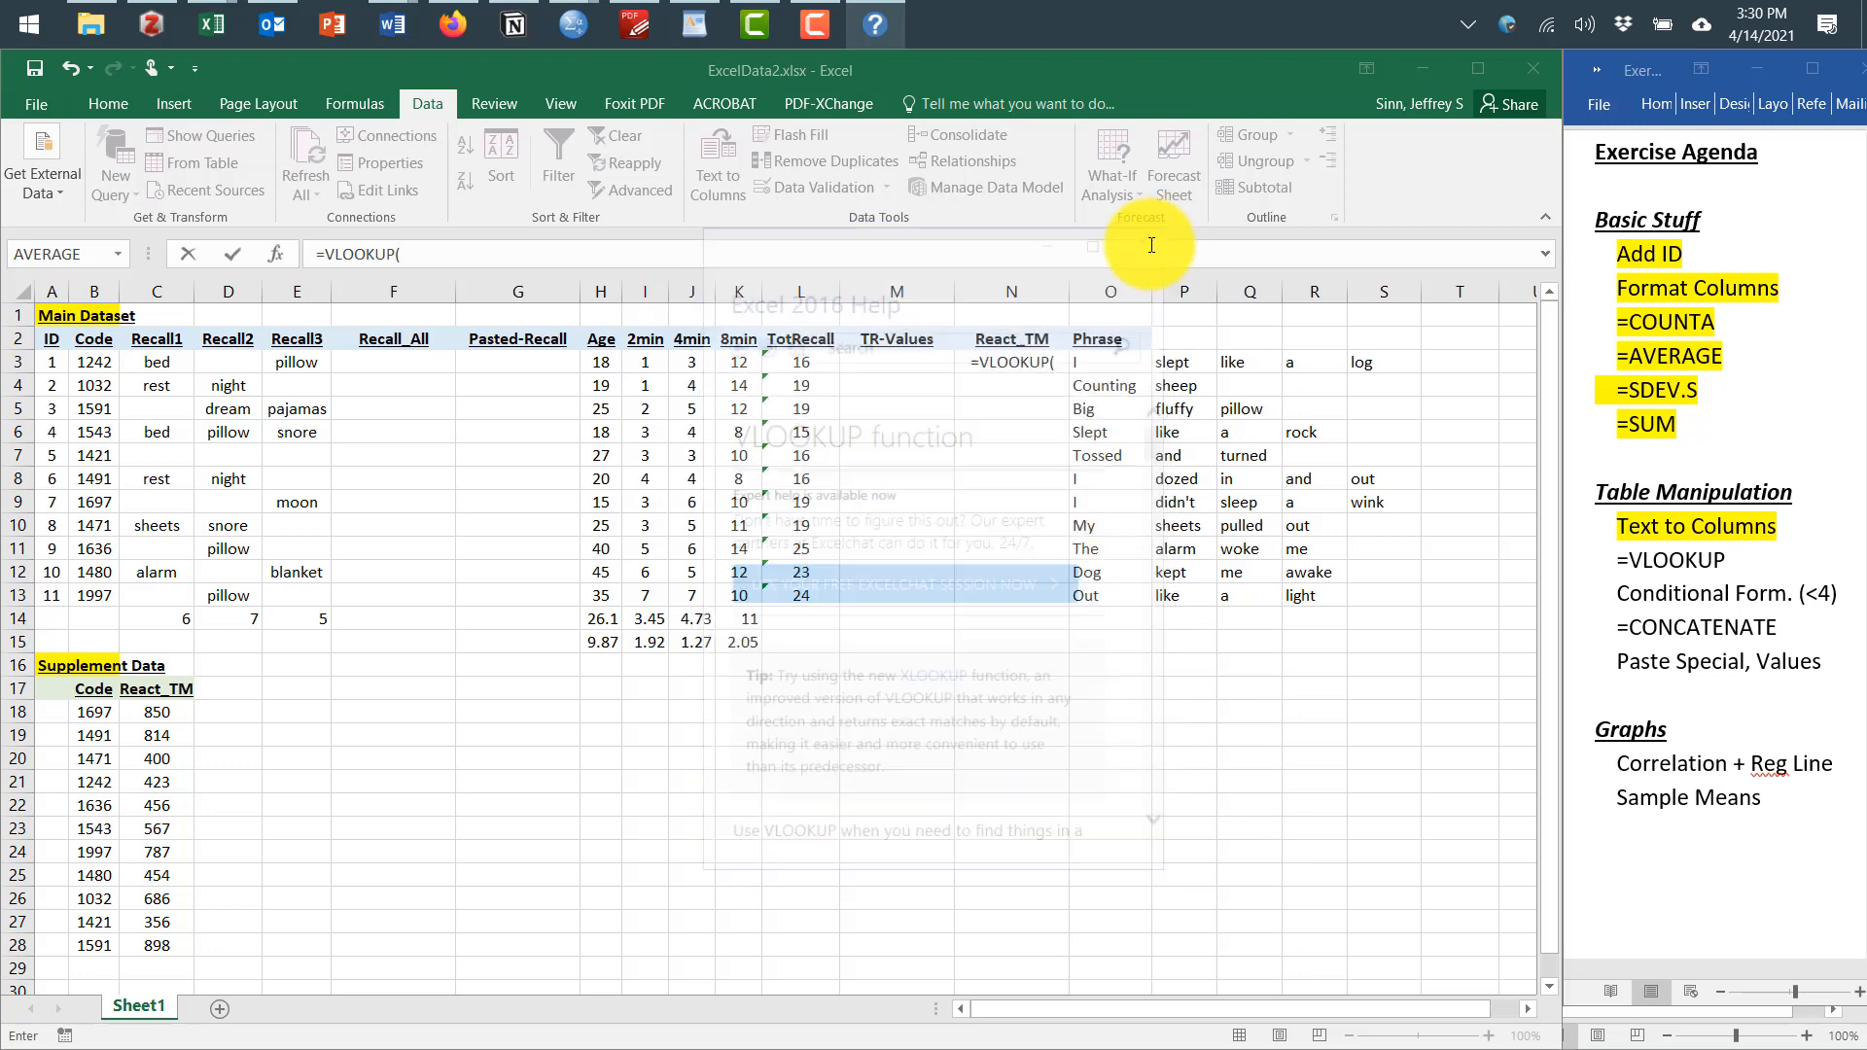
click(276, 254)
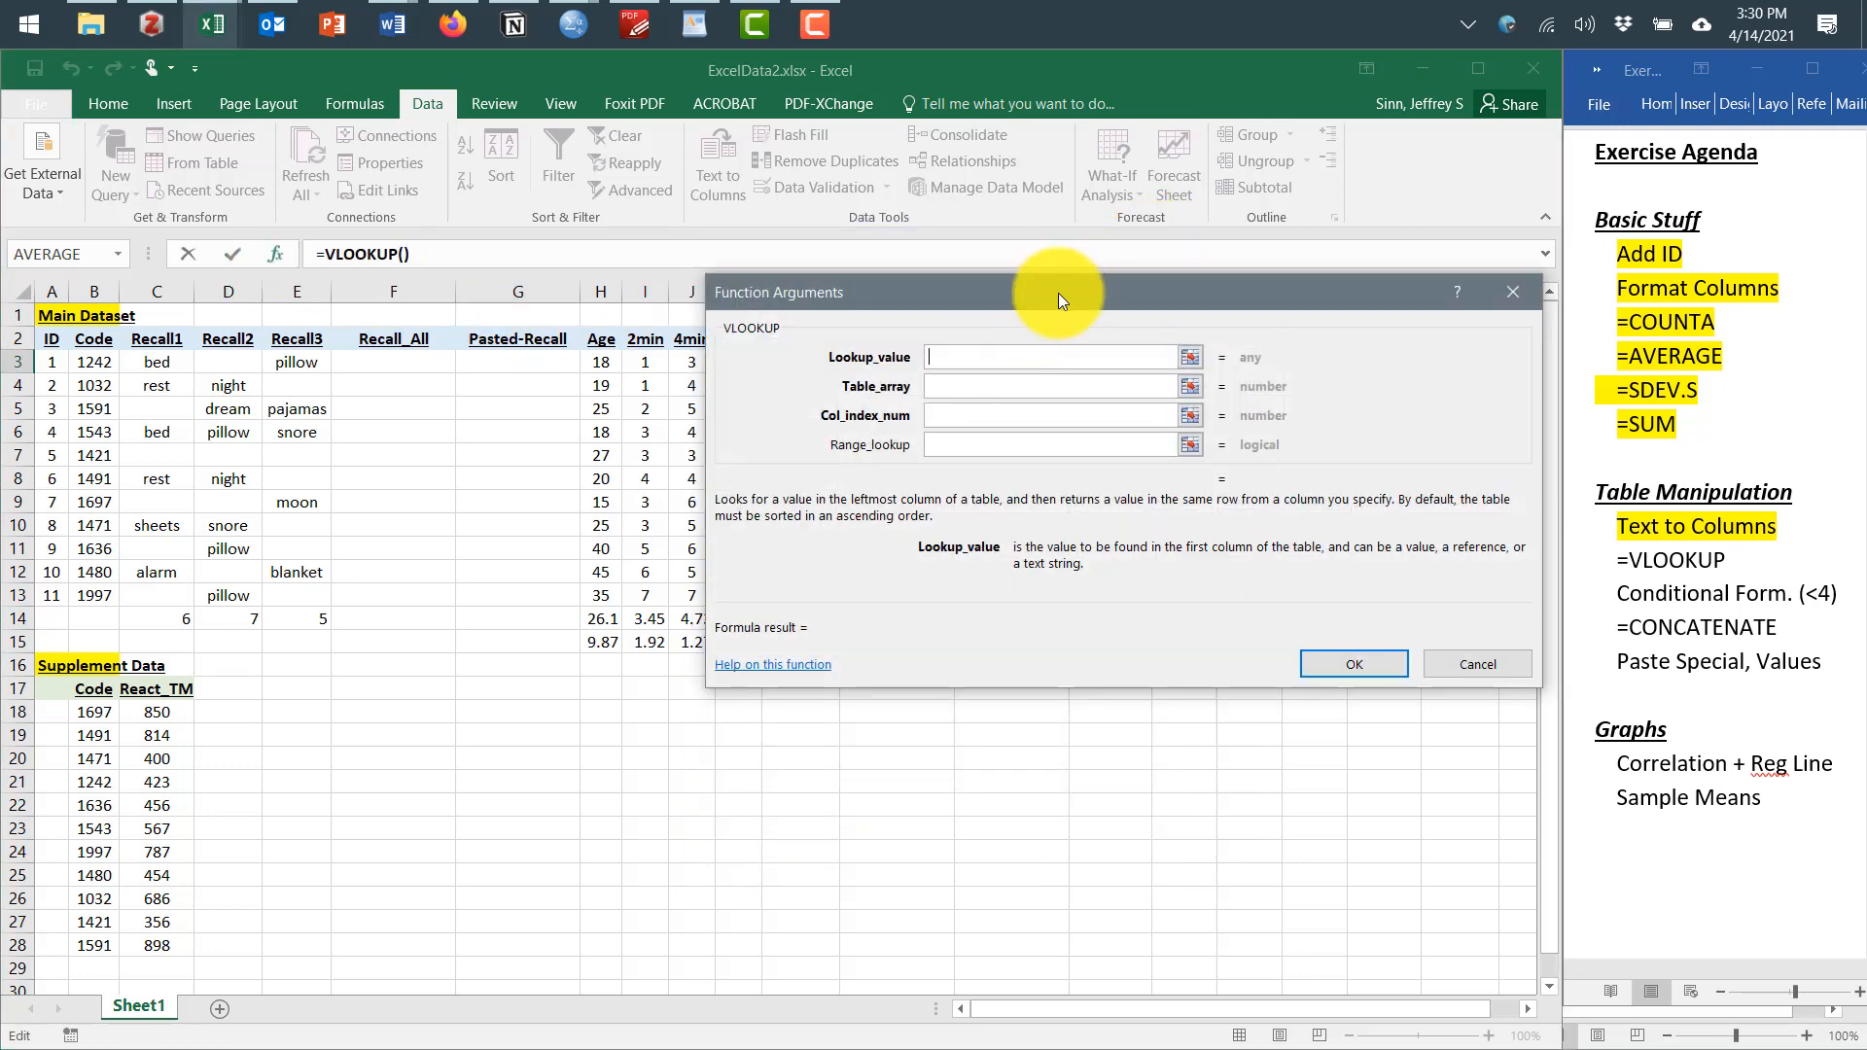
drag(1058, 294, 1132, 541)
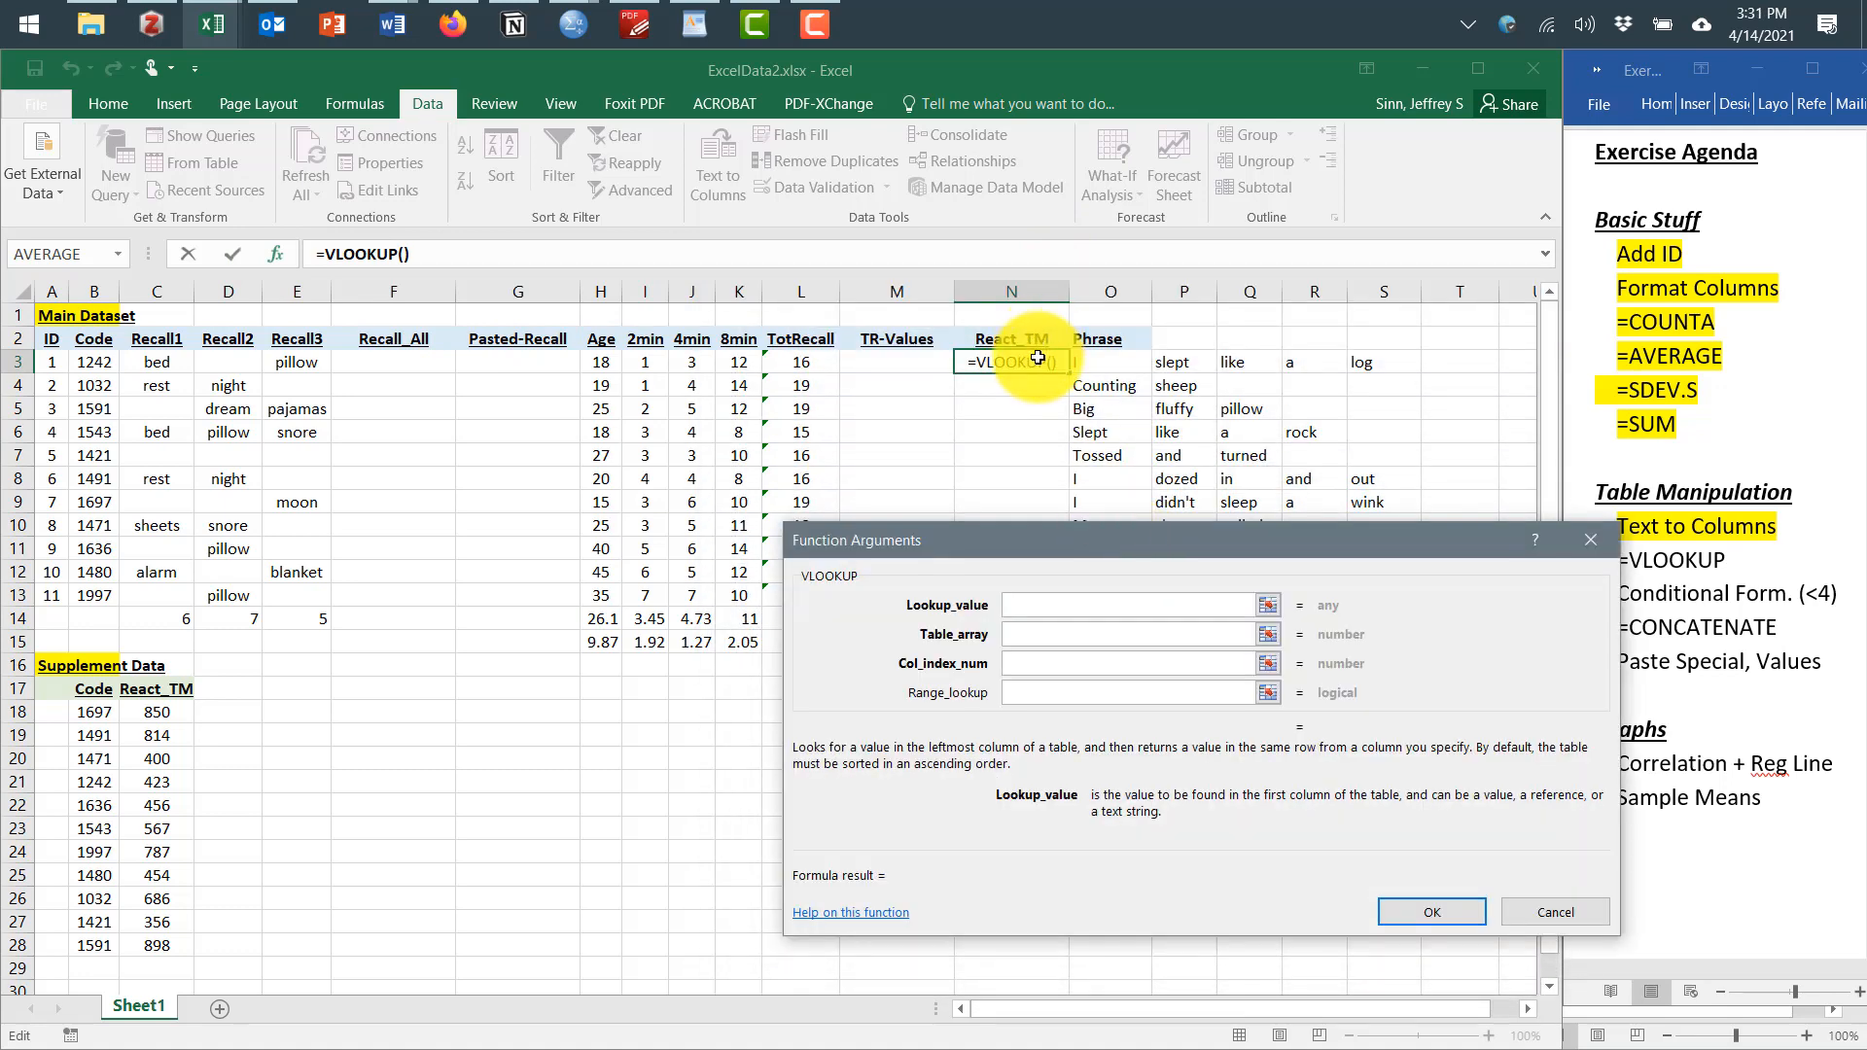
click(95, 367)
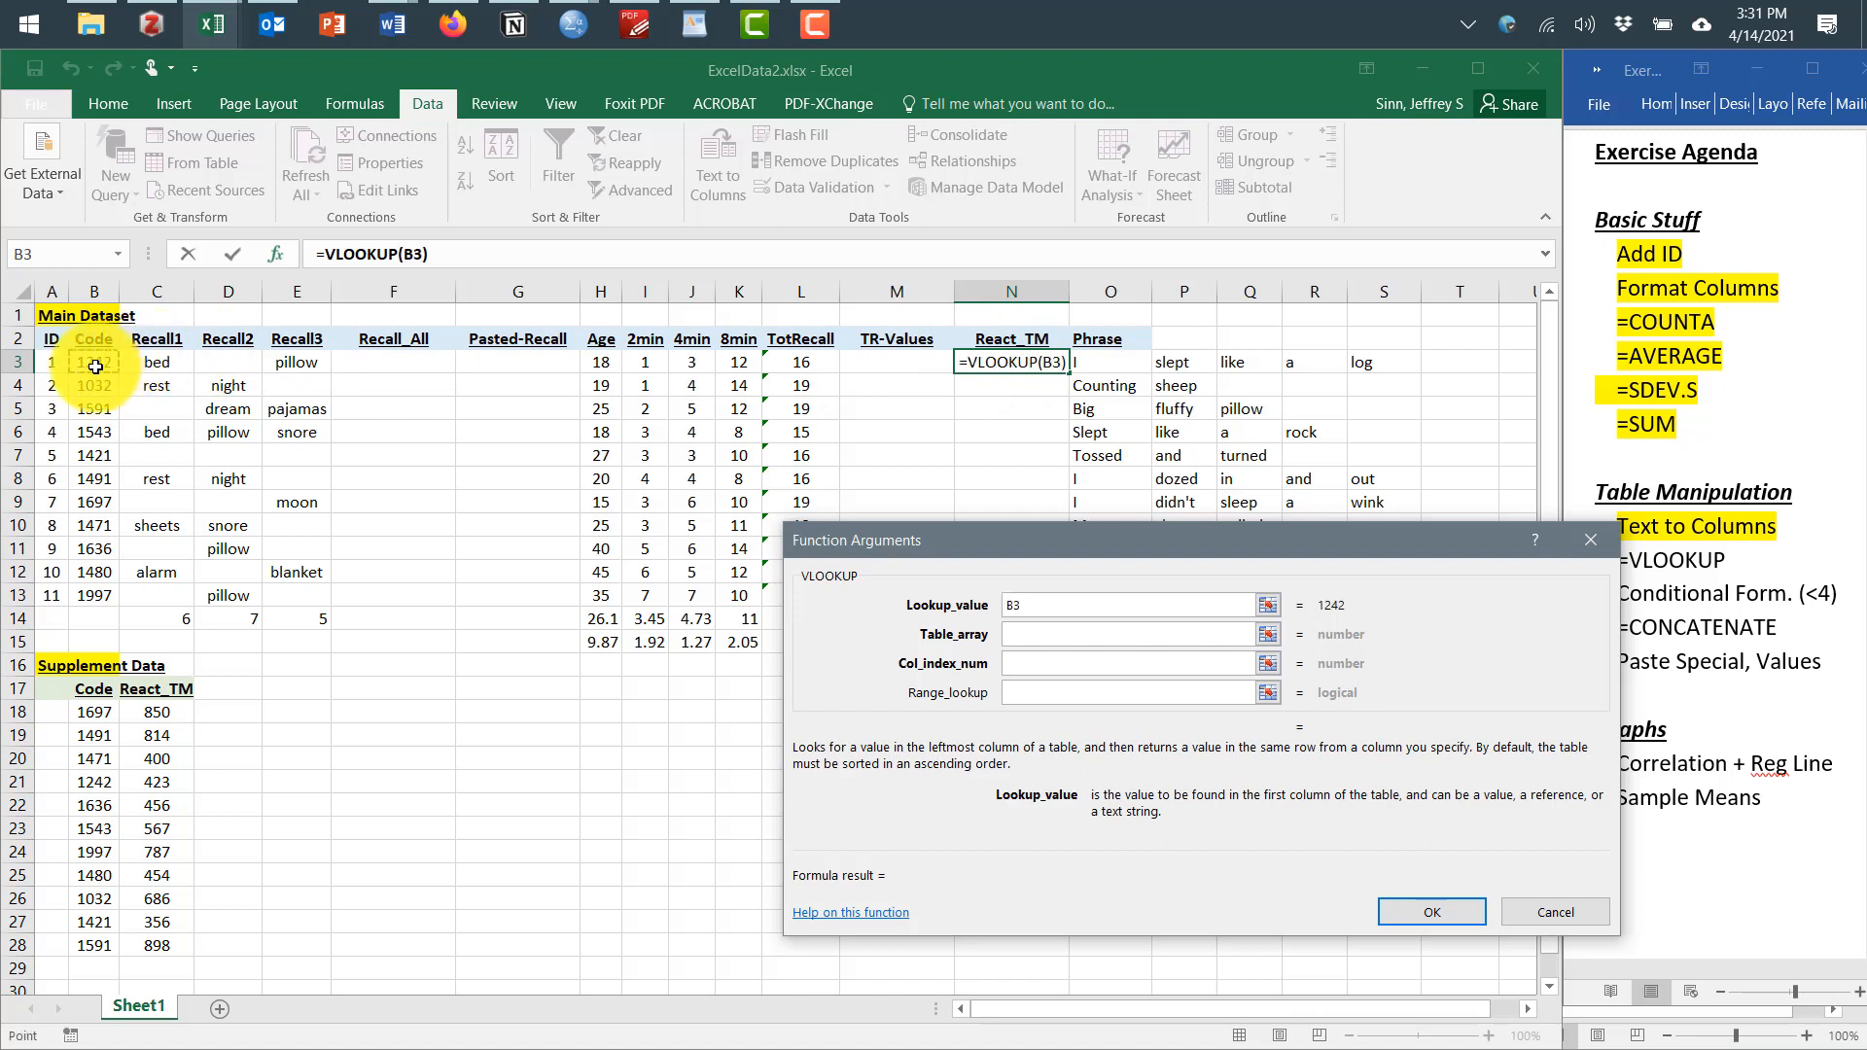
click(1028, 632)
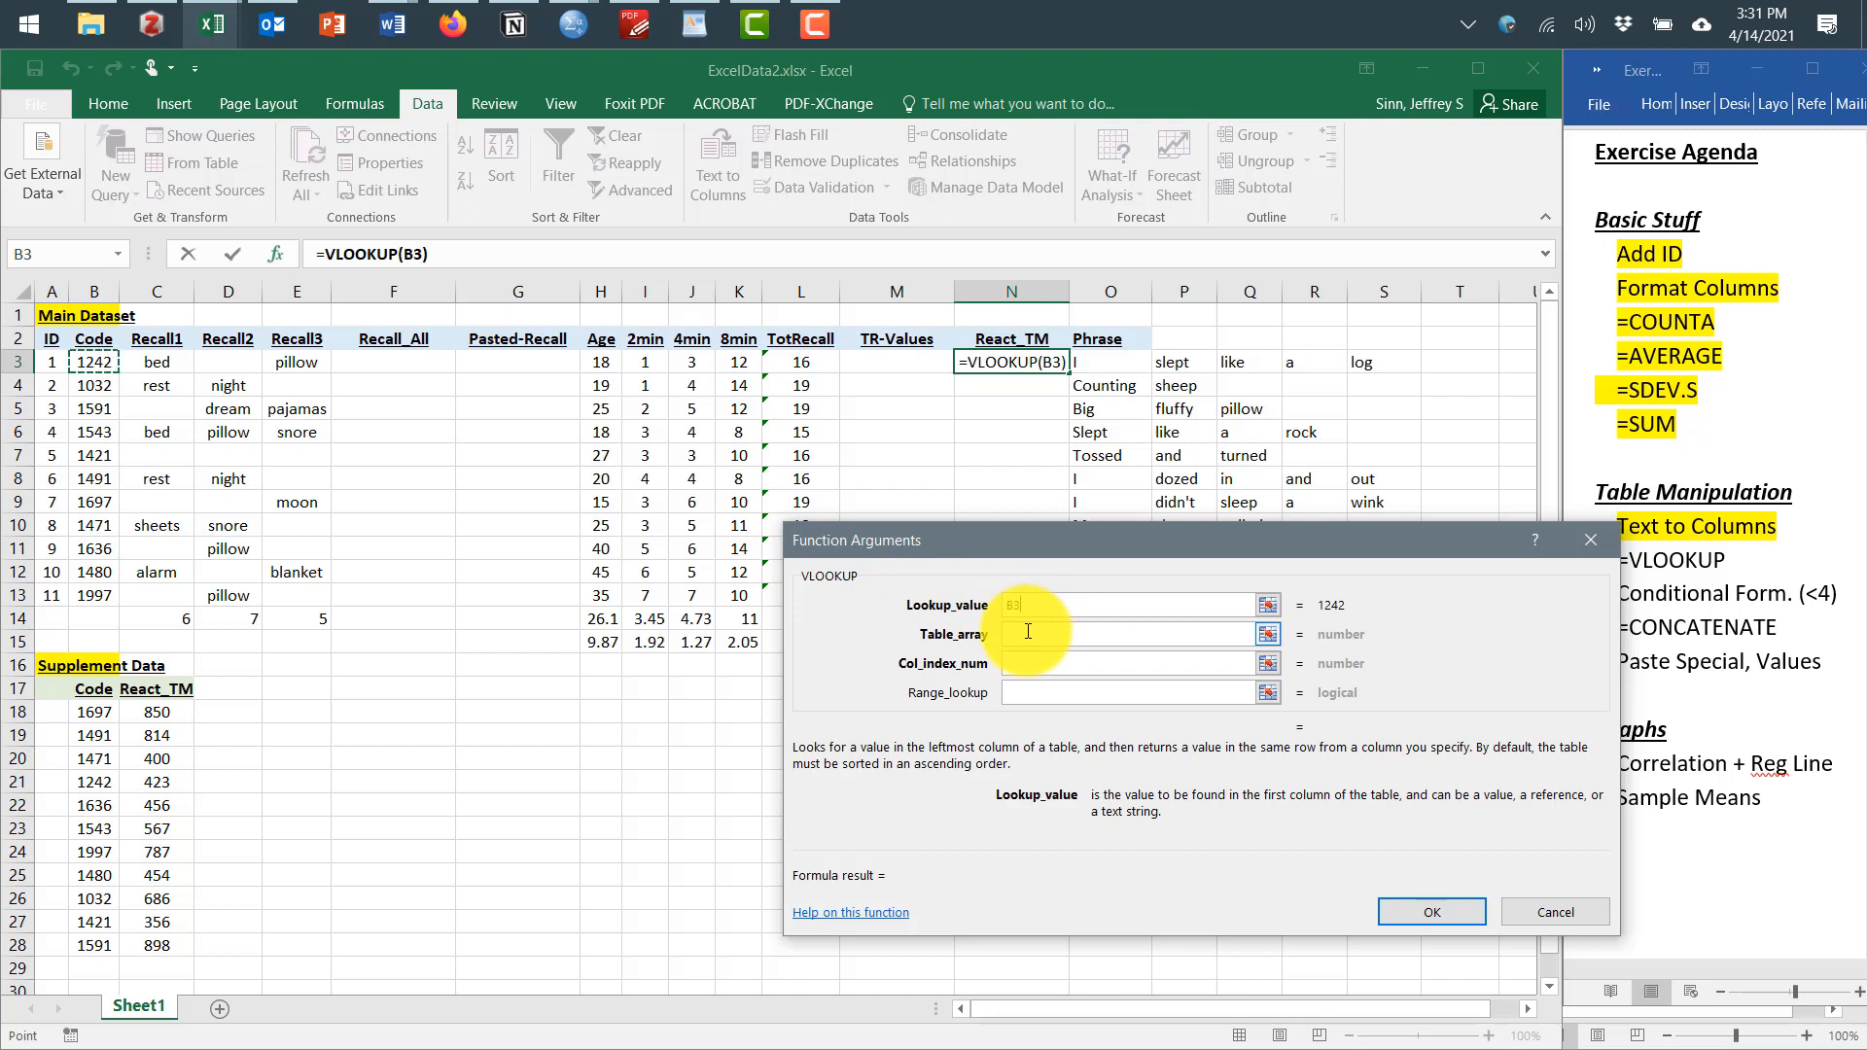
click(1028, 633)
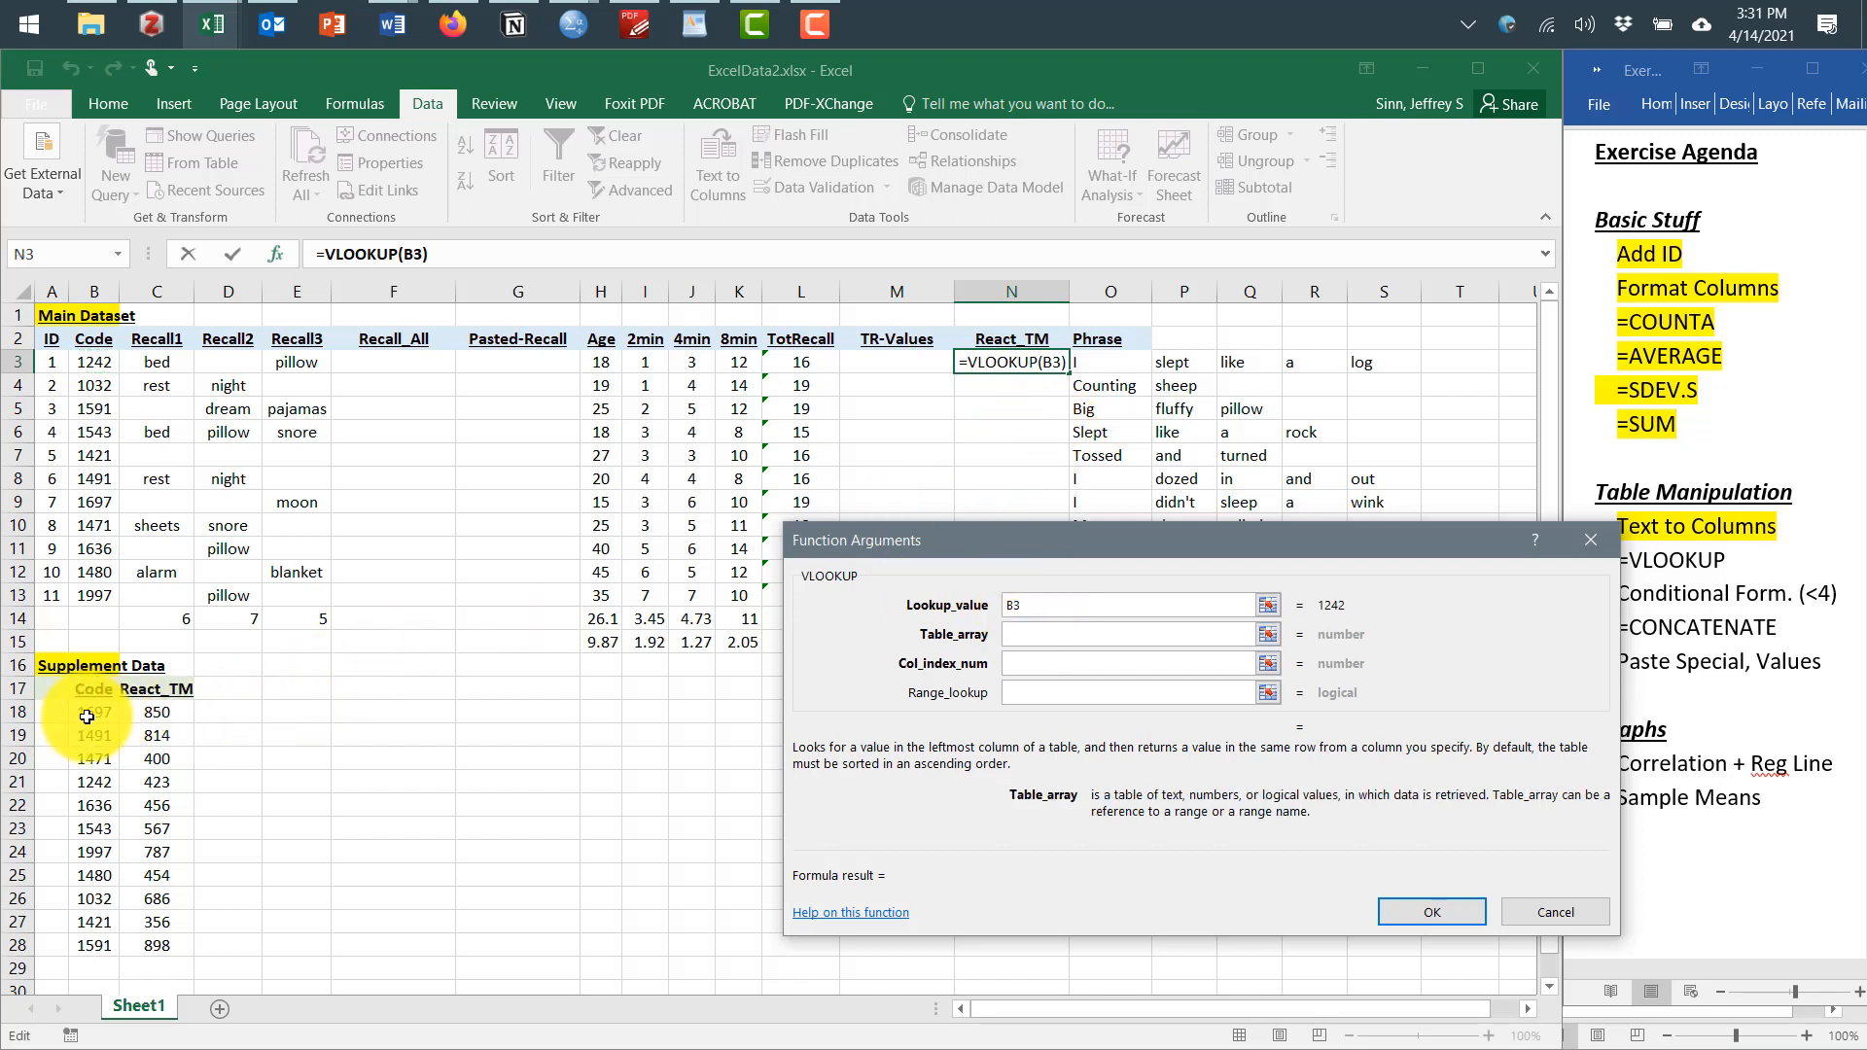
drag(87, 717, 152, 925)
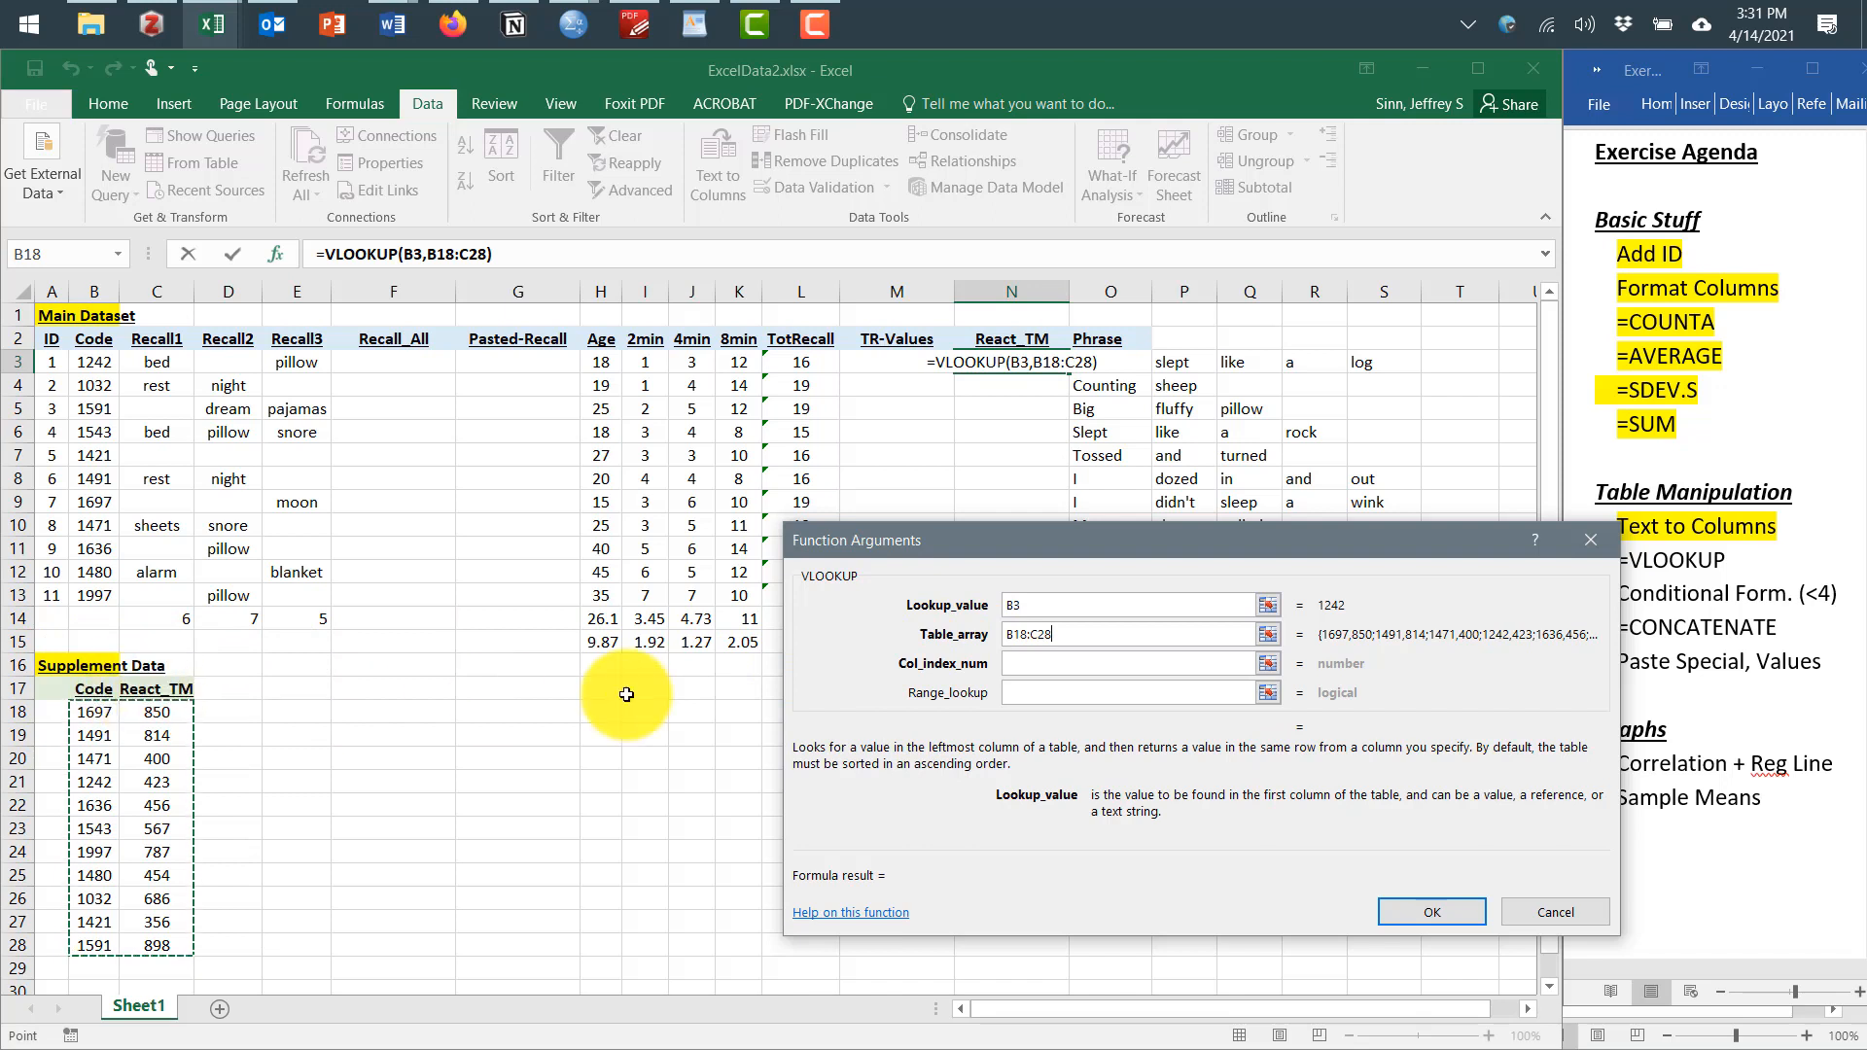
click(1096, 661)
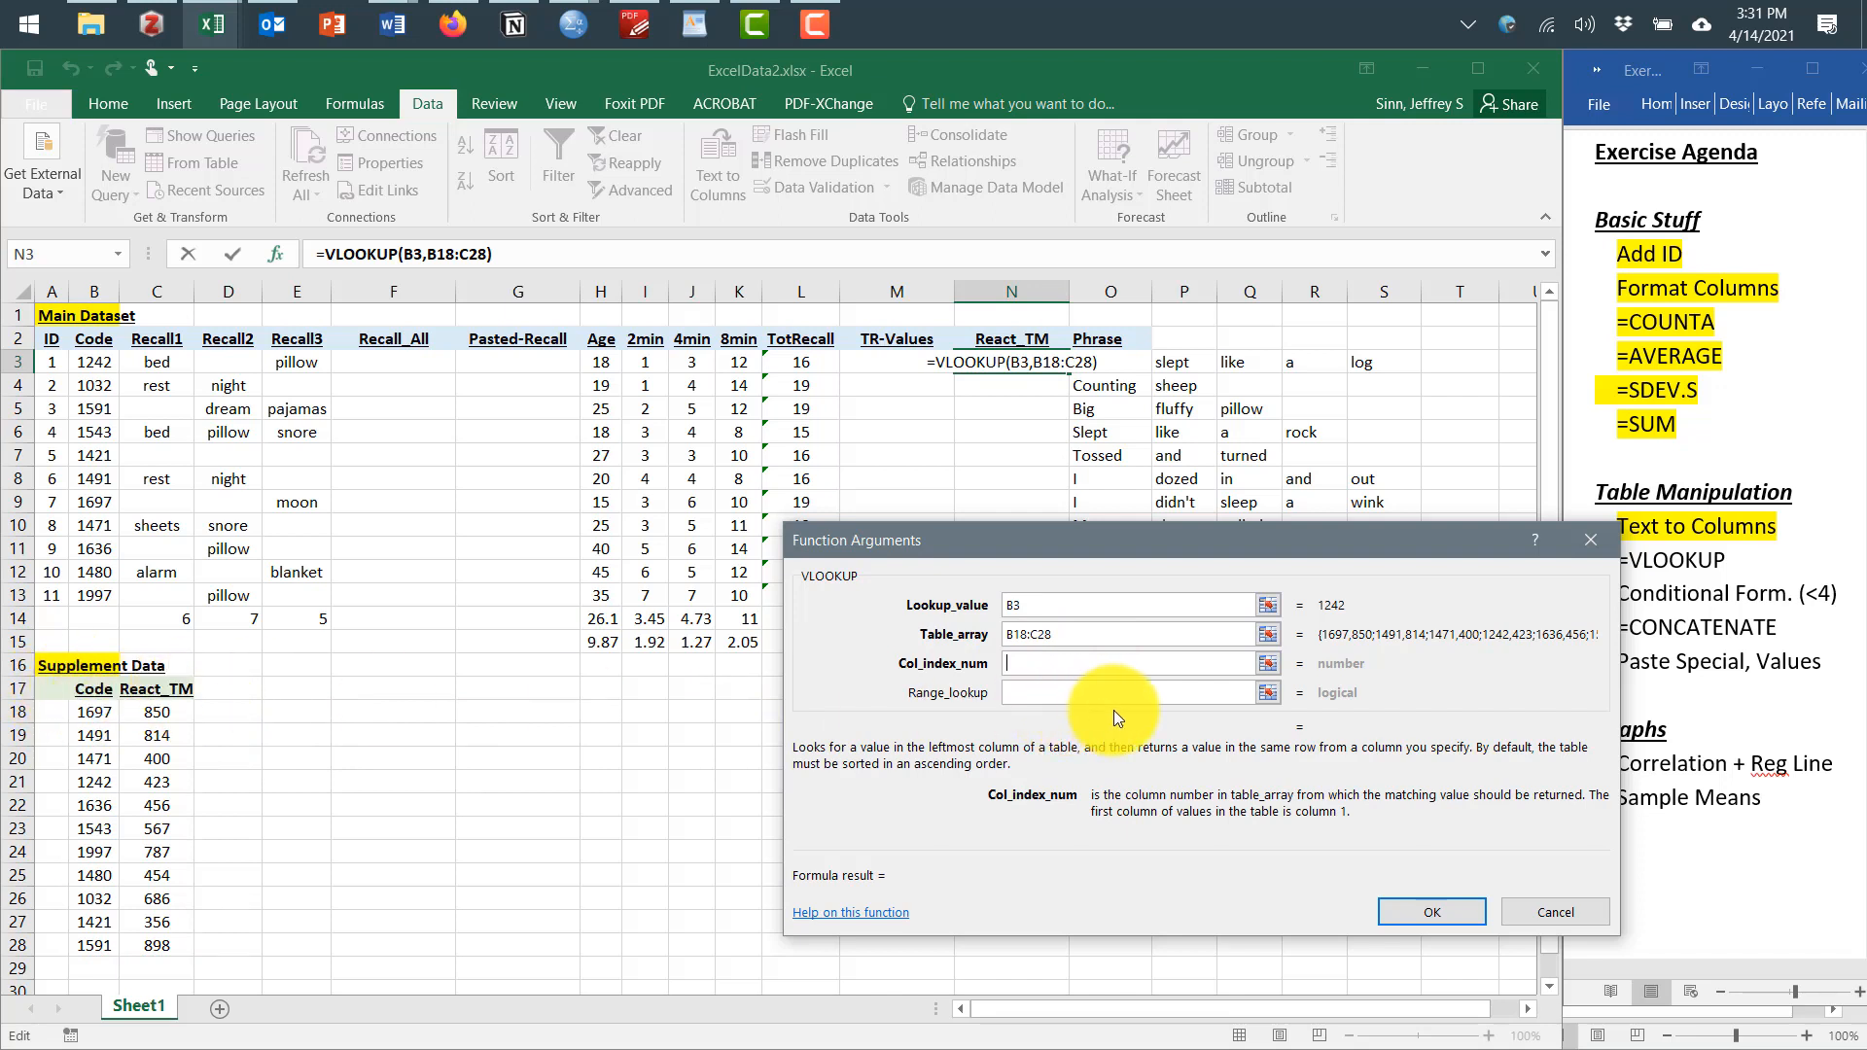
text(2)
click(1073, 697)
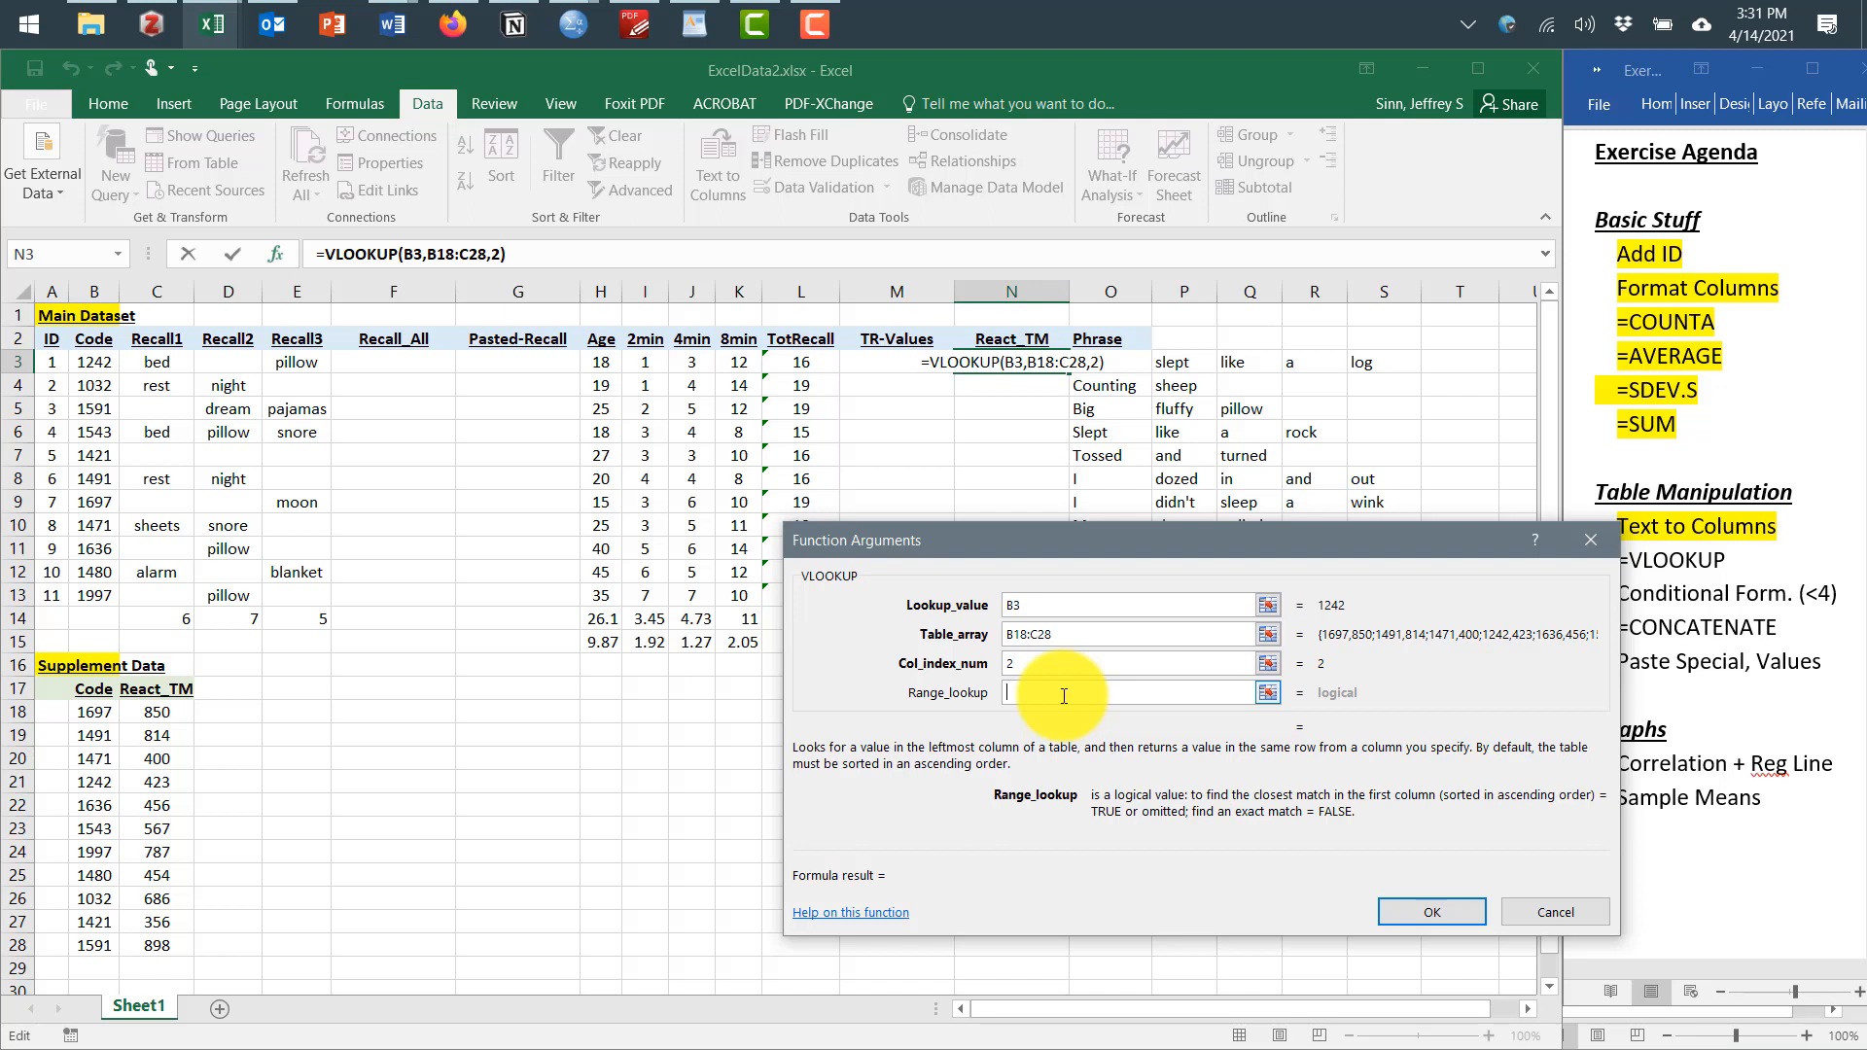
text(false)
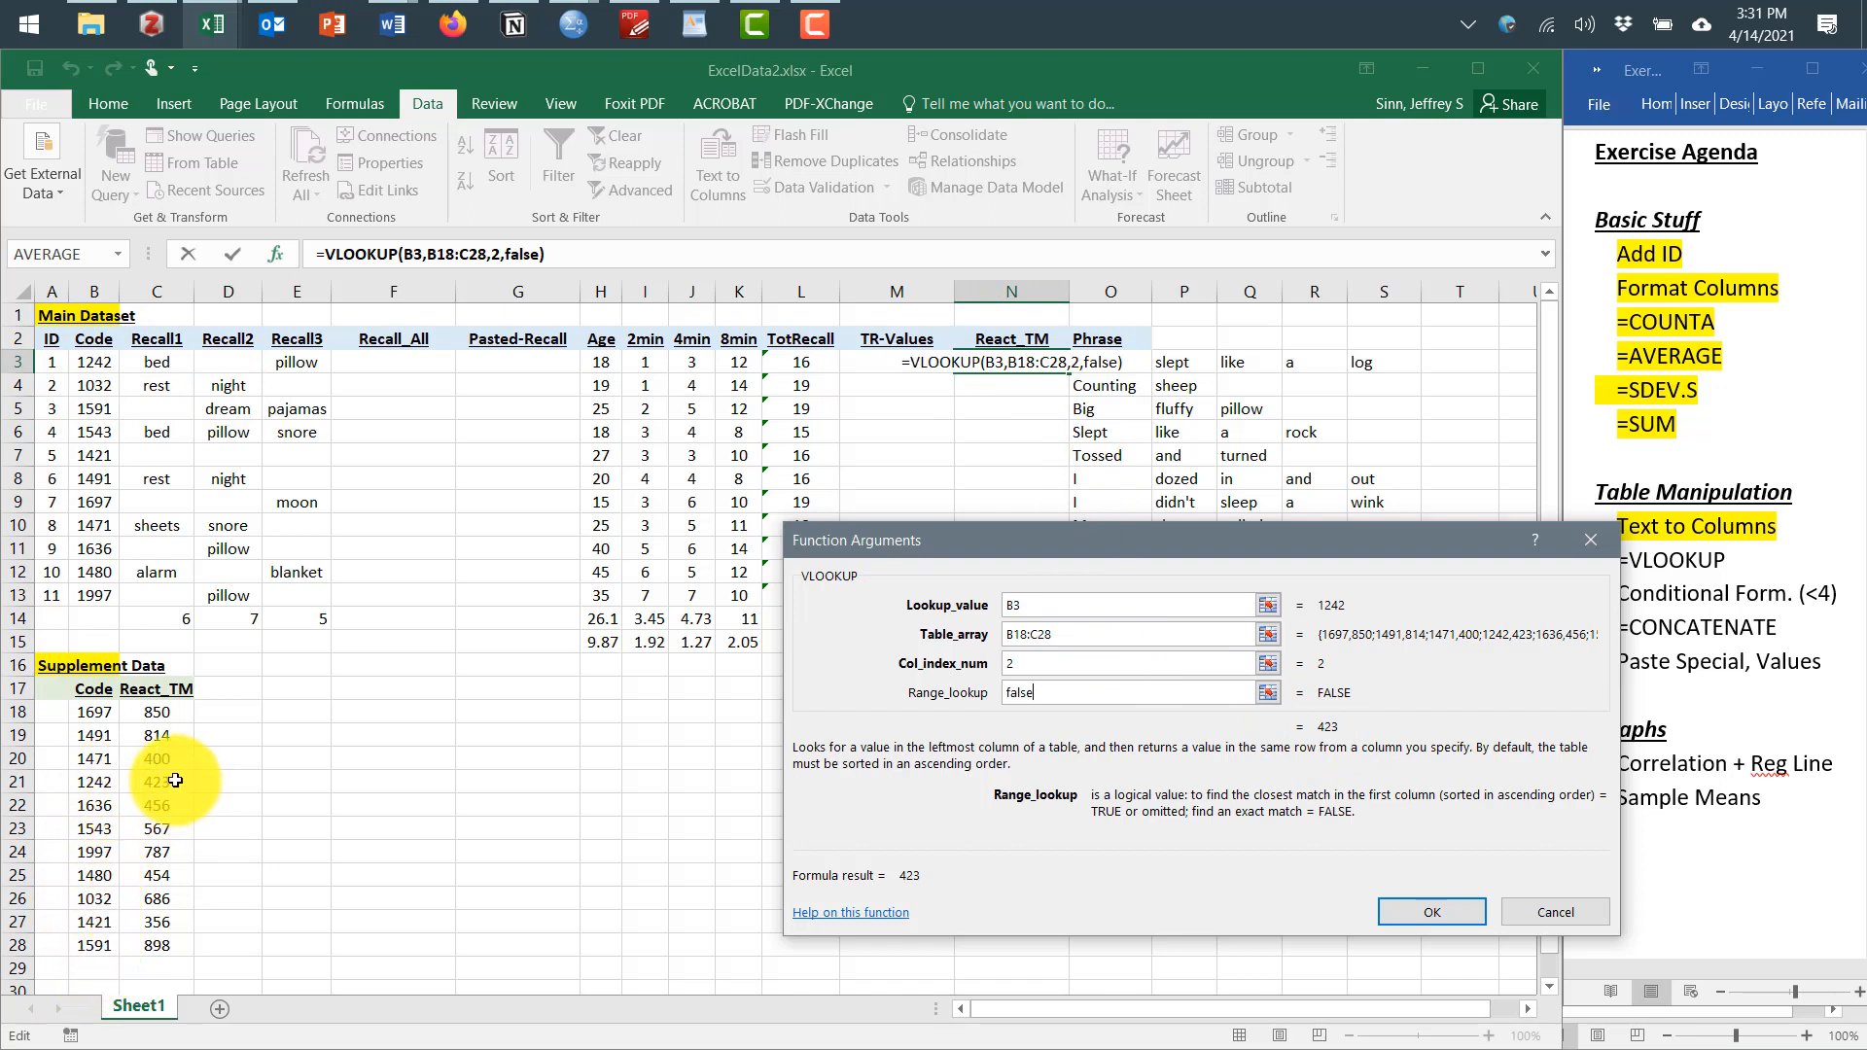
click(1455, 905)
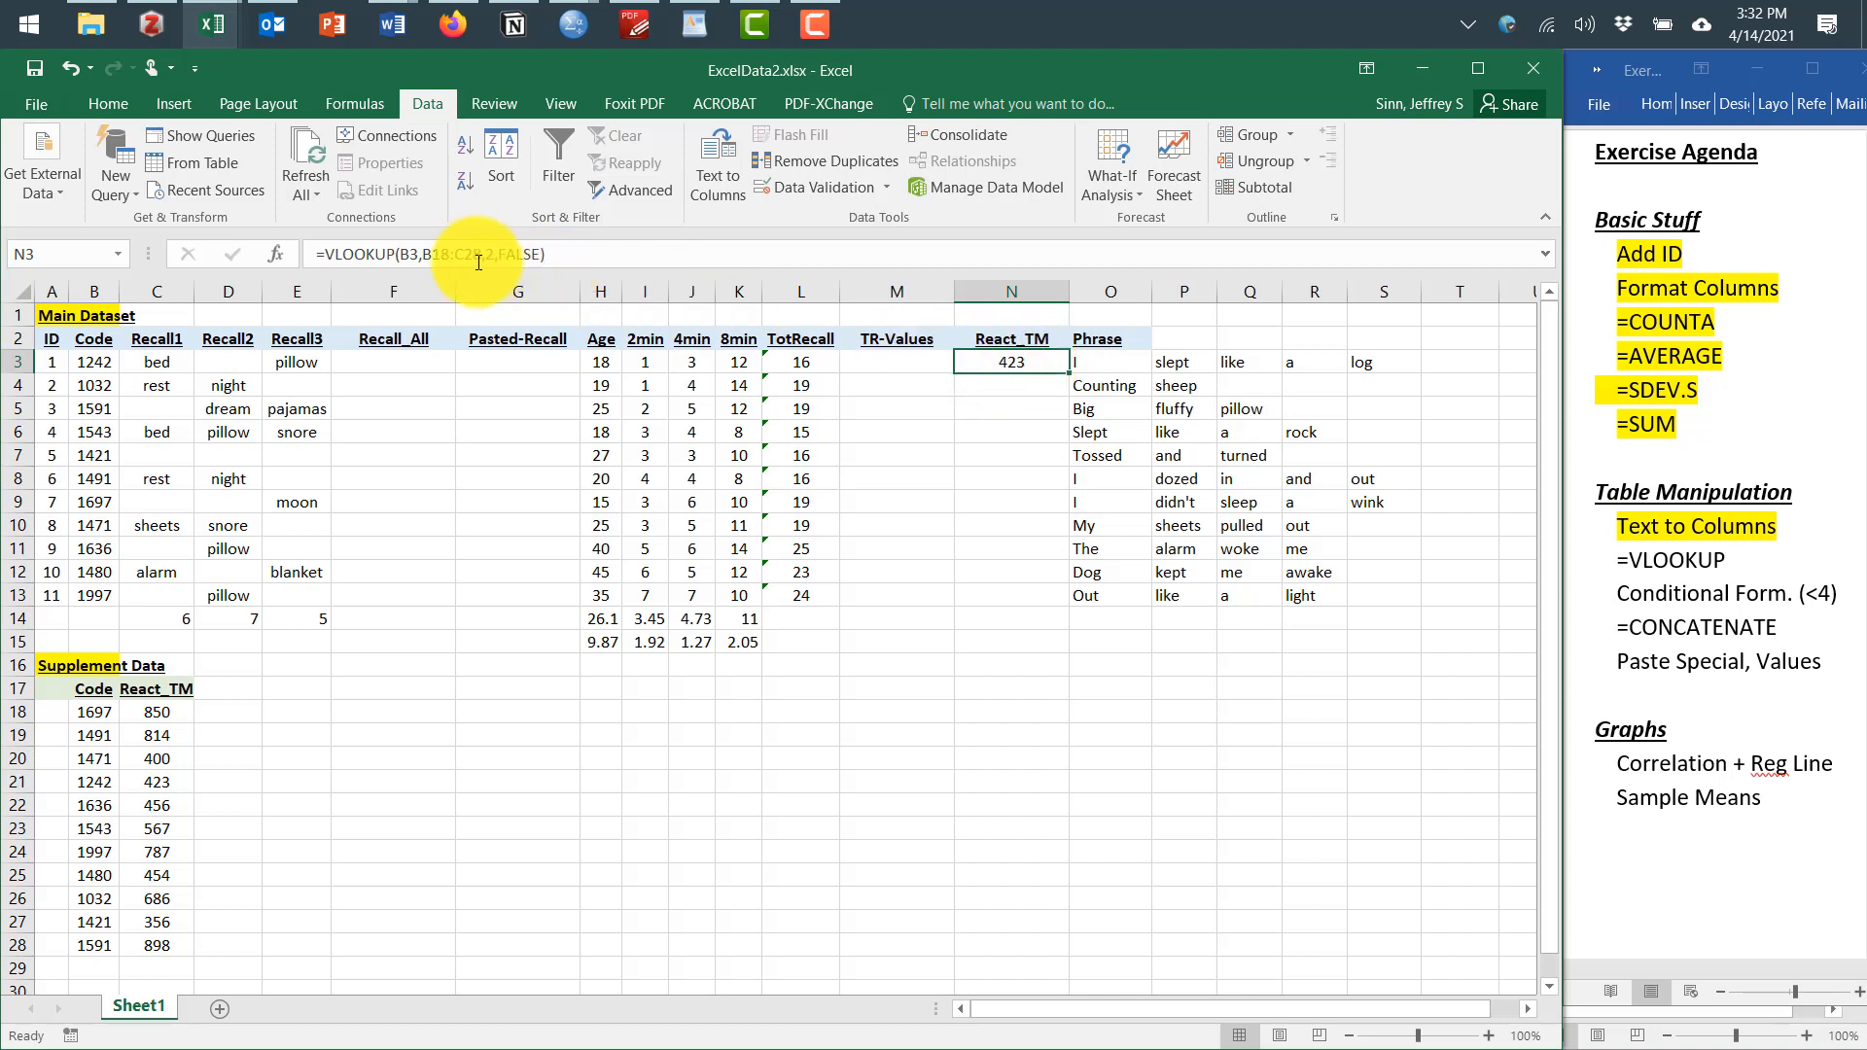
Make the VLOOKUP table range in N3 row-absolute as B$18:C$28
click(428, 256)
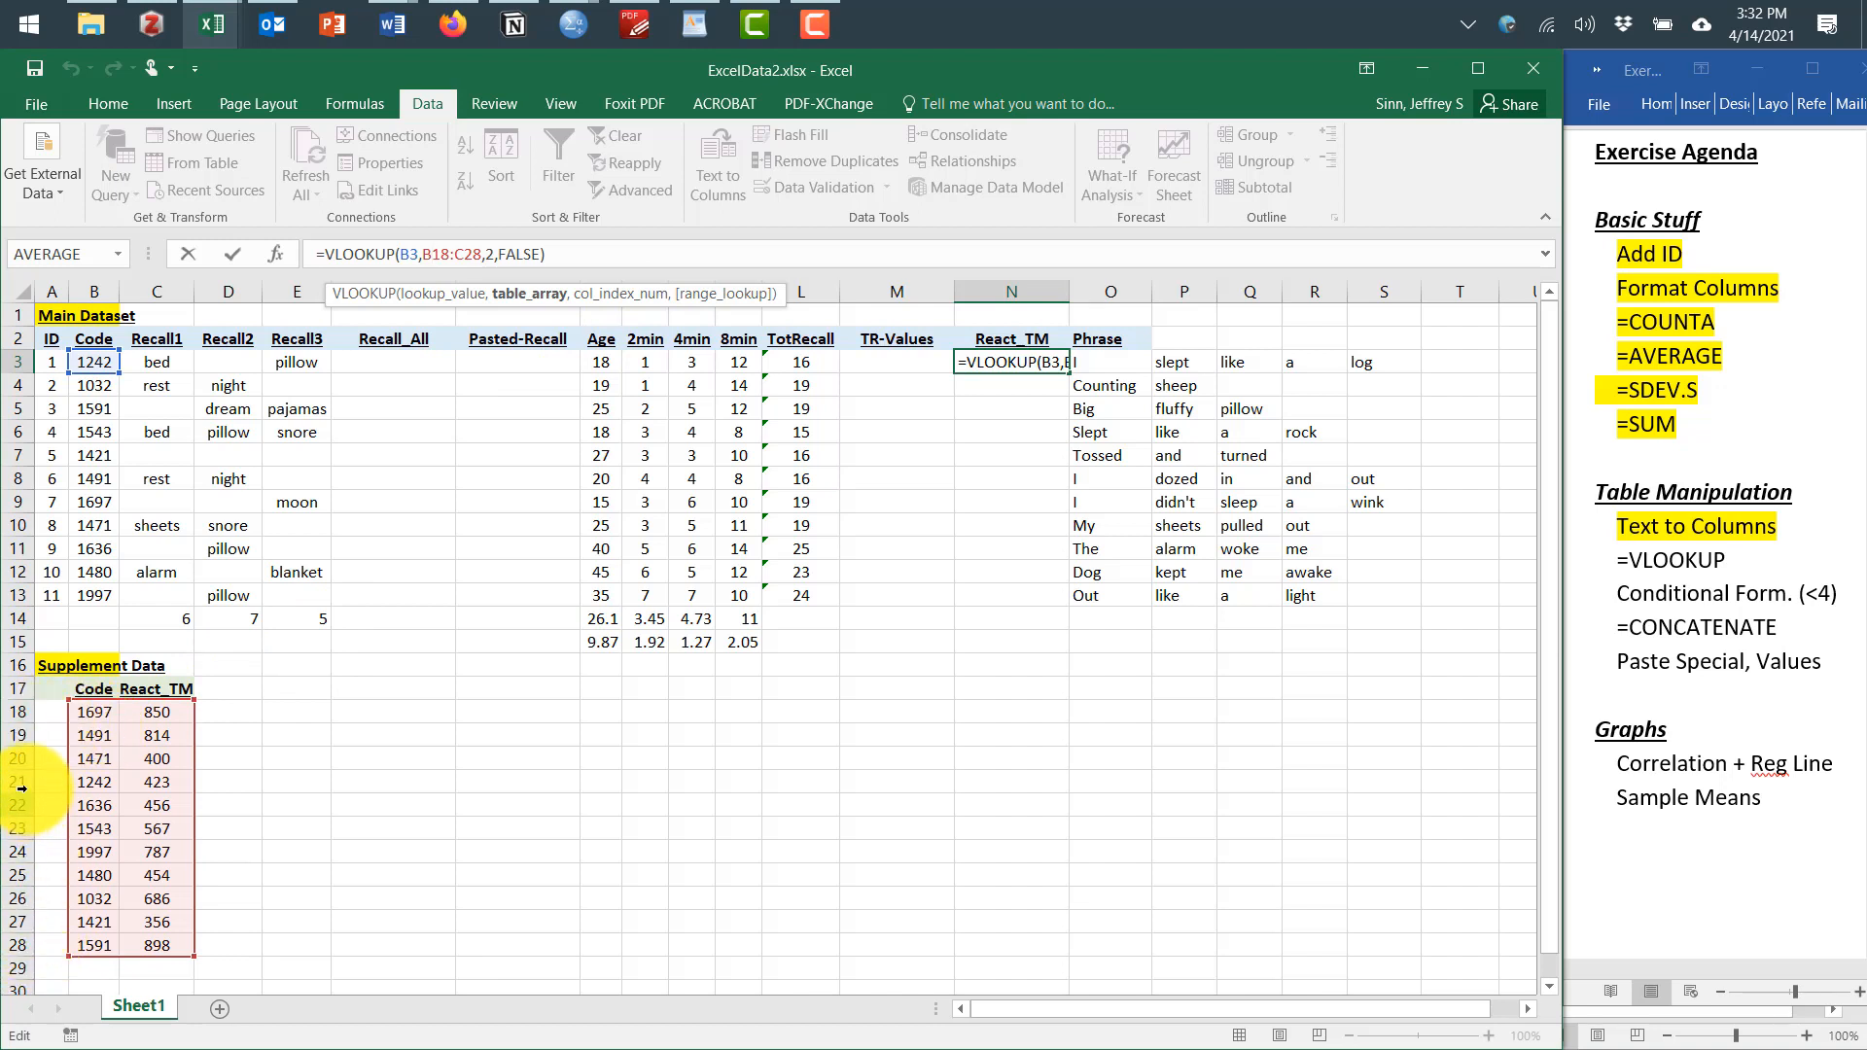
click(438, 257)
text($)
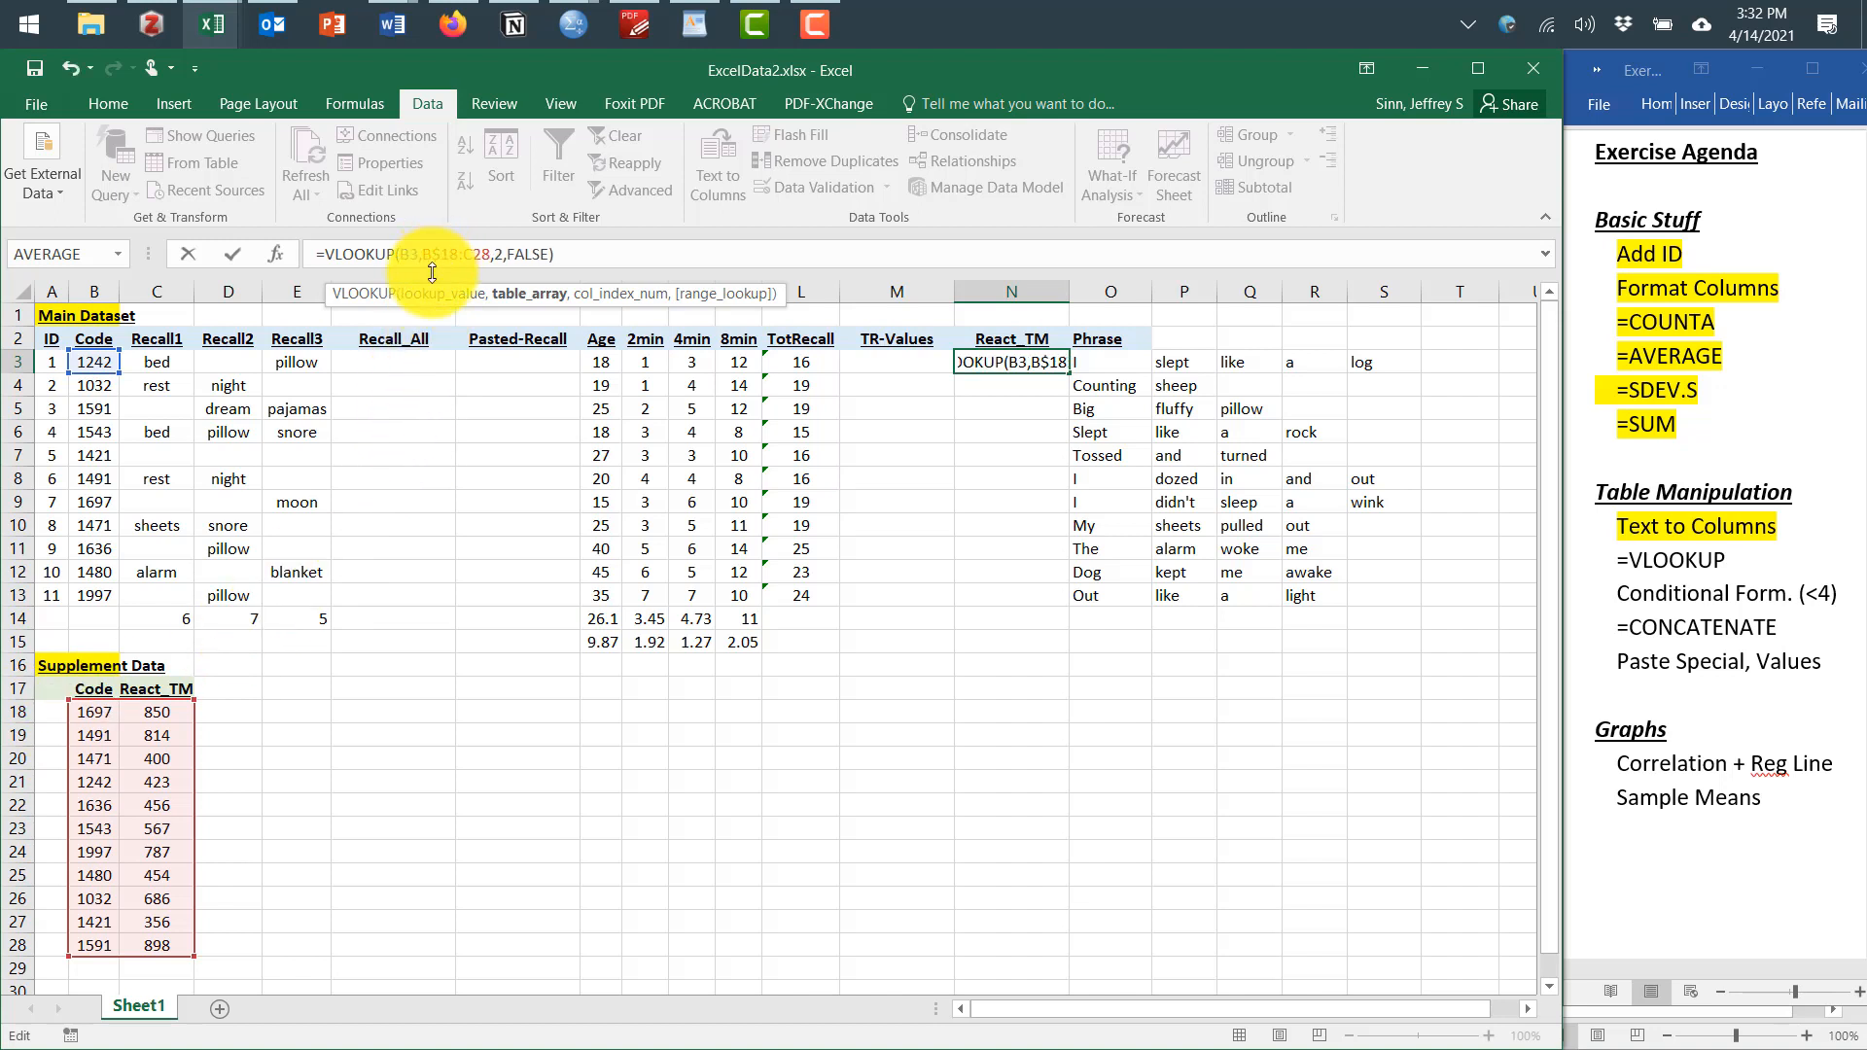
click(480, 253)
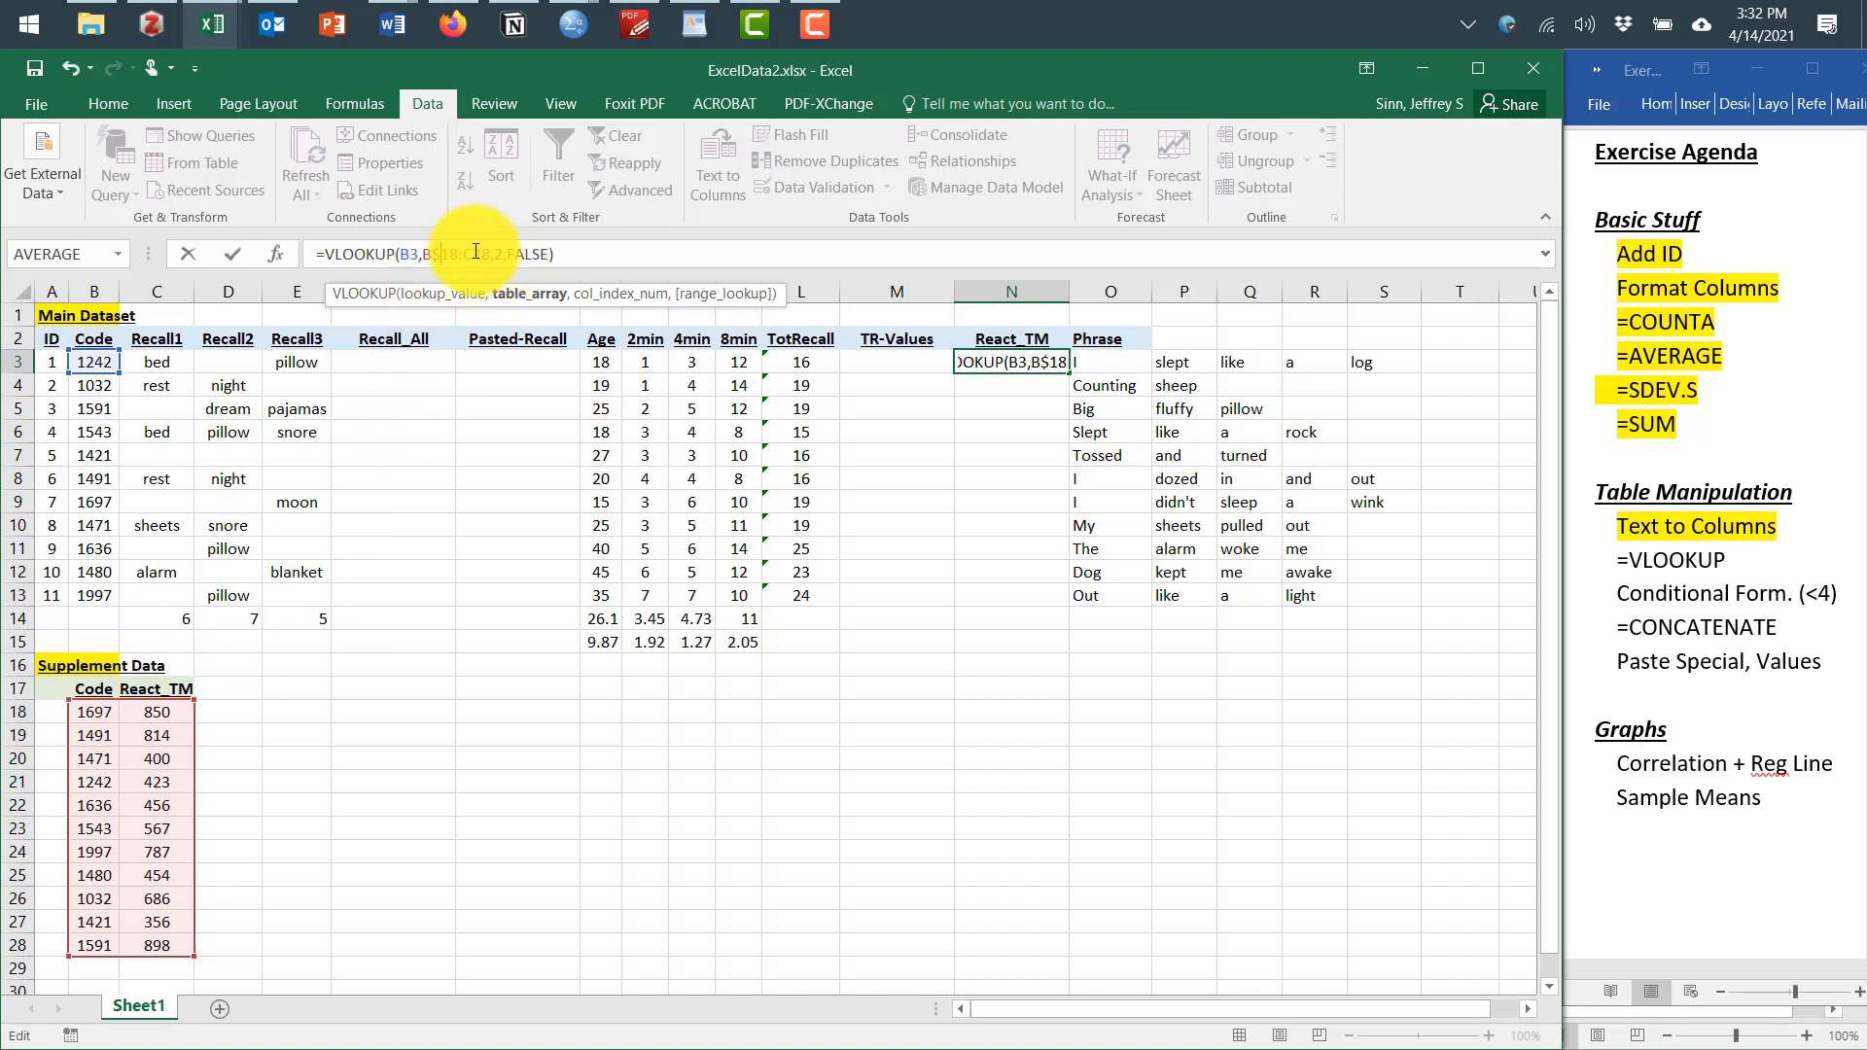
text($)
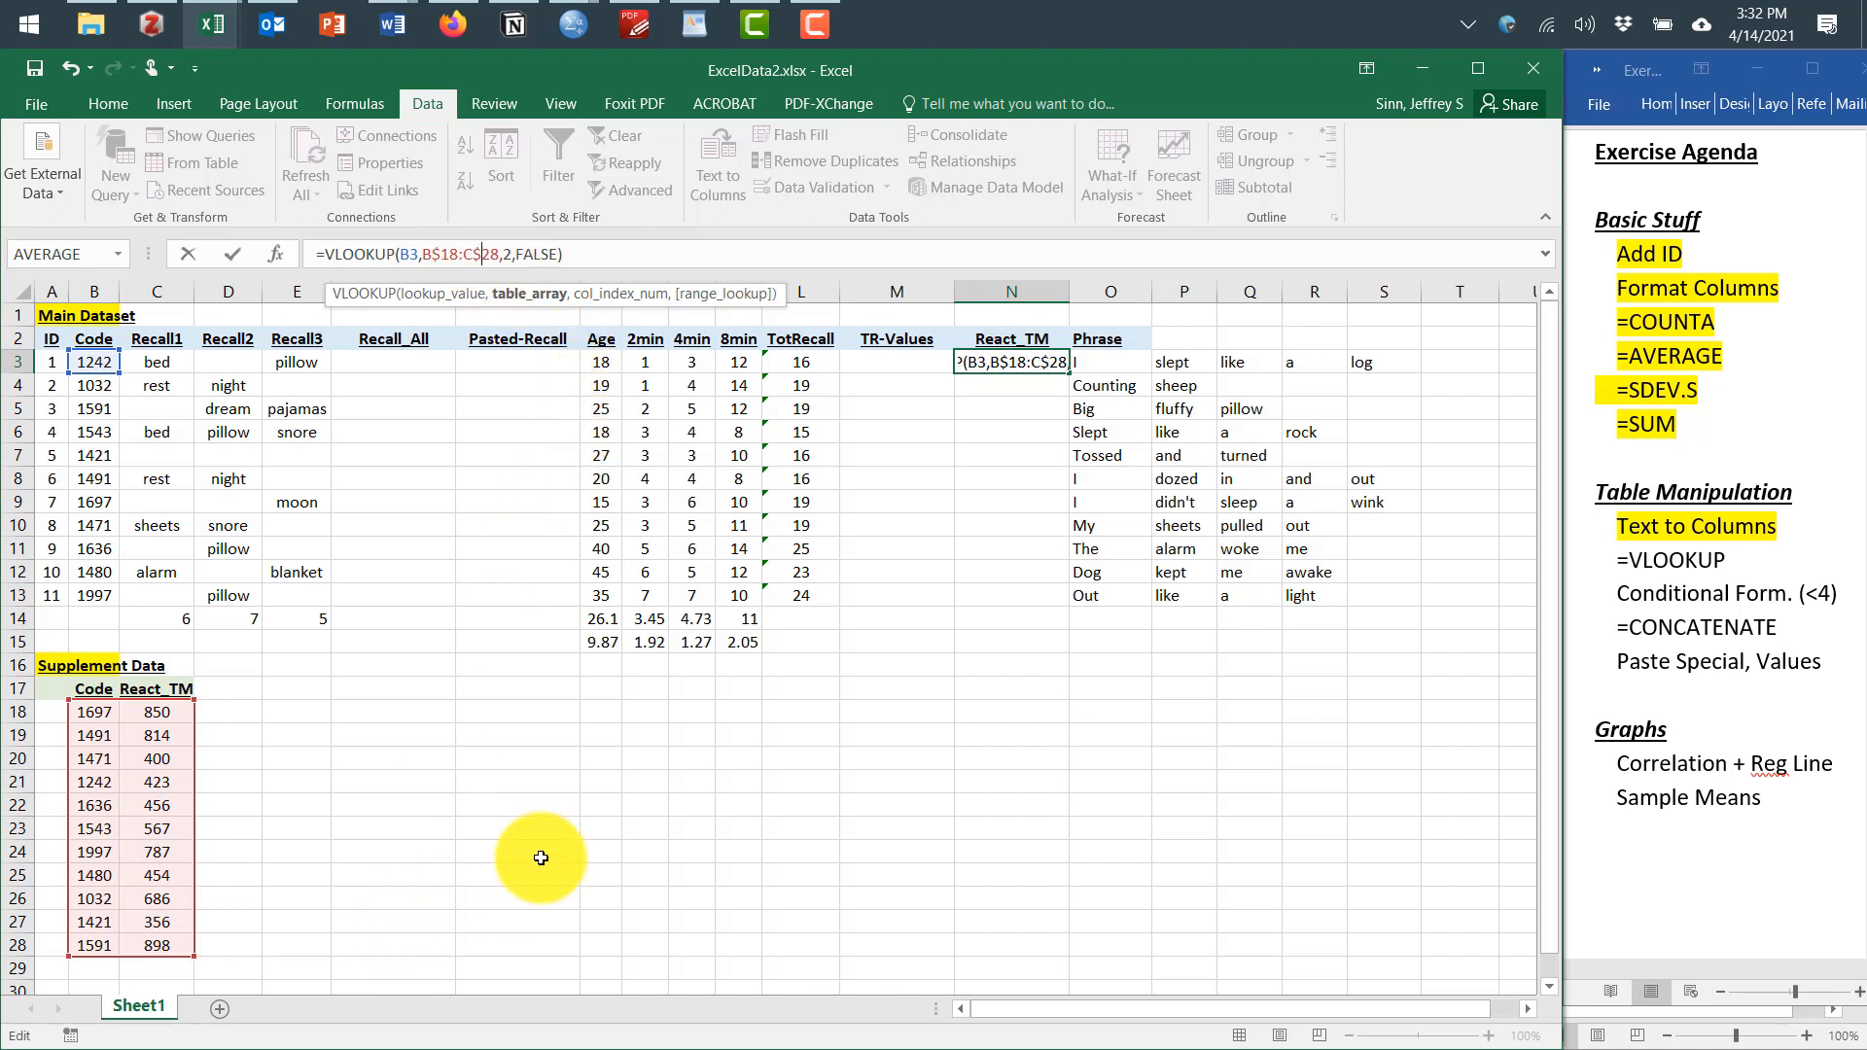
click(541, 858)
click(1016, 362)
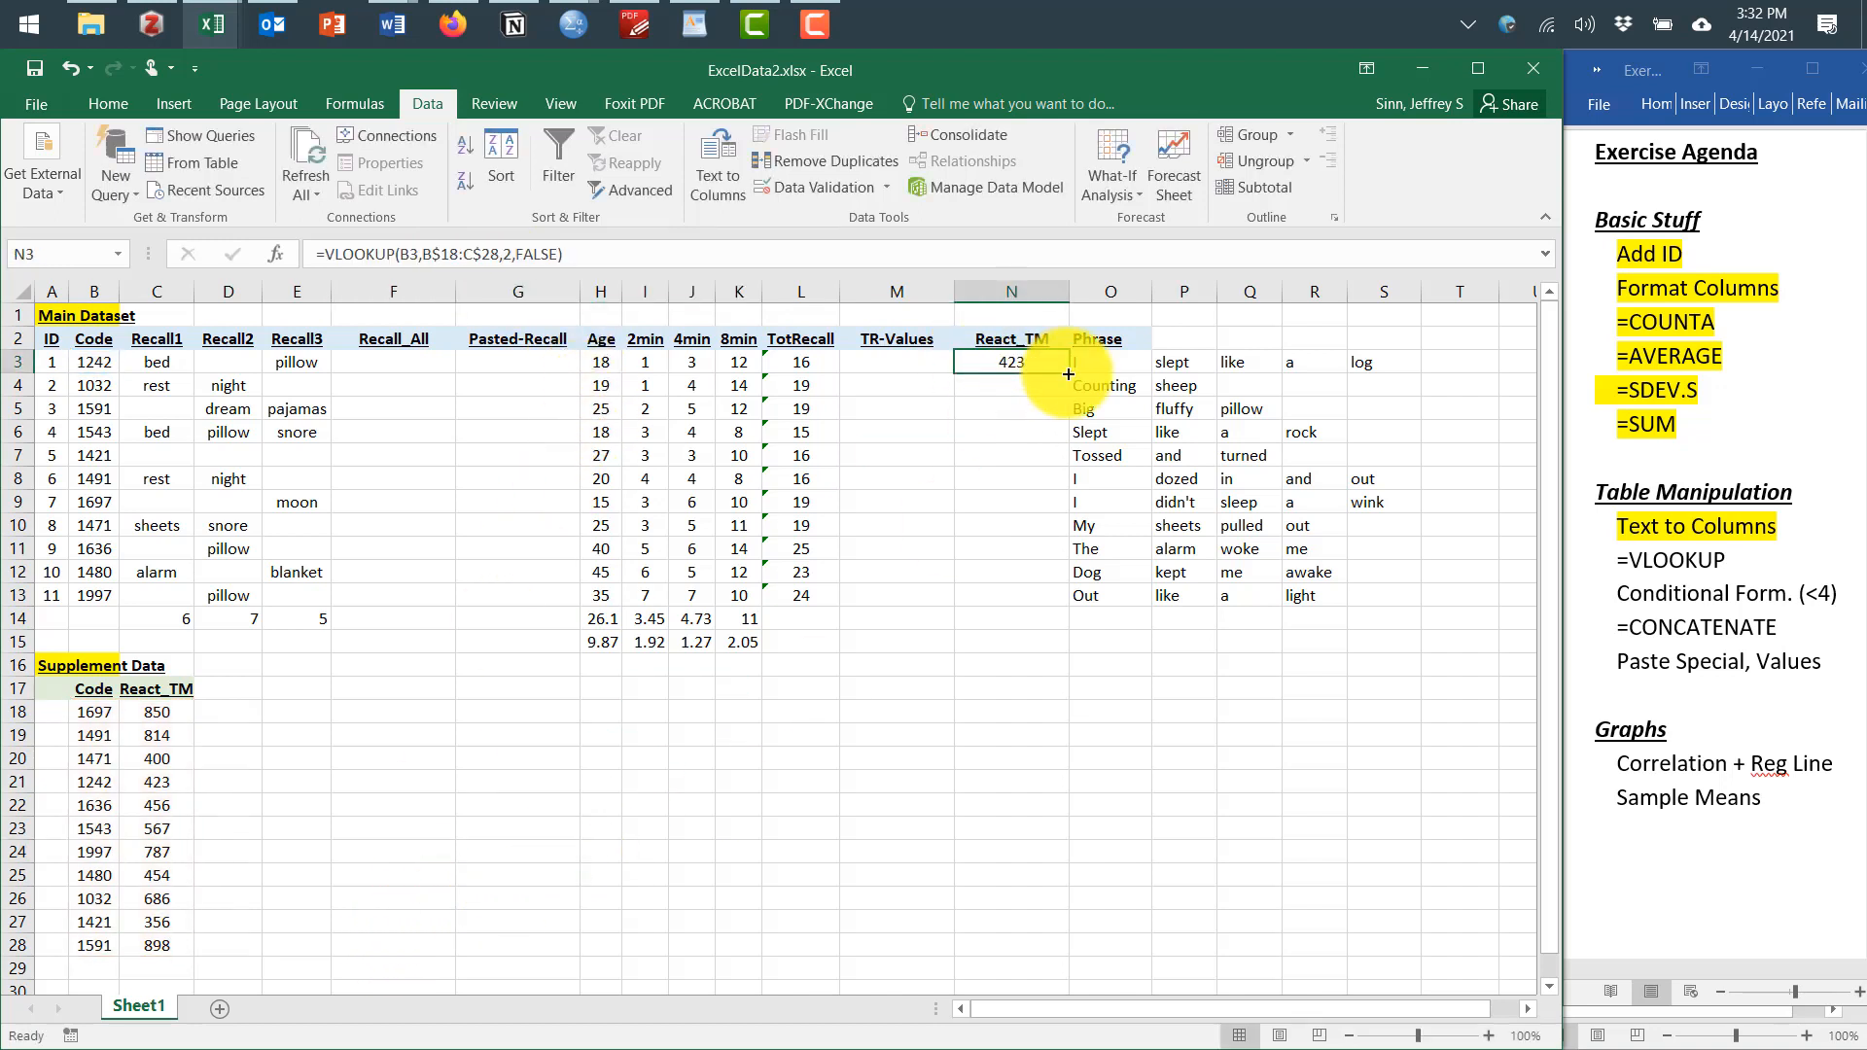
Fill the VLOOKUP formula down from N3 through N13
drag(1070, 374, 1034, 613)
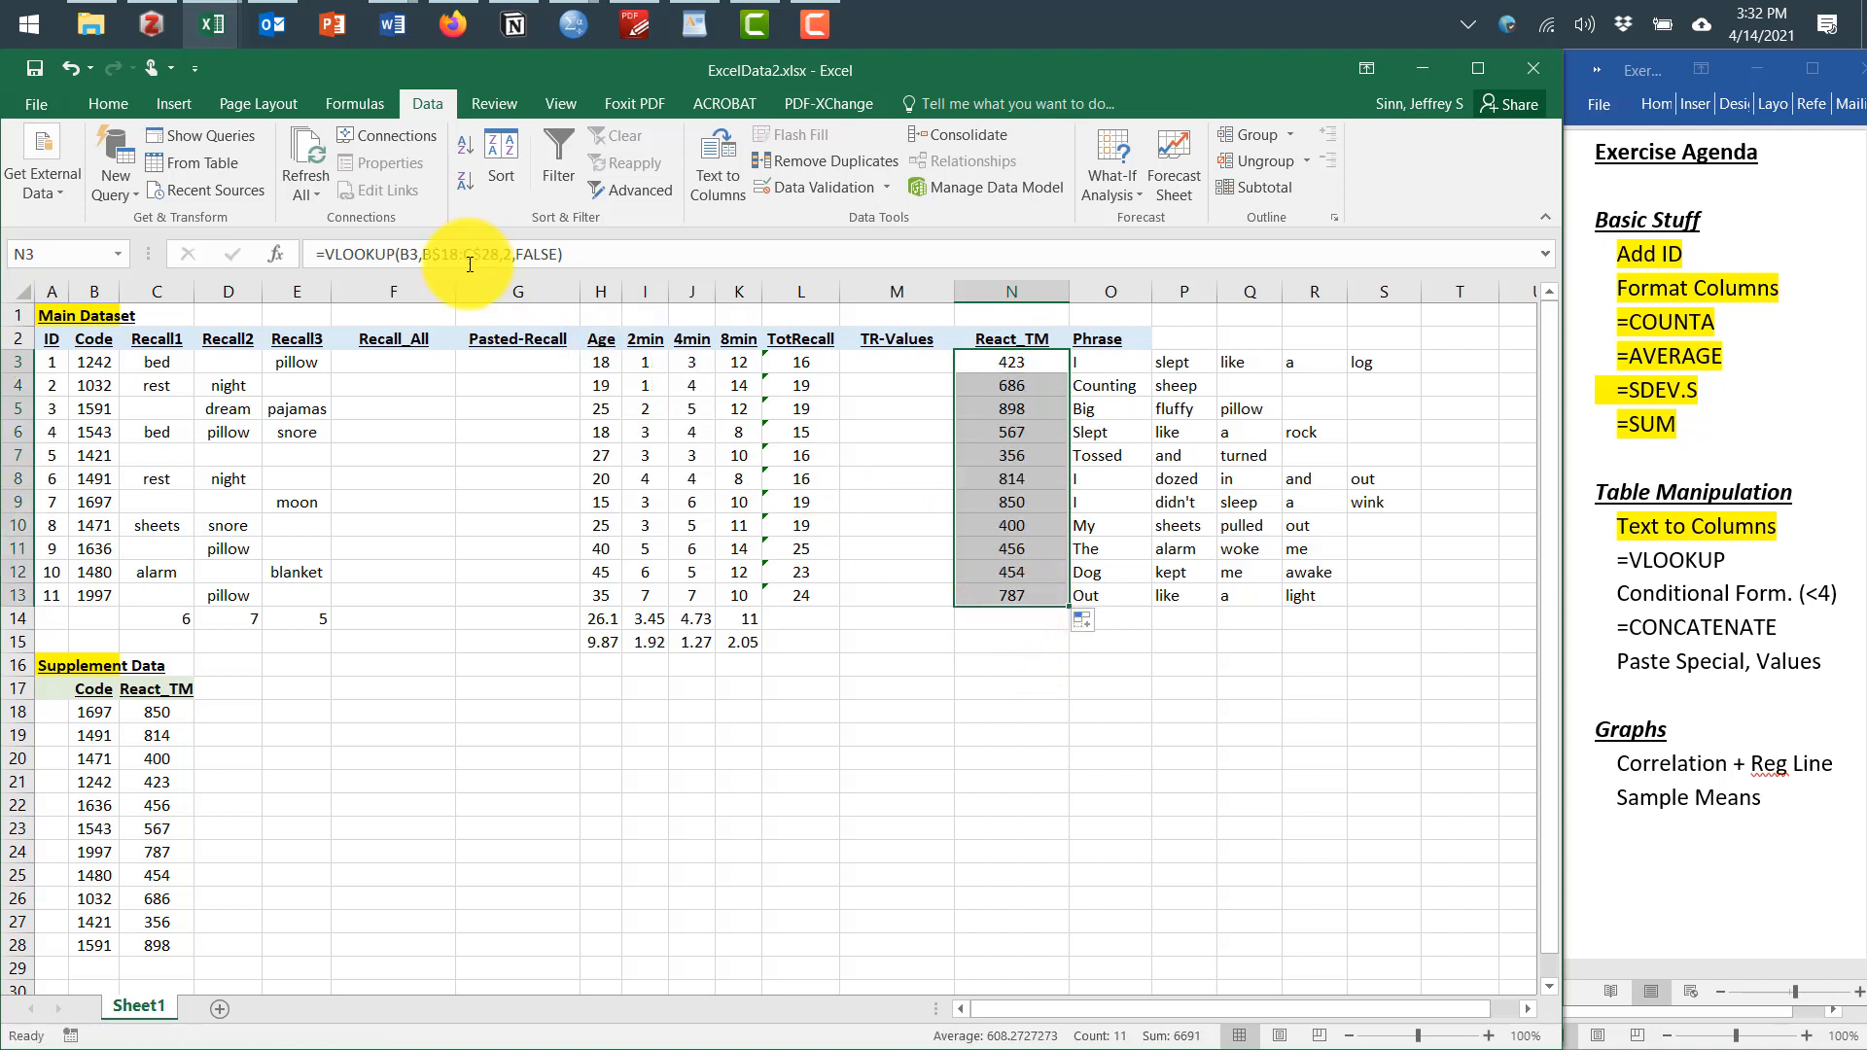
Check the copied VLOOKUP formulas in each cell of N3:N13
click(1014, 393)
click(1015, 410)
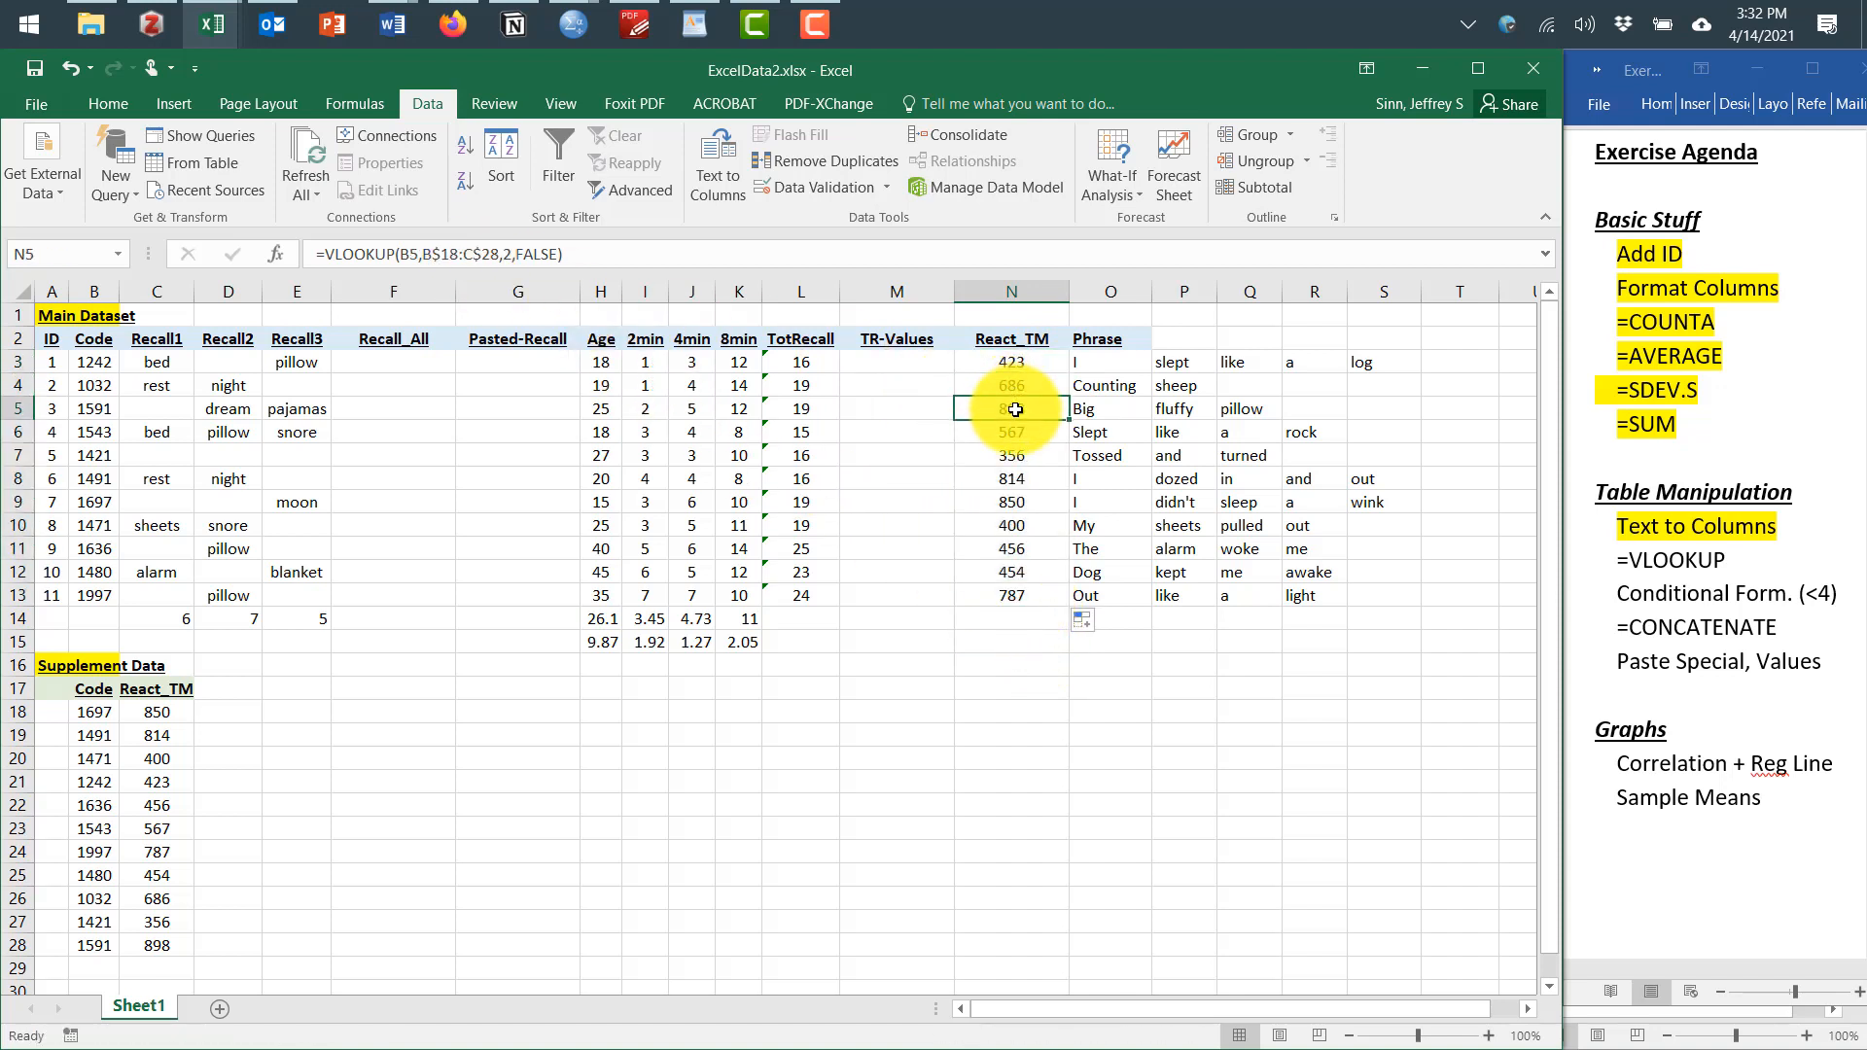
click(1014, 434)
click(1012, 455)
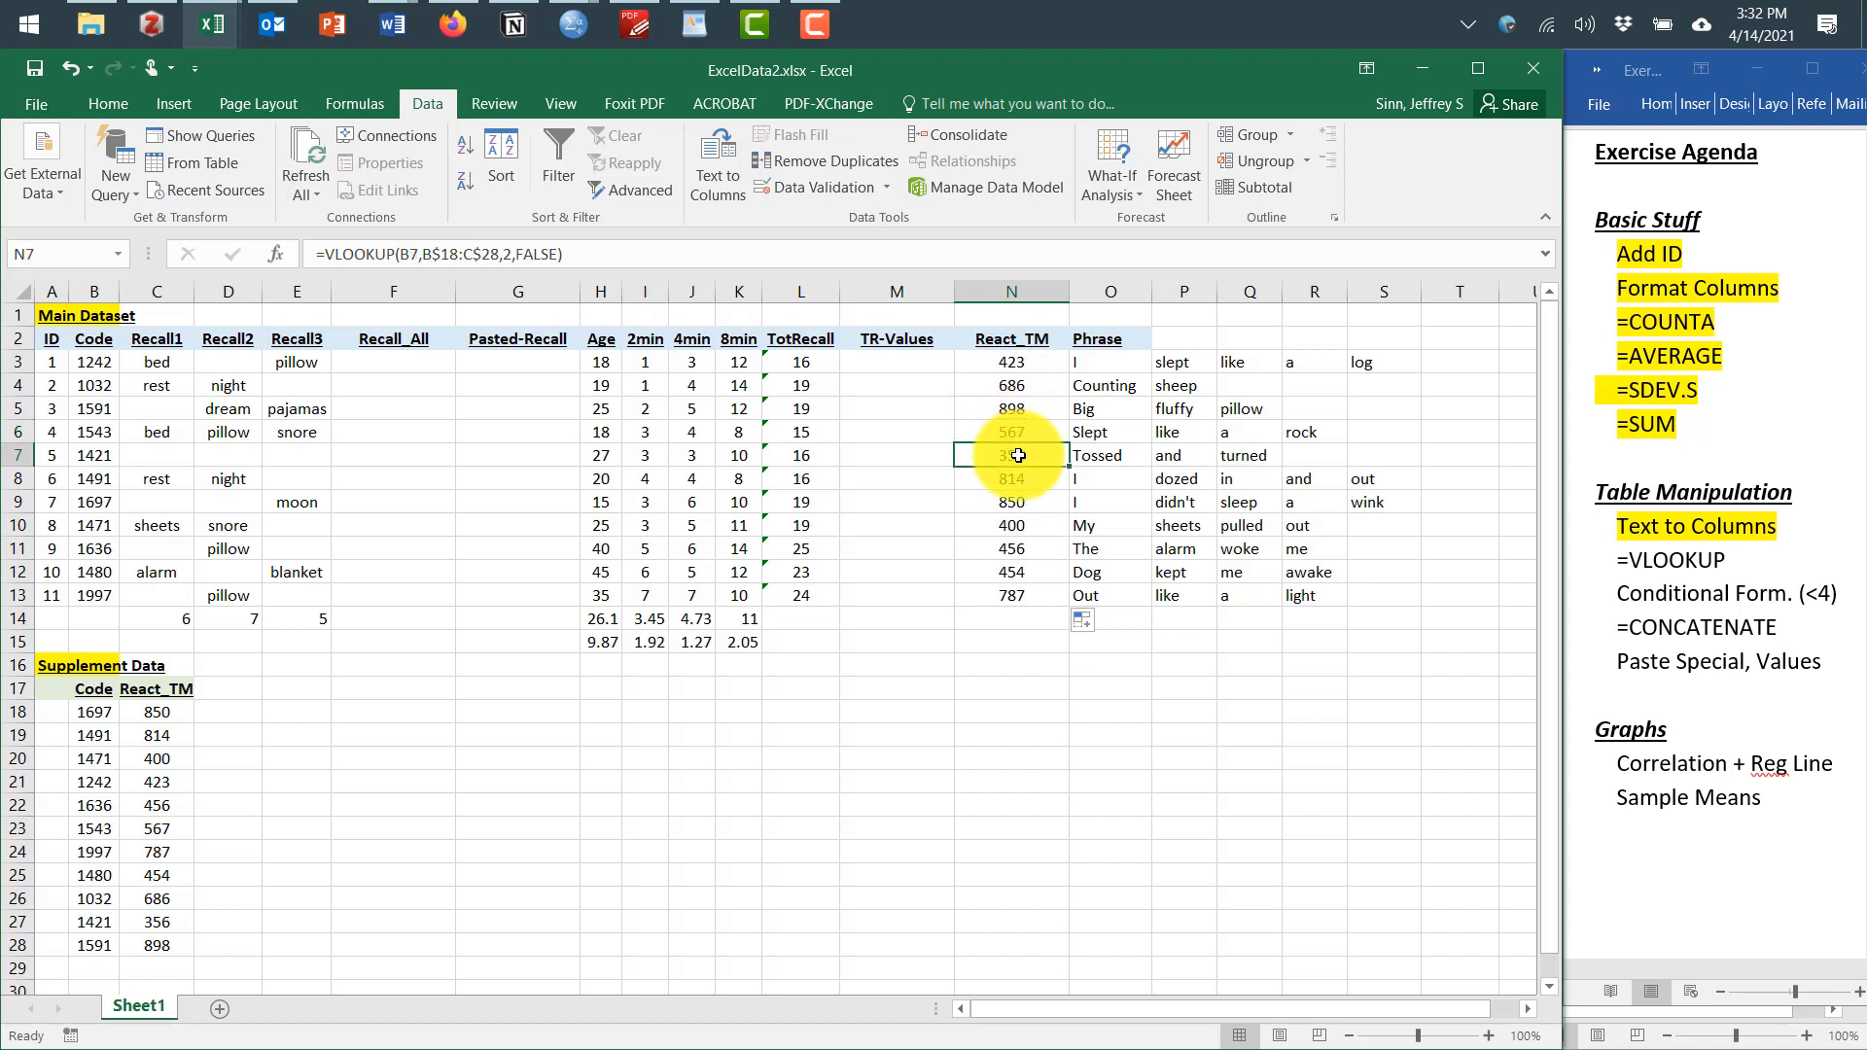
click(1016, 478)
click(1023, 494)
click(1021, 525)
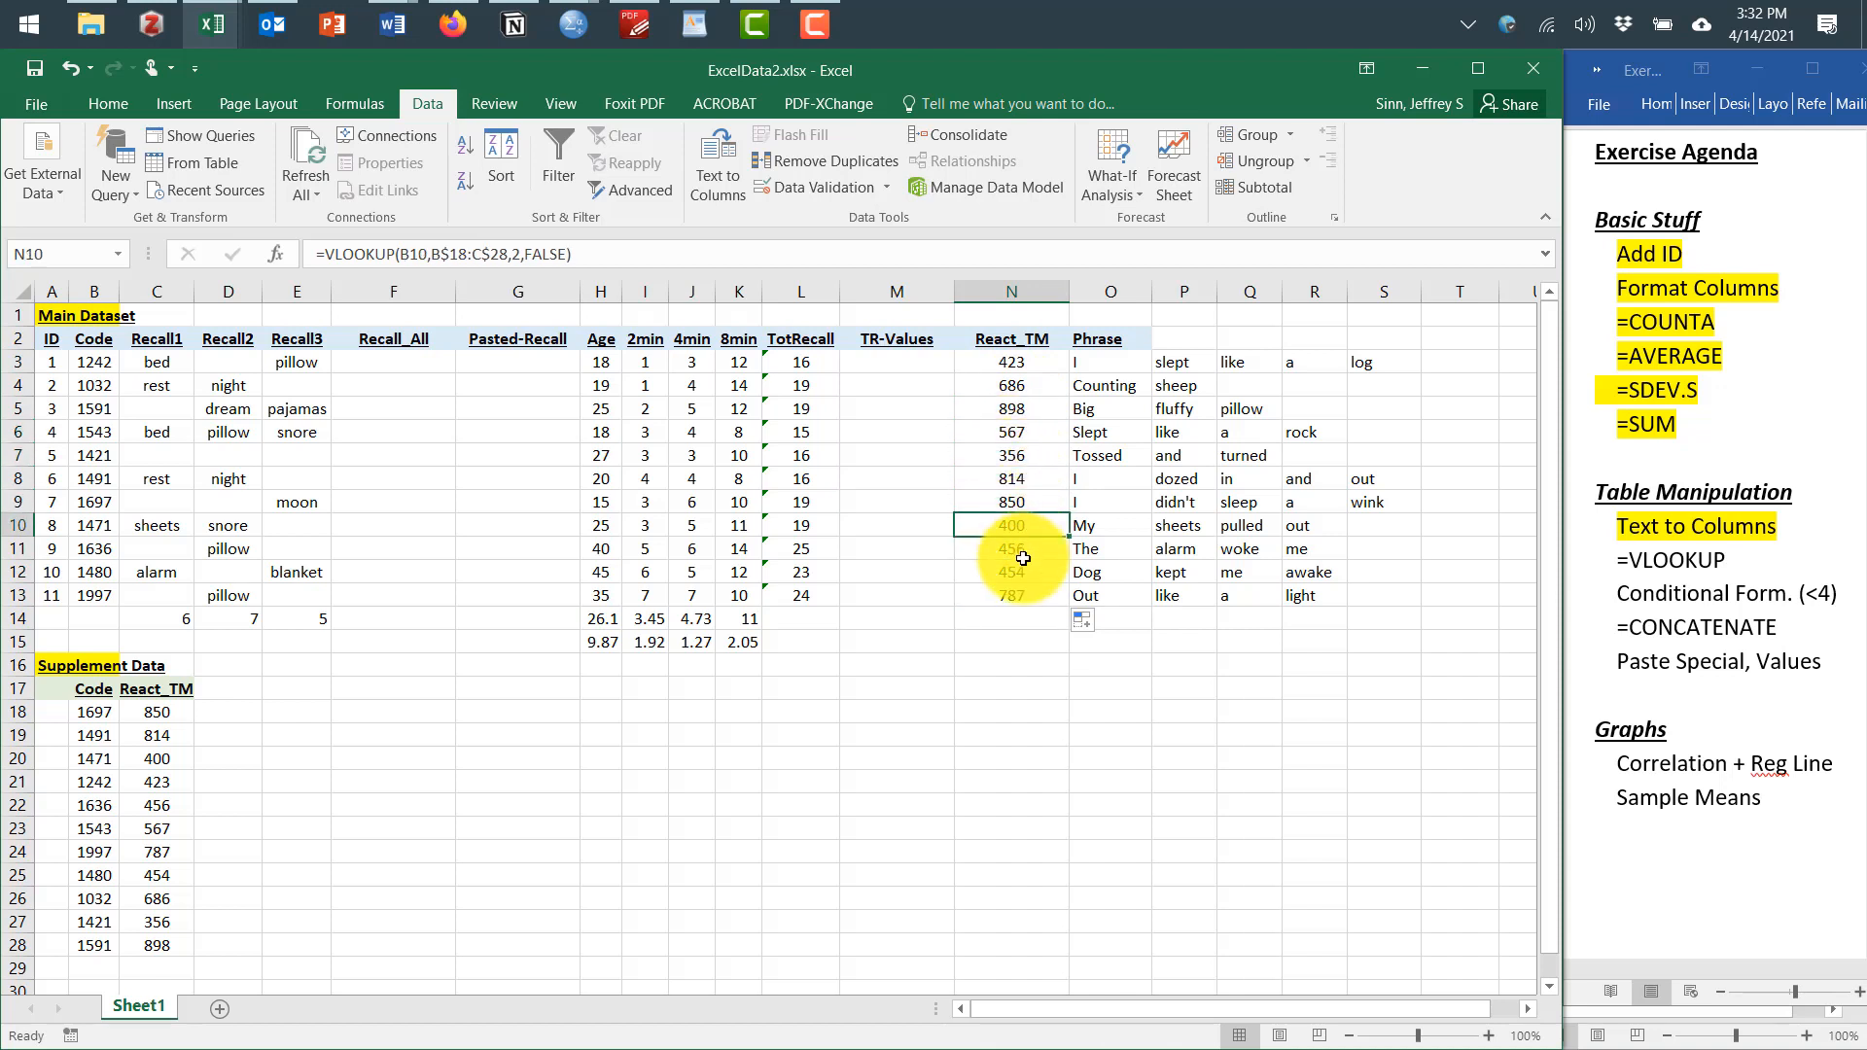
click(1022, 550)
click(1023, 573)
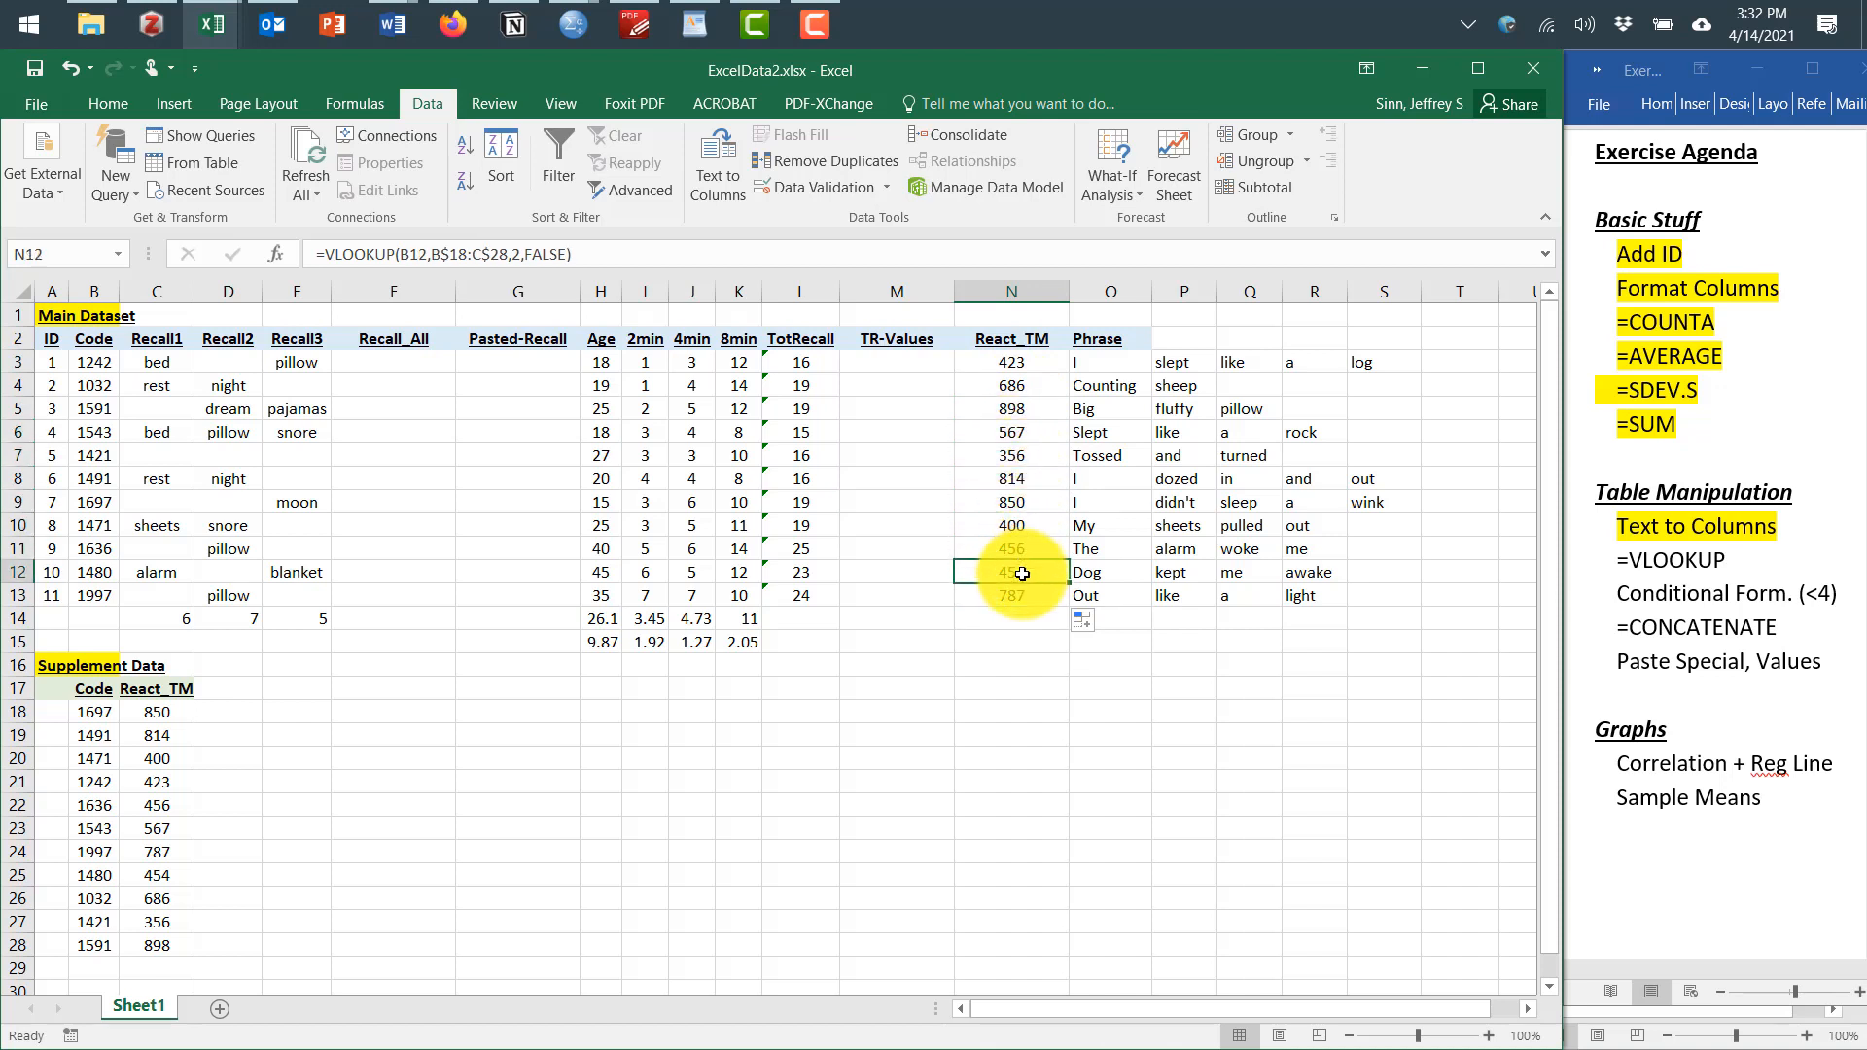
click(834, 850)
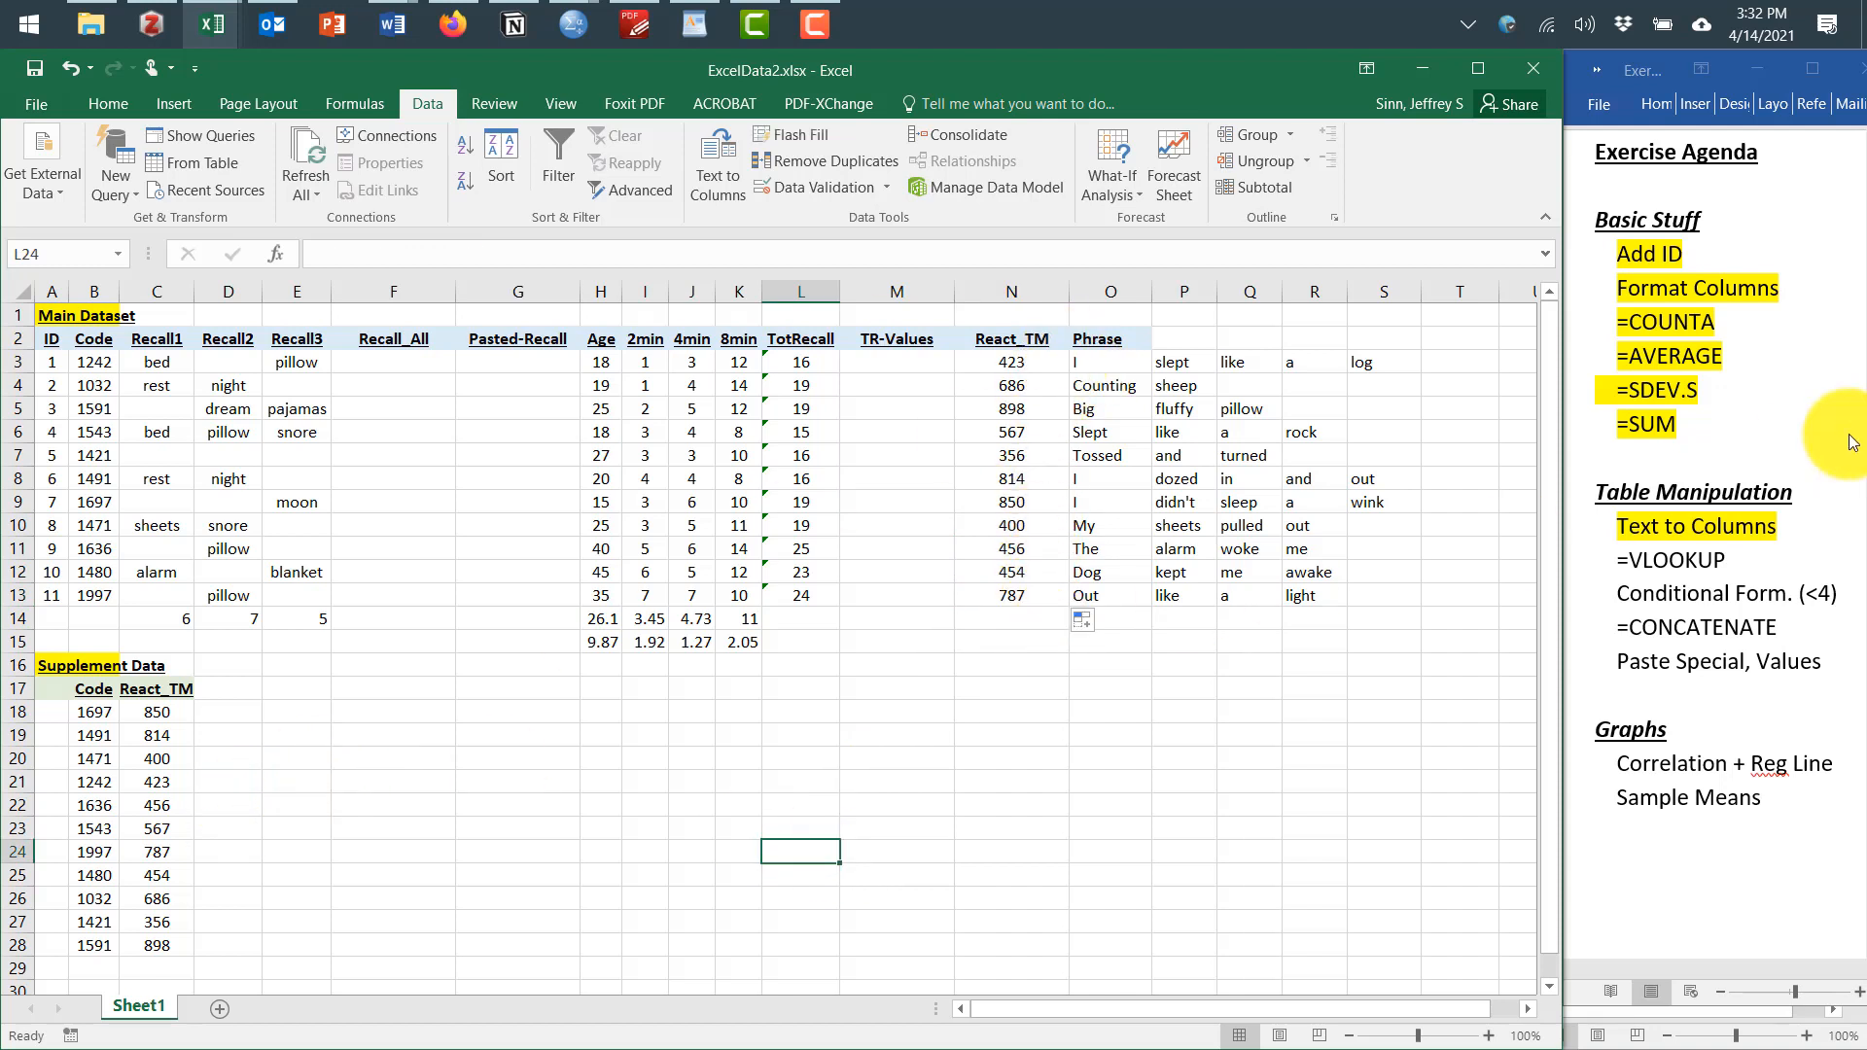
In the Word agenda, highlight the =VLOOKUP item
click(1759, 550)
drag(1618, 565, 1731, 562)
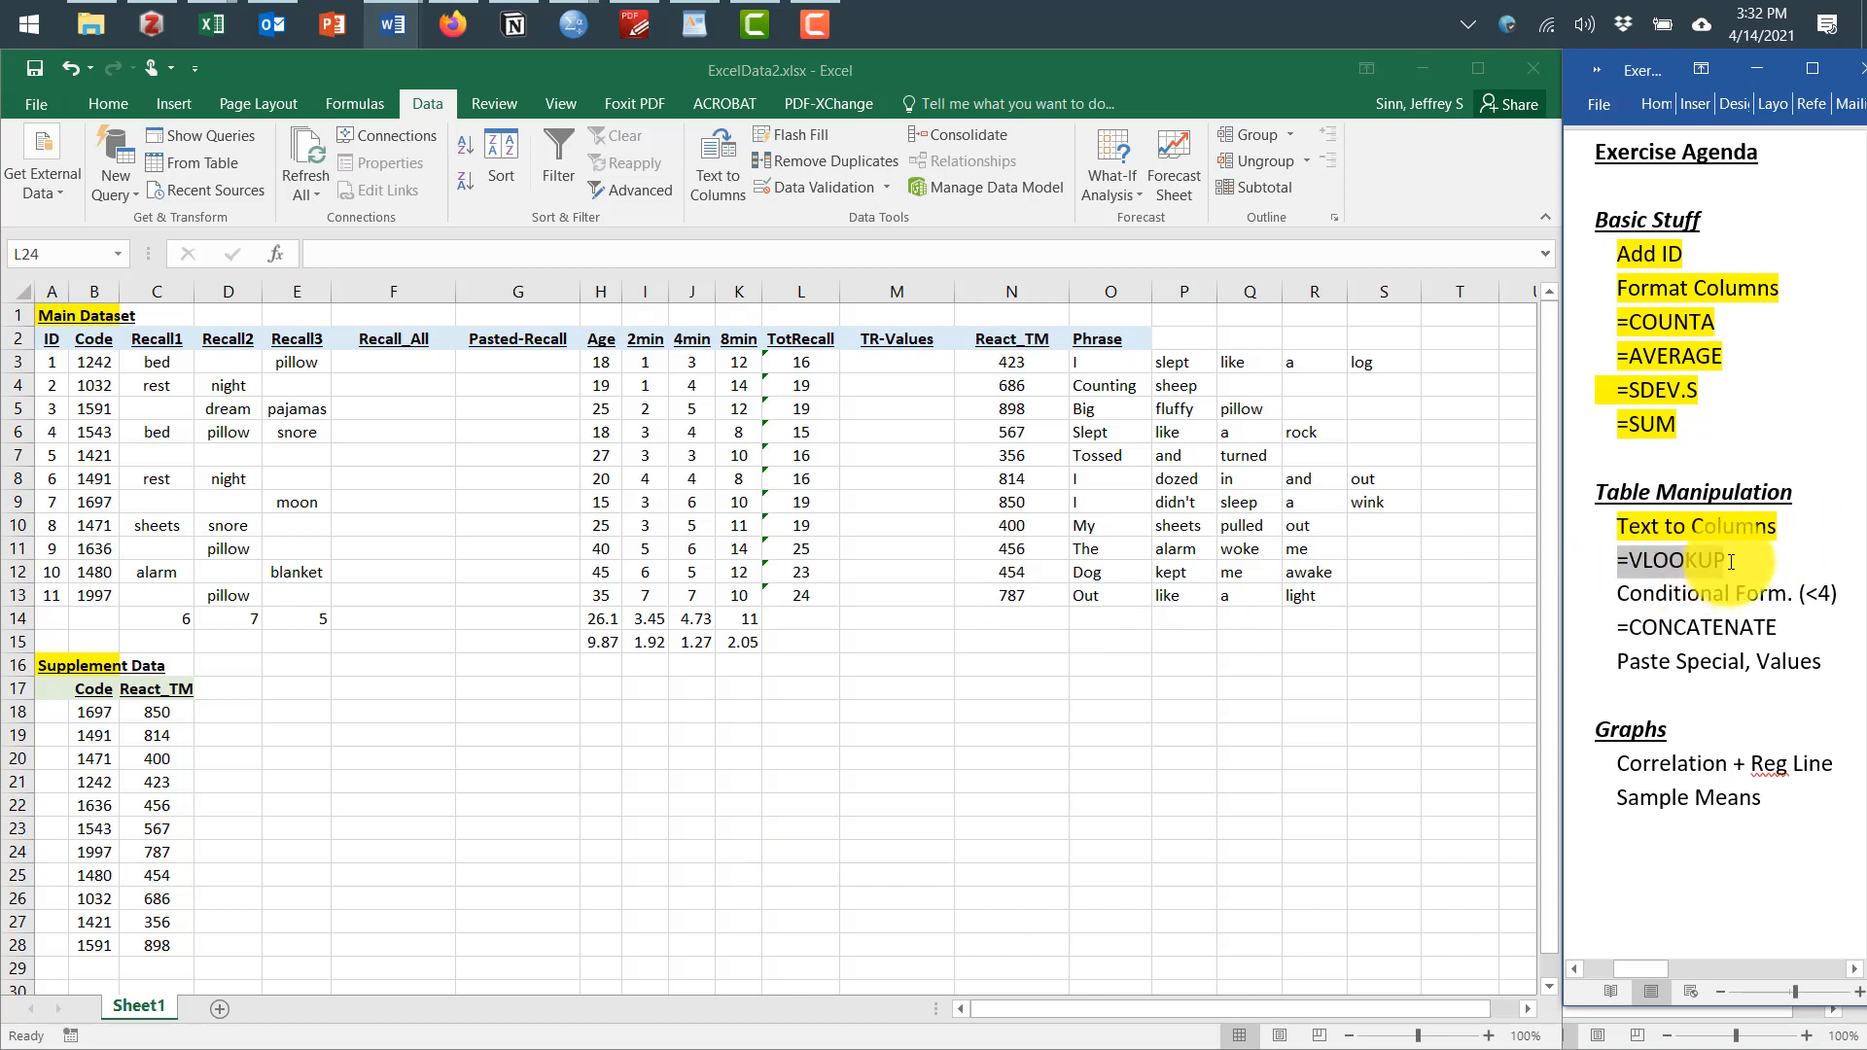
click(1689, 525)
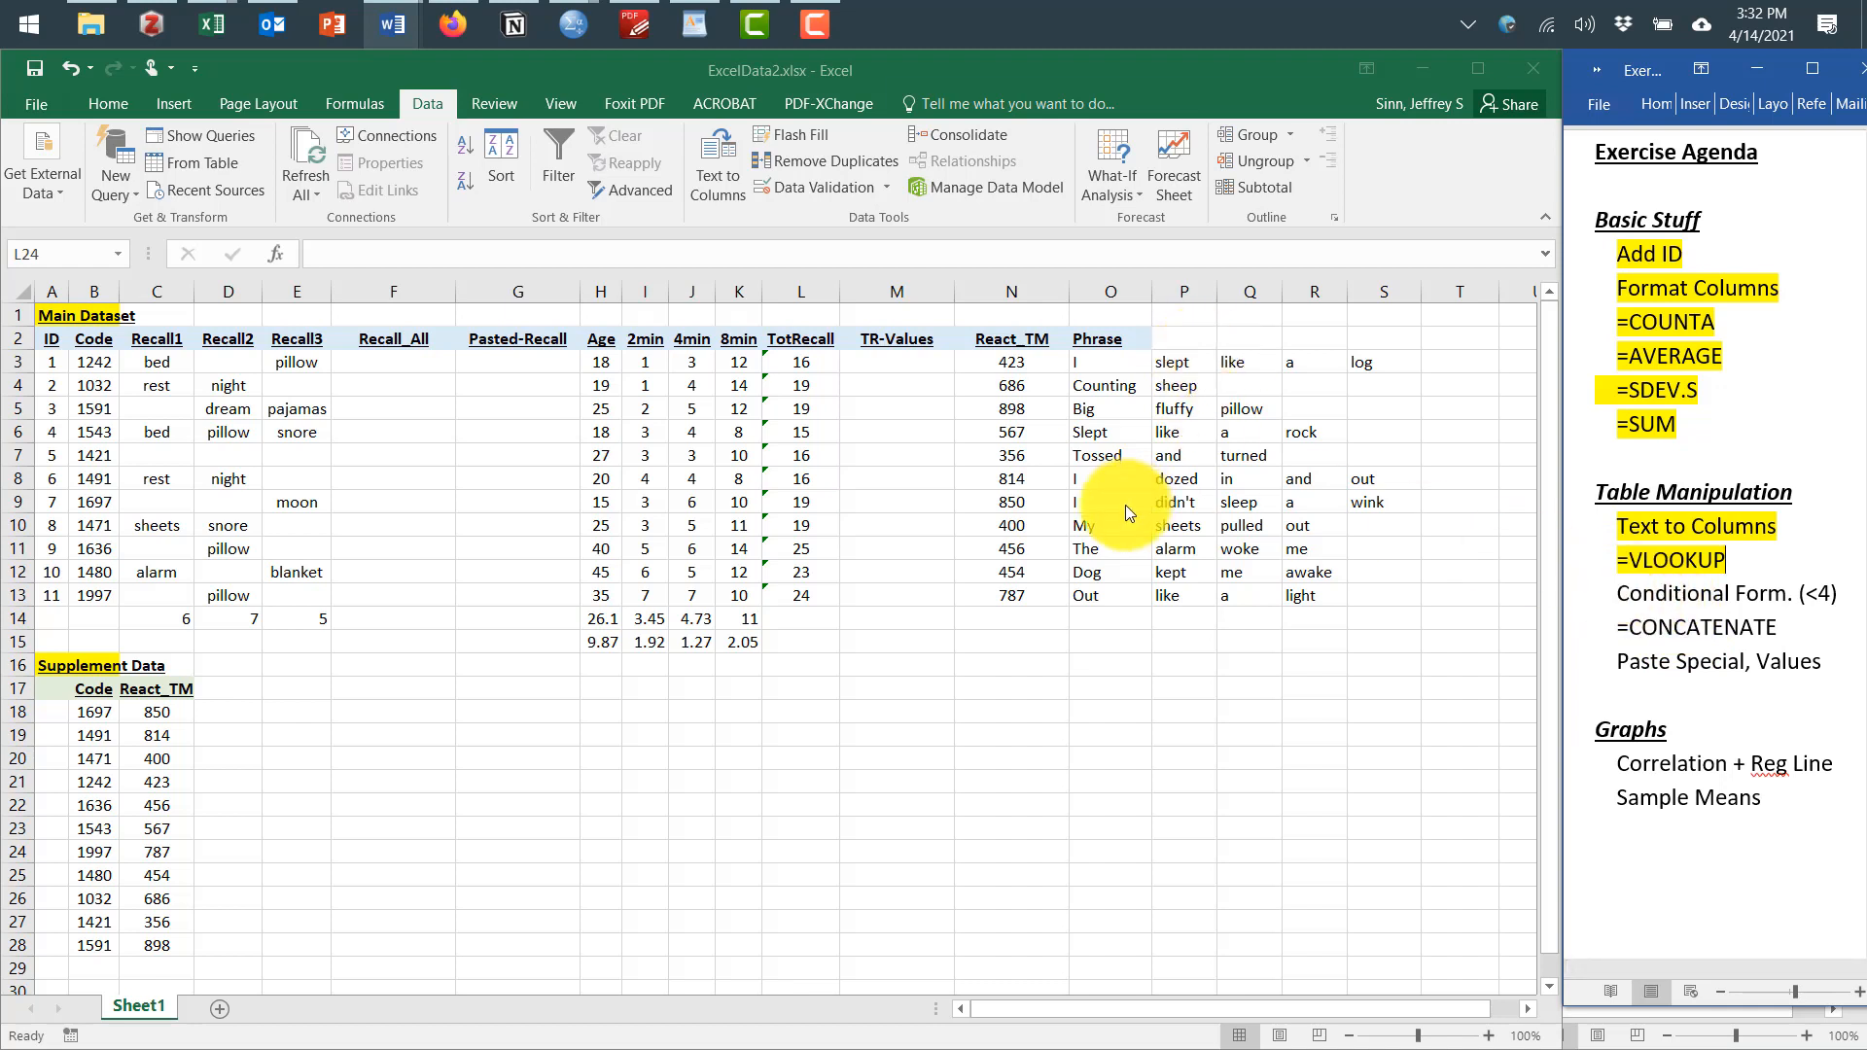
Apply conditional formatting to I3:K13 highlighting values less than 4 with light red fill and dark red text
click(640, 356)
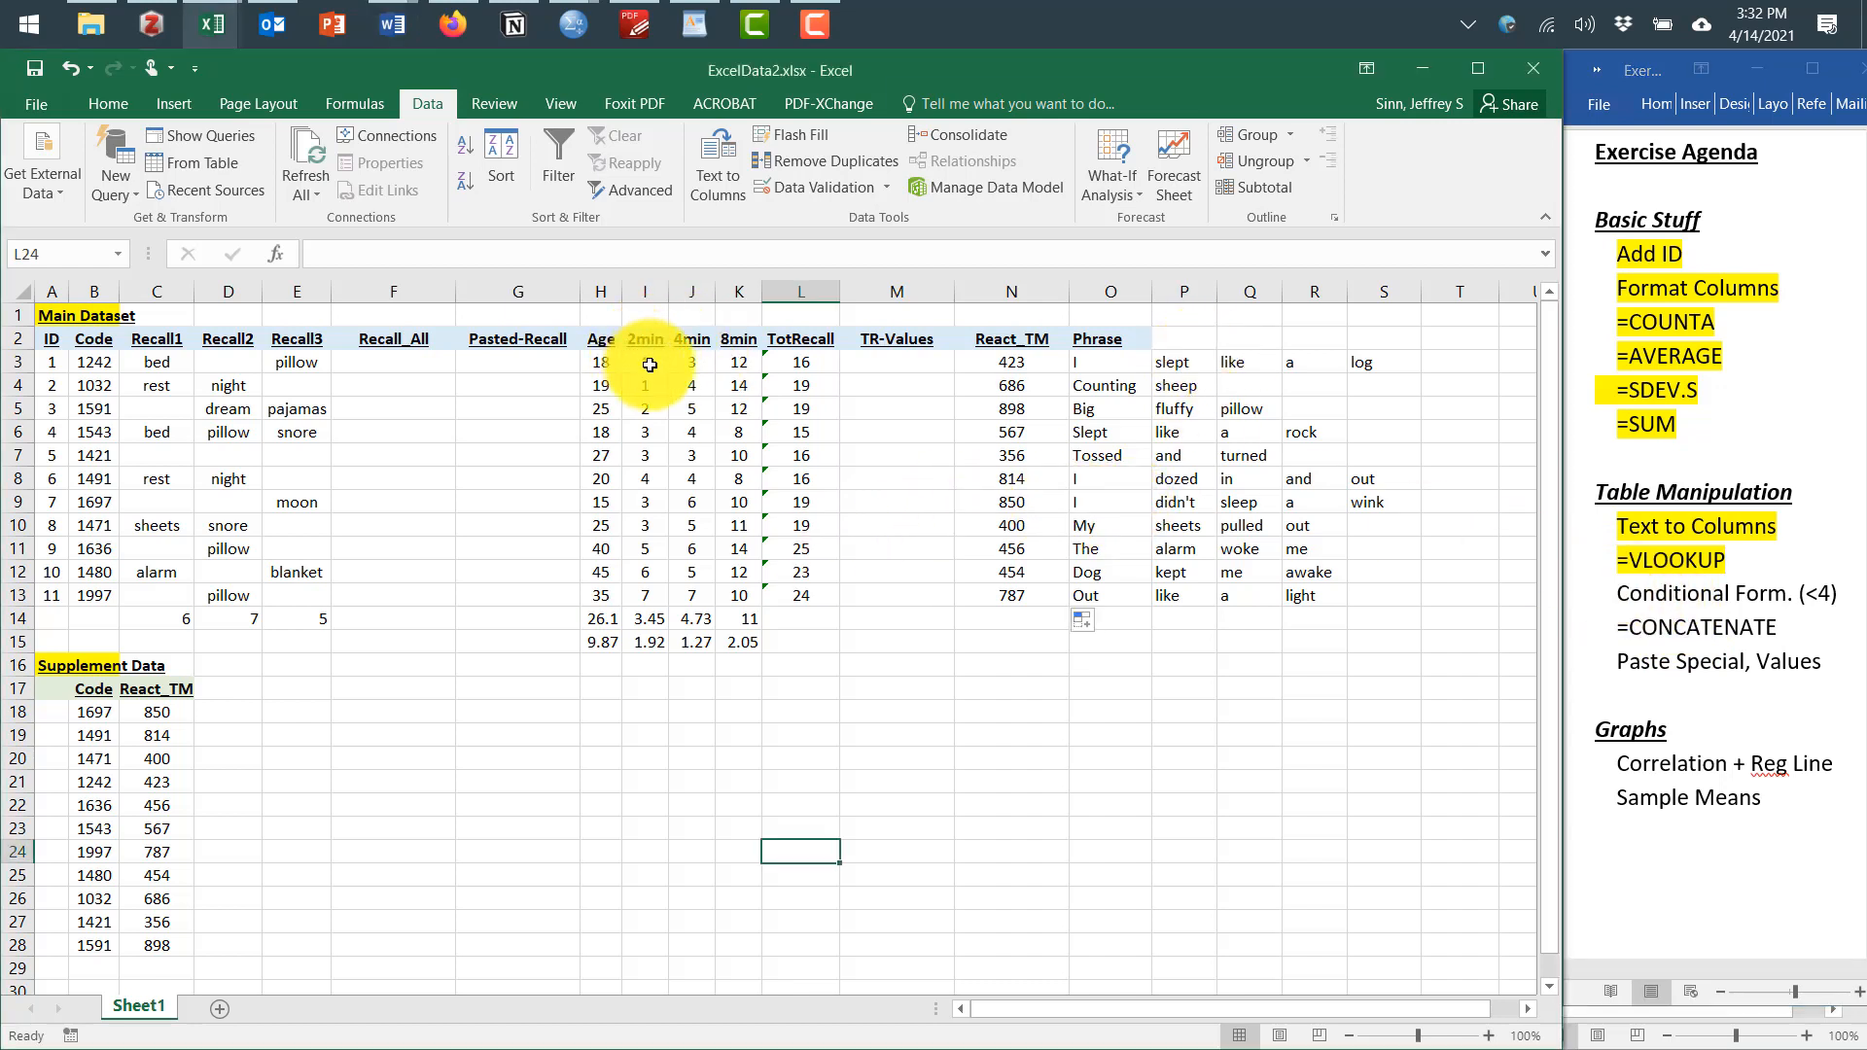
drag(640, 356, 718, 586)
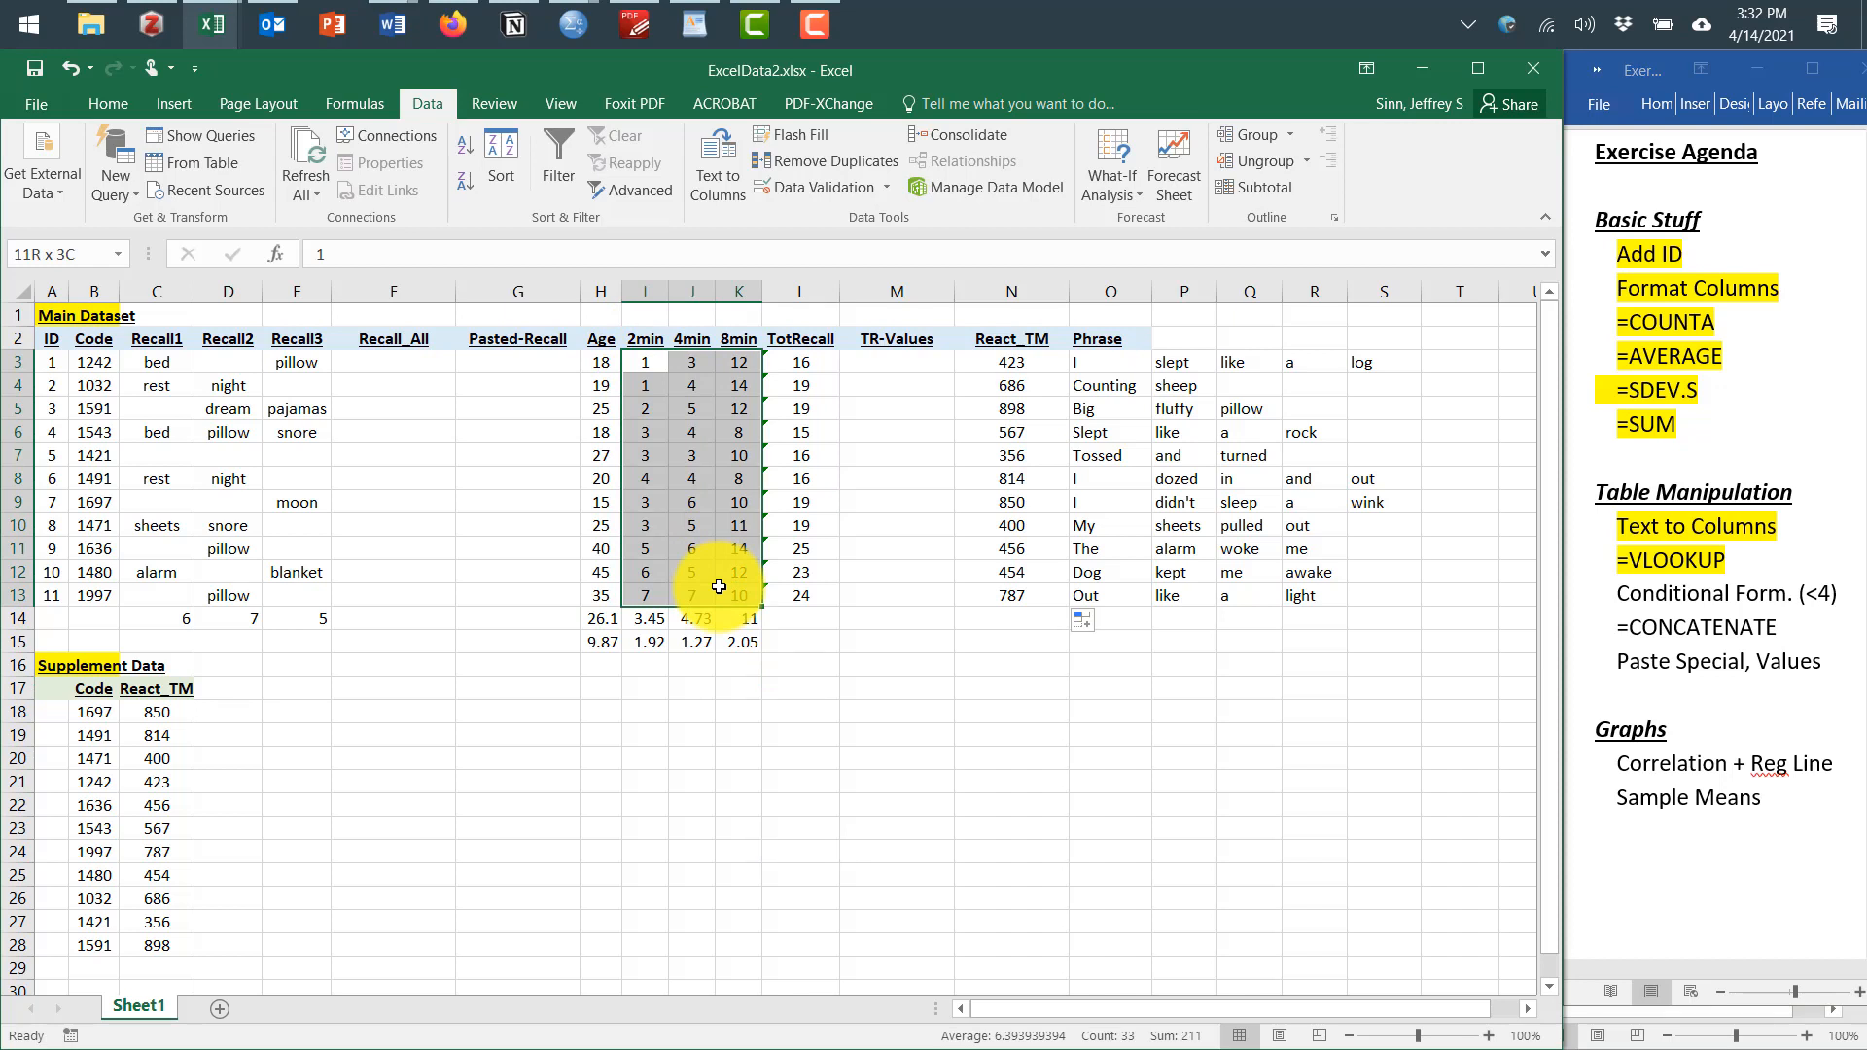
drag(719, 586, 718, 587)
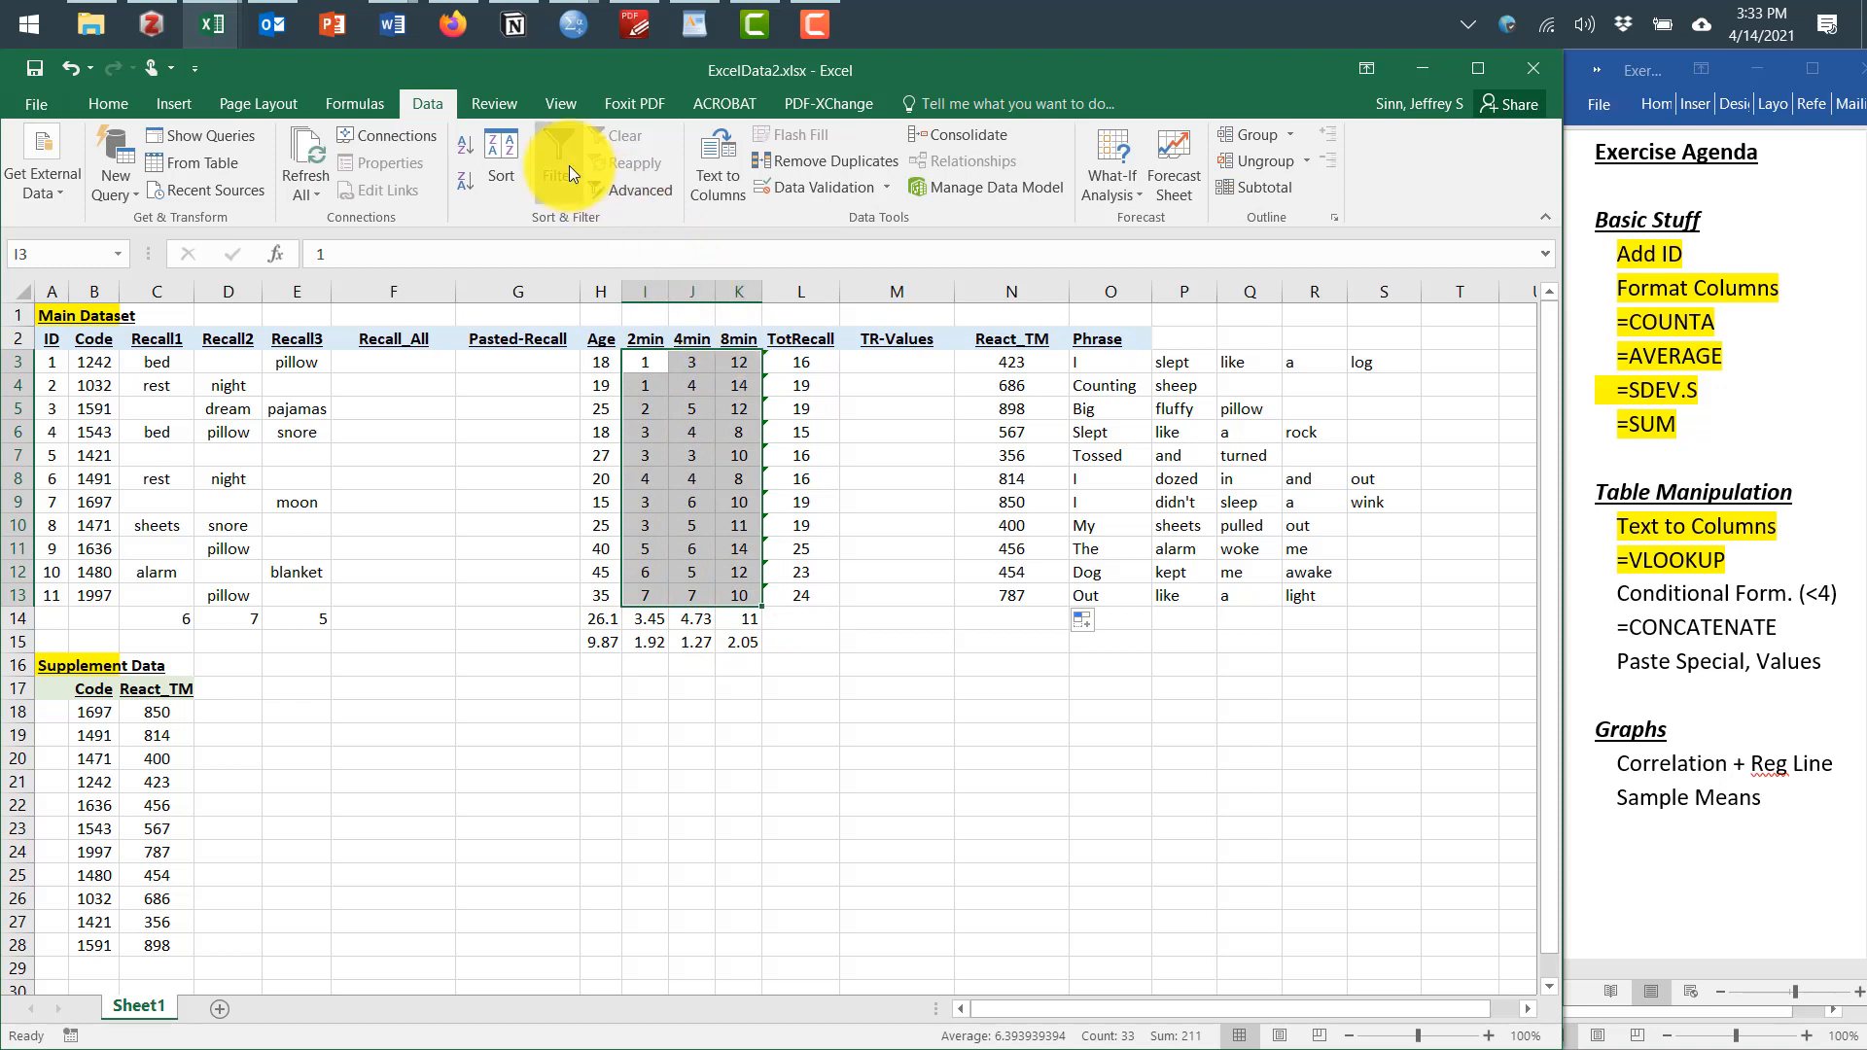
click(127, 109)
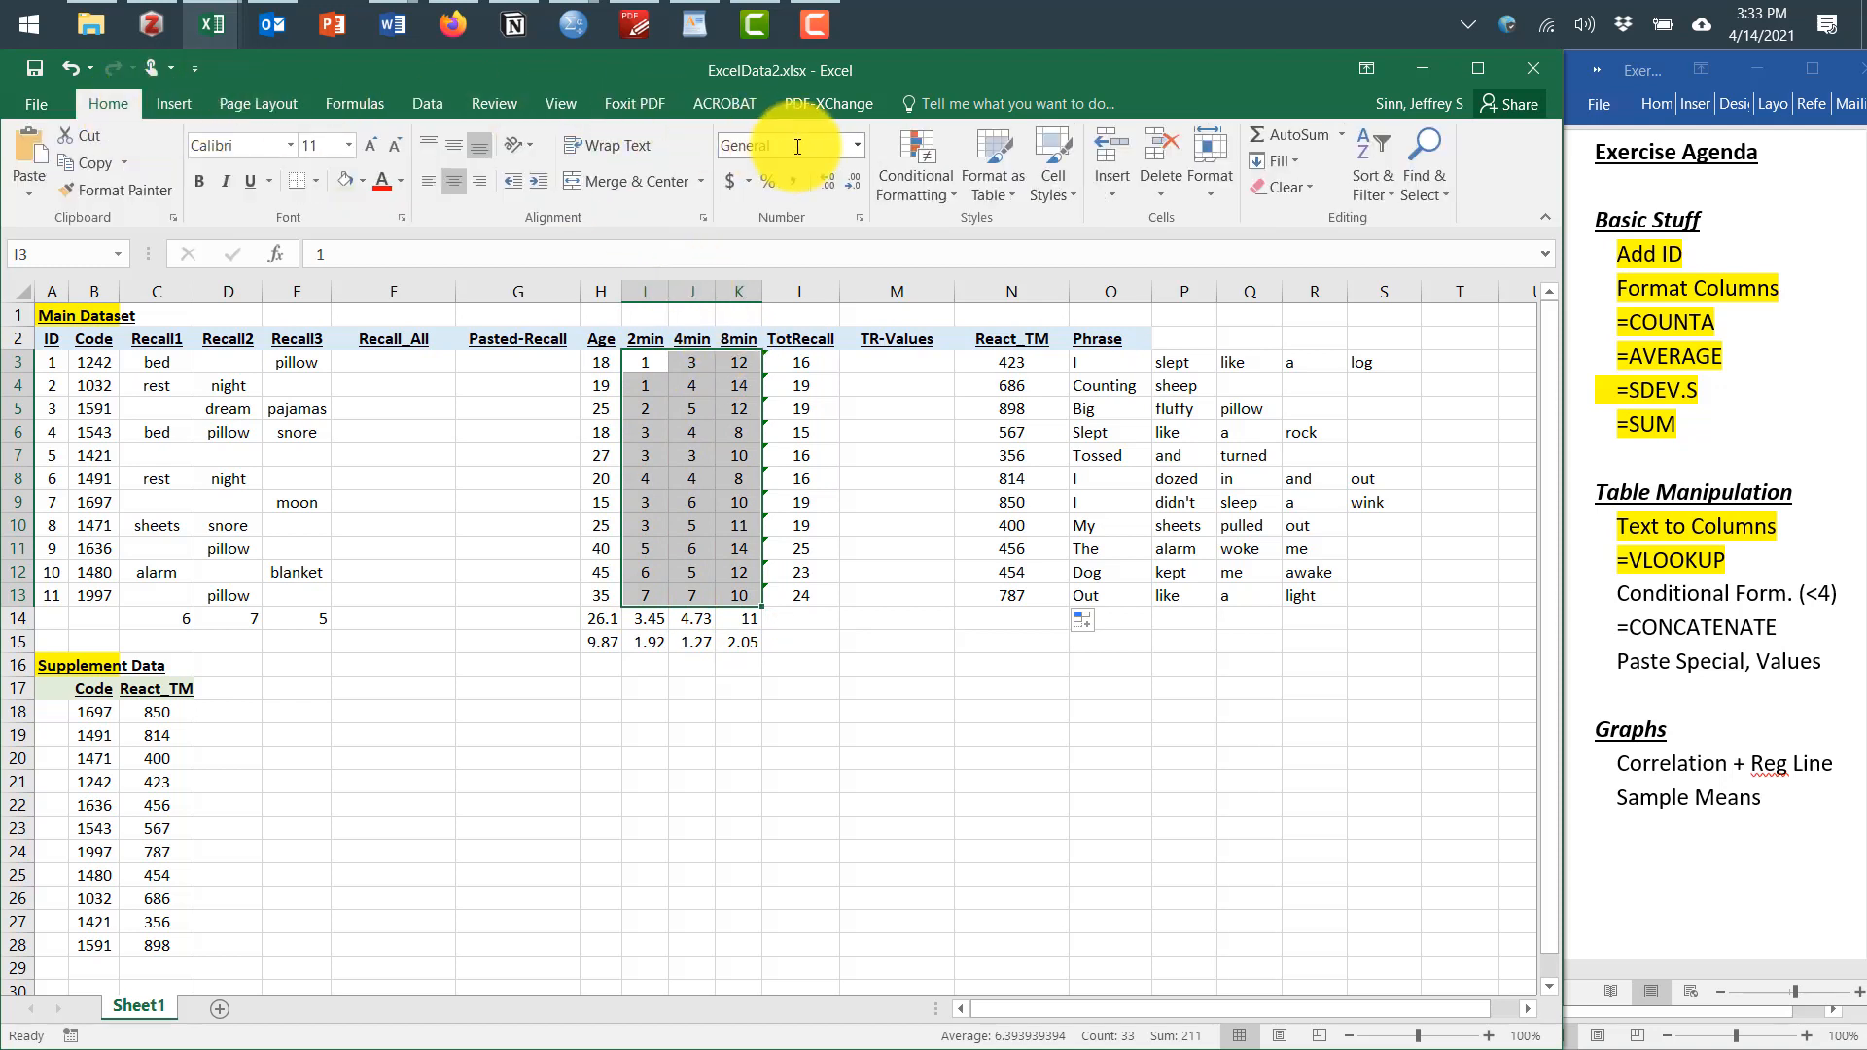
click(907, 161)
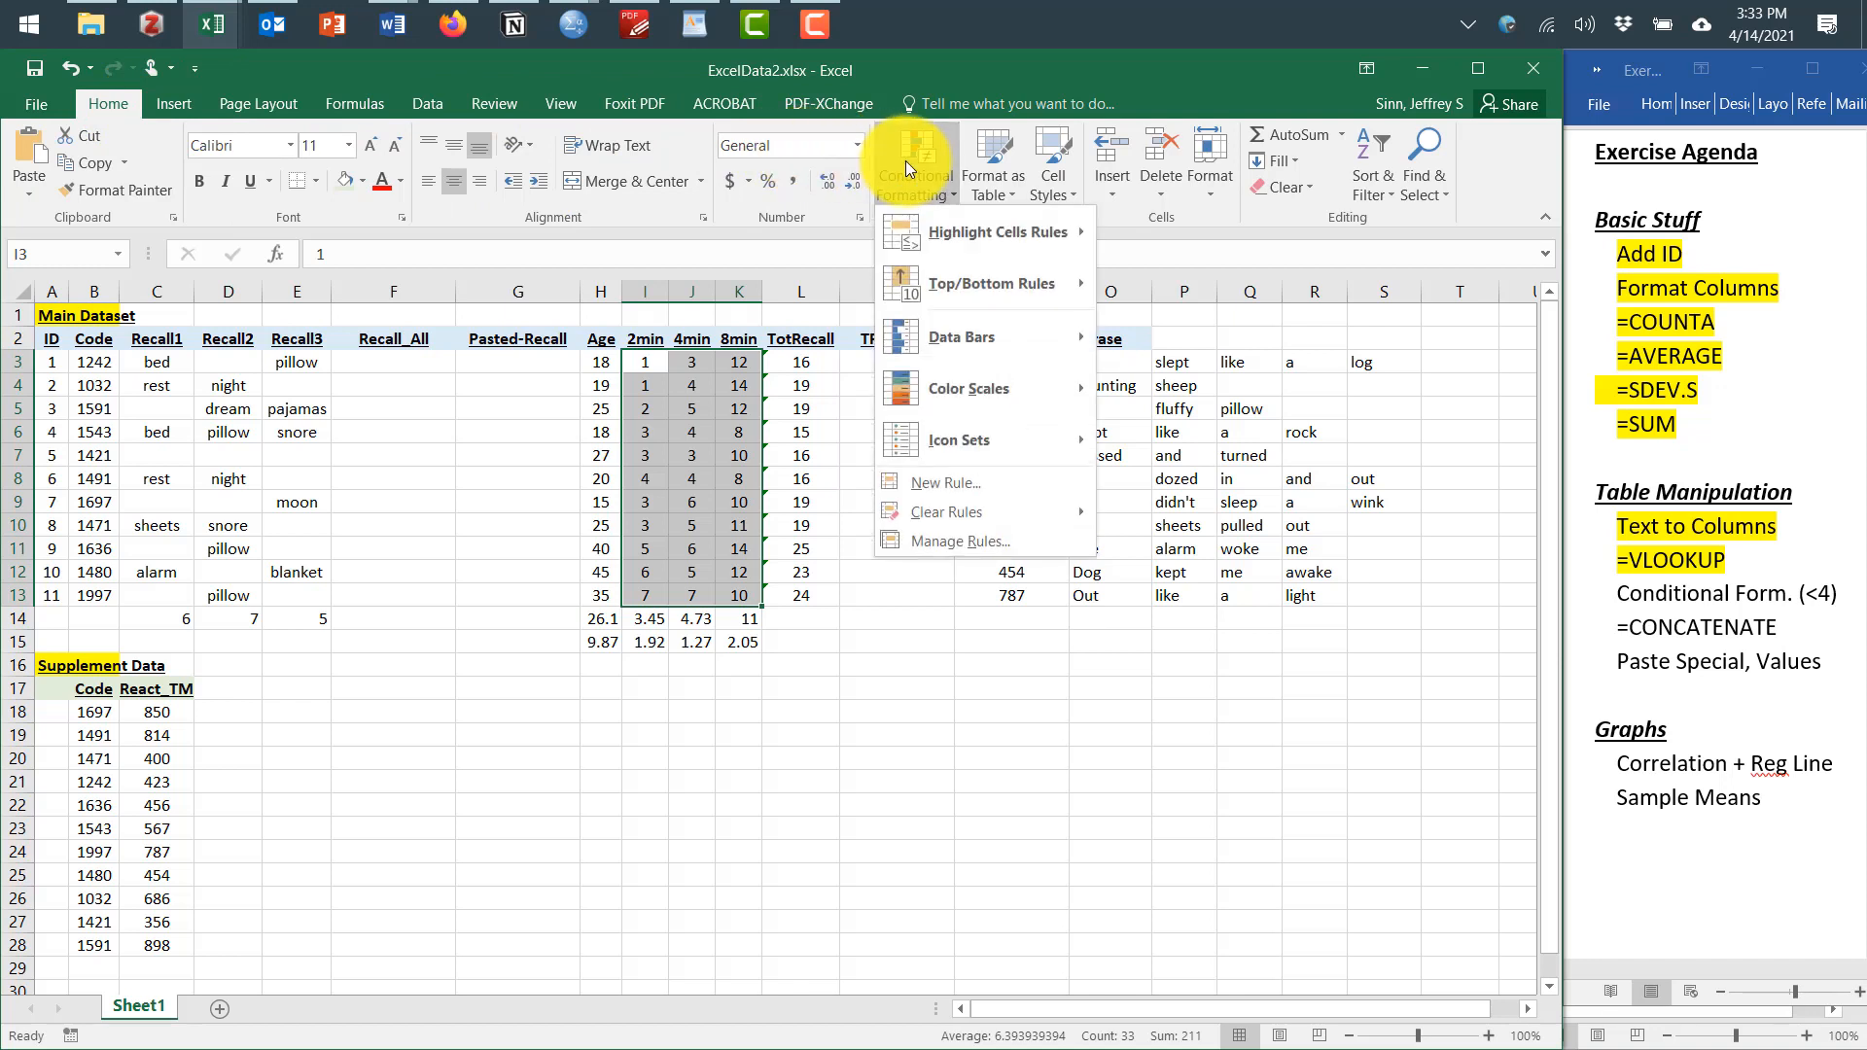
mouse_move(942, 226)
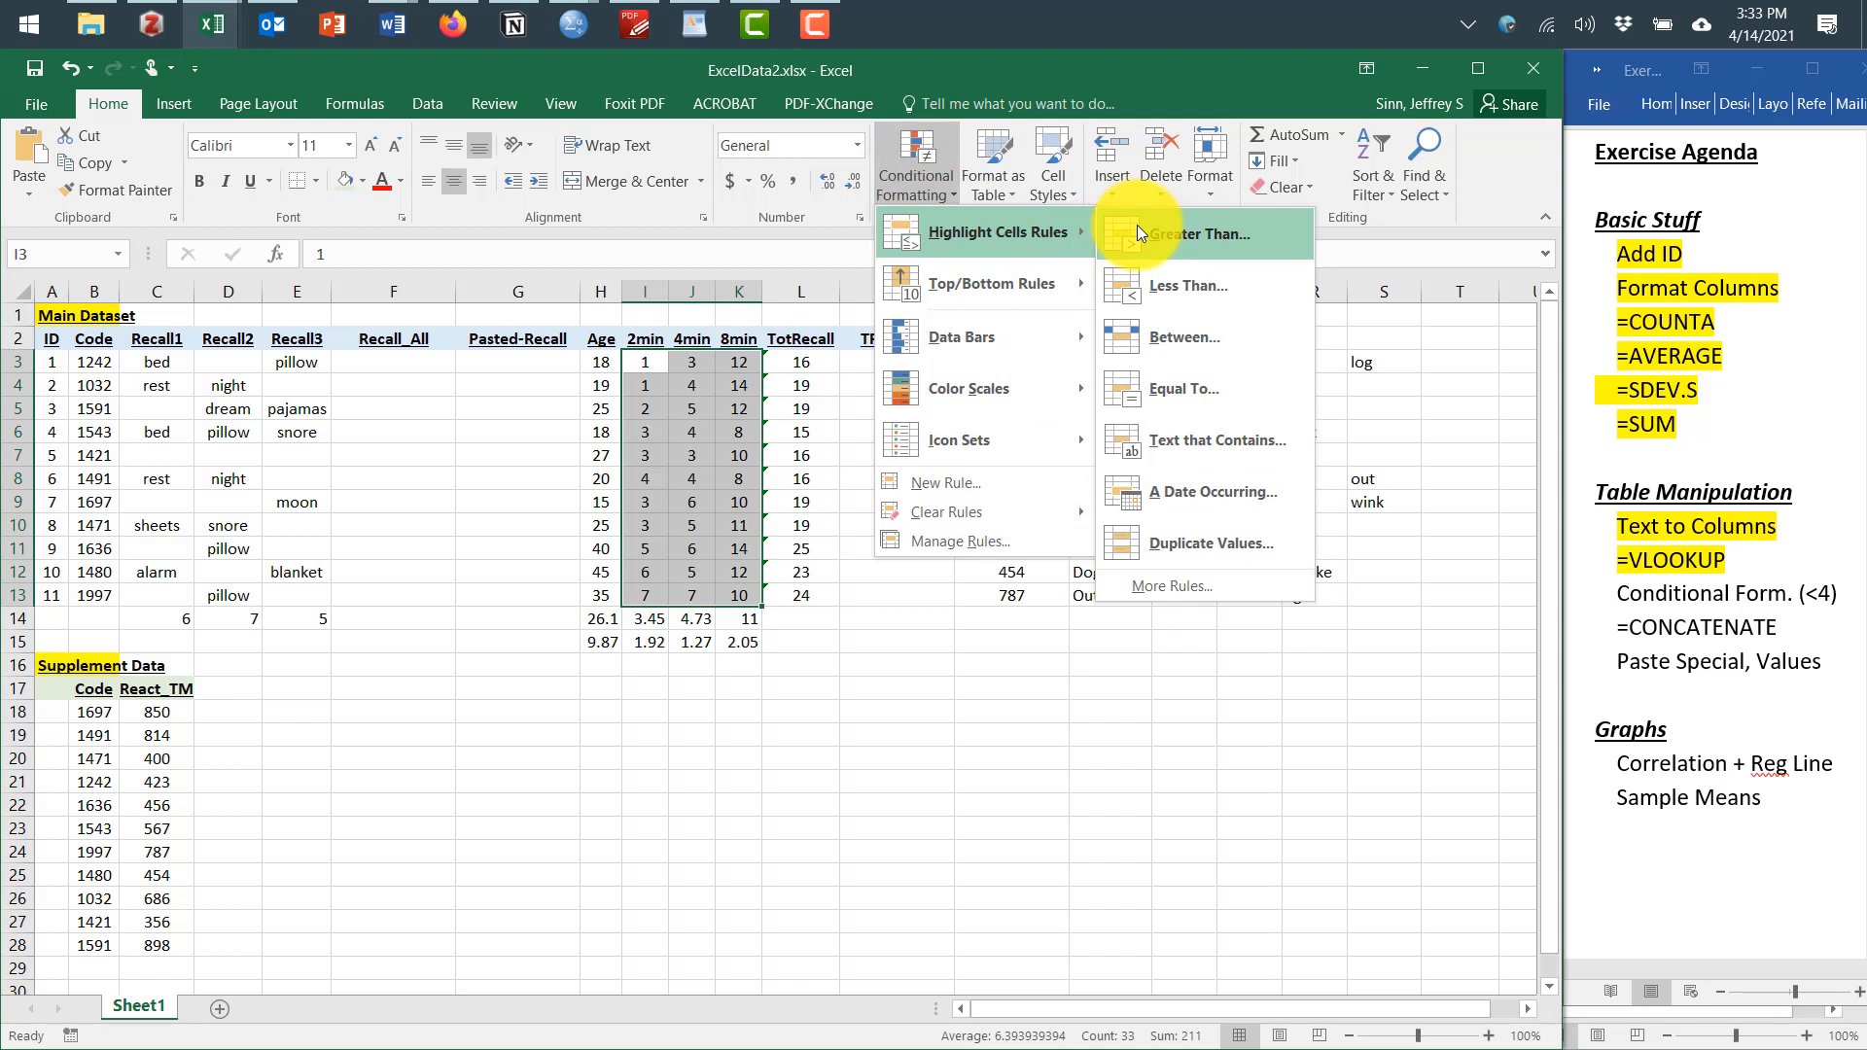
click(1183, 288)
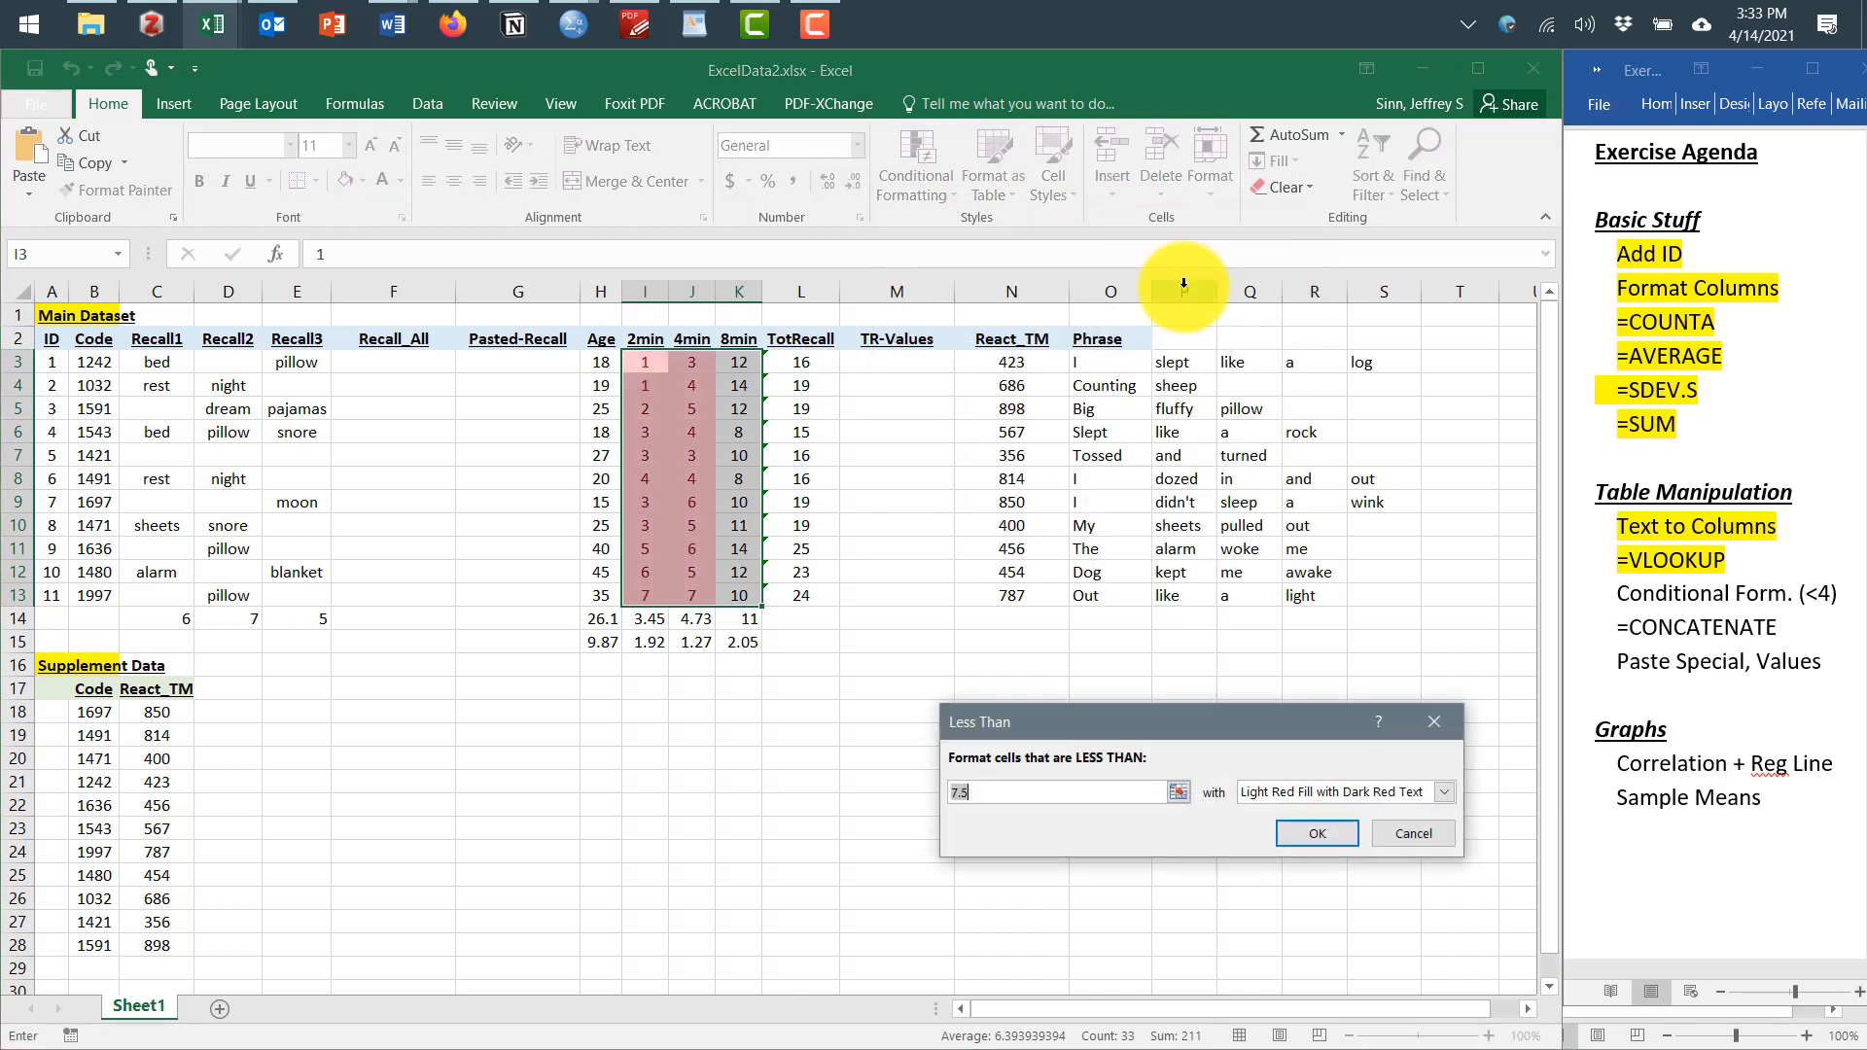
text(4)
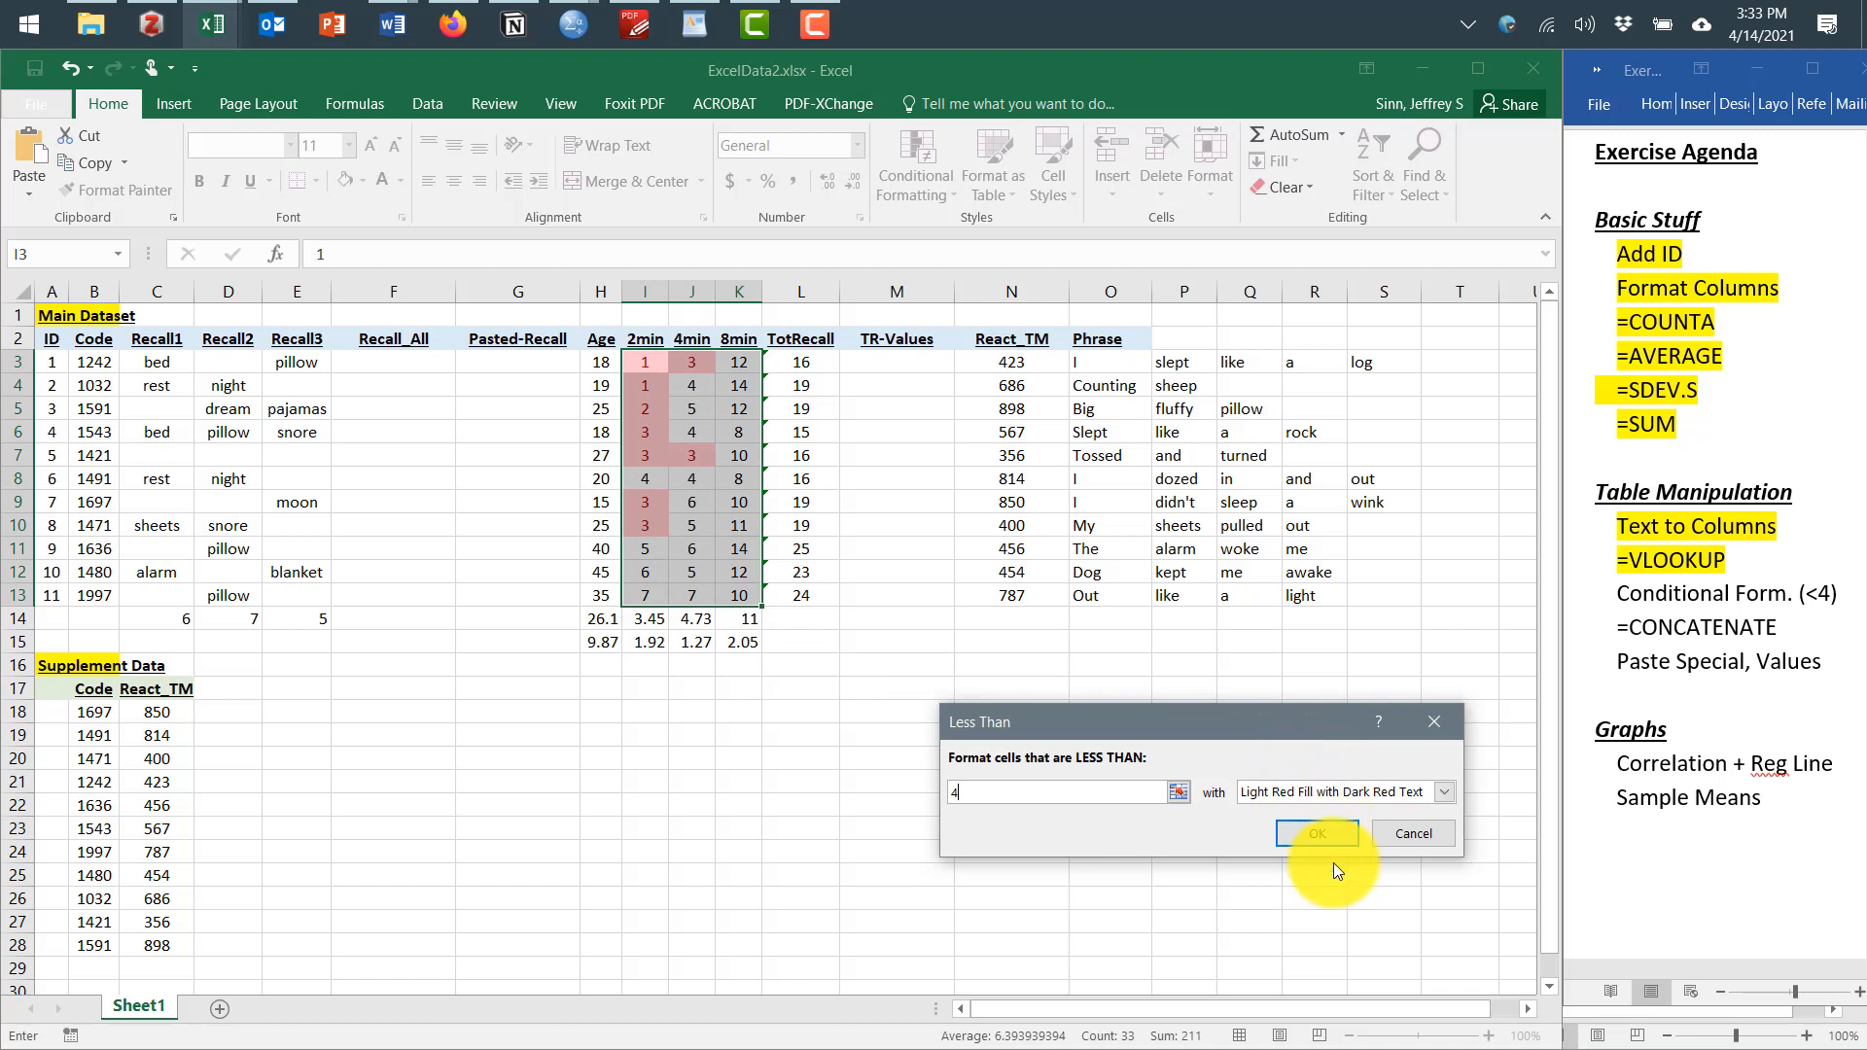
click(1329, 838)
click(900, 710)
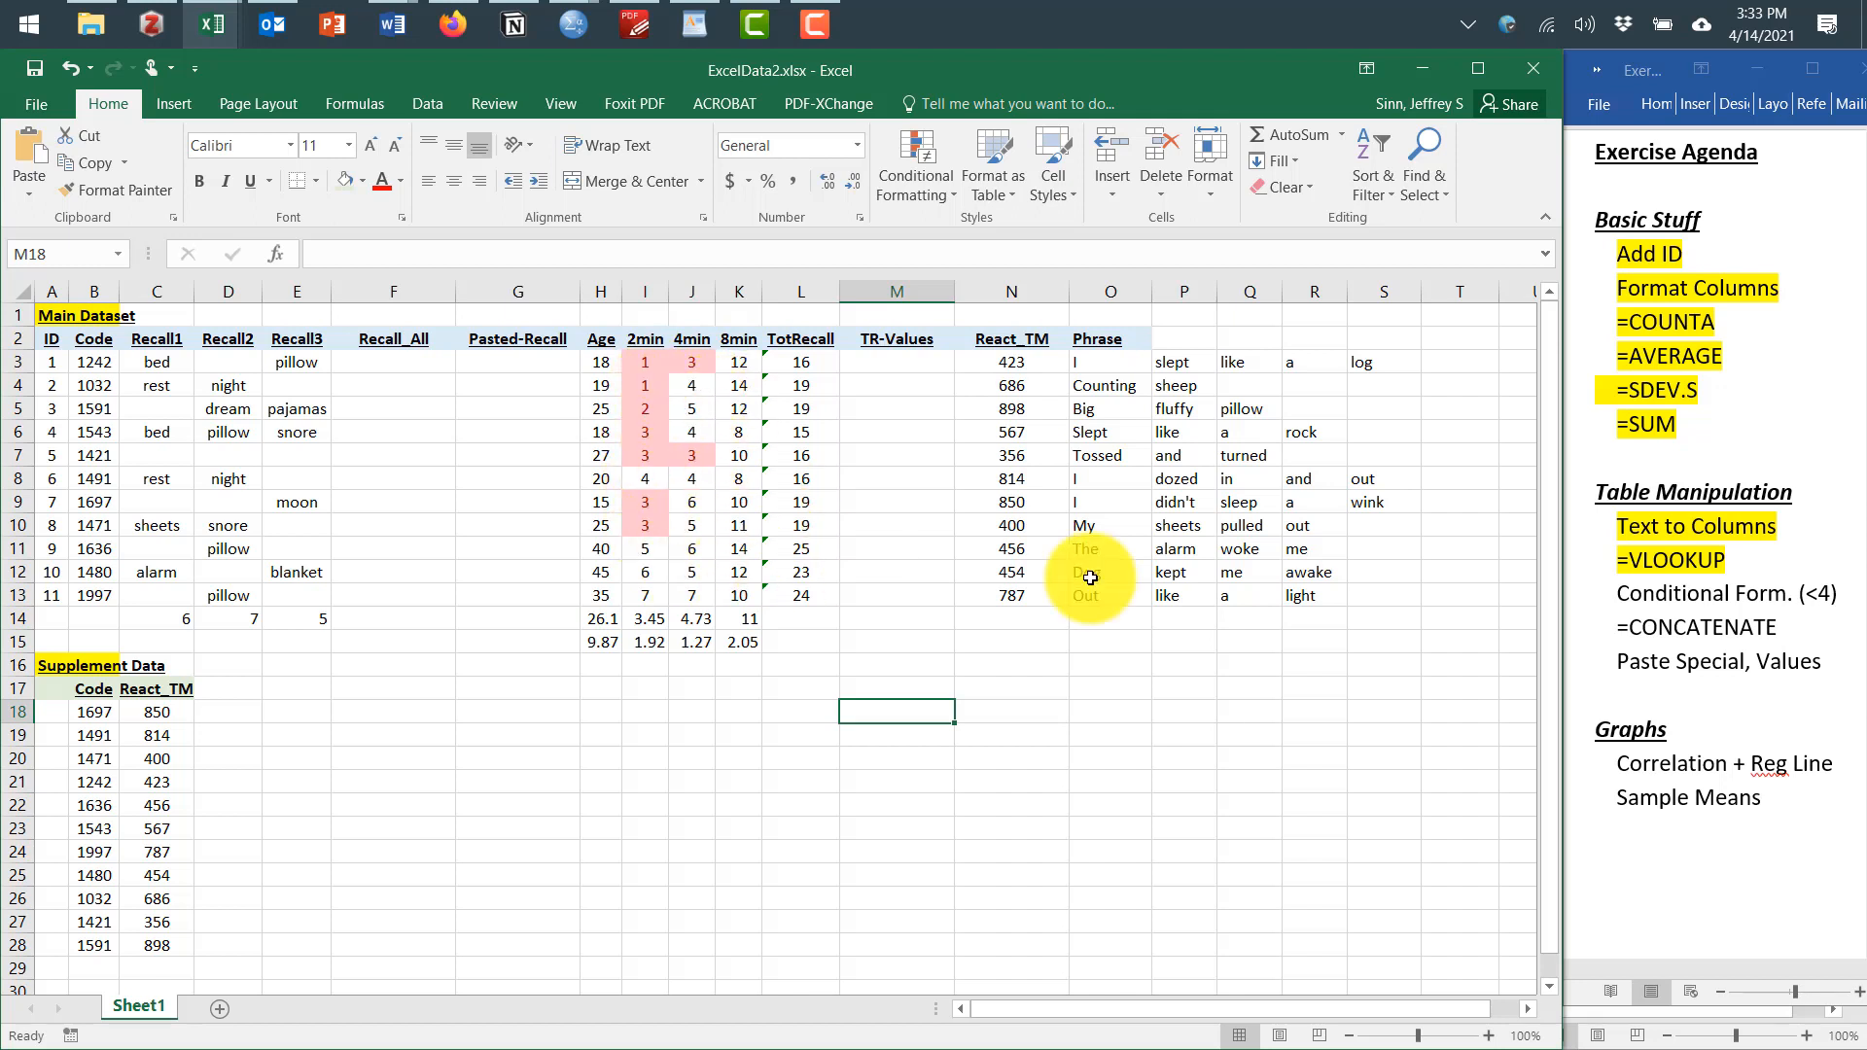
In the Word agenda, highlight the Conditional Form. (<4) item
click(1729, 609)
drag(1841, 603, 1616, 595)
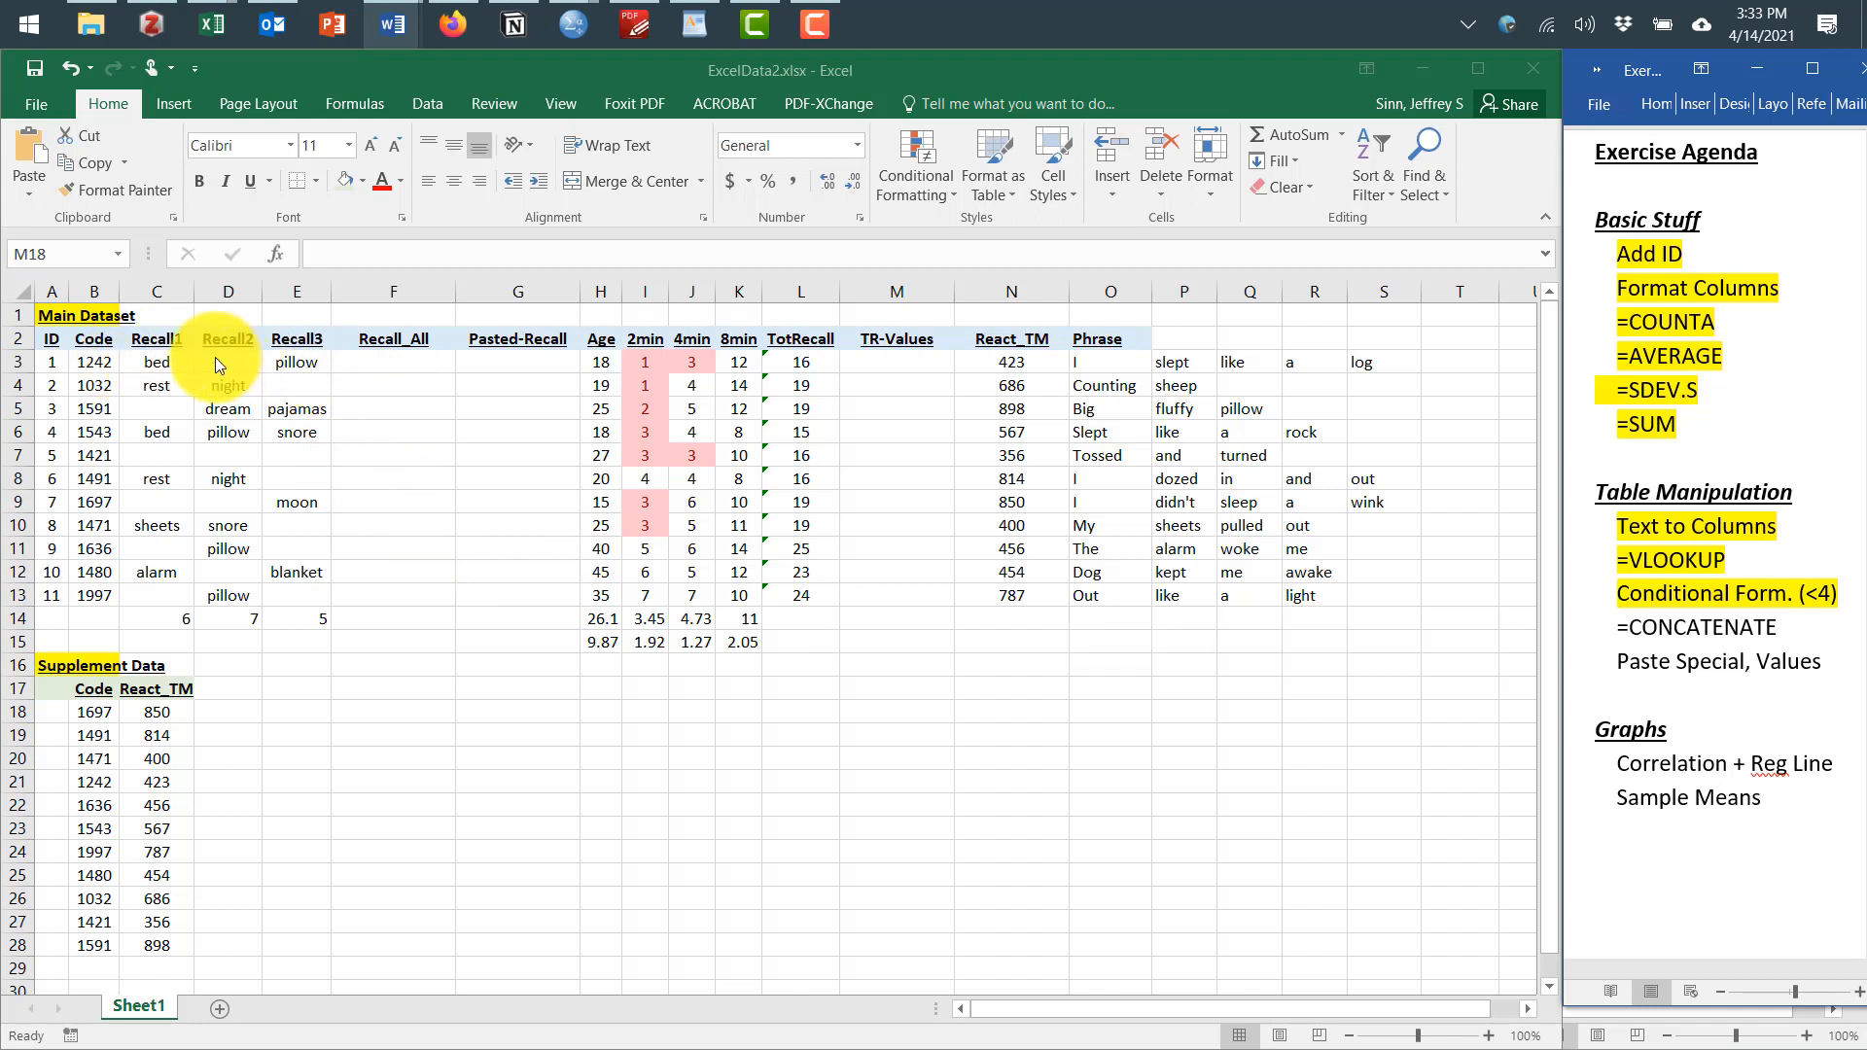
In F3, enter a CONCATENATE formula joining the Recall1, Recall2 and Recall3 cells C3, D3 and E3
click(377, 362)
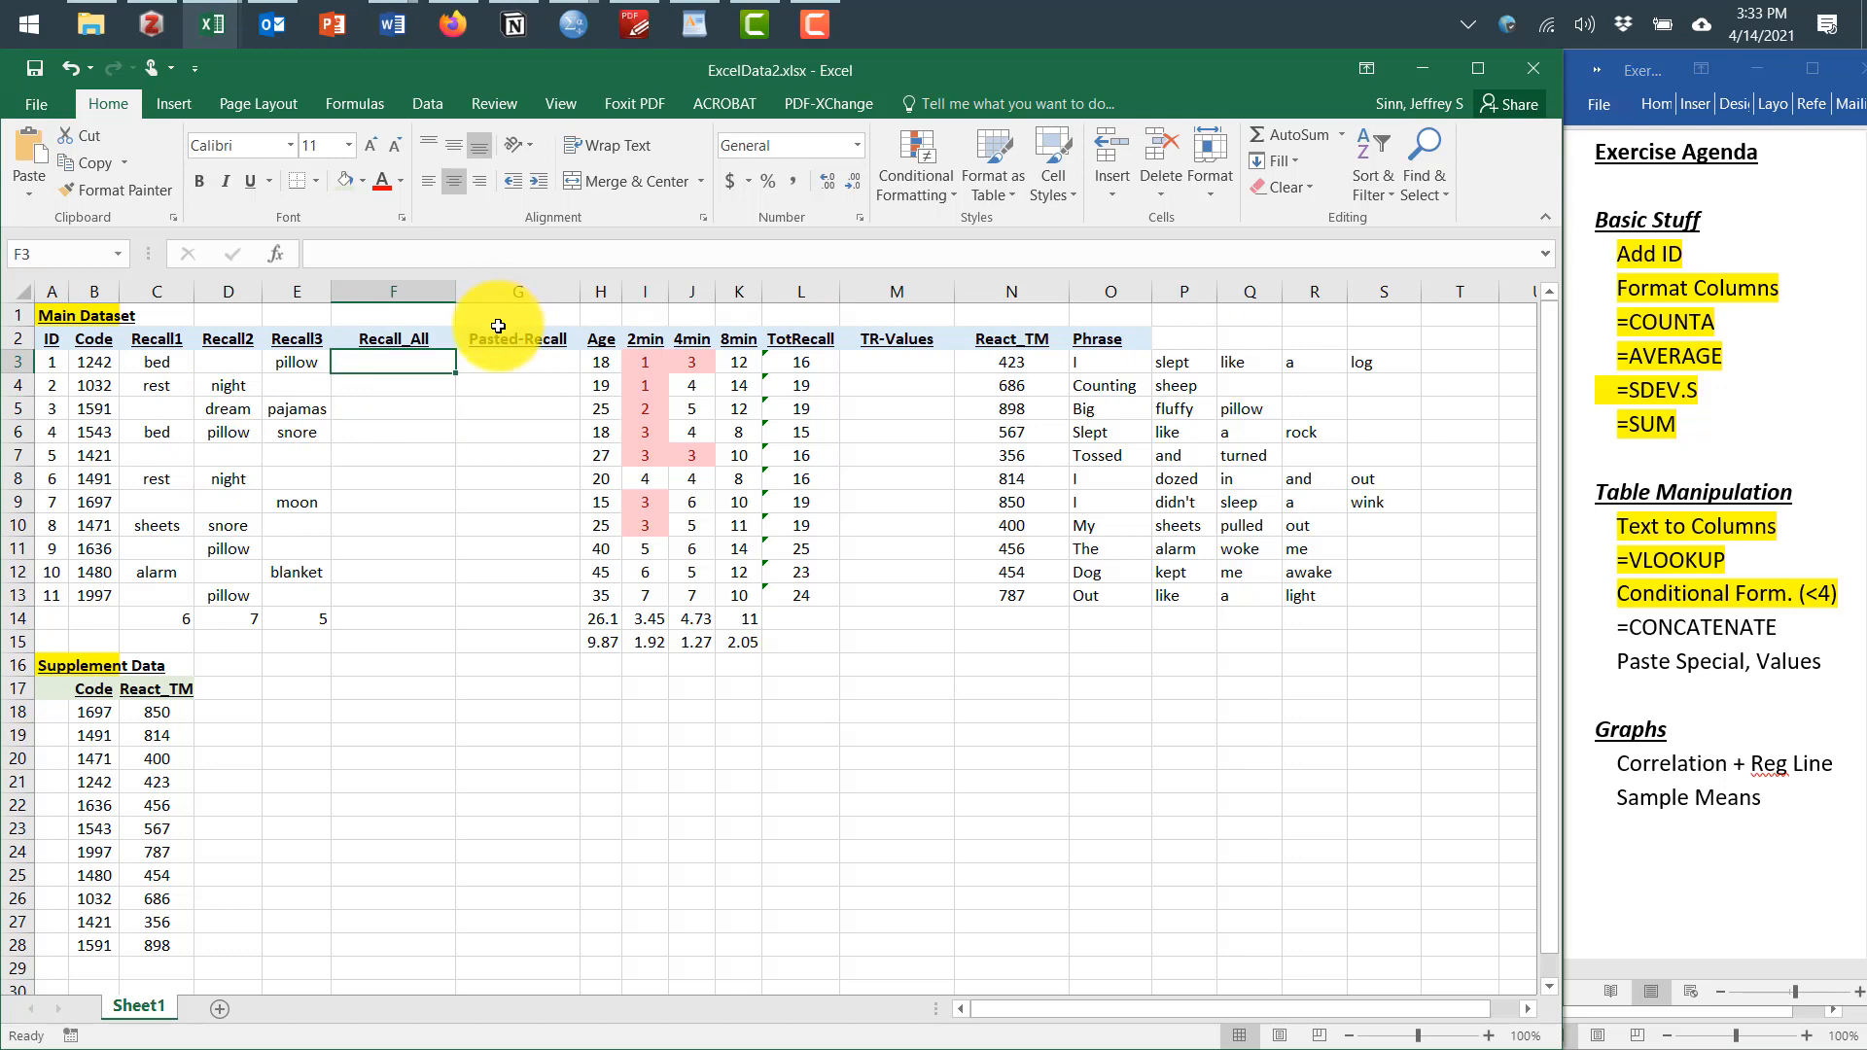
text(=c)
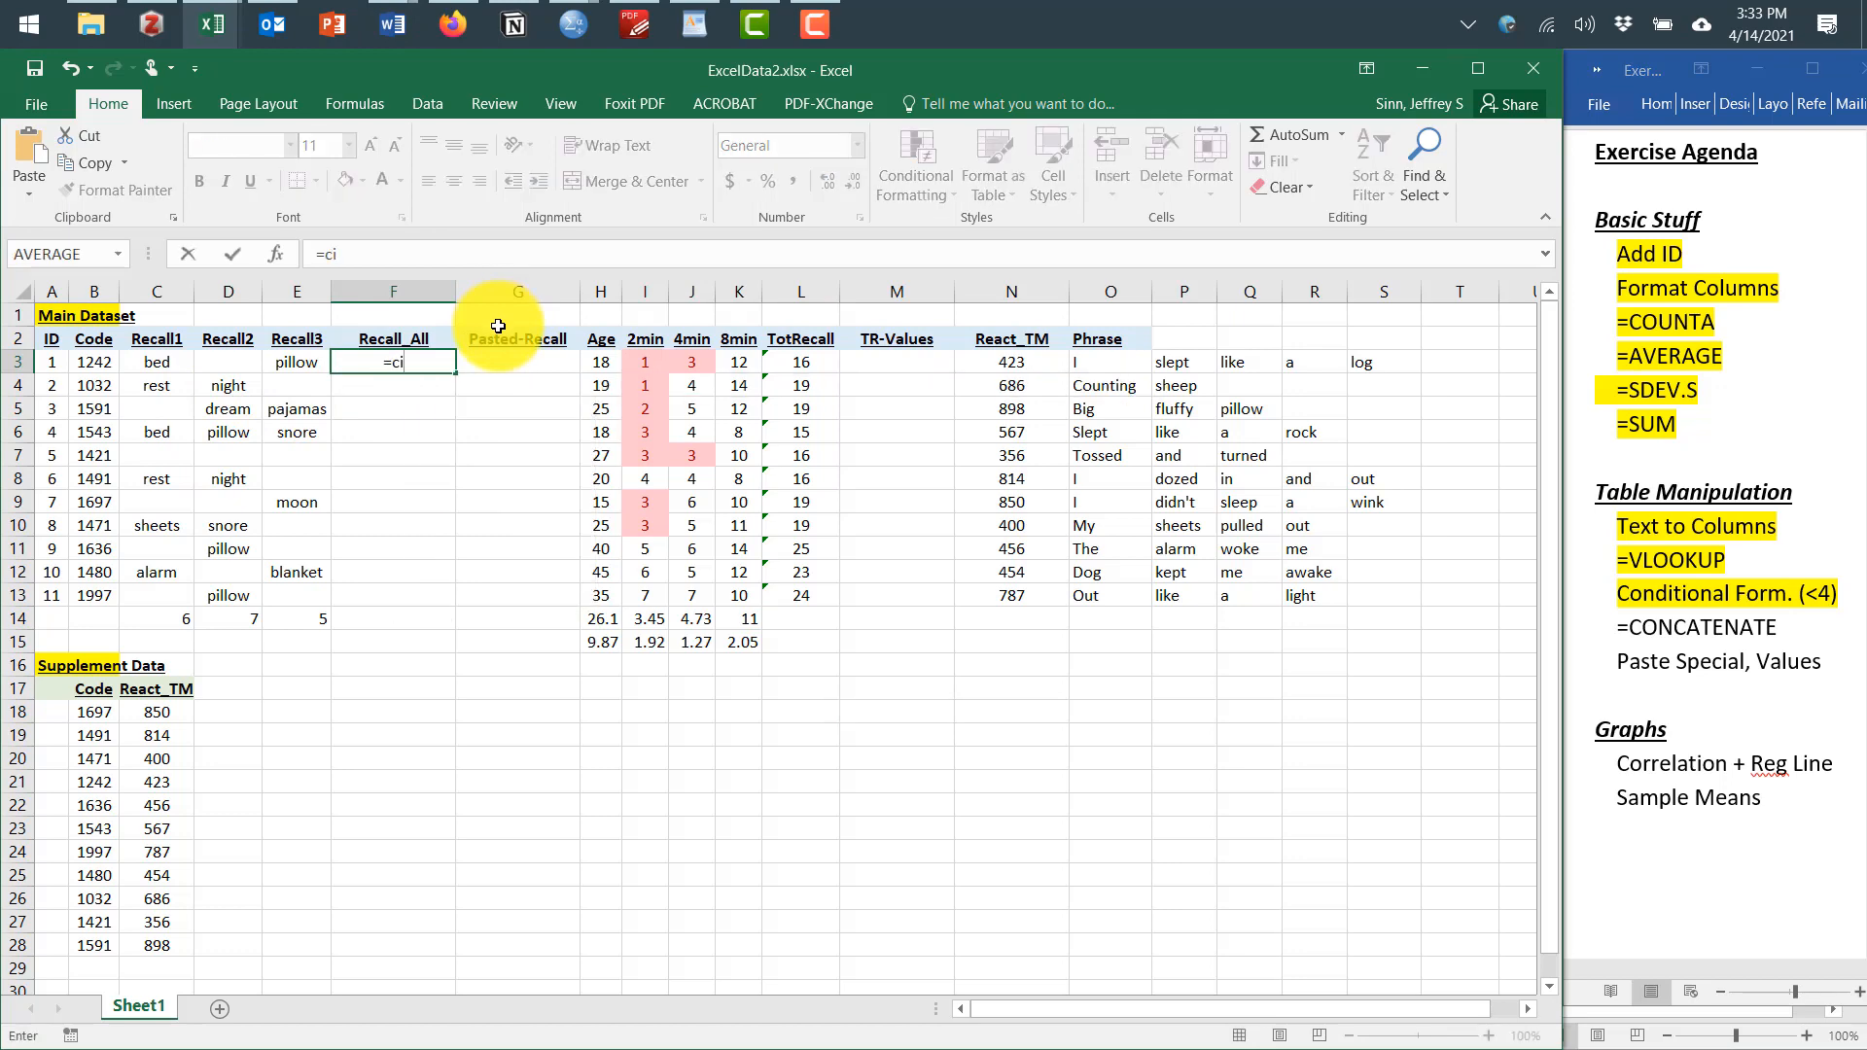
text(onca)
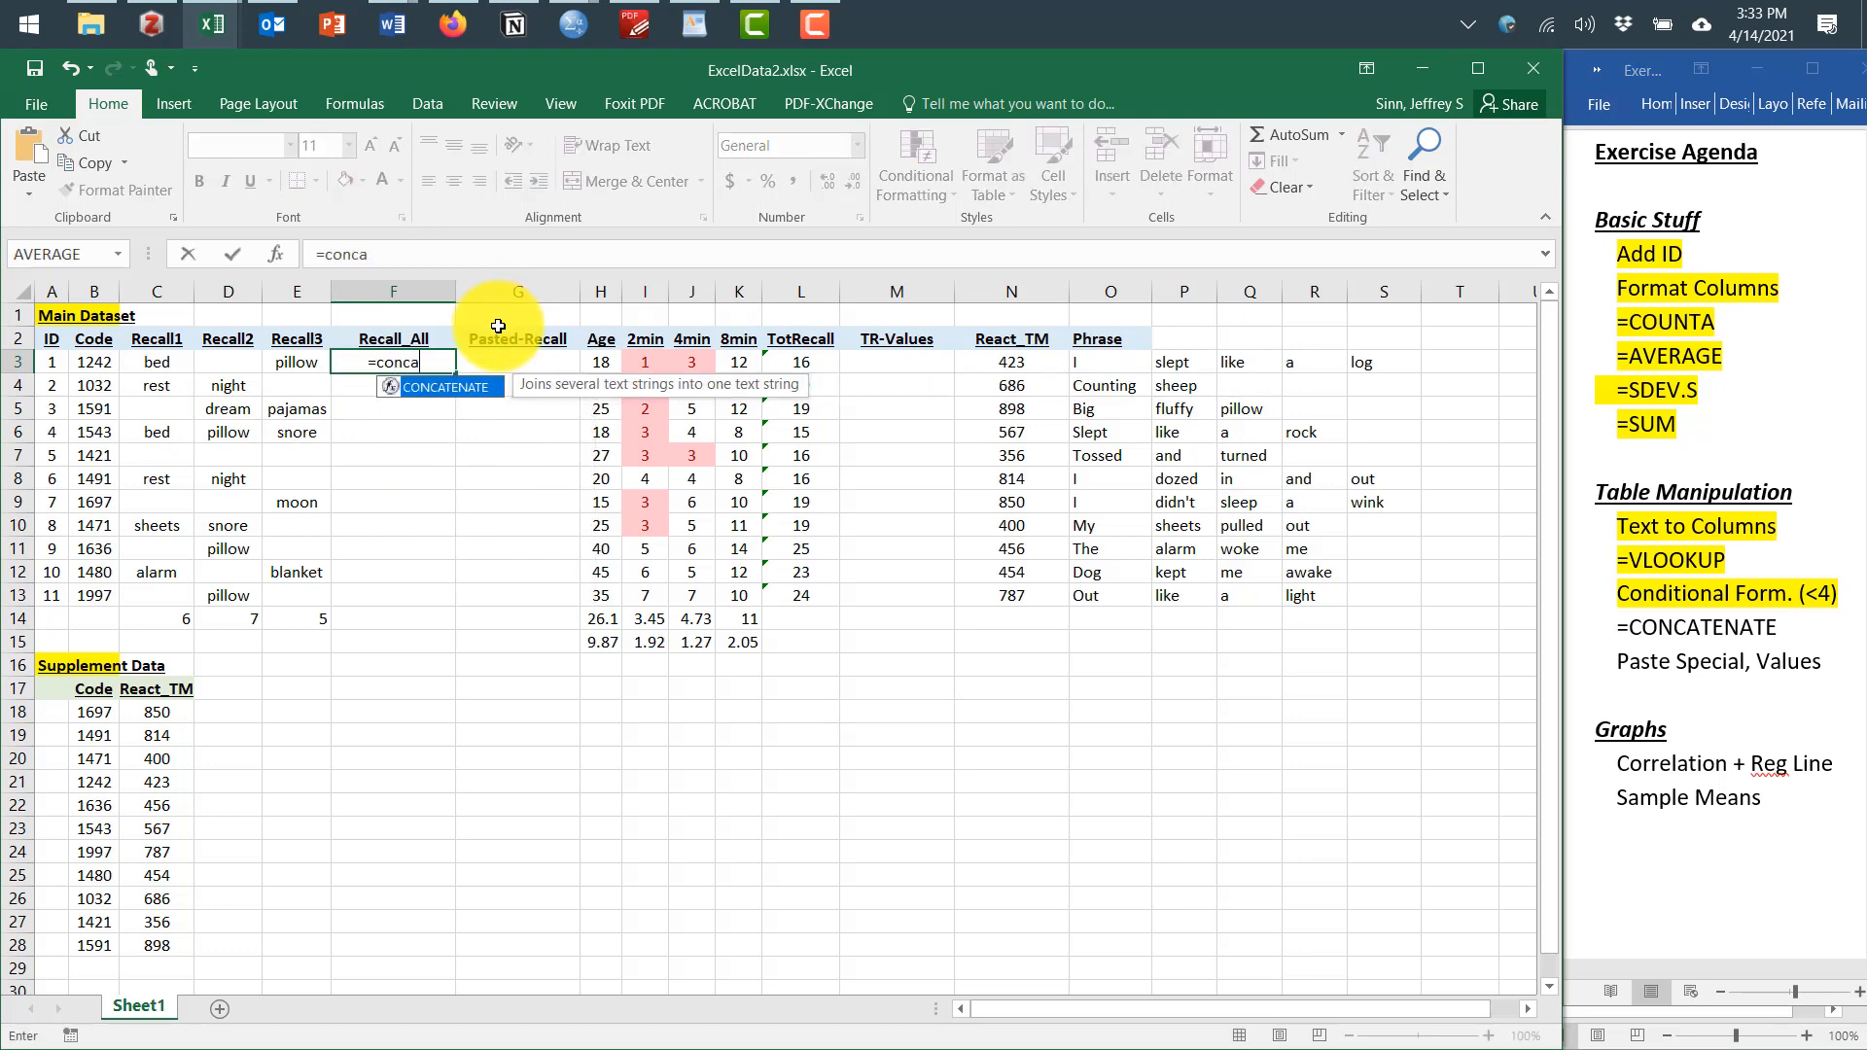
text(tenate)
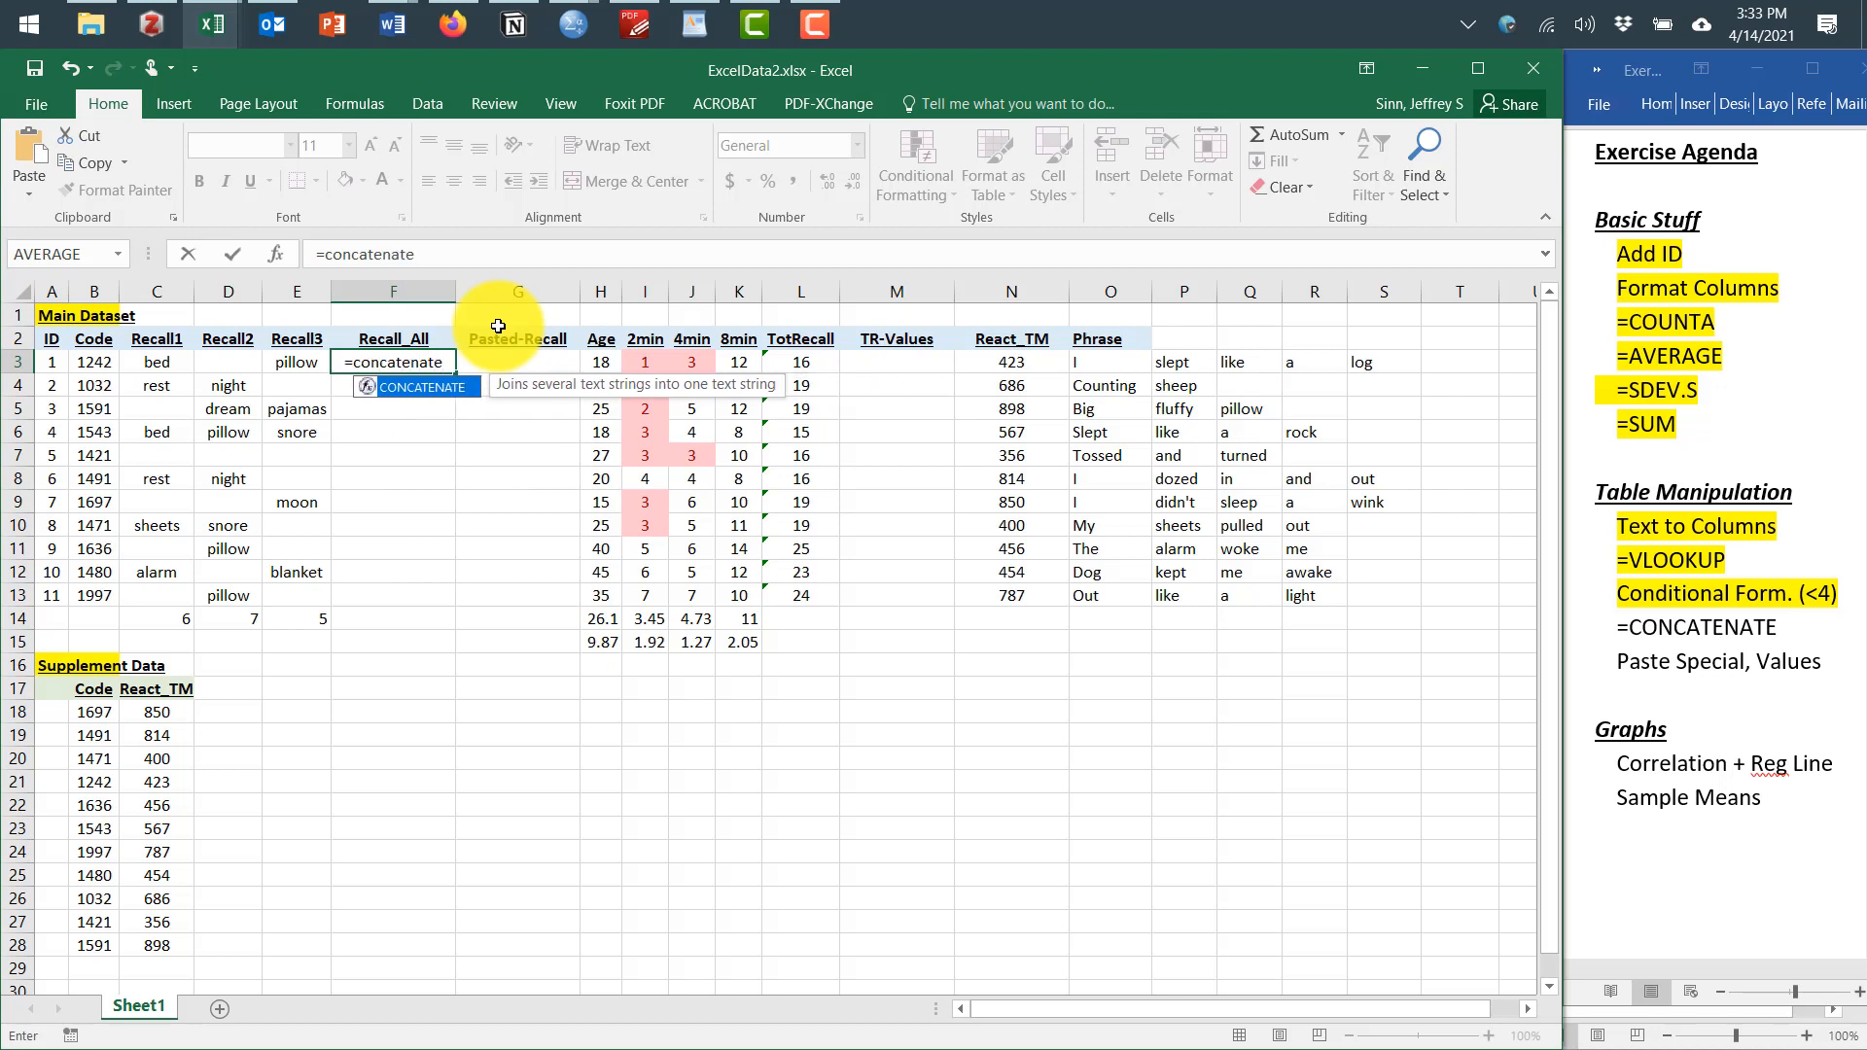
text(()
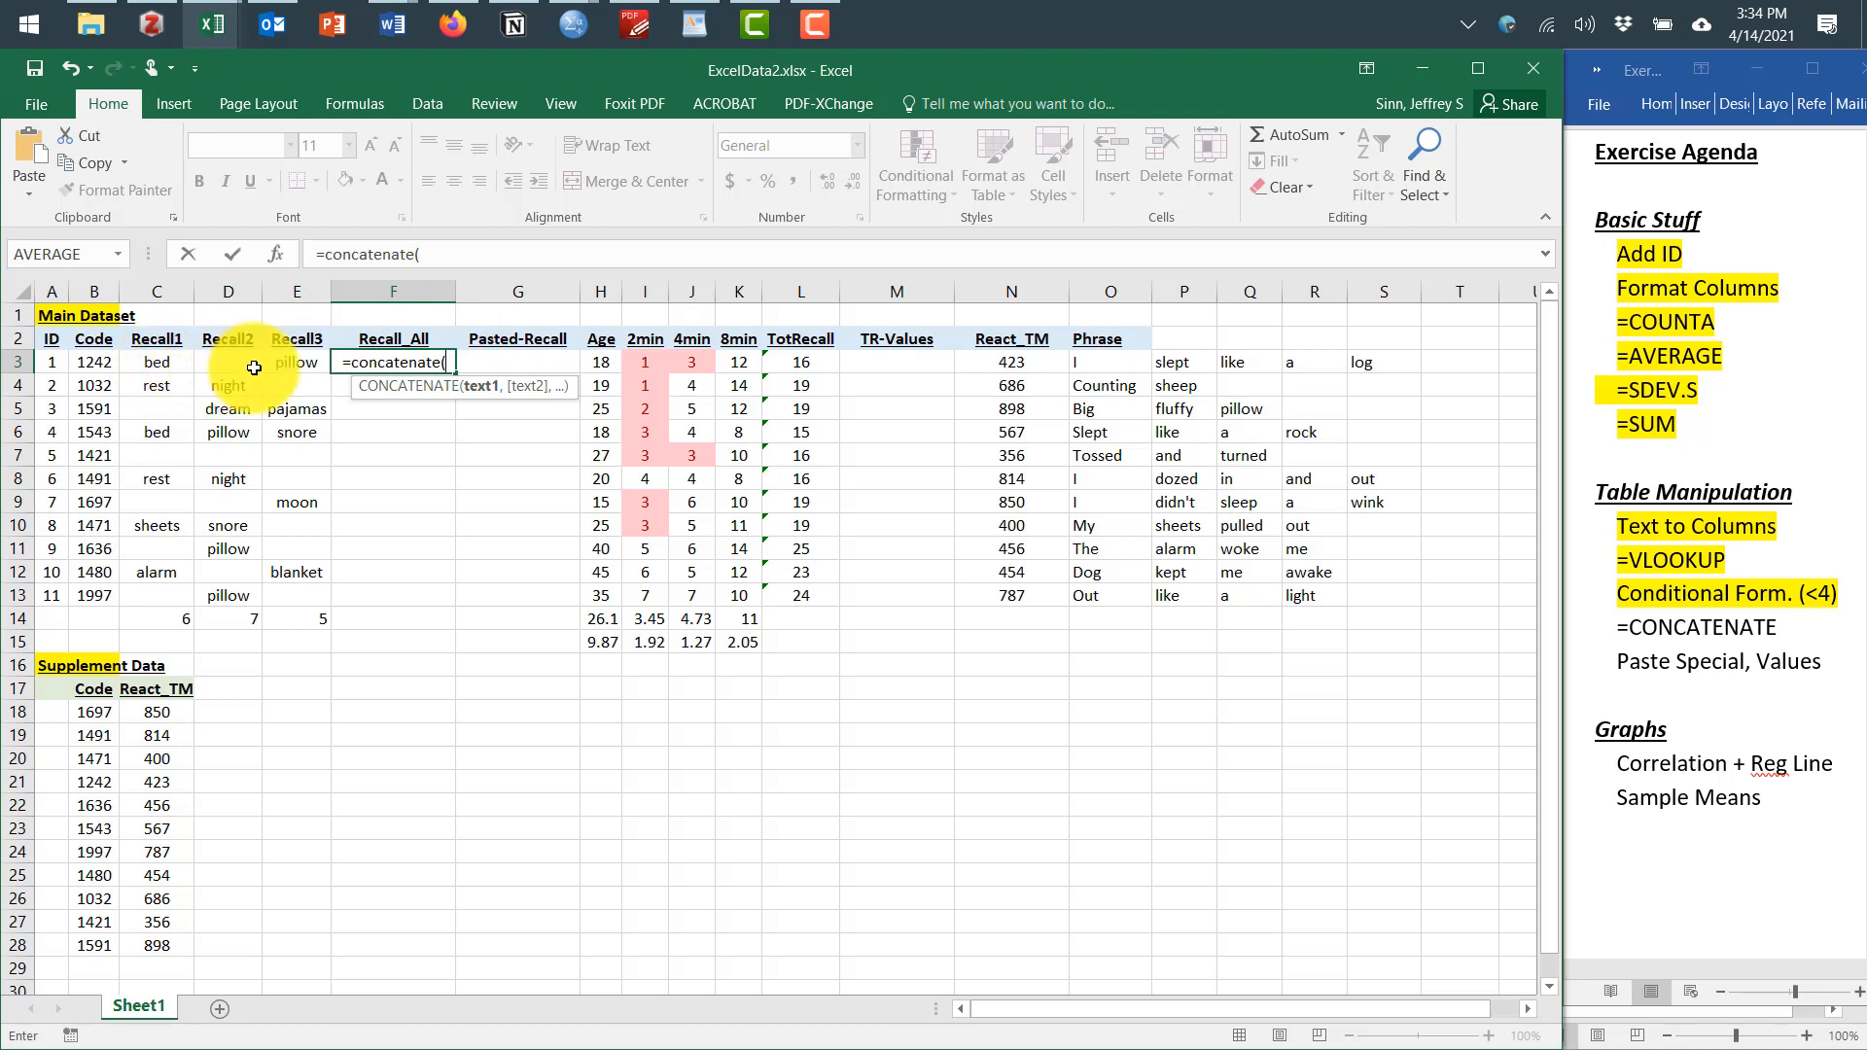
click(164, 363)
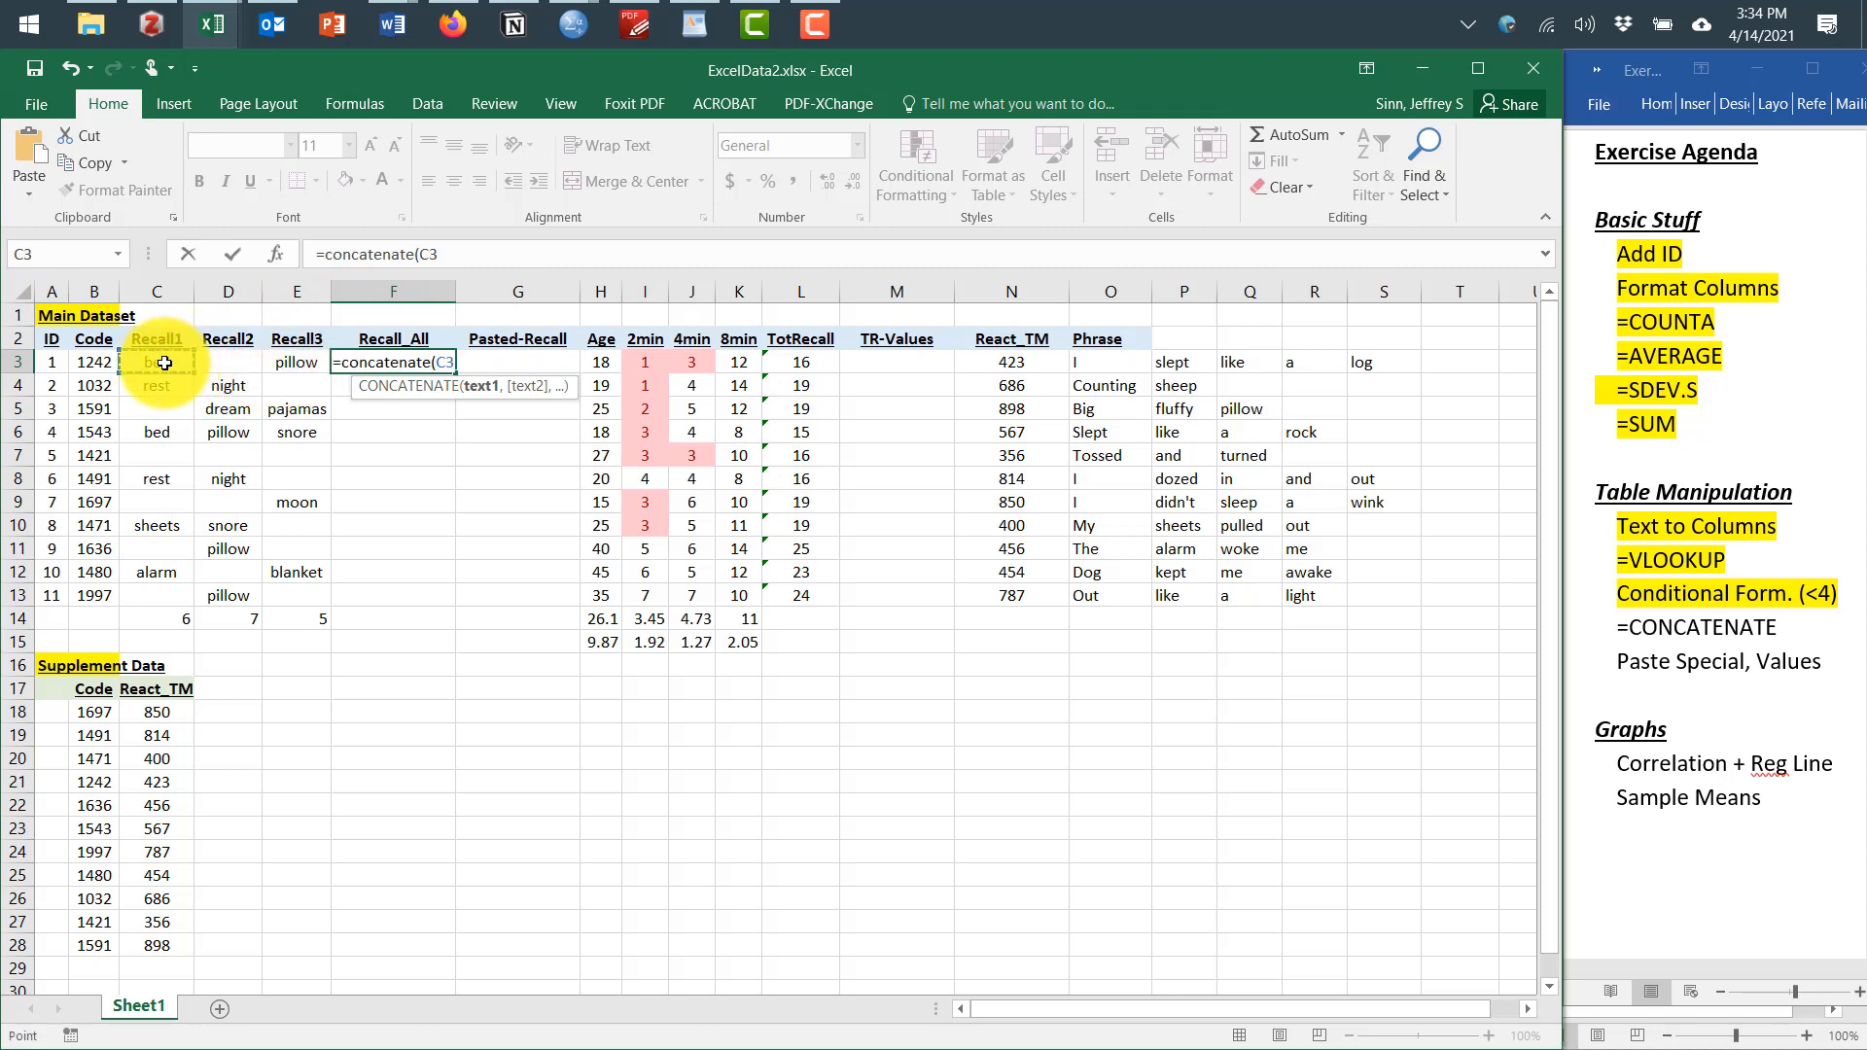
text(,)
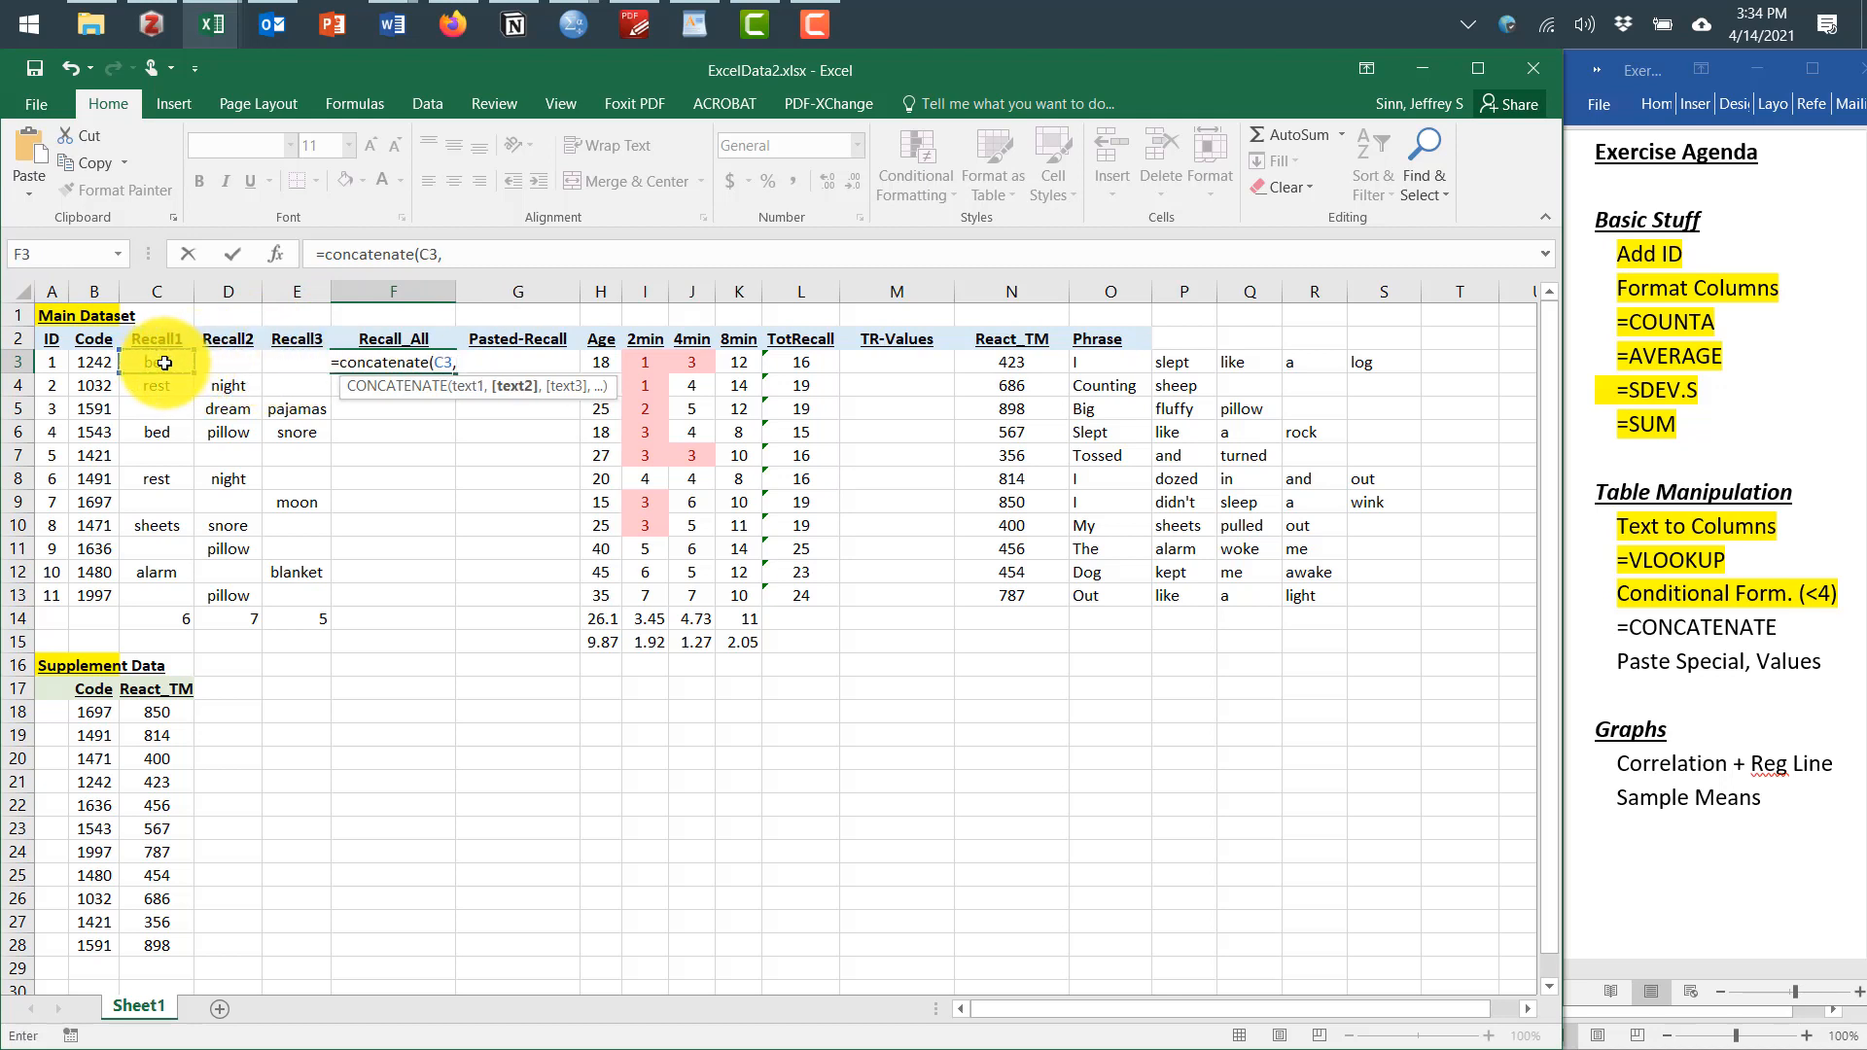
click(221, 364)
text(,)
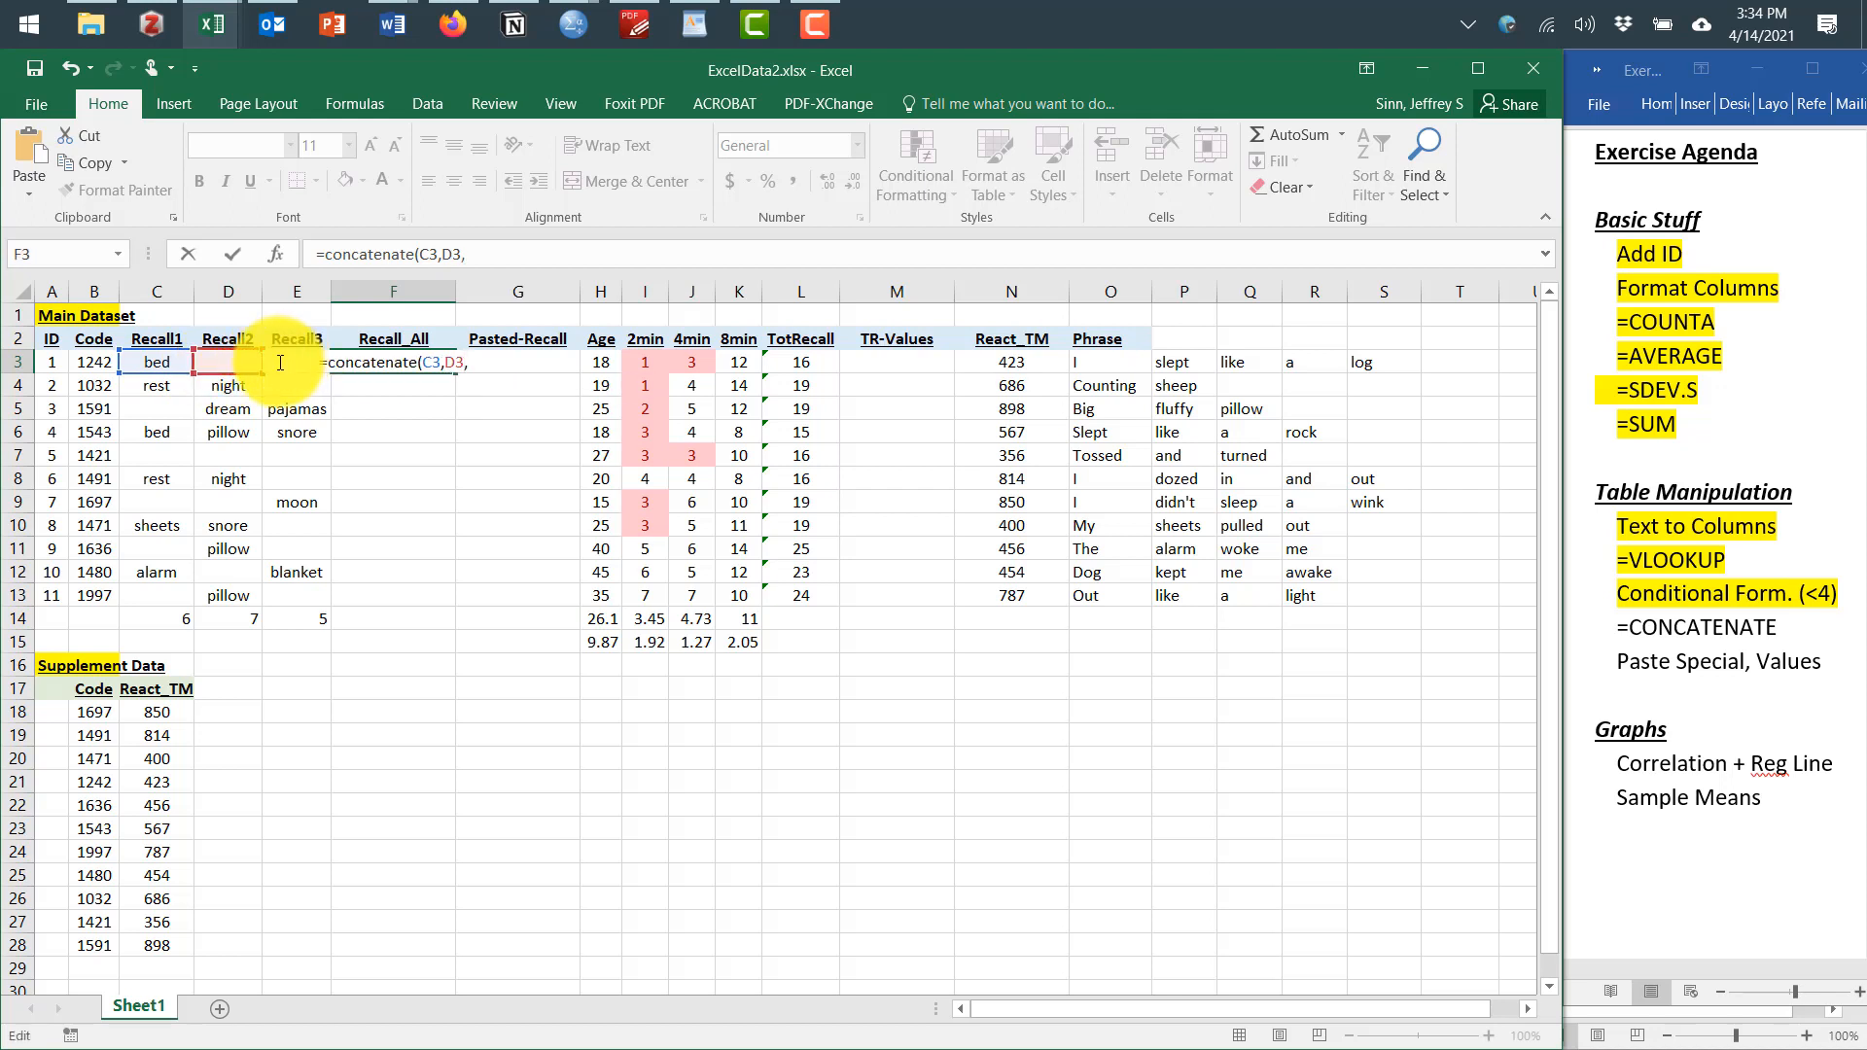
text(,)
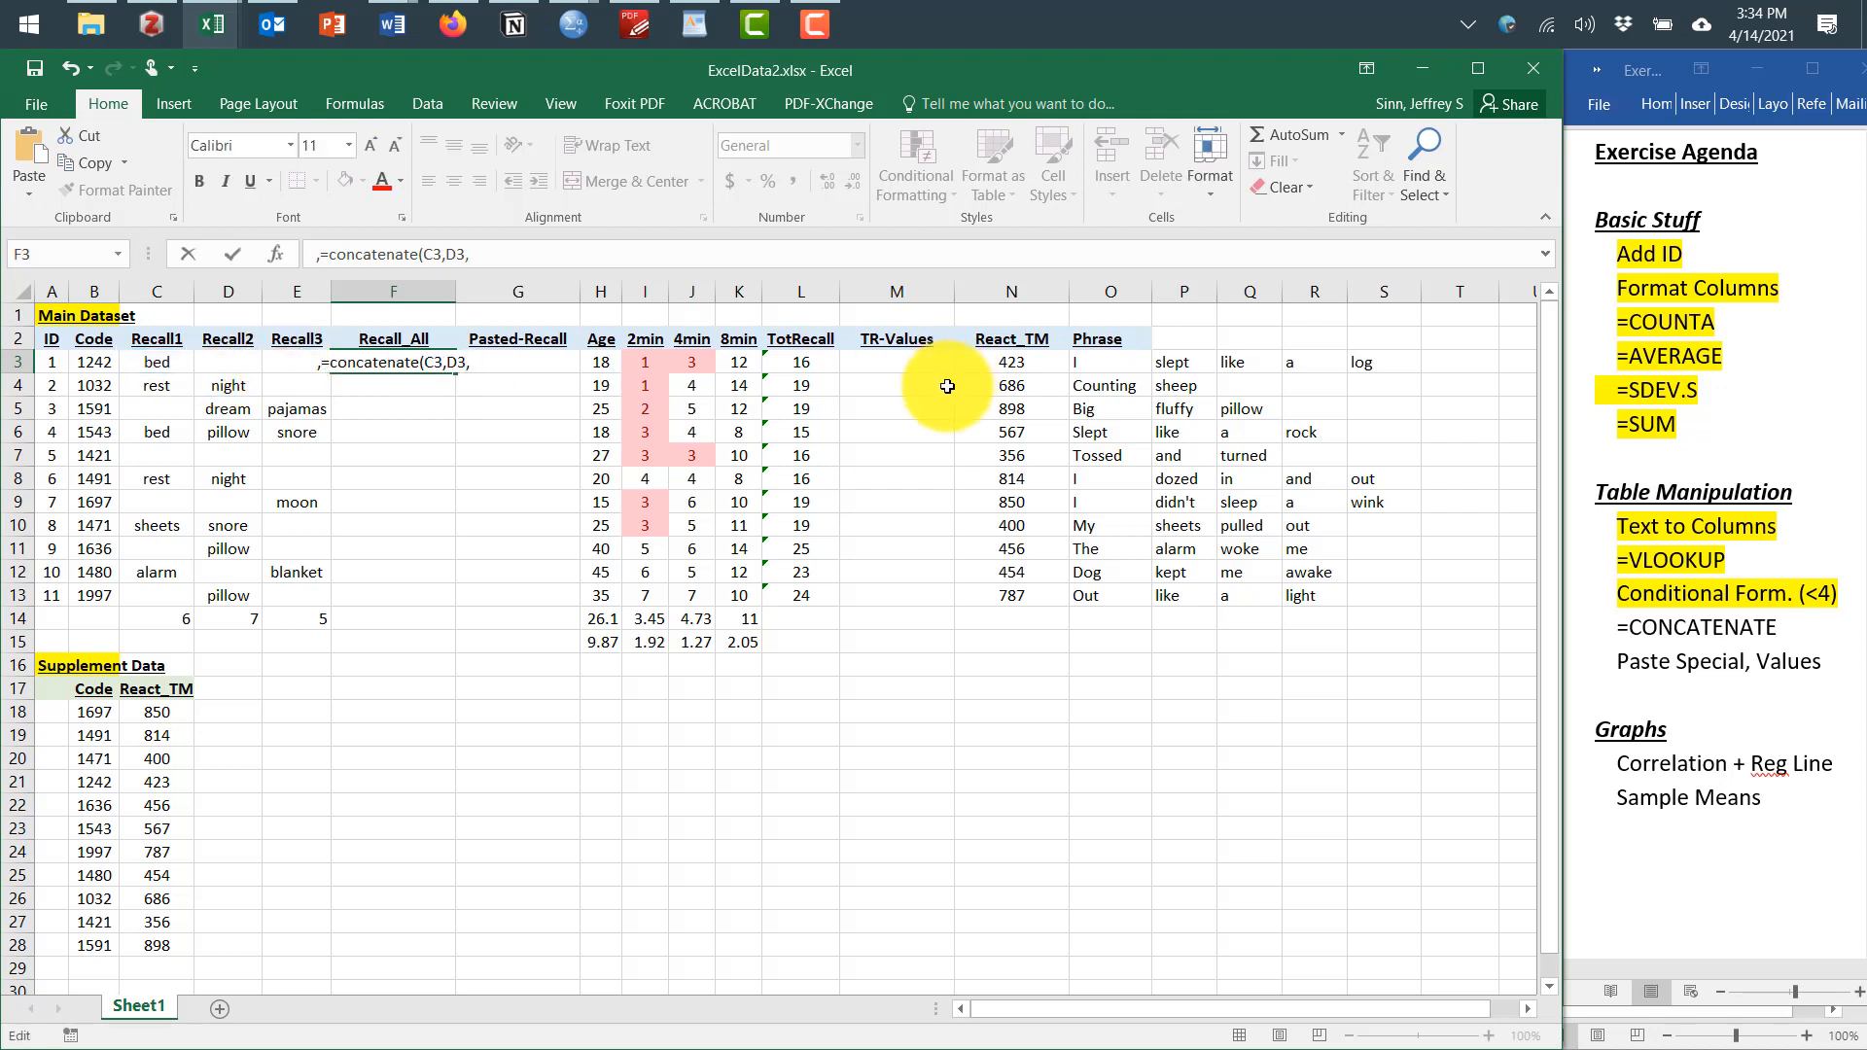
key(BackSpace)
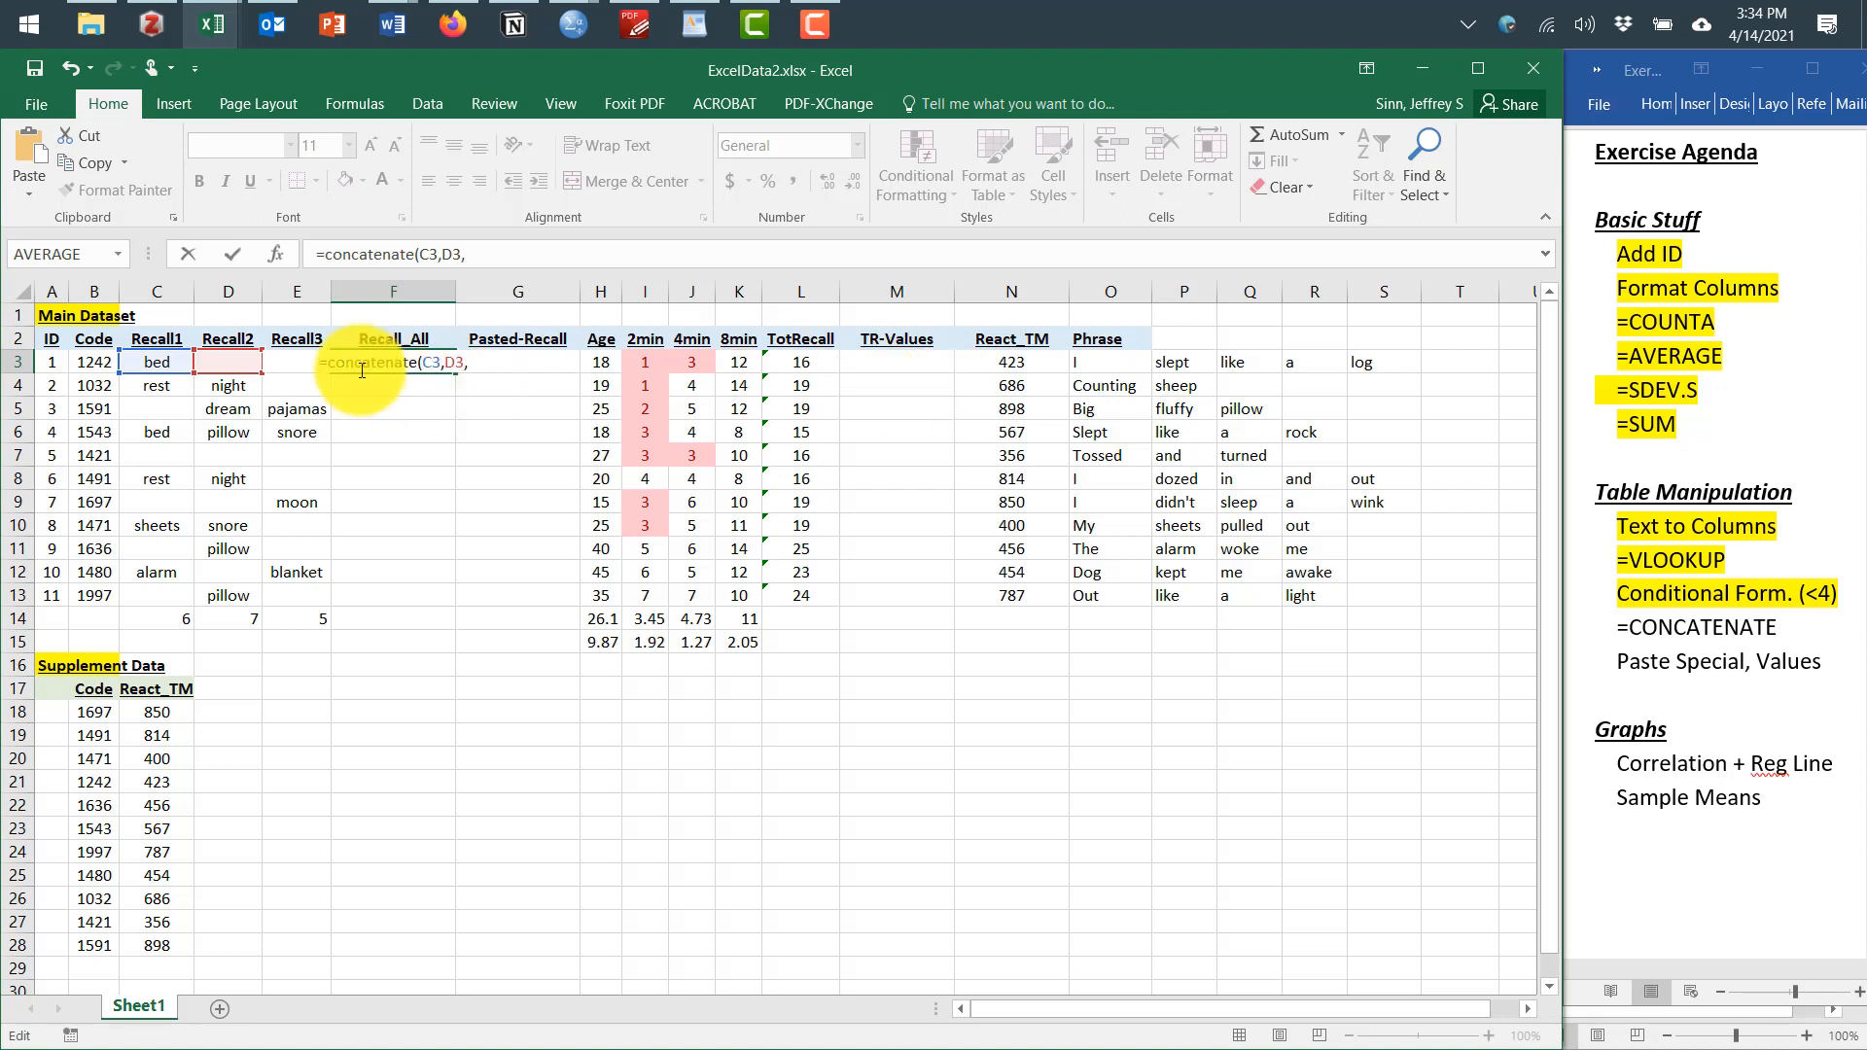
click(517, 255)
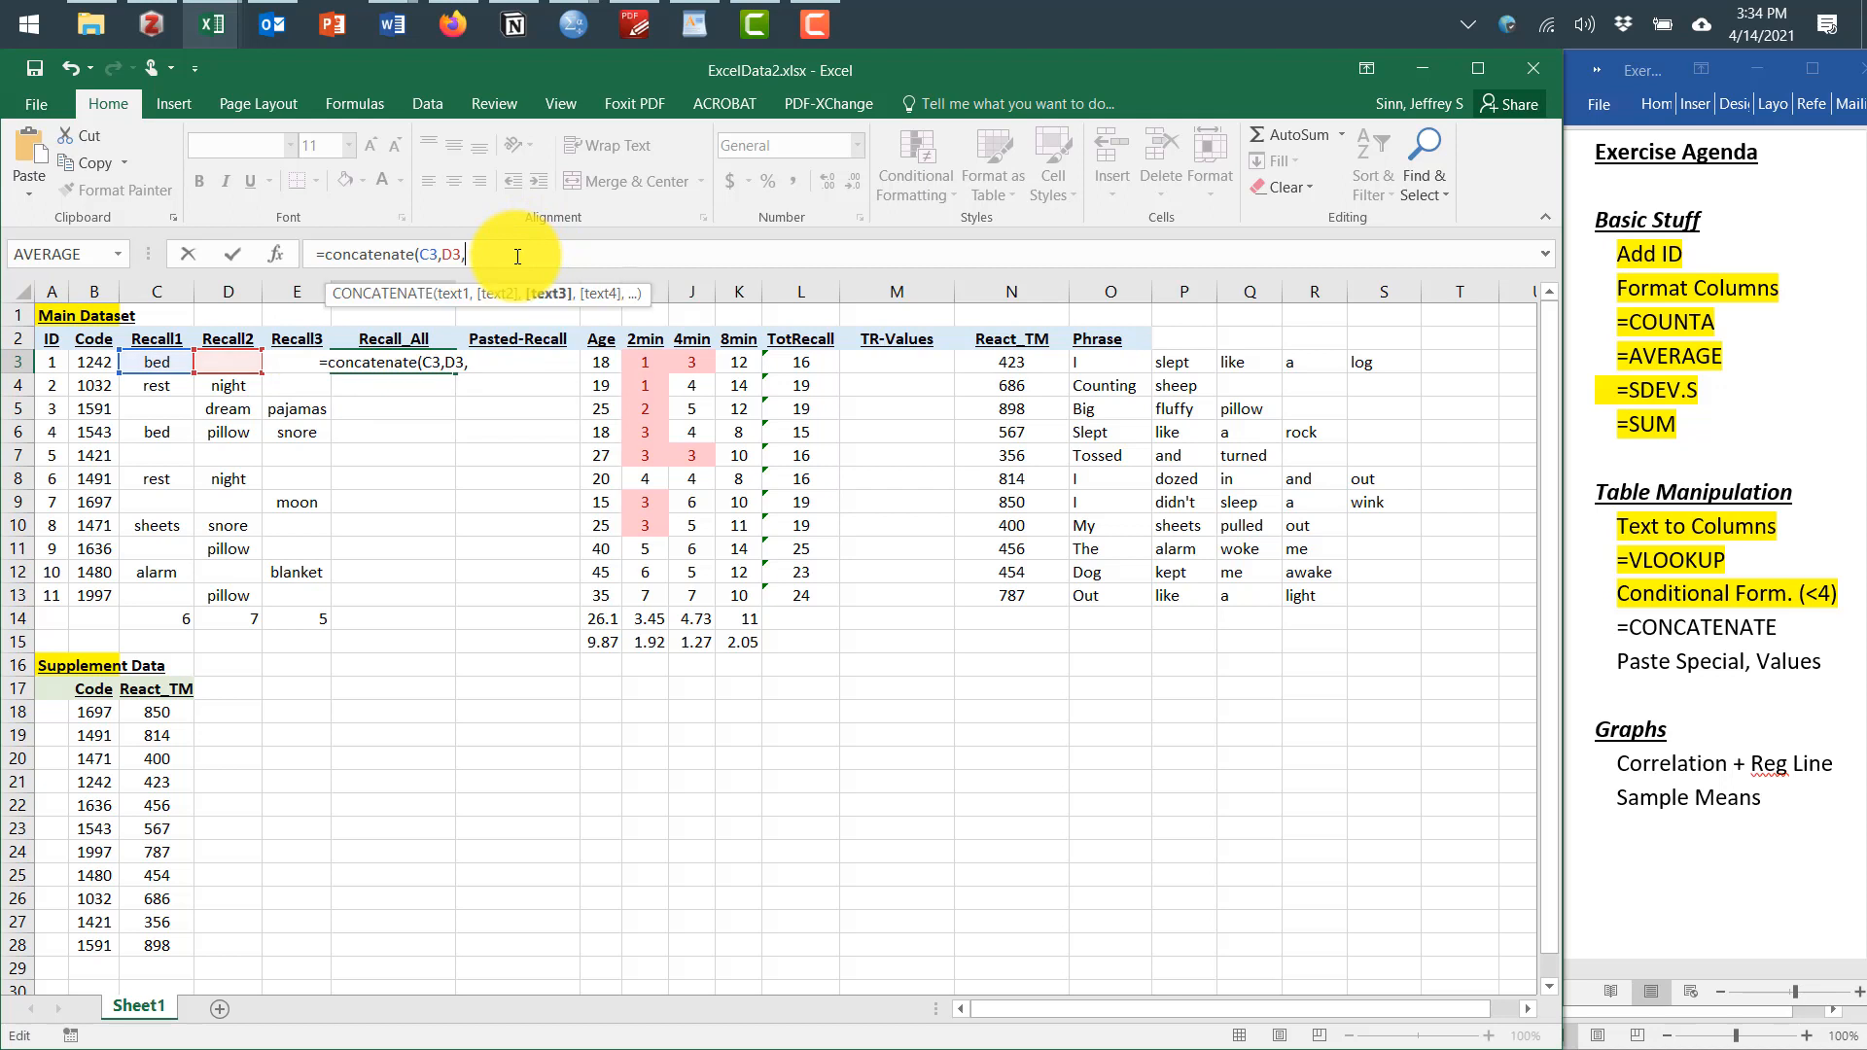
text(E)
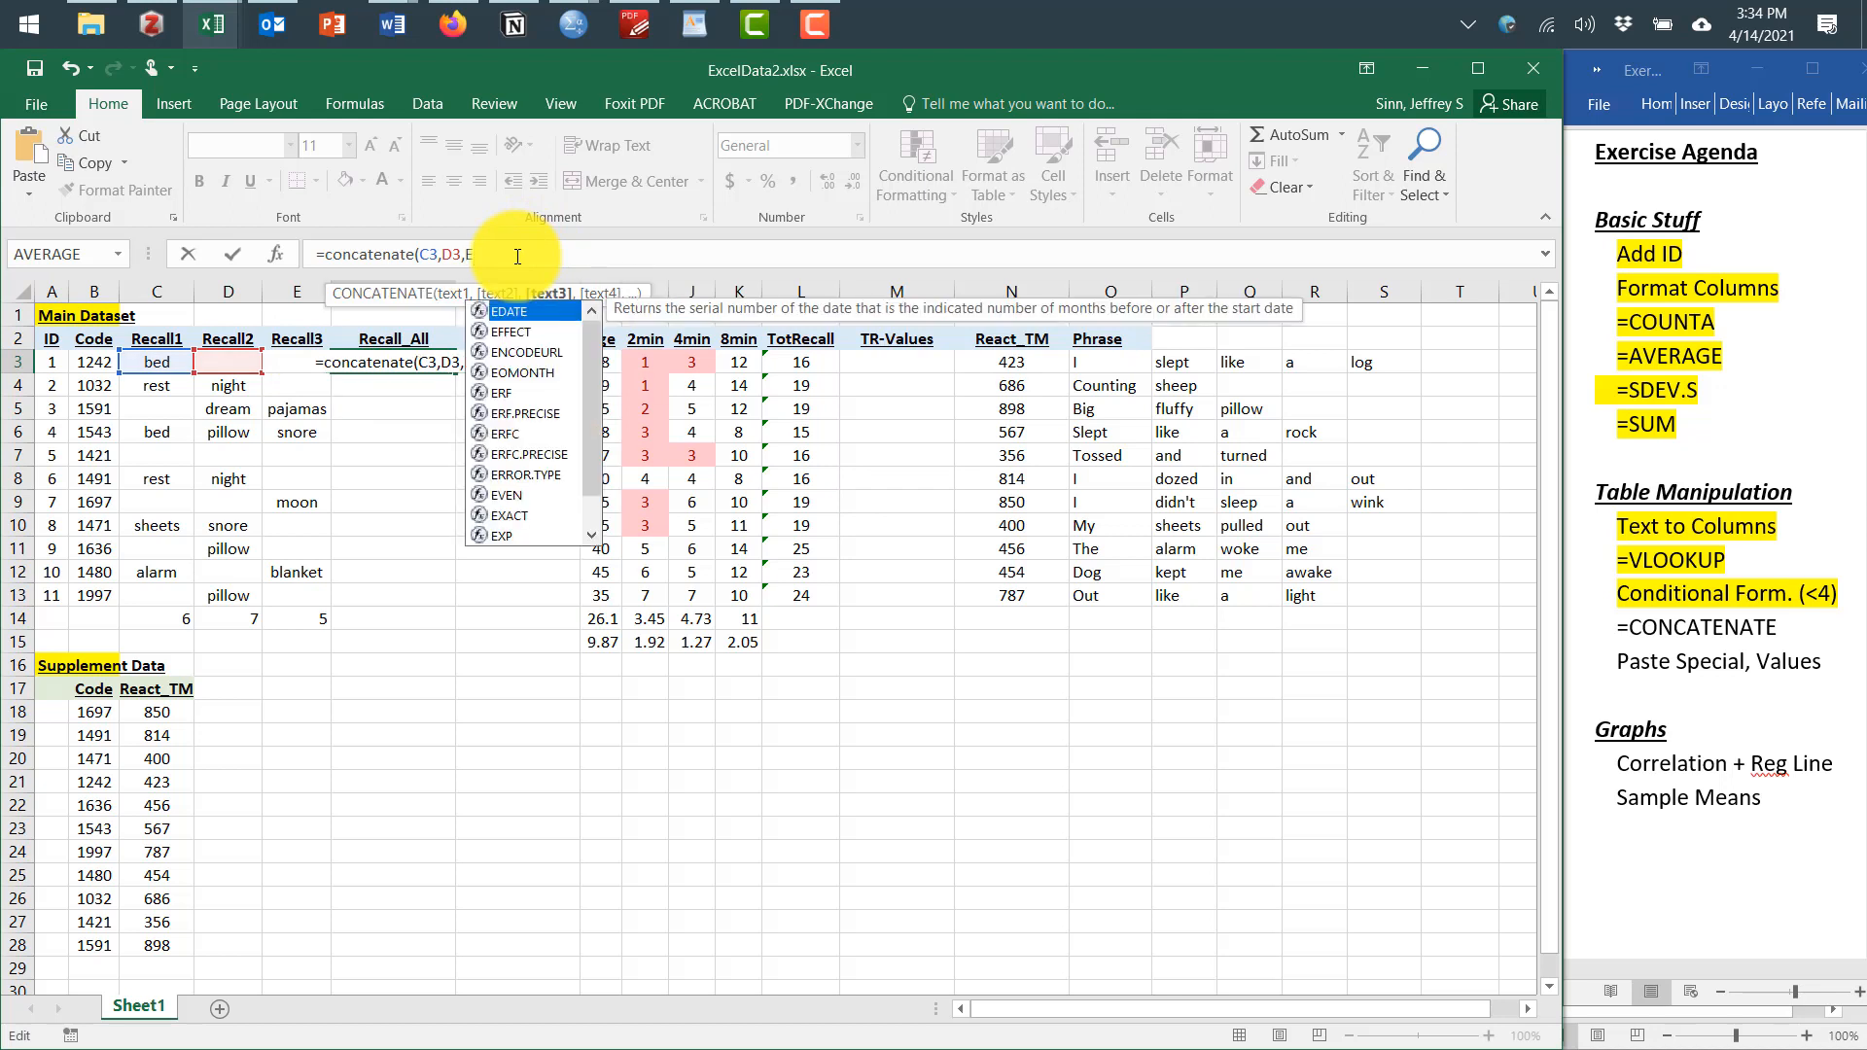
text(3)
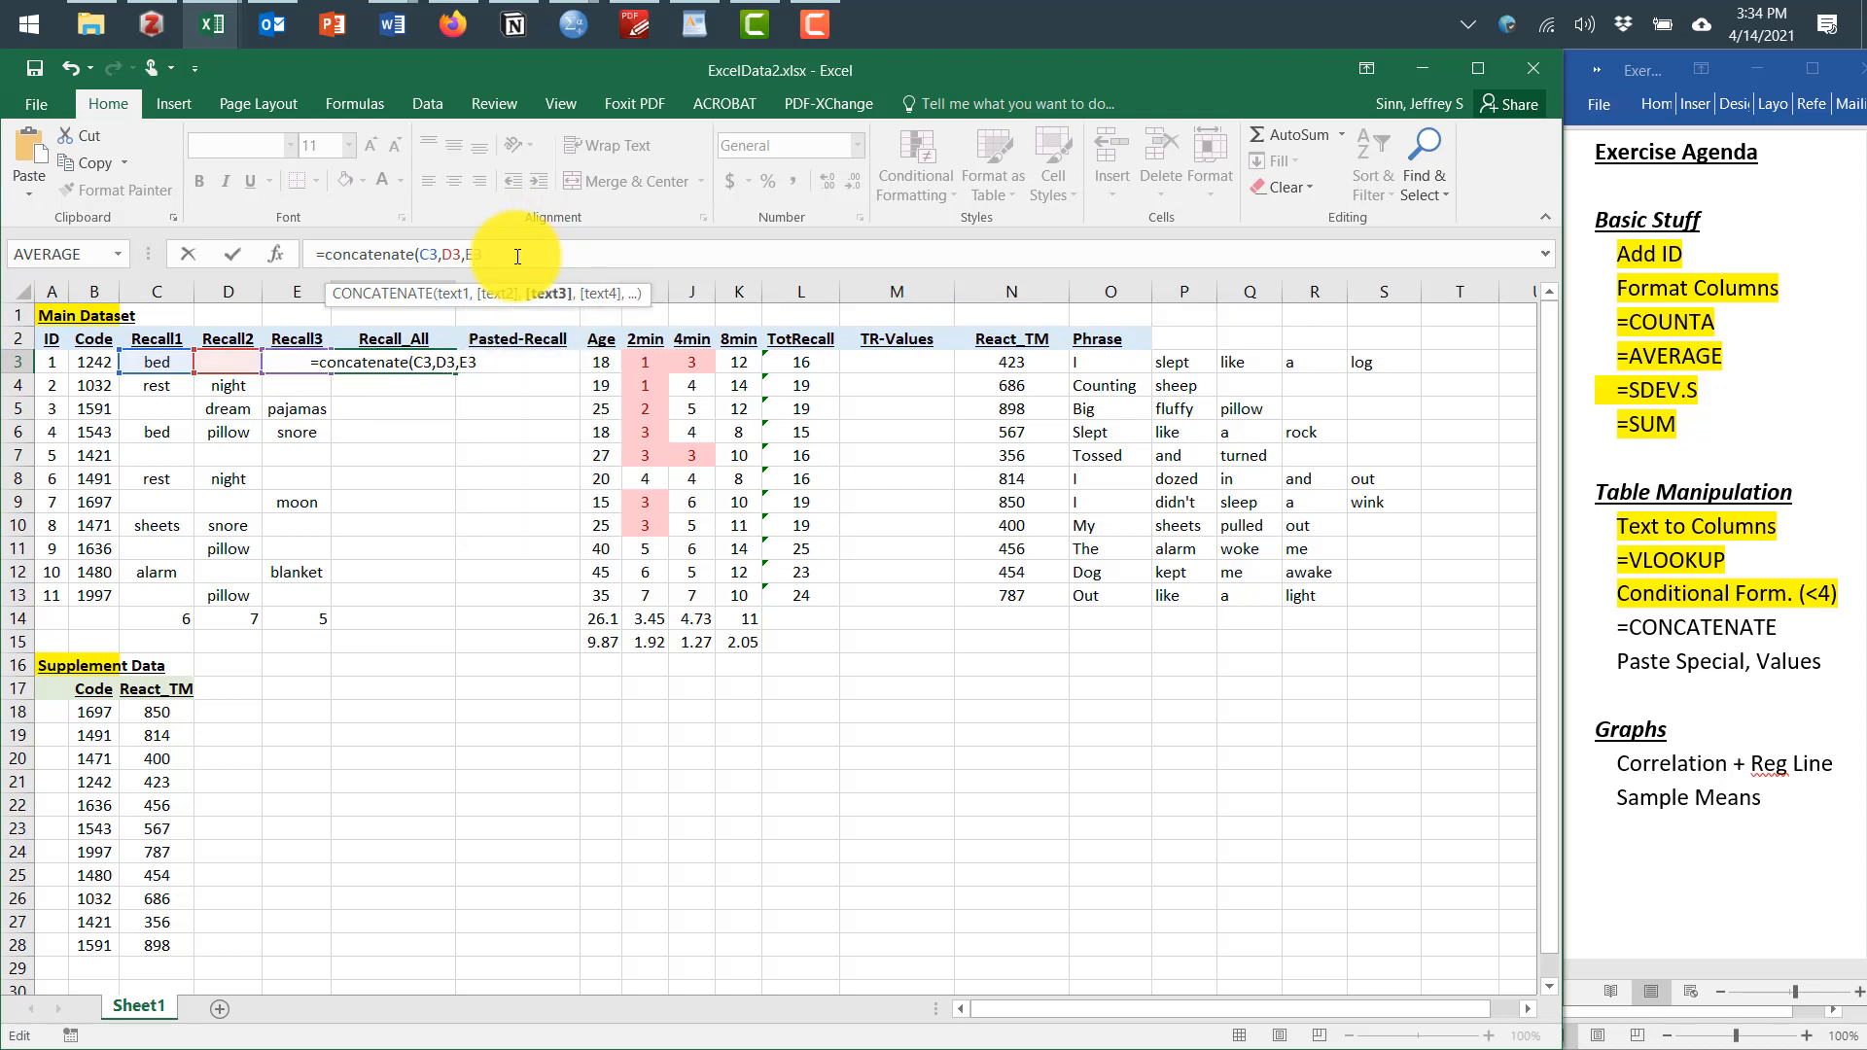
text())
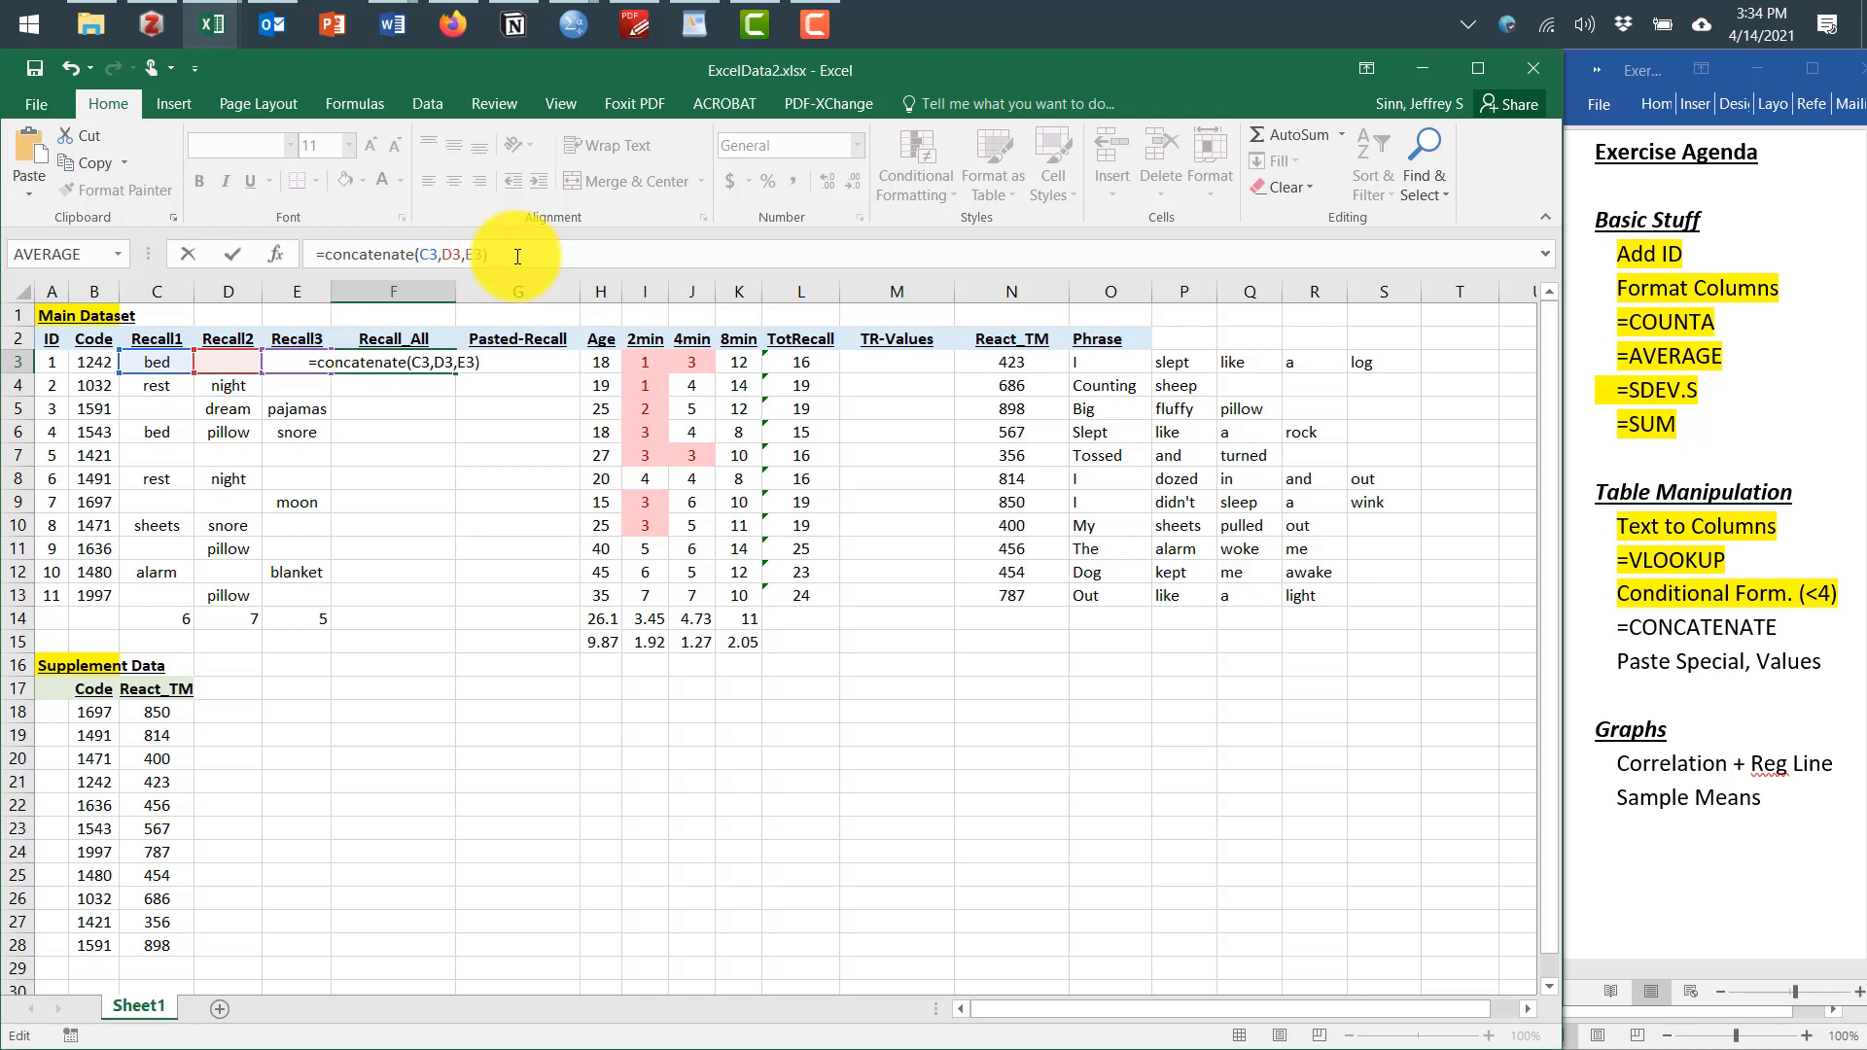
key(Return)
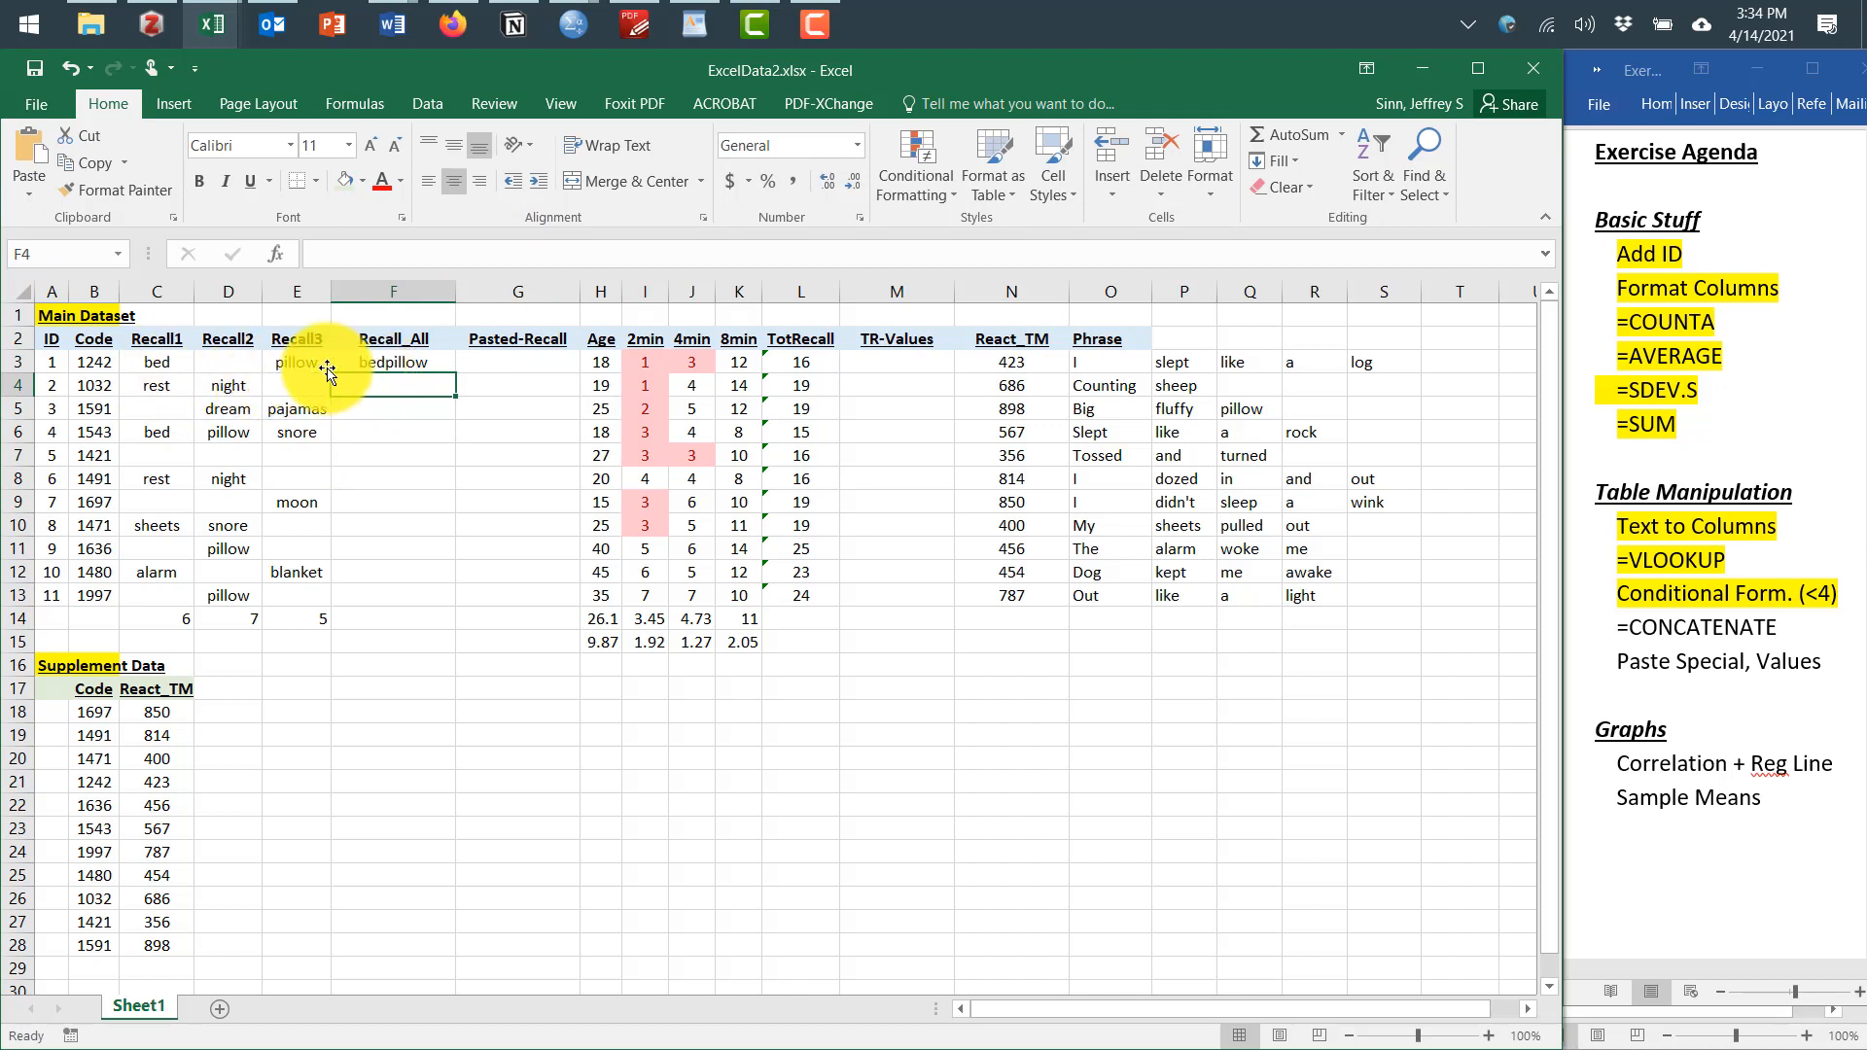
Edit the F3 formula to =CONCATENATE(C3," ",D3," ",E3) so the recalled words are separated by spaces
click(379, 363)
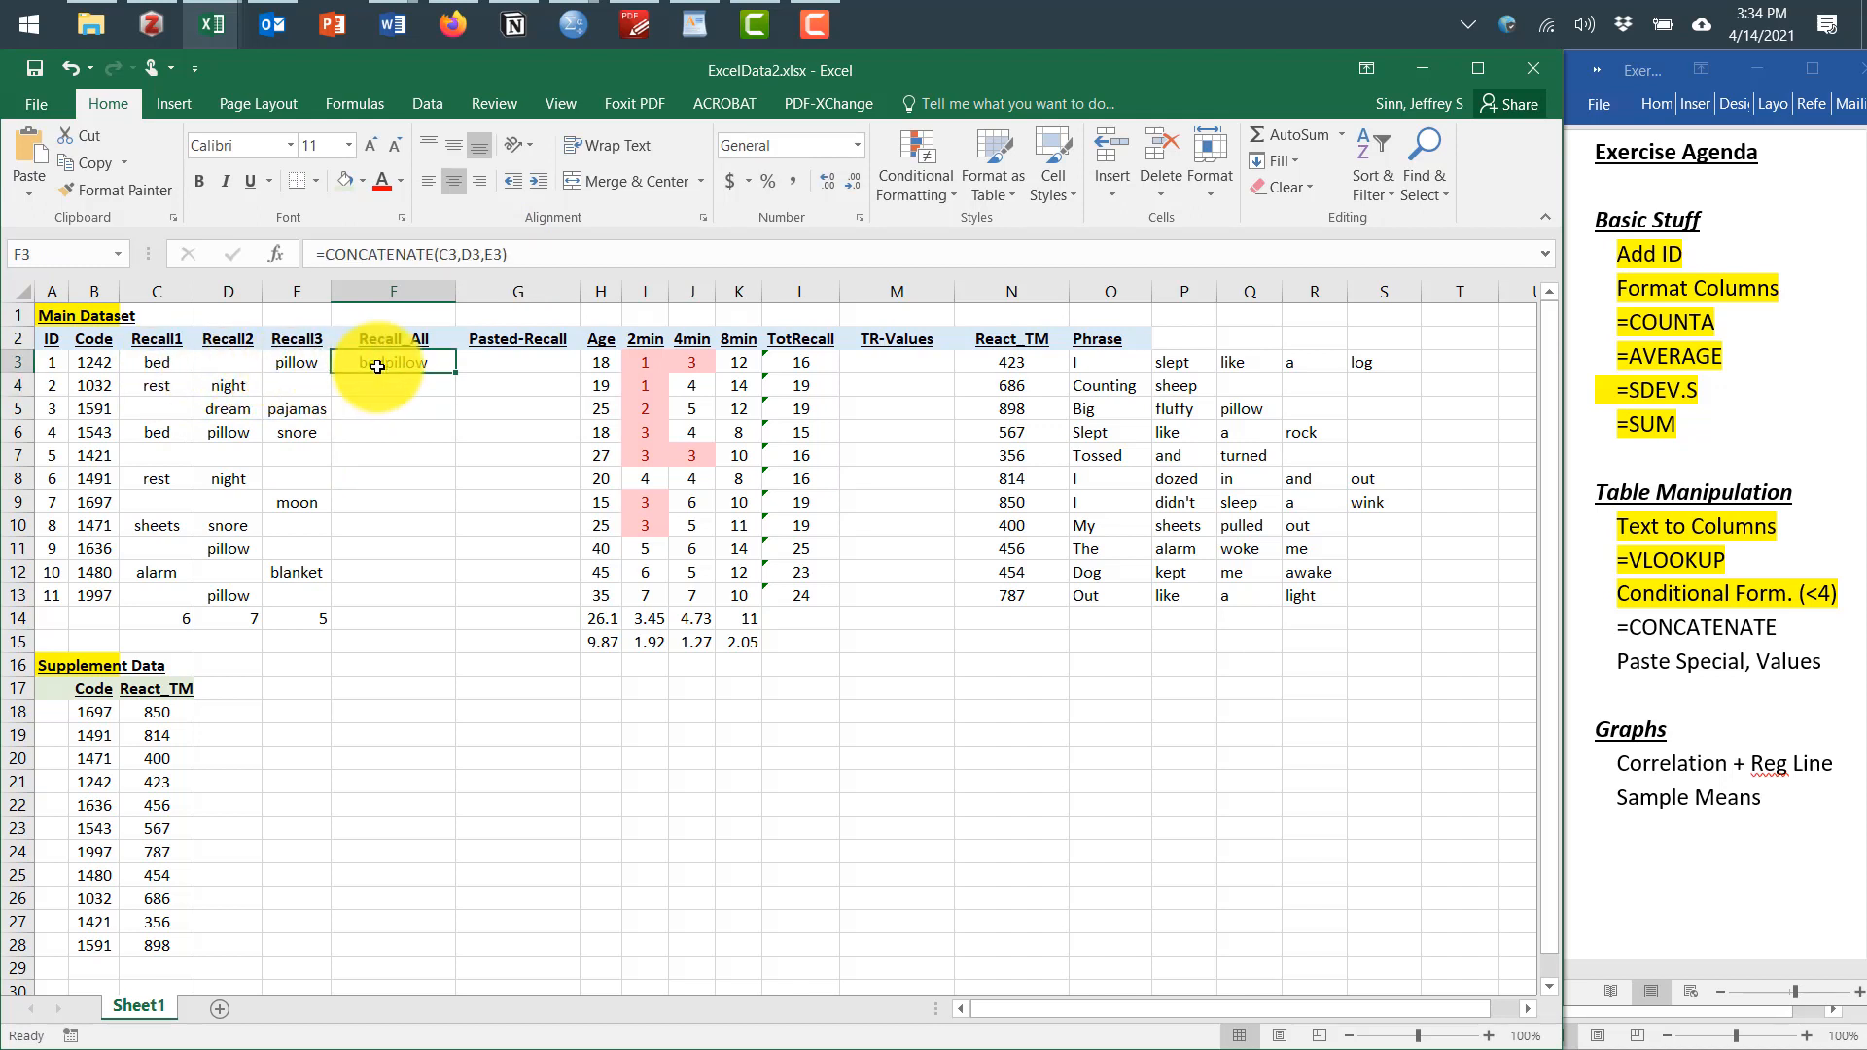
click(462, 257)
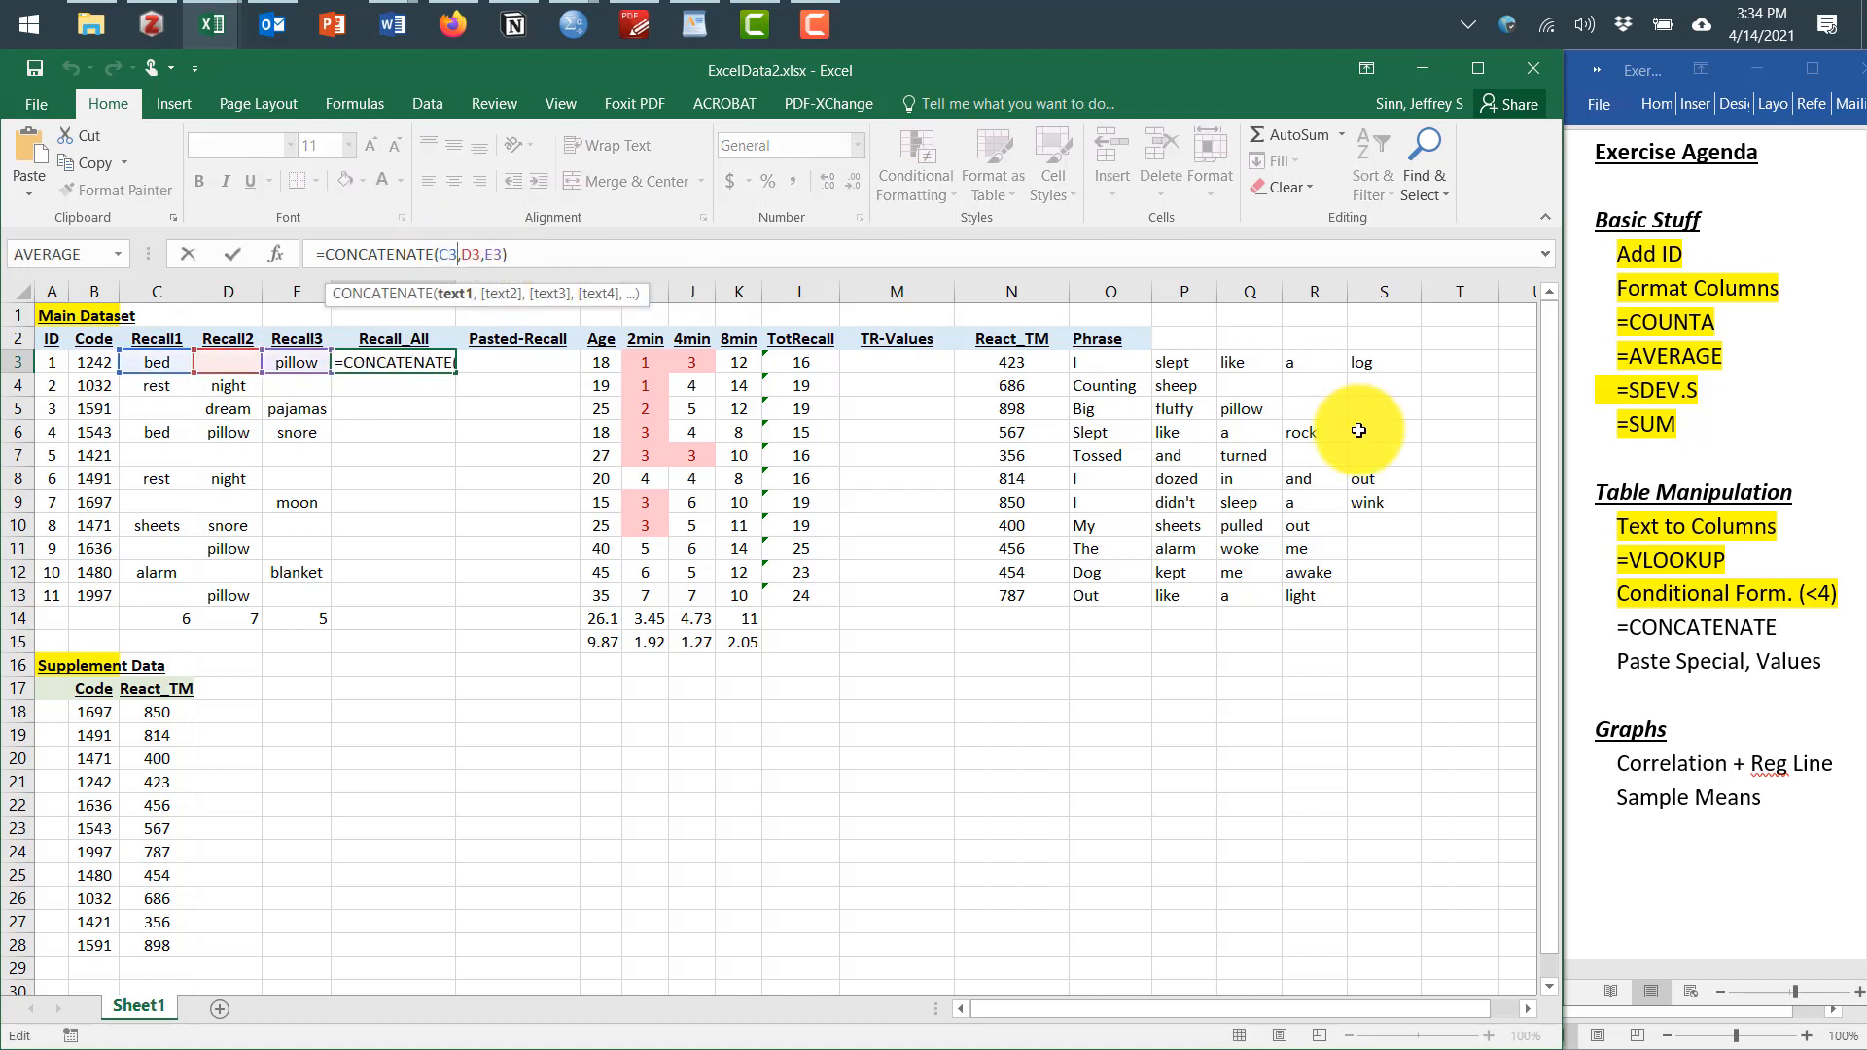
key(Right)
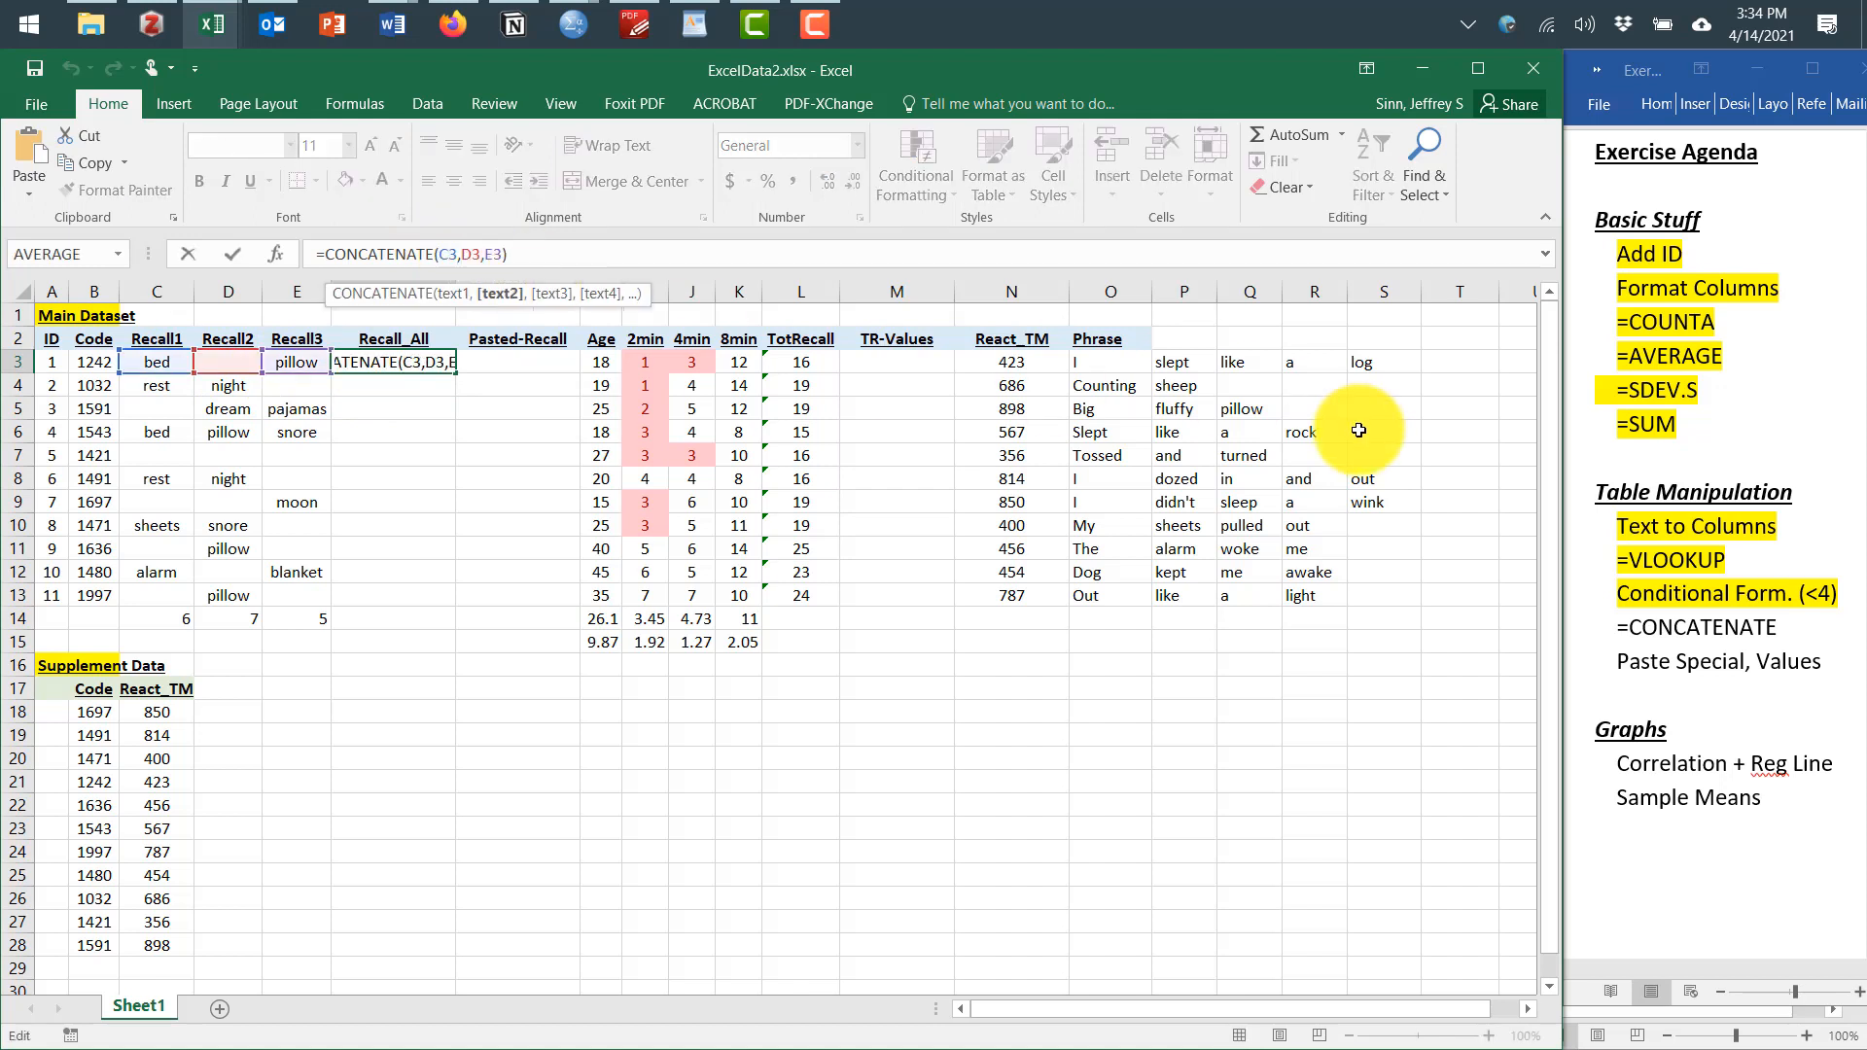
text(" ",)
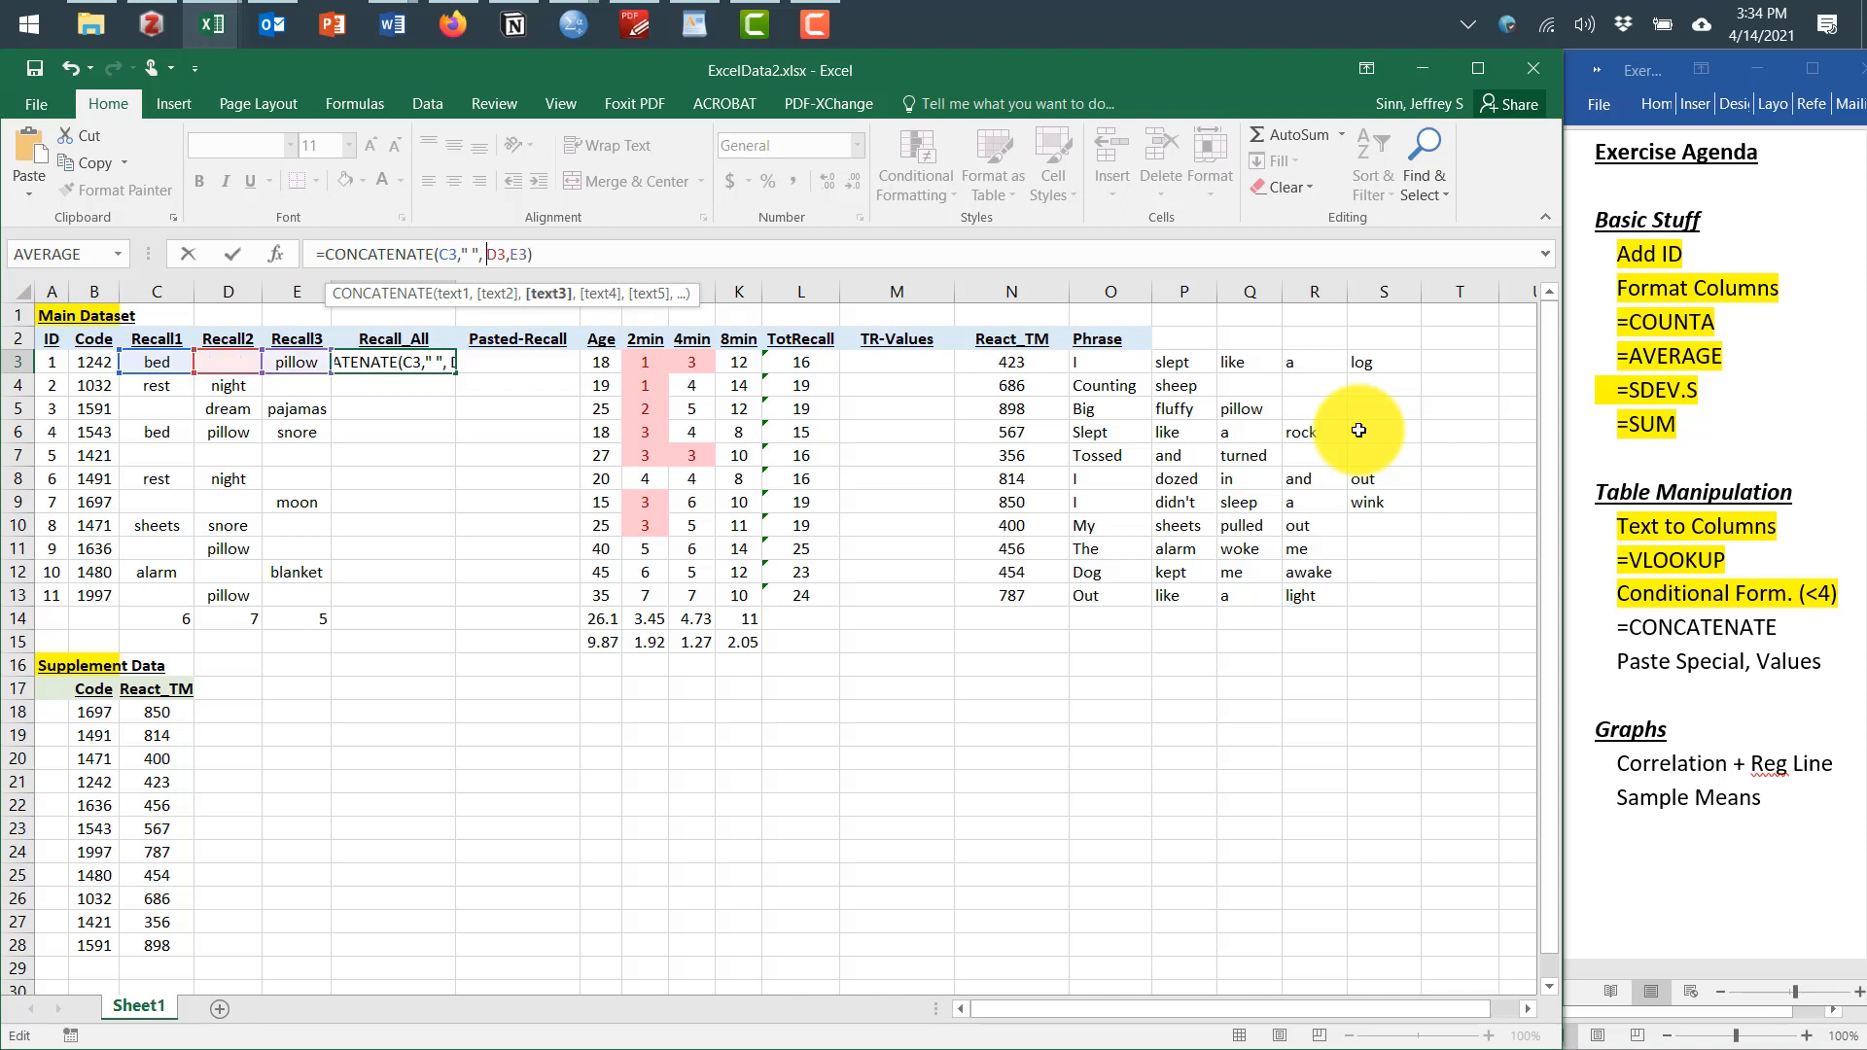
key(Right)
key(Right)
key(Right)
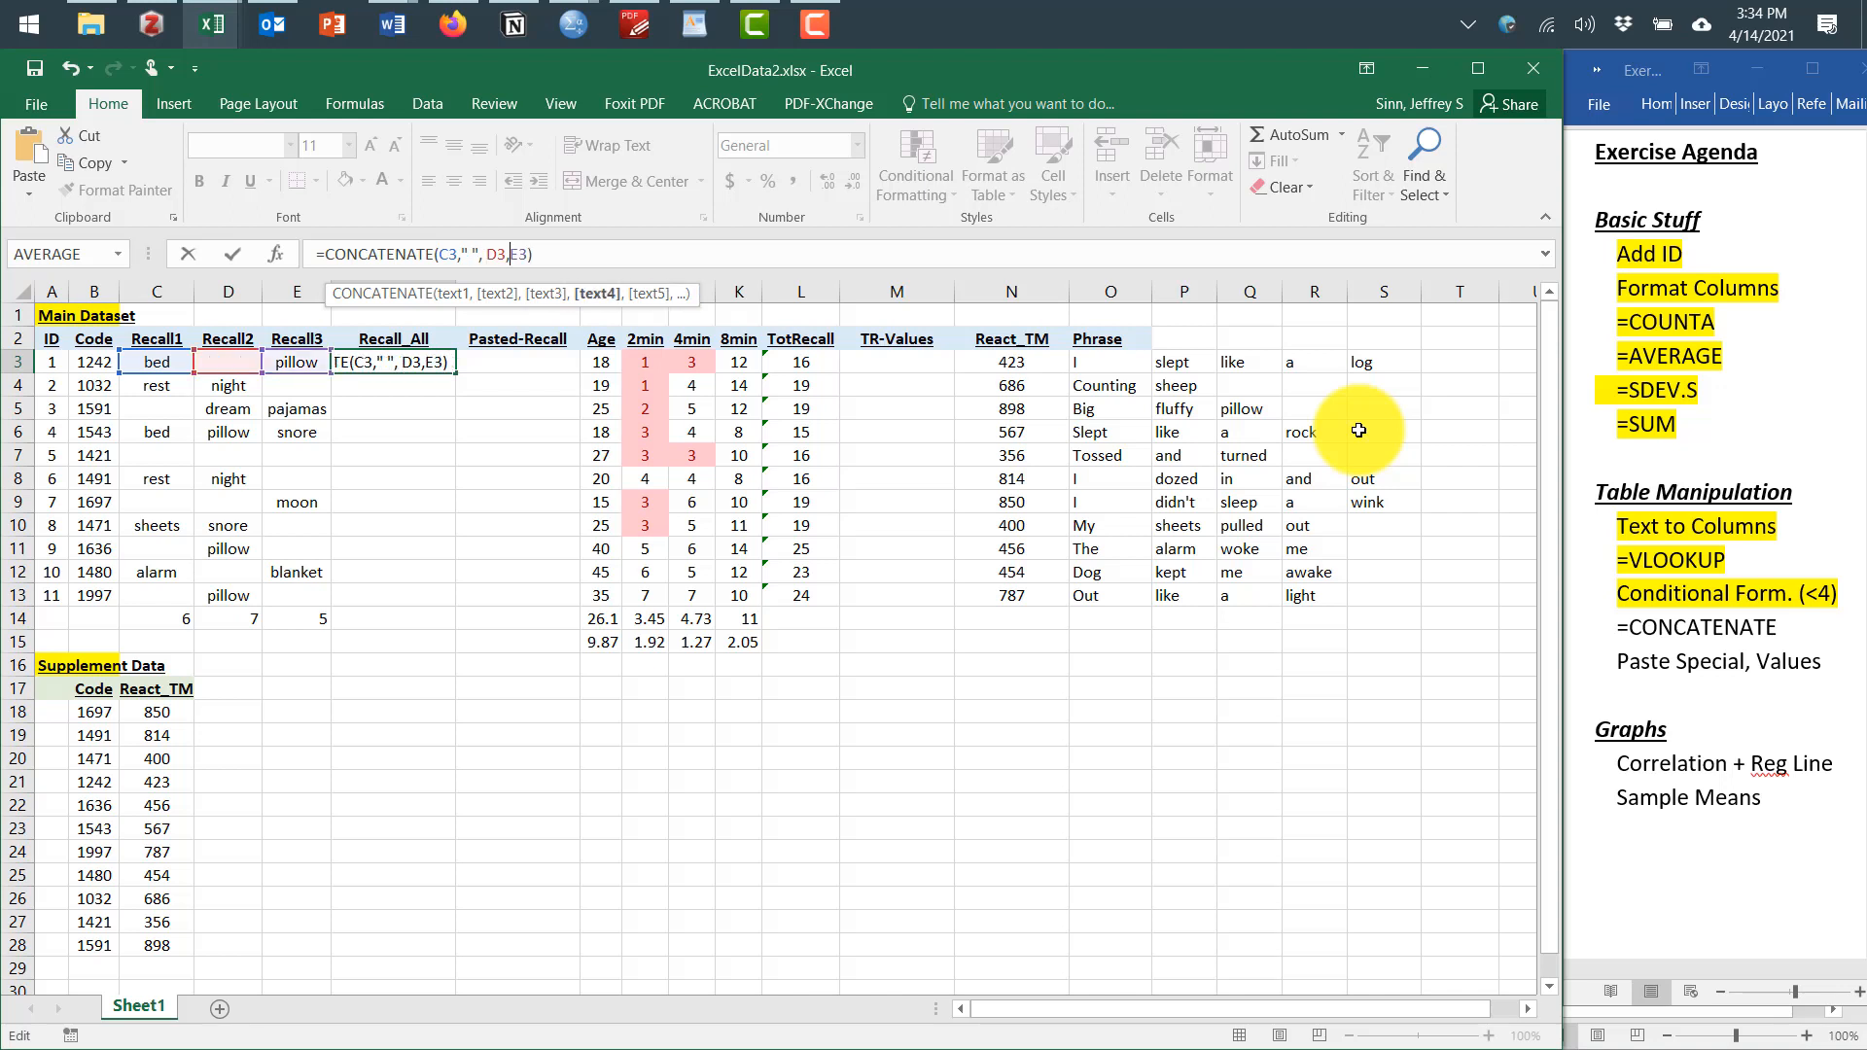
text(" ")
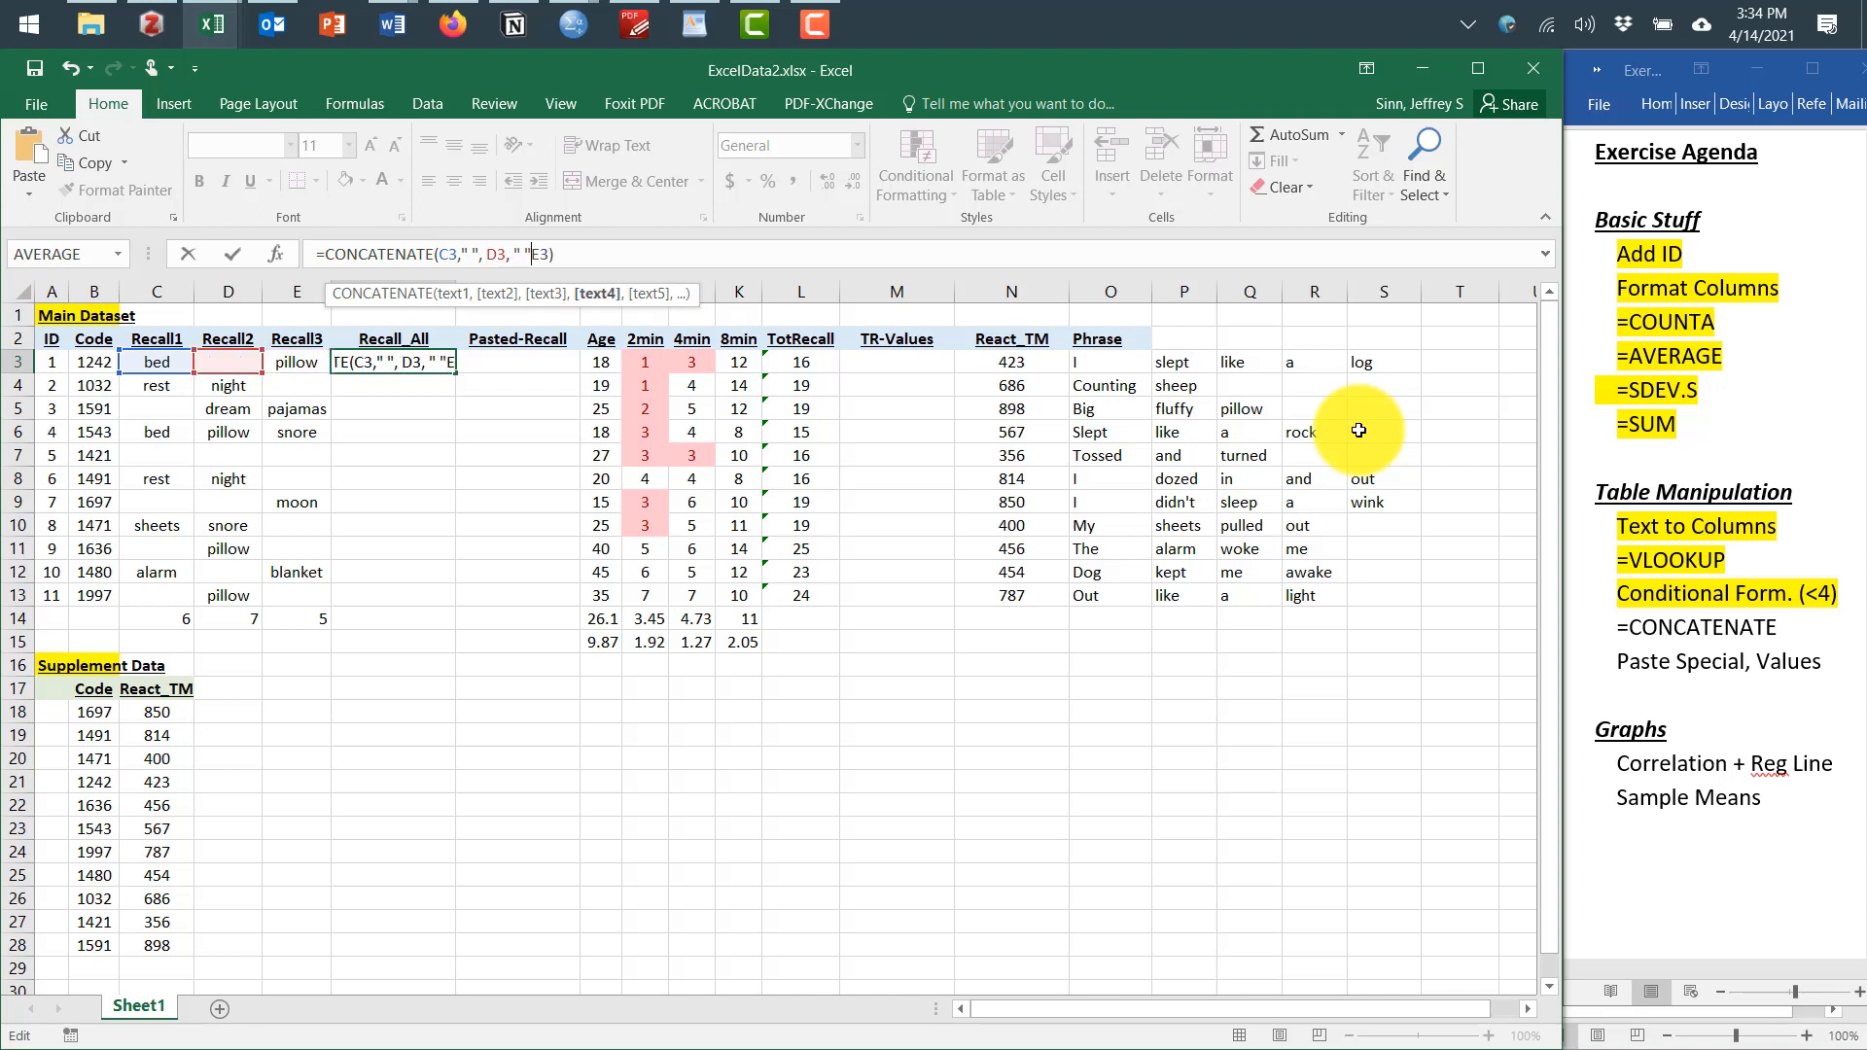
text(,)
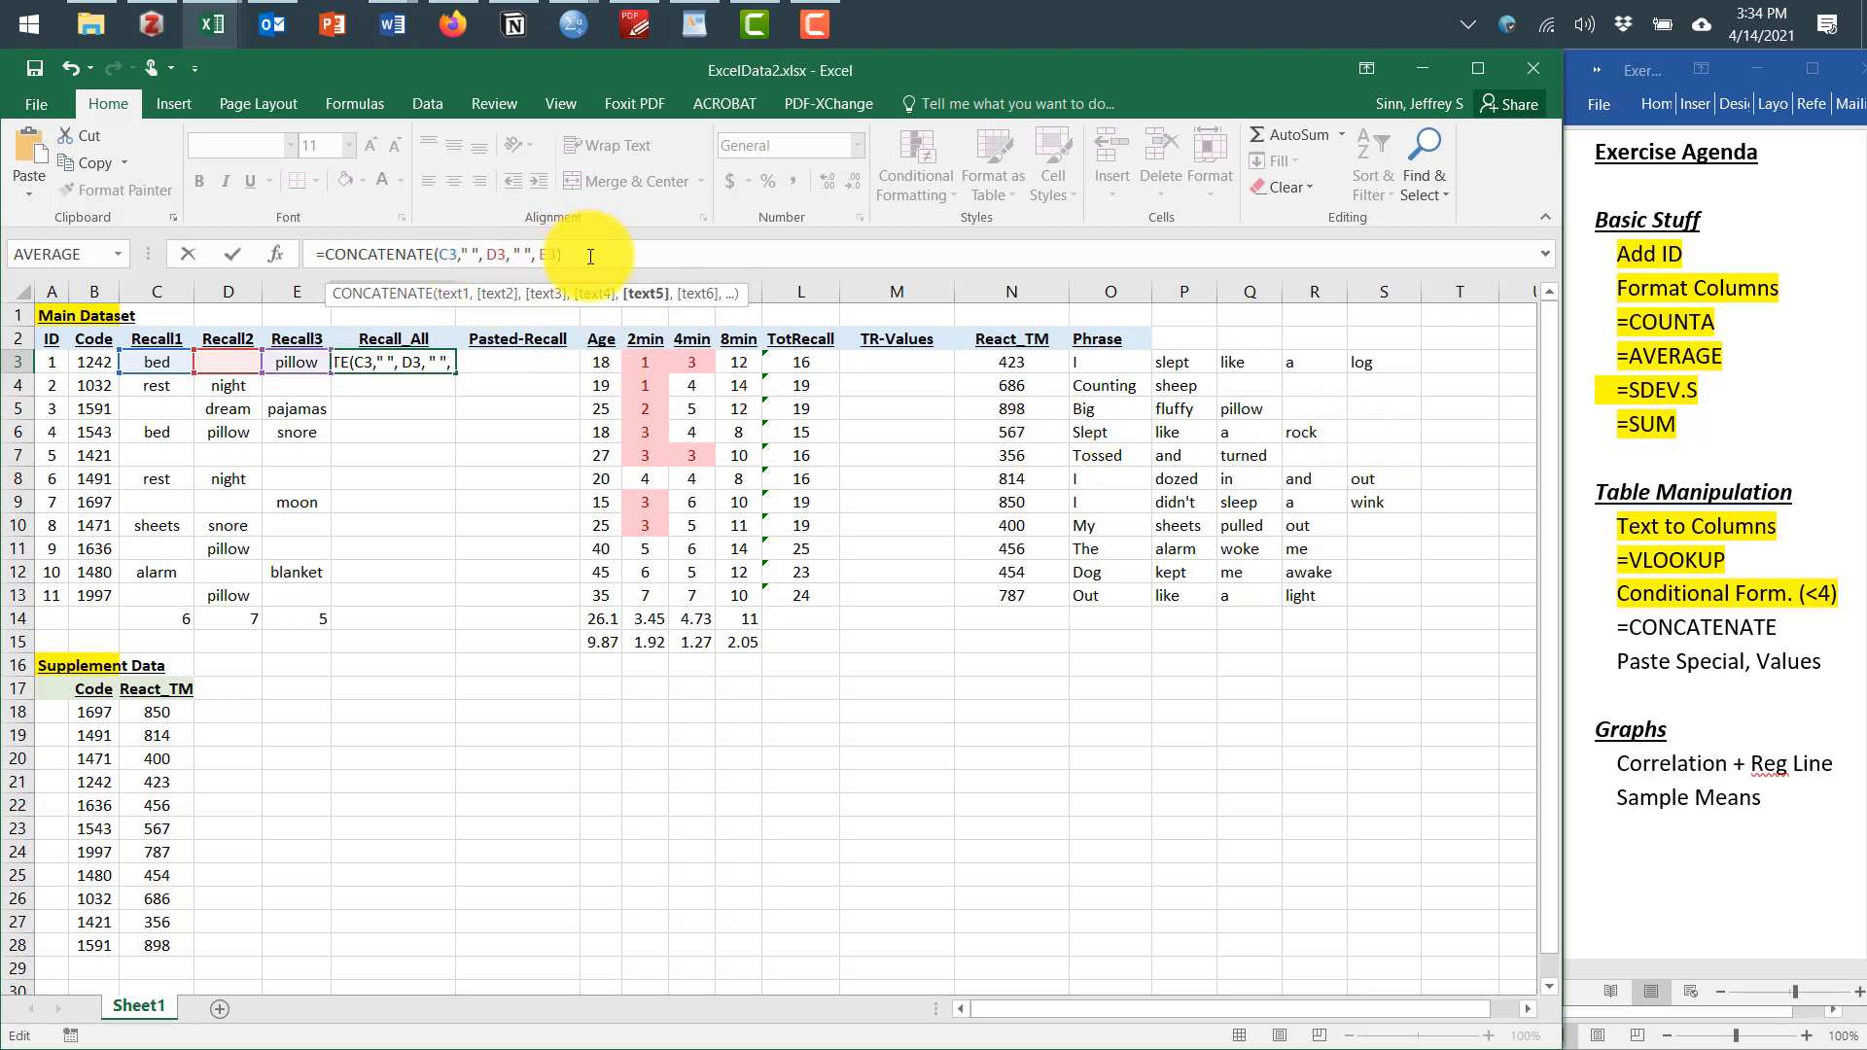
key(Return)
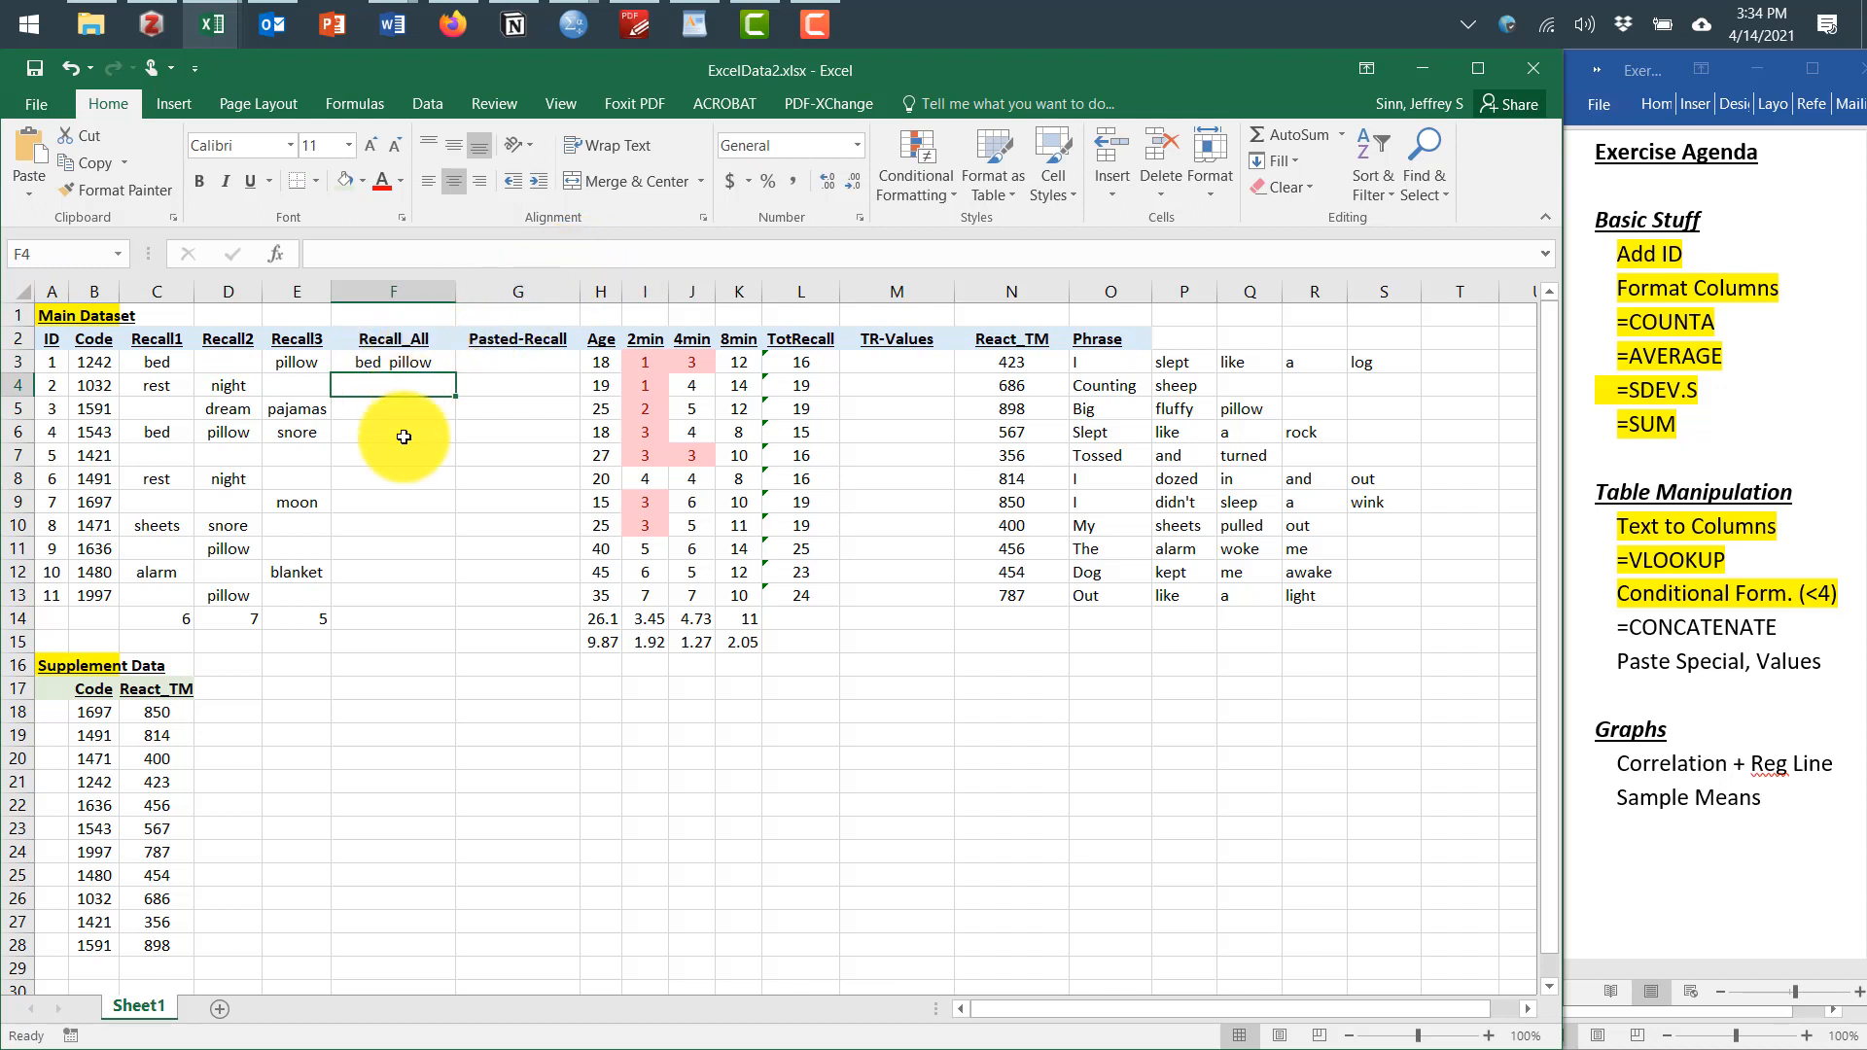
Fill the F3 concatenation formula down through F13
click(410, 364)
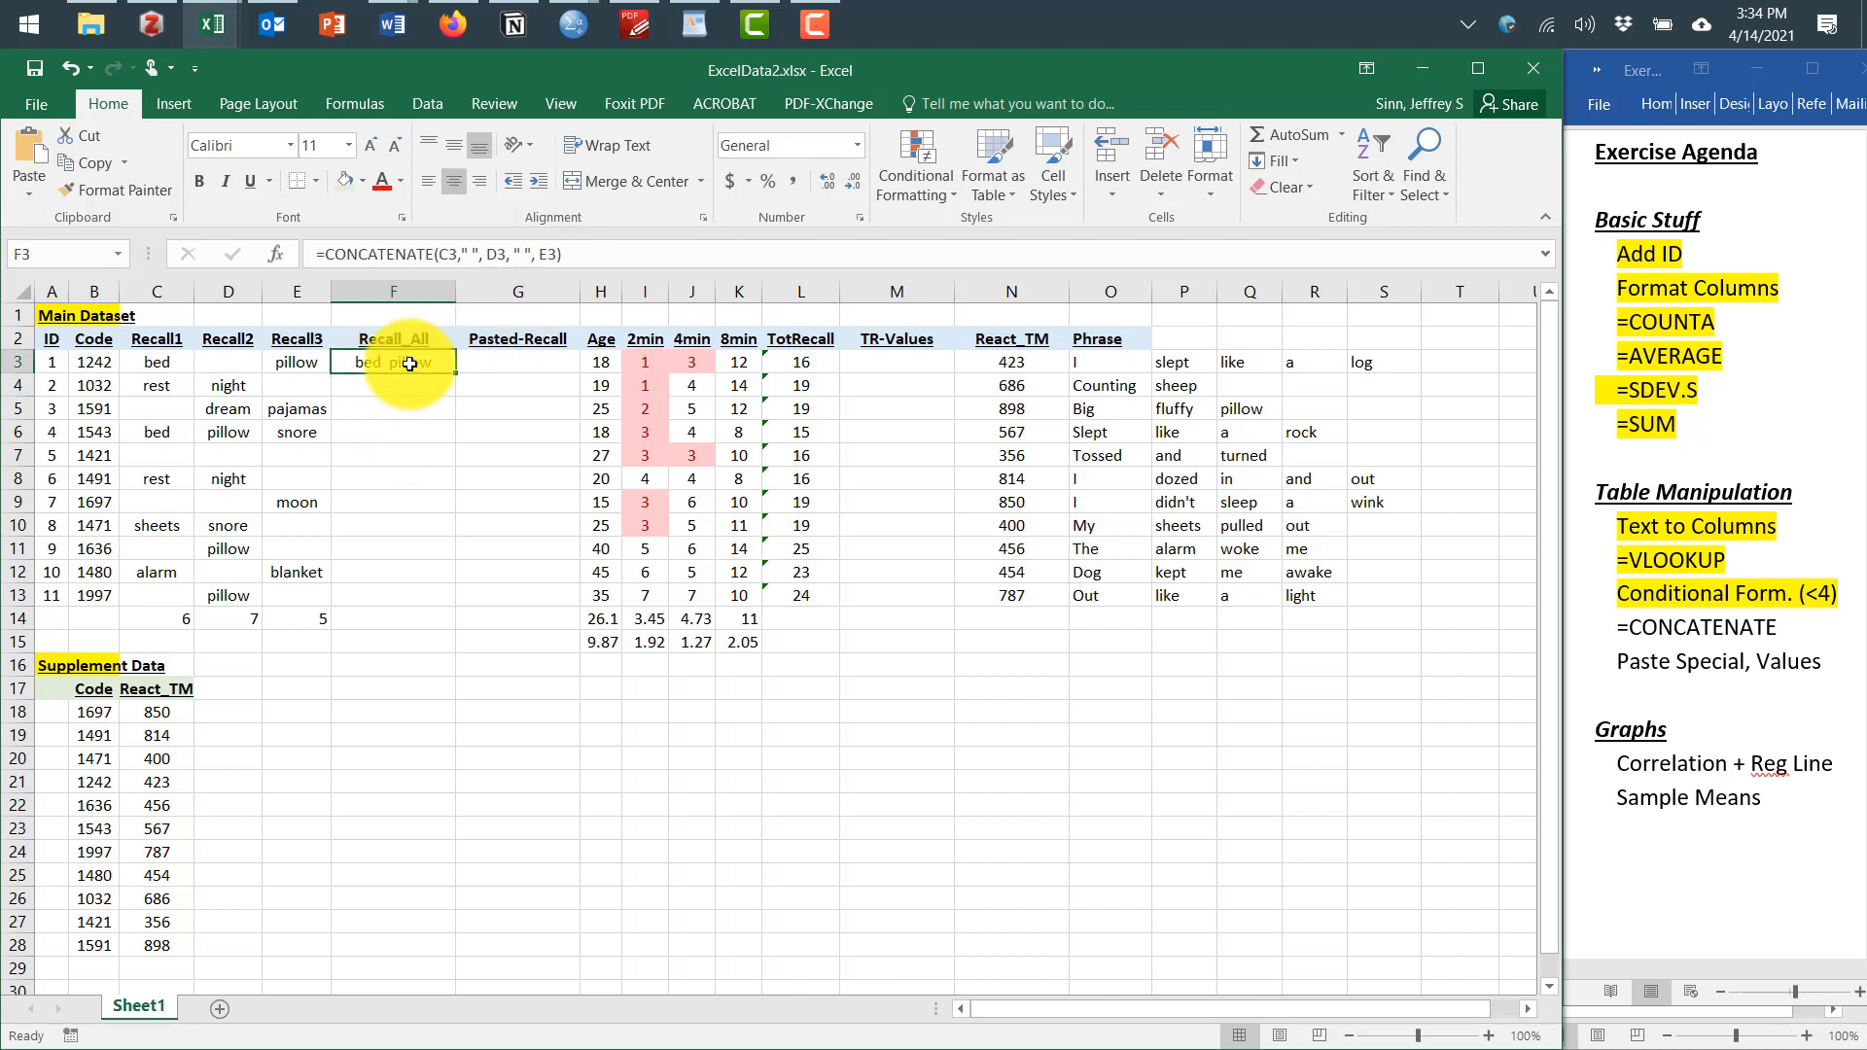
drag(456, 373, 455, 603)
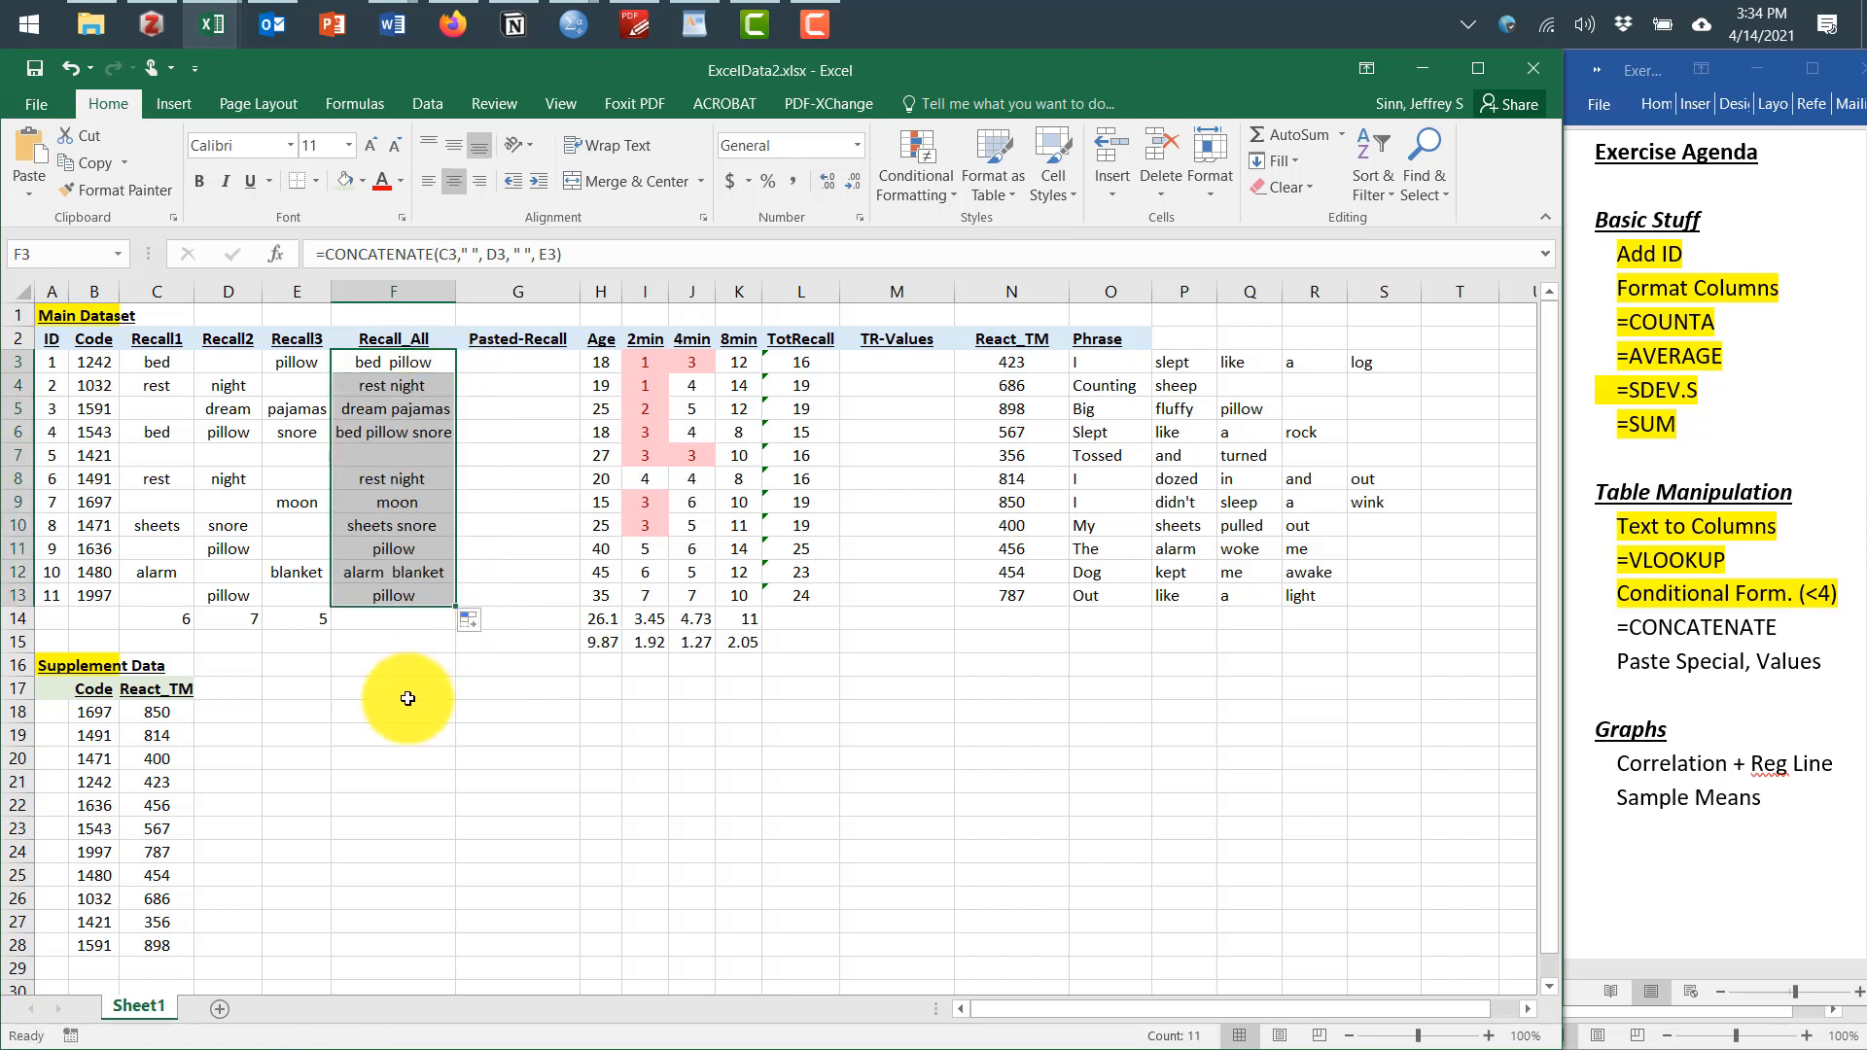
click(312, 696)
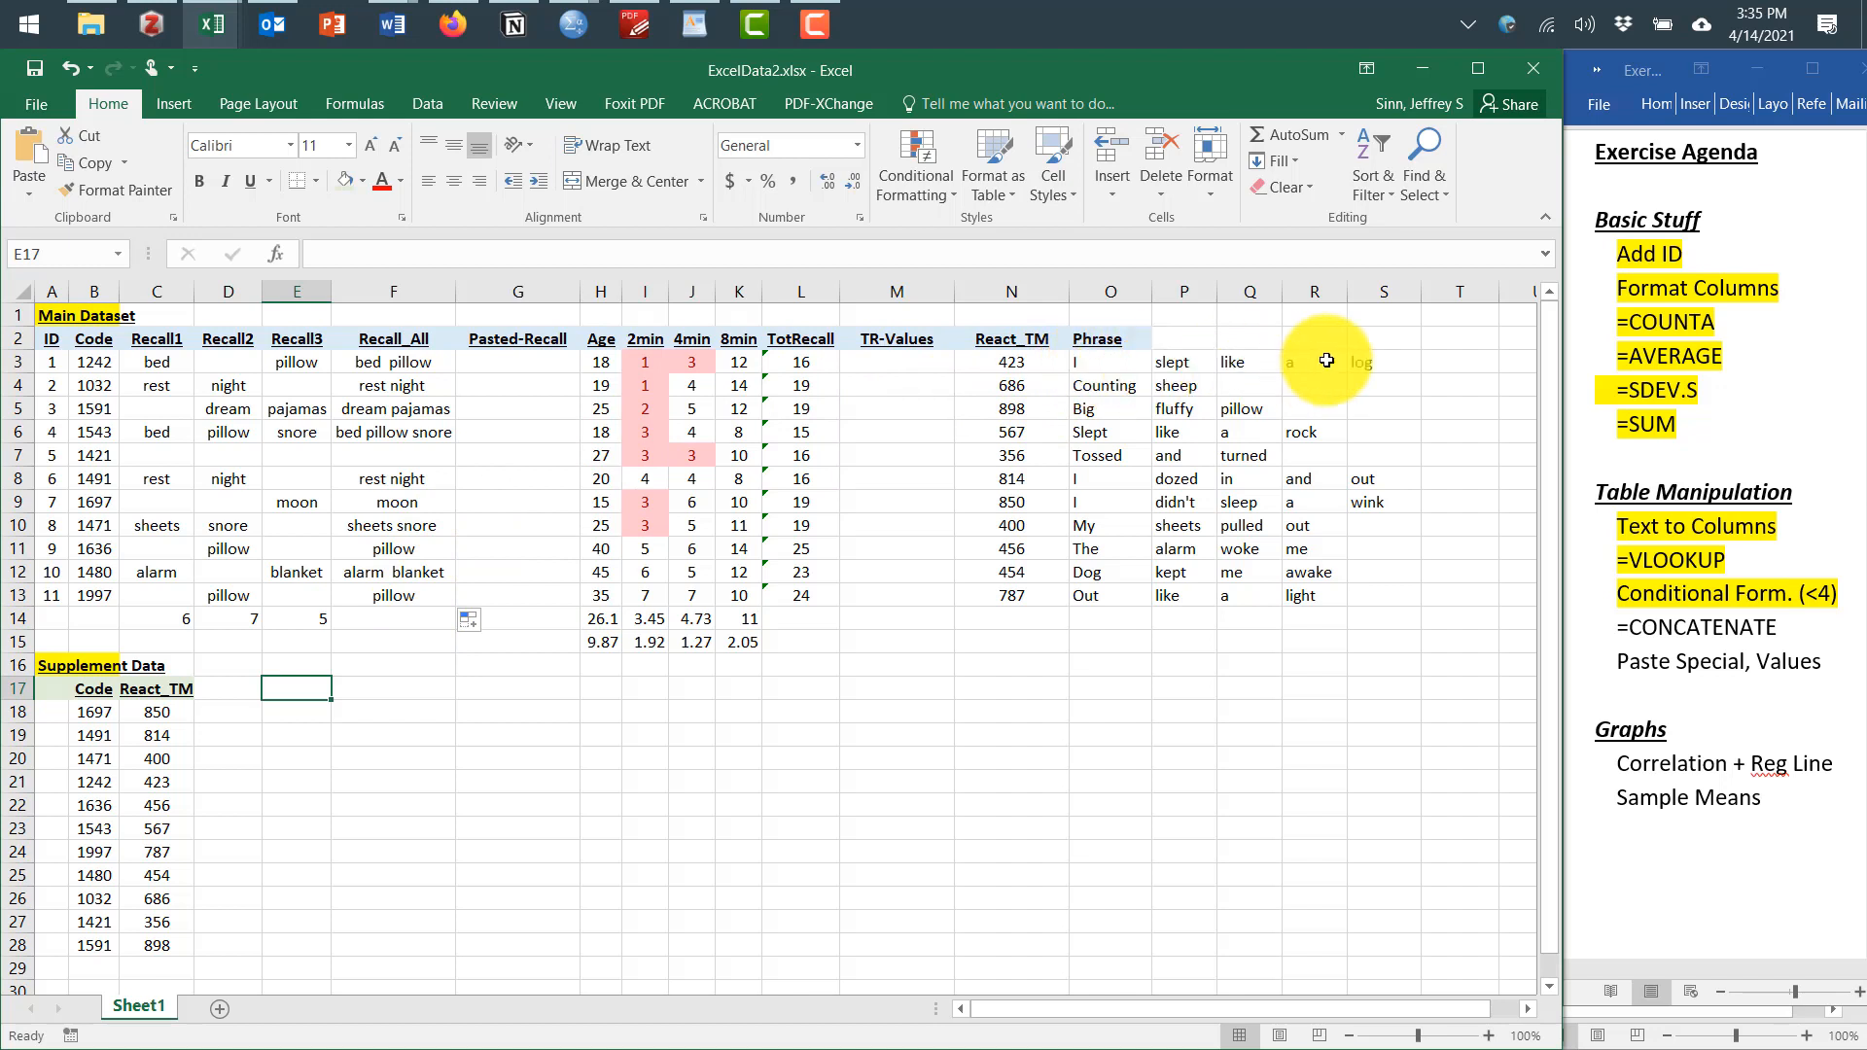
In the Word agenda, highlight the =CONCATENATE item
drag(1784, 637, 1623, 642)
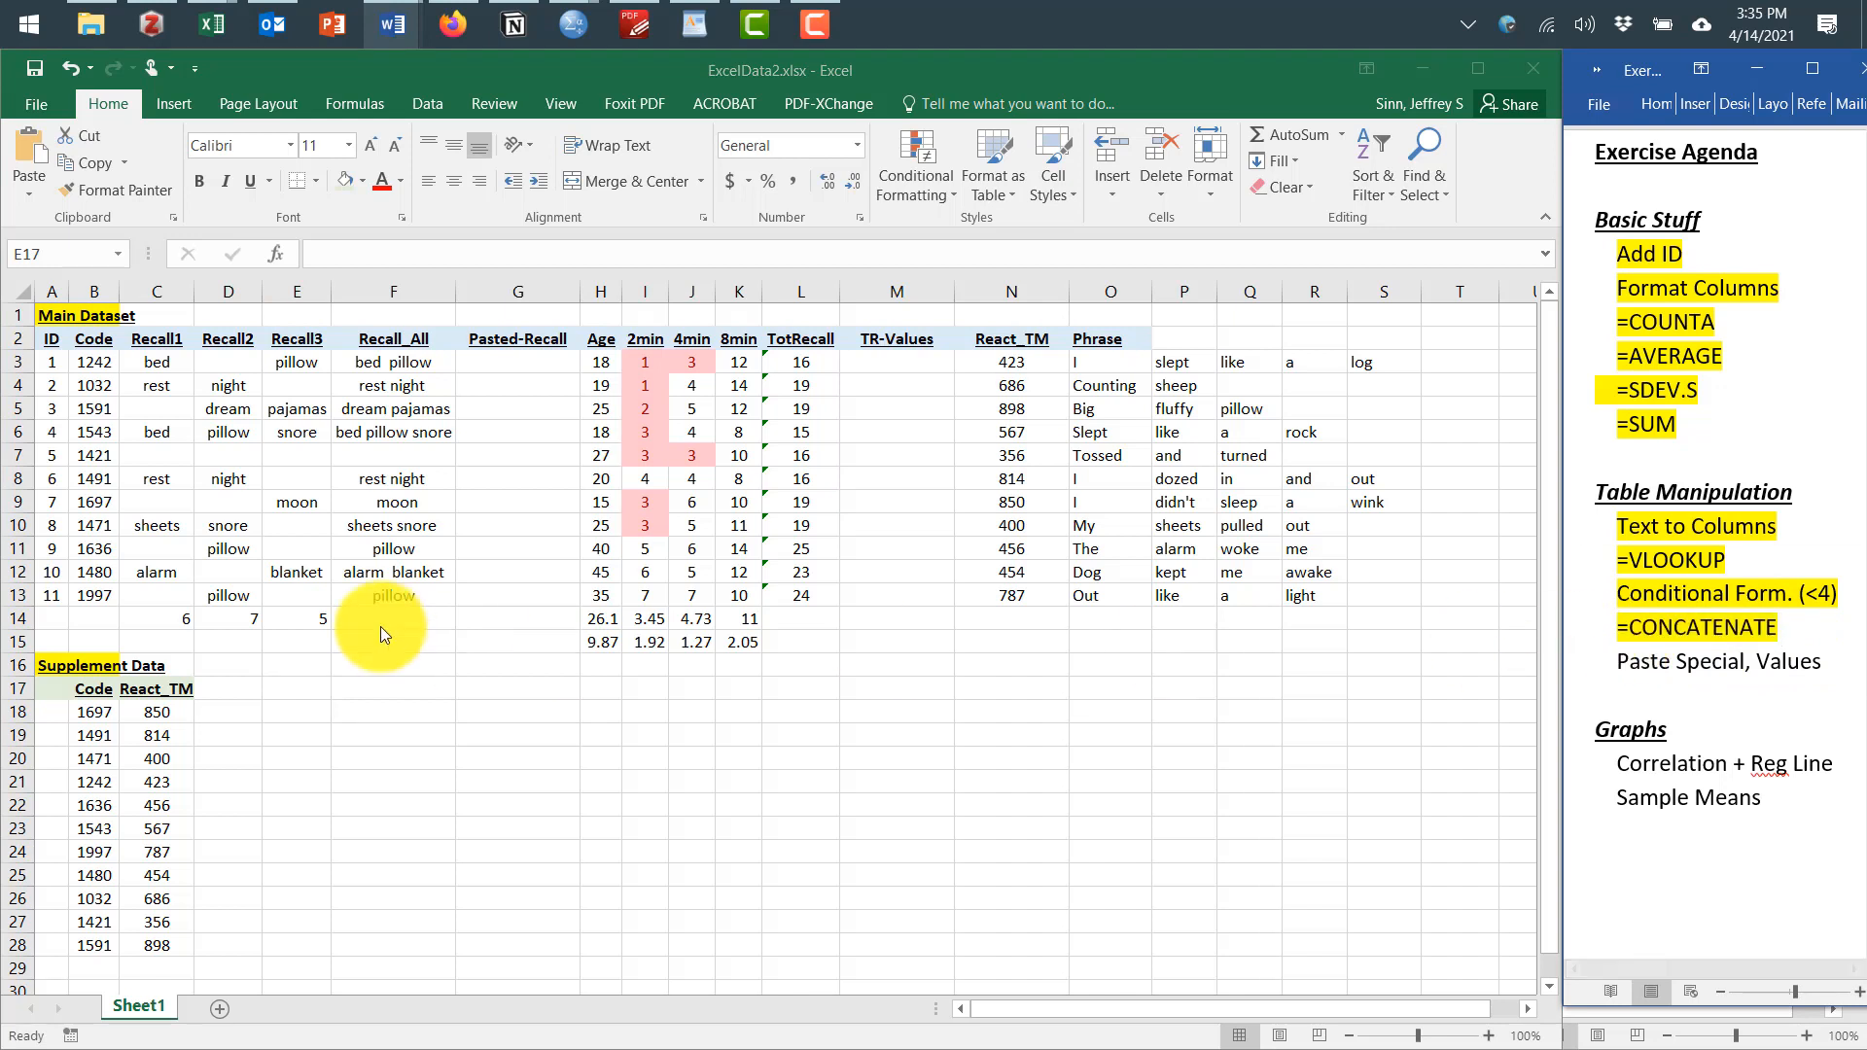
Copy the Recall_All cells F3:F13
click(406, 366)
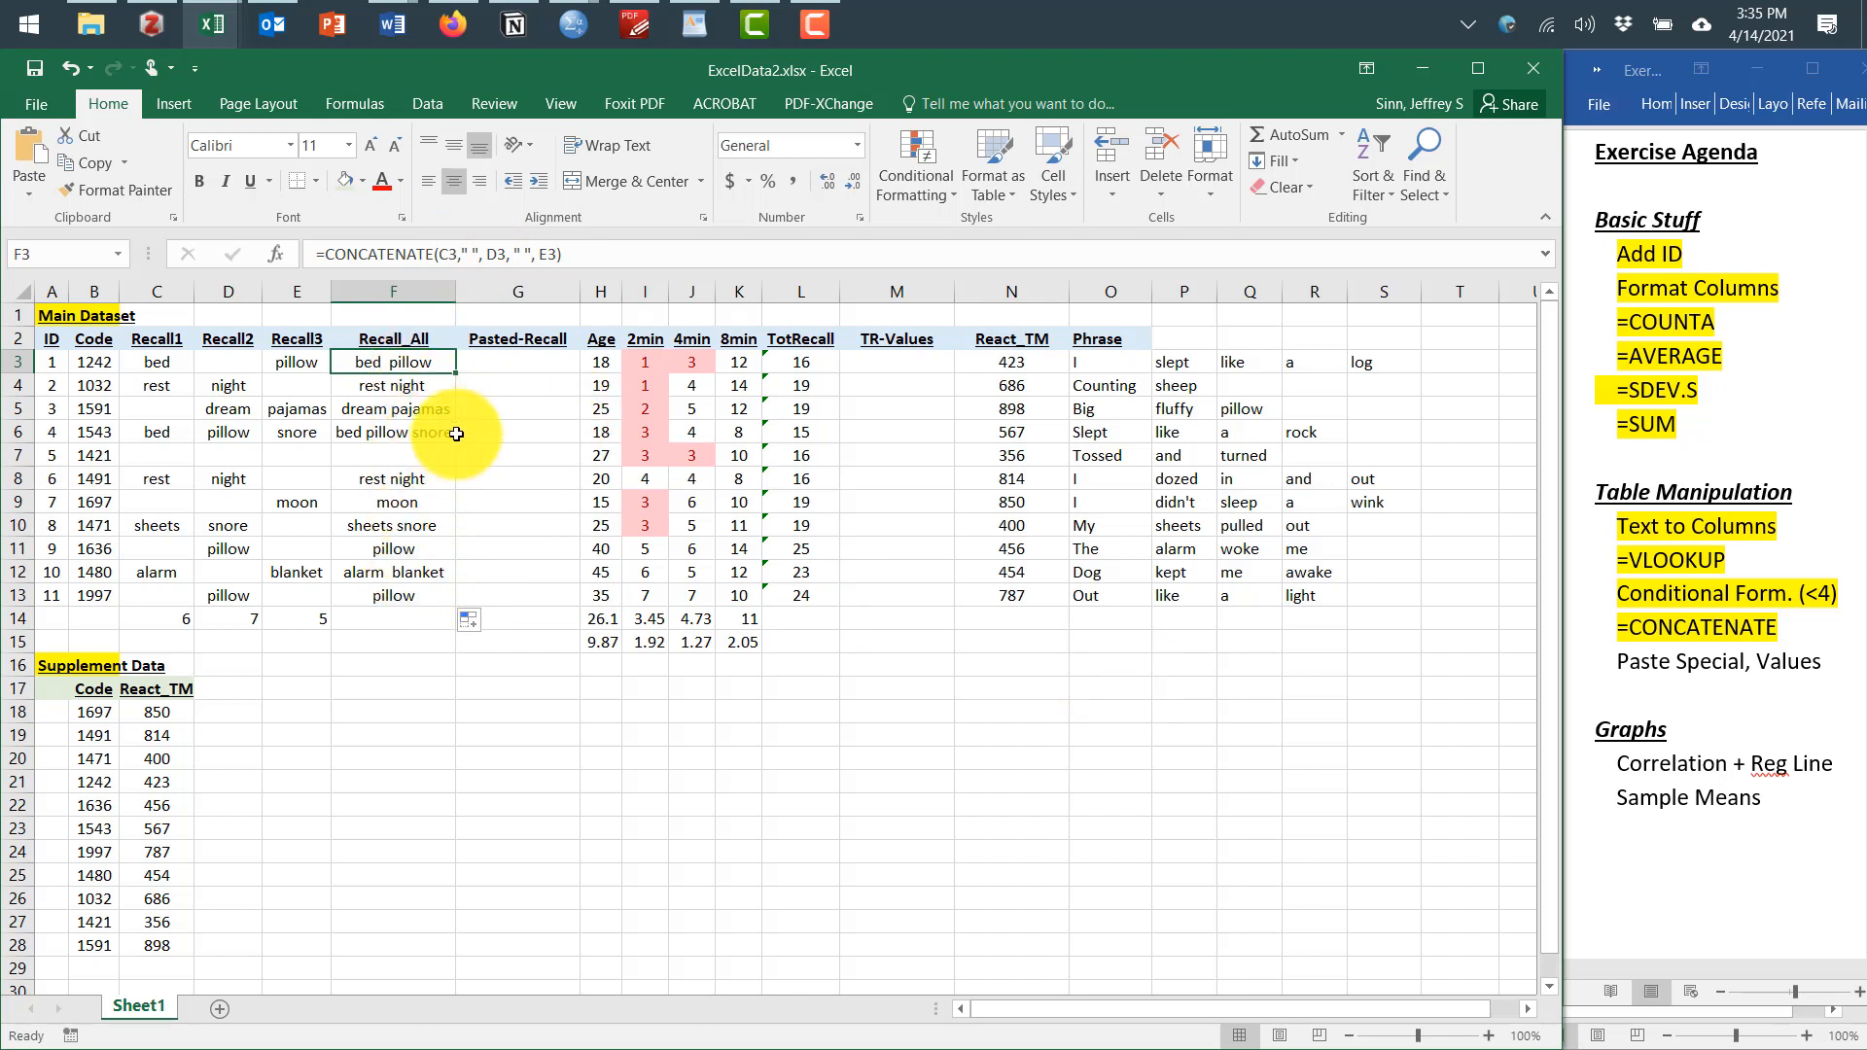
shift+click(417, 592)
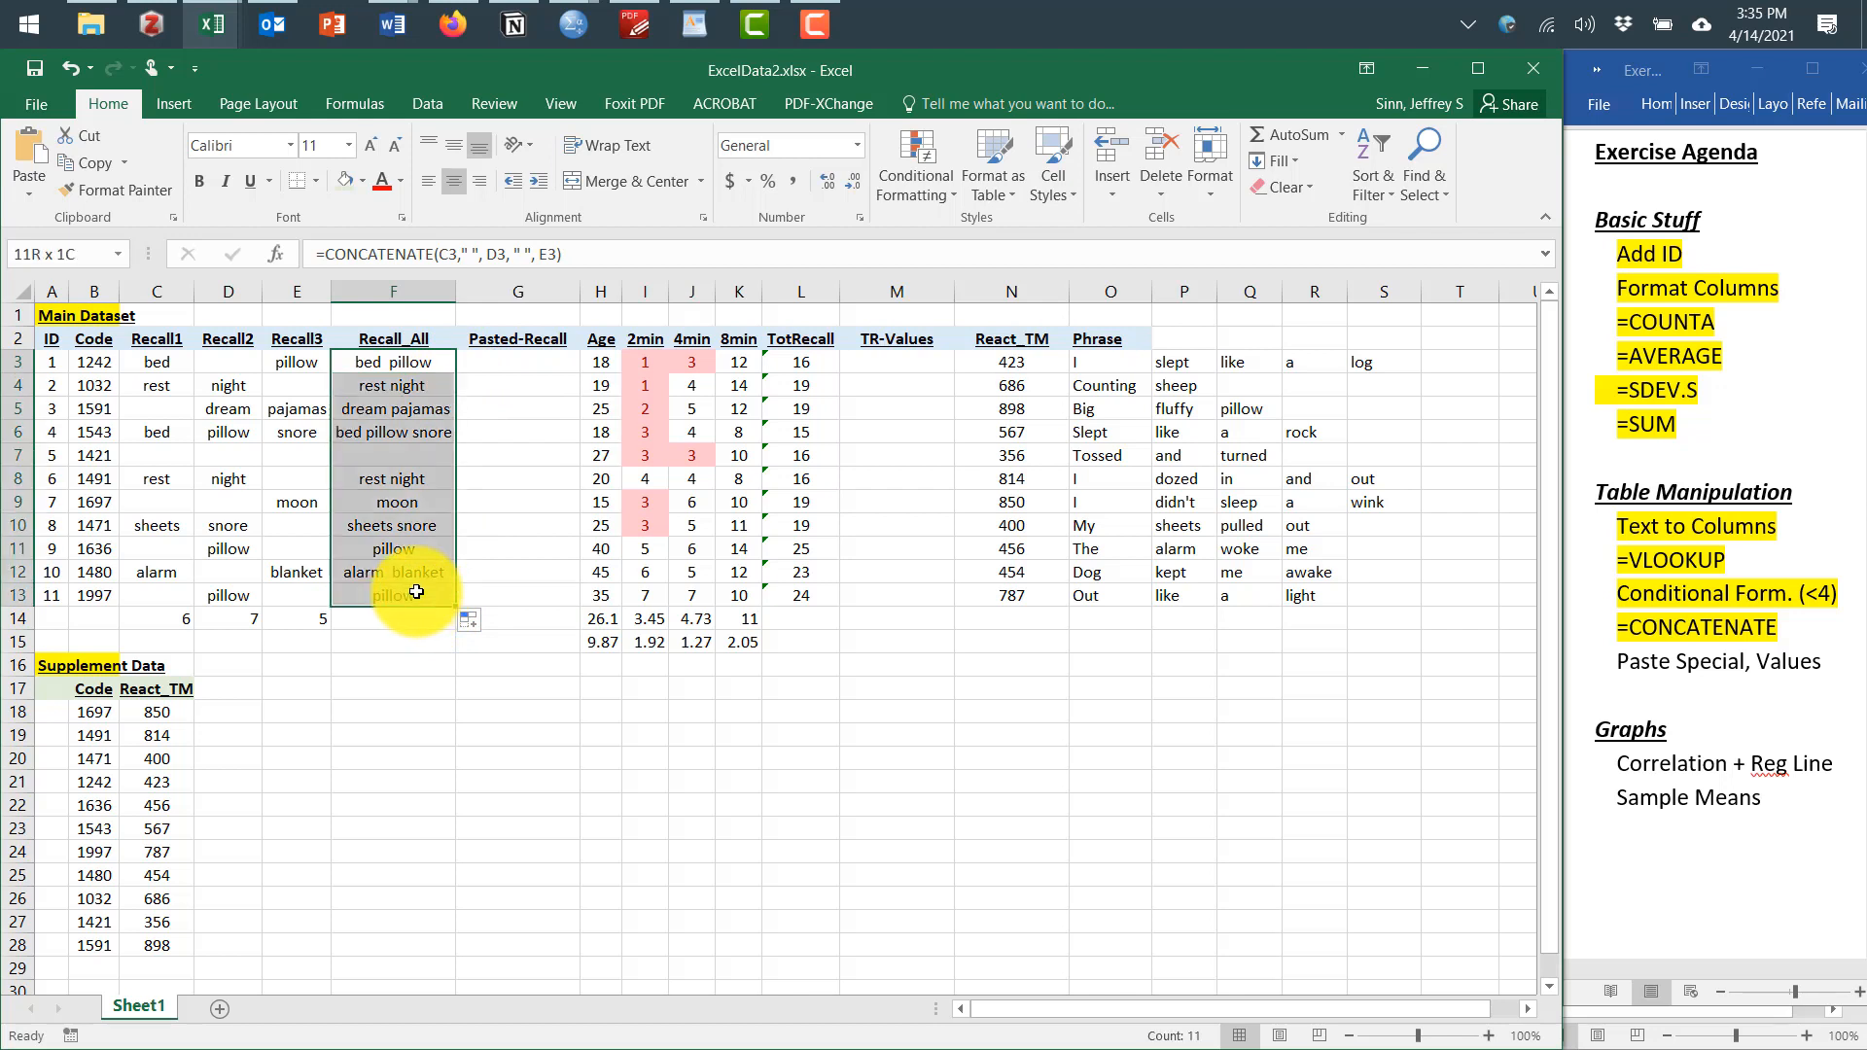
key(ctrl+c)
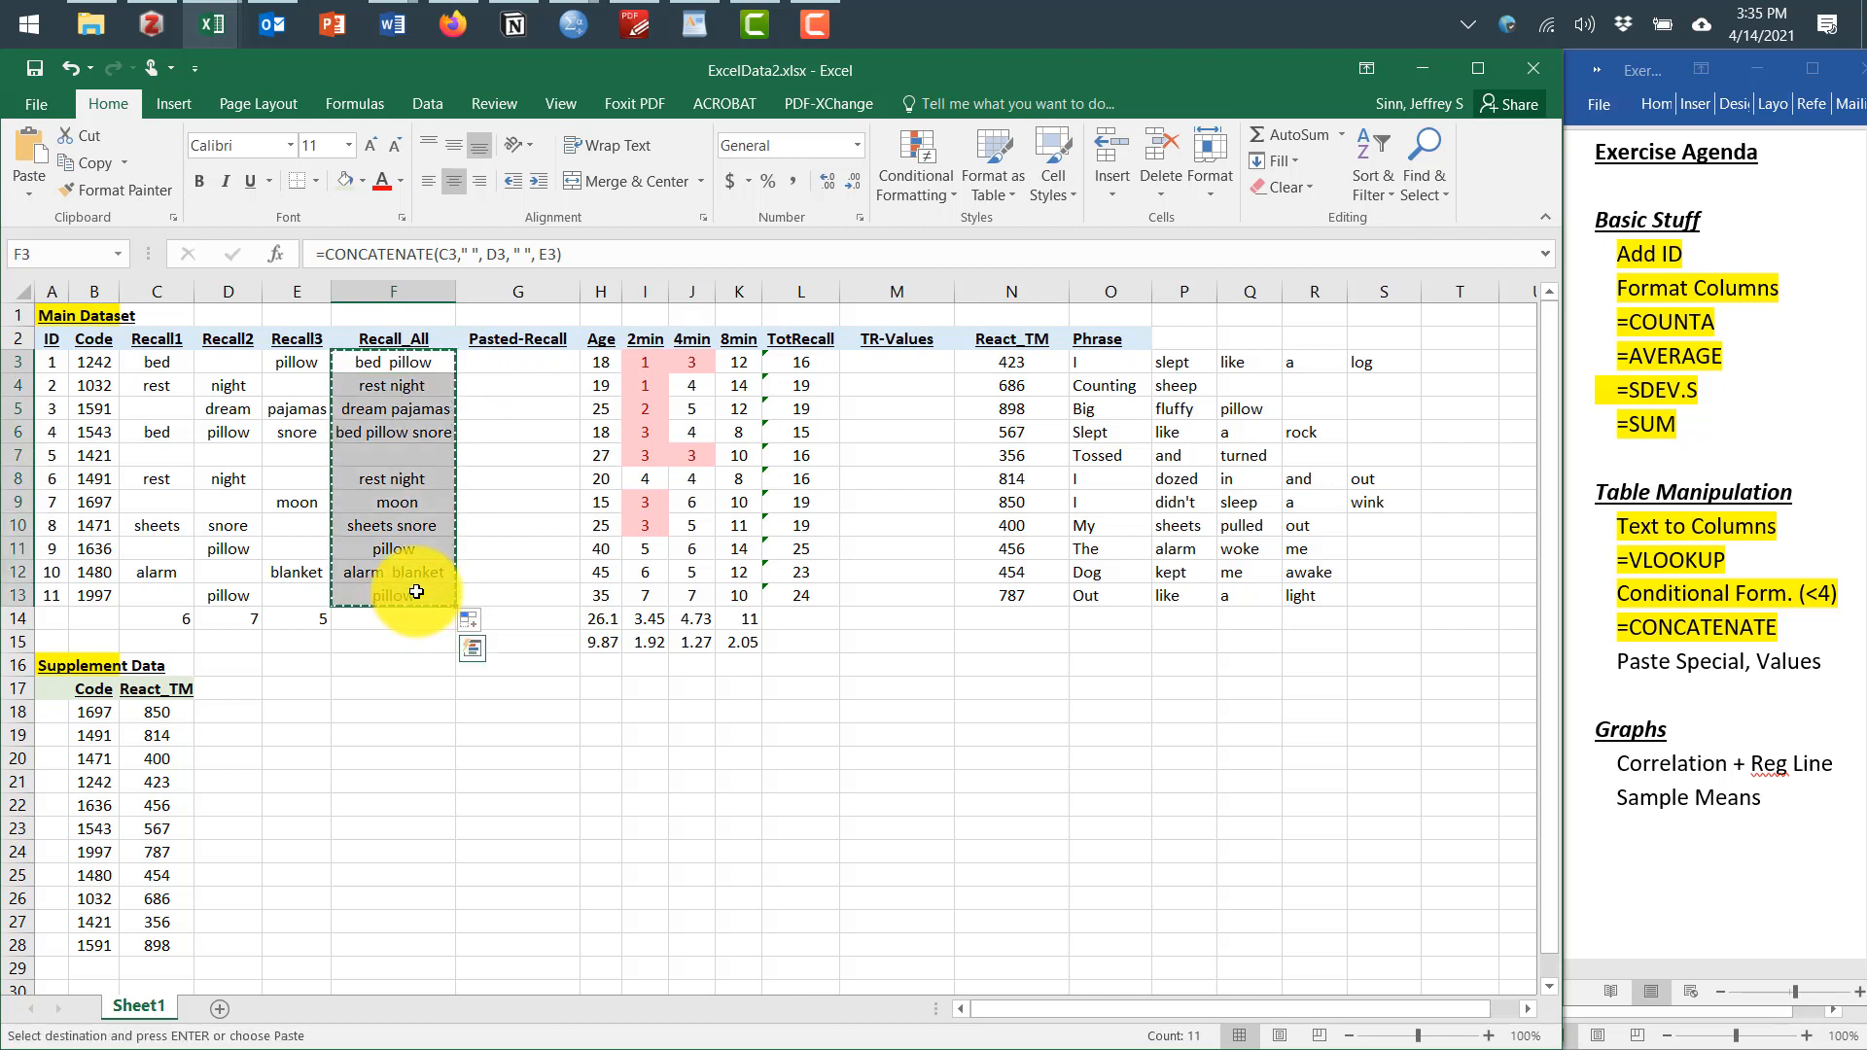
Try pasting the copied cells as values into G3, then undo the paste
click(507, 366)
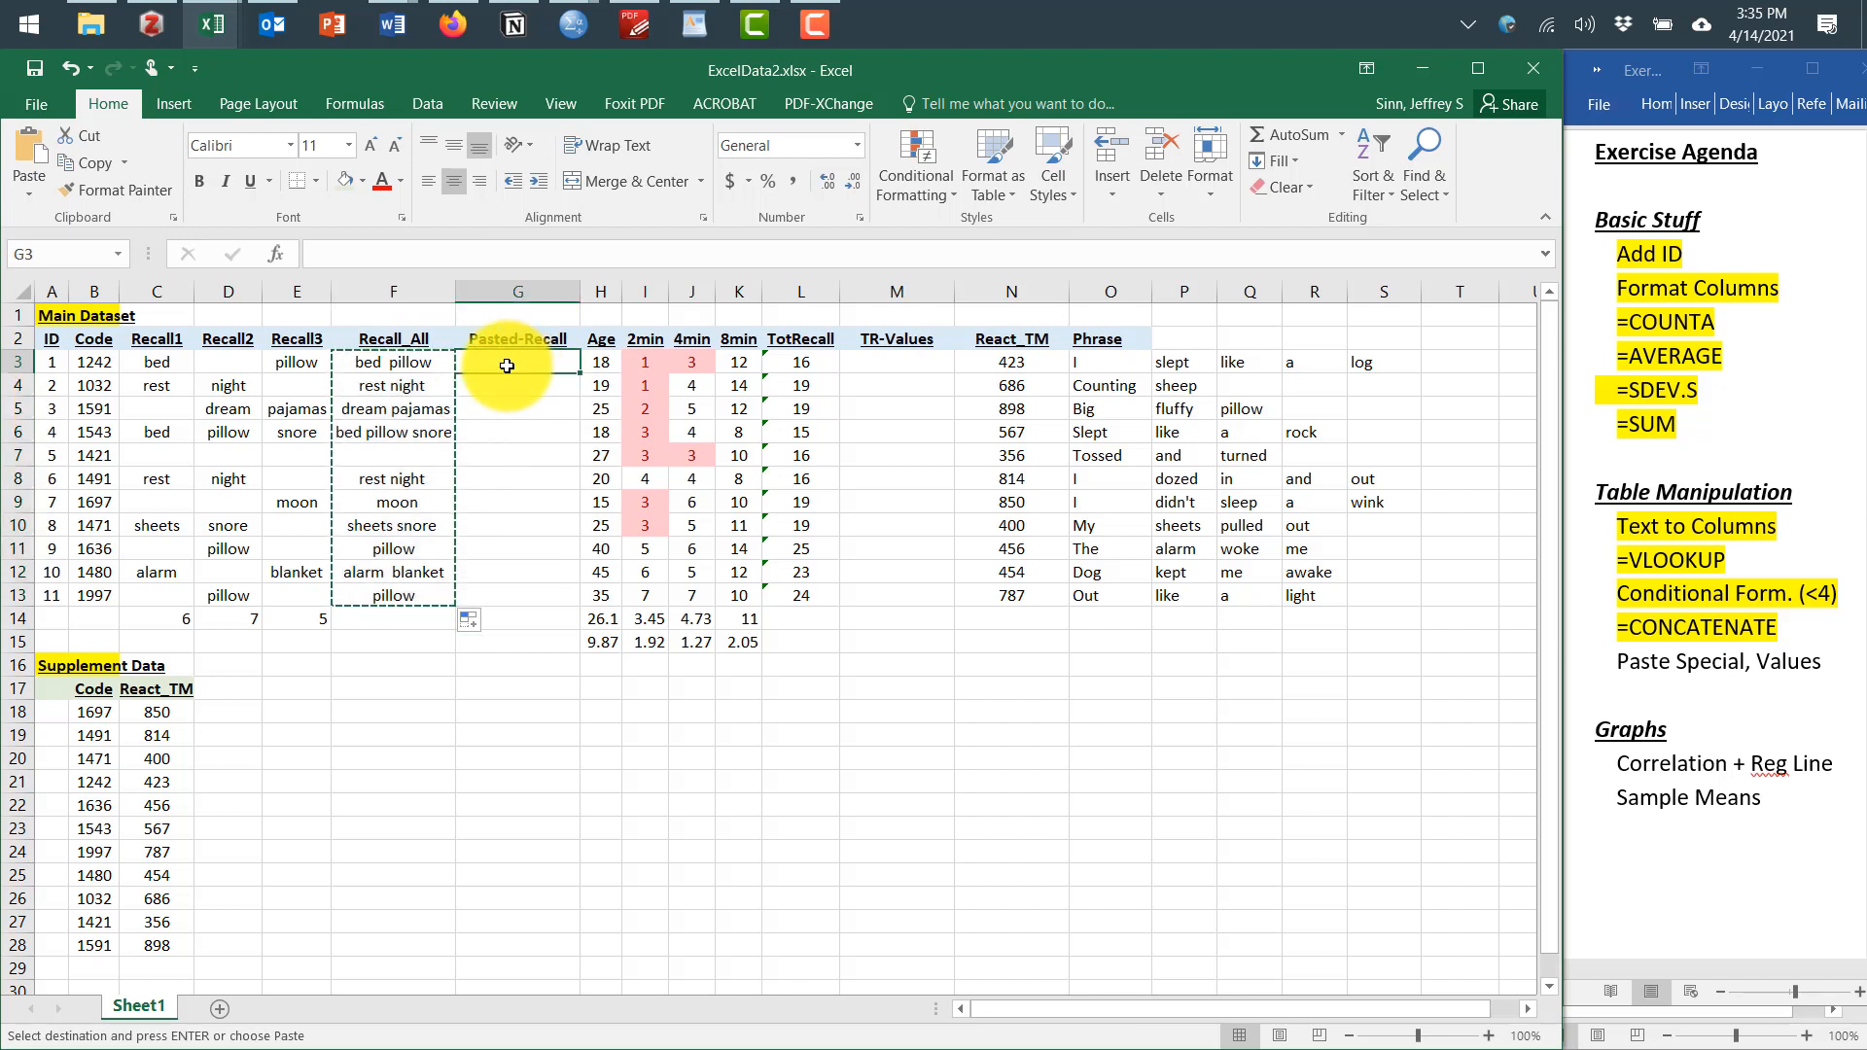
right_click(507, 365)
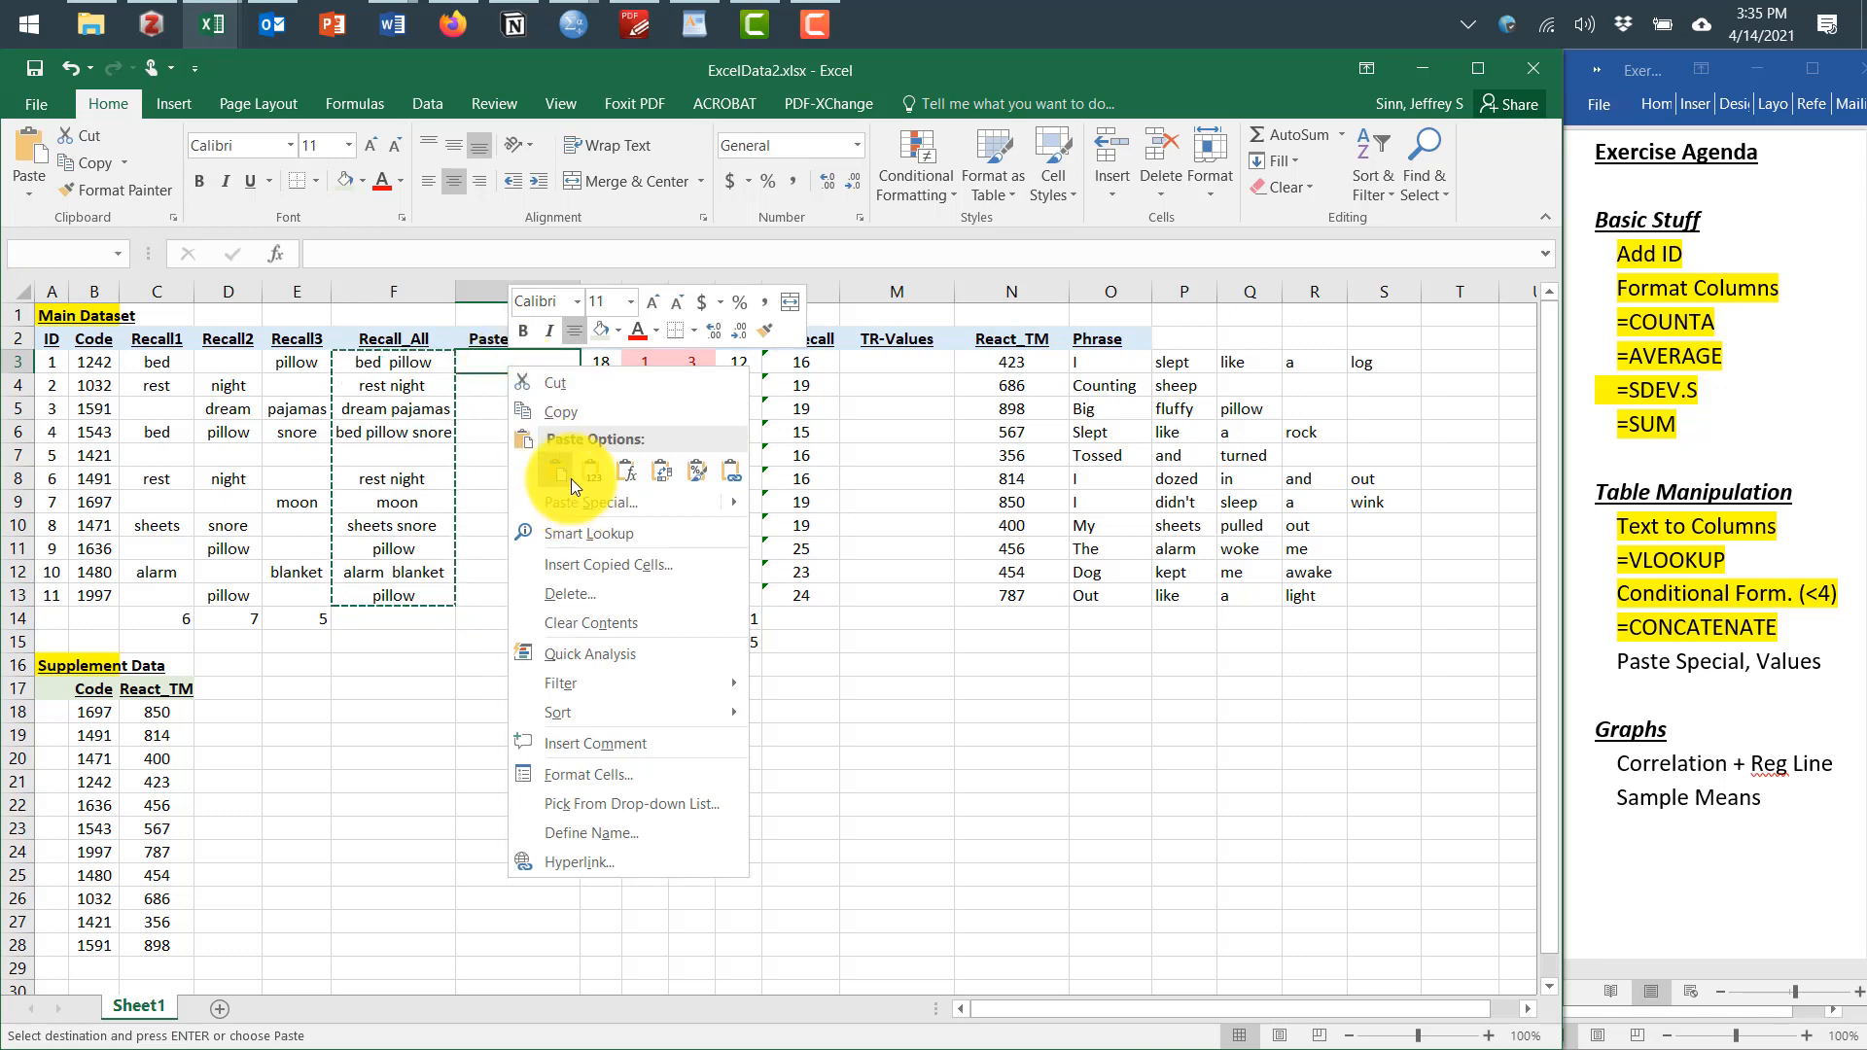
click(603, 467)
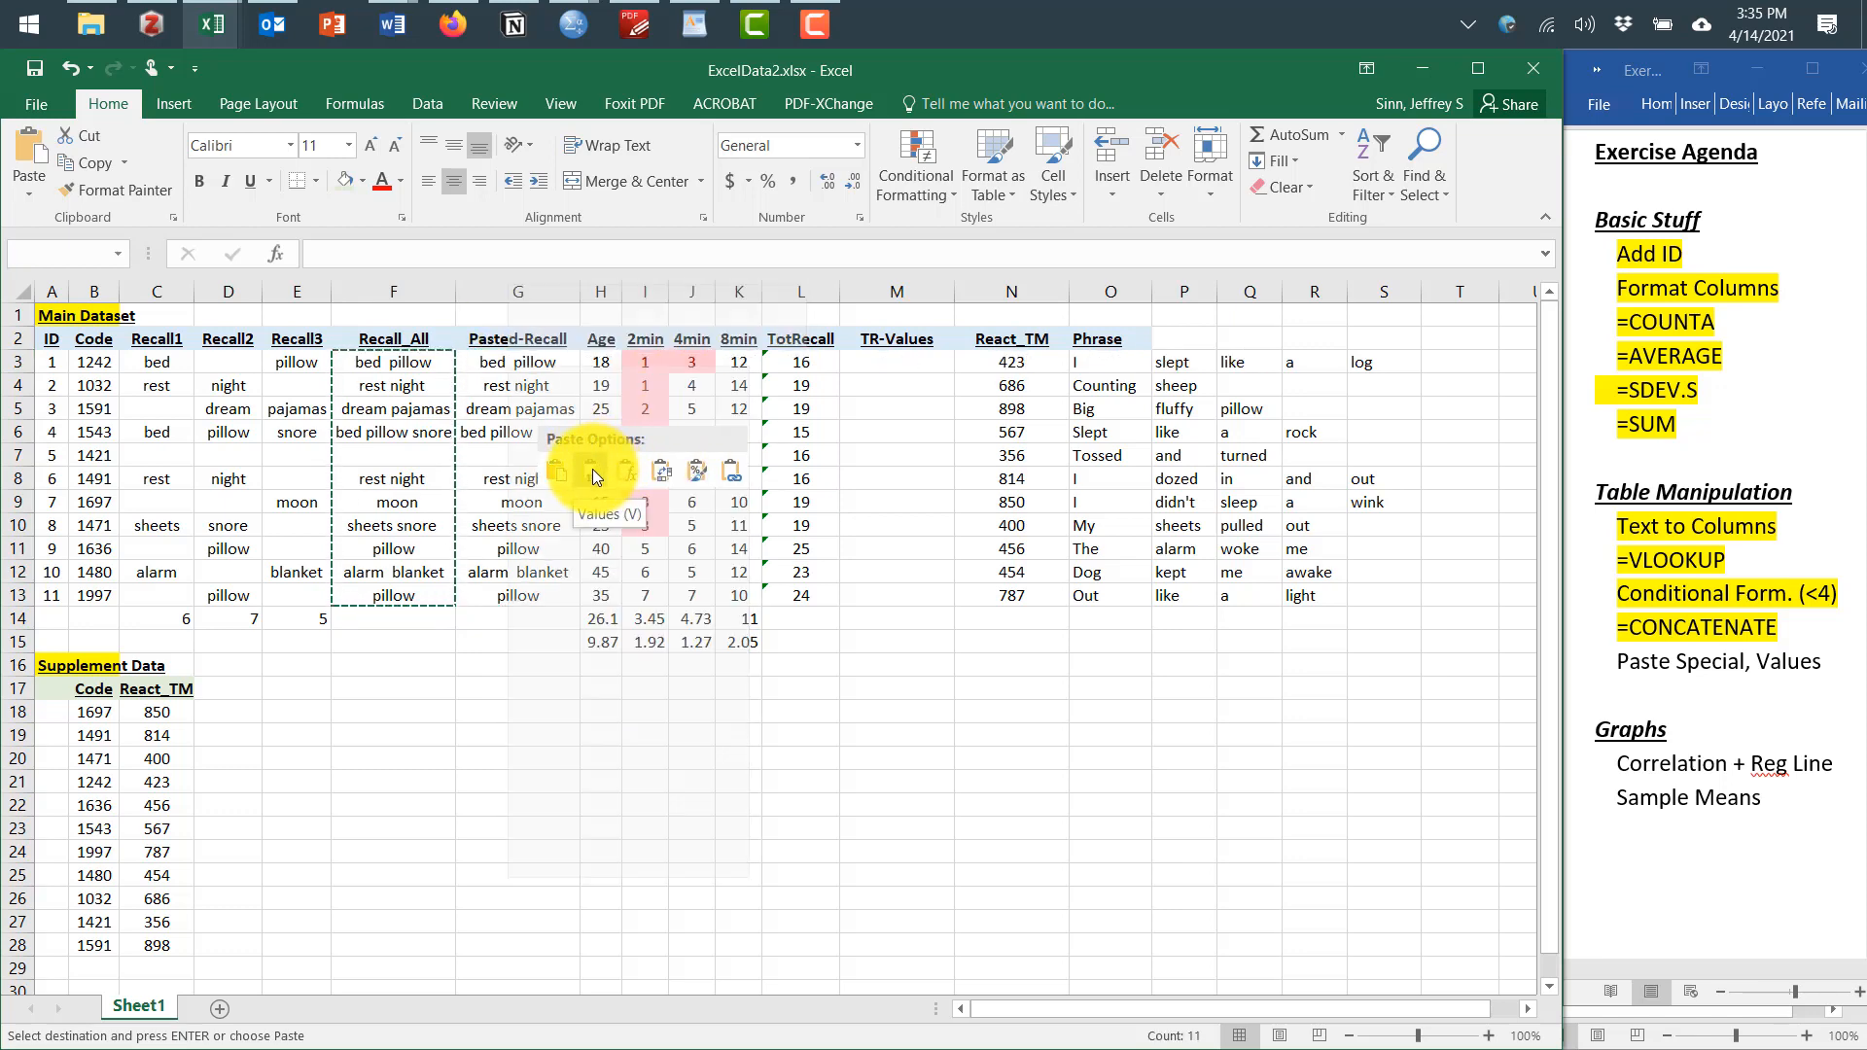
key(ctrl+z)
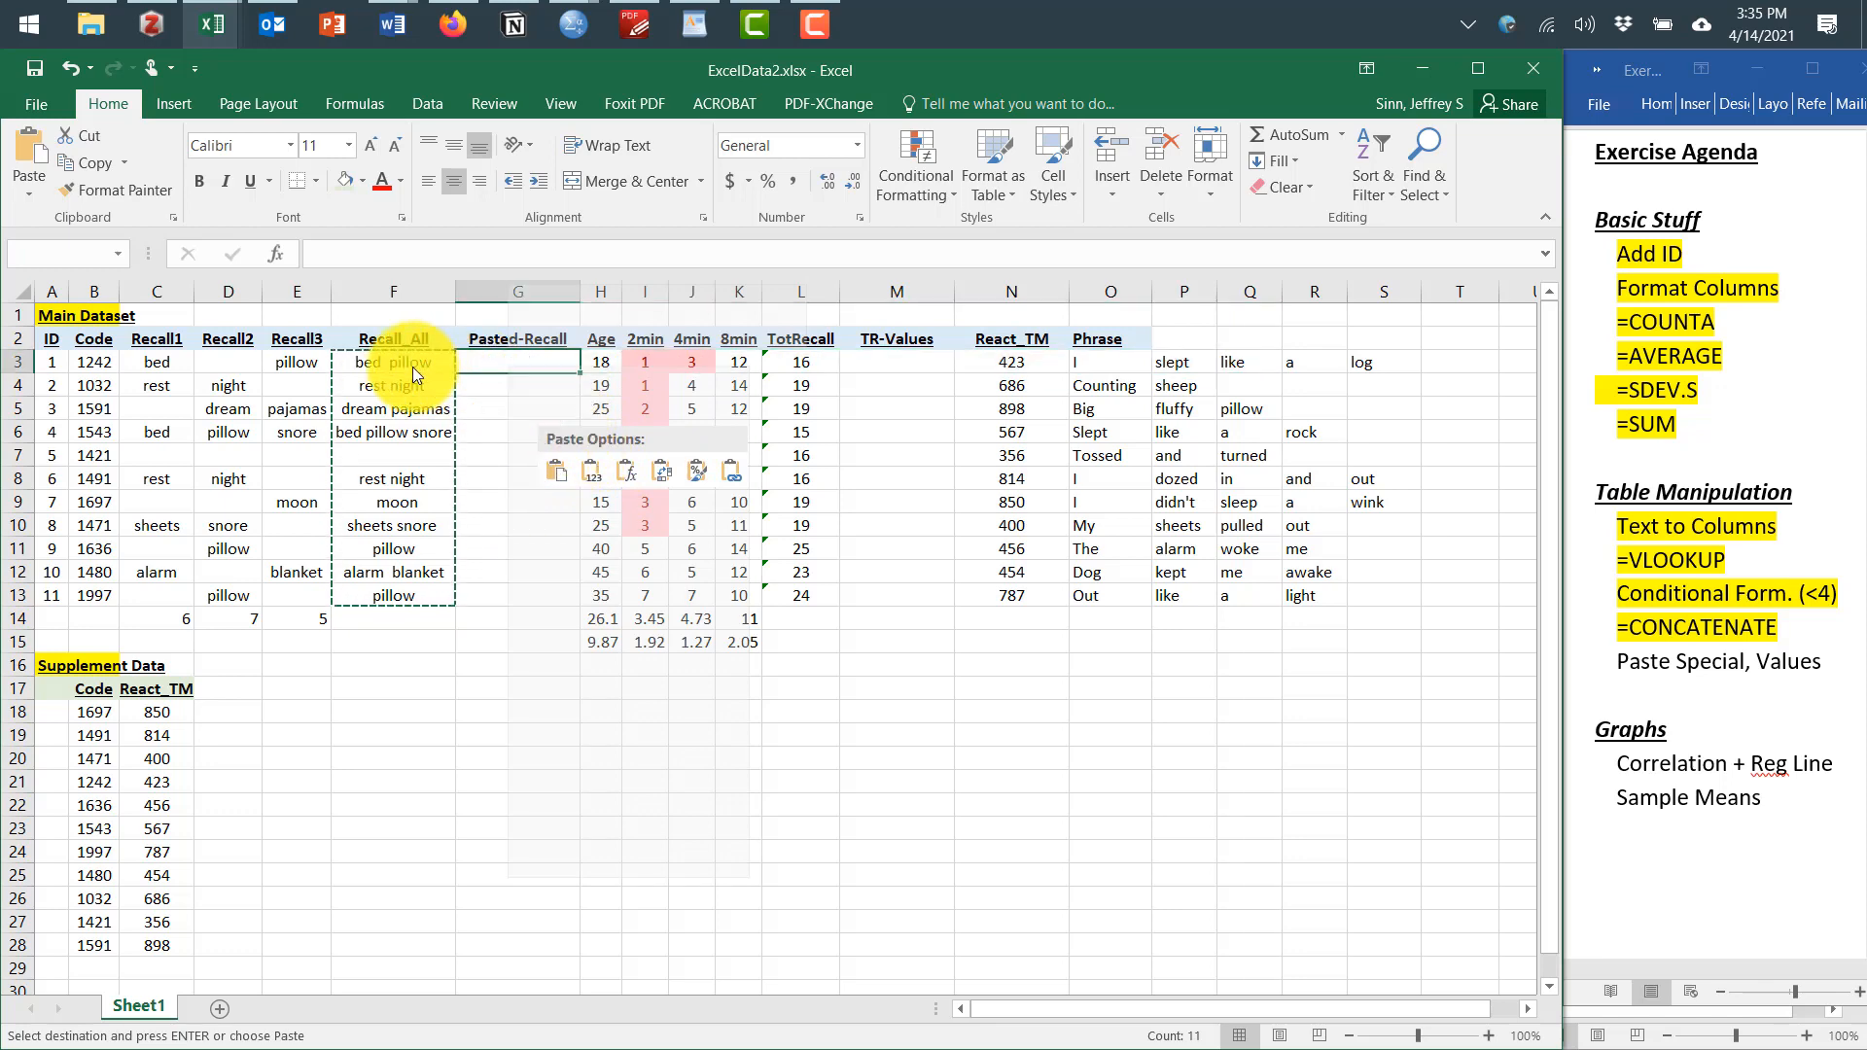
Paste the copied Recall_All cells into G3 as values only using Paste Special
key(shift+F10)
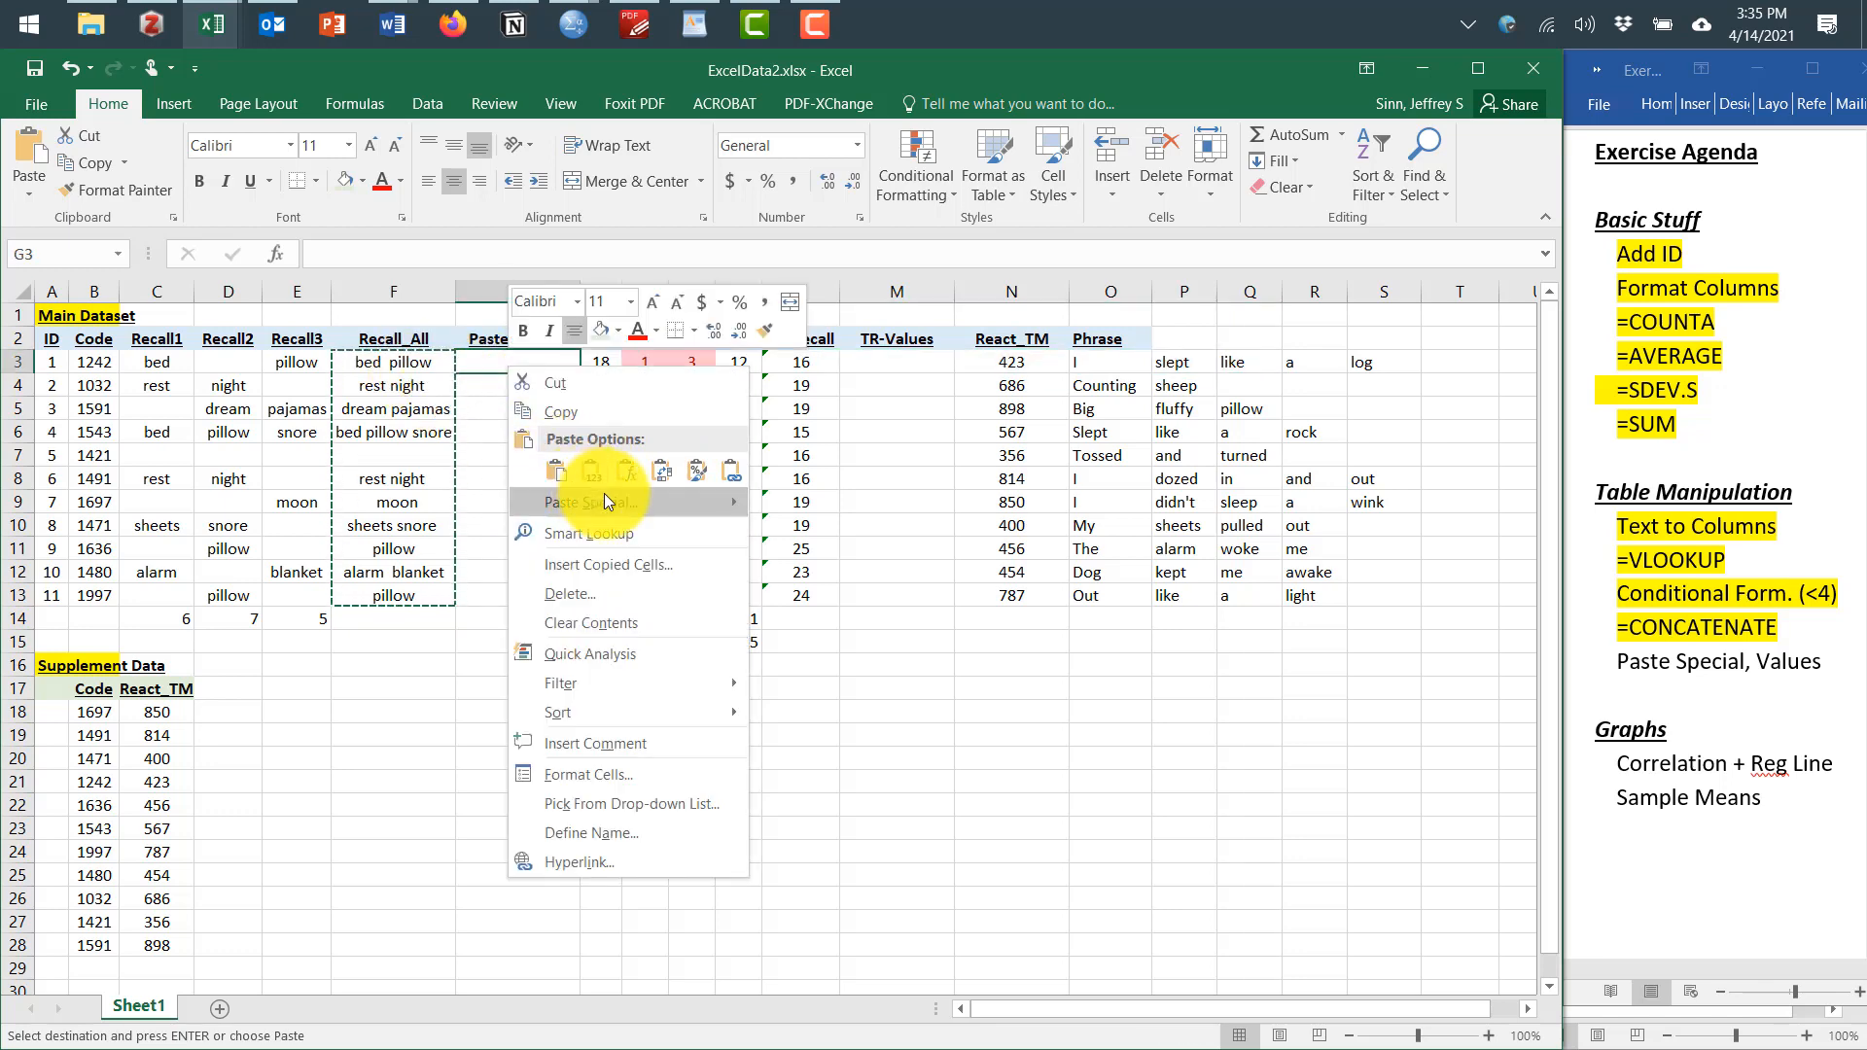
mouse_move(604, 496)
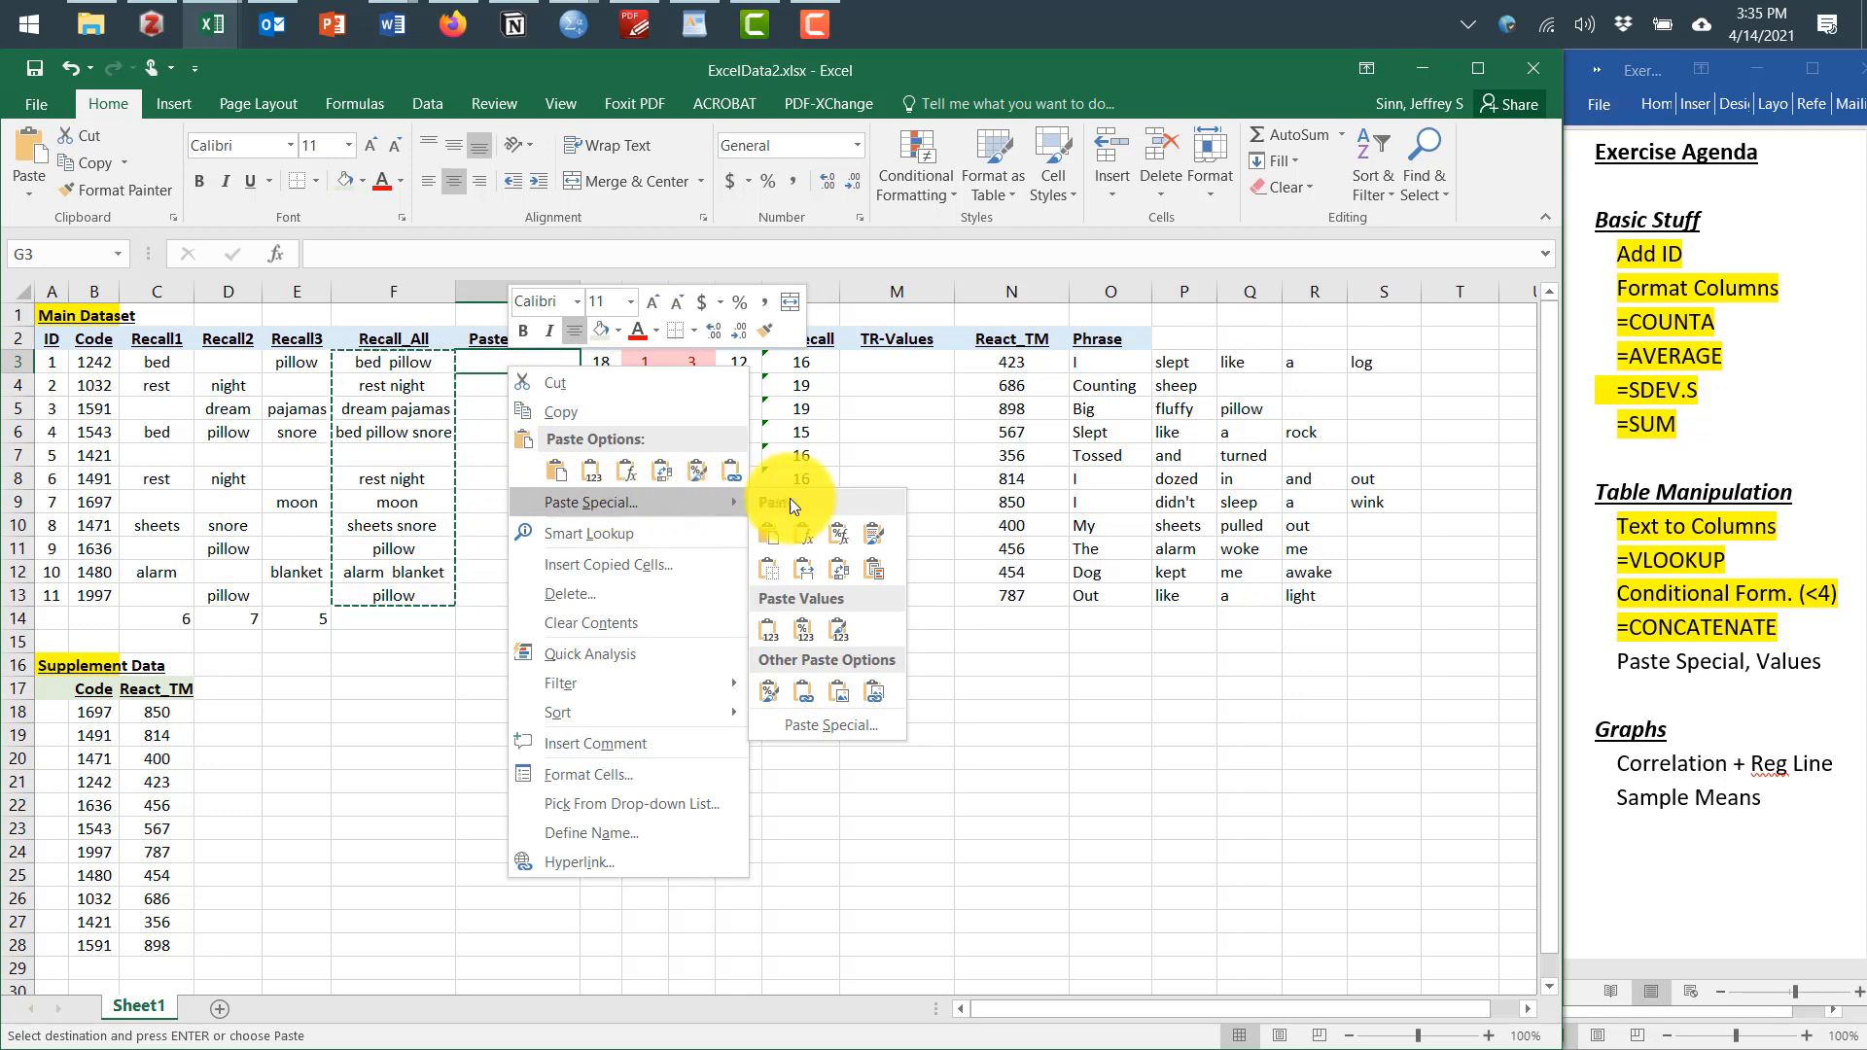
click(803, 574)
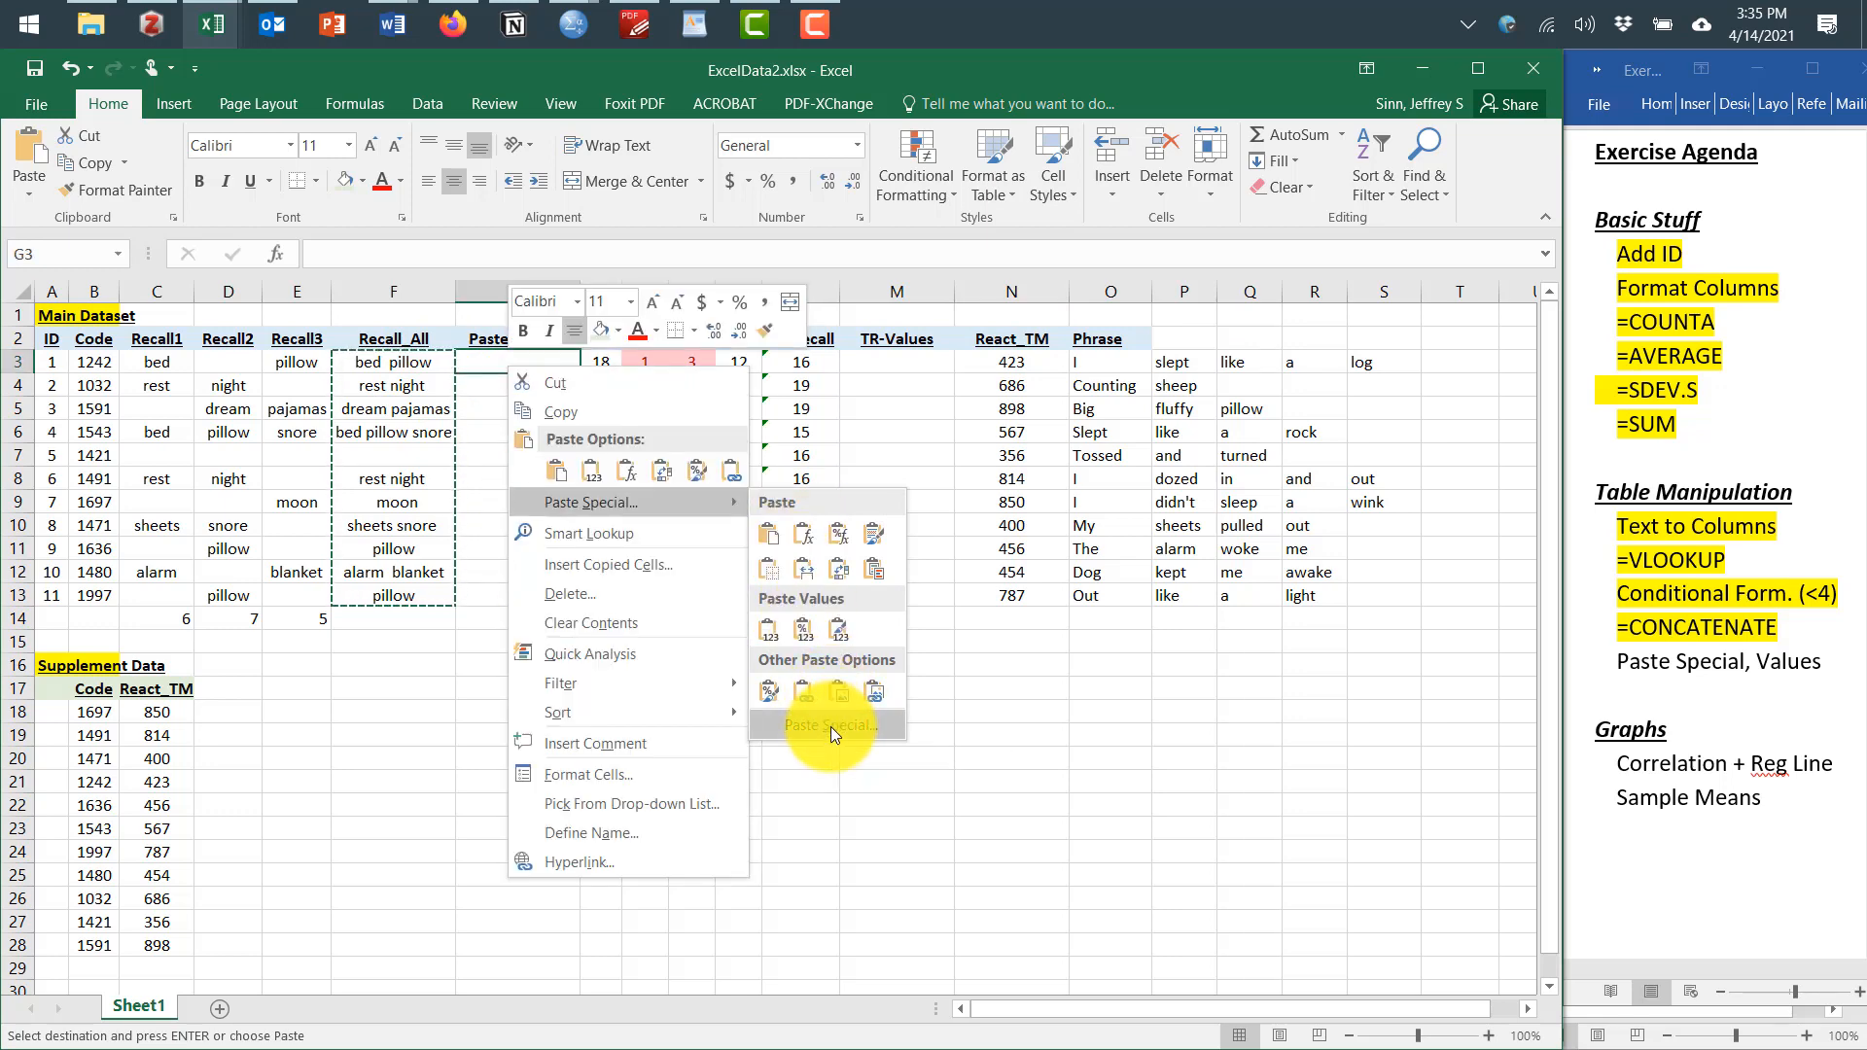
click(831, 726)
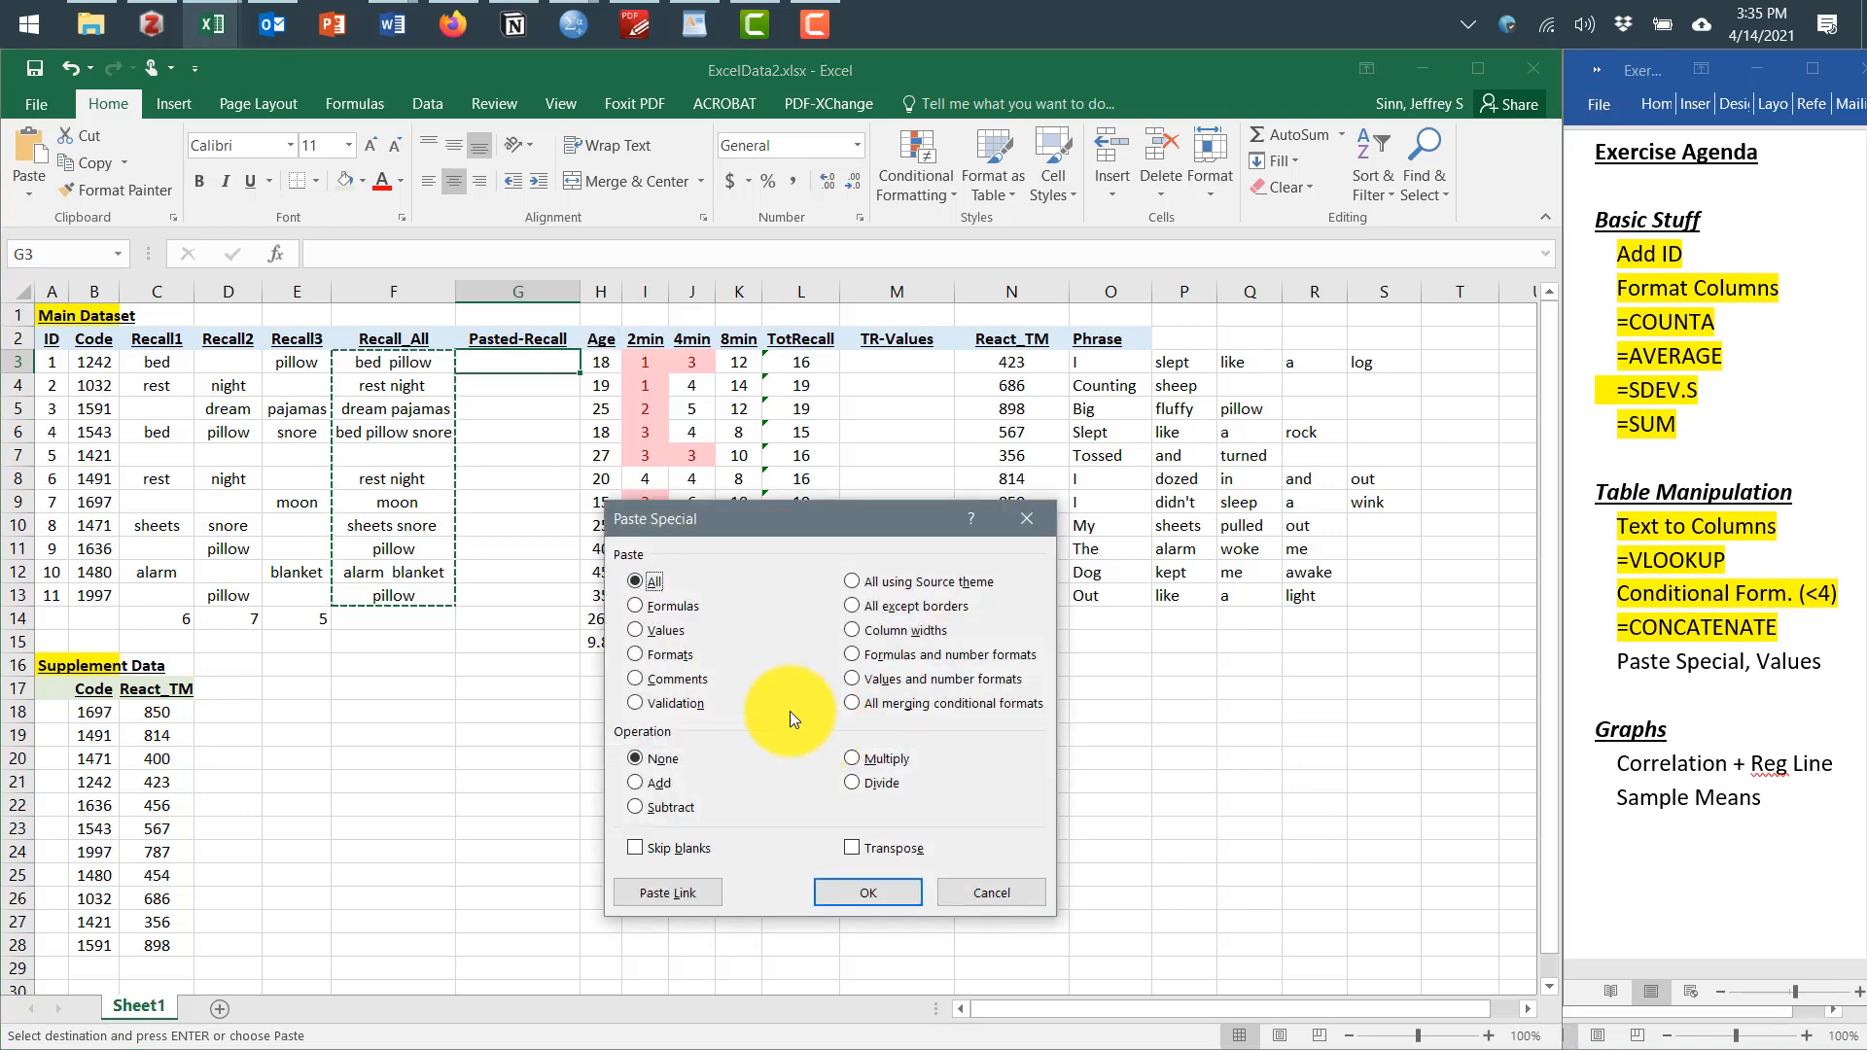
click(634, 632)
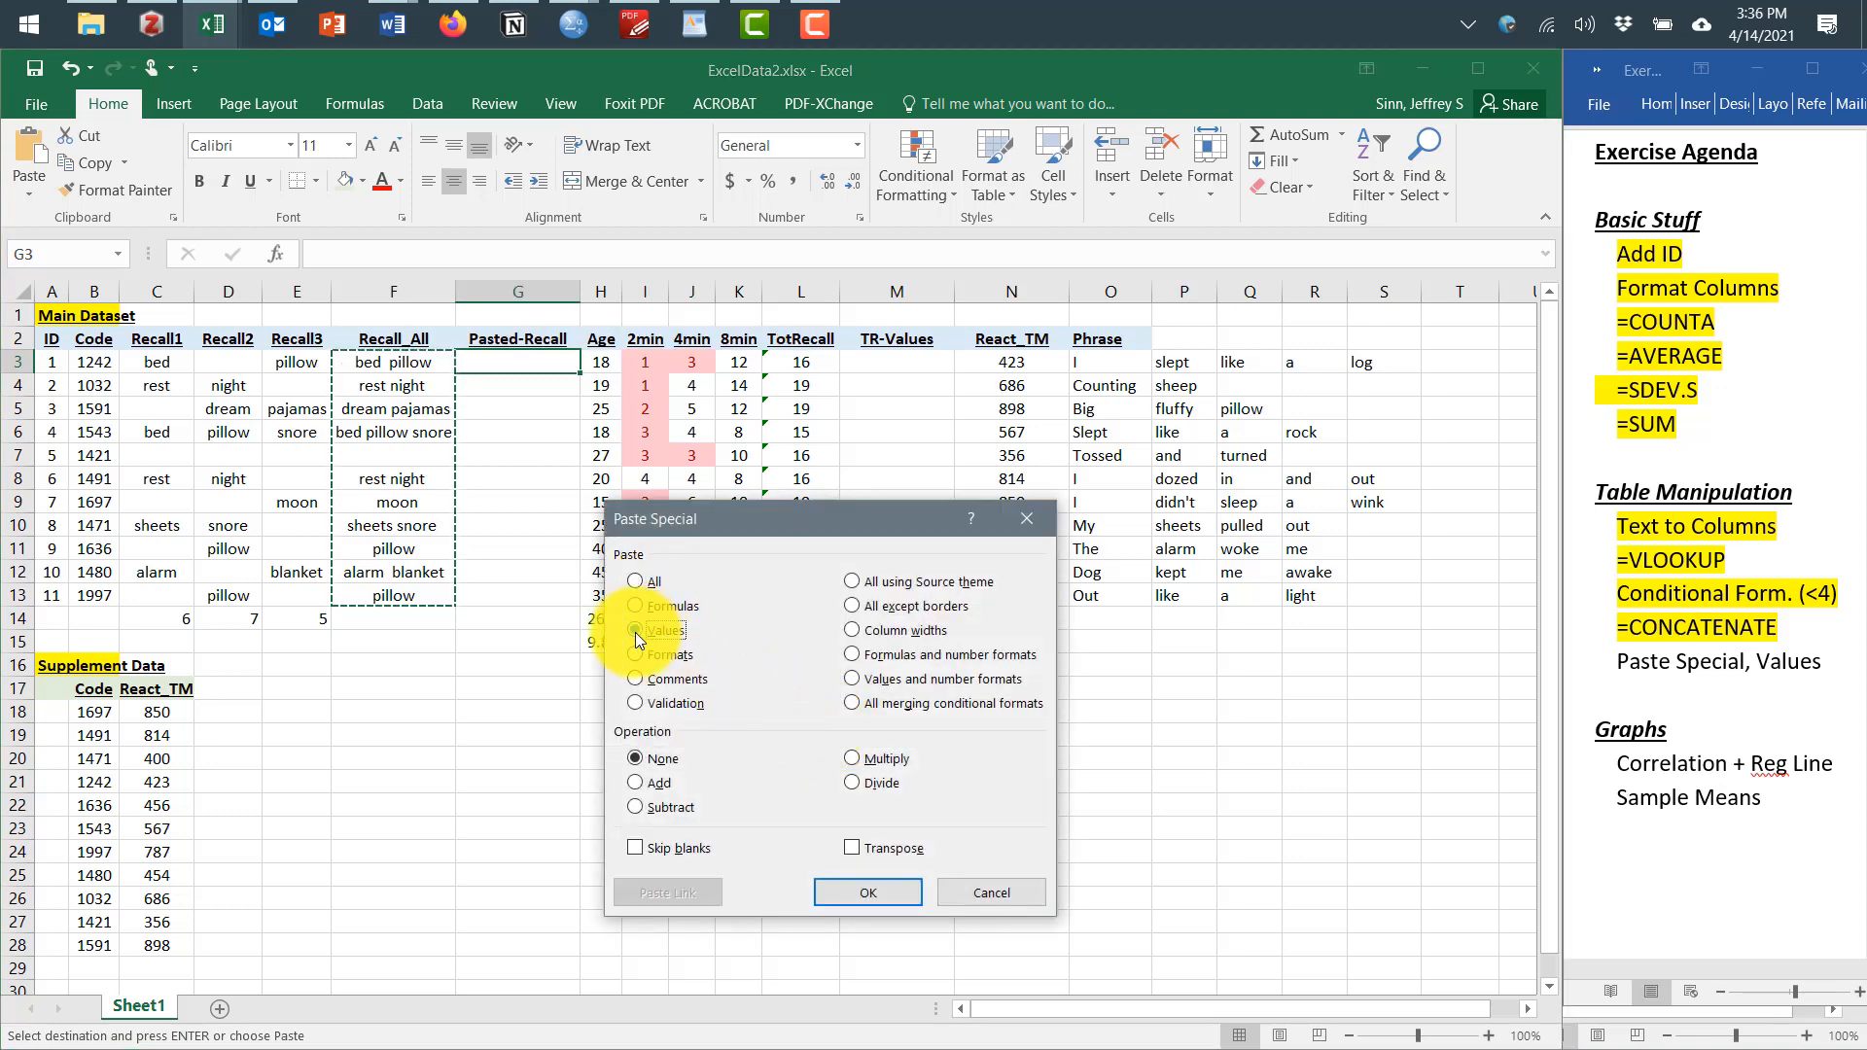
click(861, 894)
click(418, 735)
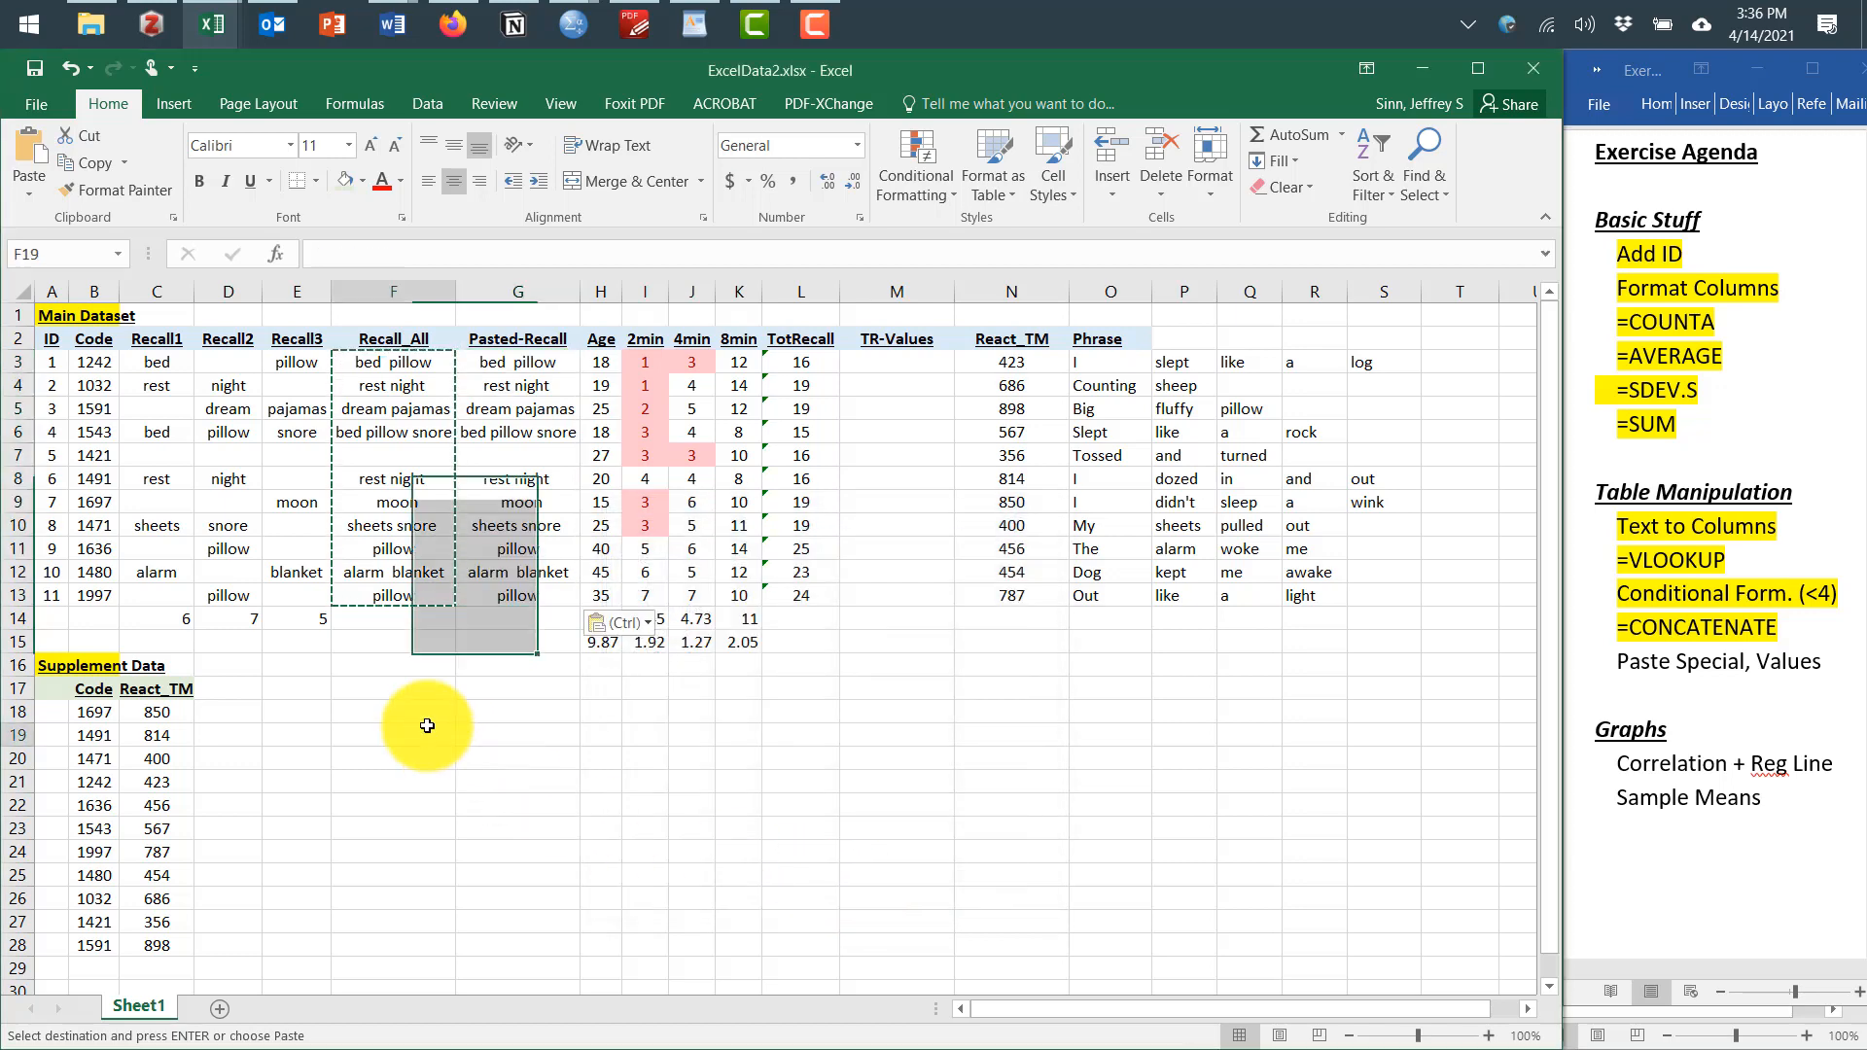
Compare the contents of Recall_All formula cells with the pasted cells in the Pasted-Recall column
click(392, 367)
click(480, 360)
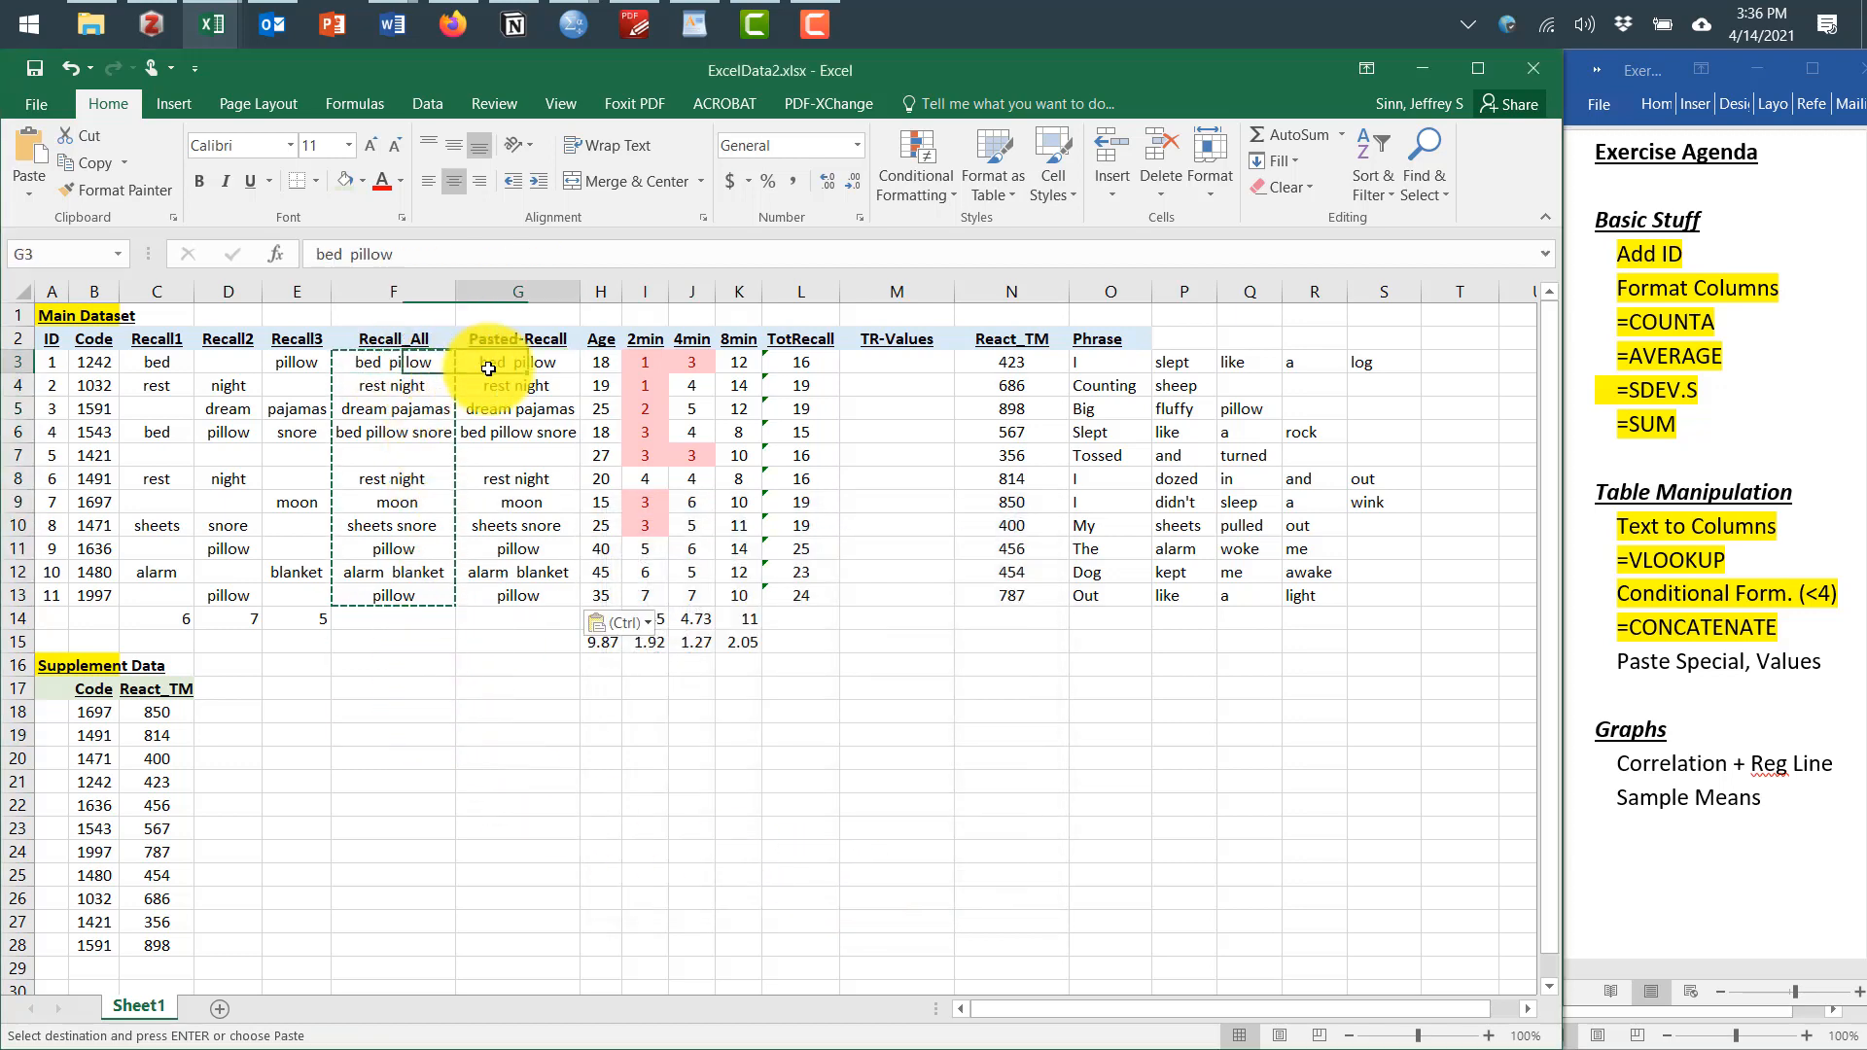
click(413, 362)
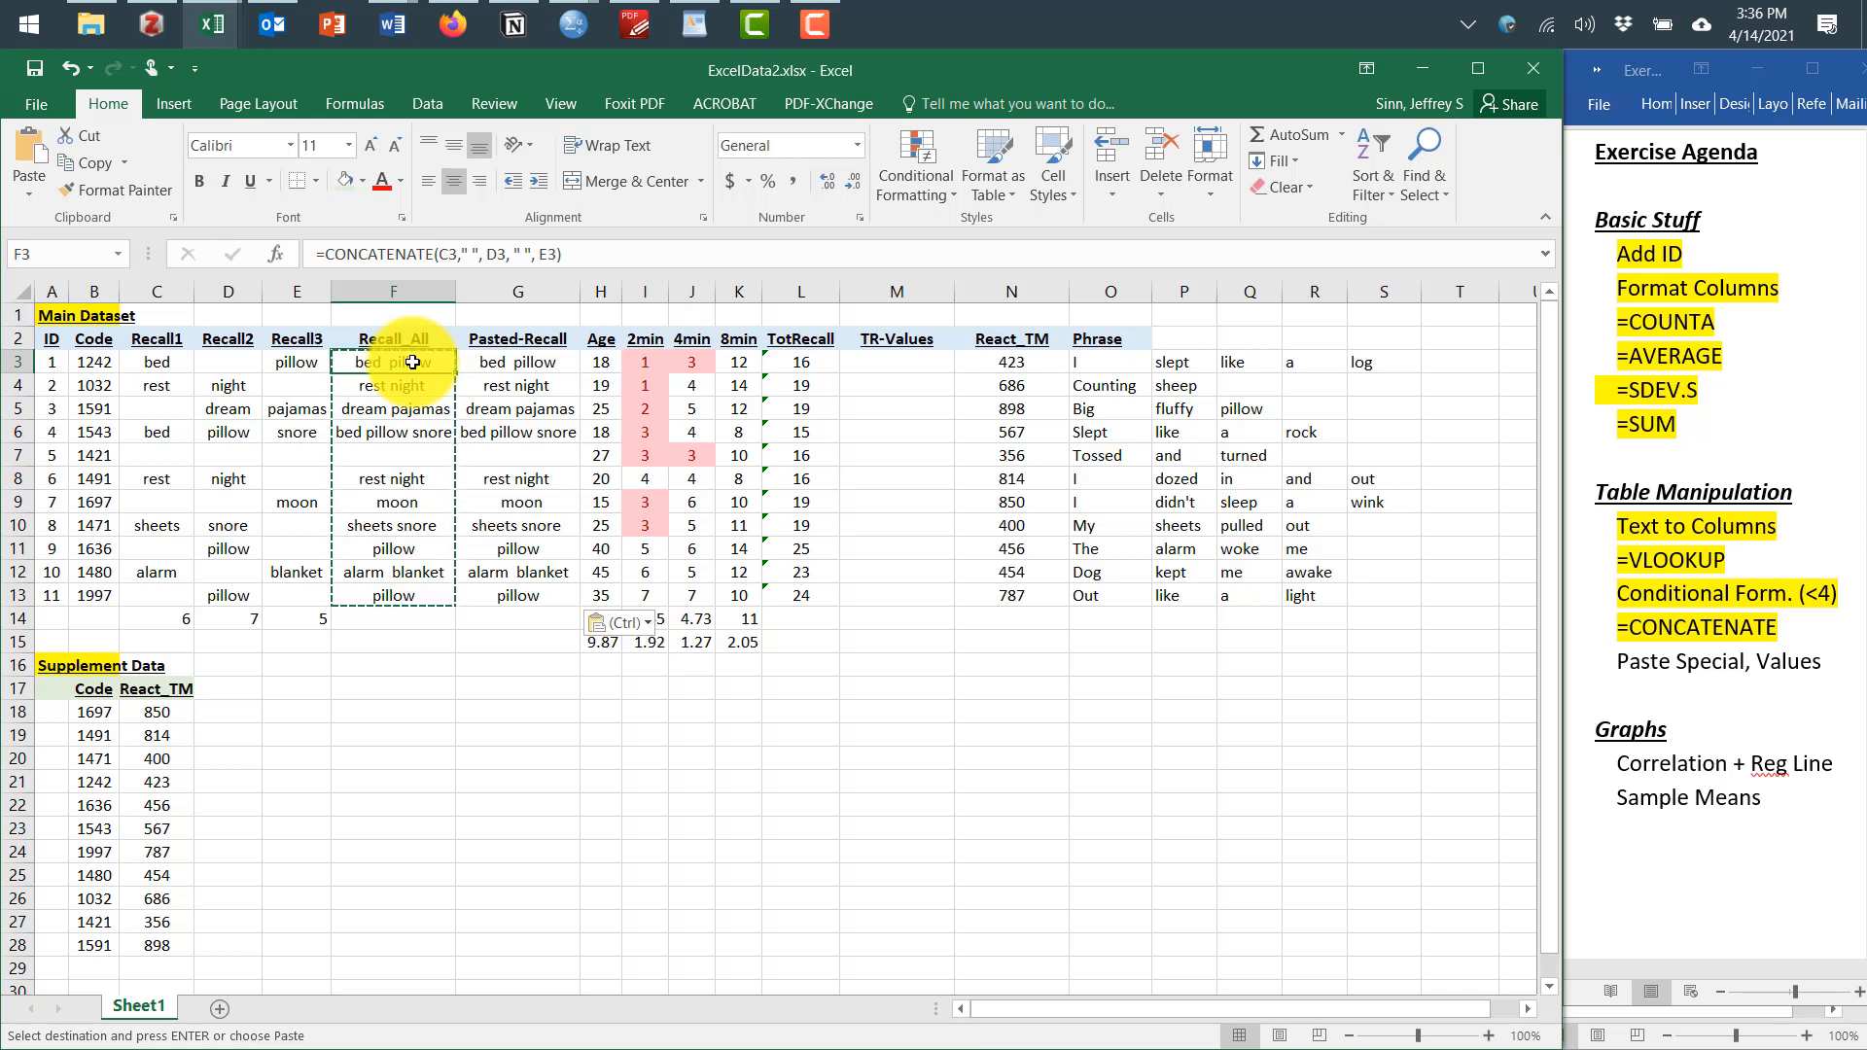
click(523, 364)
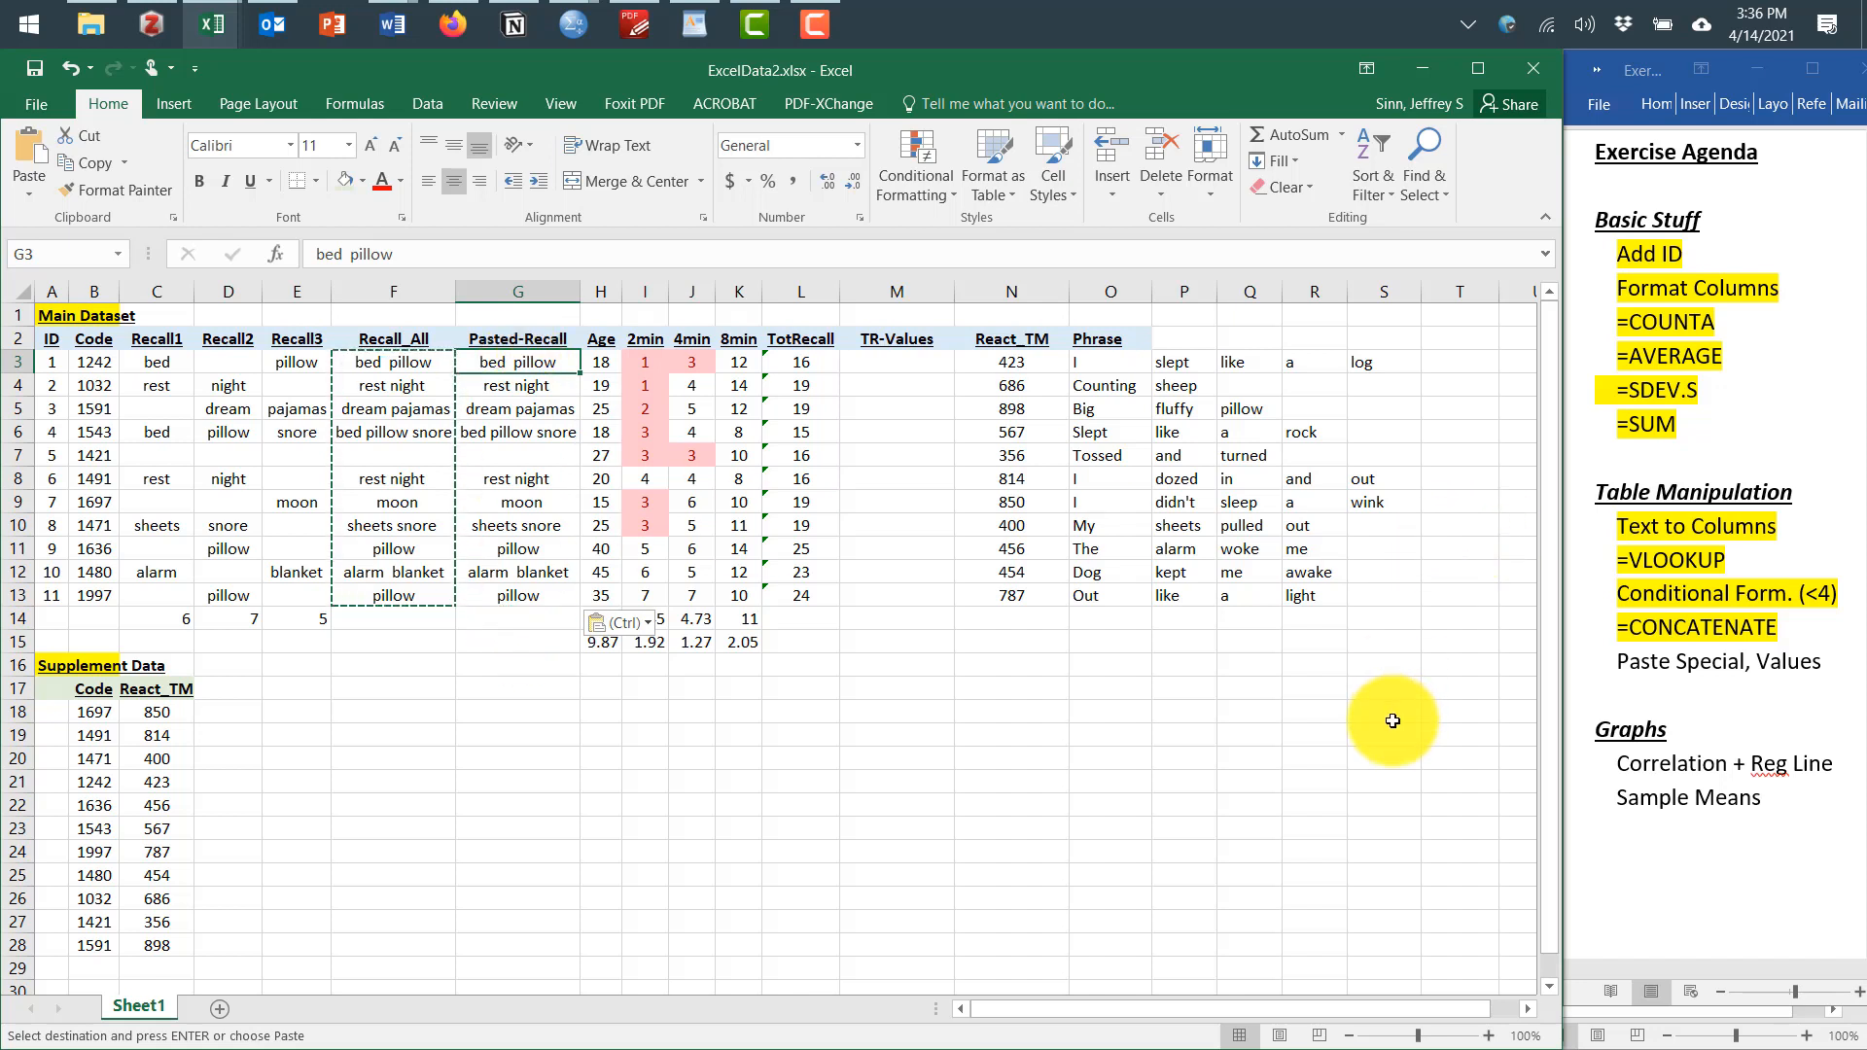
click(518, 386)
click(526, 414)
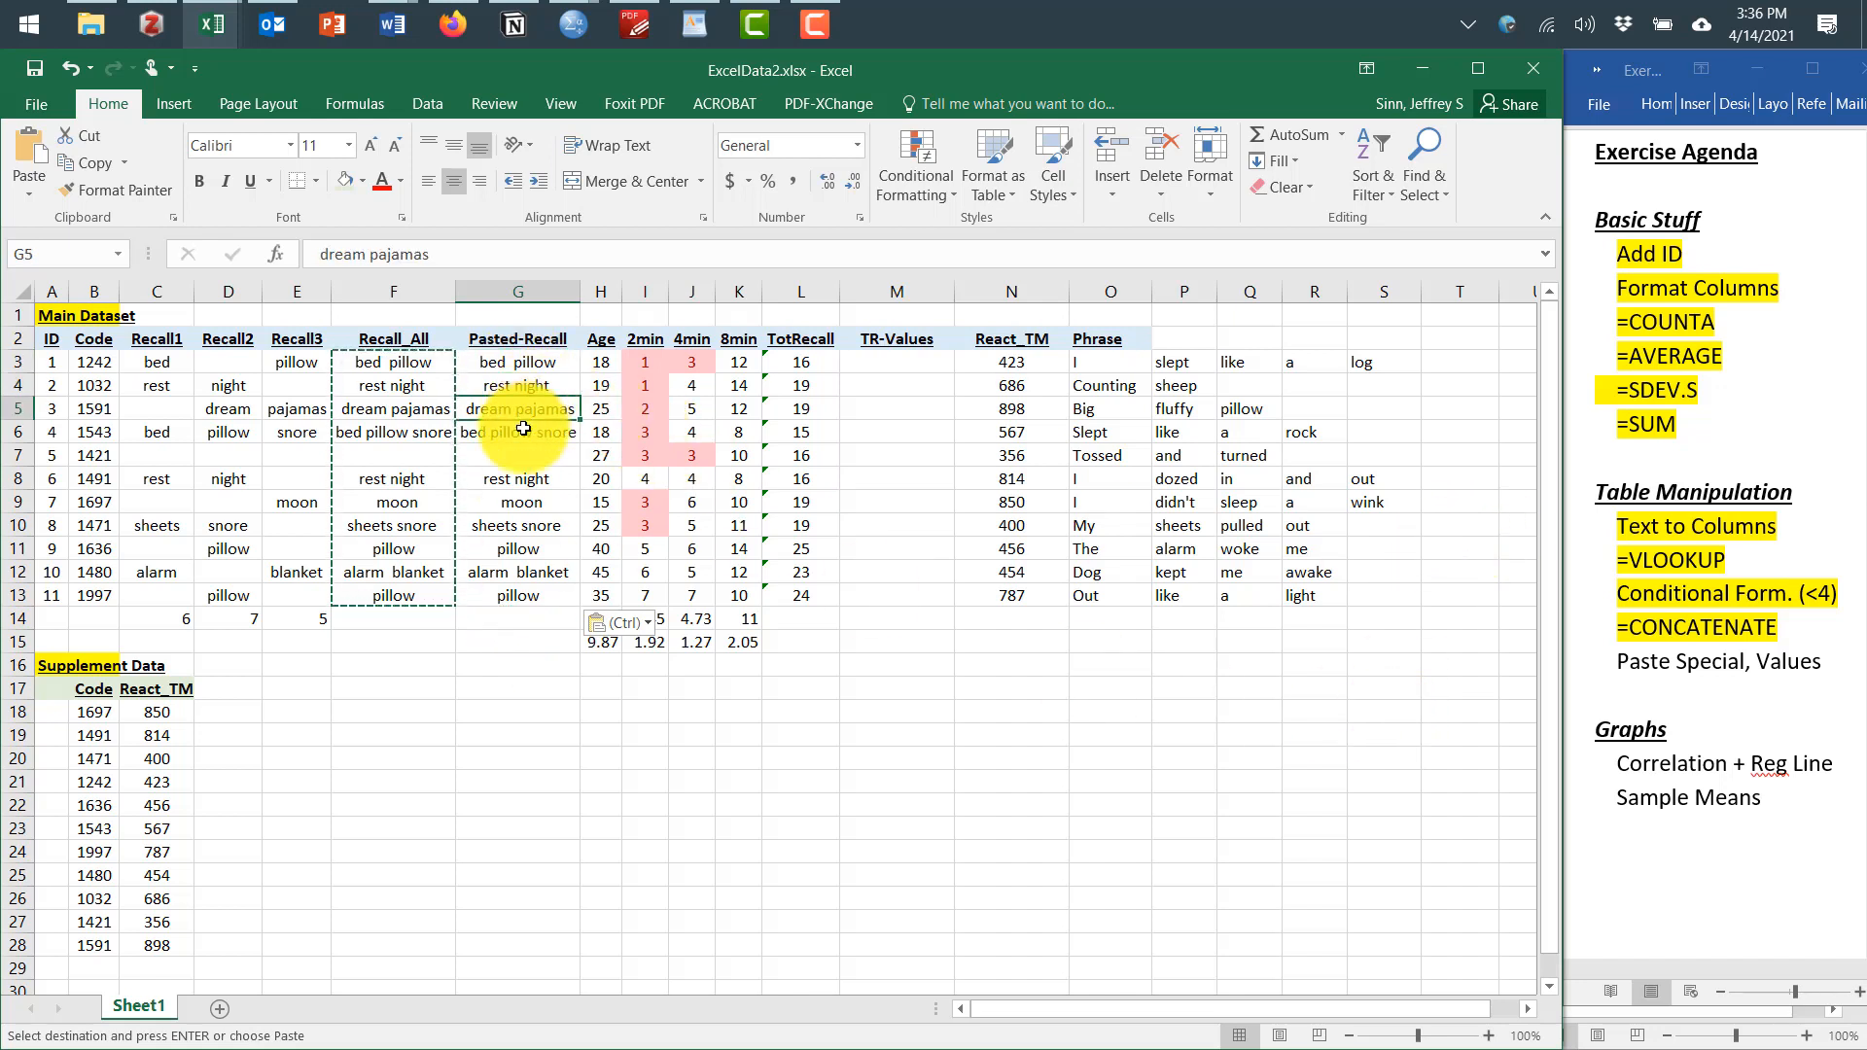
click(519, 431)
click(520, 505)
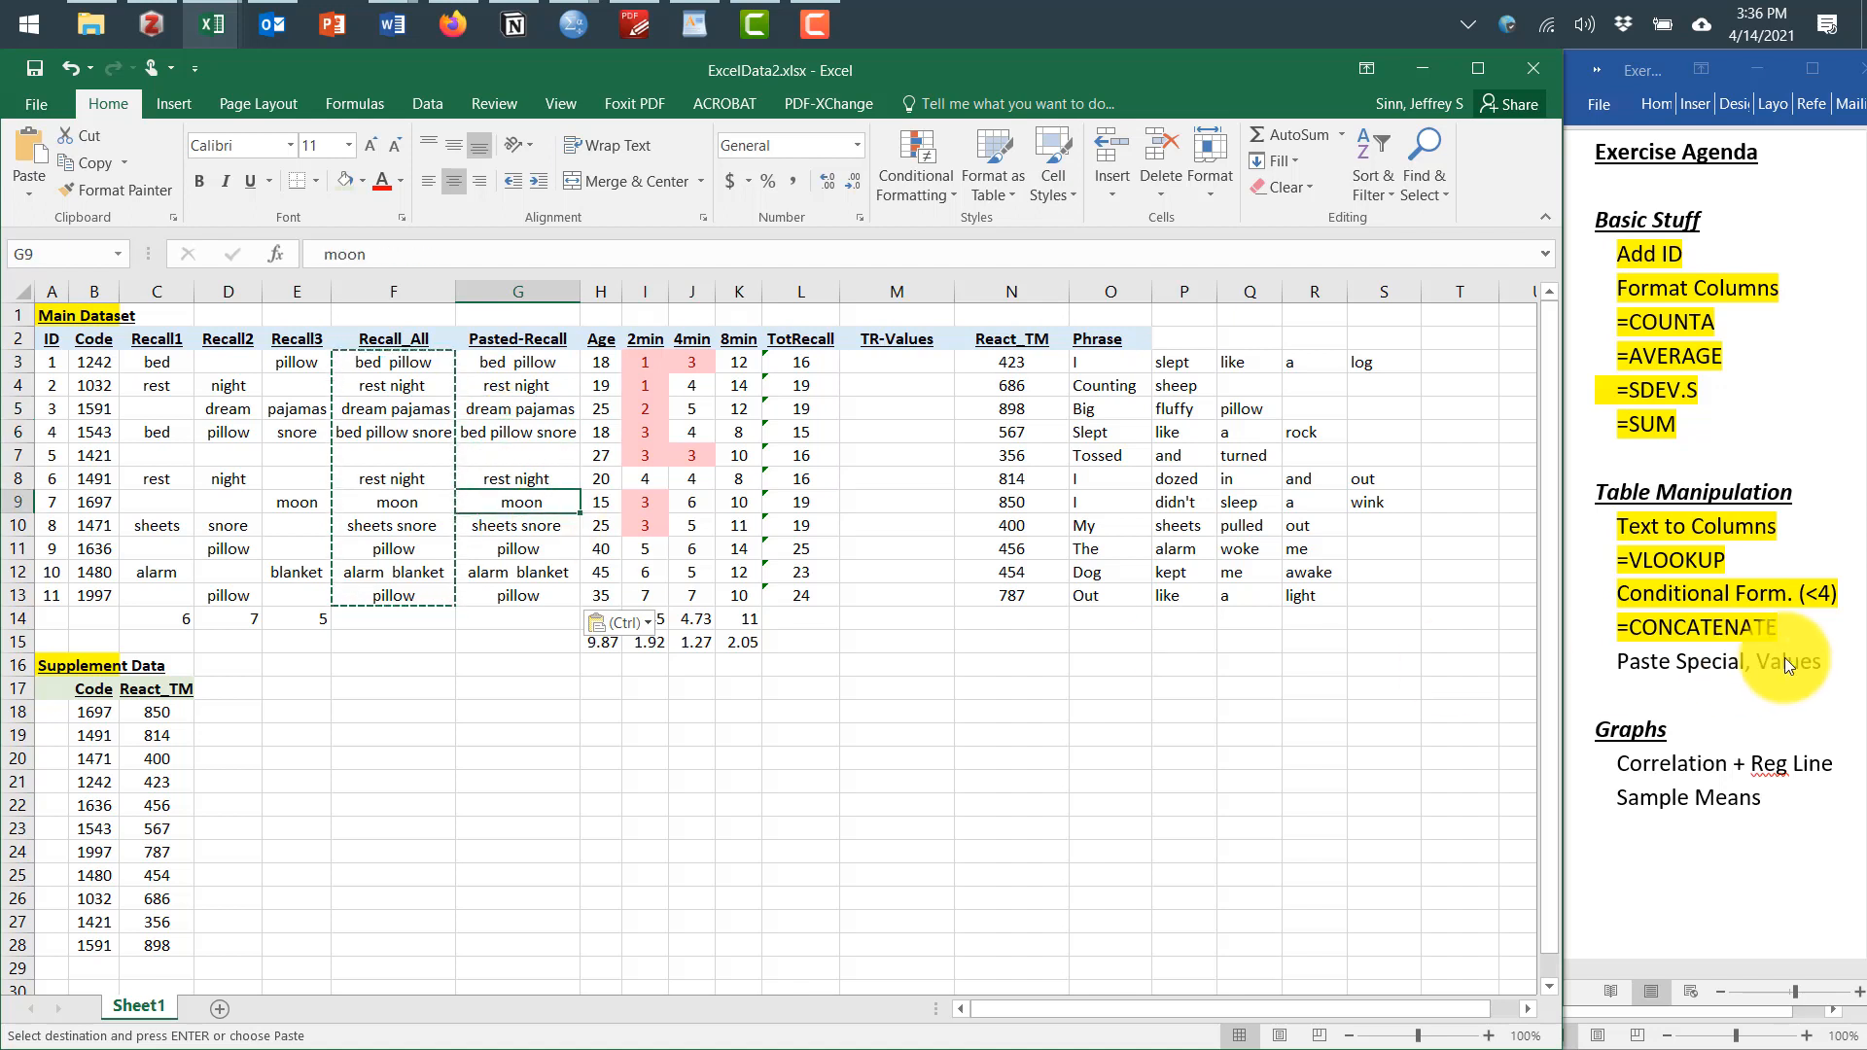
In the Word agenda, highlight the Paste Special, Values item
drag(1821, 661, 1634, 669)
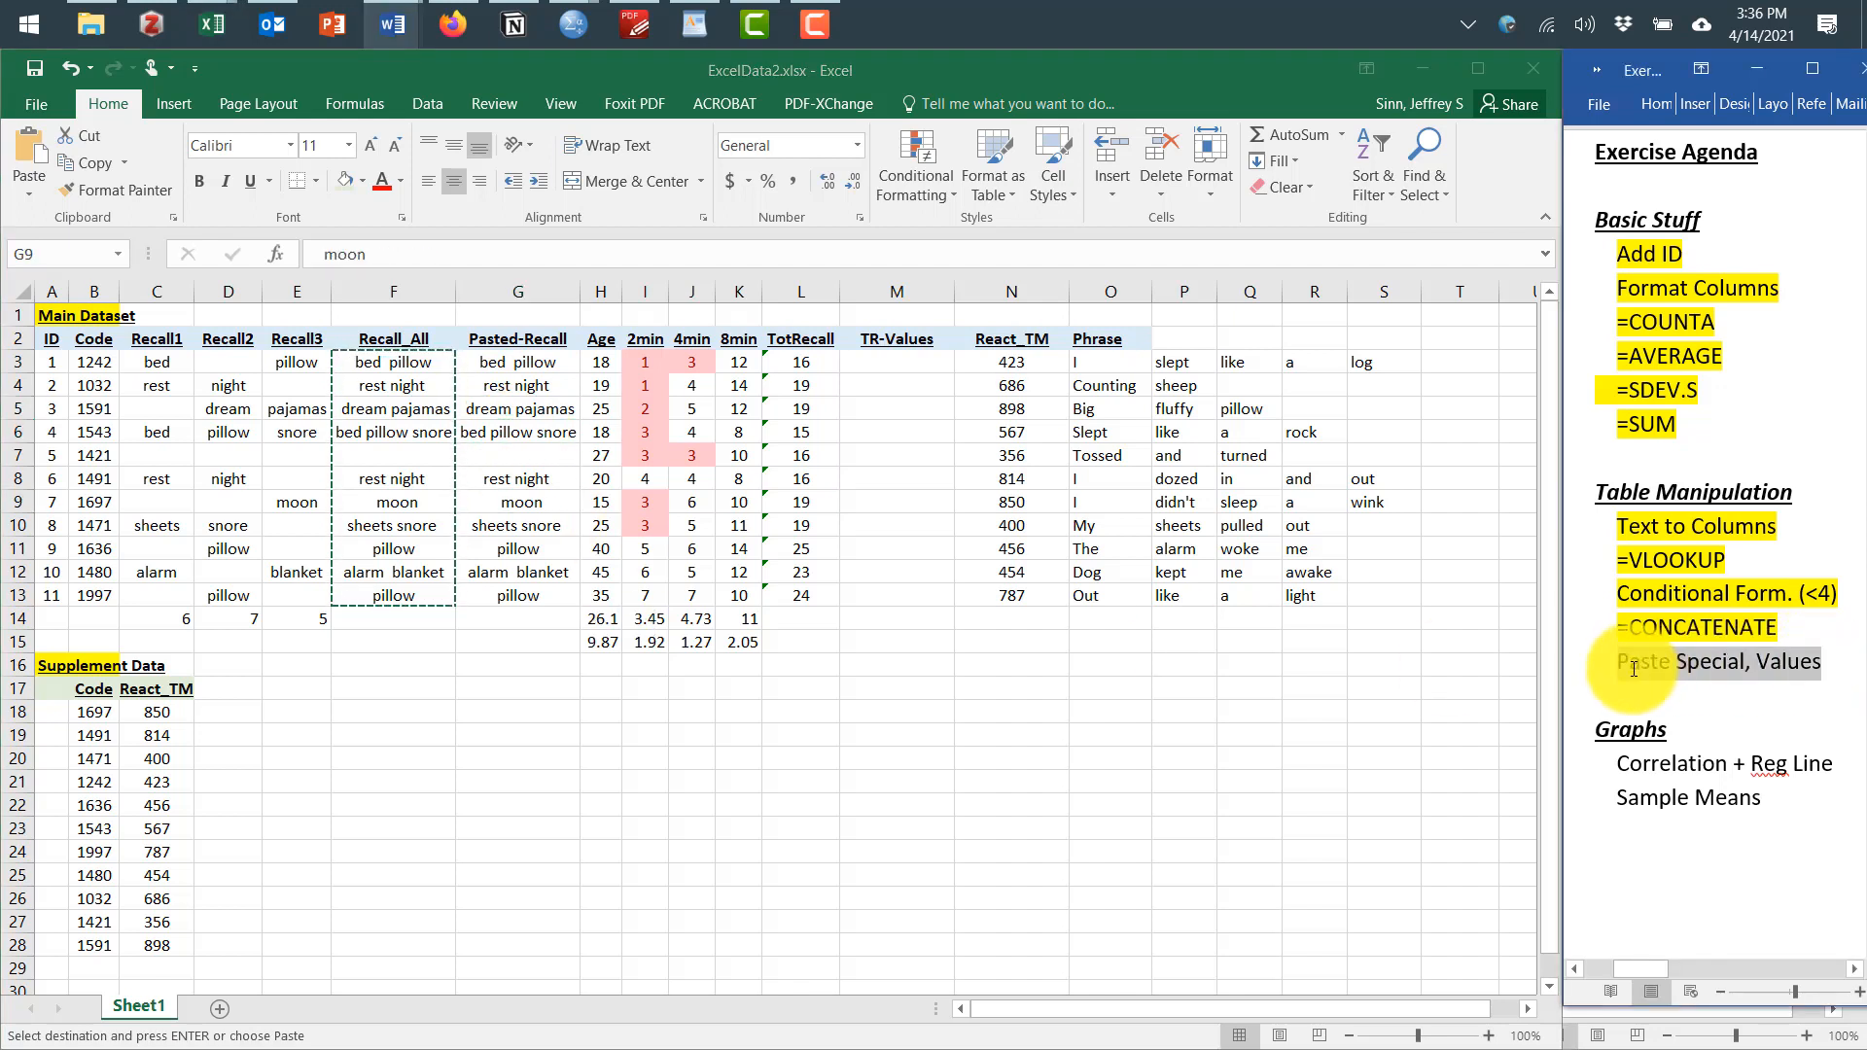
click(1618, 666)
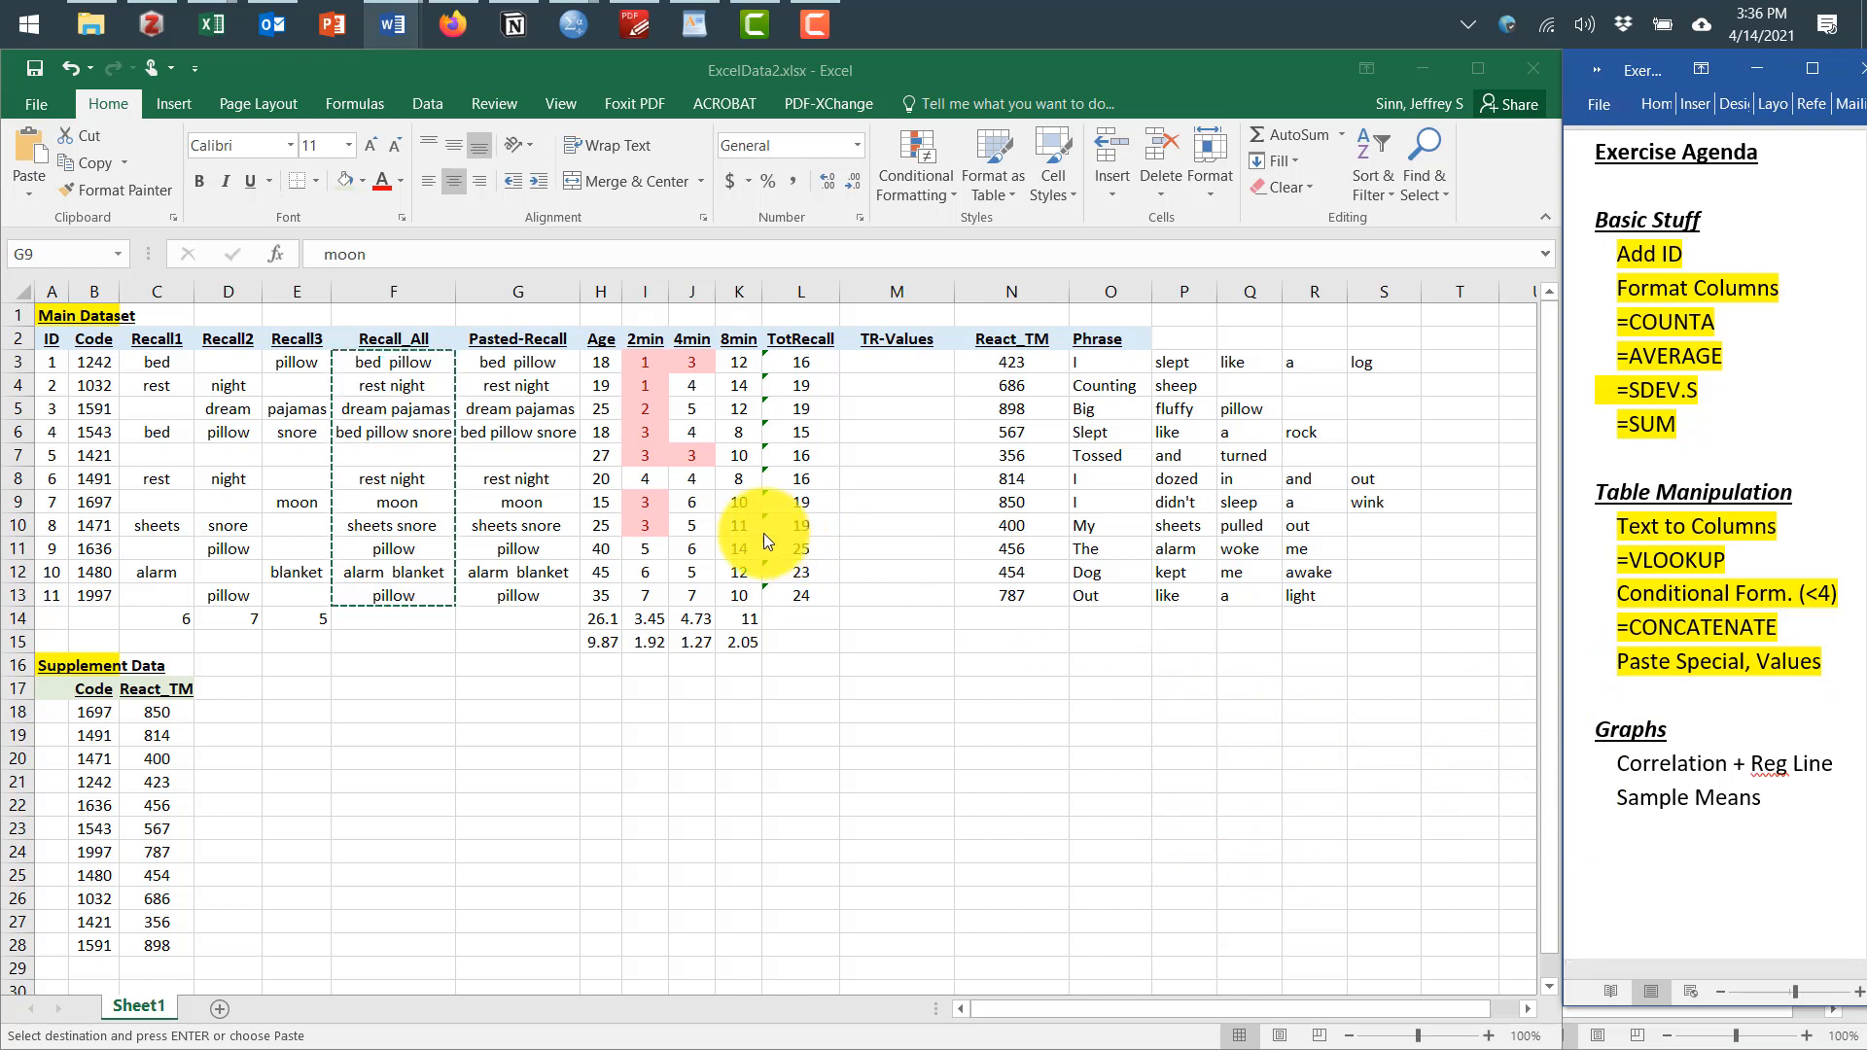
click(706, 709)
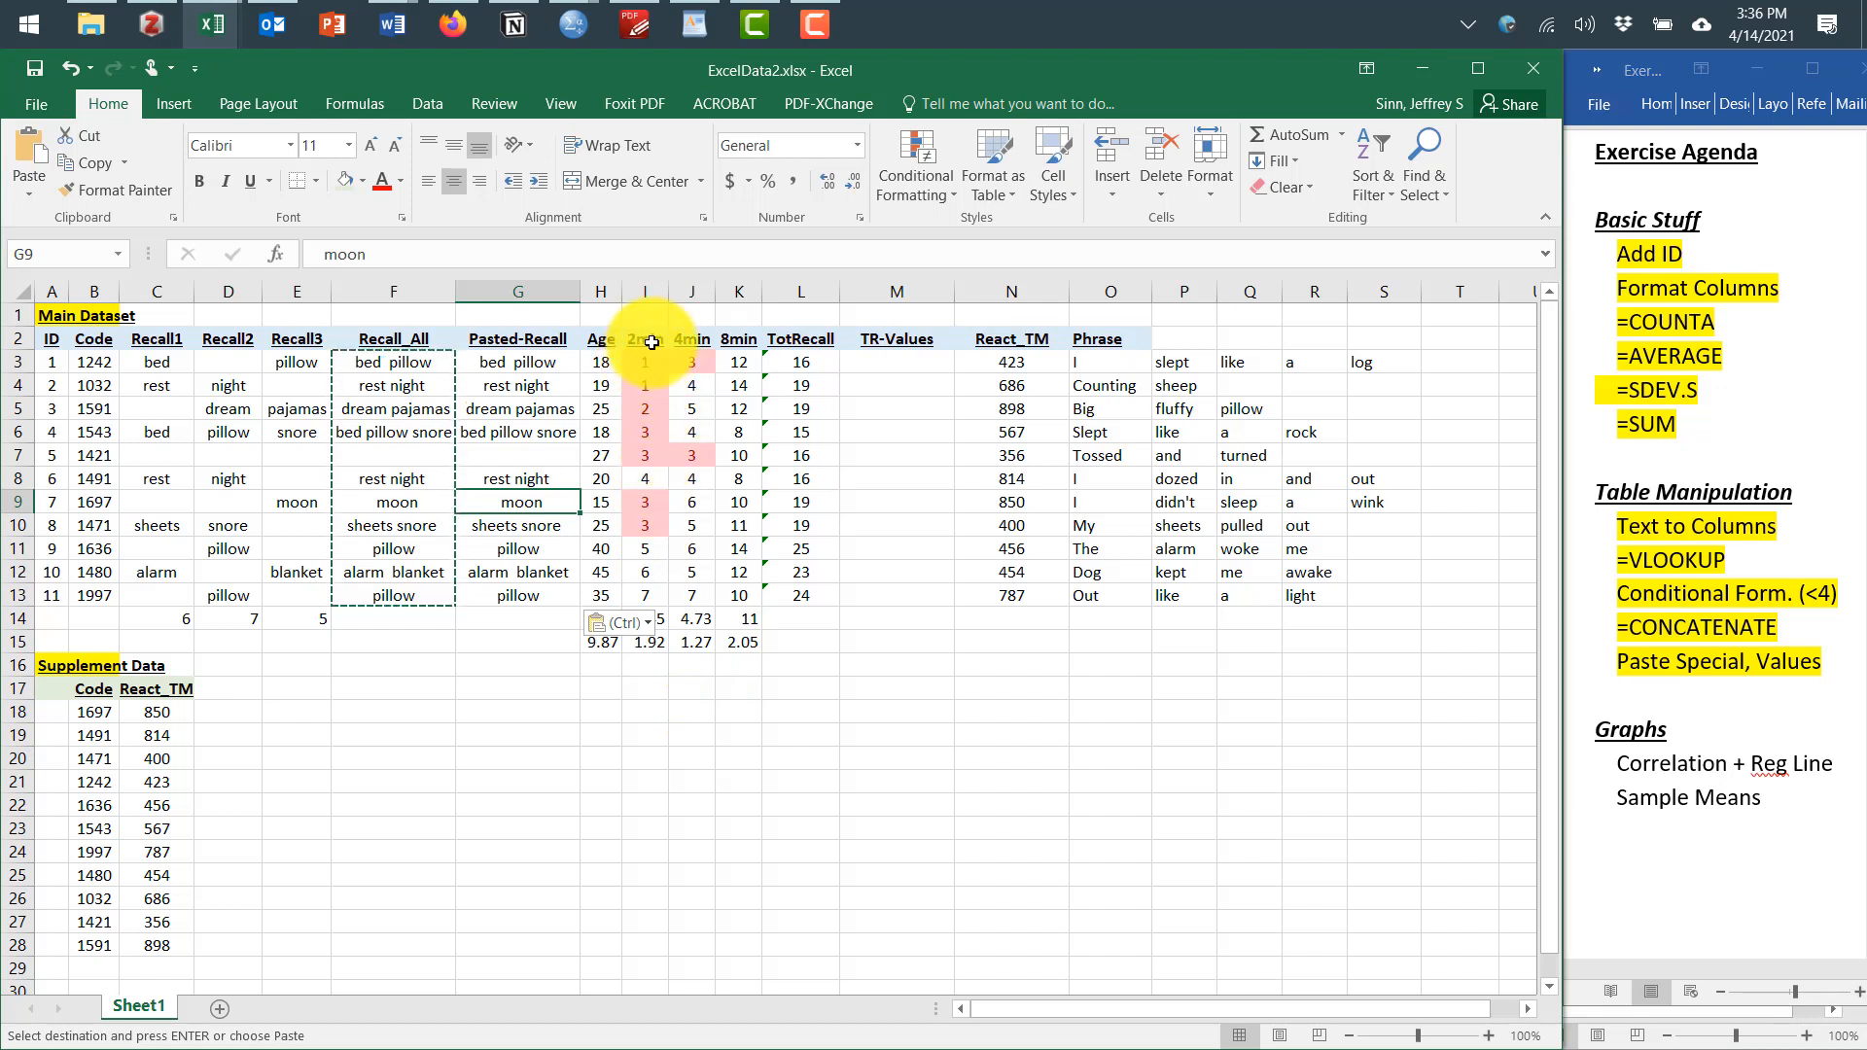
Select the 2min and 4min data in I3:J13 and insert the recommended scatter chart
click(691, 478)
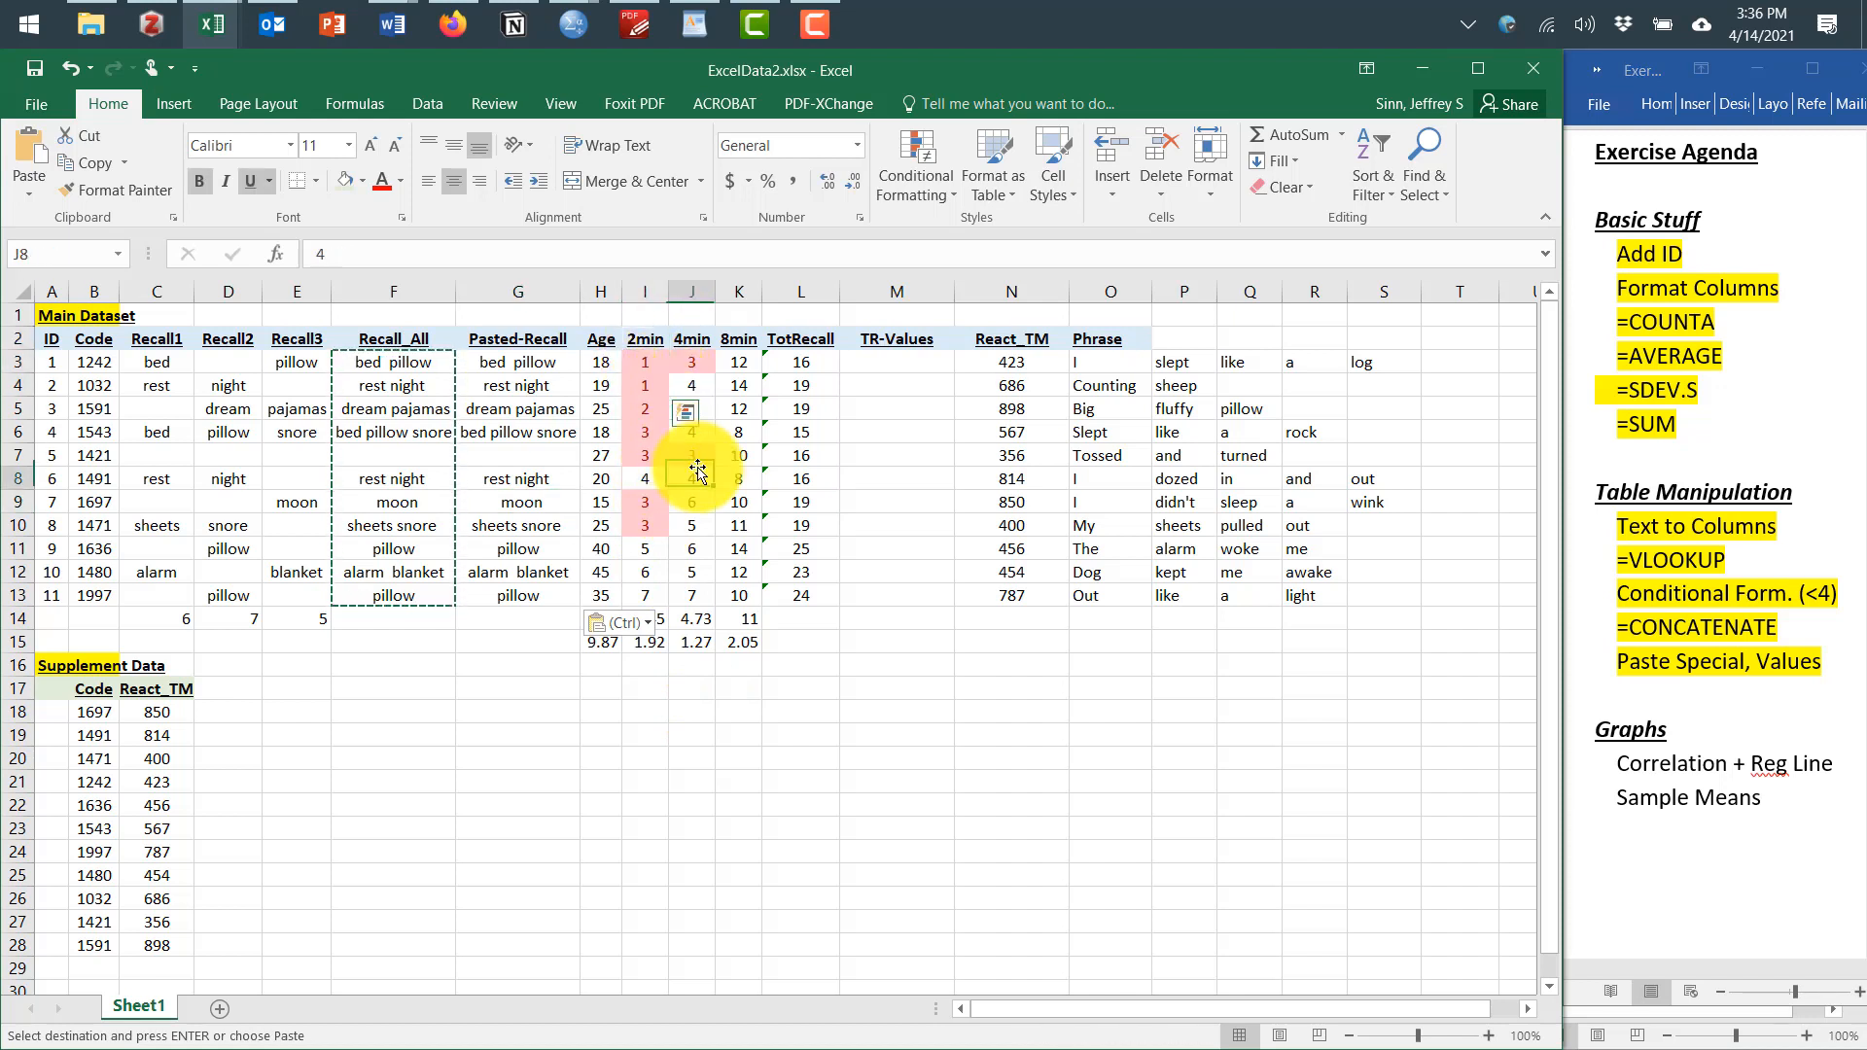
drag(656, 366, 682, 599)
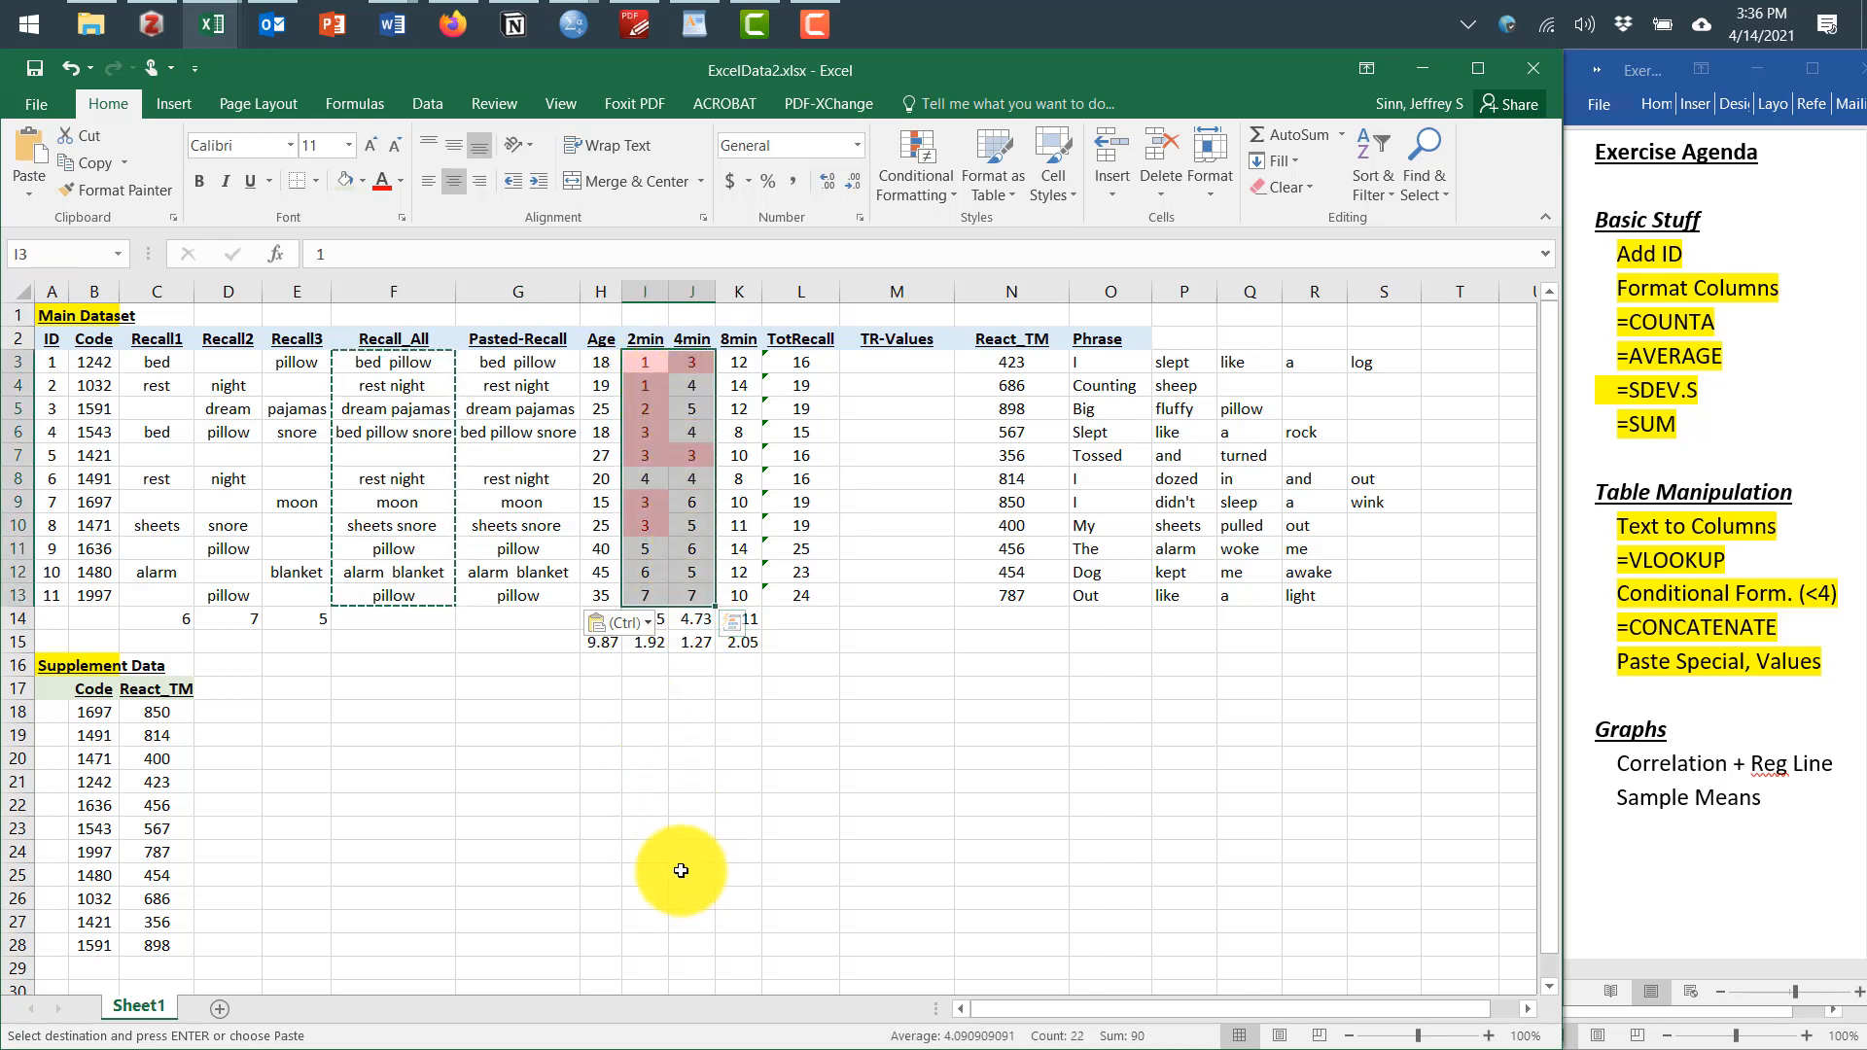
click(176, 105)
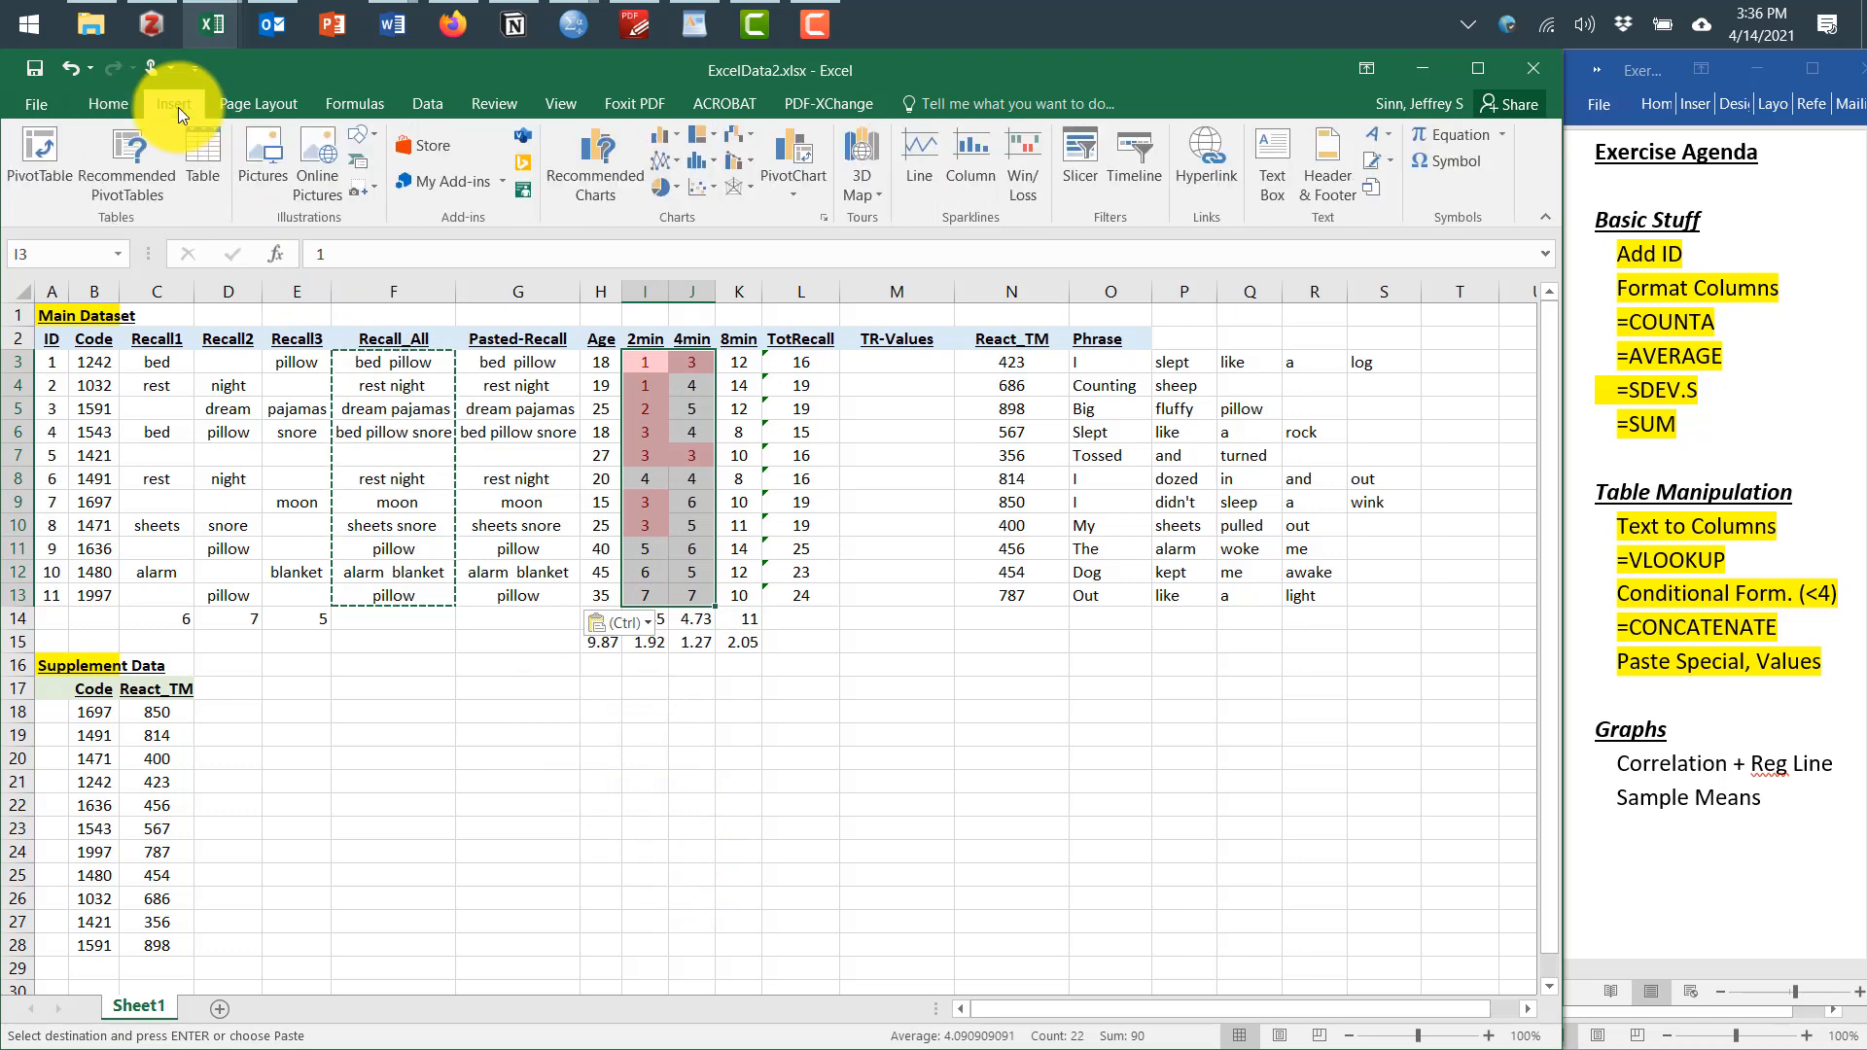
click(592, 162)
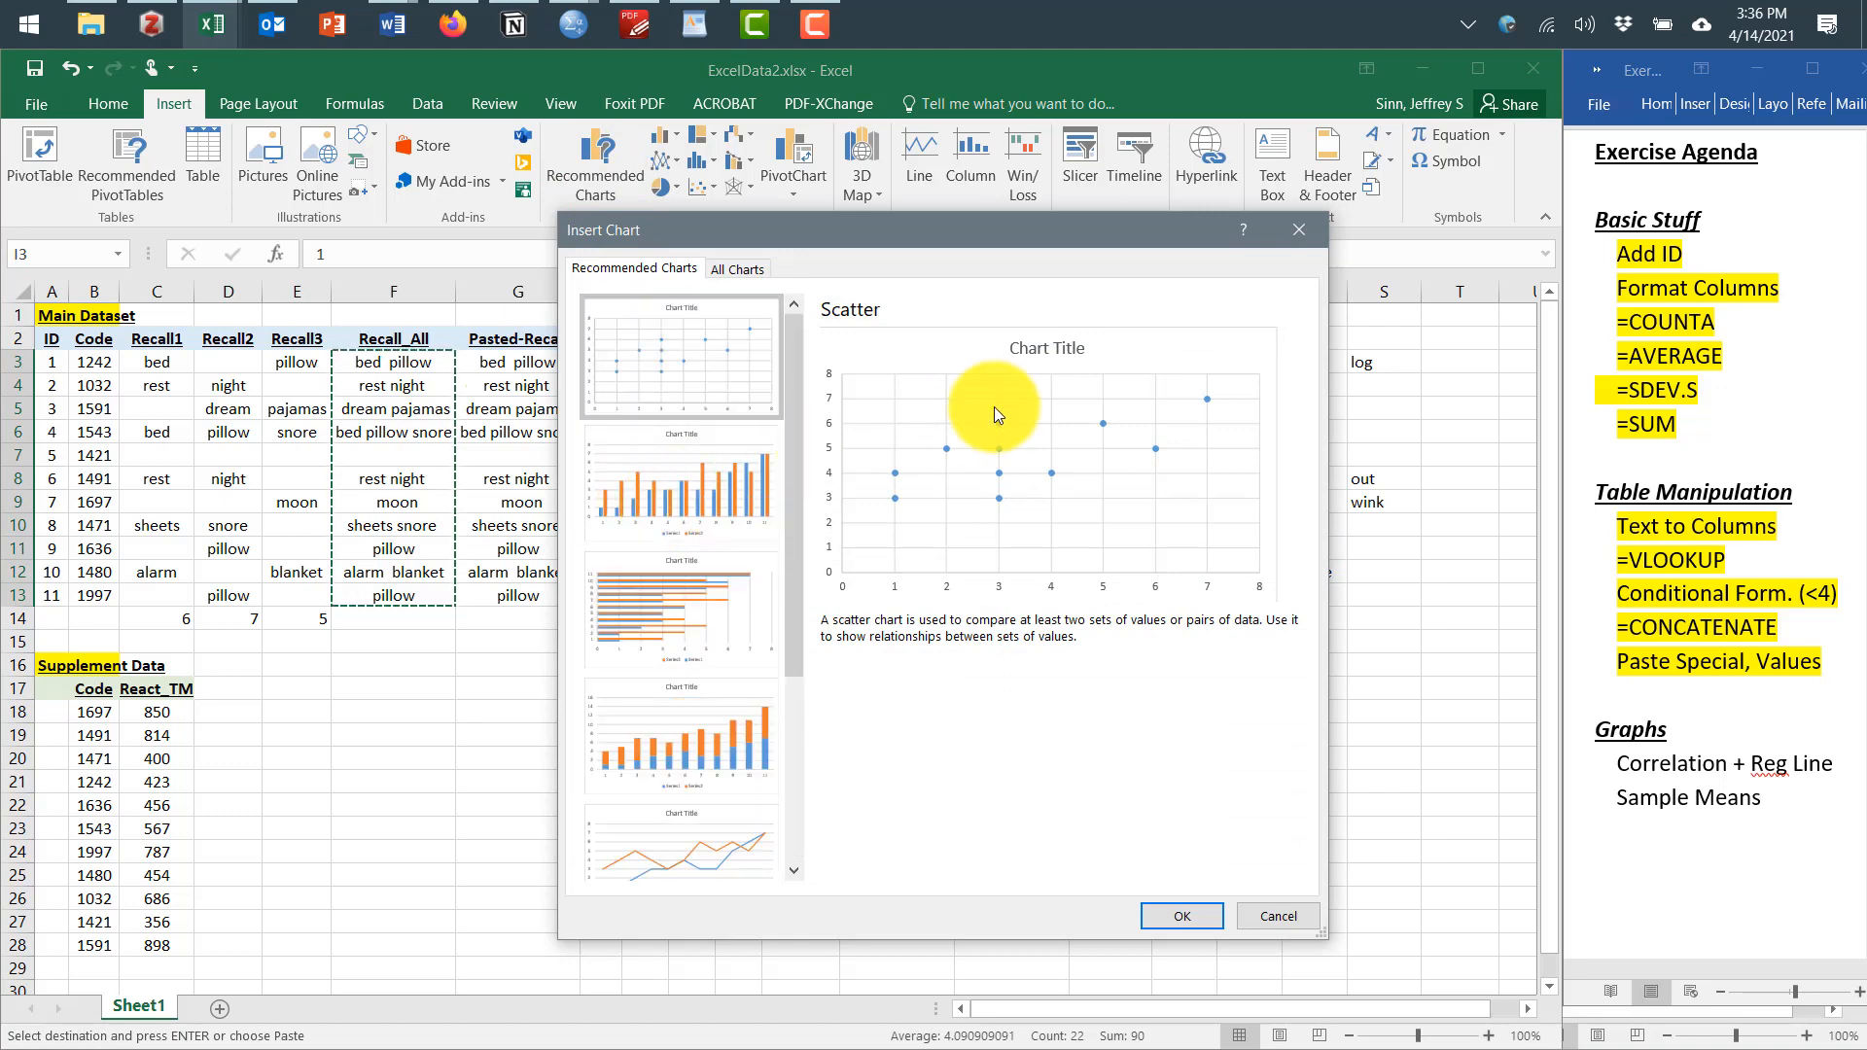
click(1182, 916)
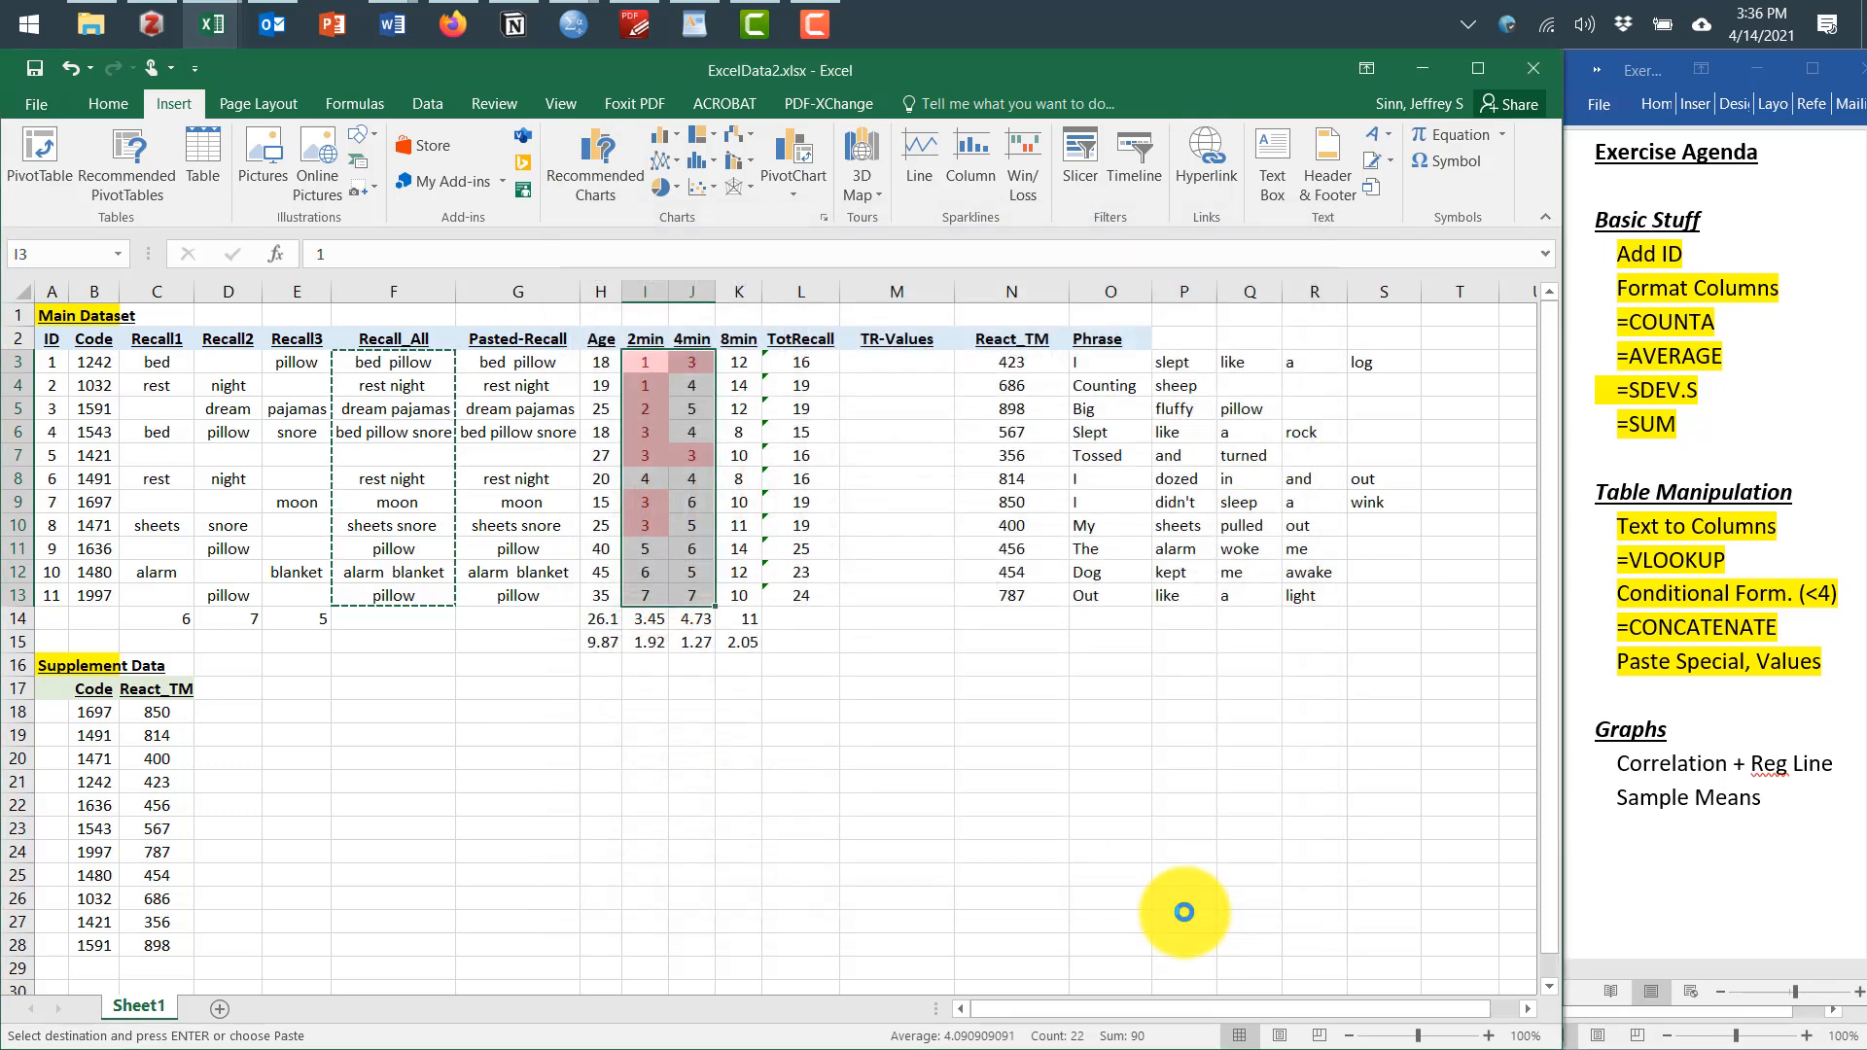
Move and resize the scatter chart so it sits below the data around rows 17 to 29
drag(845, 489, 587, 659)
drag(851, 659, 757, 731)
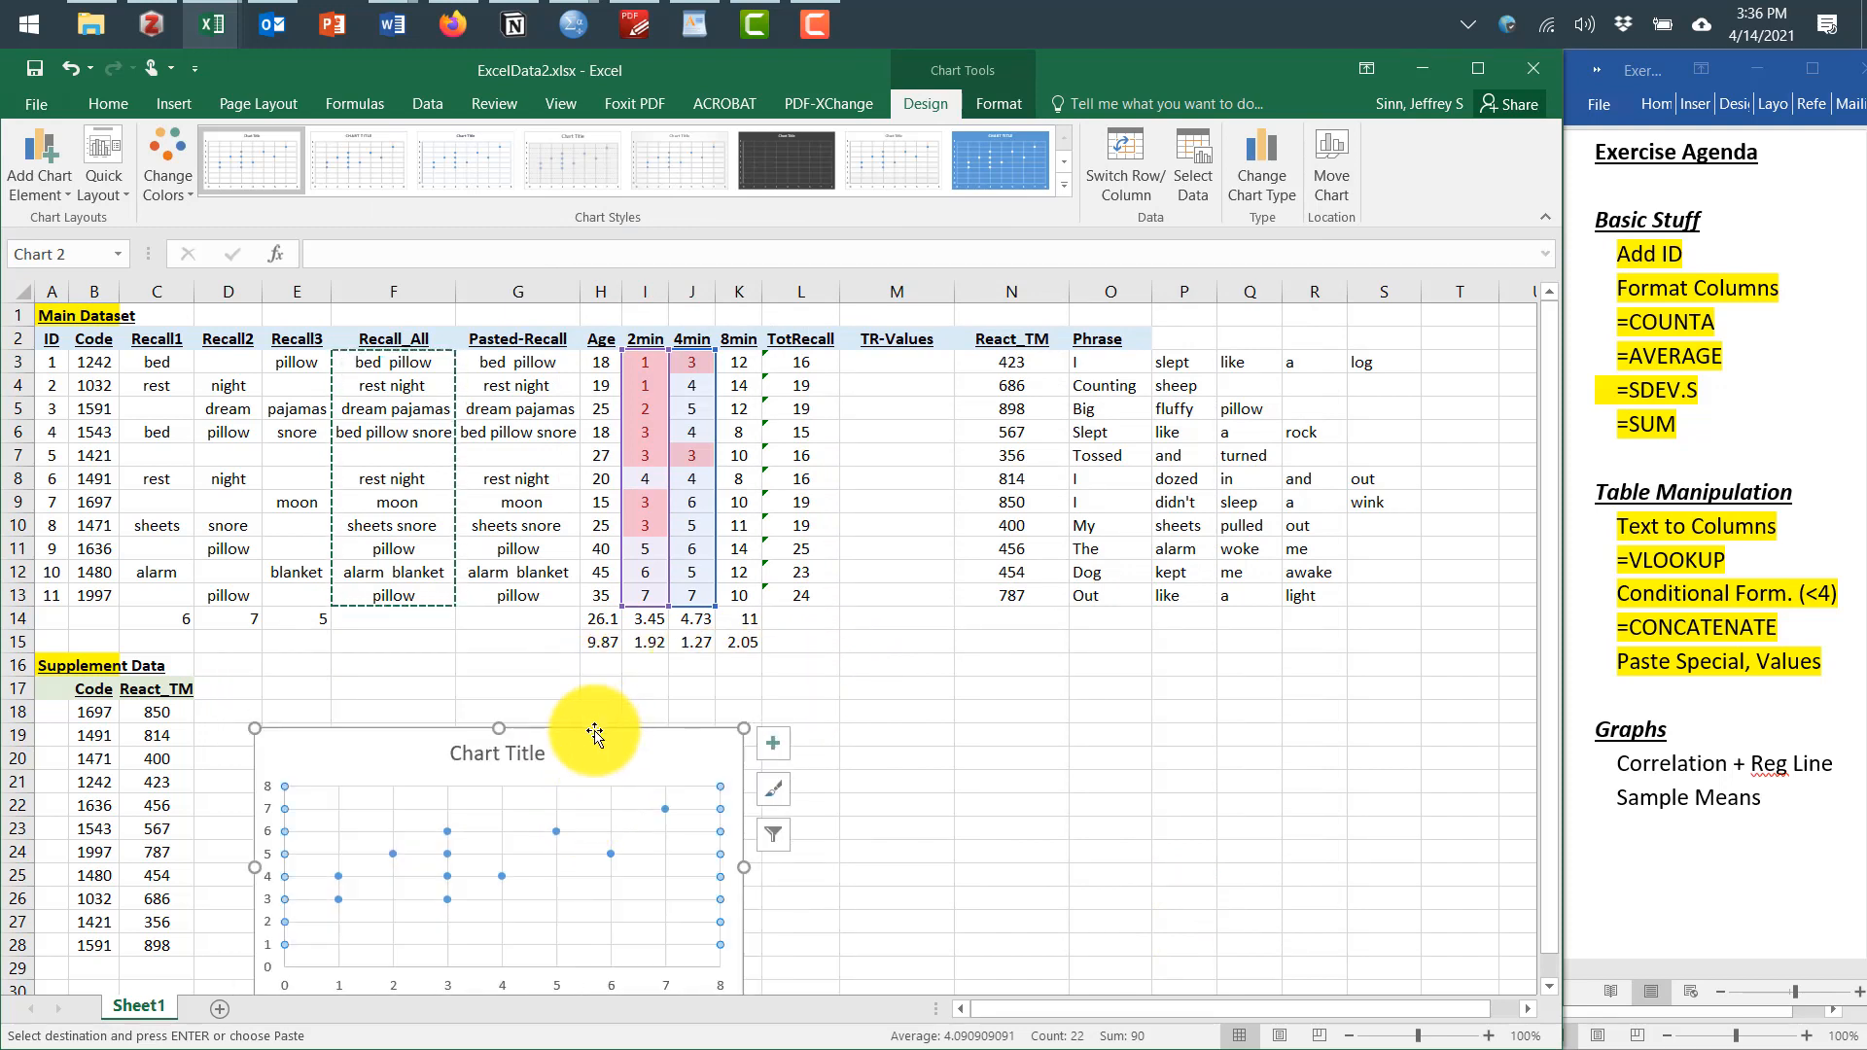
drag(601, 731, 607, 678)
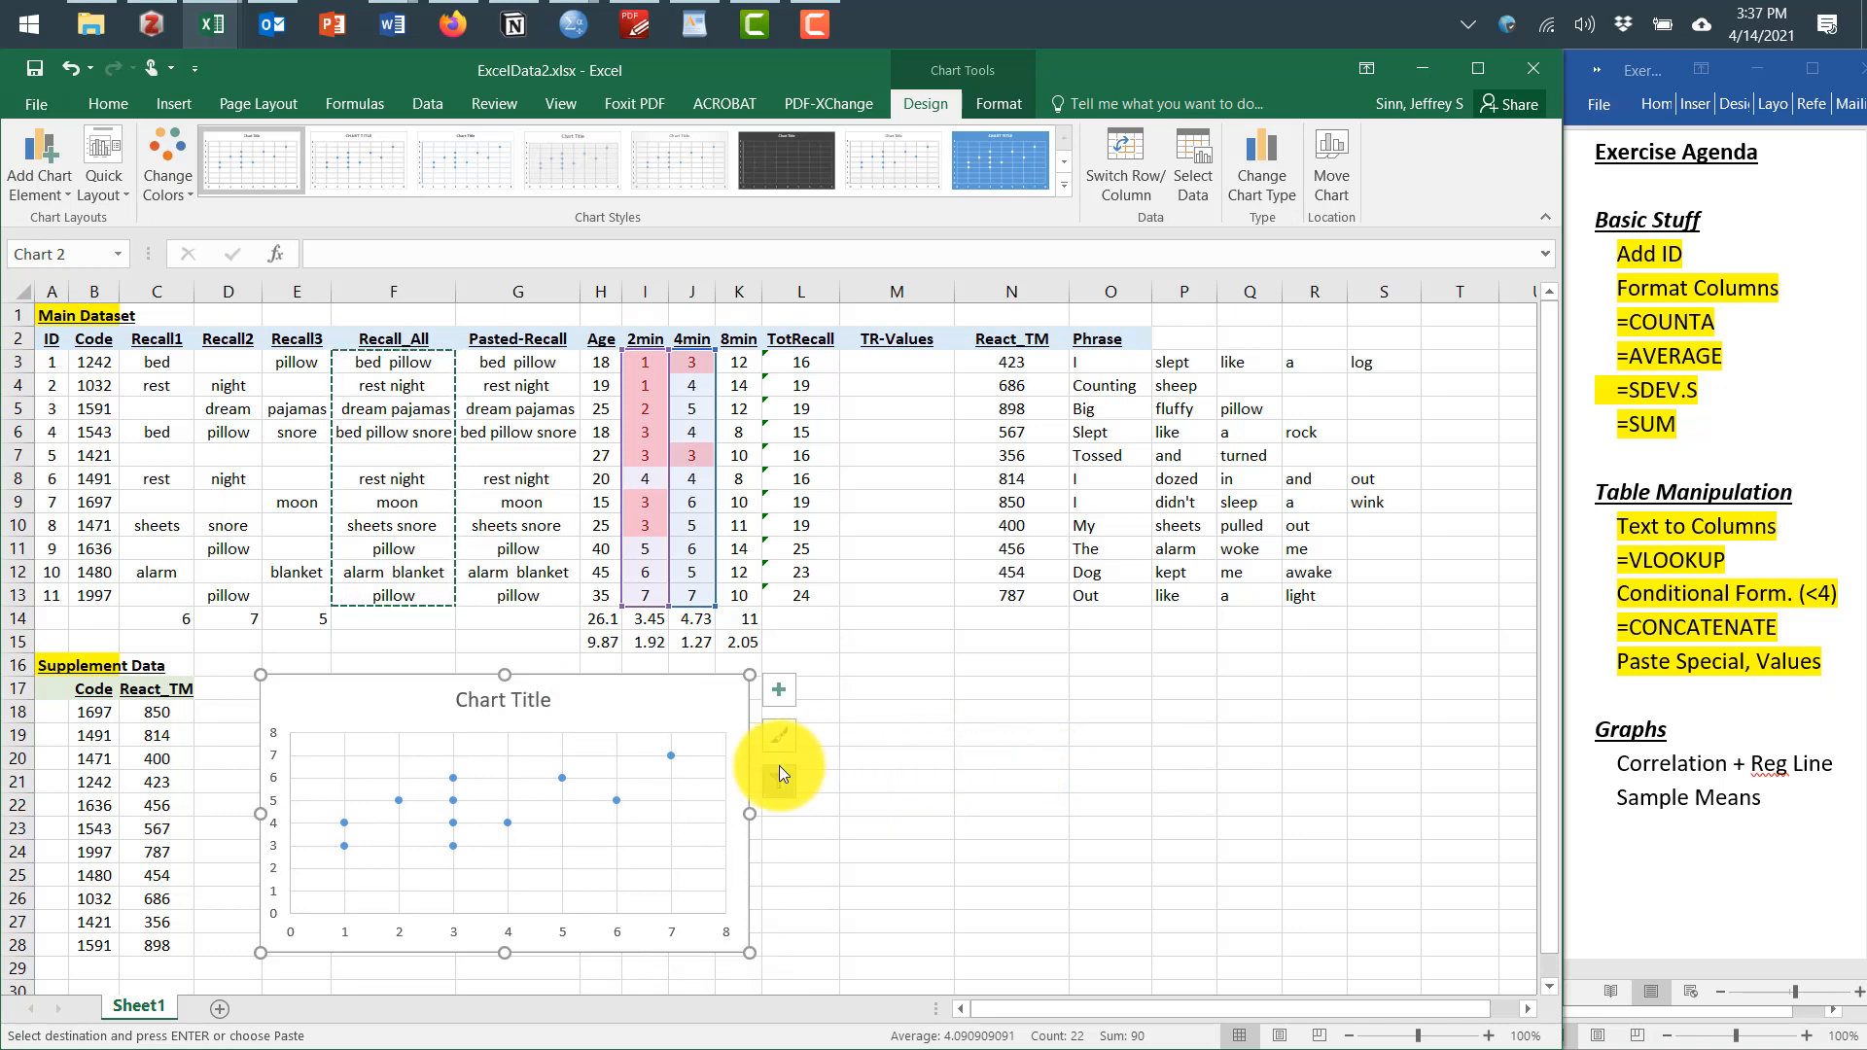
Add axis titles to the chart and name the horizontal axis 2 min
click(774, 696)
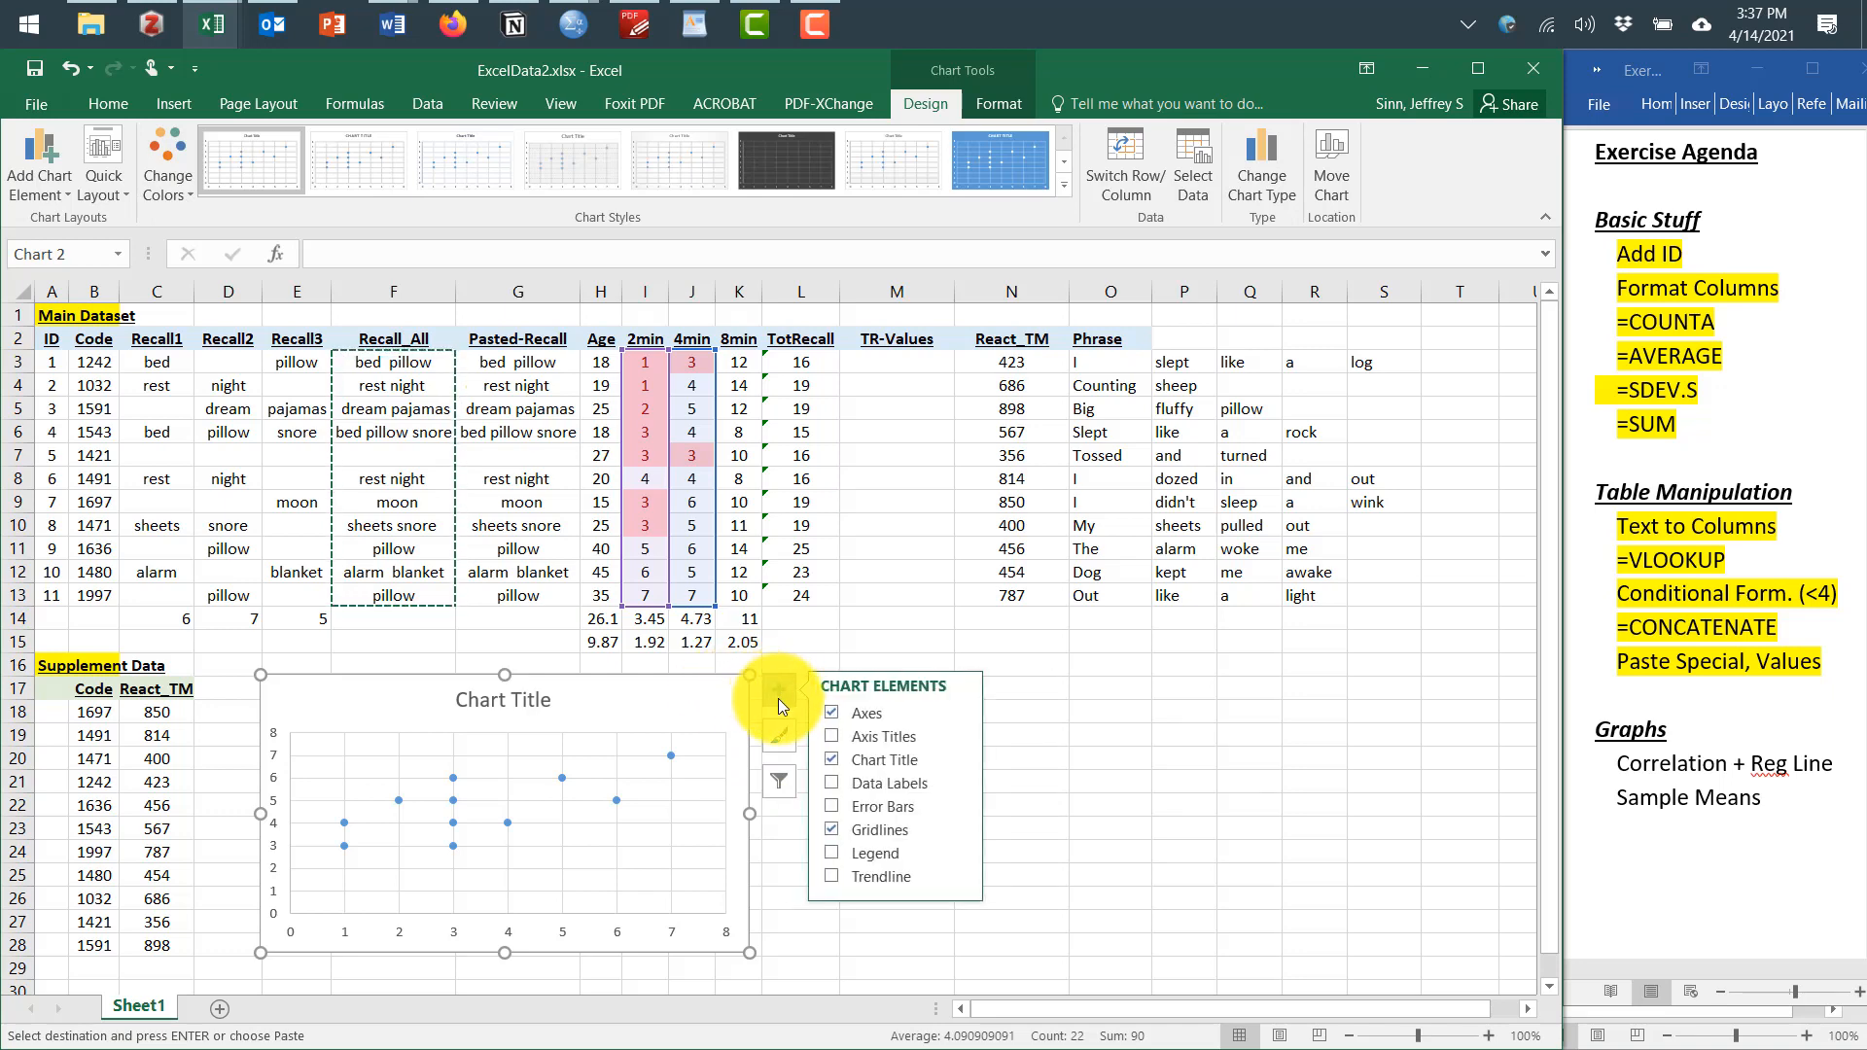
click(834, 738)
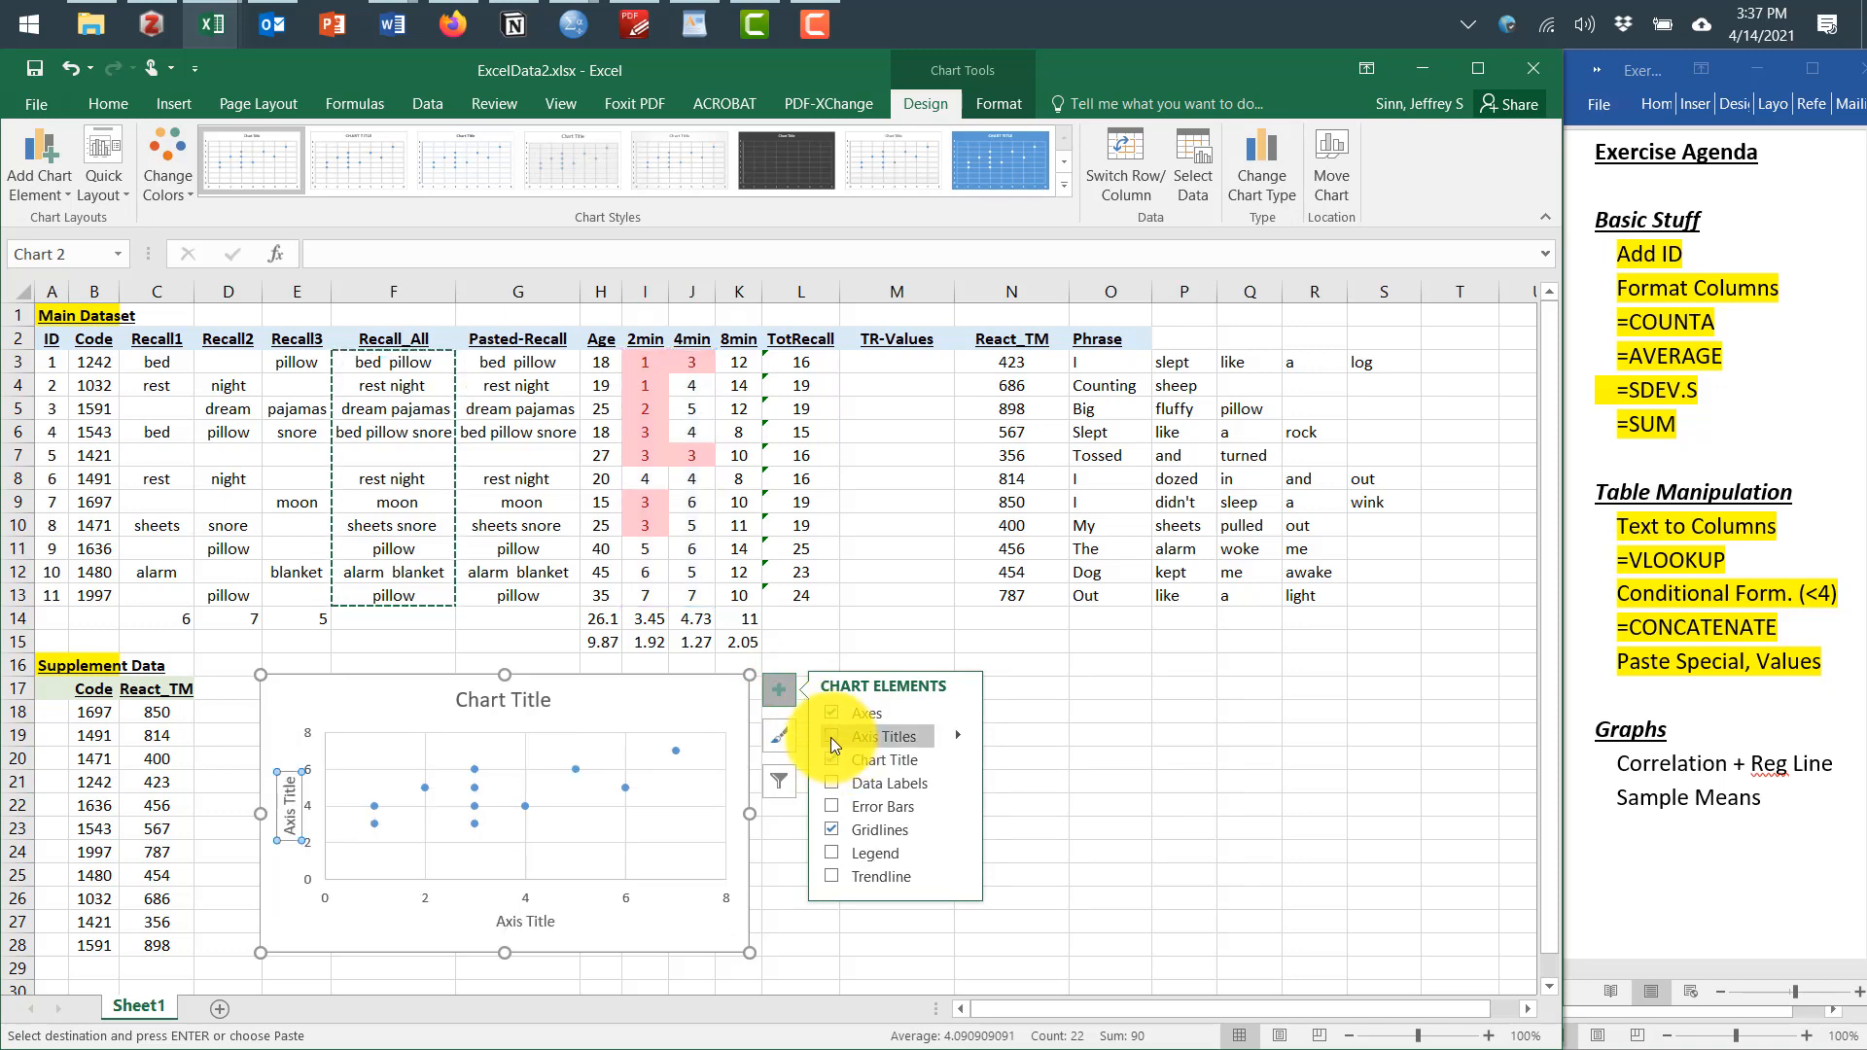
click(547, 922)
click(555, 924)
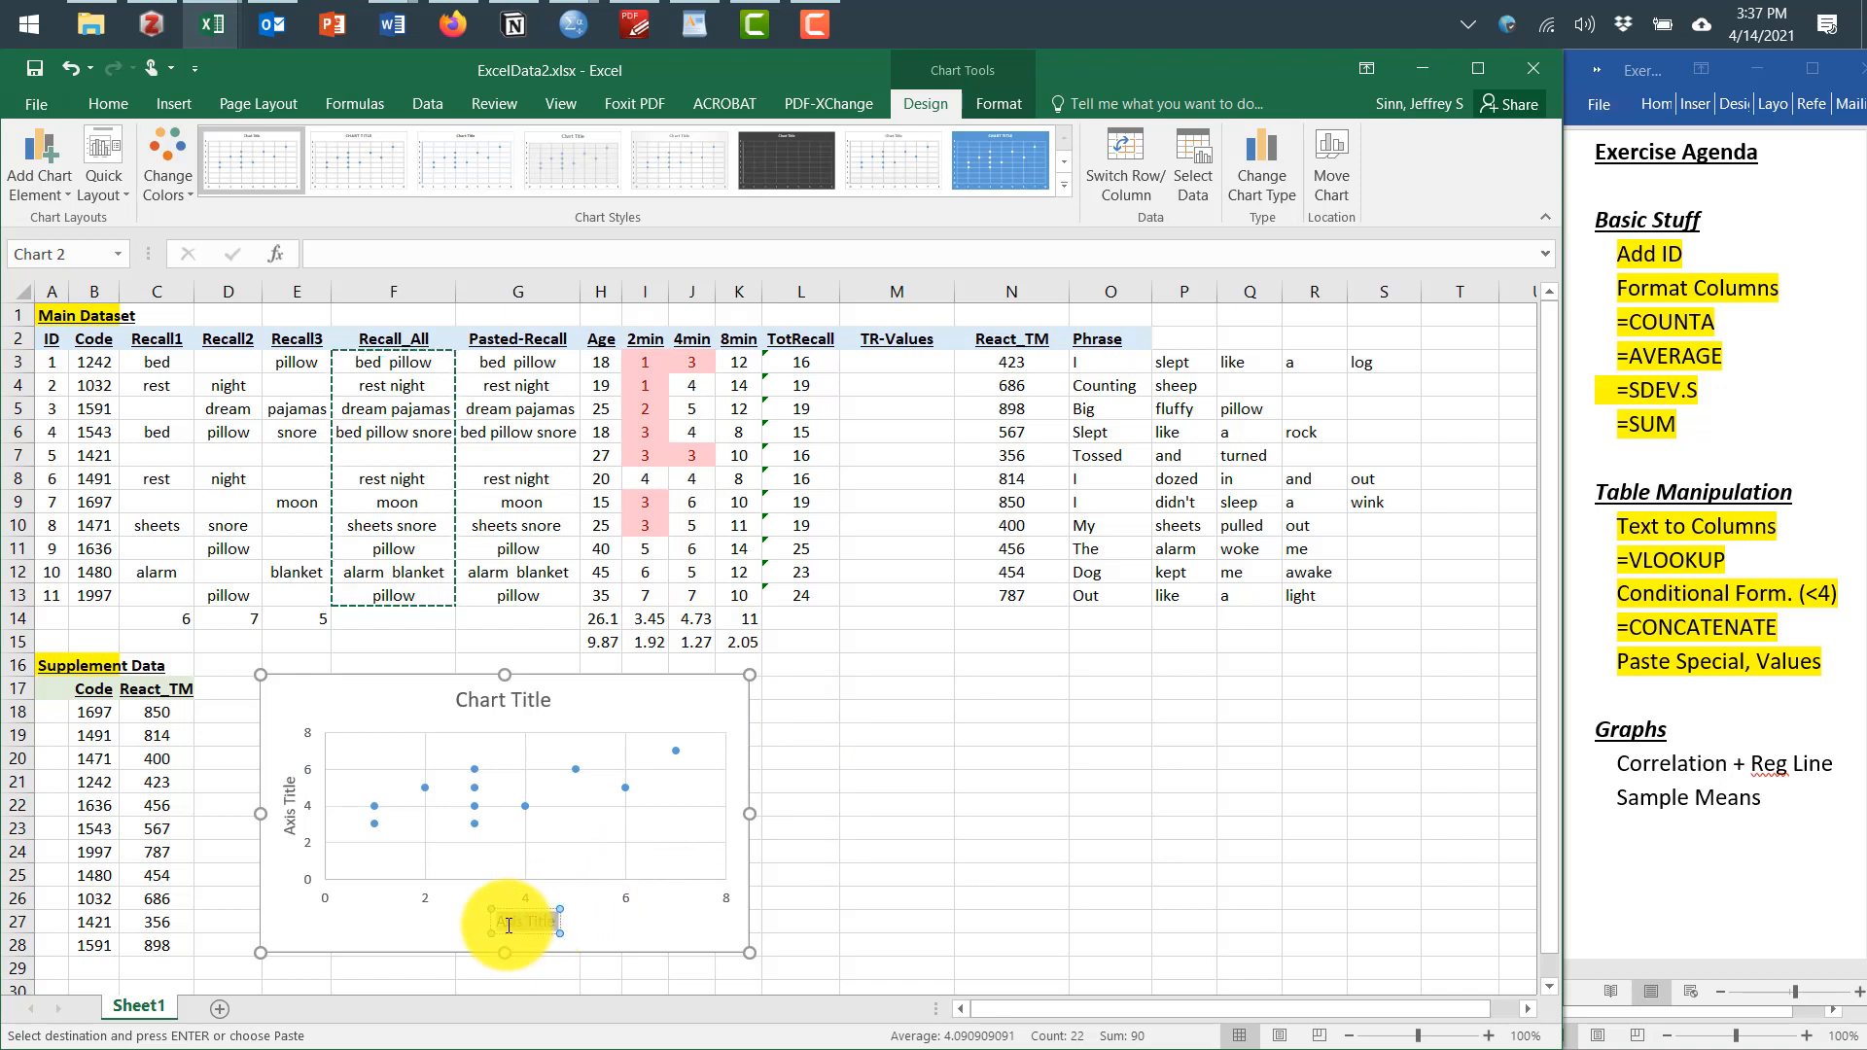
drag(498, 922, 561, 924)
text(2 min)
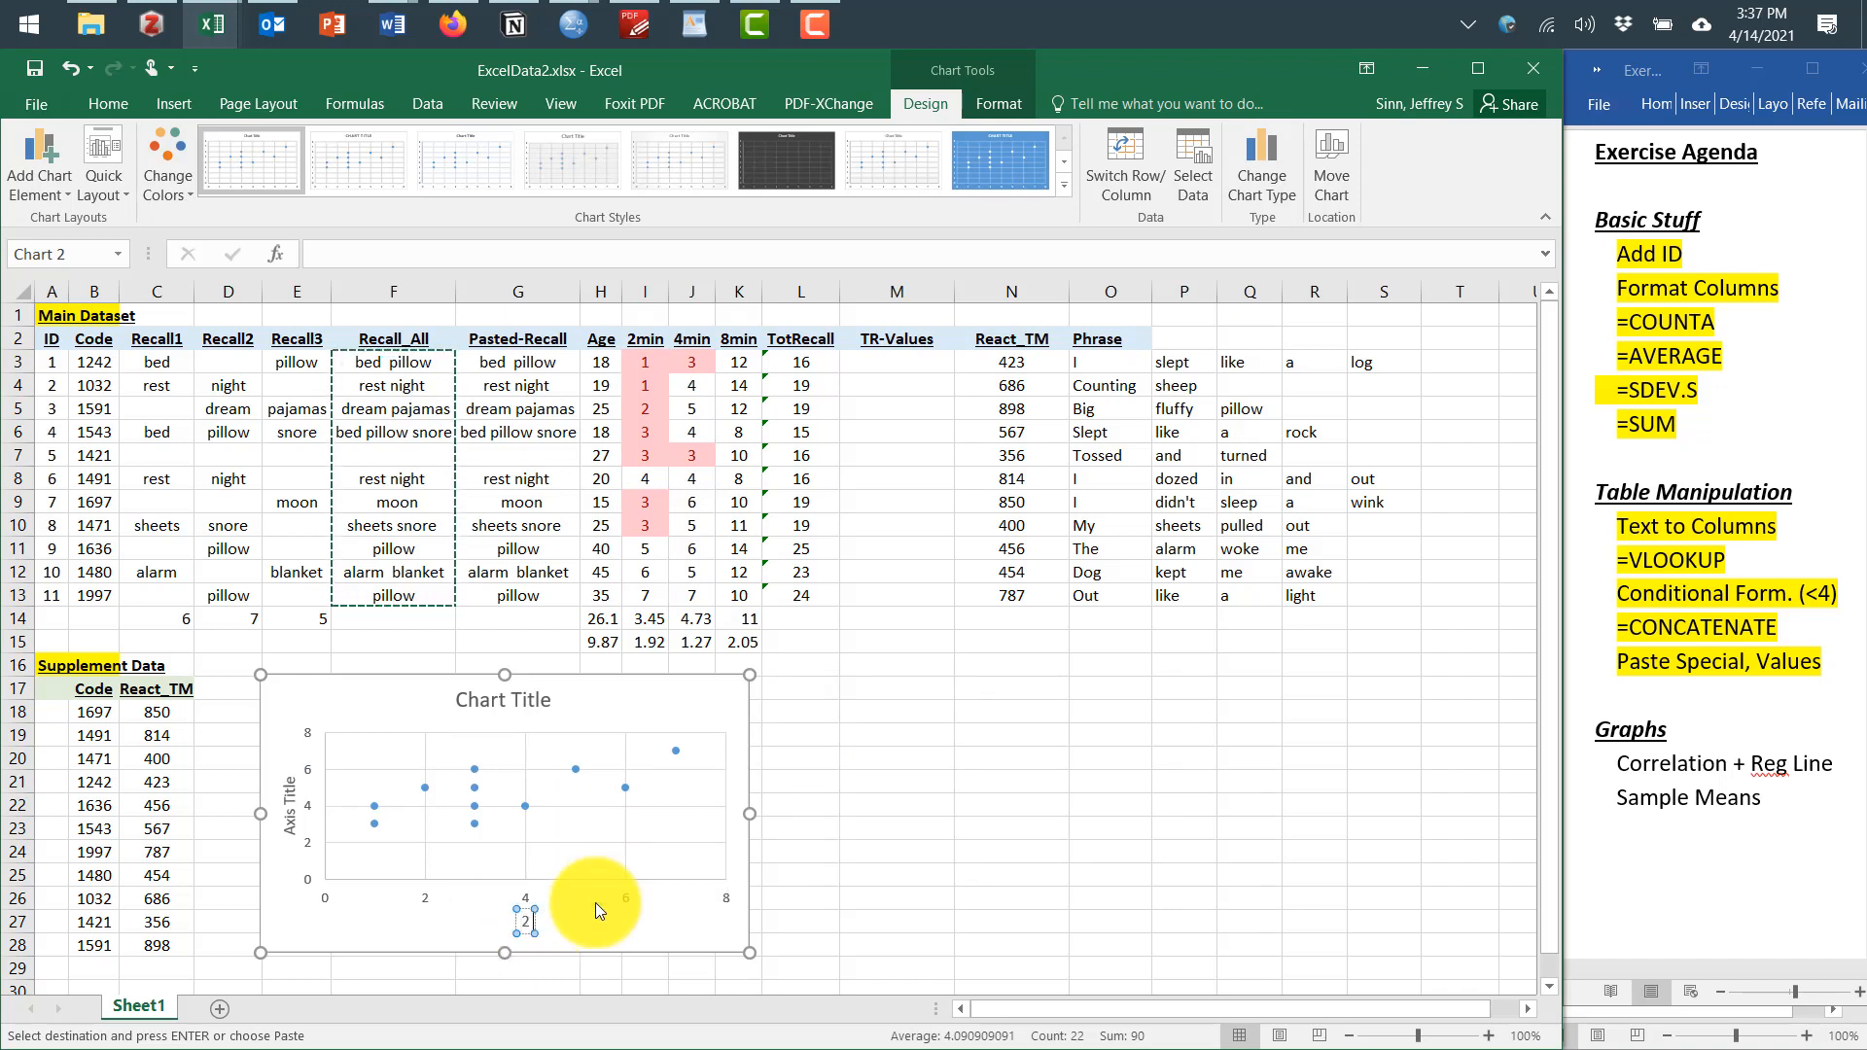
Replace the vertical axis title text with 4 min
click(284, 807)
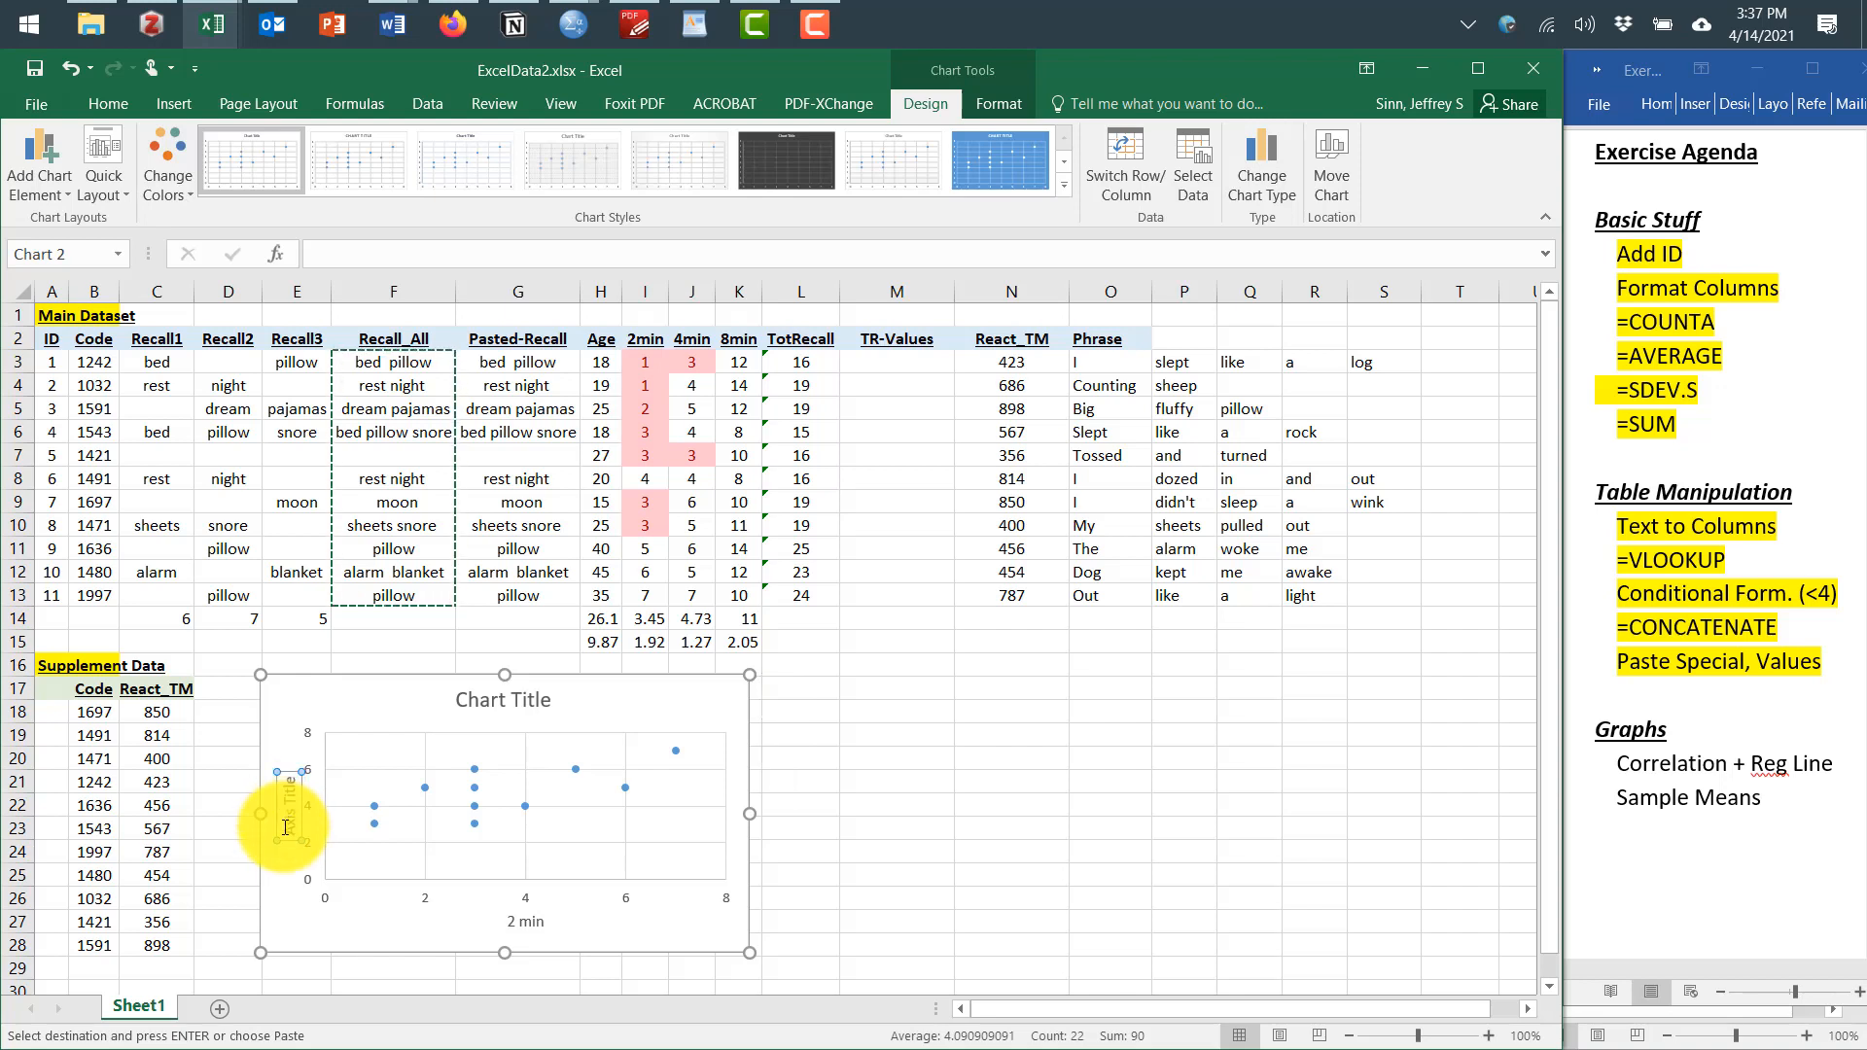
triple_click(290, 798)
key(Delete)
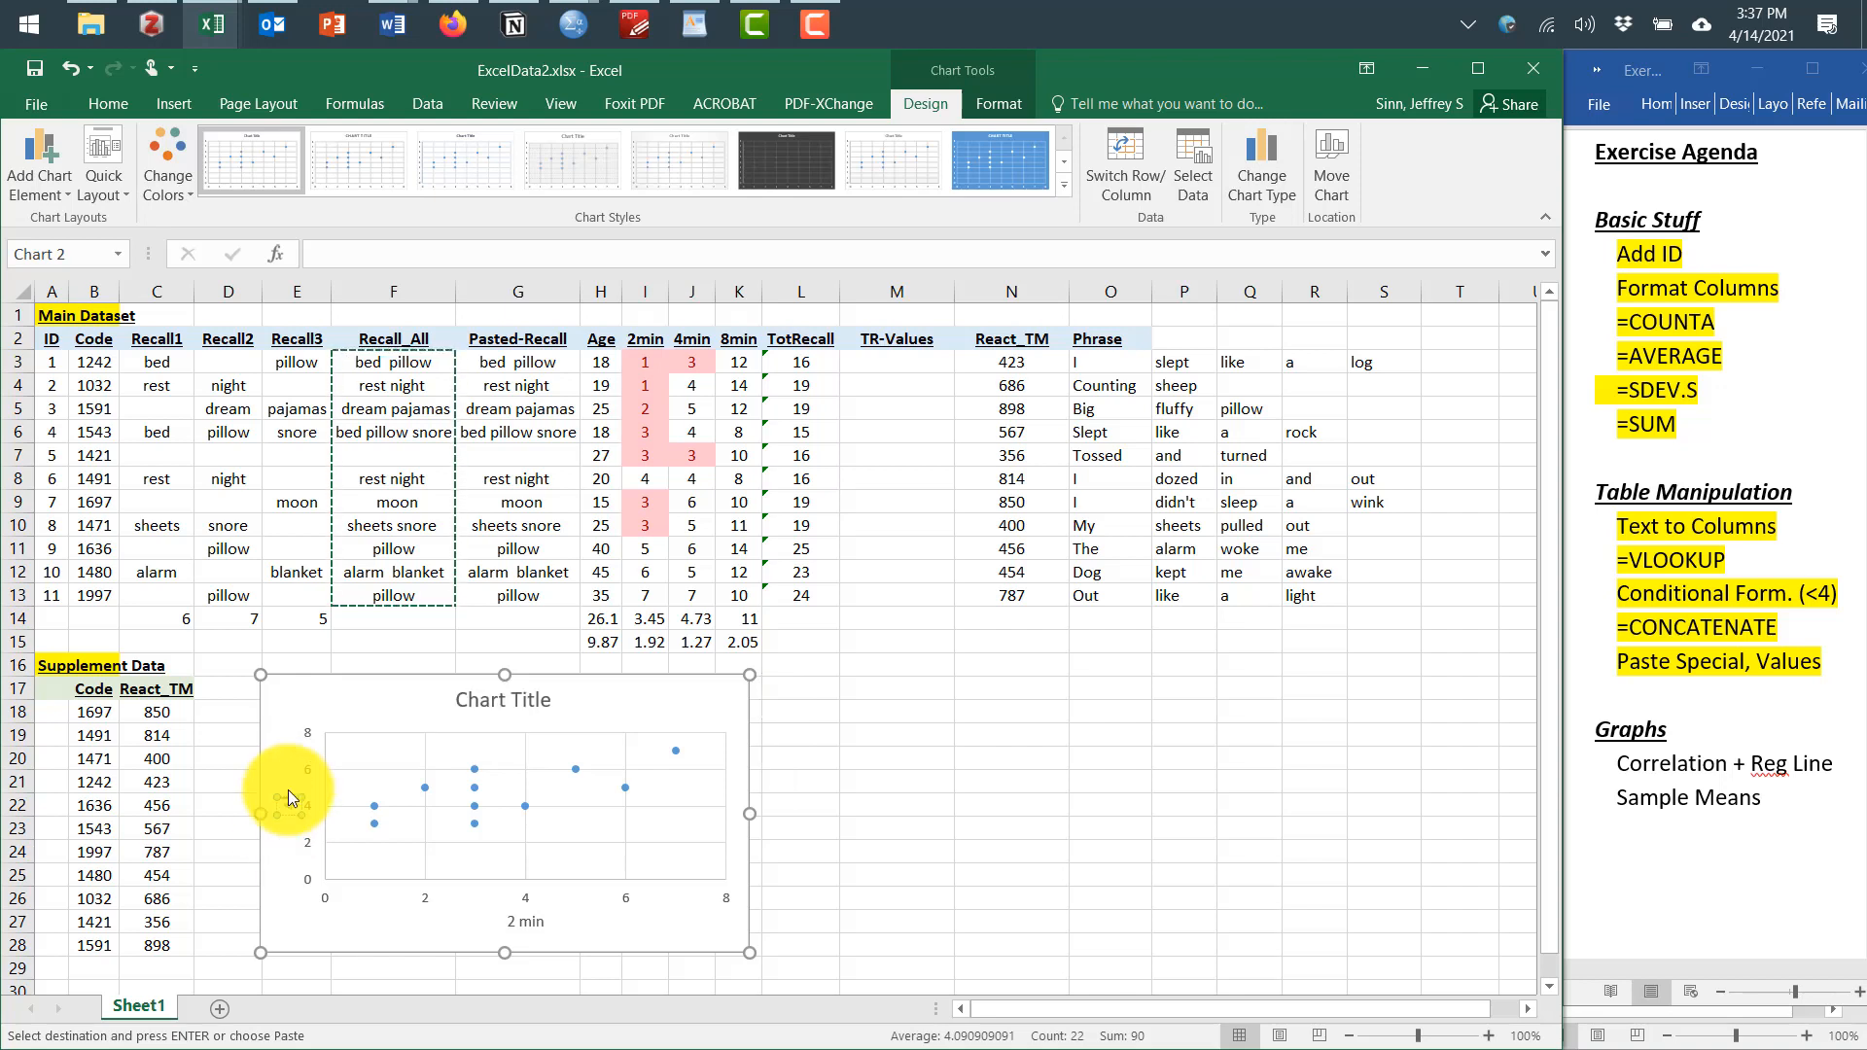
text(4 min)
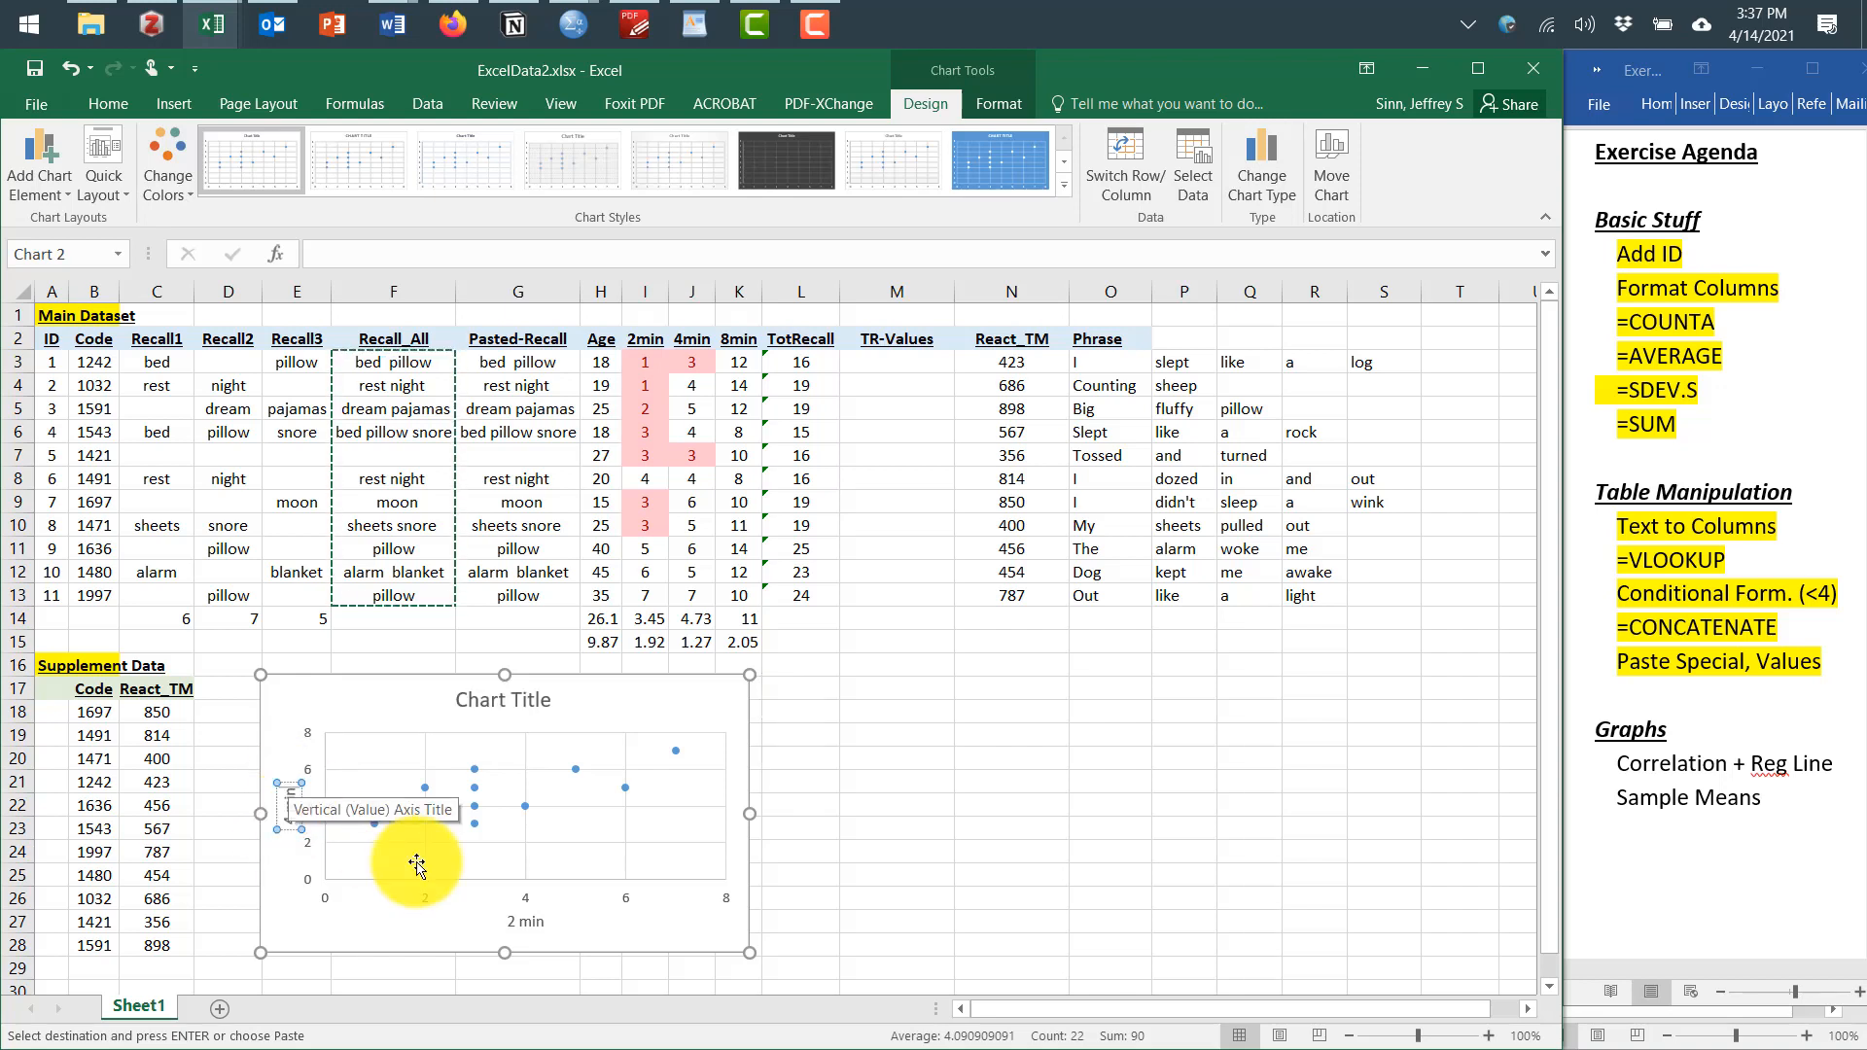
click(544, 844)
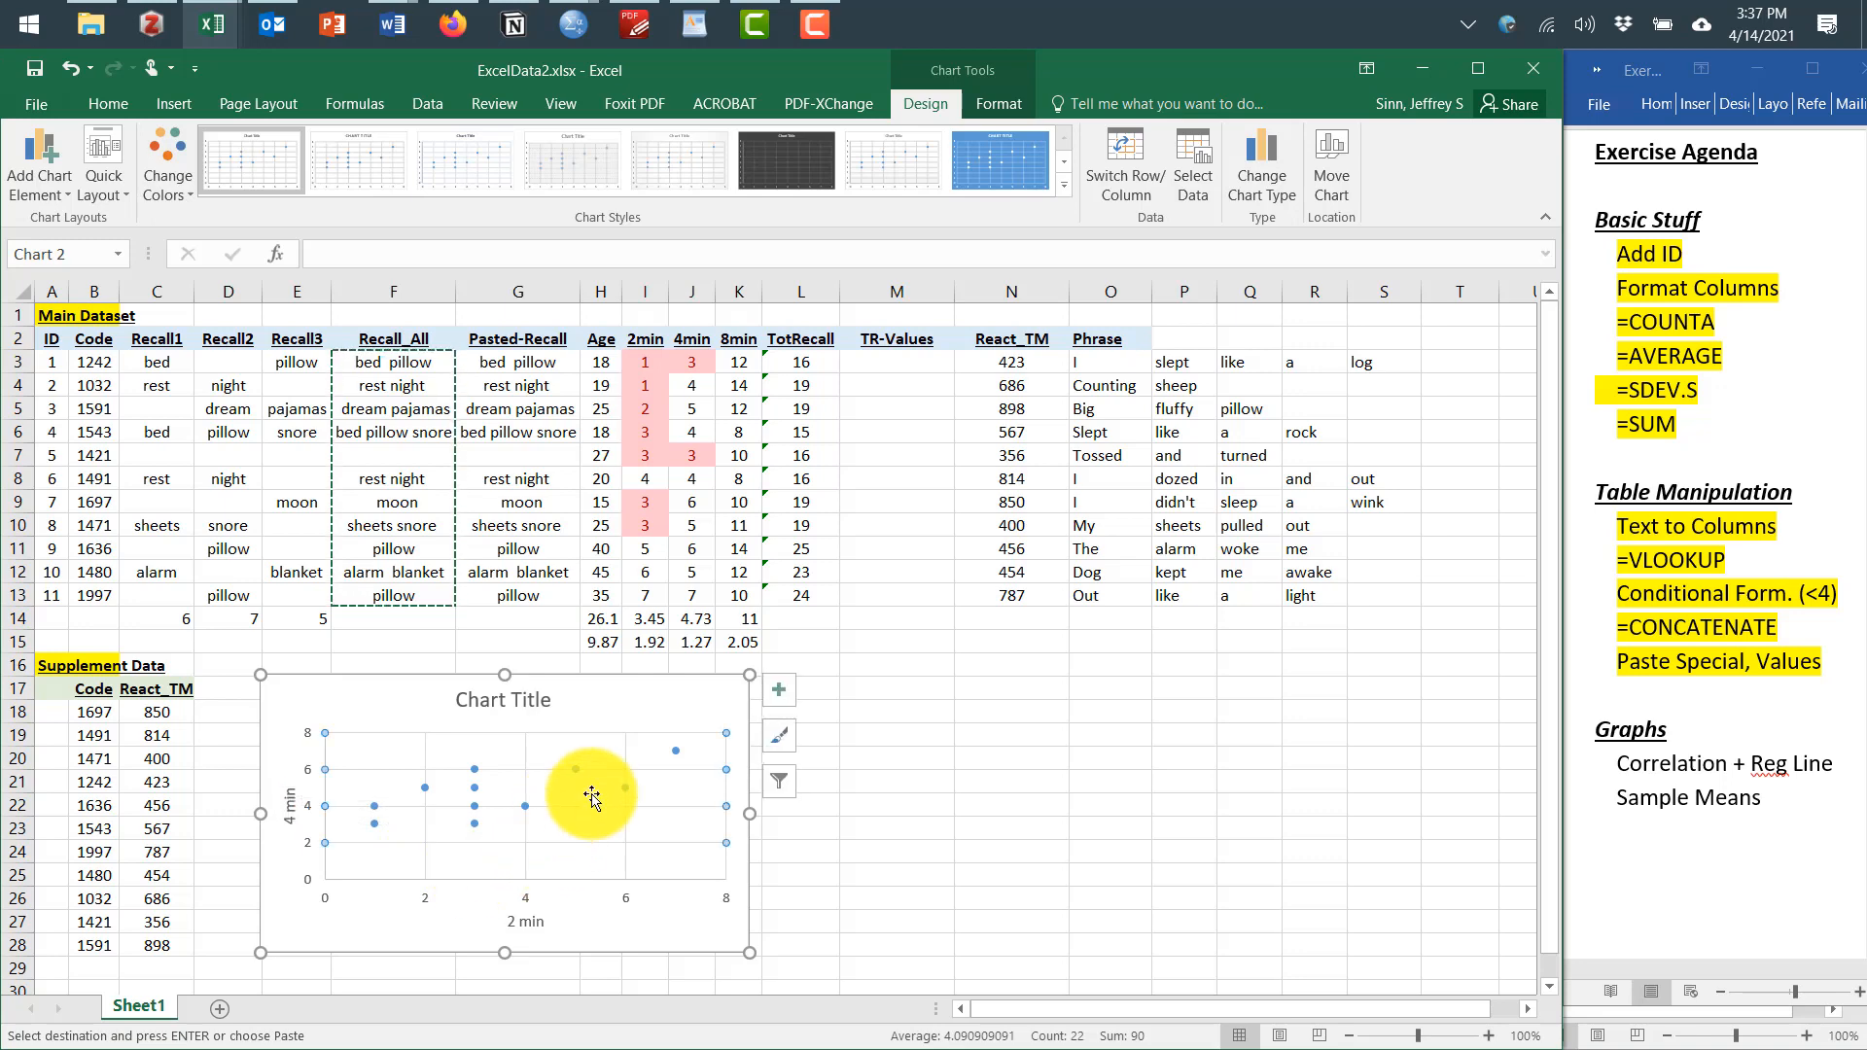
Rename the scatter chart's title to Correlation in Recall for 2 and 4 min
click(513, 702)
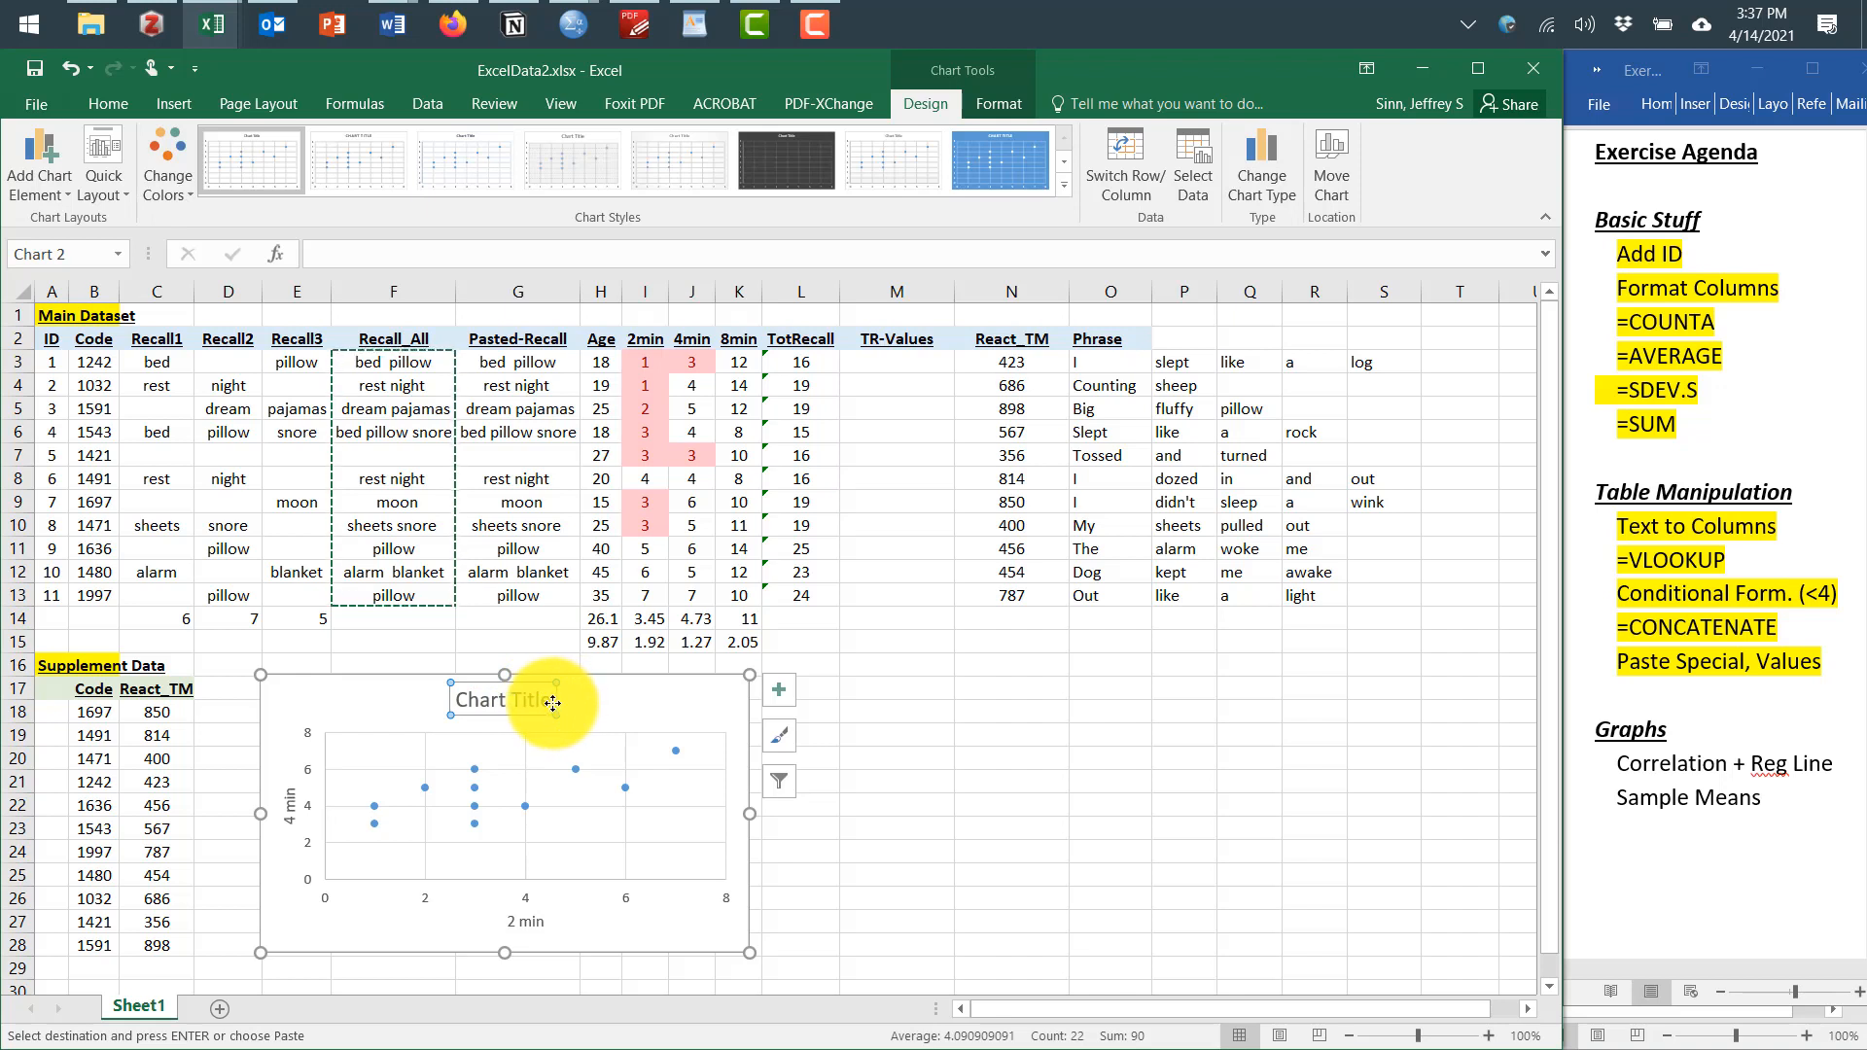
drag(548, 702, 459, 704)
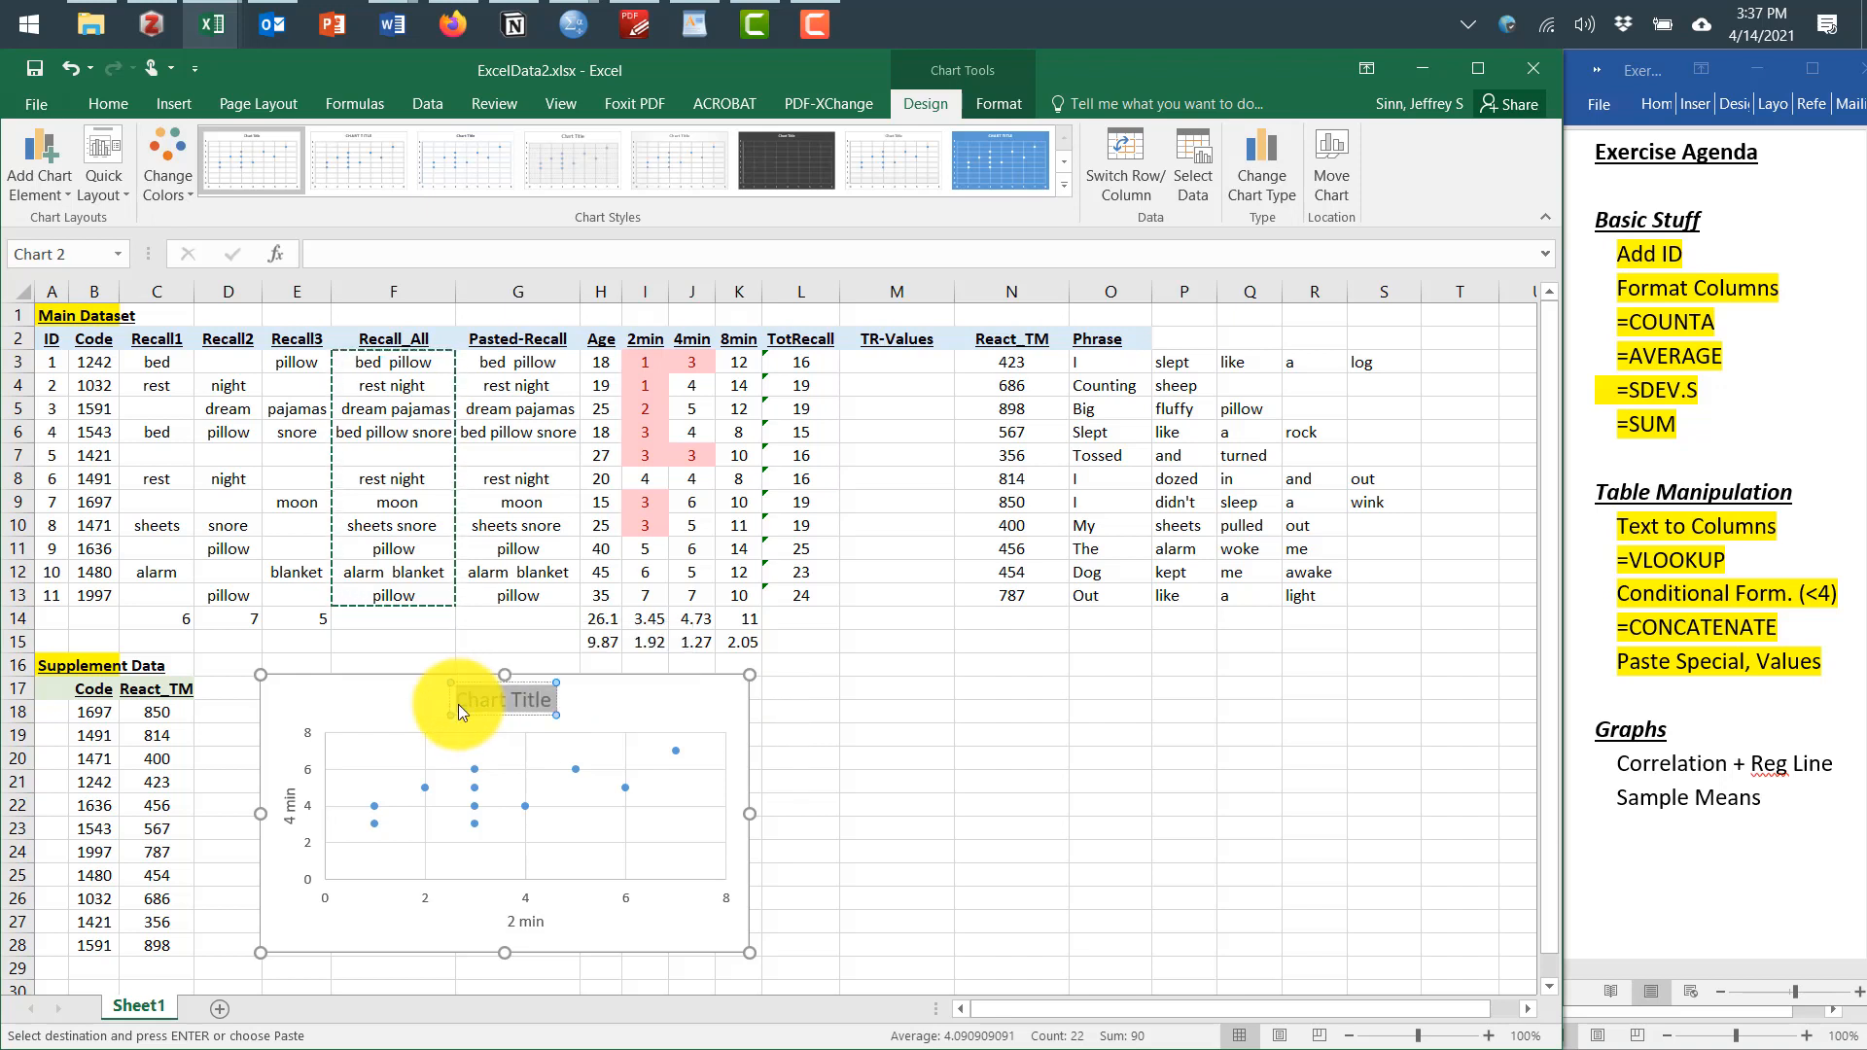
text(Correlation i)
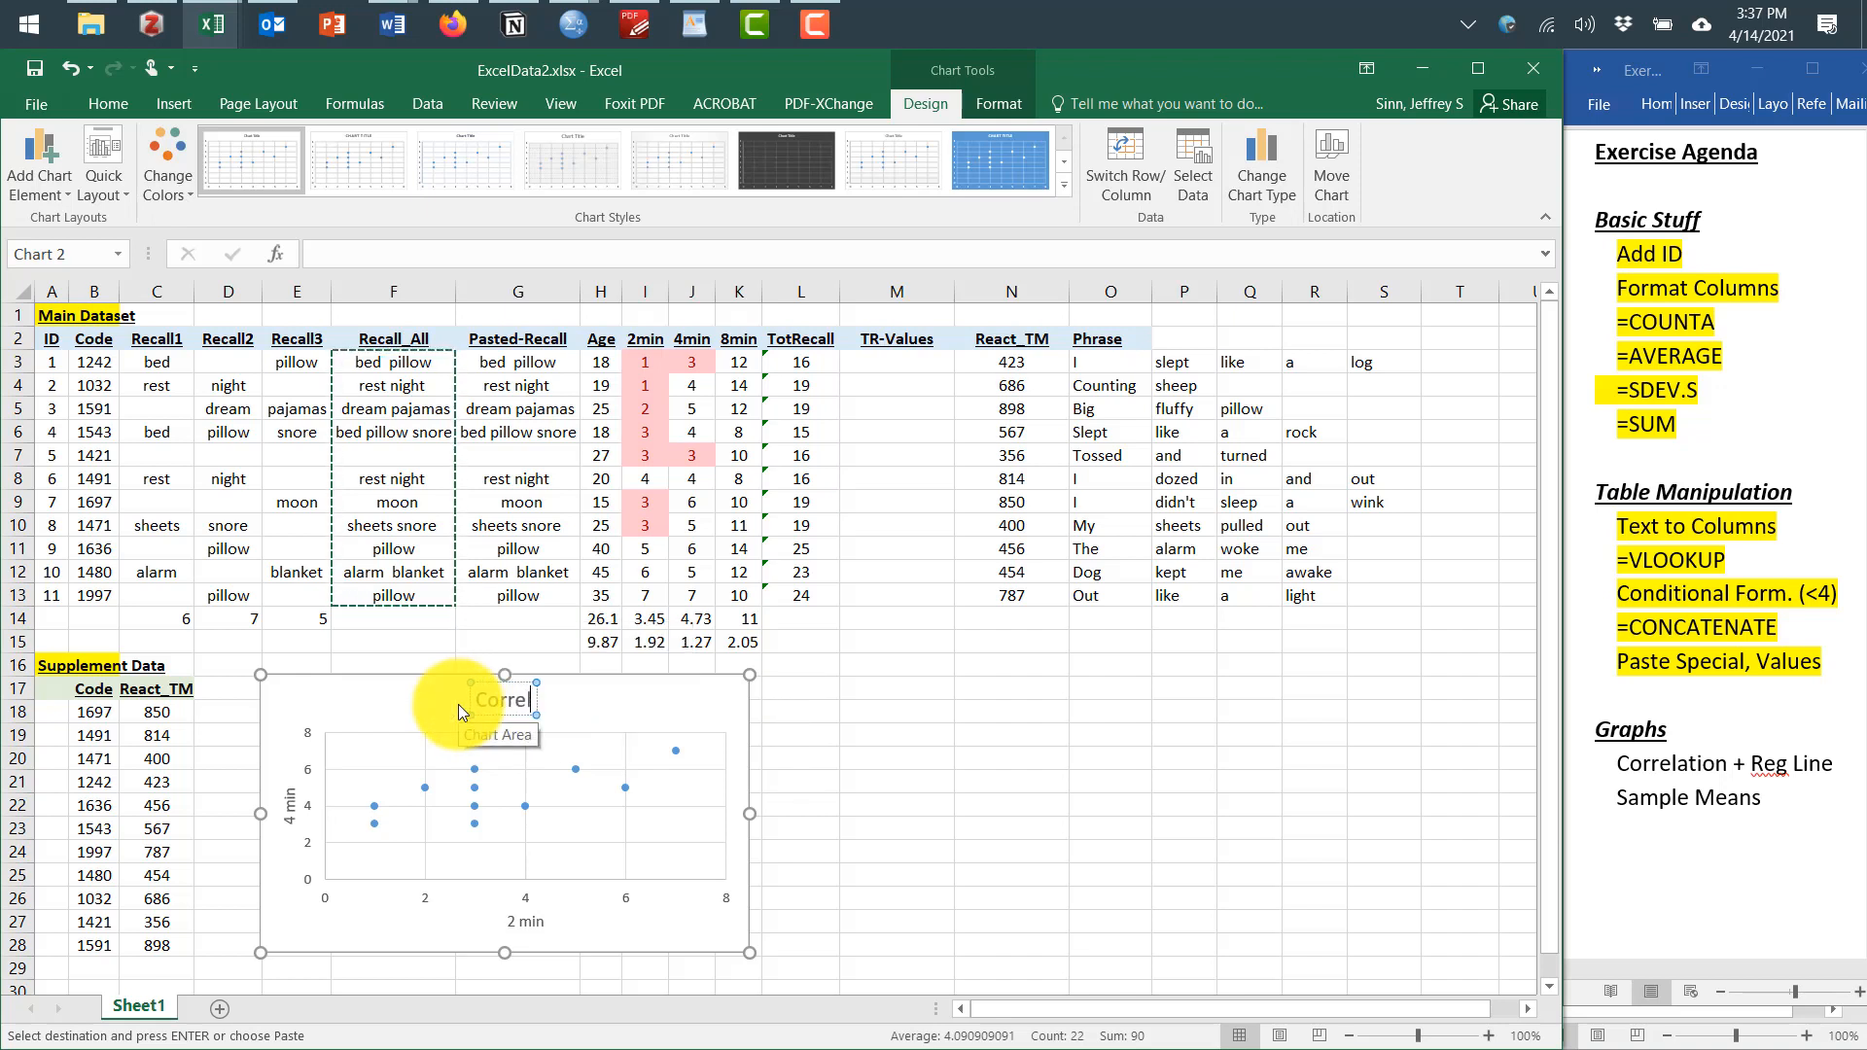
text(n)
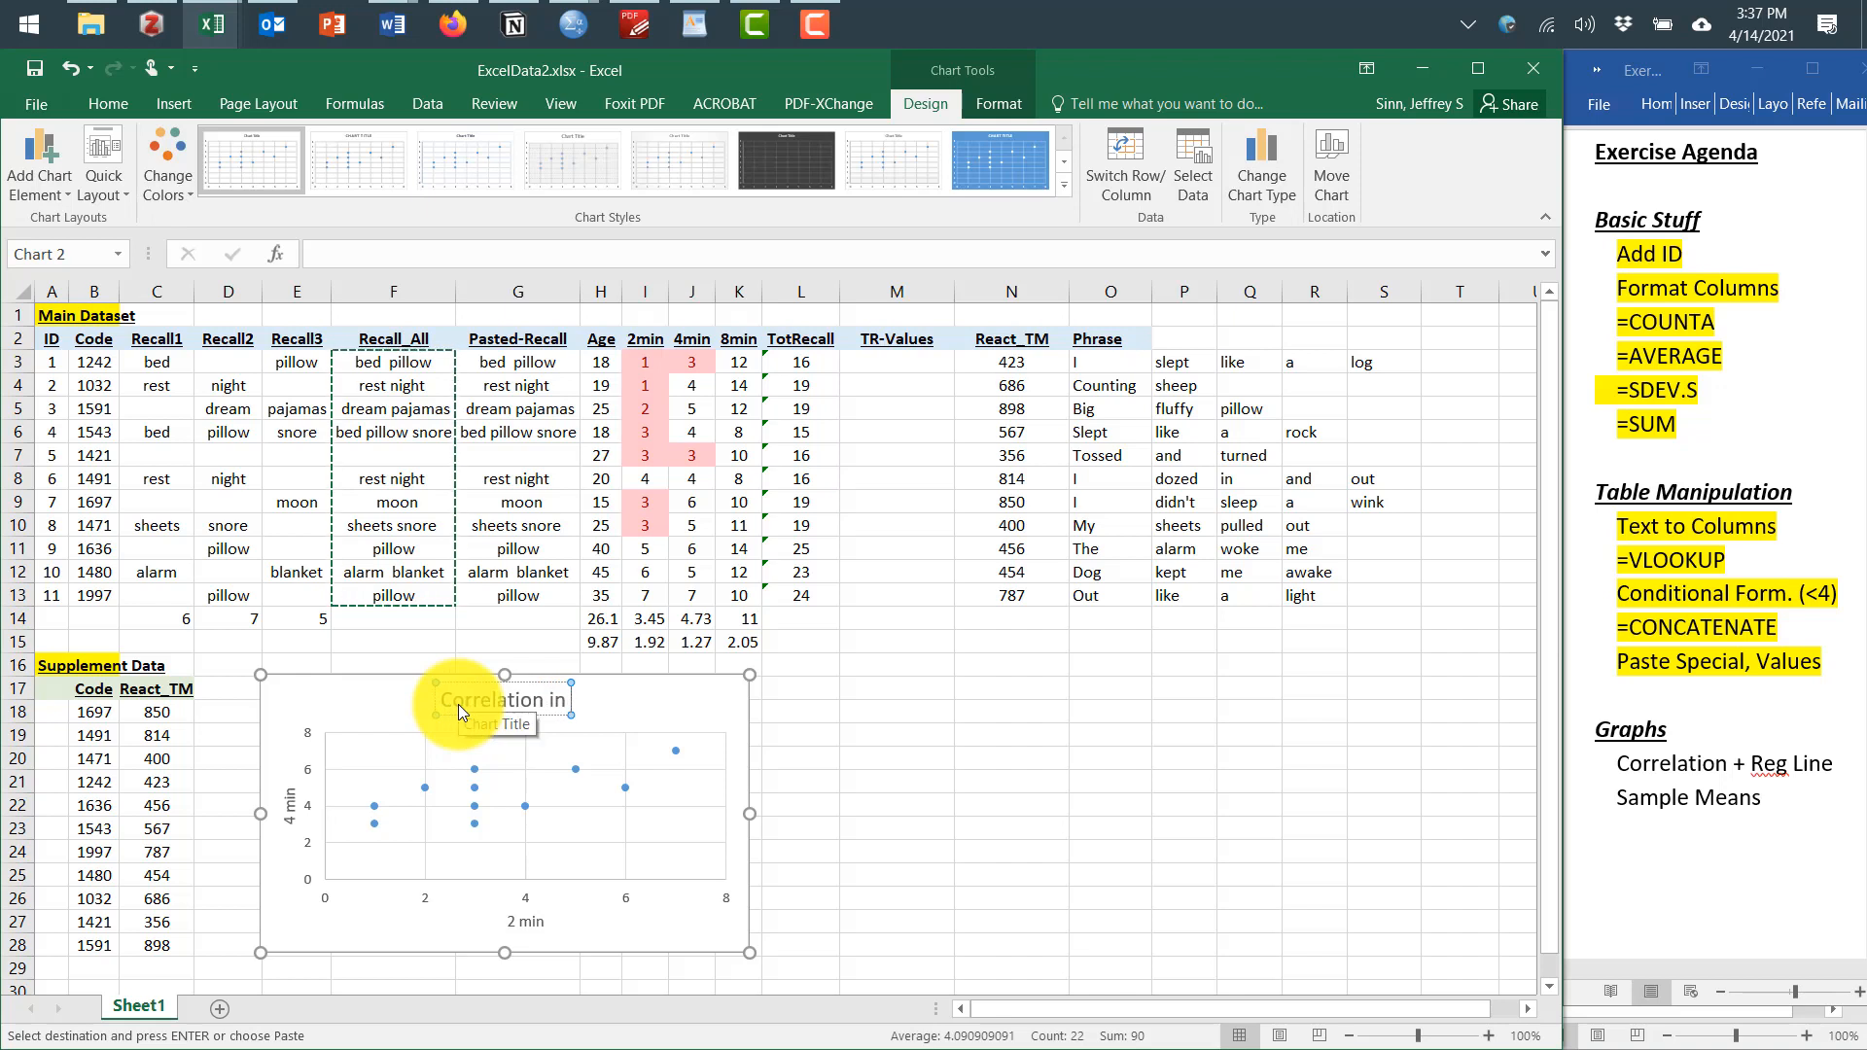
text( Words)
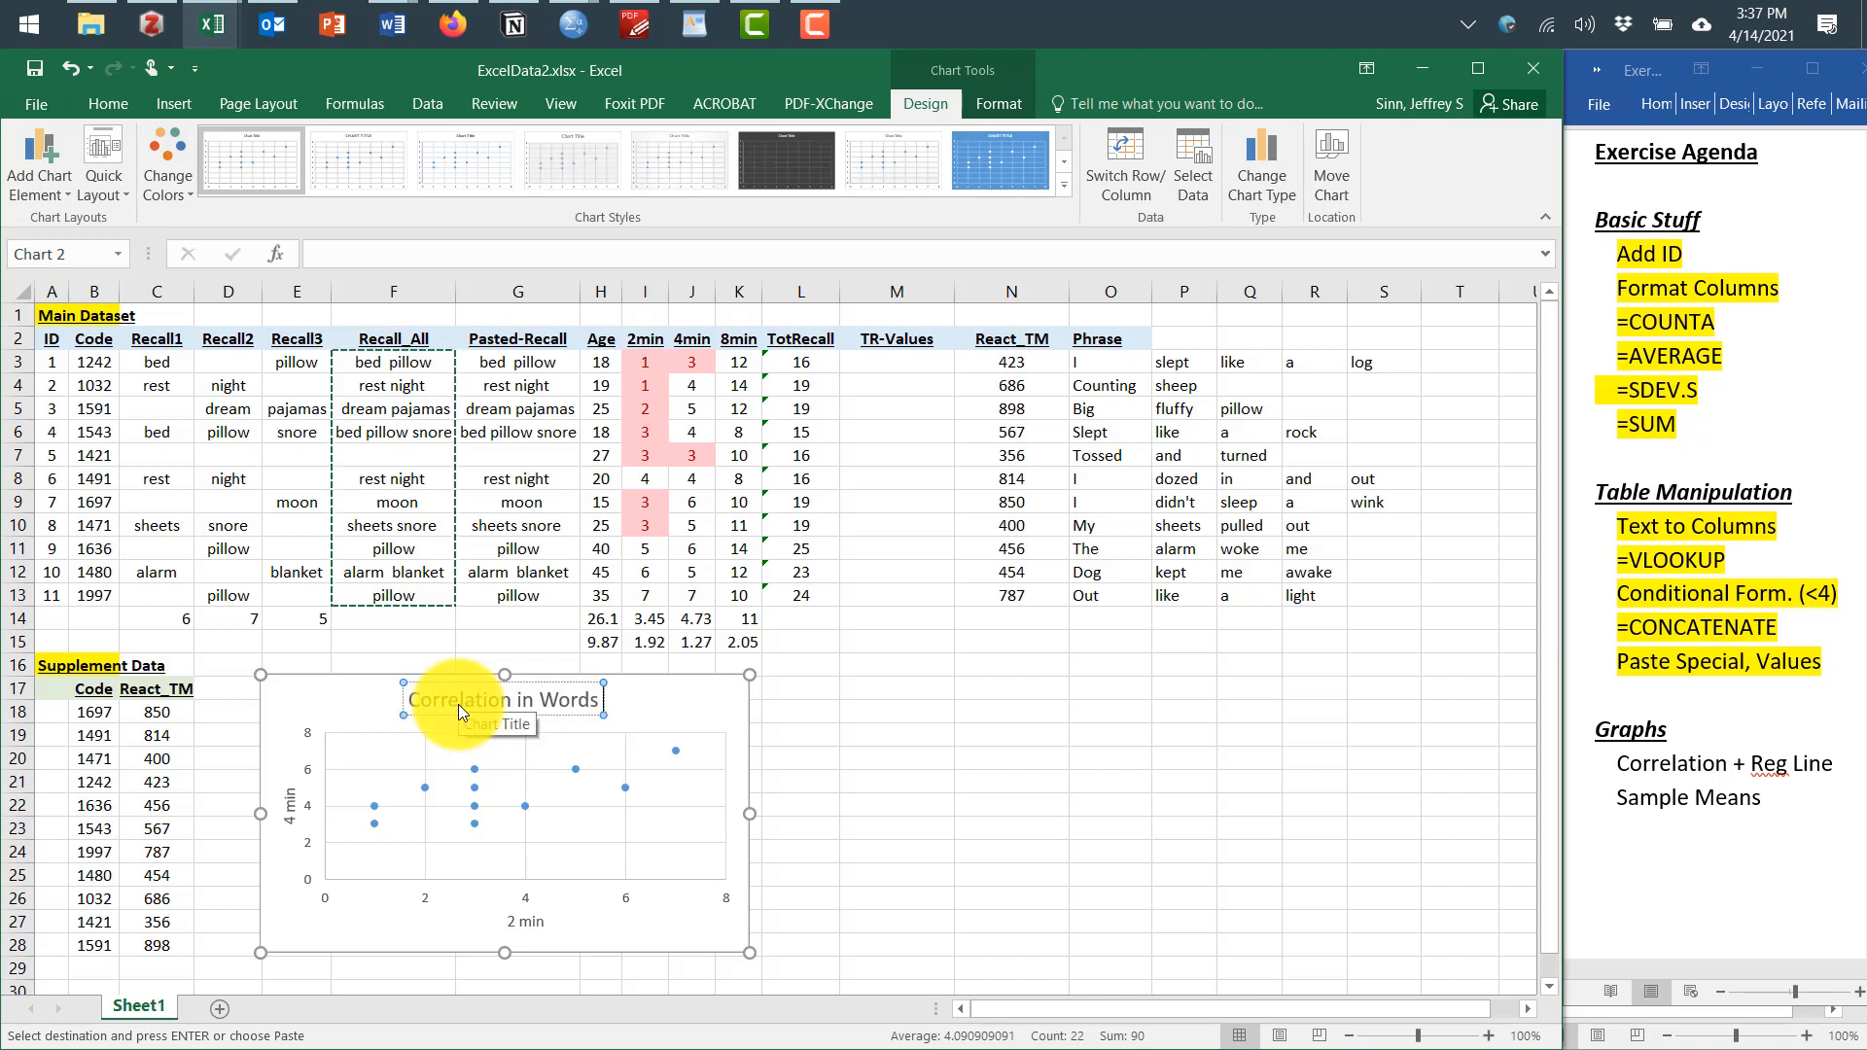
key(BackSpace)
key(BackSpace)
key(BackSpace)
key(BackSpace)
key(BackSpace)
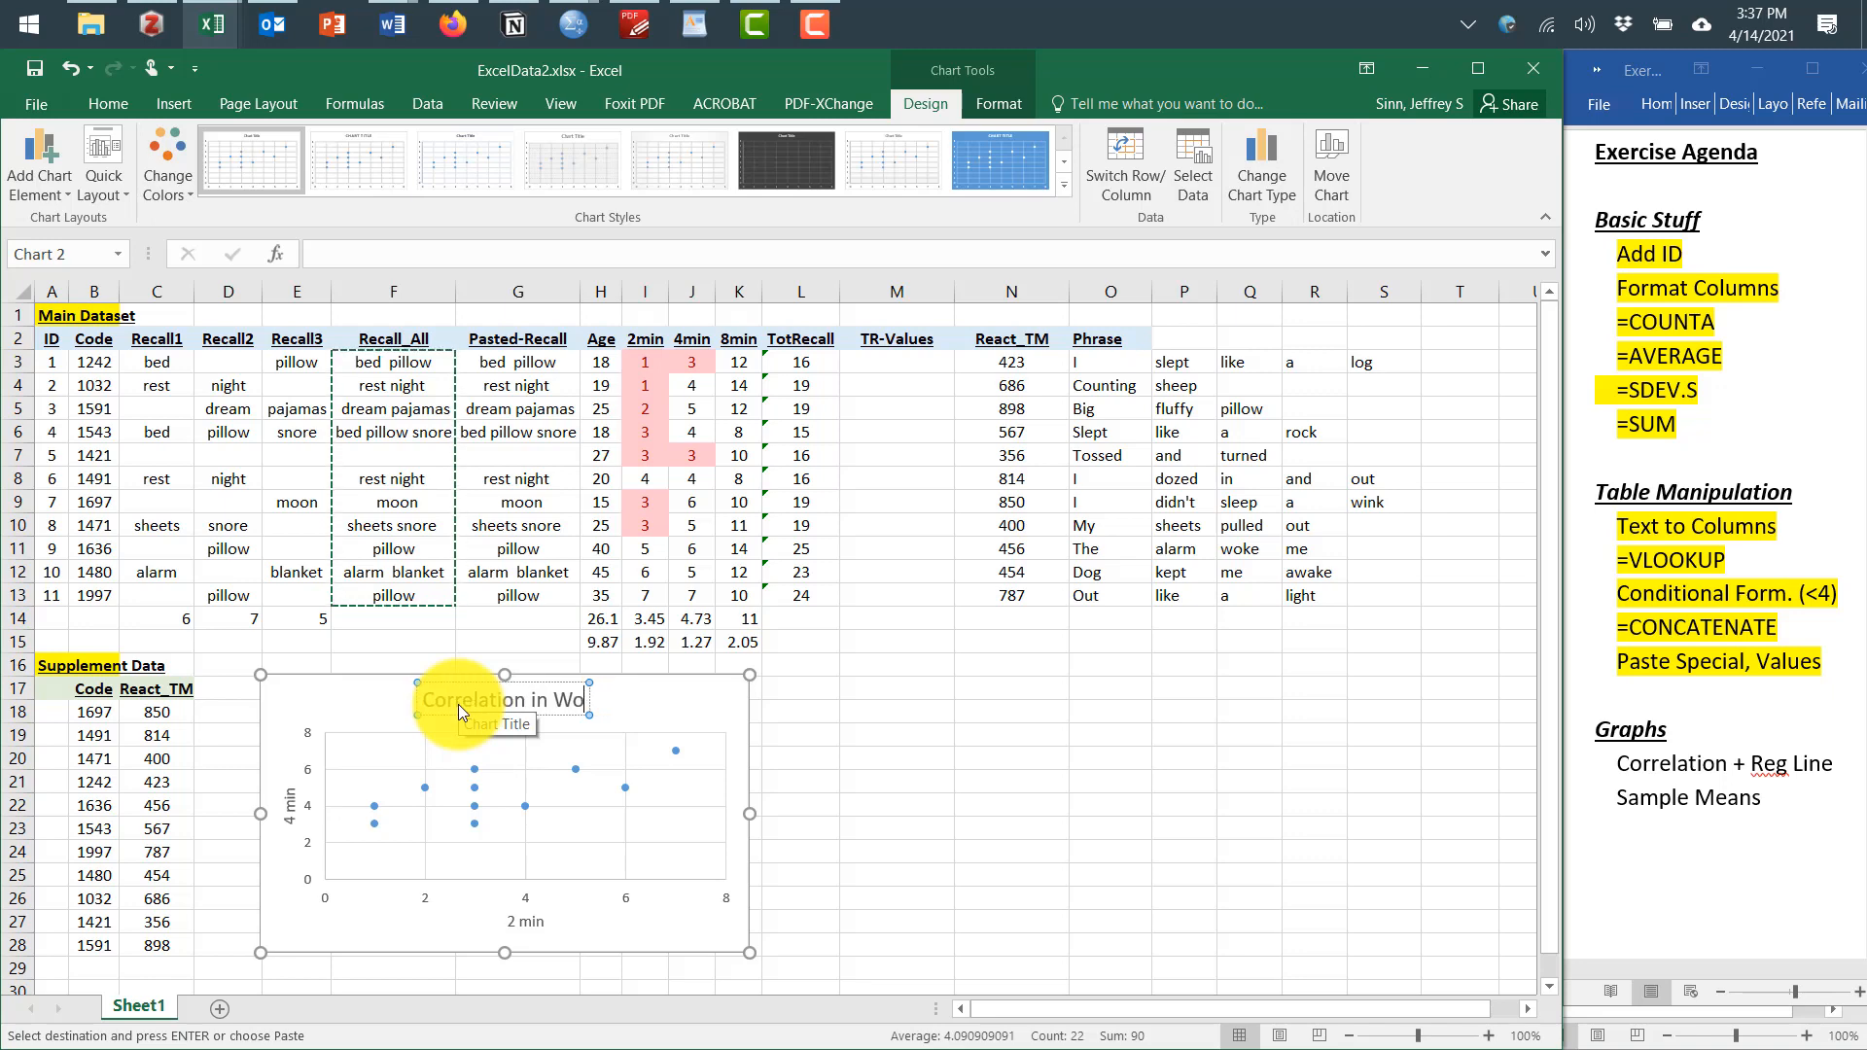
text(Recall)
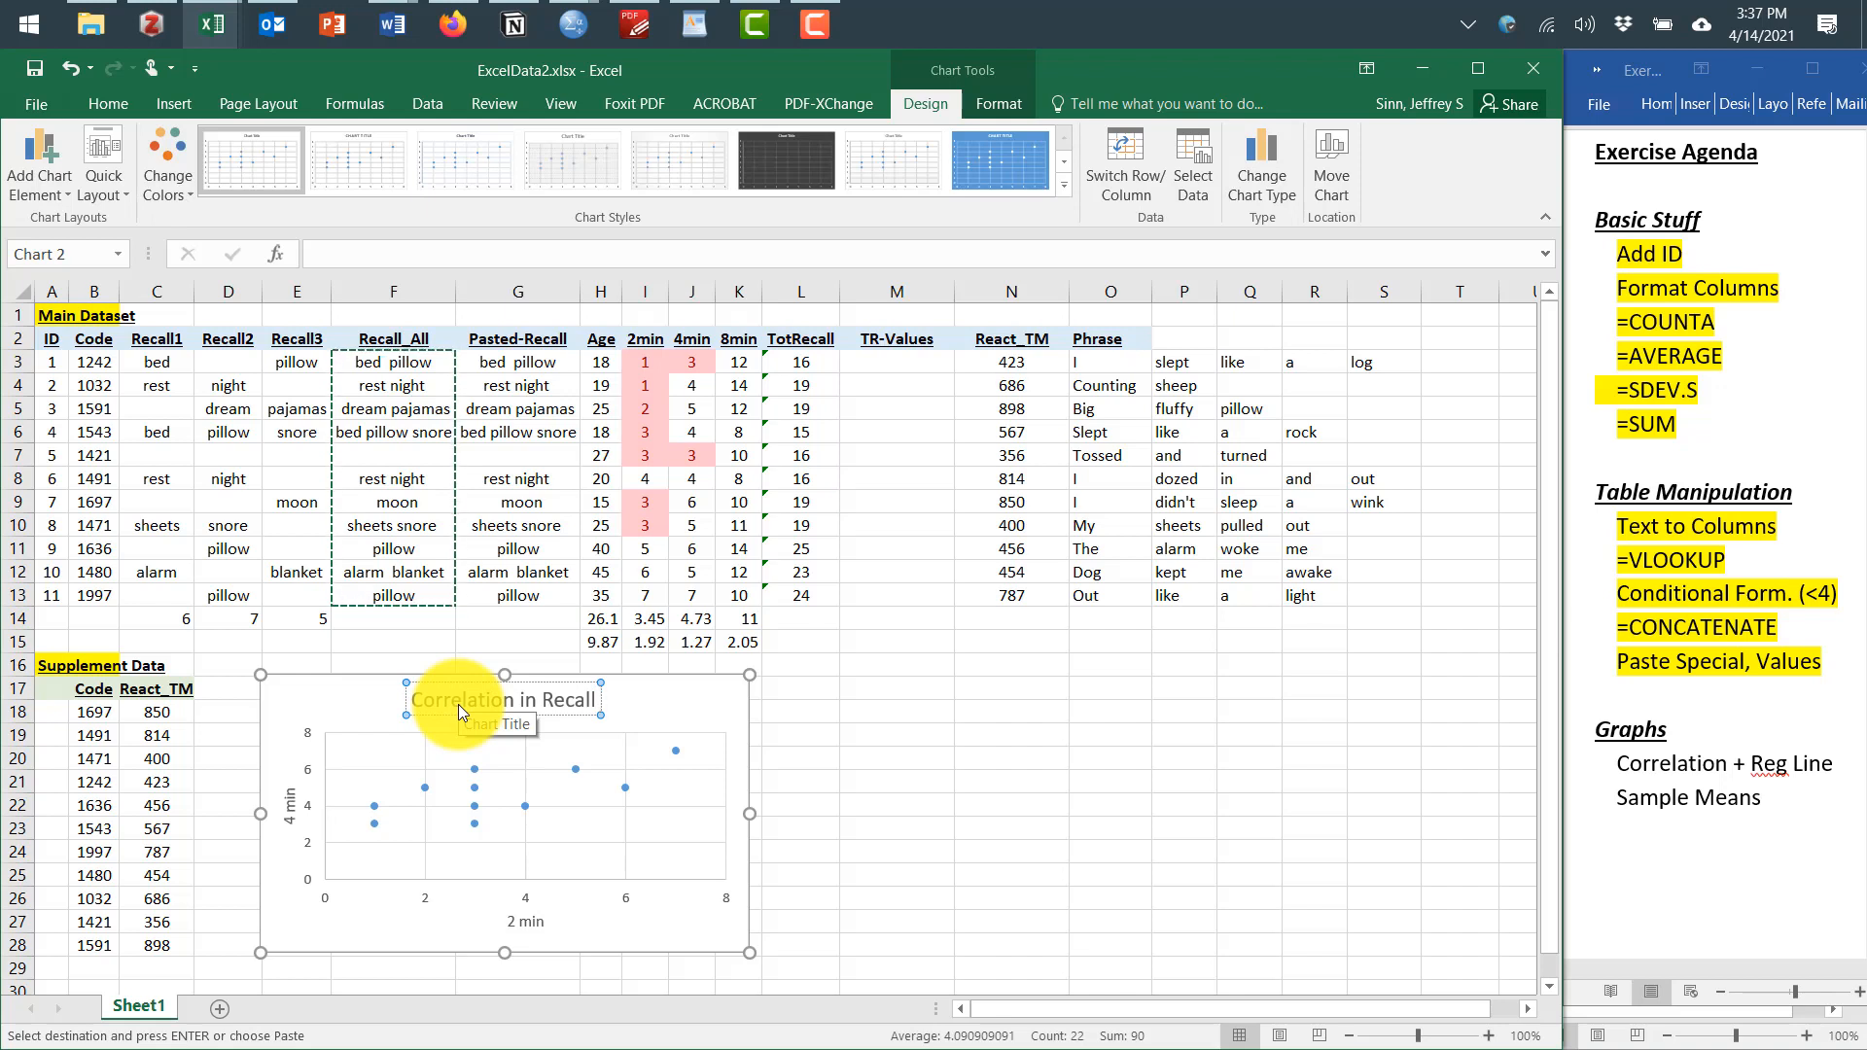
text( for 2)
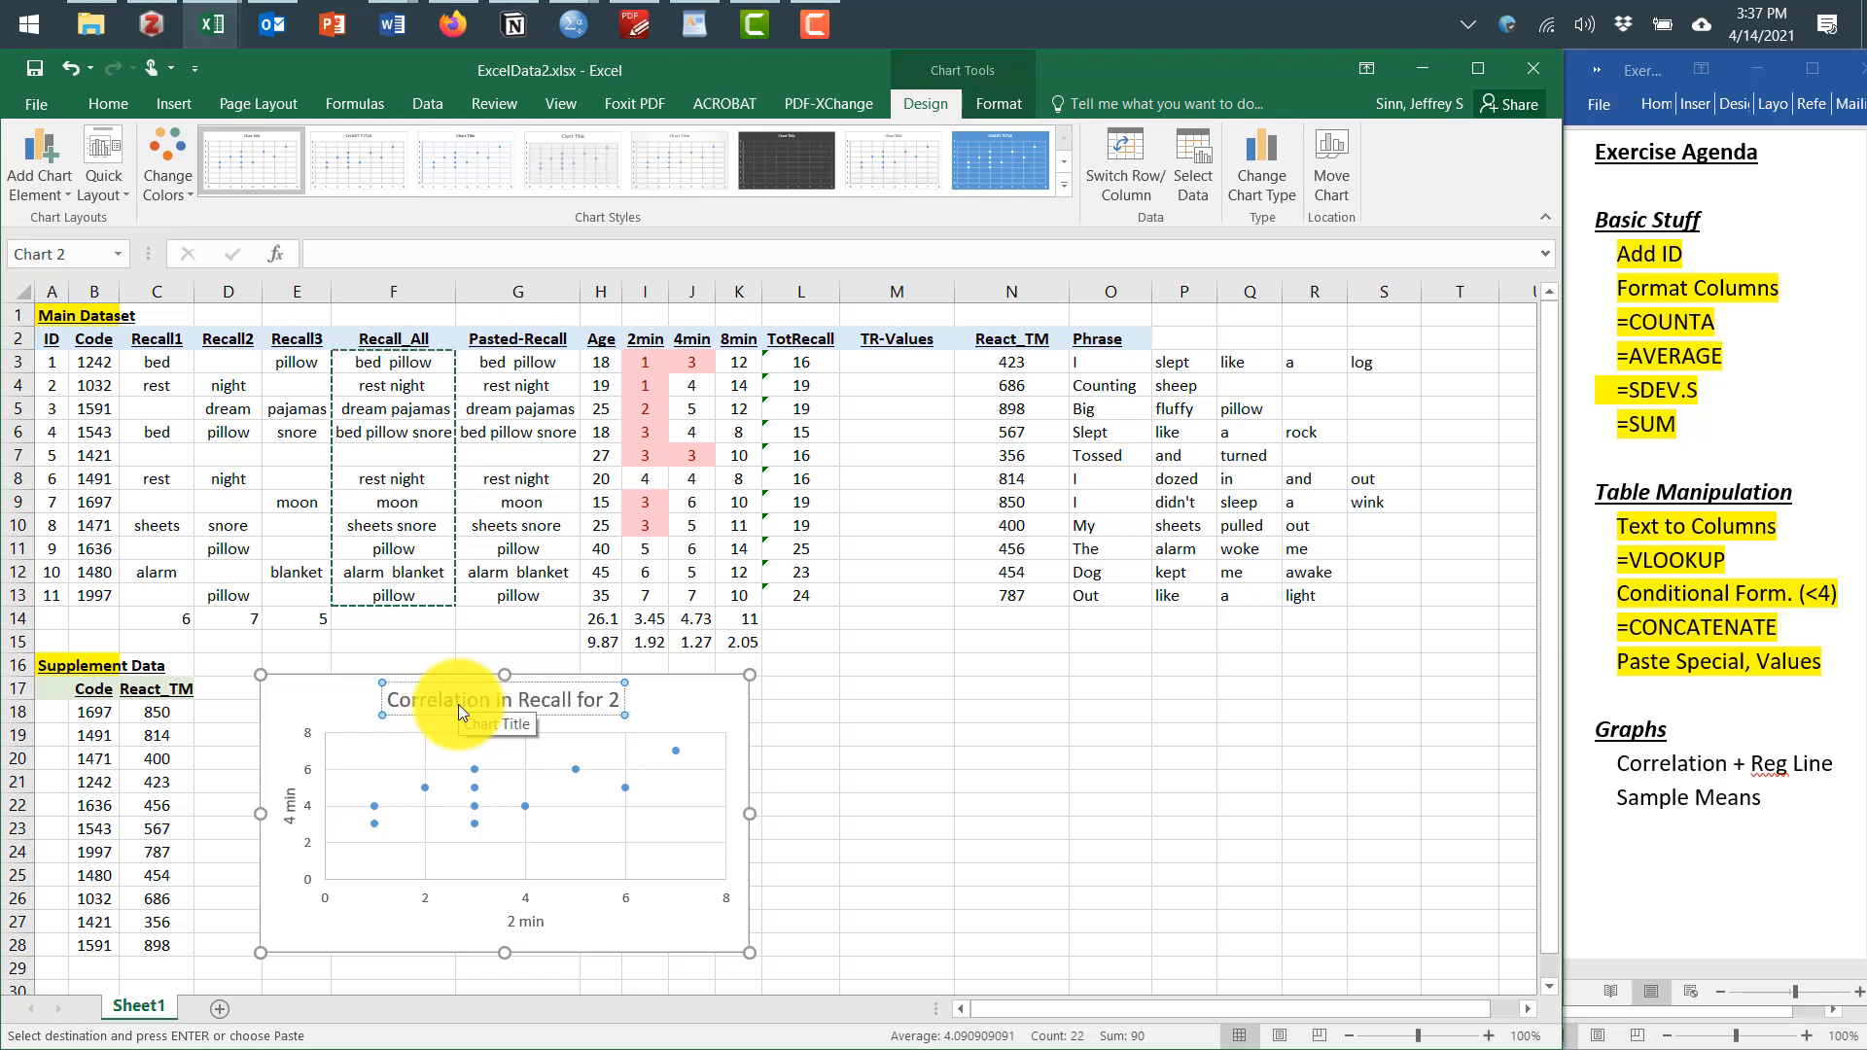
text( and 4 min)
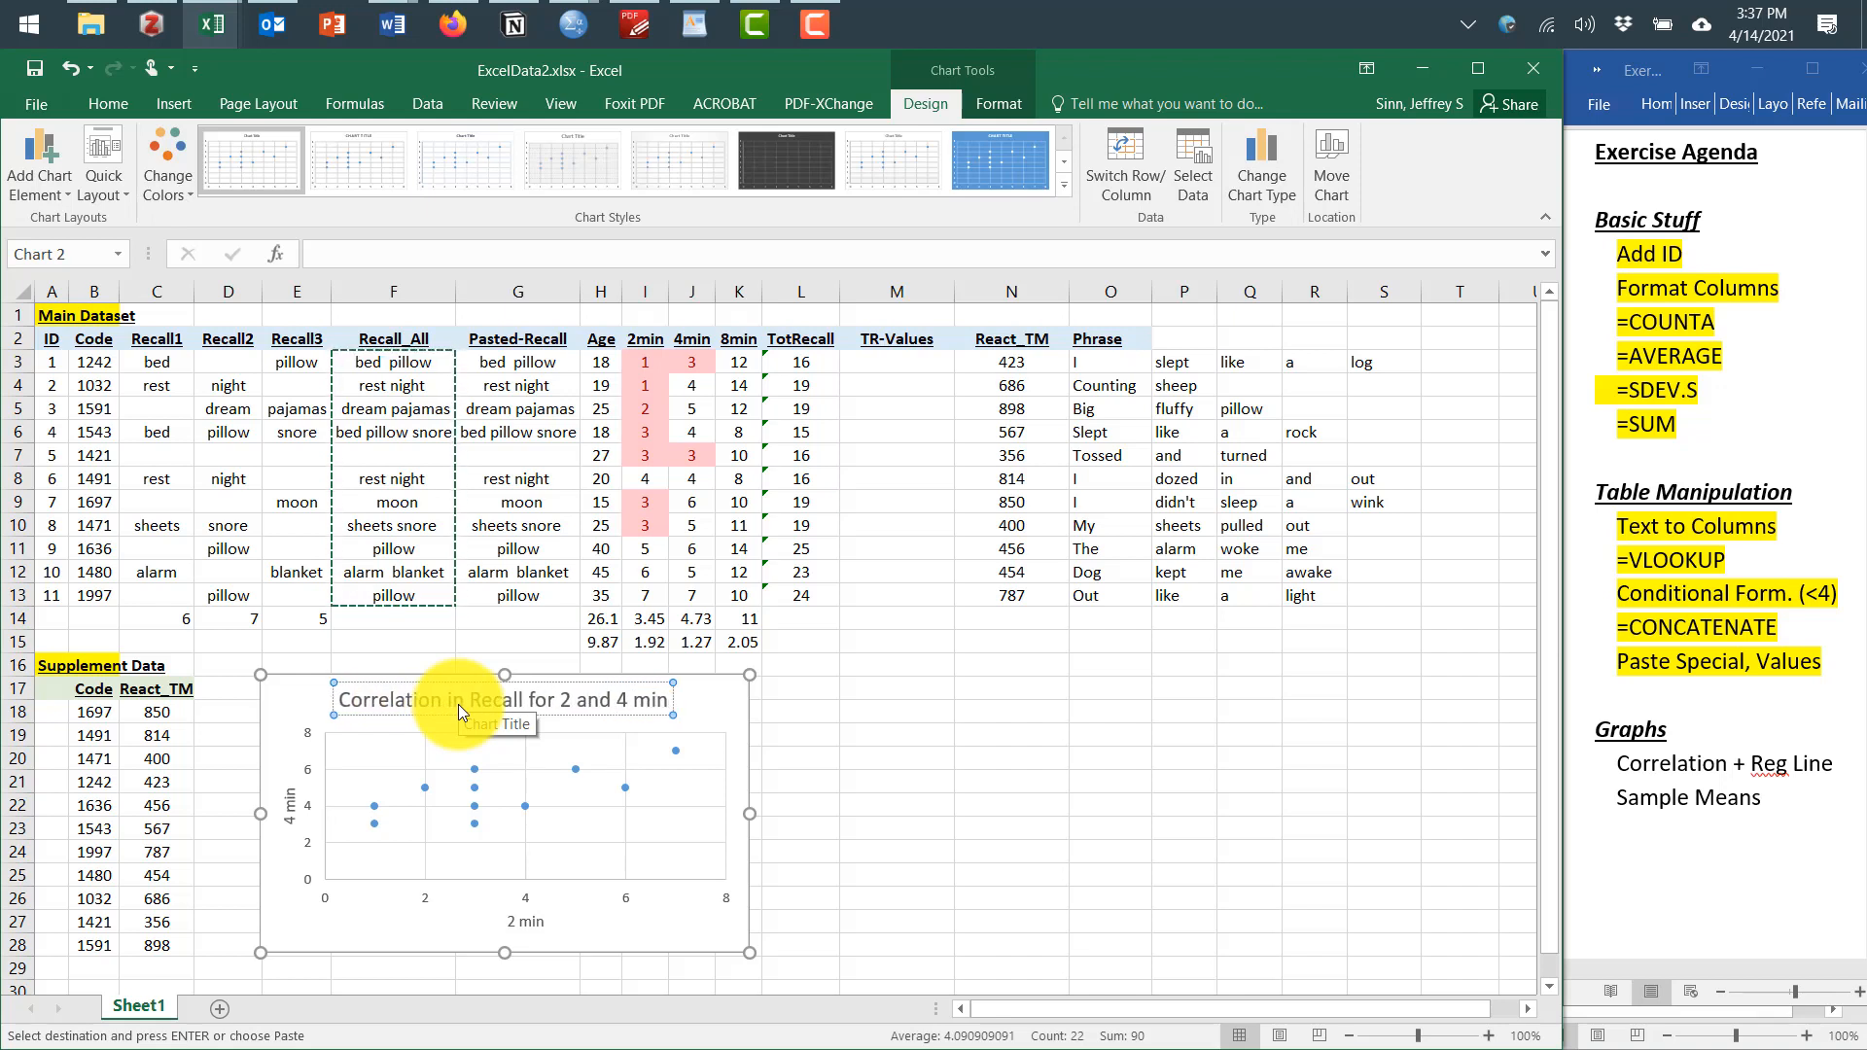
Add a linear trendline showing its equation on chart to the scatter chart
click(595, 793)
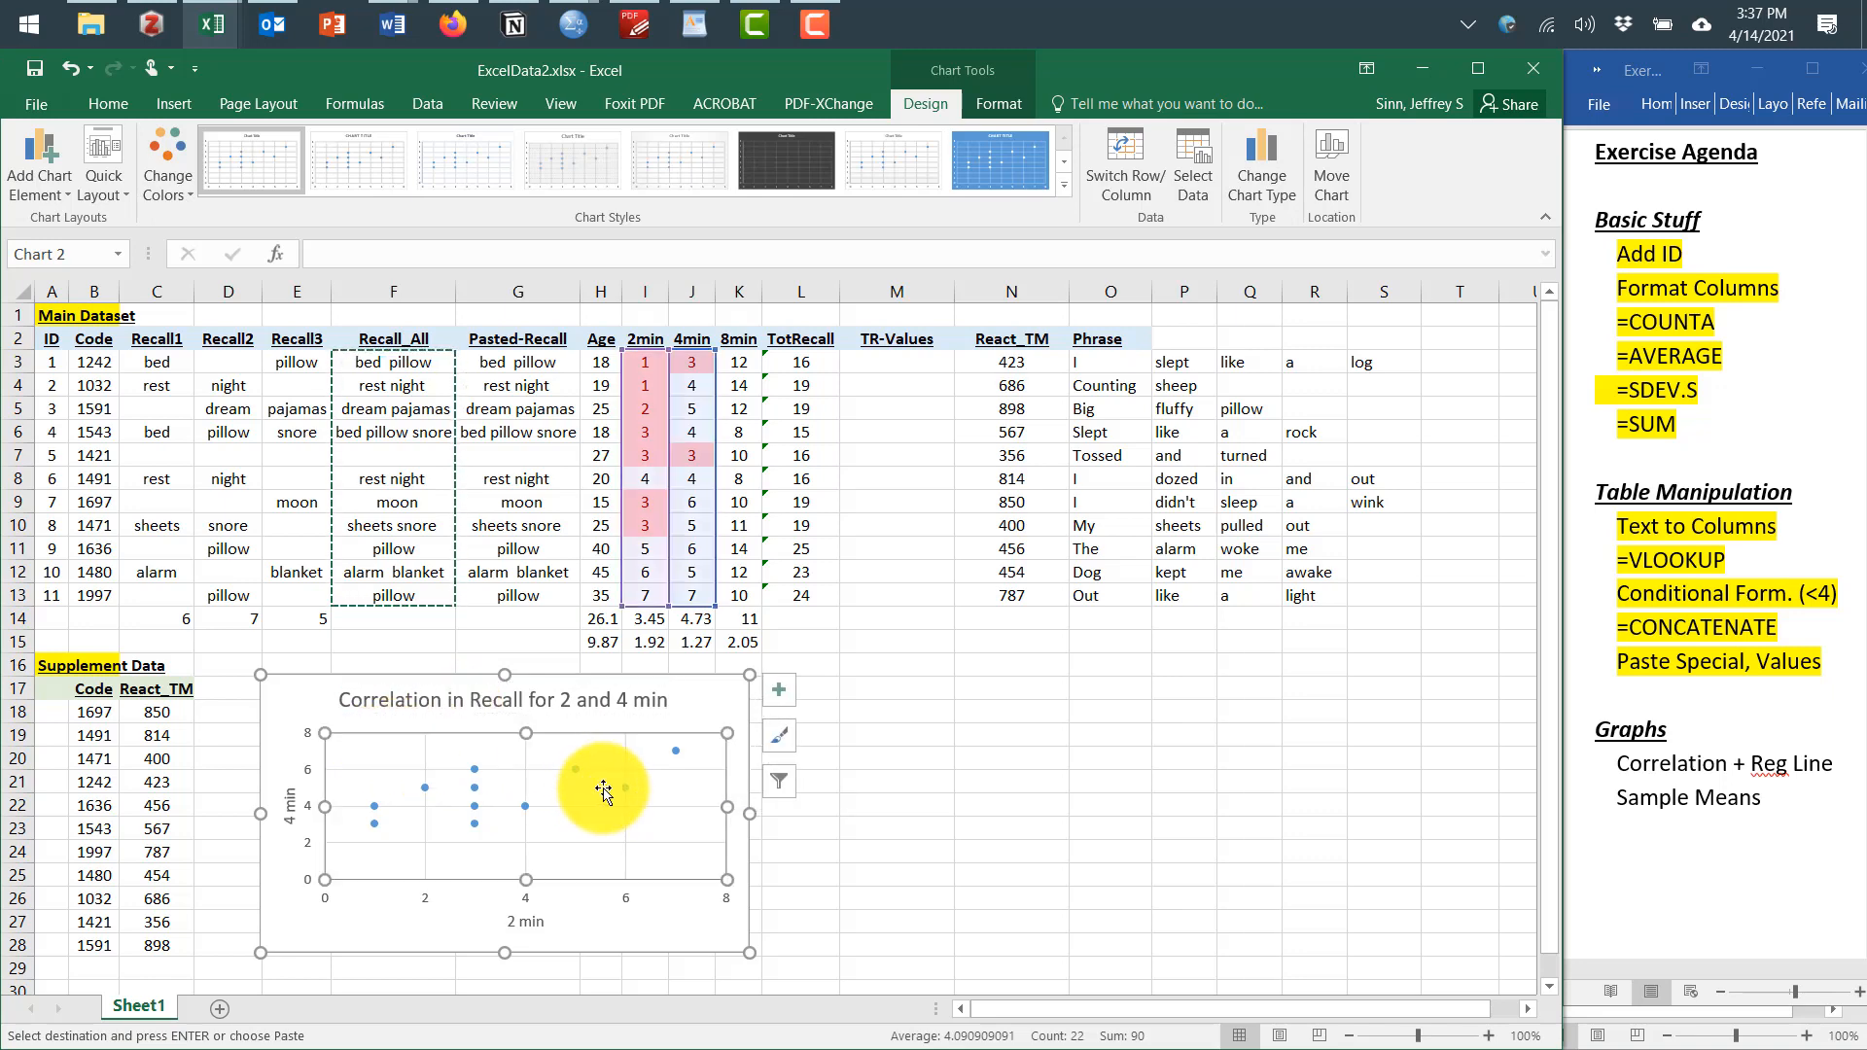
click(775, 692)
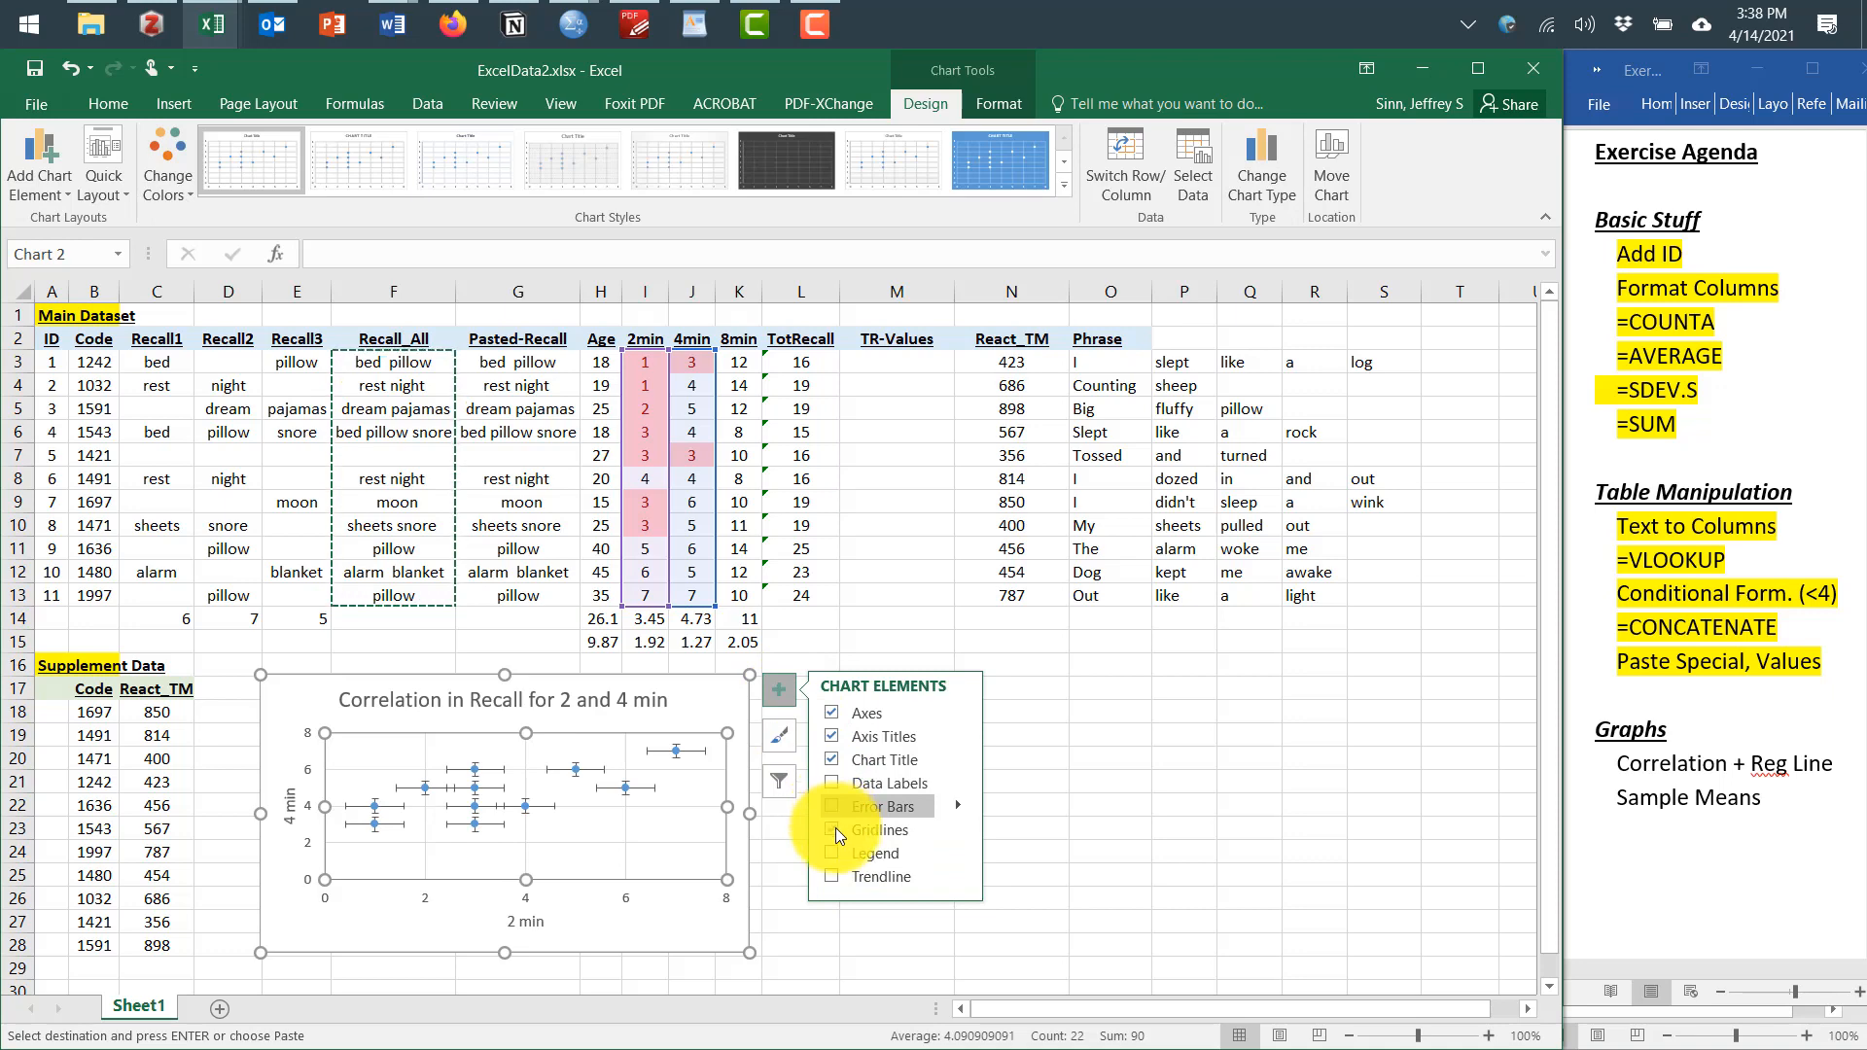
click(836, 871)
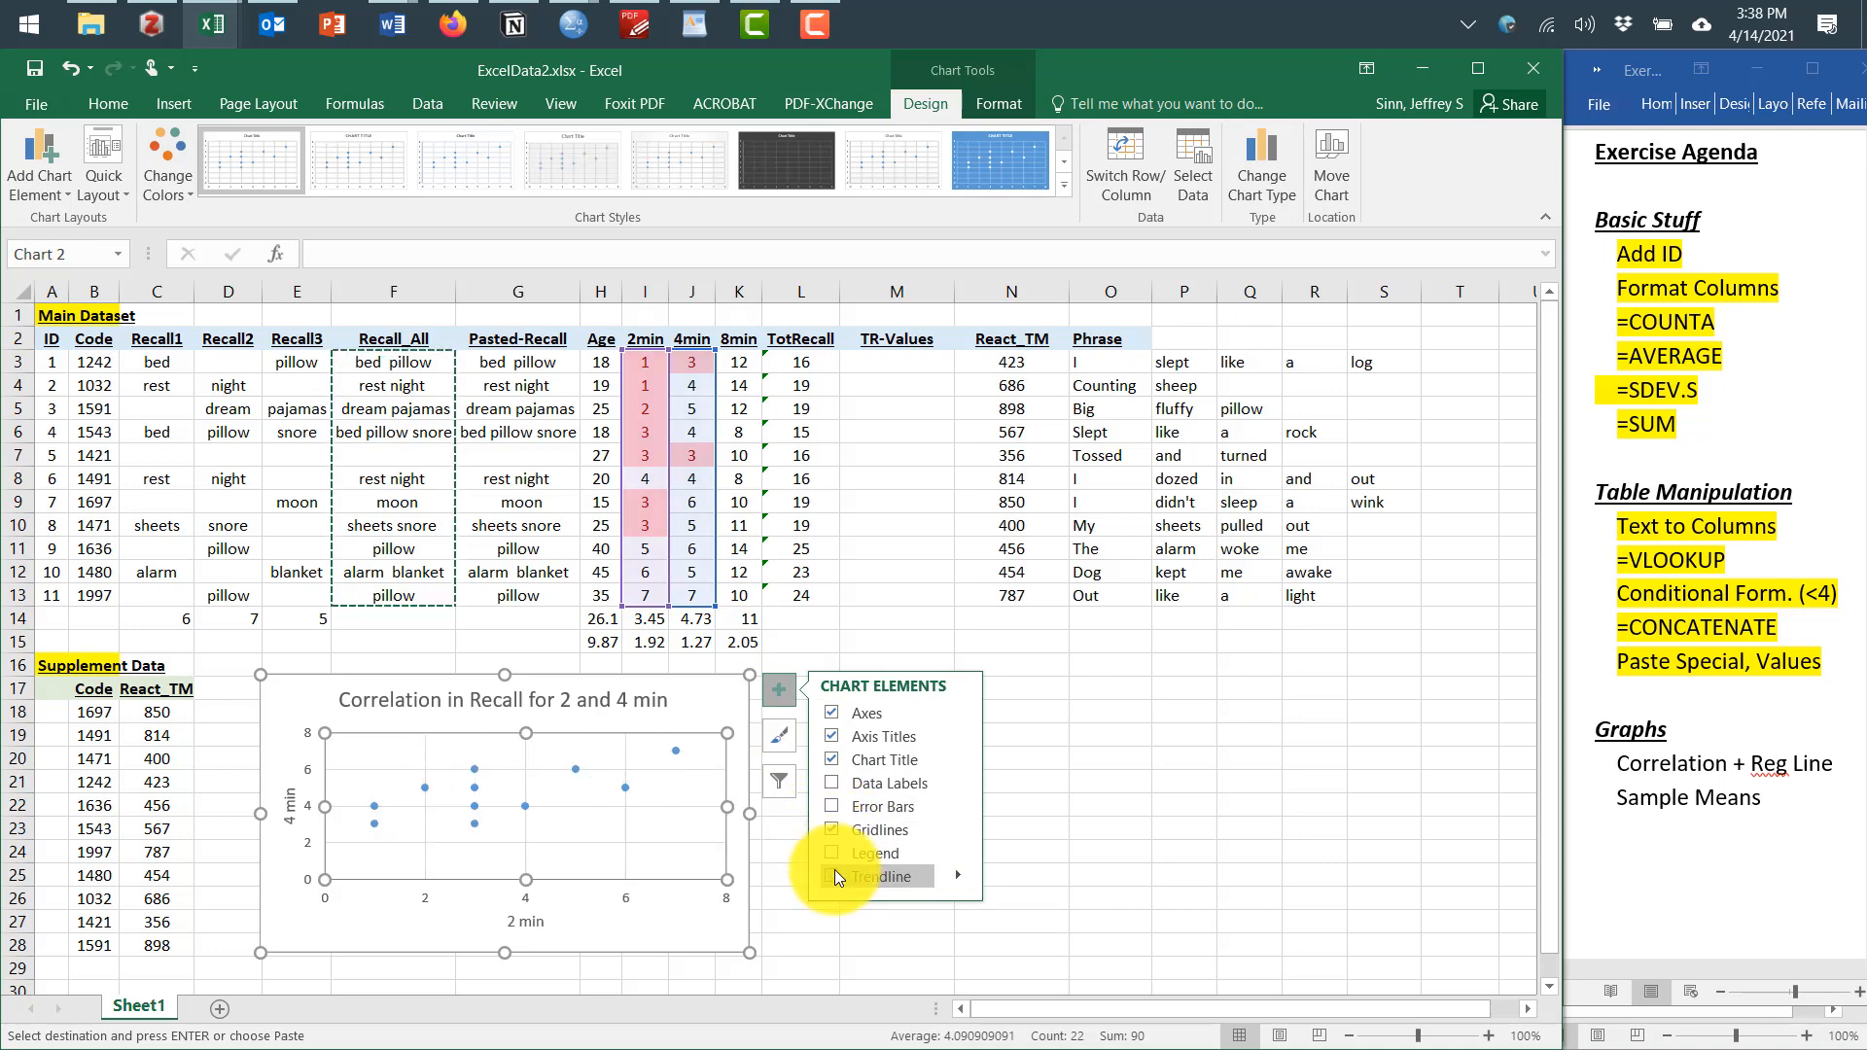
click(955, 875)
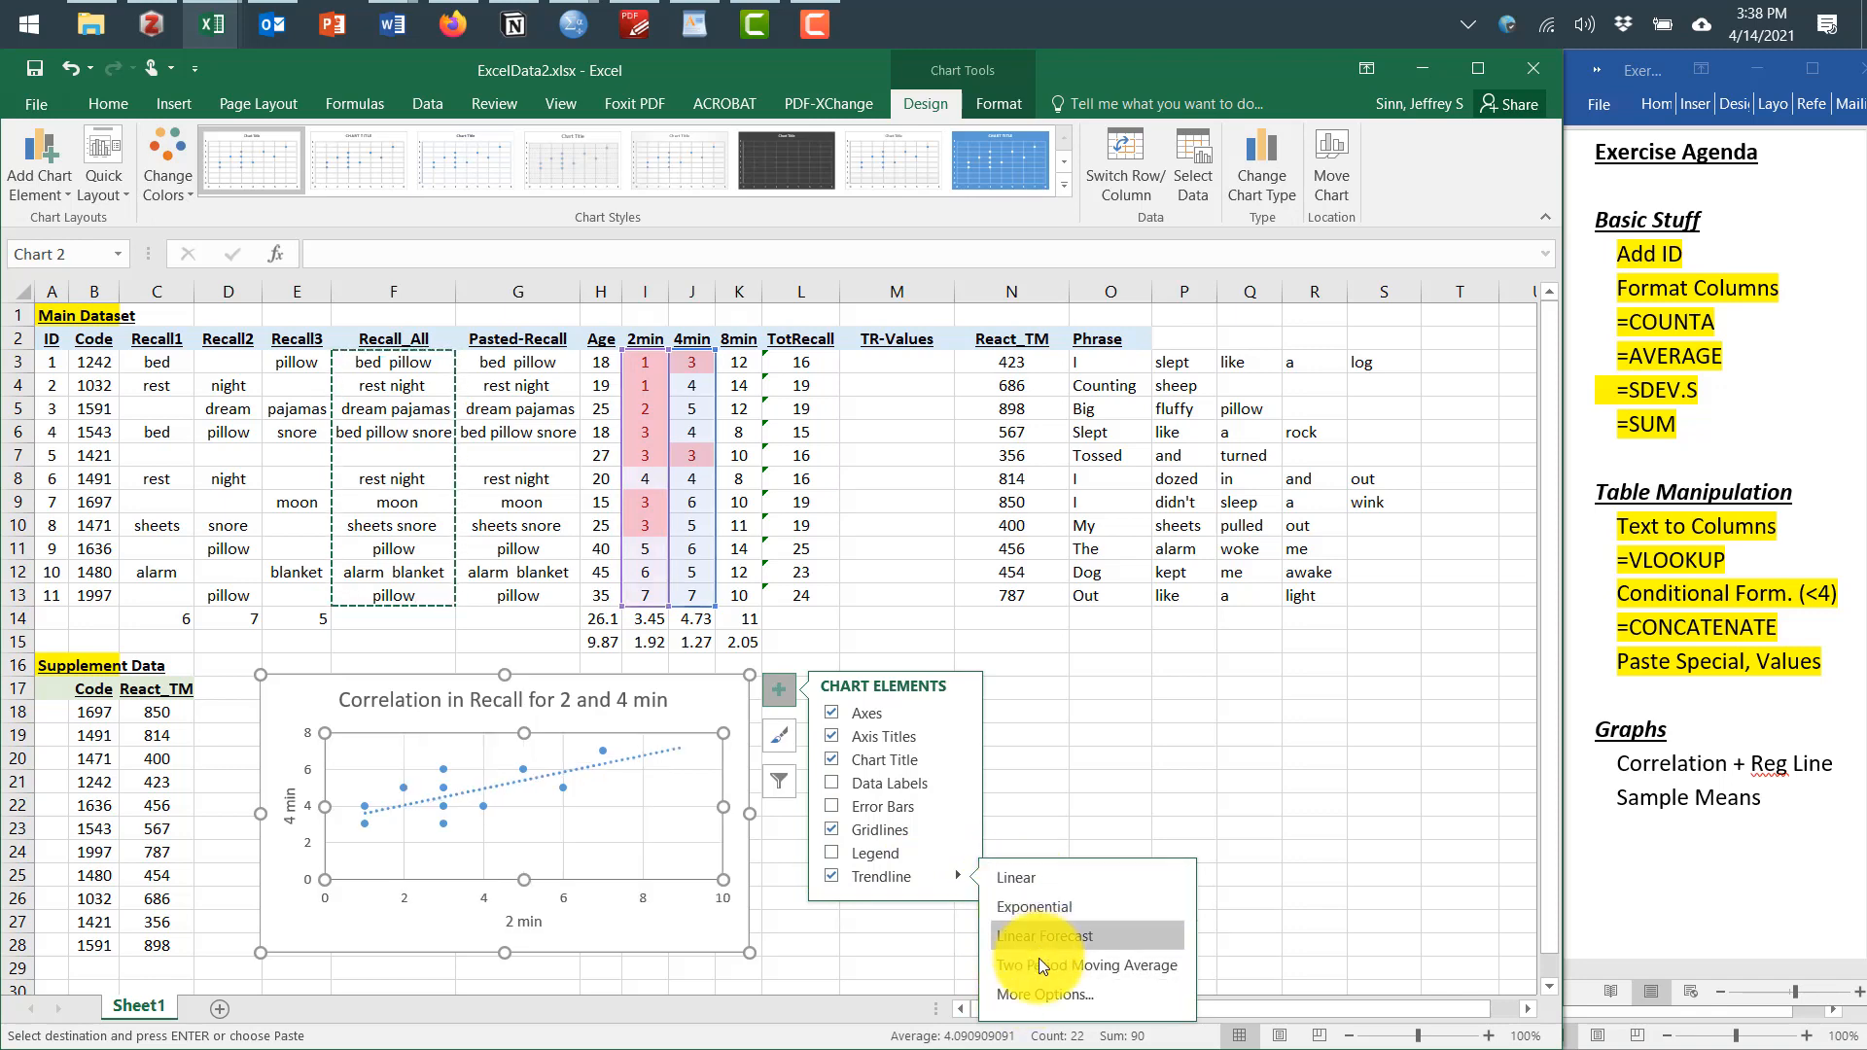
click(1041, 990)
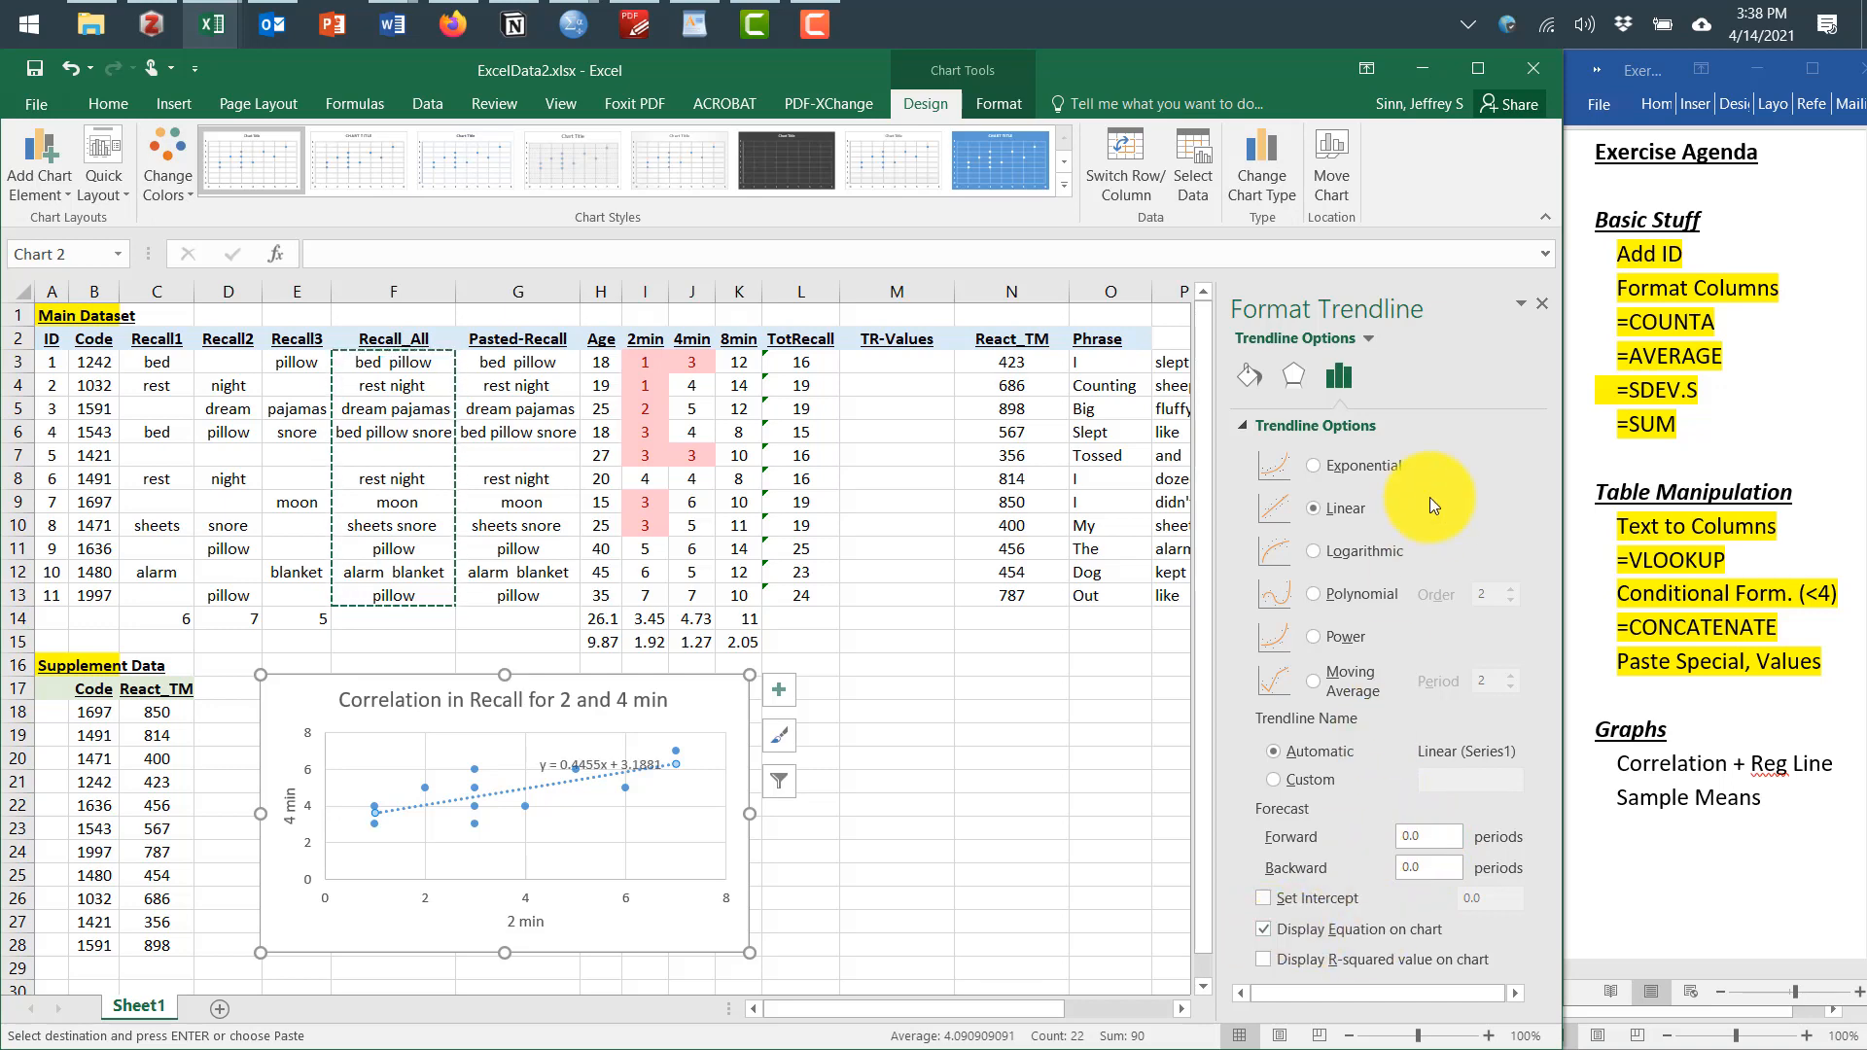
Move the trendline equation label below the trendline near the right end of the plot
click(649, 815)
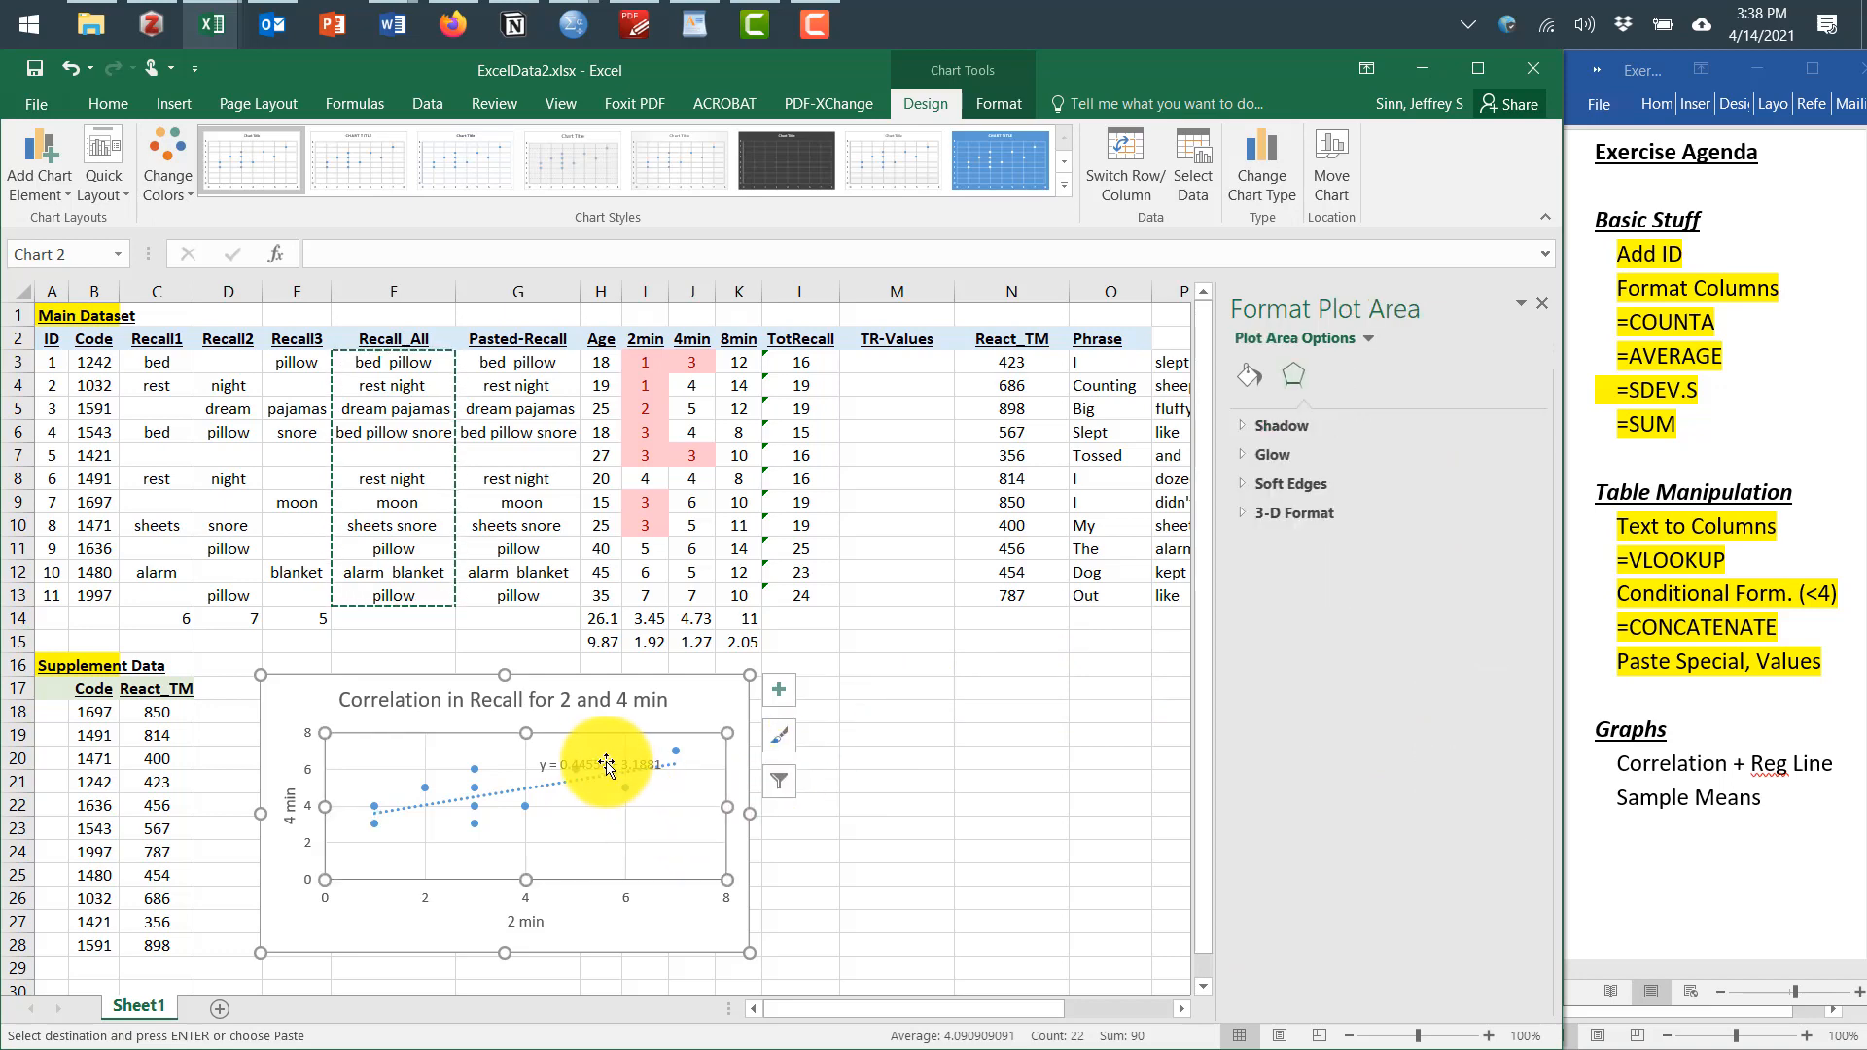
click(595, 762)
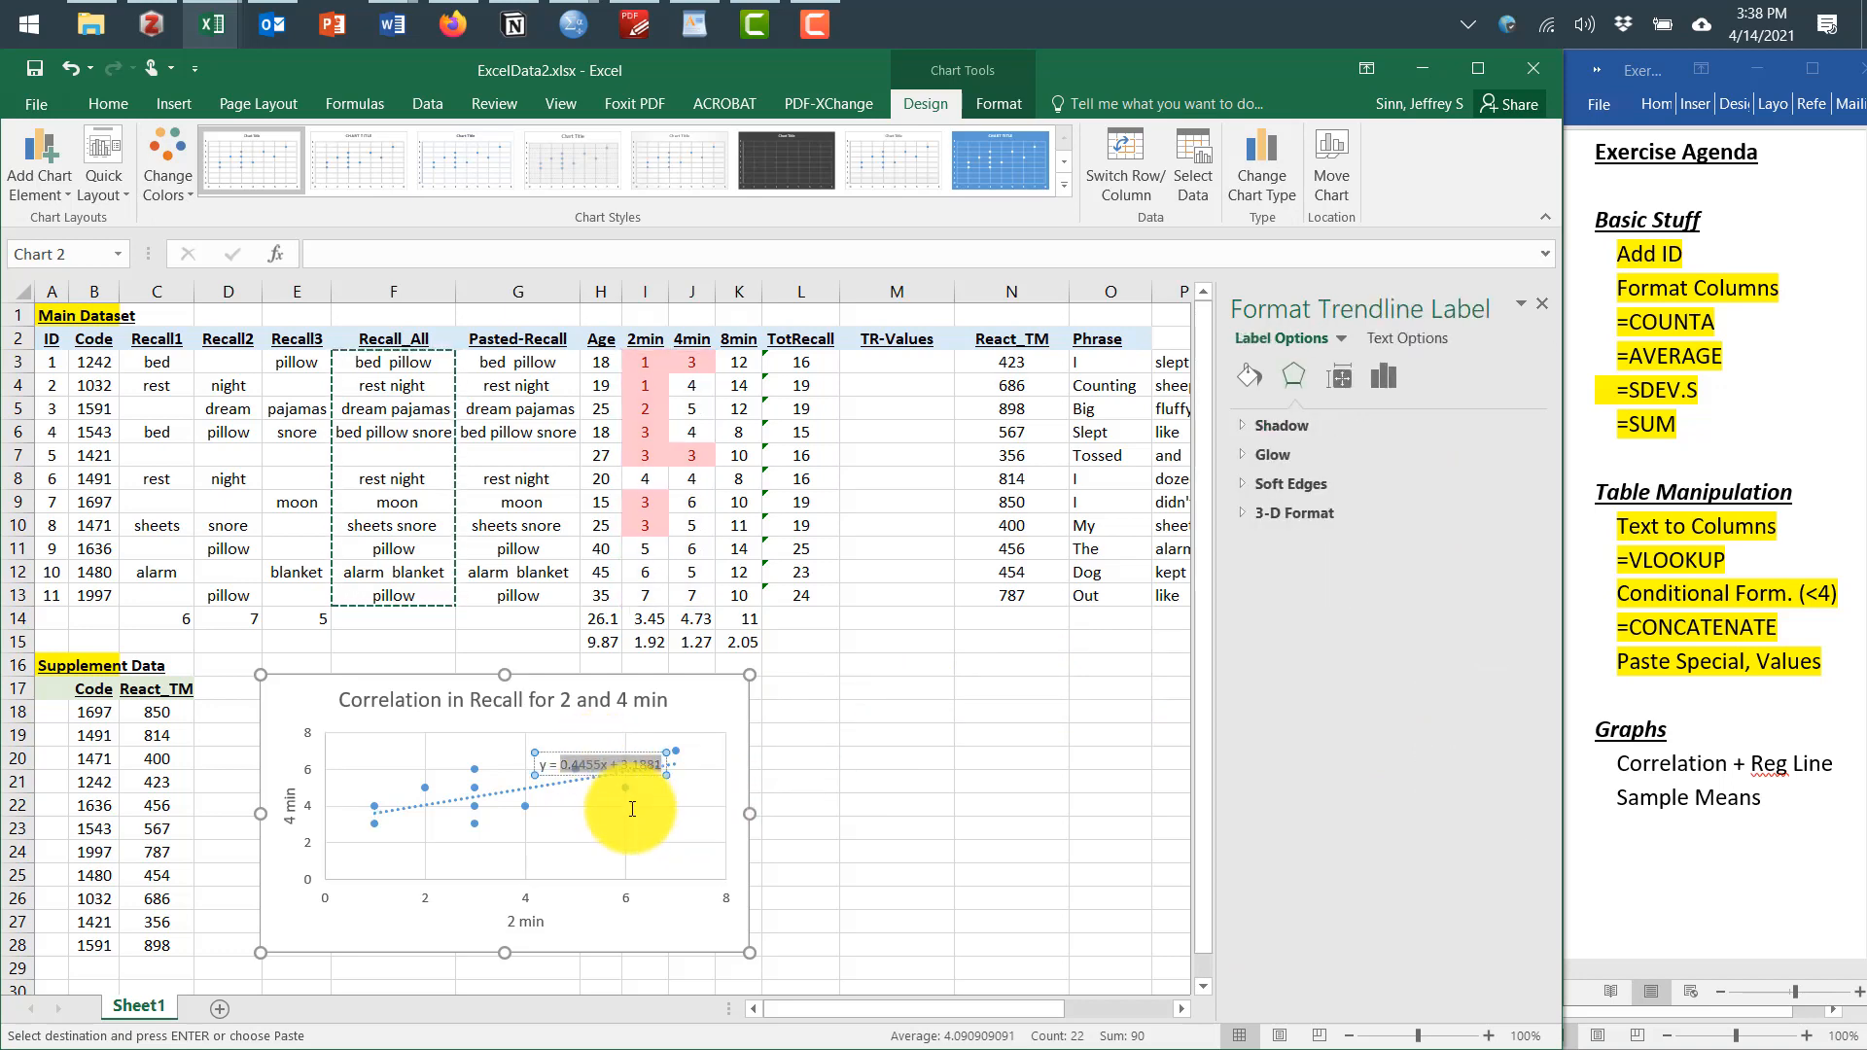
drag(625, 790, 564, 748)
click(605, 796)
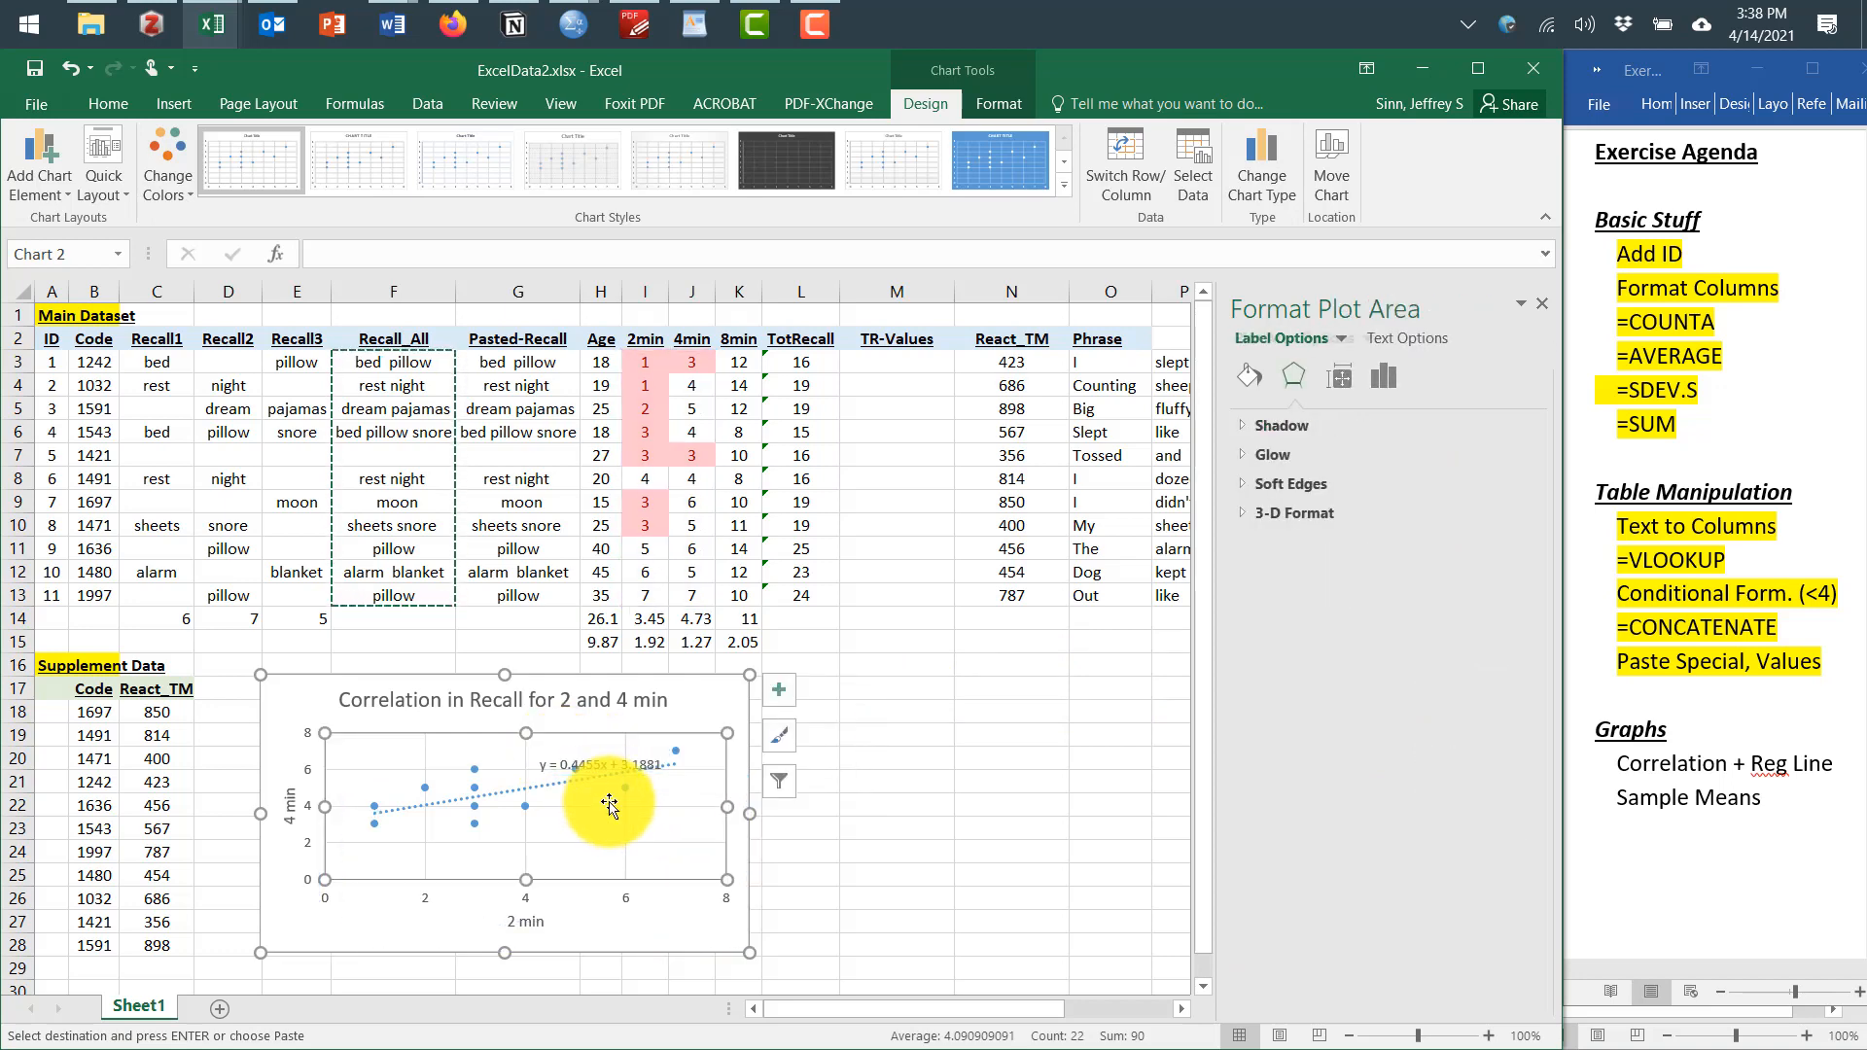
click(877, 824)
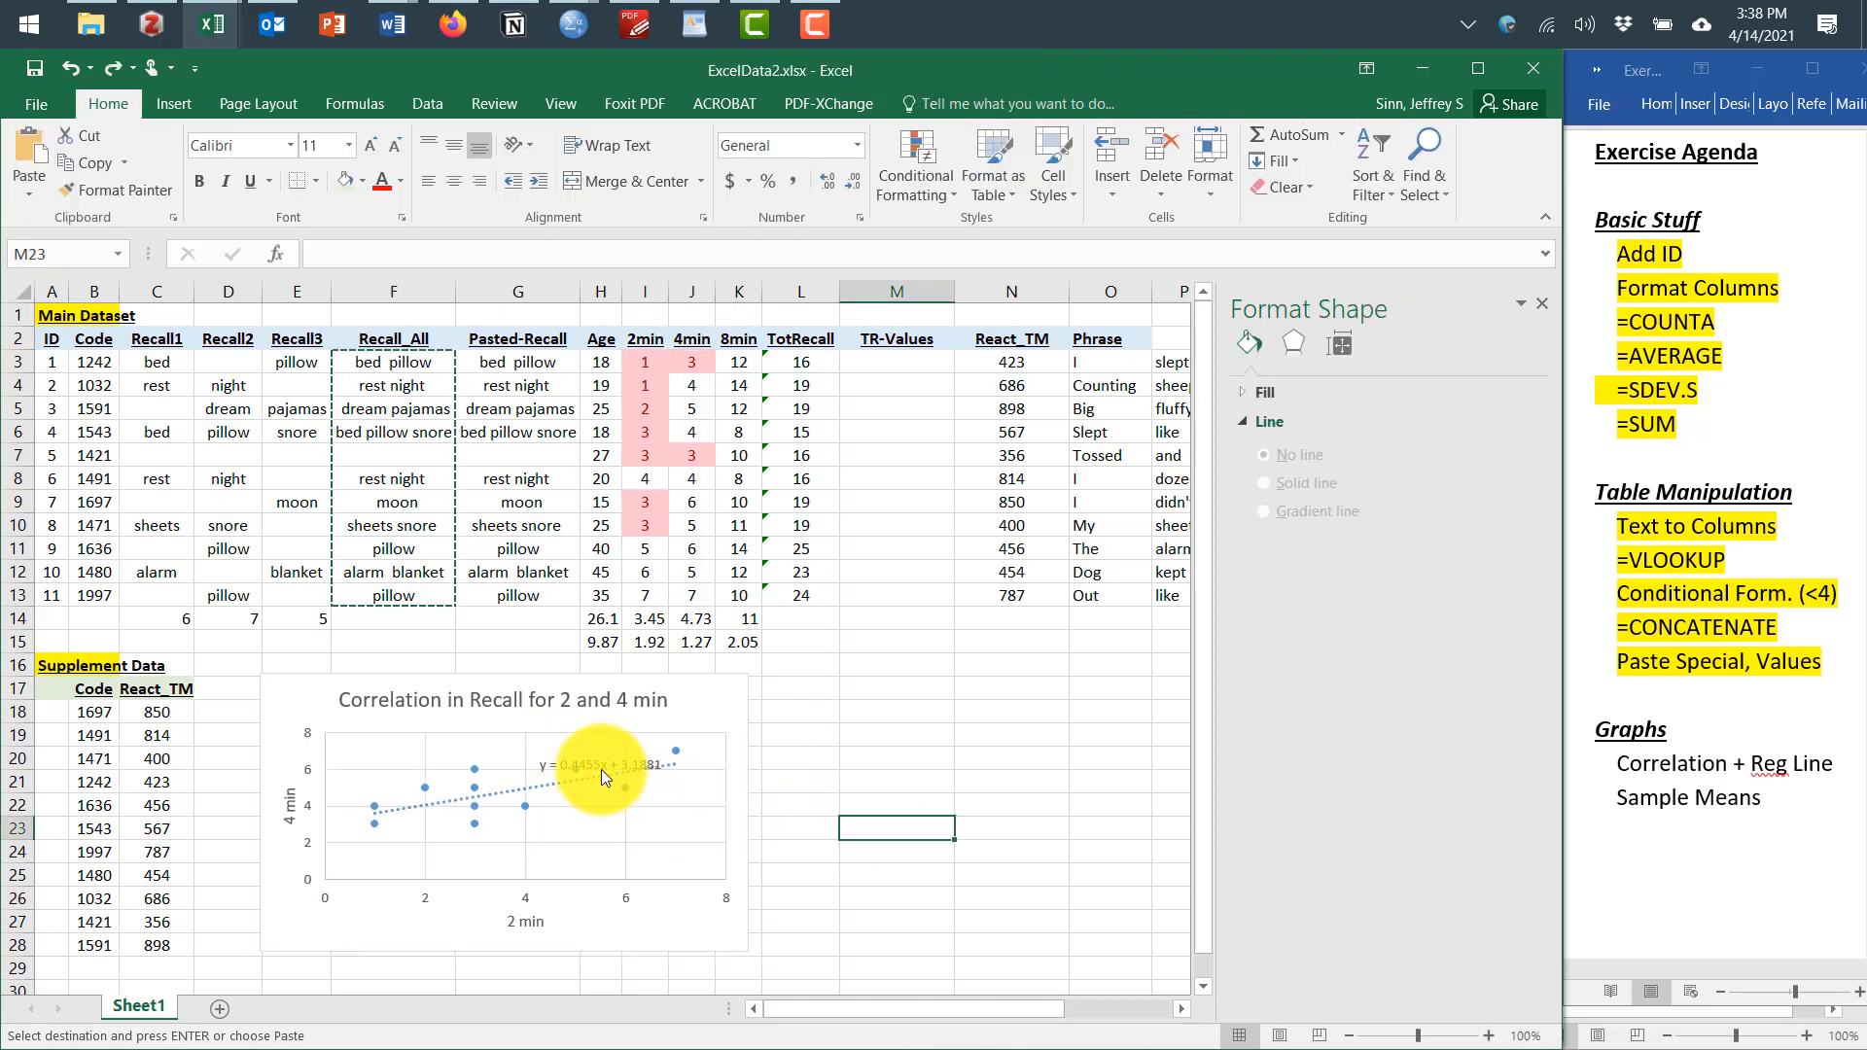
click(601, 768)
drag(557, 755, 601, 807)
click(812, 850)
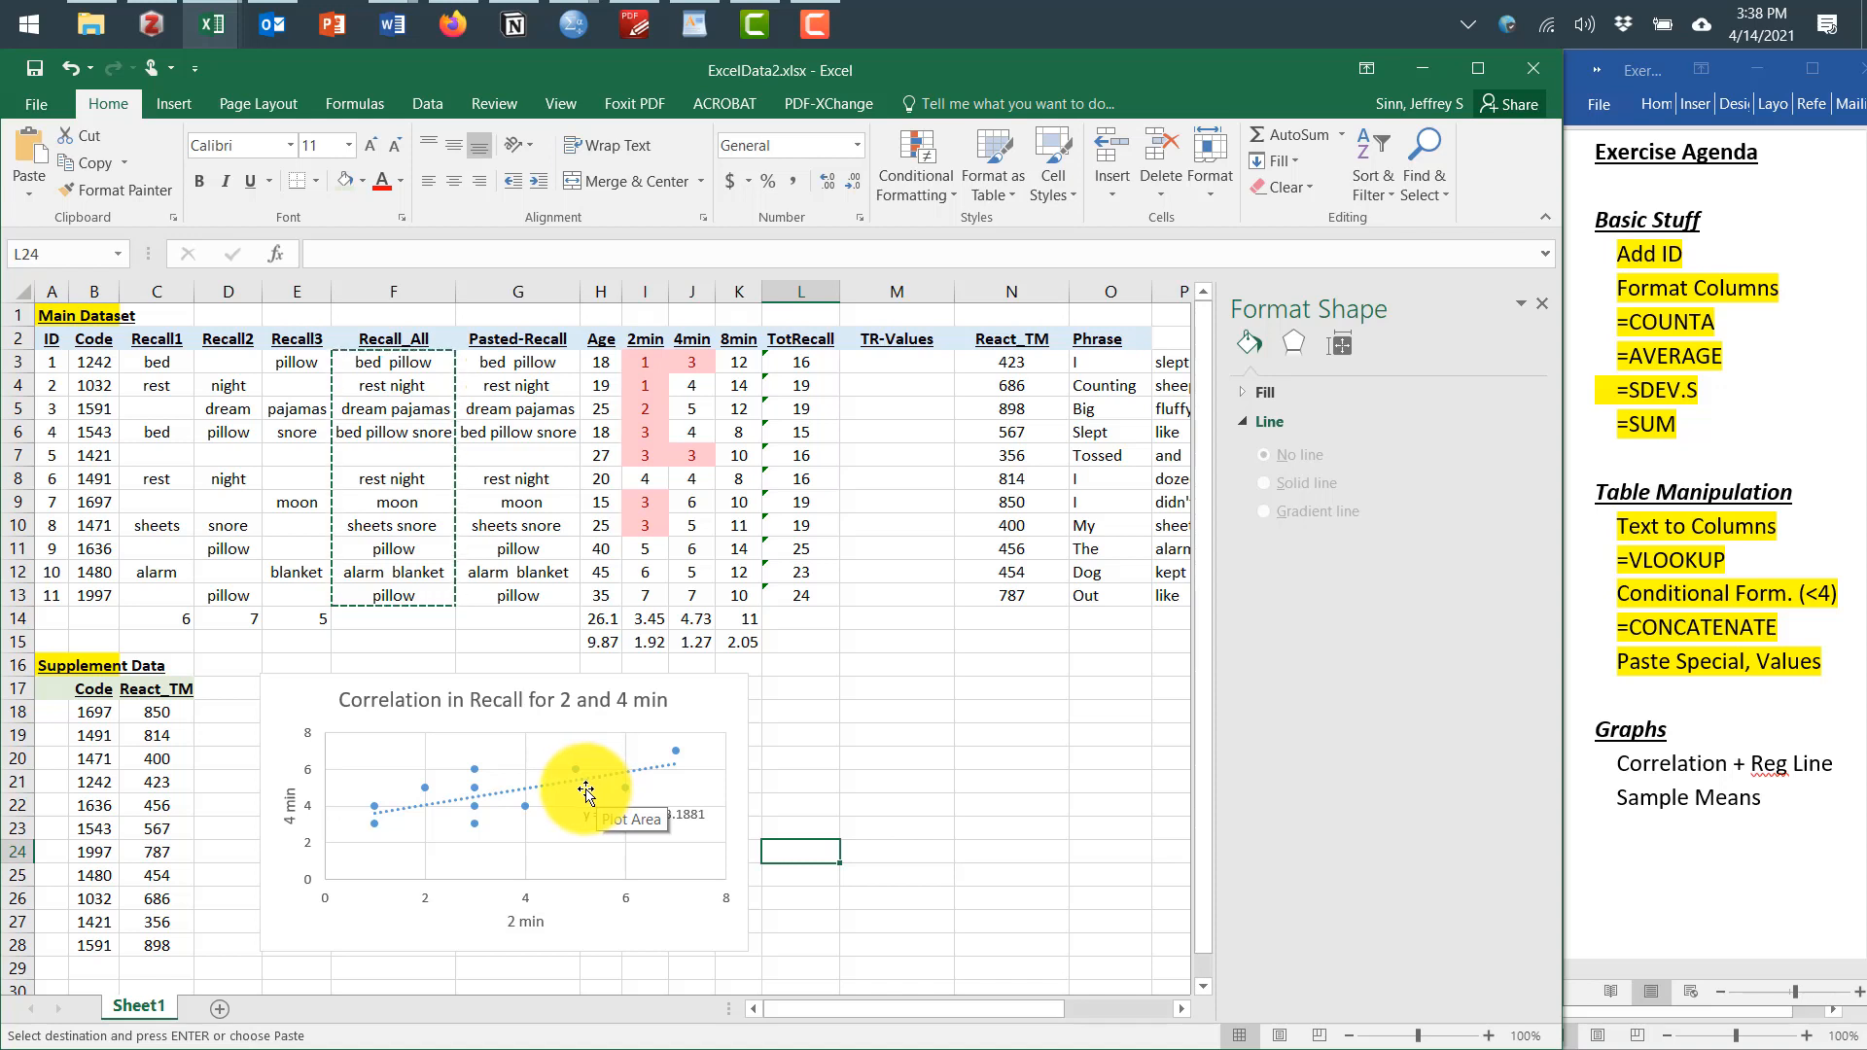
Switch to the Word agenda and highlight the Correlation + Reg Line item as done
click(1653, 764)
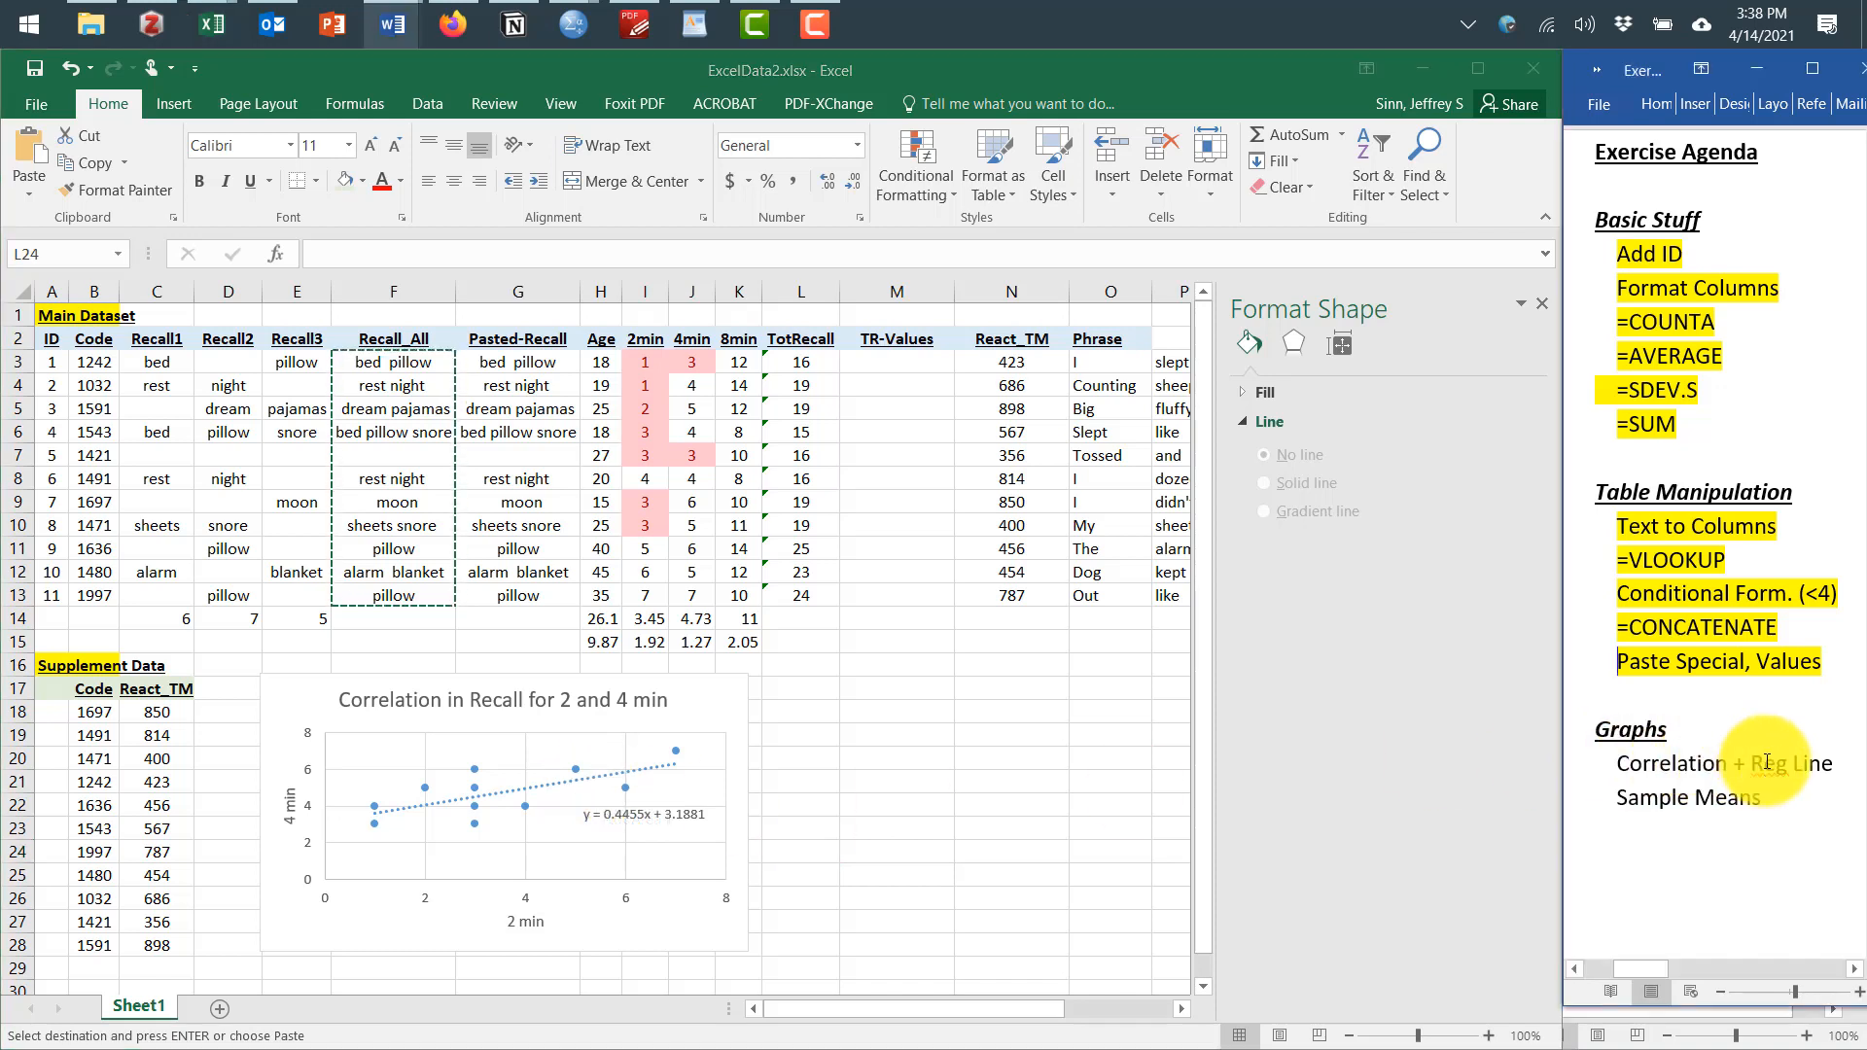
drag(1818, 766, 1661, 767)
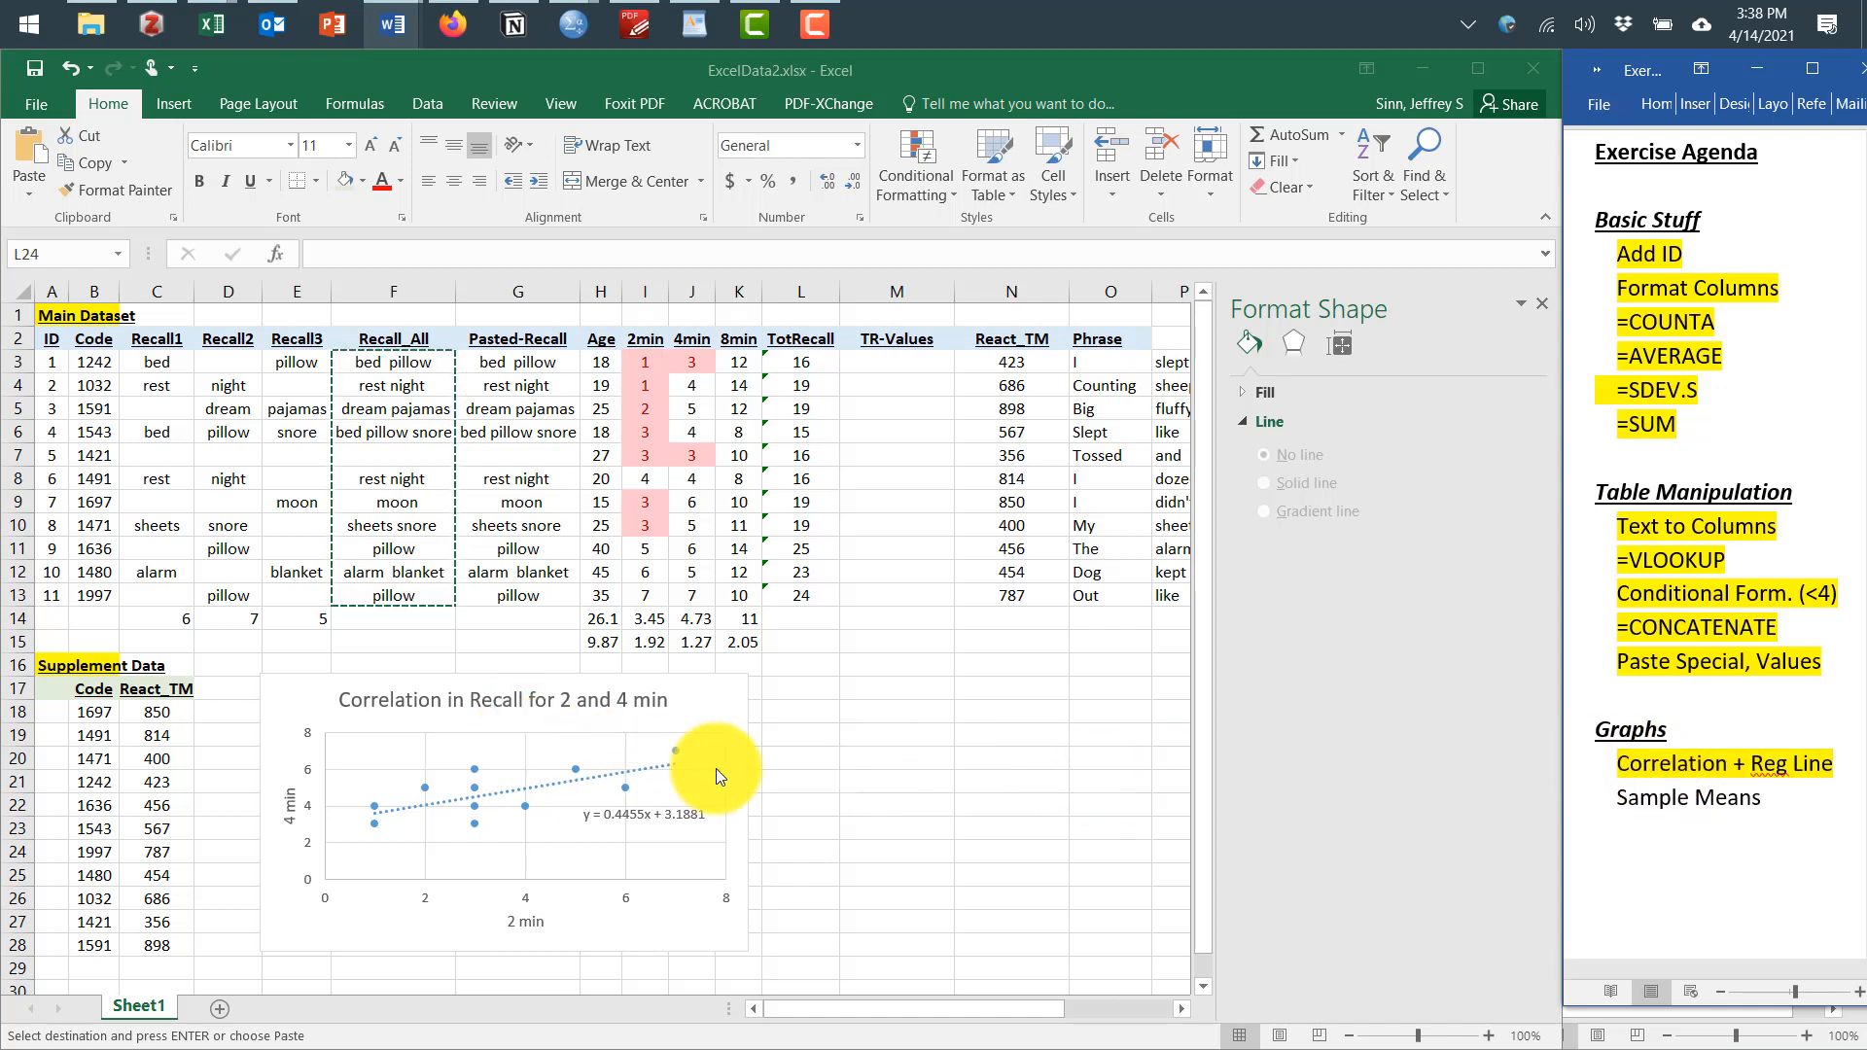
Select the 2min, 4min, 8min headers with their averages in I14:K14 and insert a recommended clustered column chart
click(844, 638)
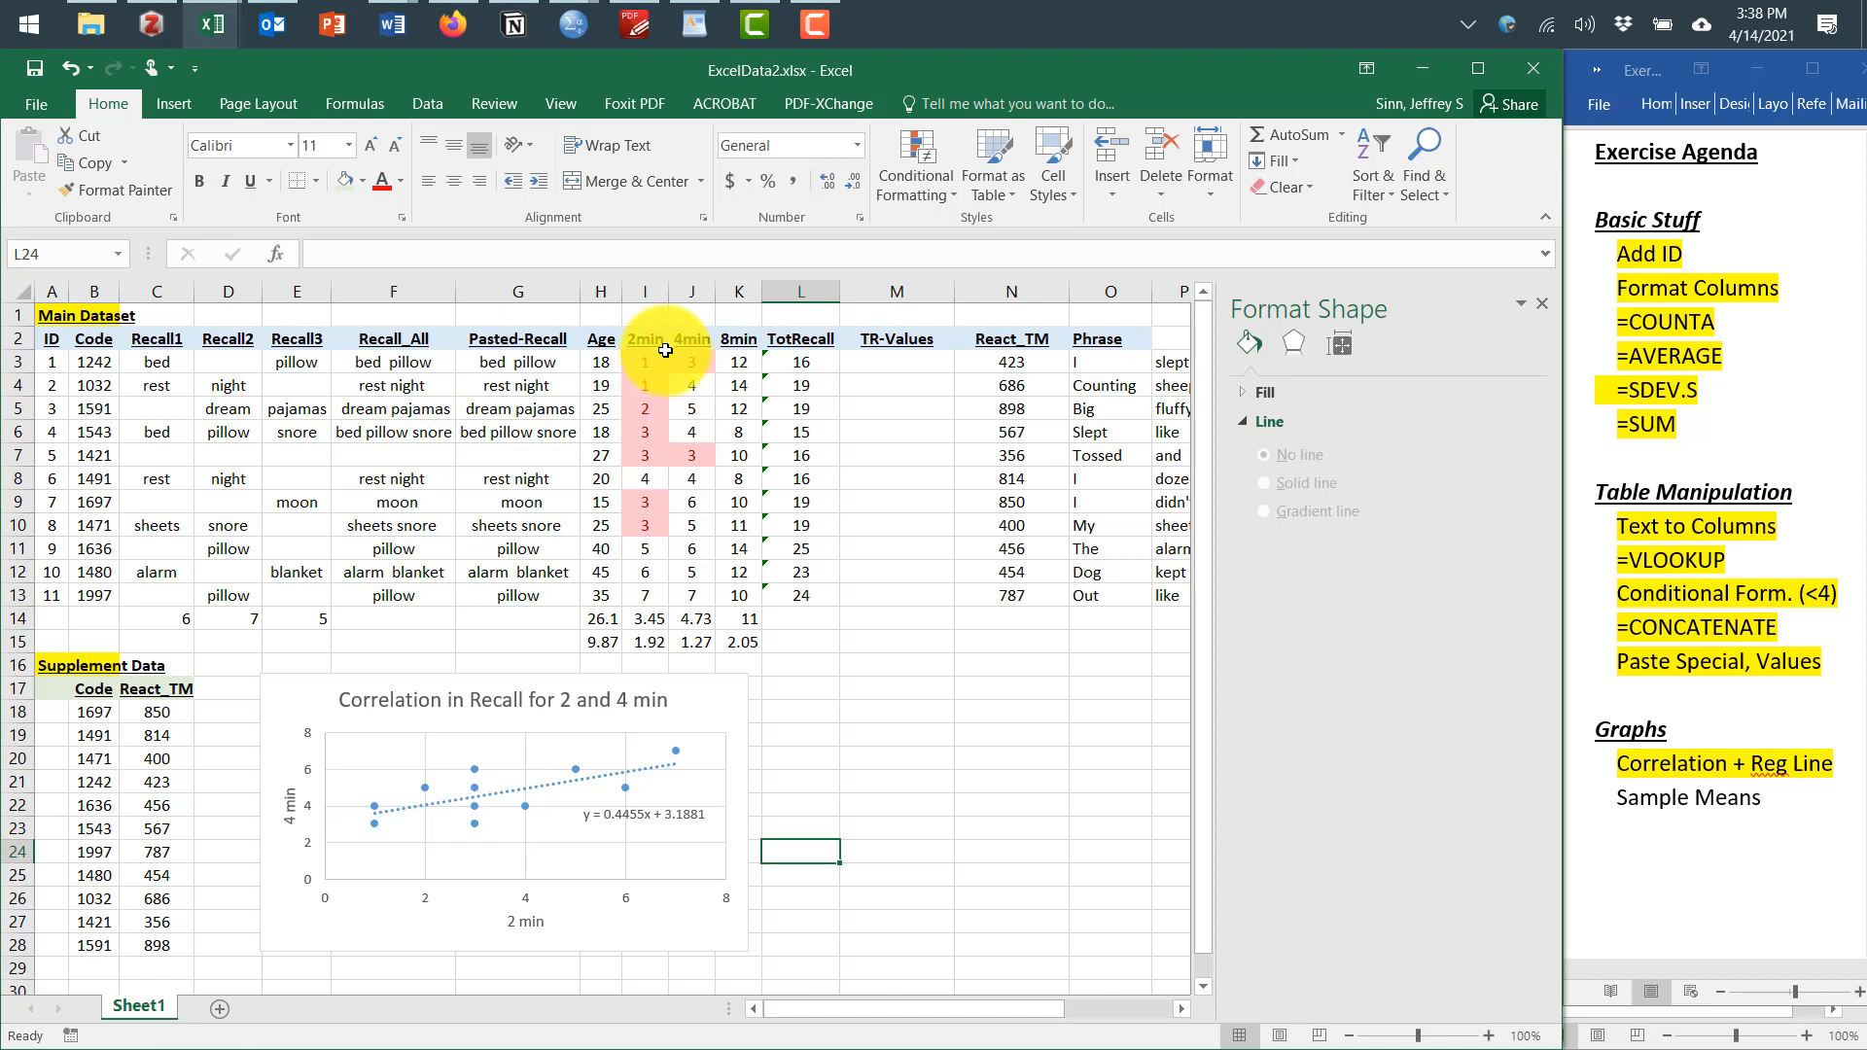
drag(646, 338, 749, 348)
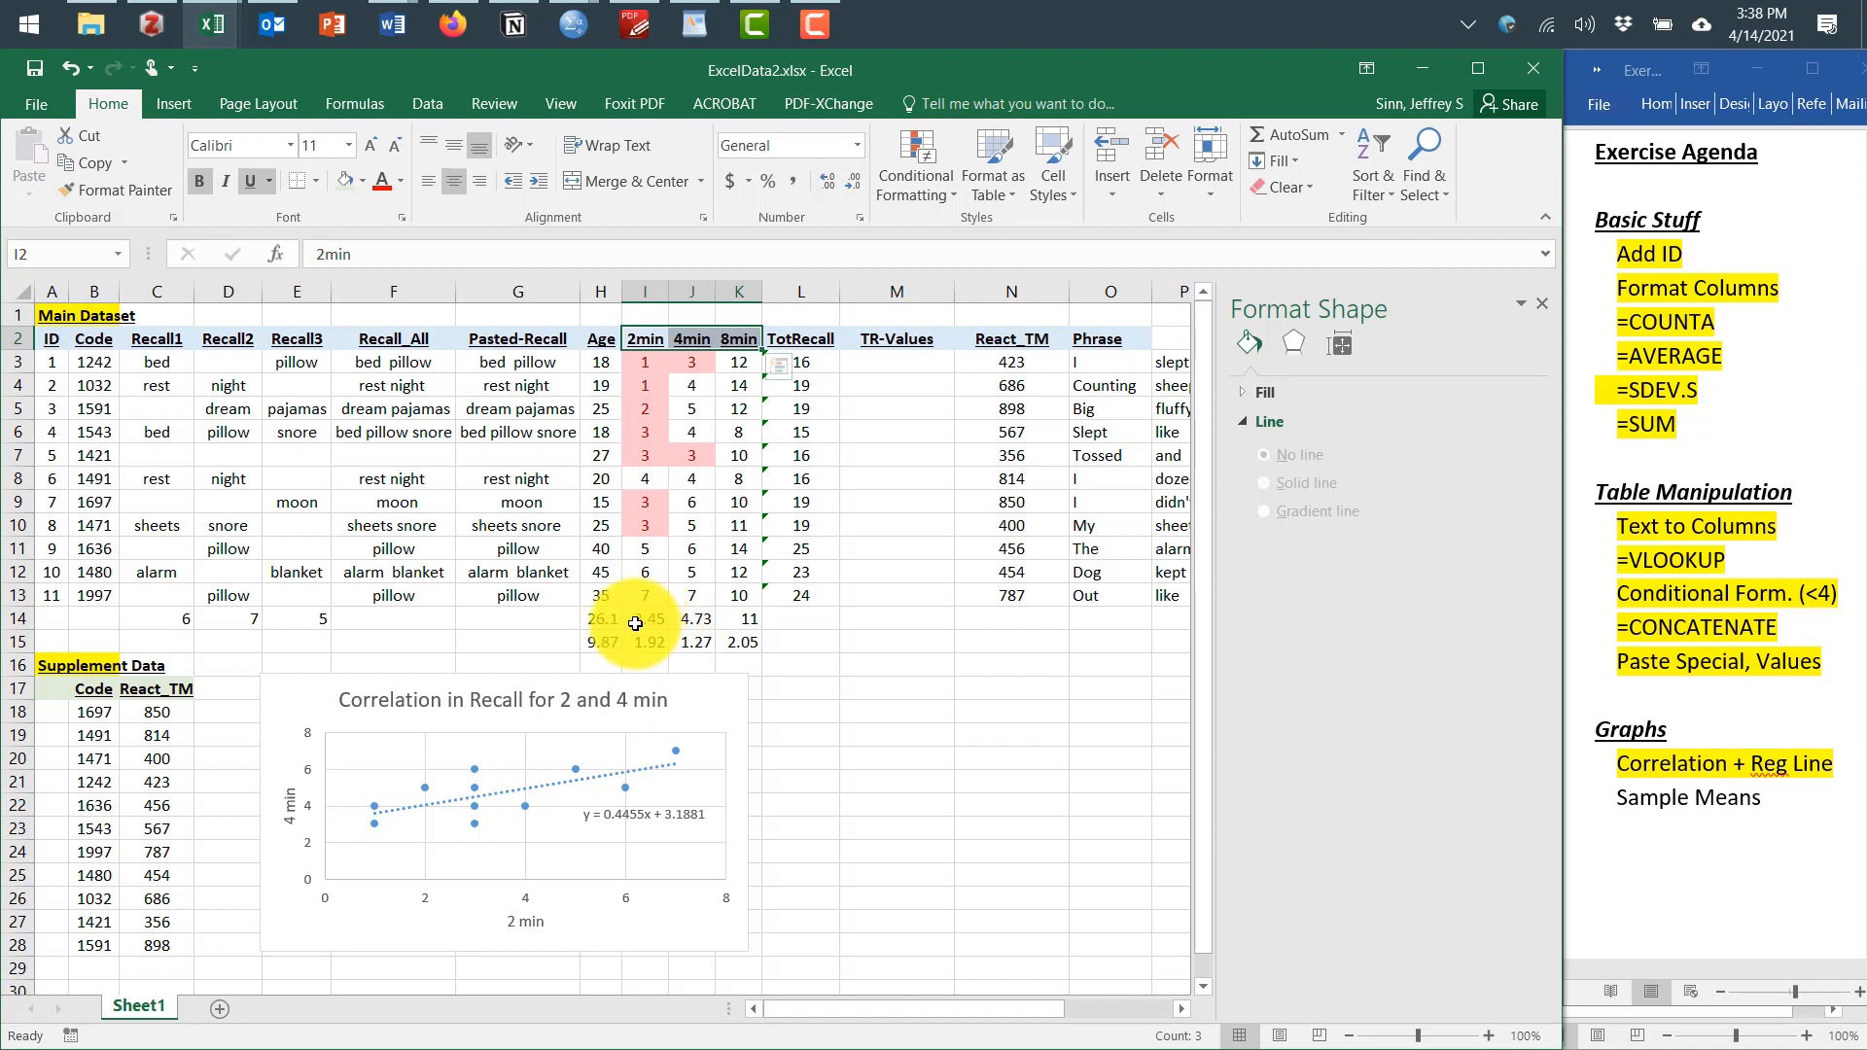
drag(635, 623, 740, 624)
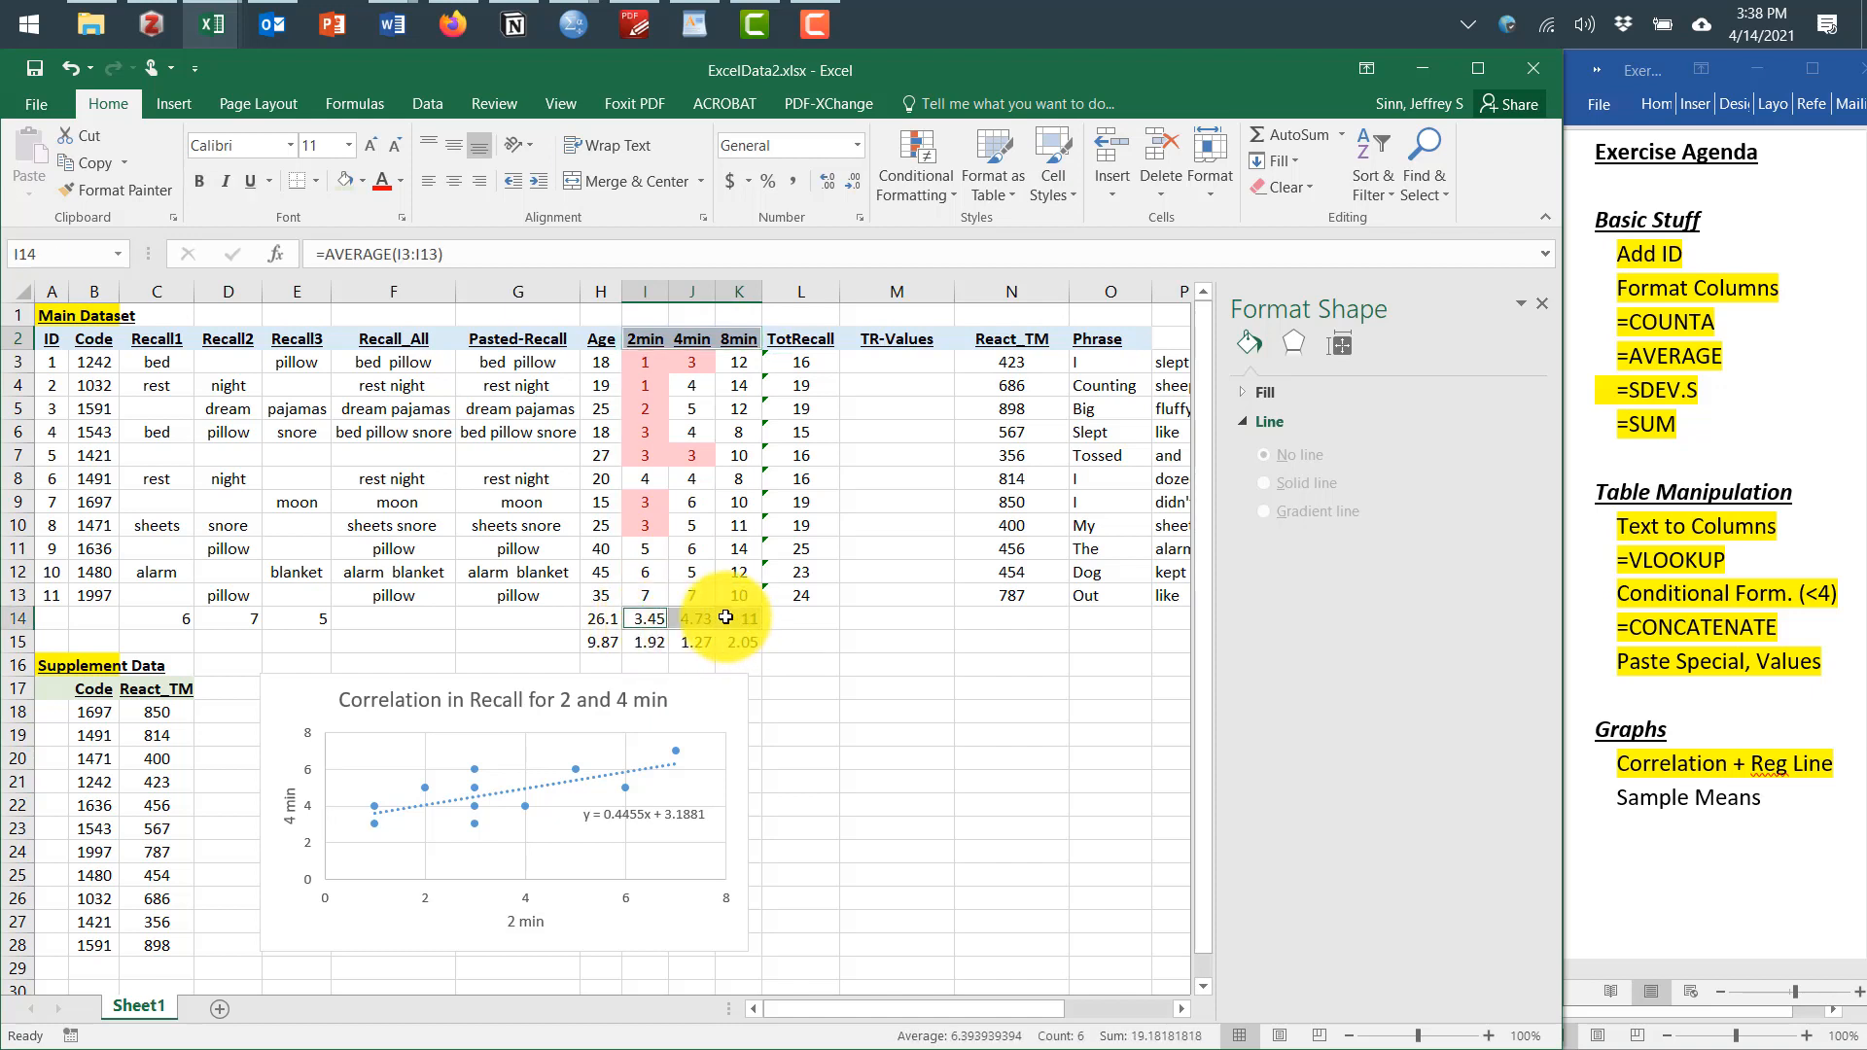
click(161, 100)
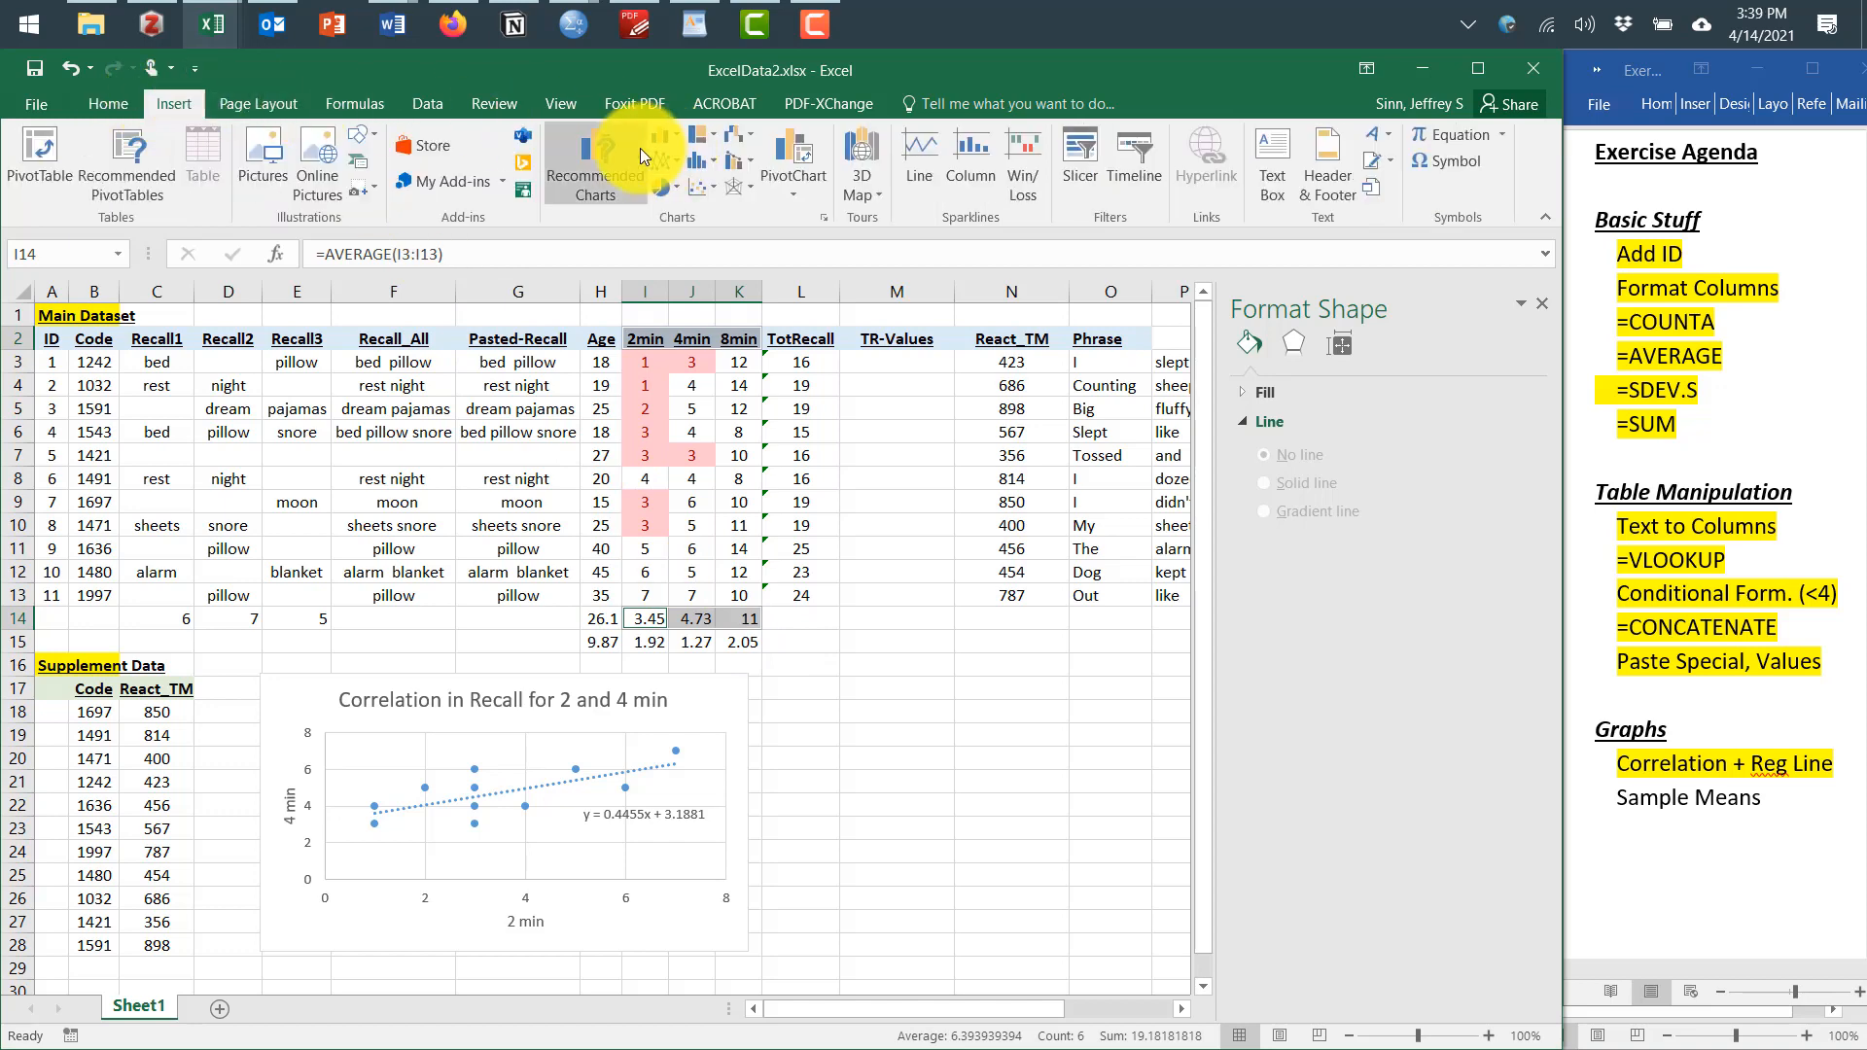
click(617, 158)
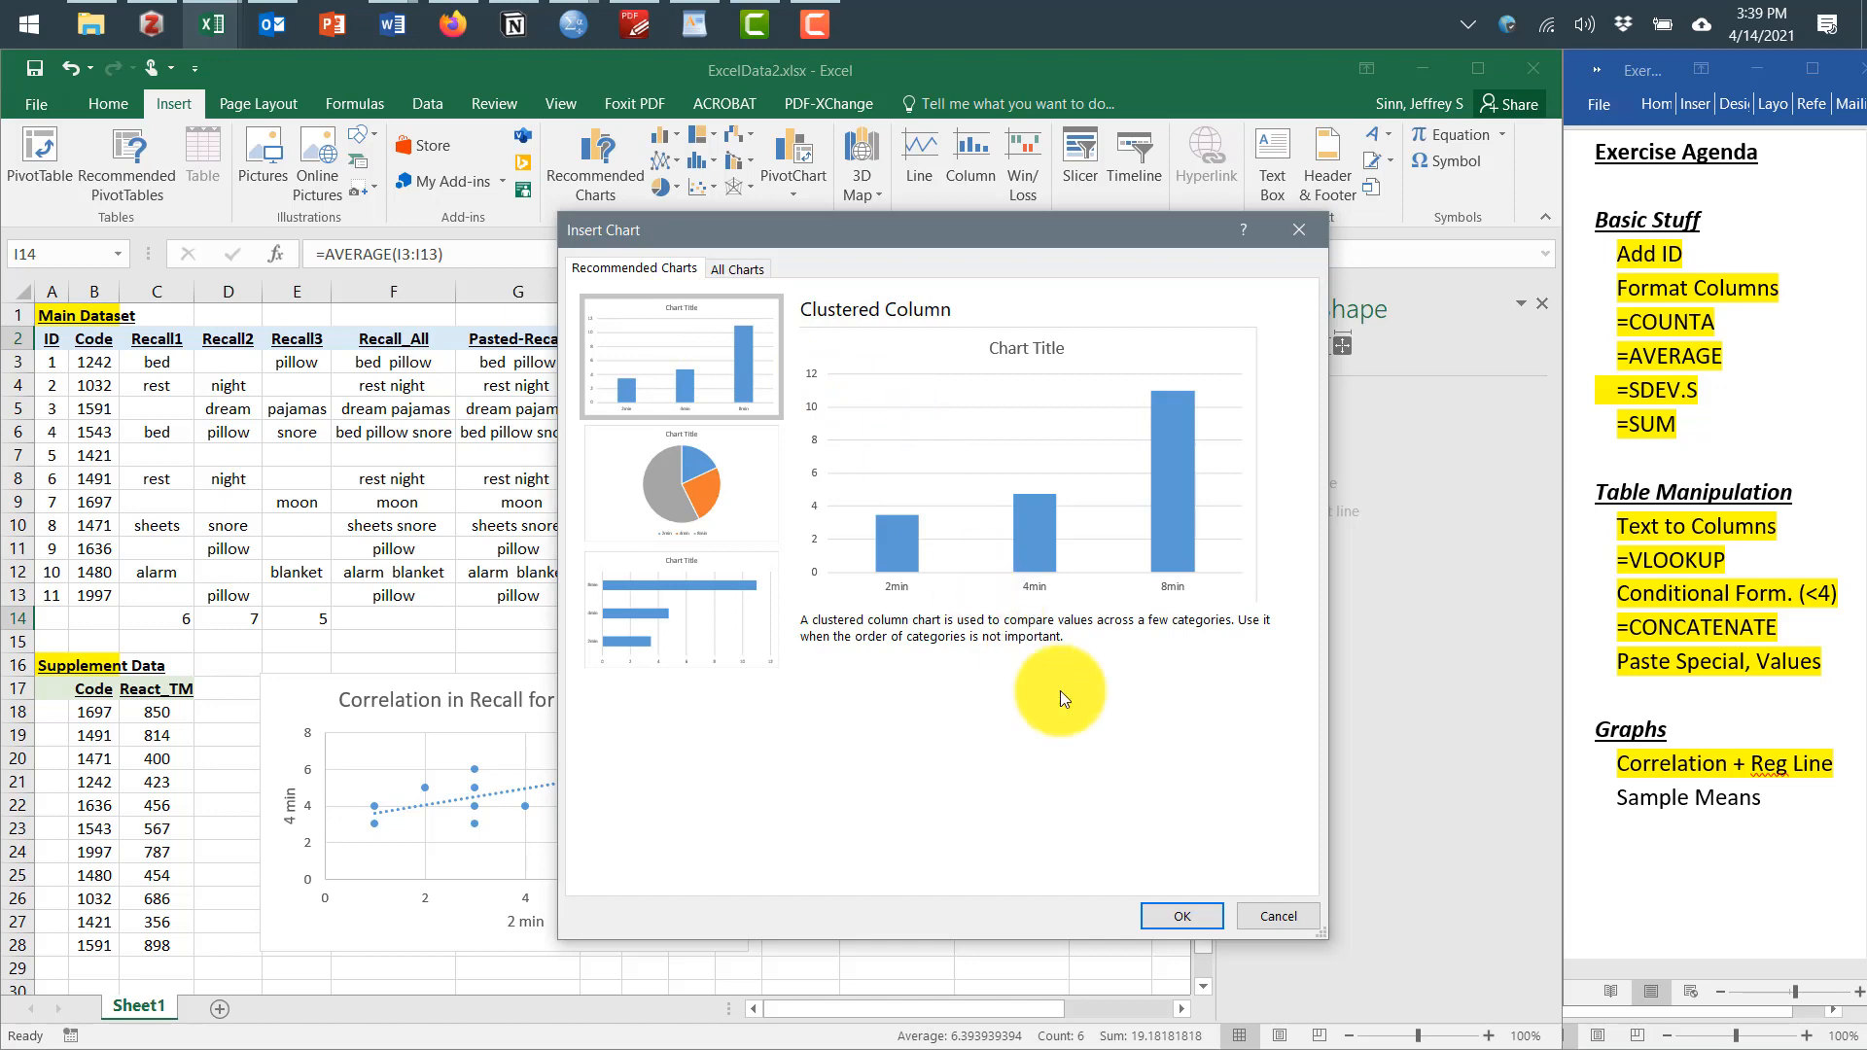
click(1180, 910)
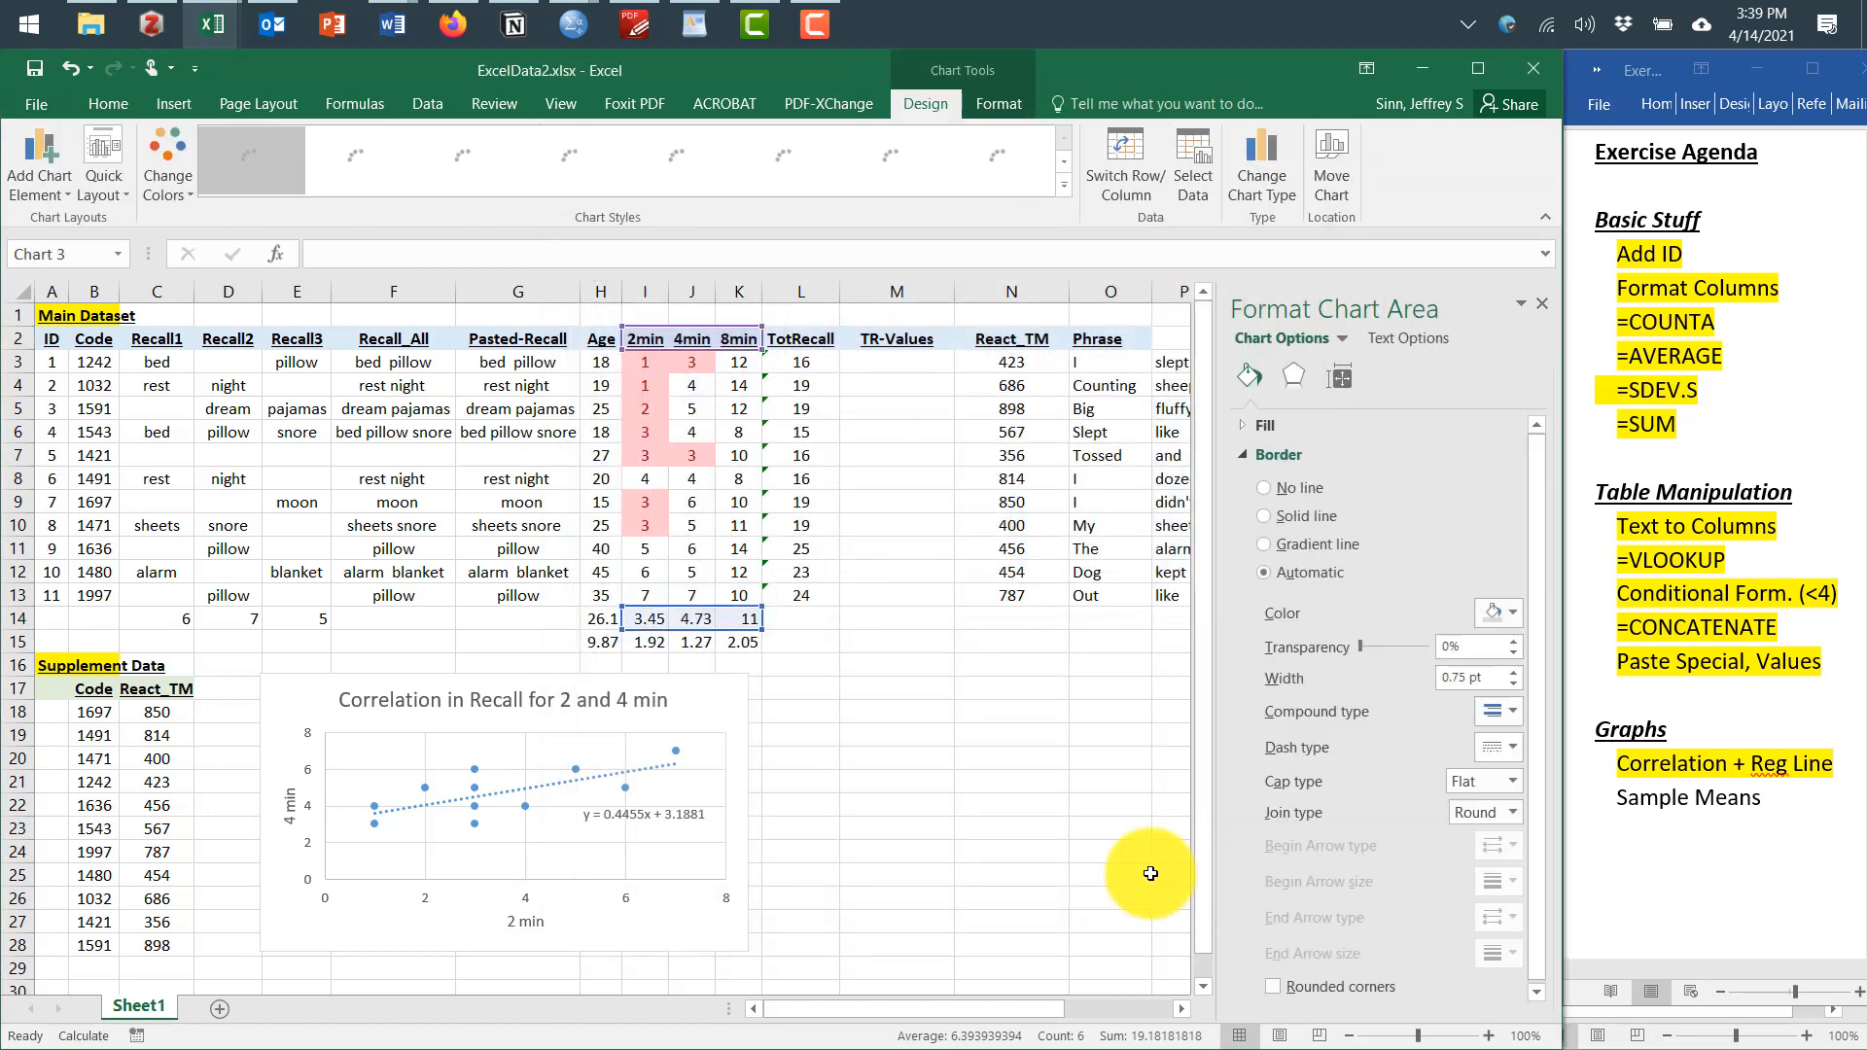
Move the column chart beside the scatter chart, around columns L to O and rows 17 to 28
drag(923, 487, 1069, 695)
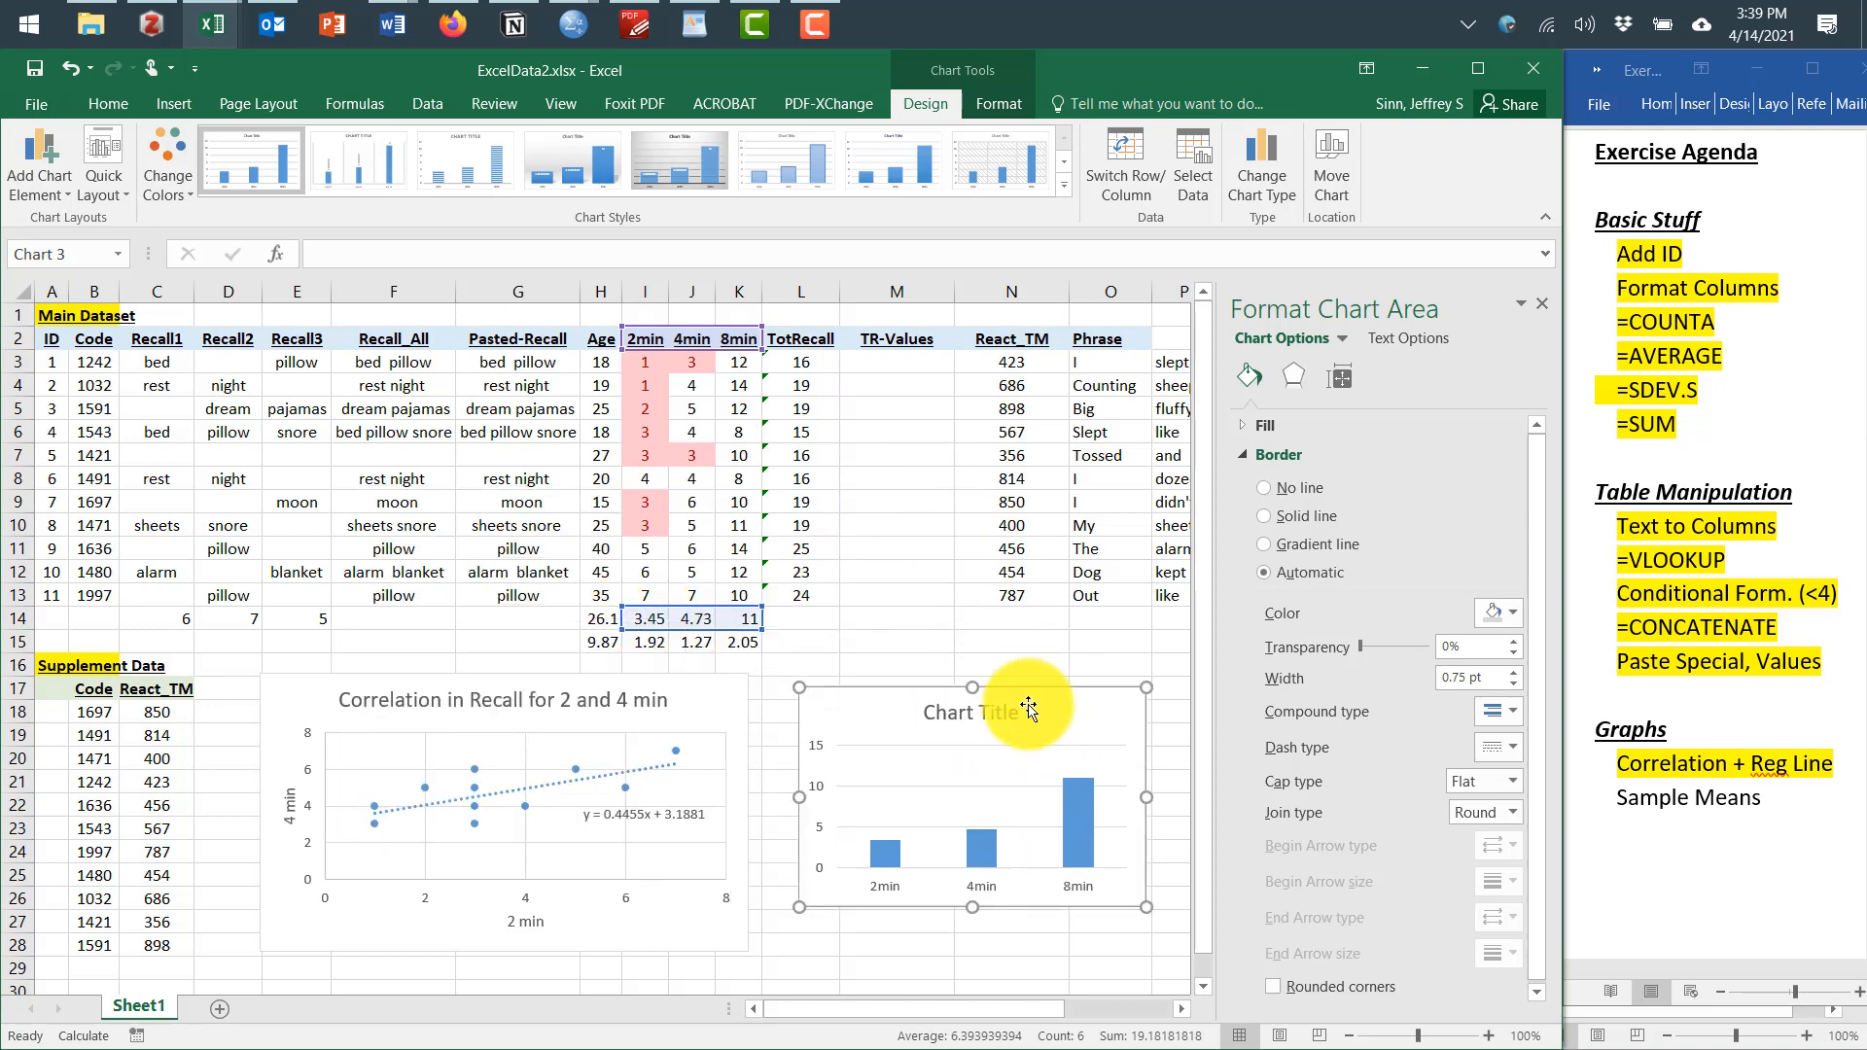
drag(1096, 727, 1082, 725)
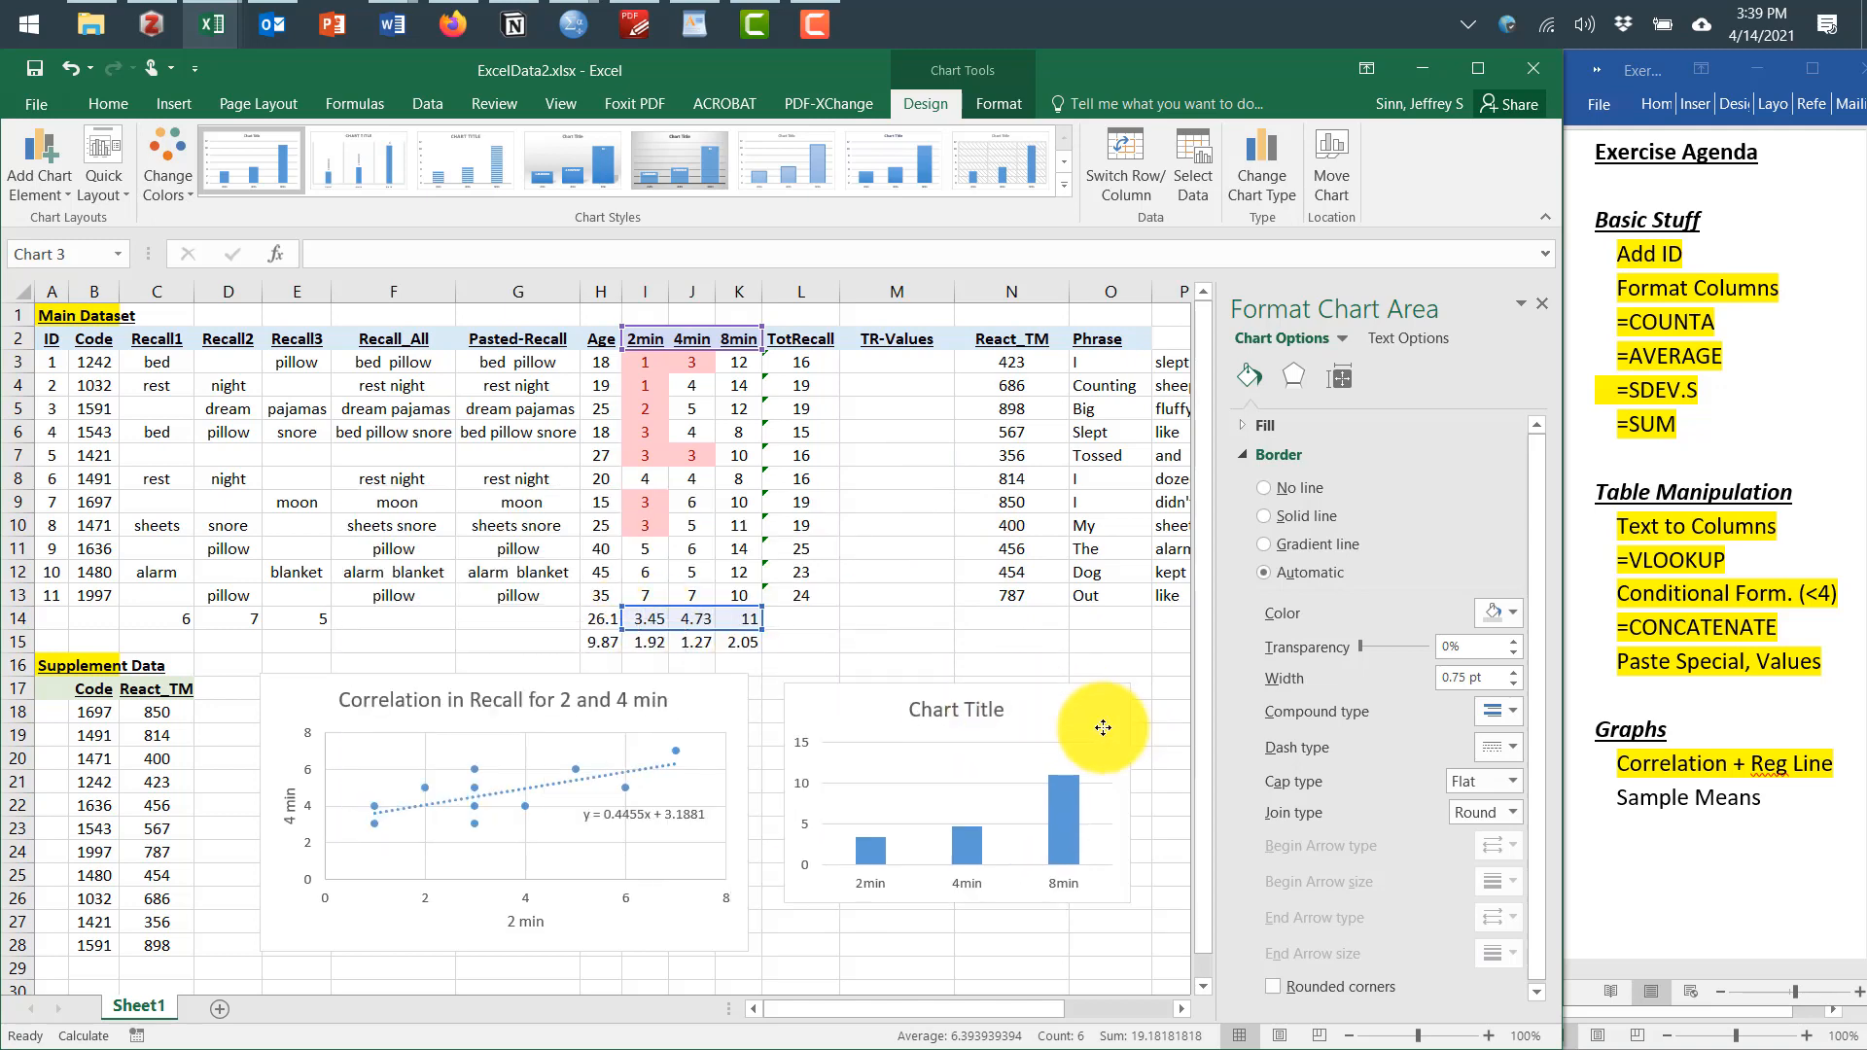
Add axis titles to the column chart and name the vertical axis Items Recalled
click(1158, 700)
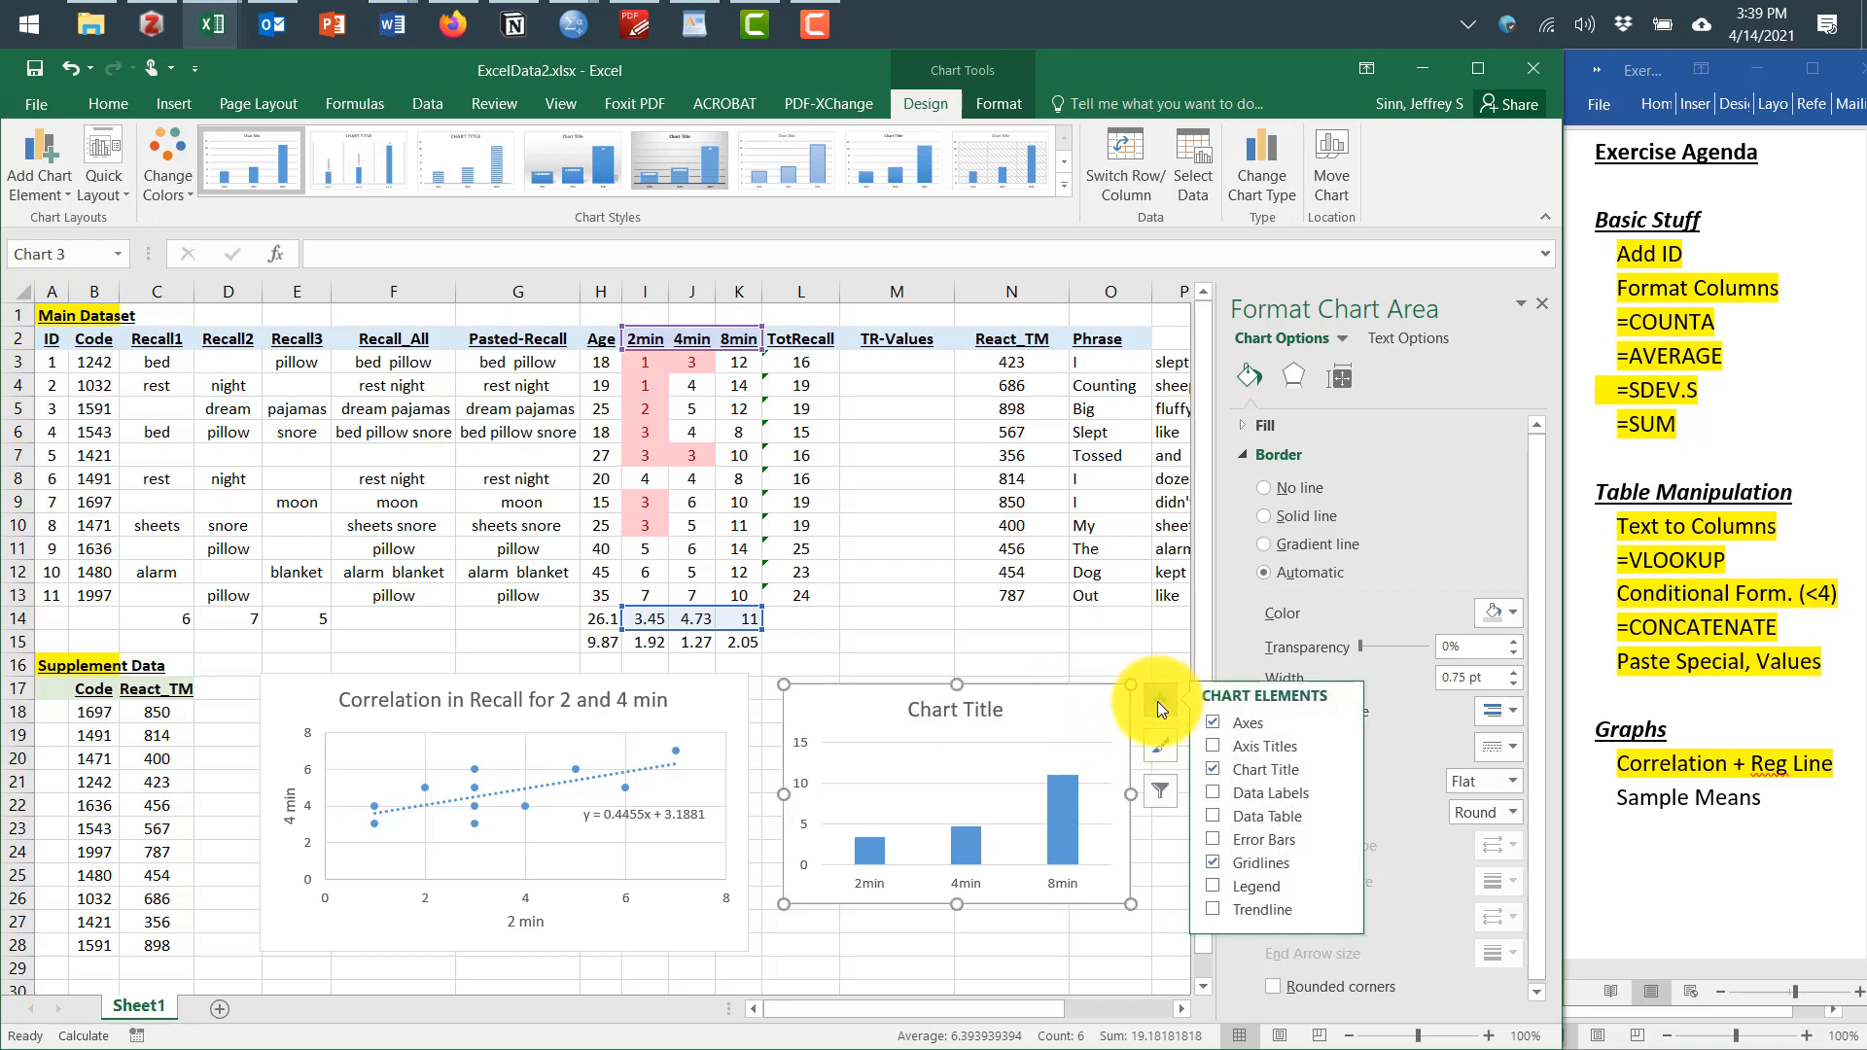
click(1220, 739)
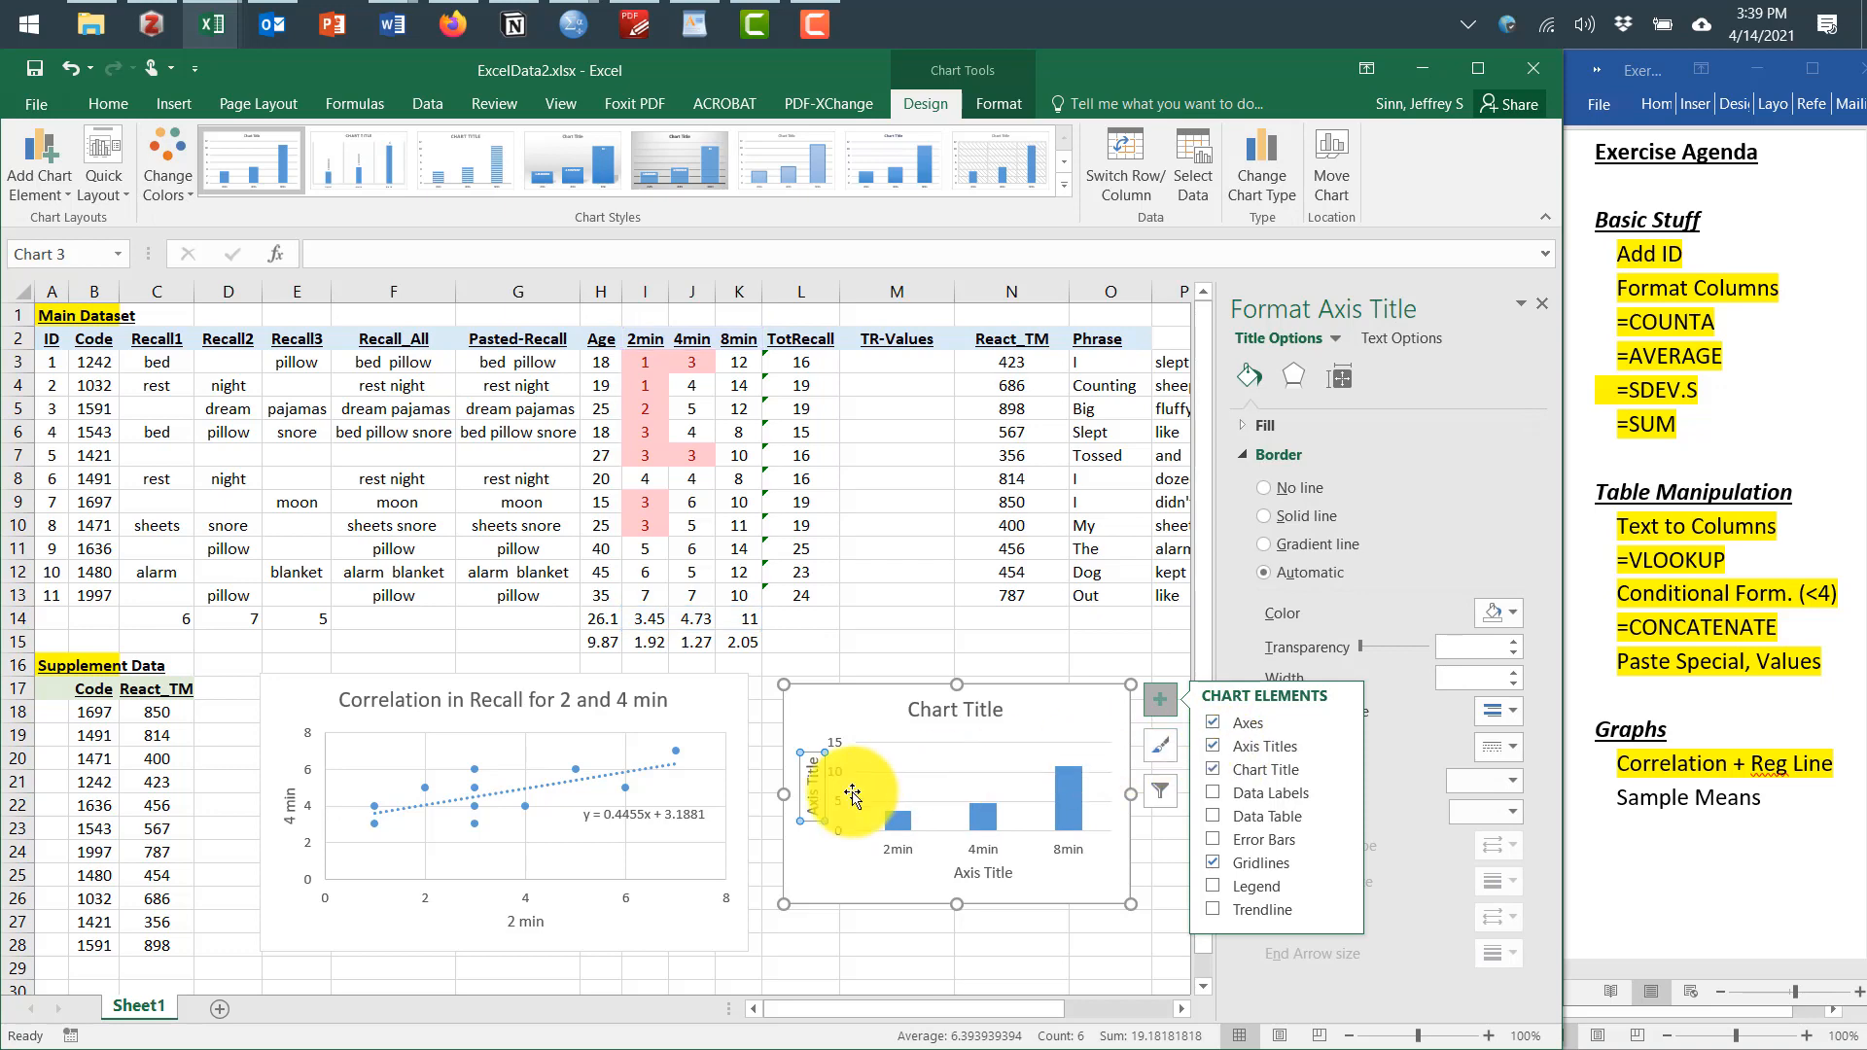
click(810, 788)
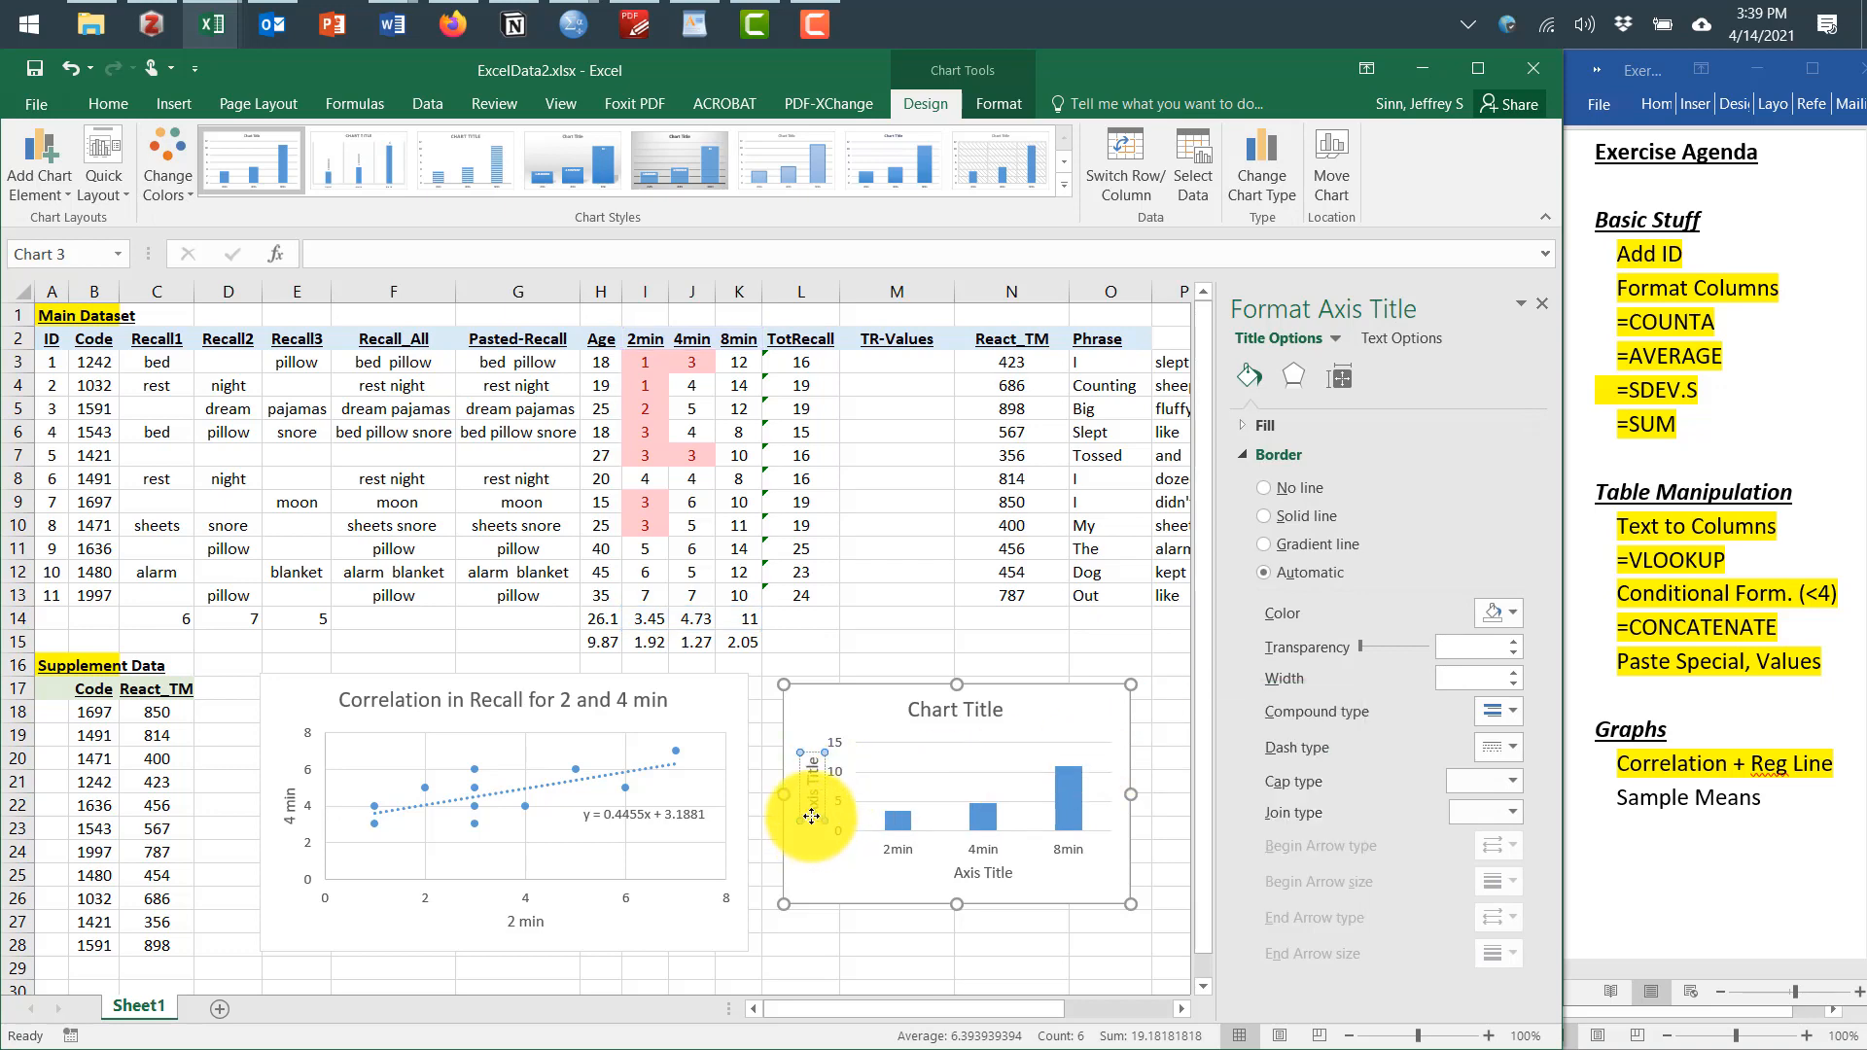
drag(814, 816, 800, 762)
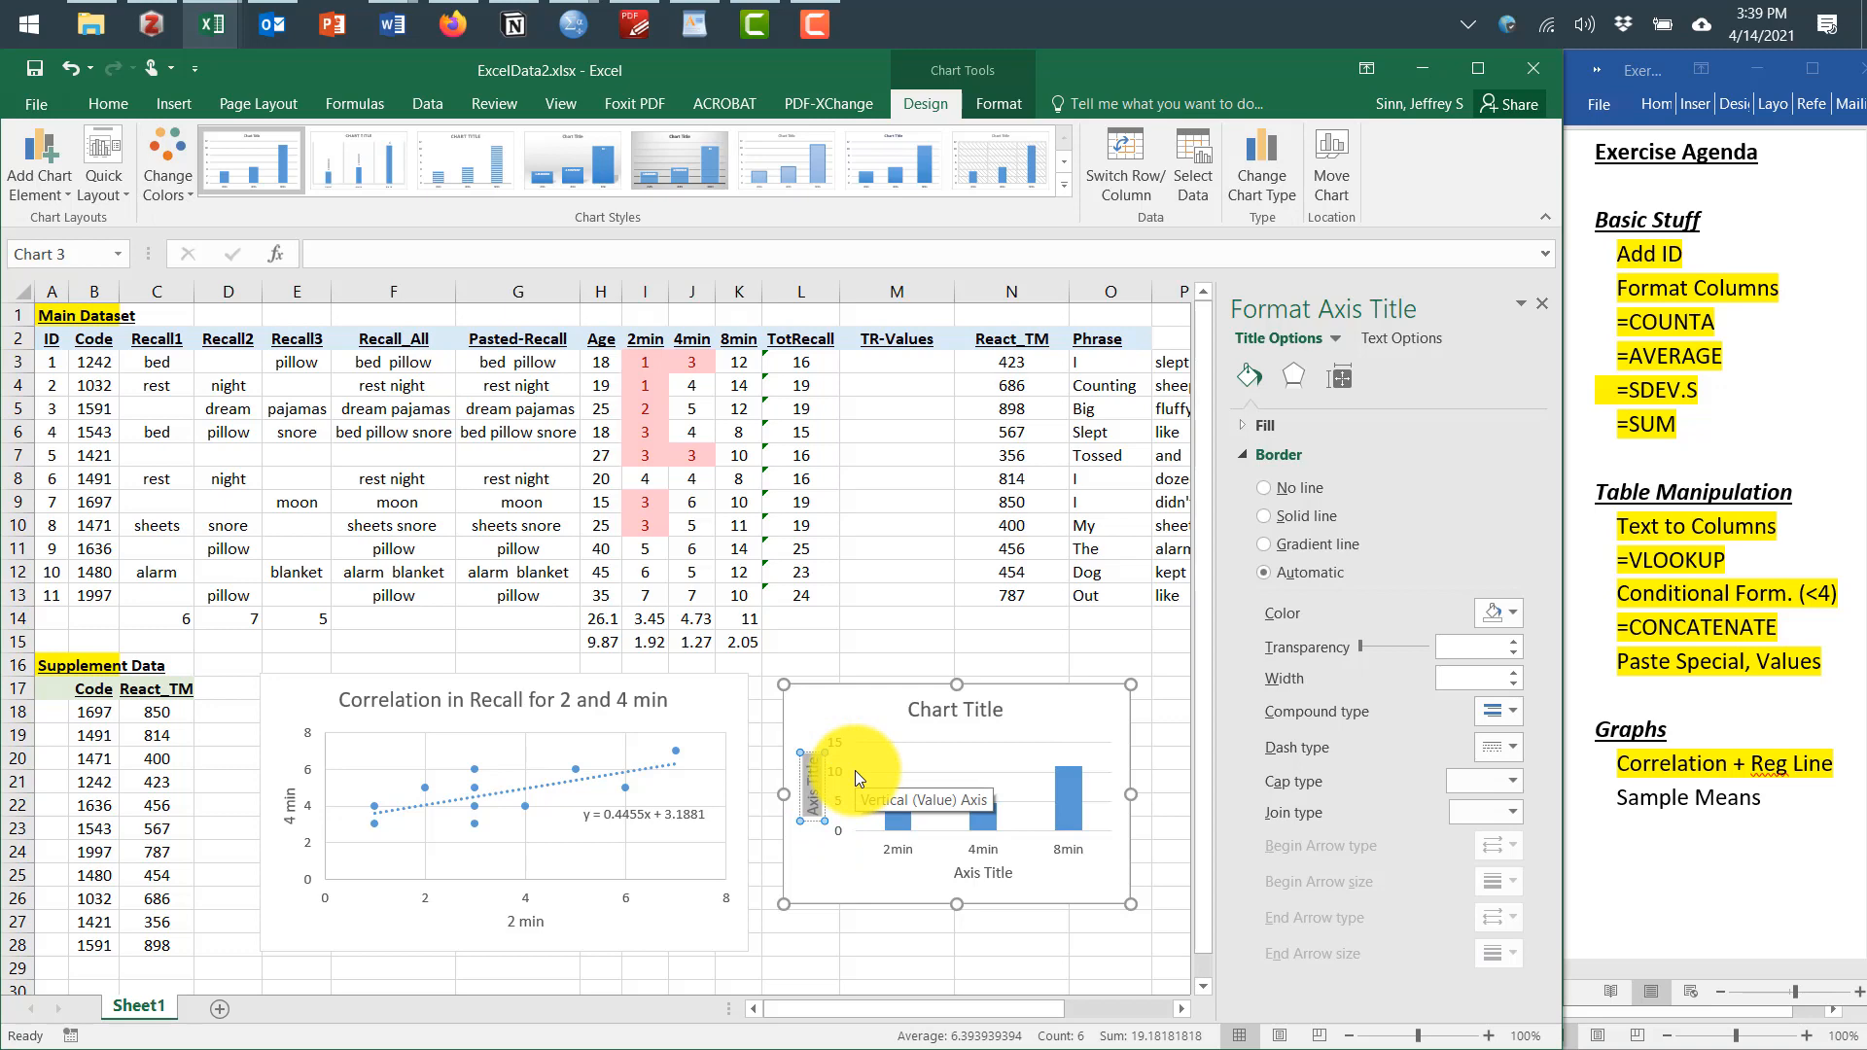
text(Items Recalled)
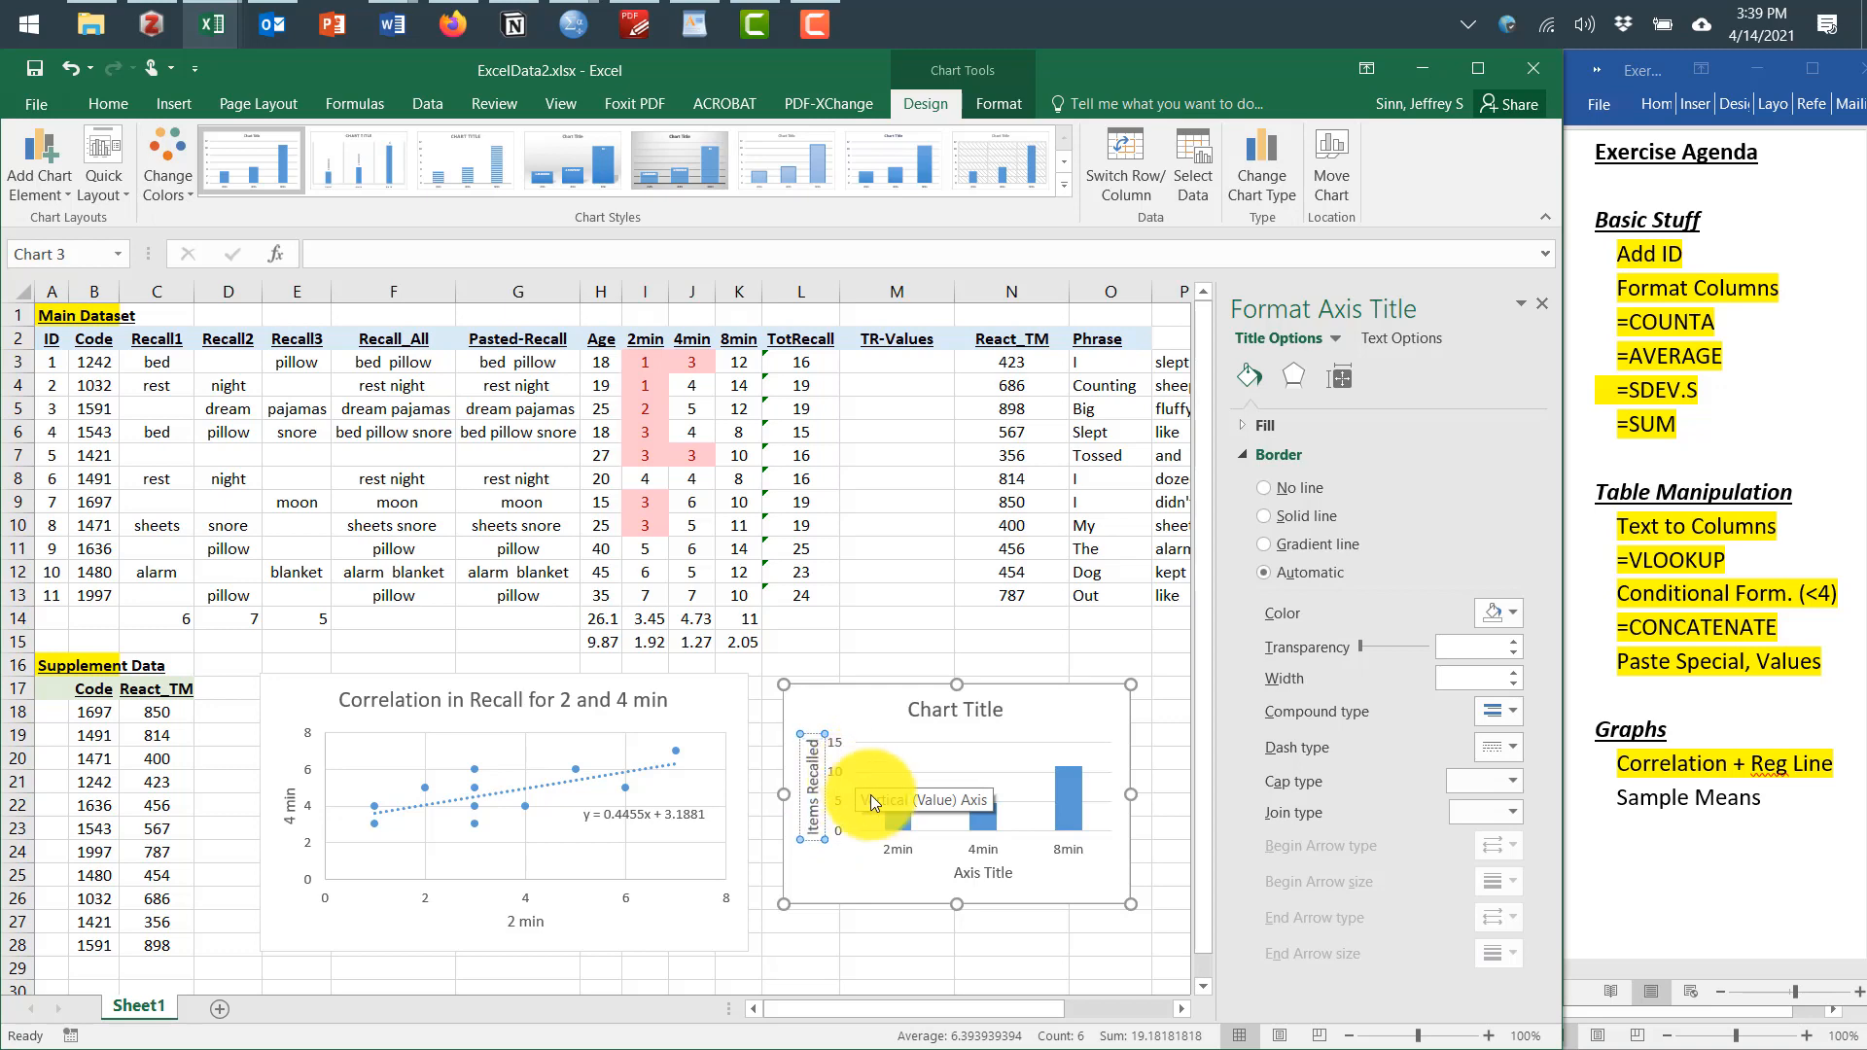
Name the column chart's horizontal axis title Minutes of Practice and recenter it under the axis
click(962, 874)
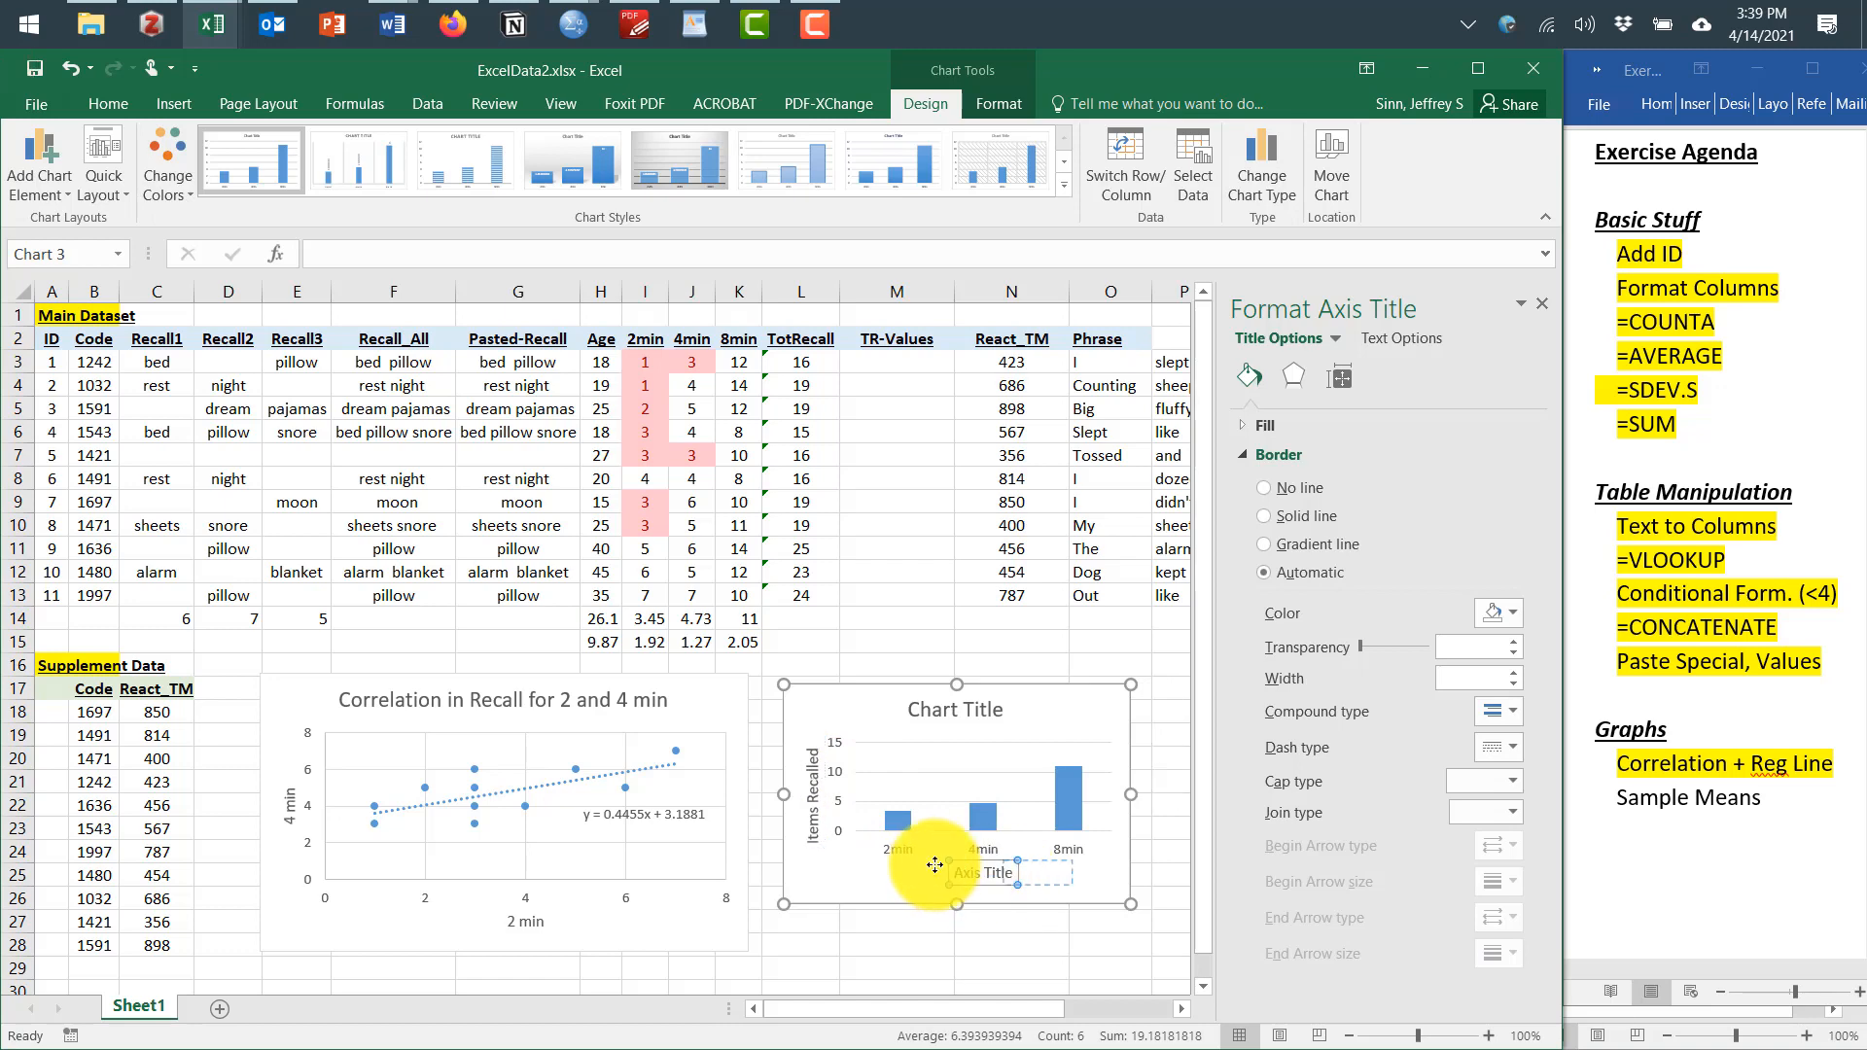
click(963, 874)
drag(963, 873, 1021, 878)
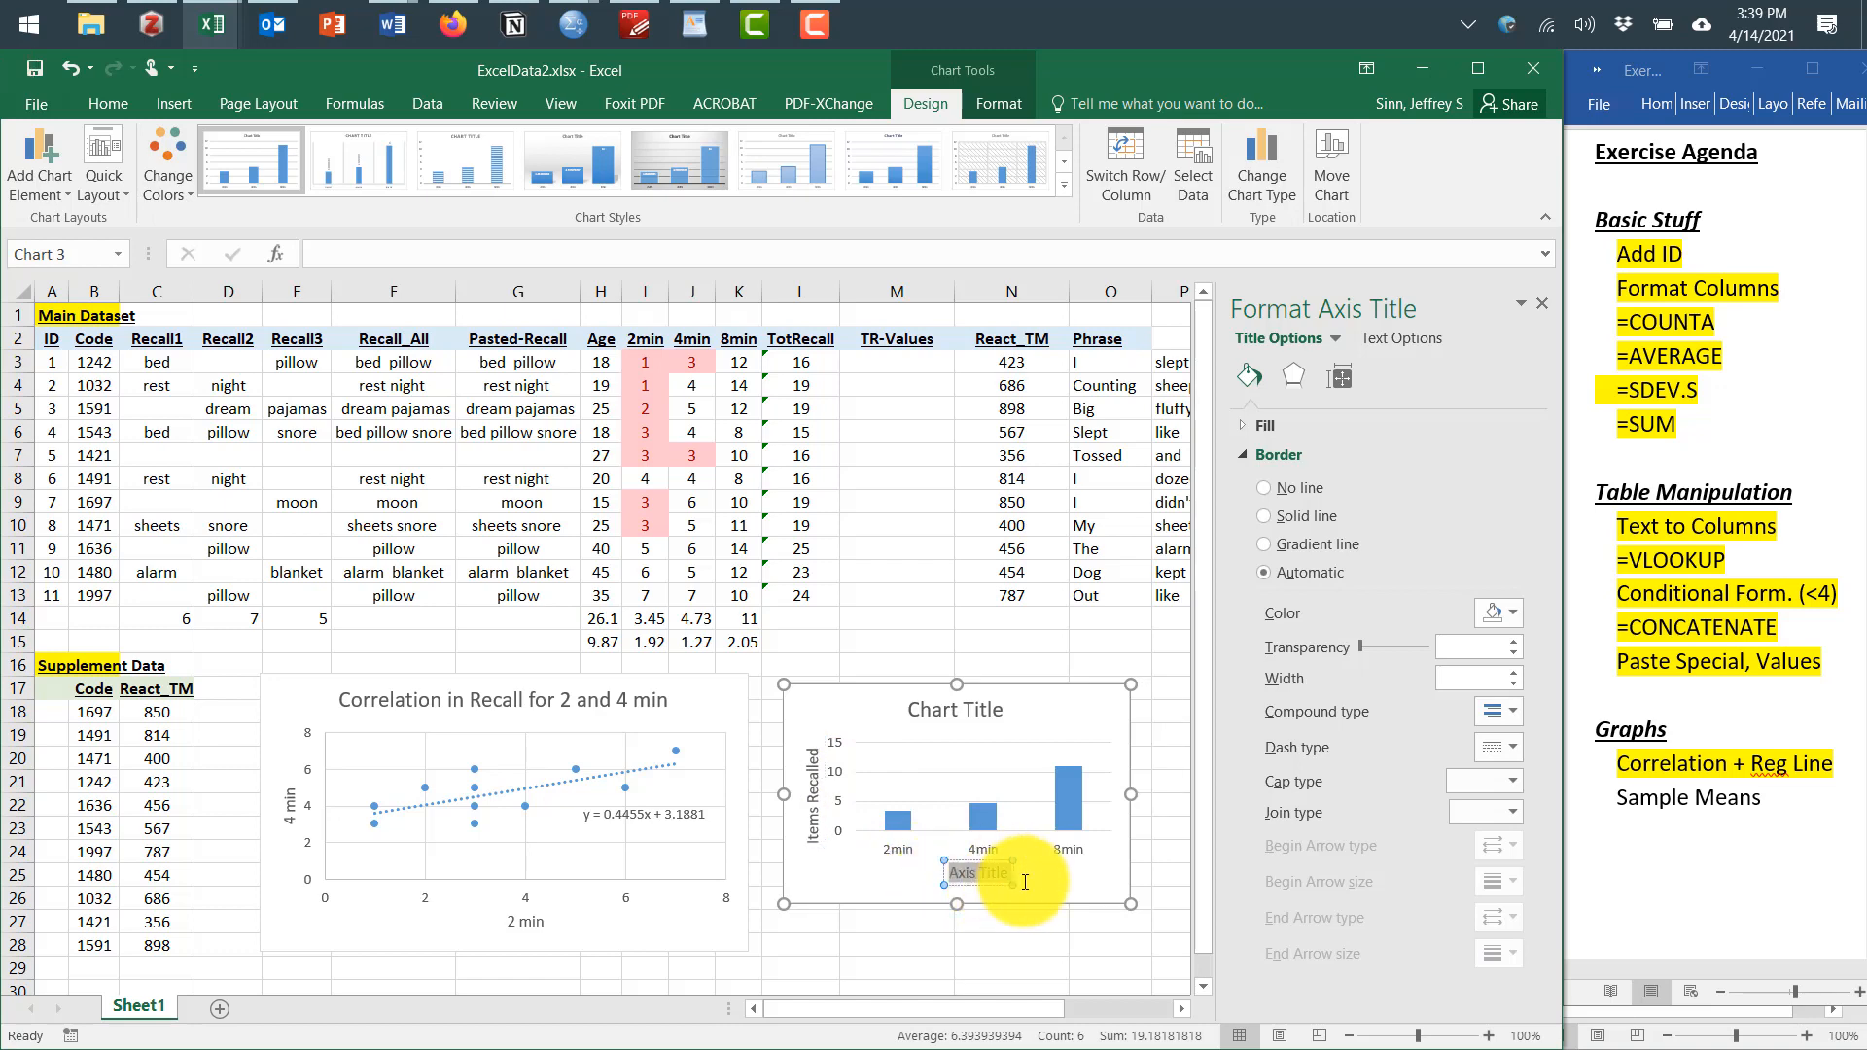
text(M)
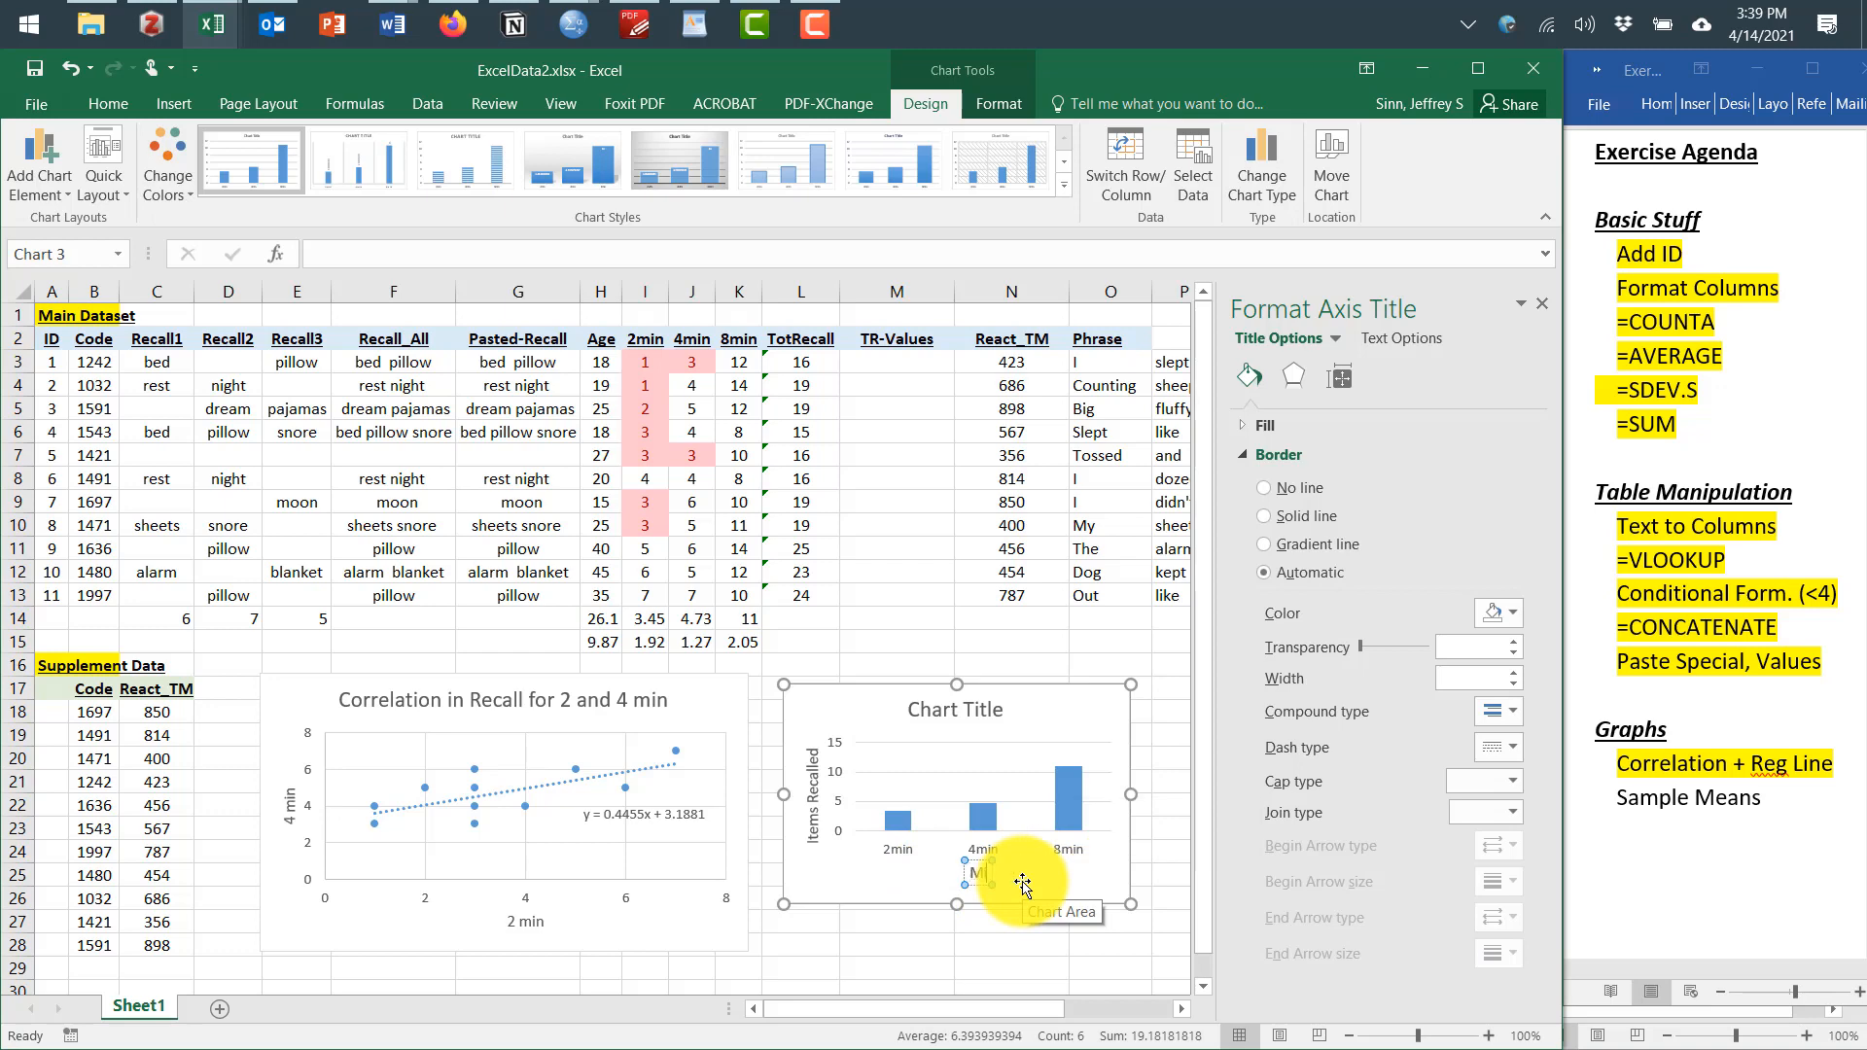
text(inutes of Practice)
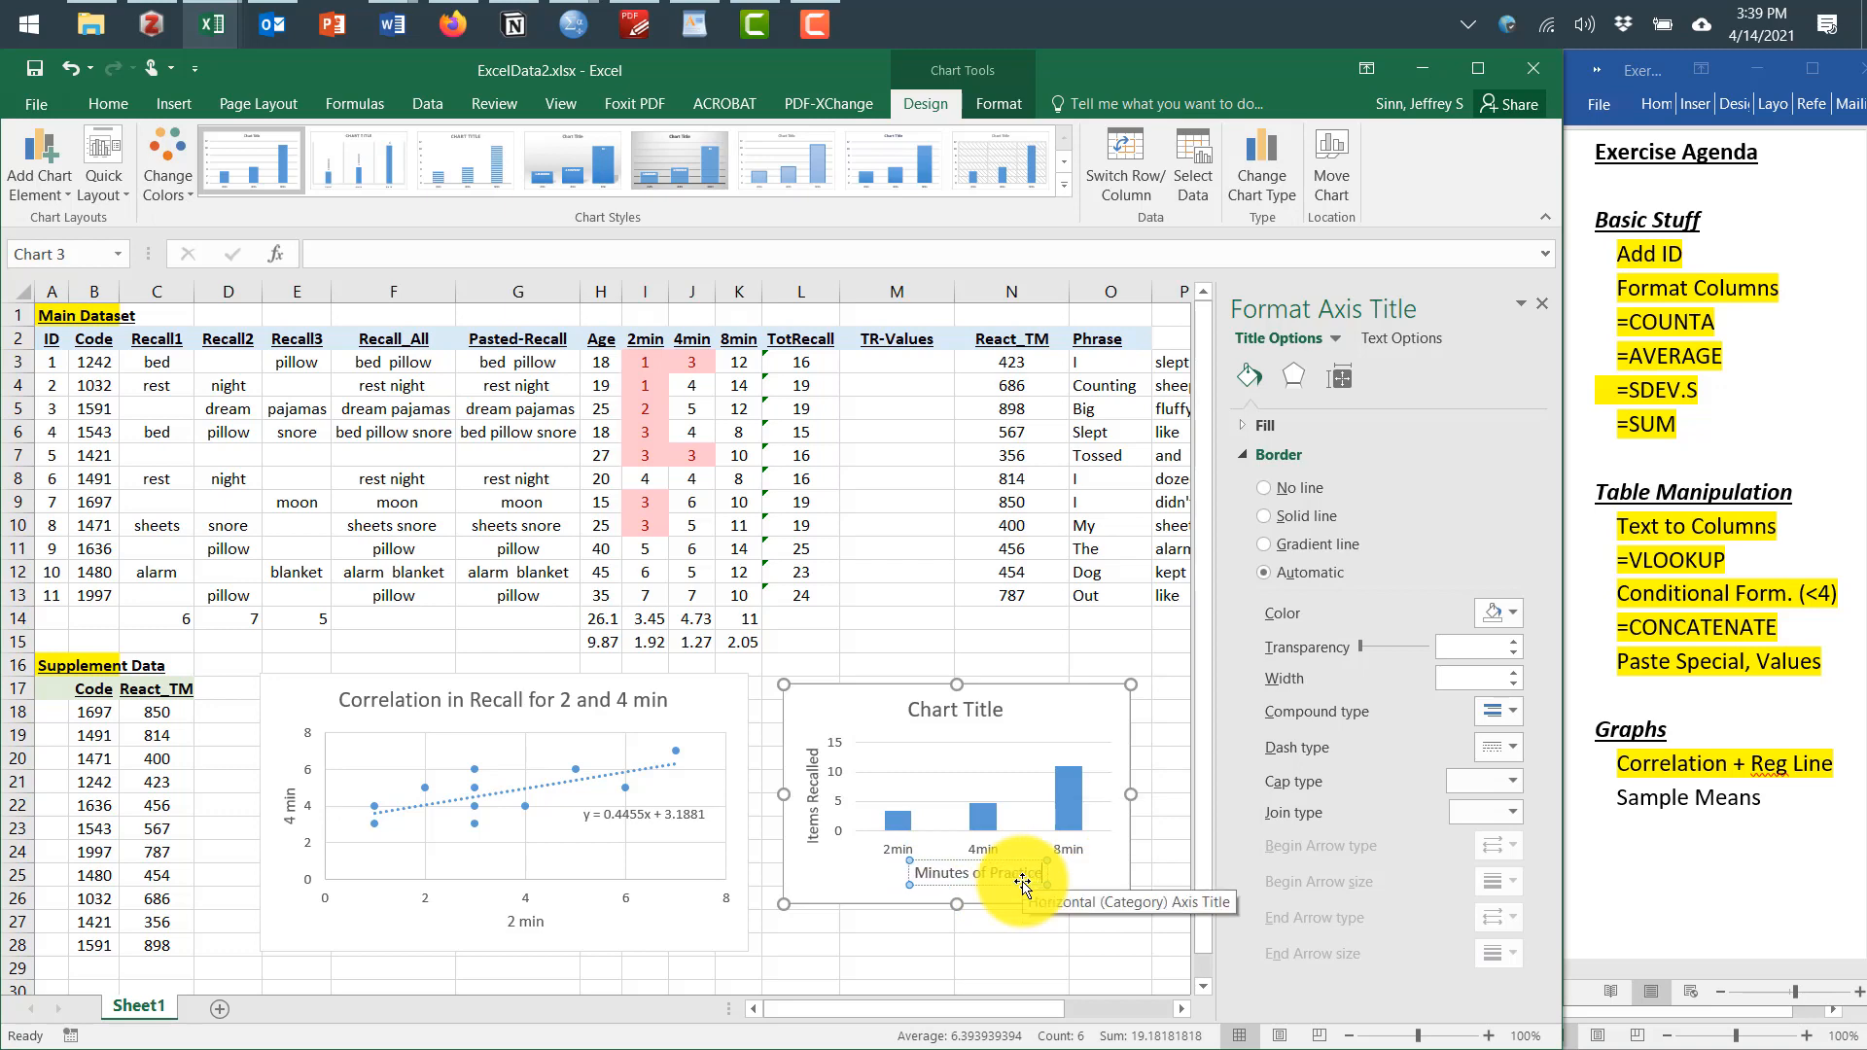
click(1104, 885)
click(1018, 862)
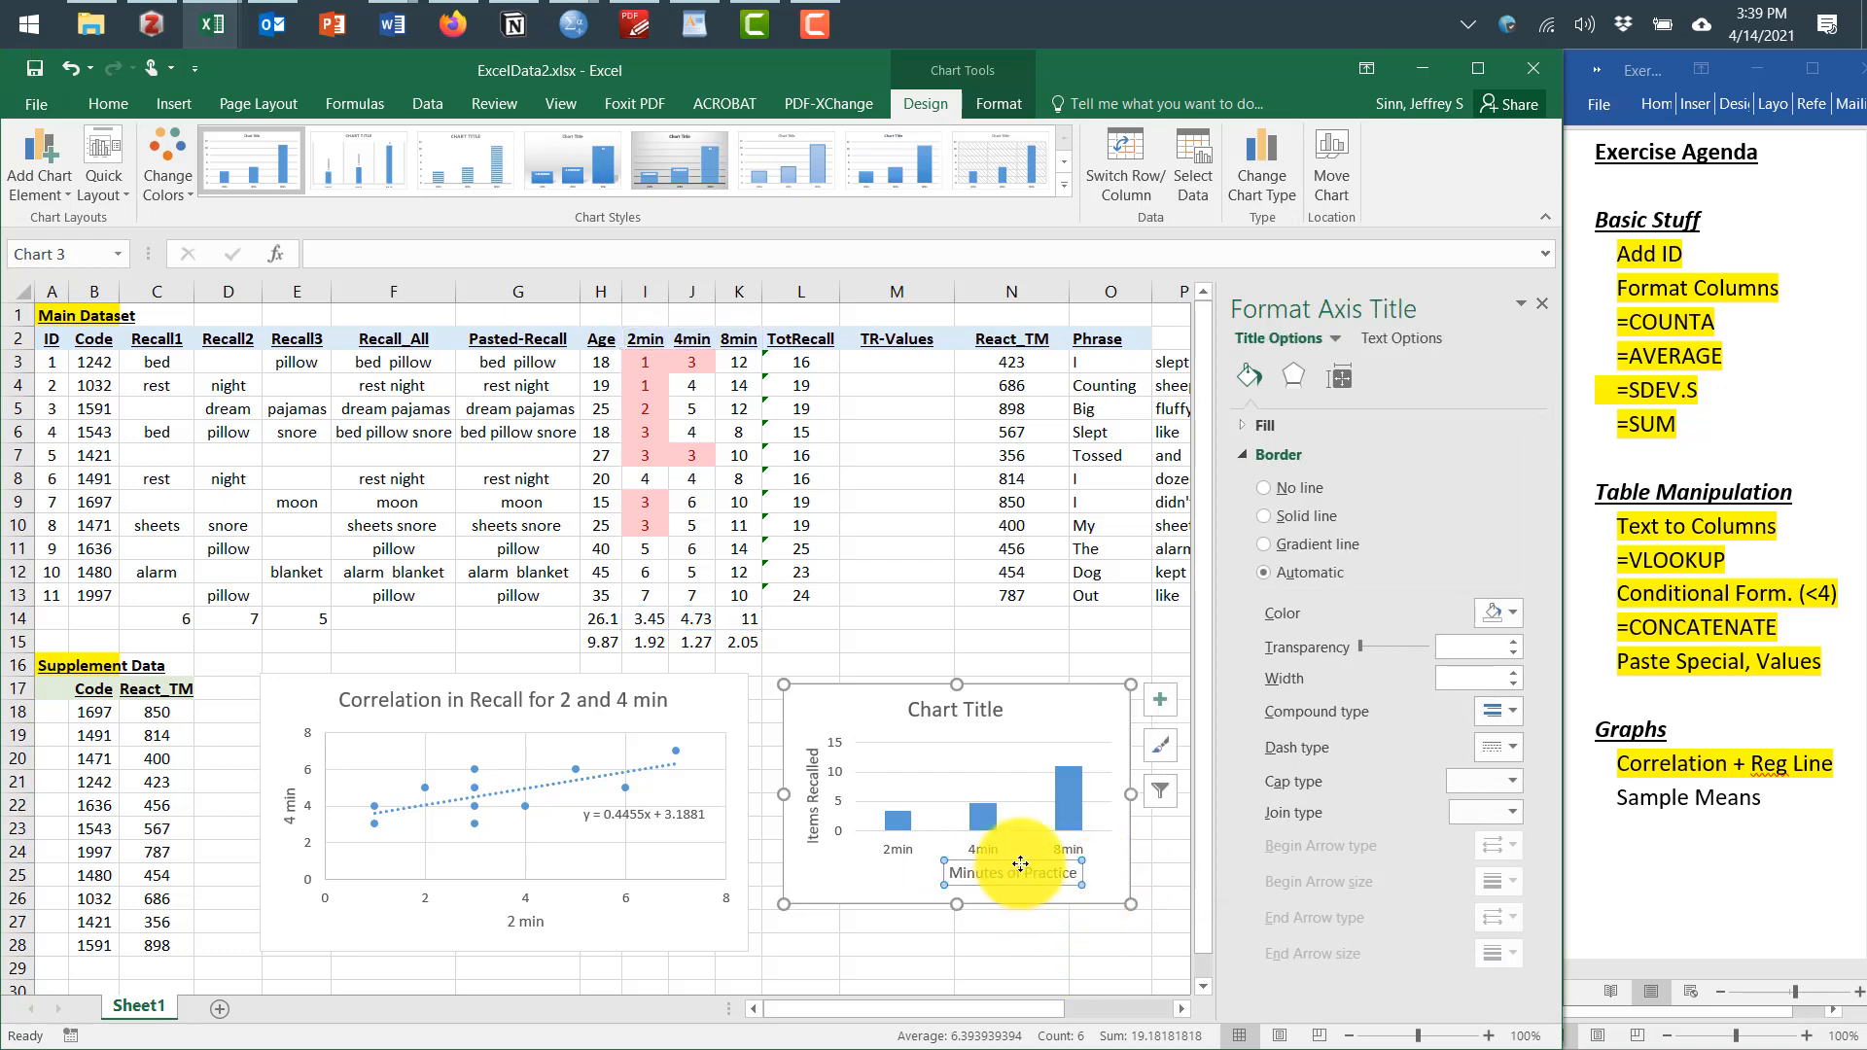
drag(1018, 863, 987, 870)
click(1096, 881)
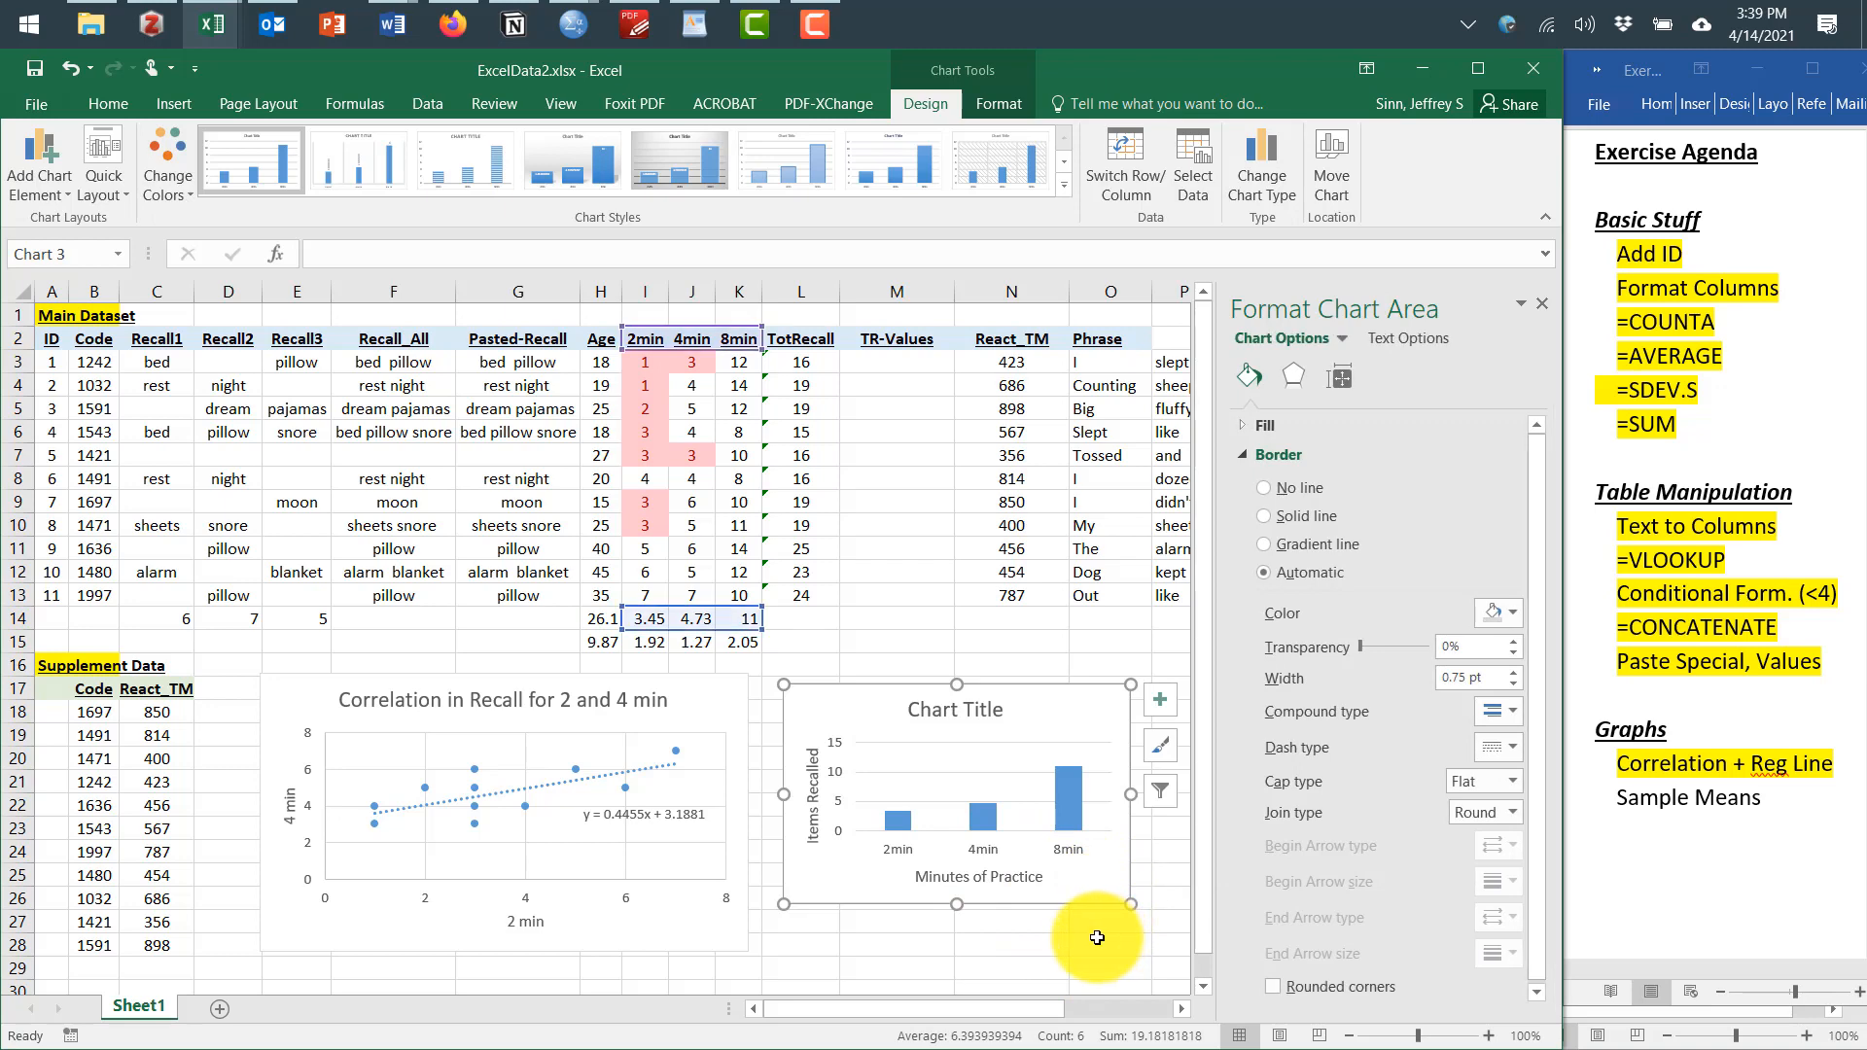
Retitle the column chart as Items Recalled by Condition
click(964, 706)
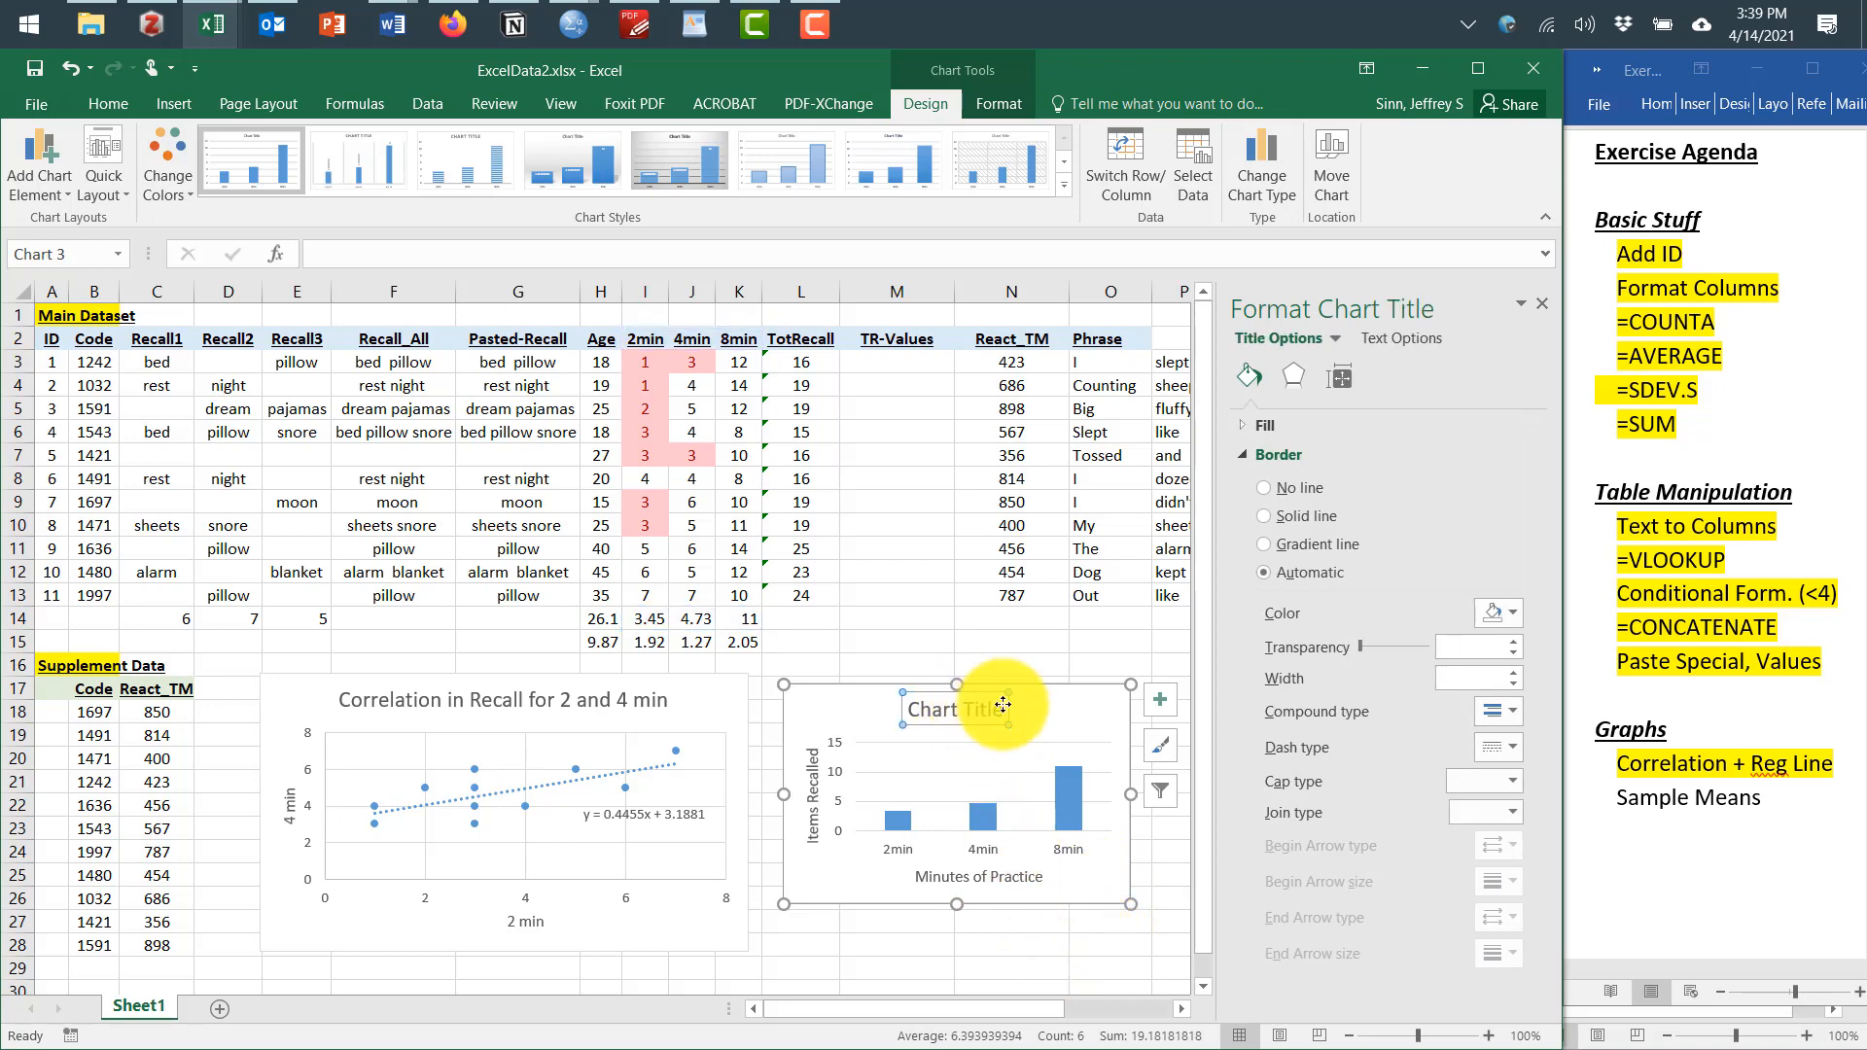
click(997, 707)
drag(1002, 707, 911, 707)
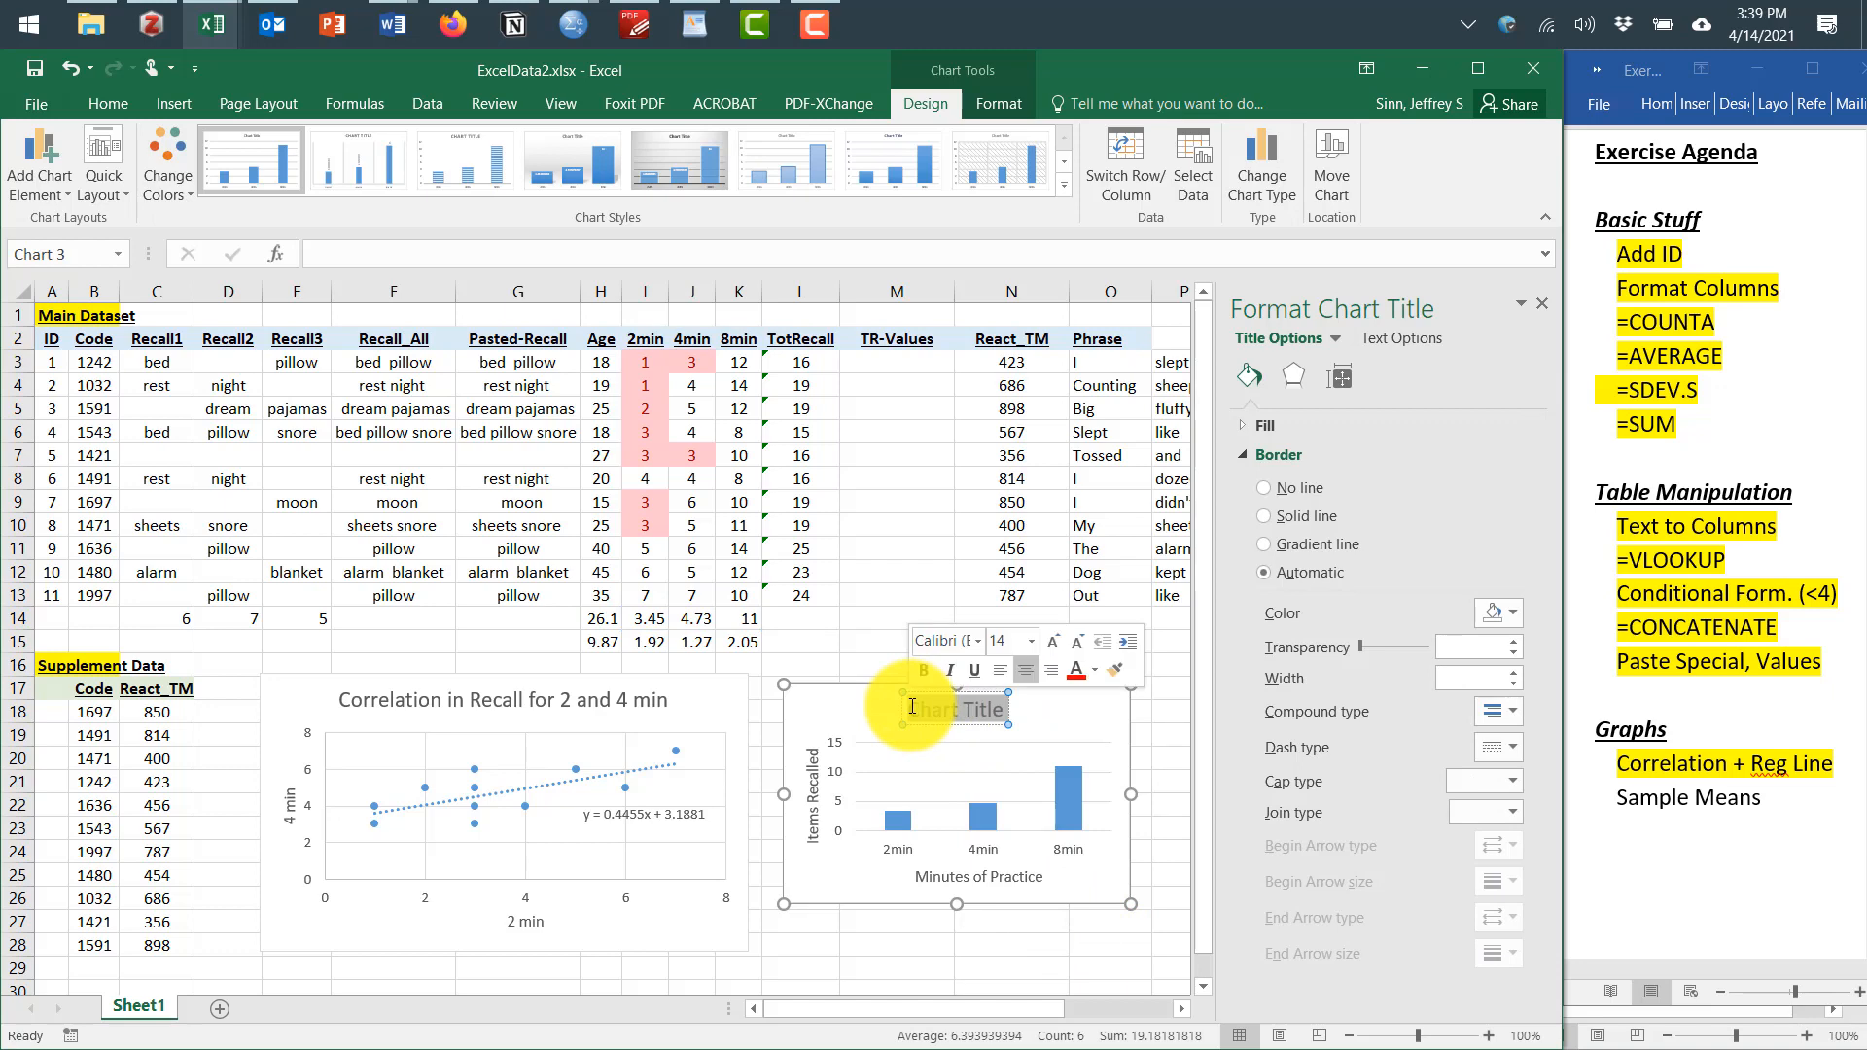
text(Words Rec)
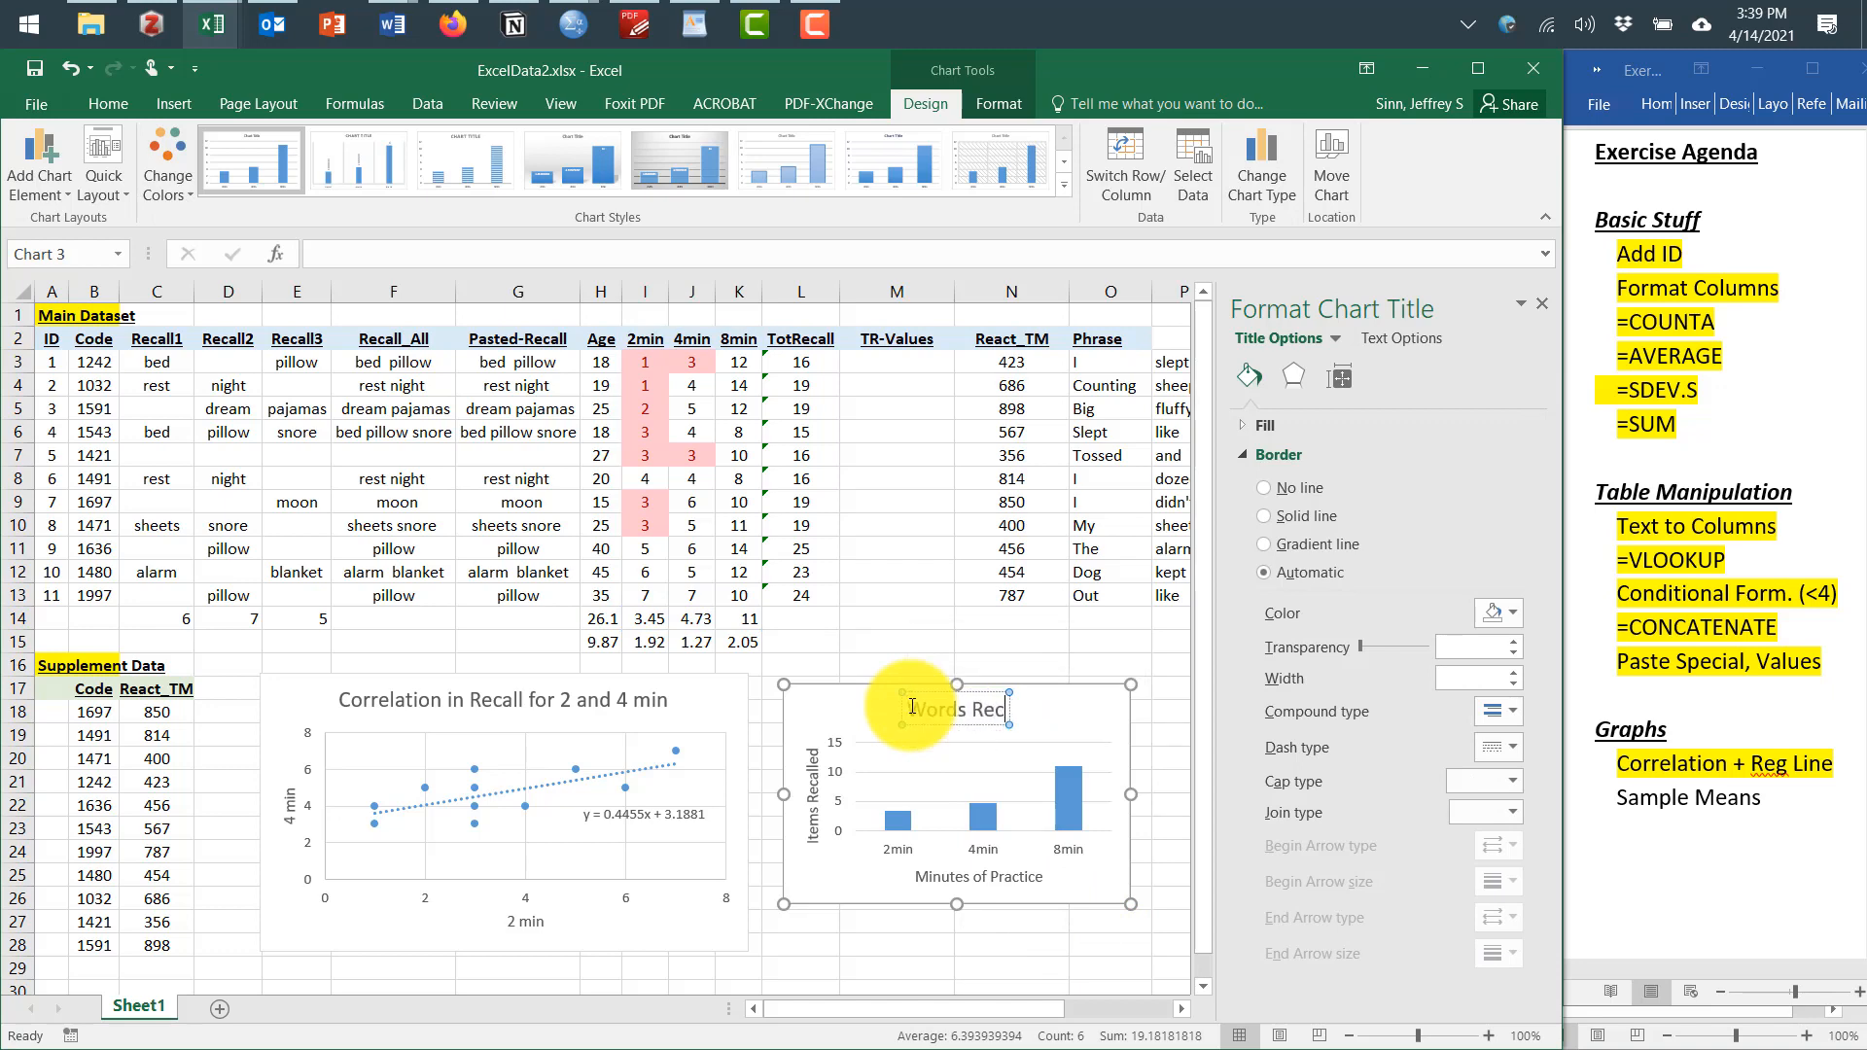
key(BackSpace)
key(BackSpace)
key(BackSpace)
key(BackSpace)
key(BackSpace)
key(BackSpace)
key(BackSpace)
key(BackSpace)
key(BackSpace)
text(Items re)
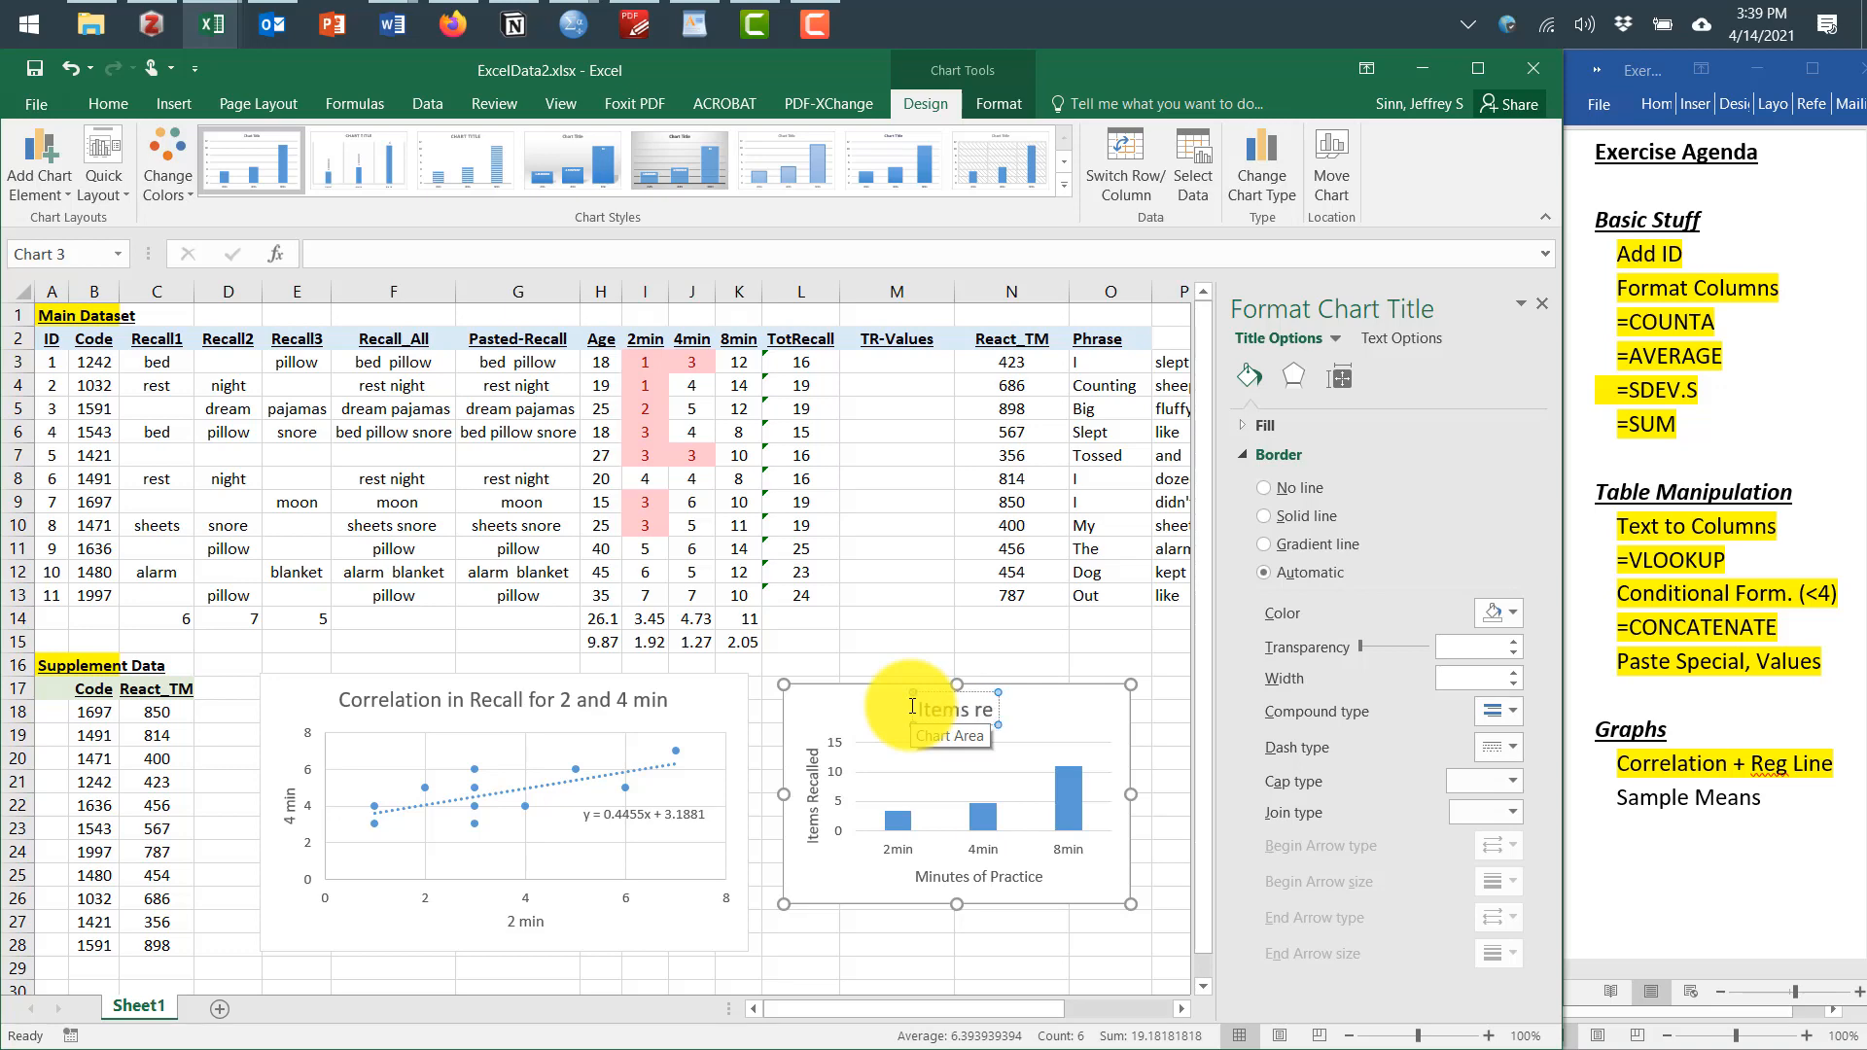
text(ca)
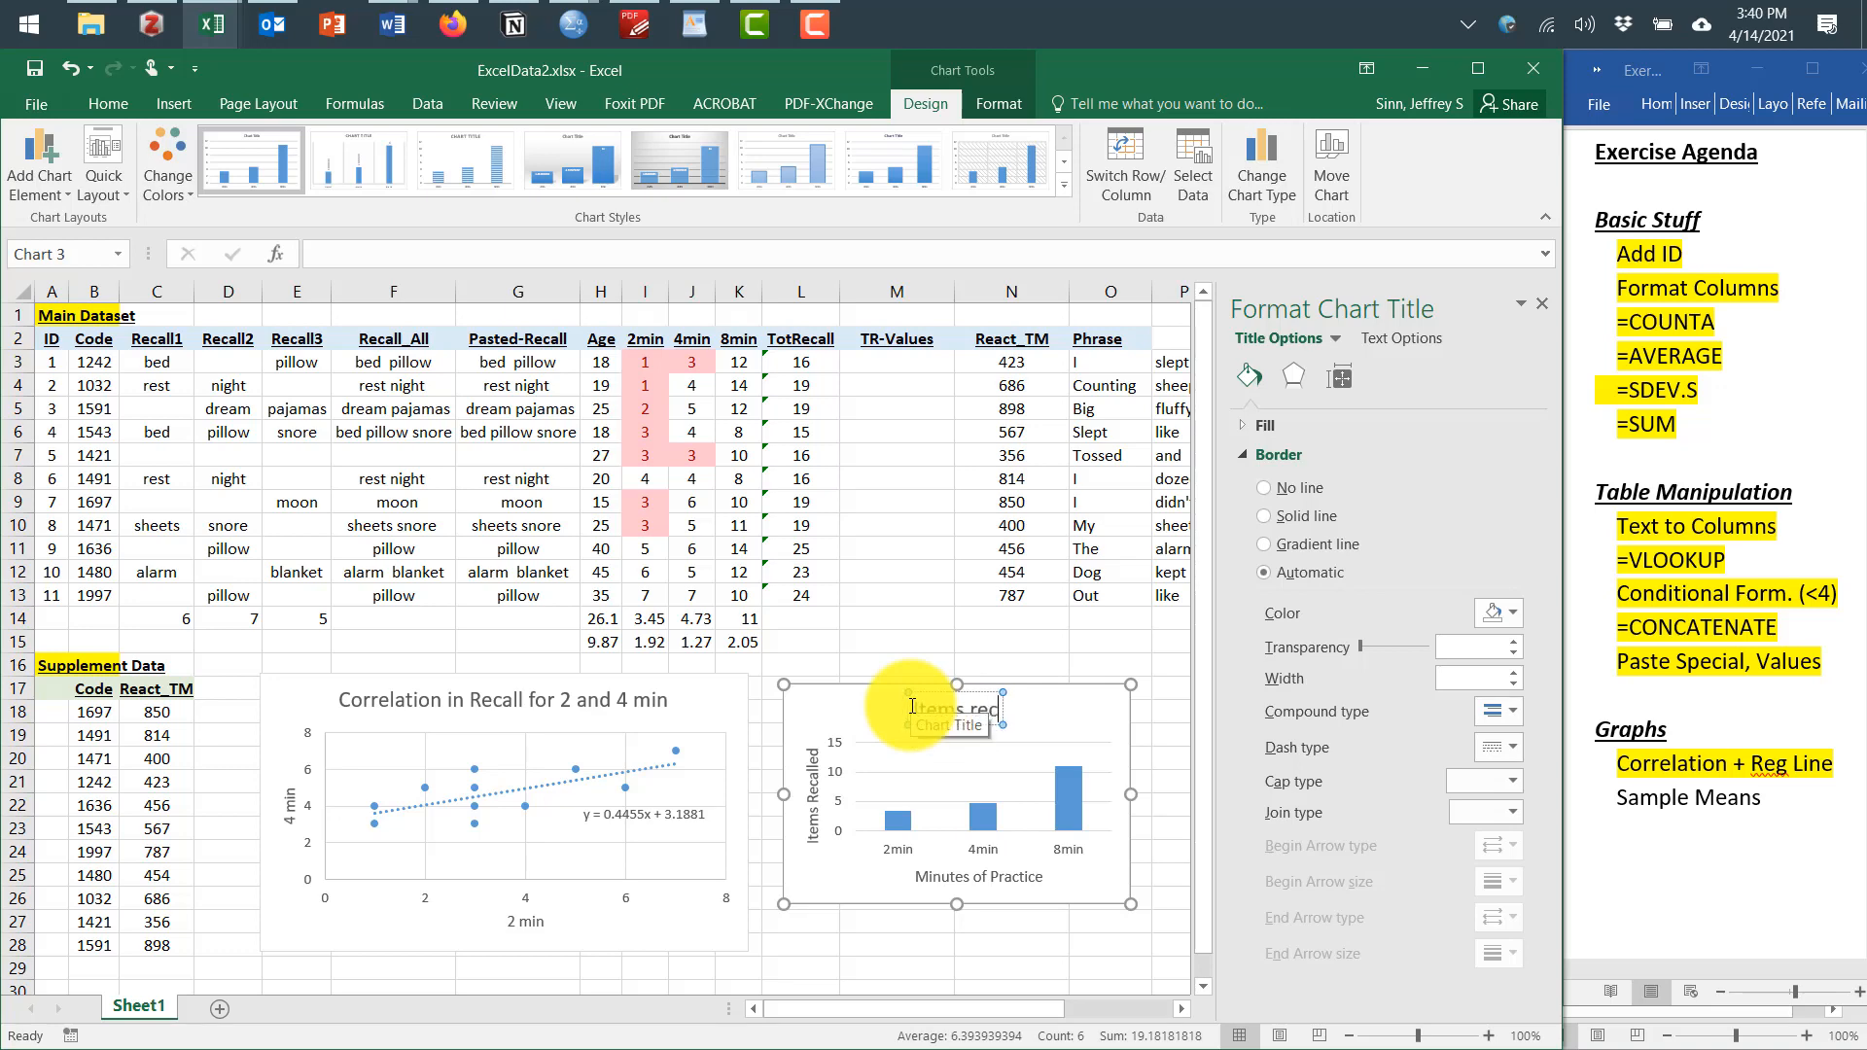
key(BackSpace)
key(BackSpace)
key(BackSpace)
text(Recalled by Condition)
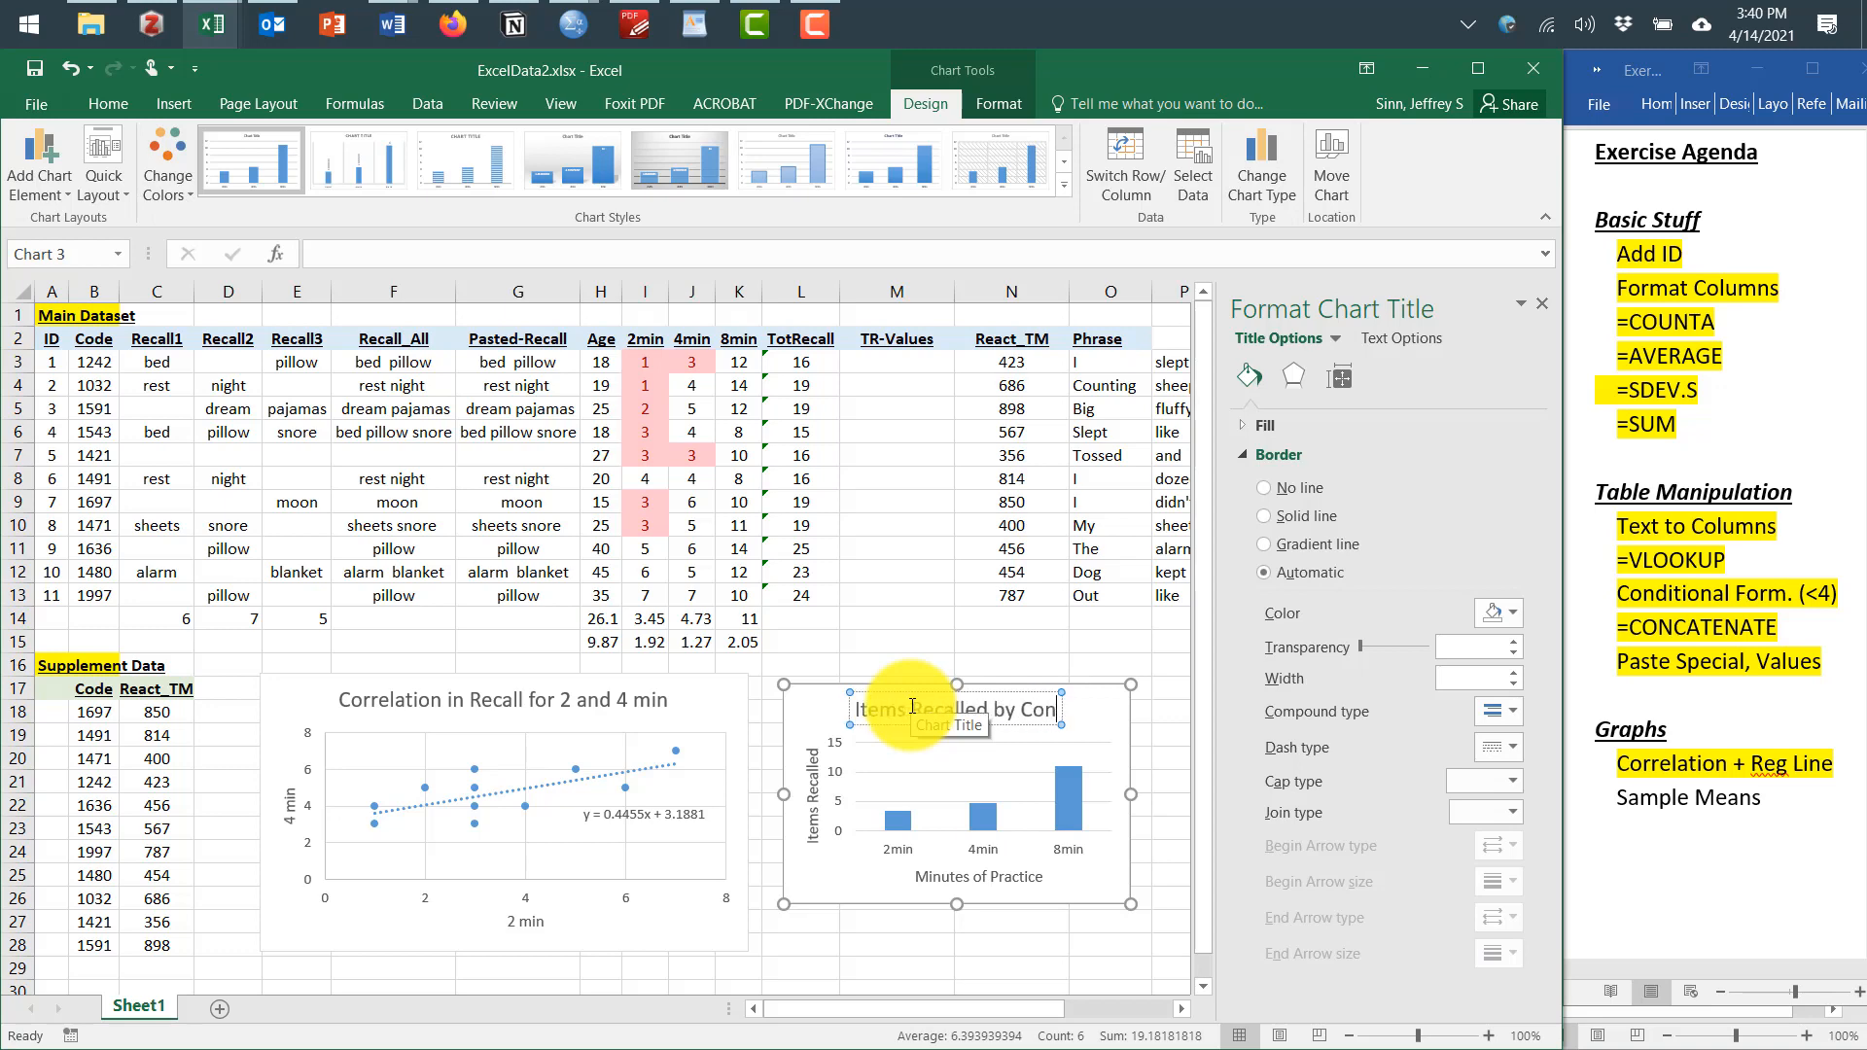
click(1078, 955)
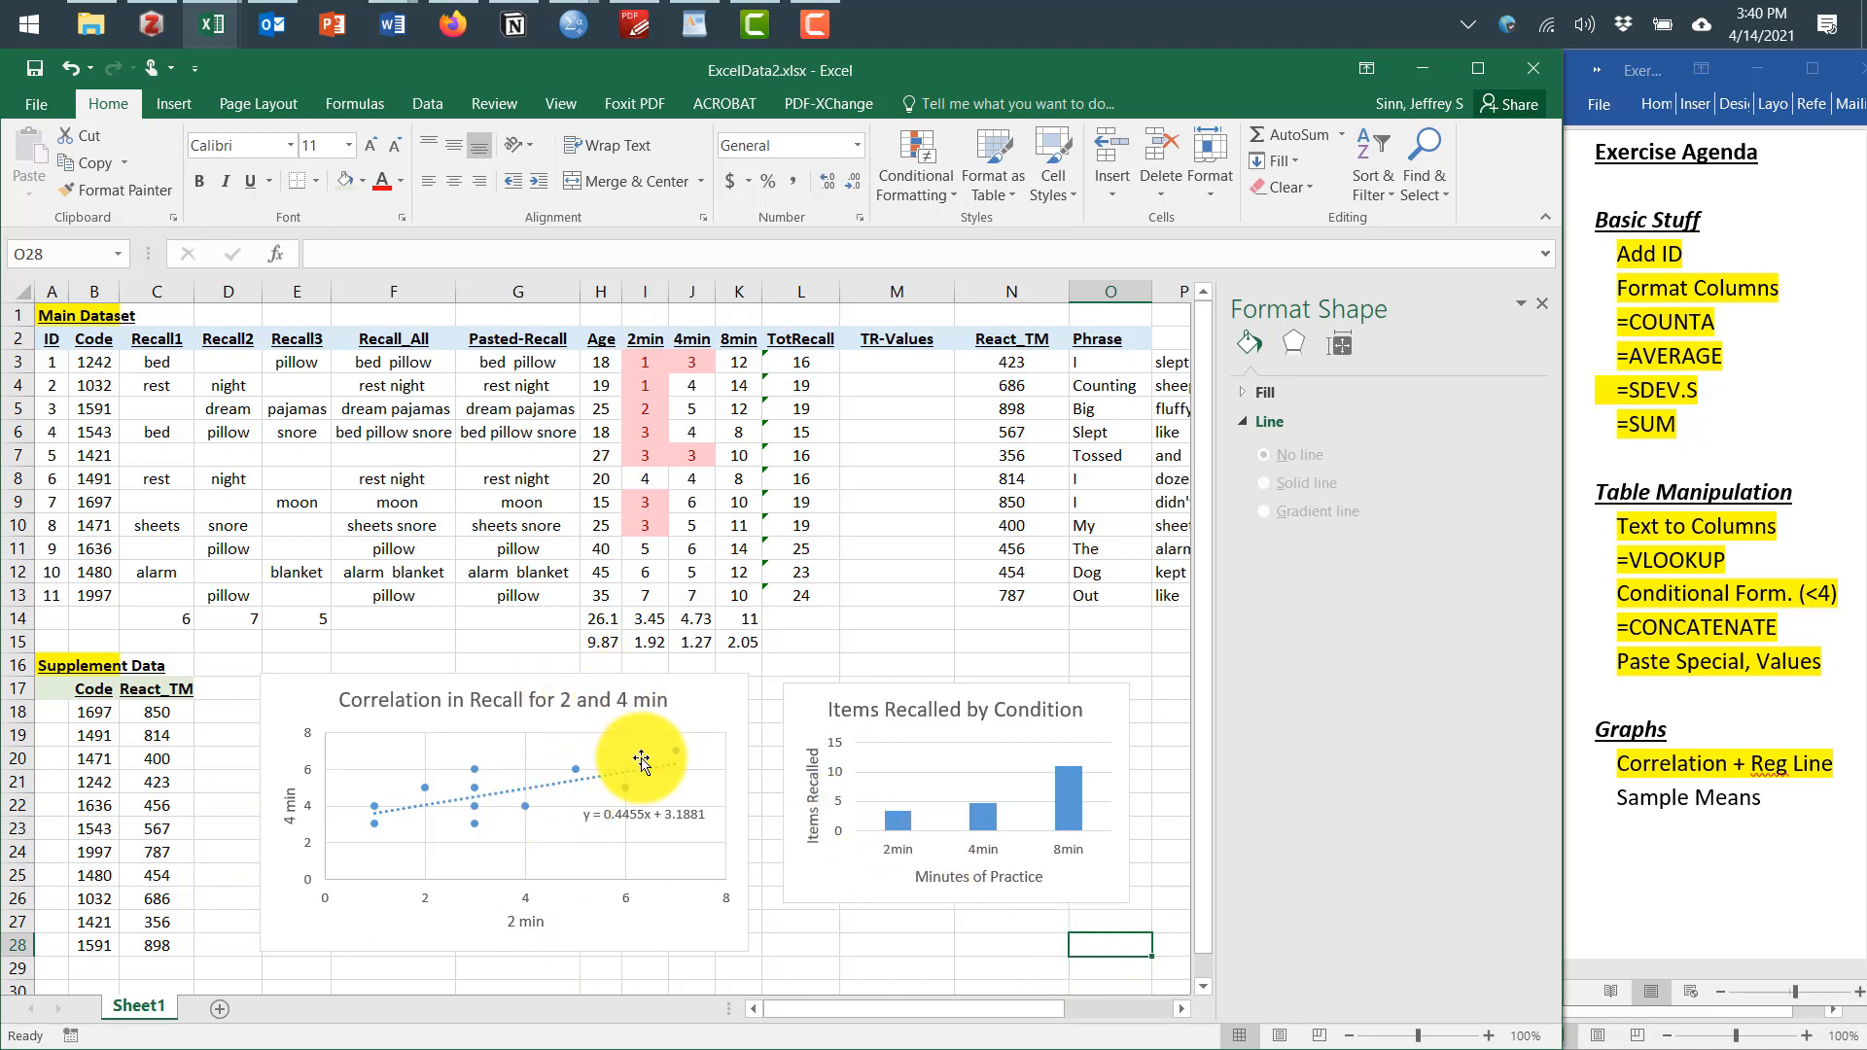
Give the column chart a 3 pt outline
click(803, 696)
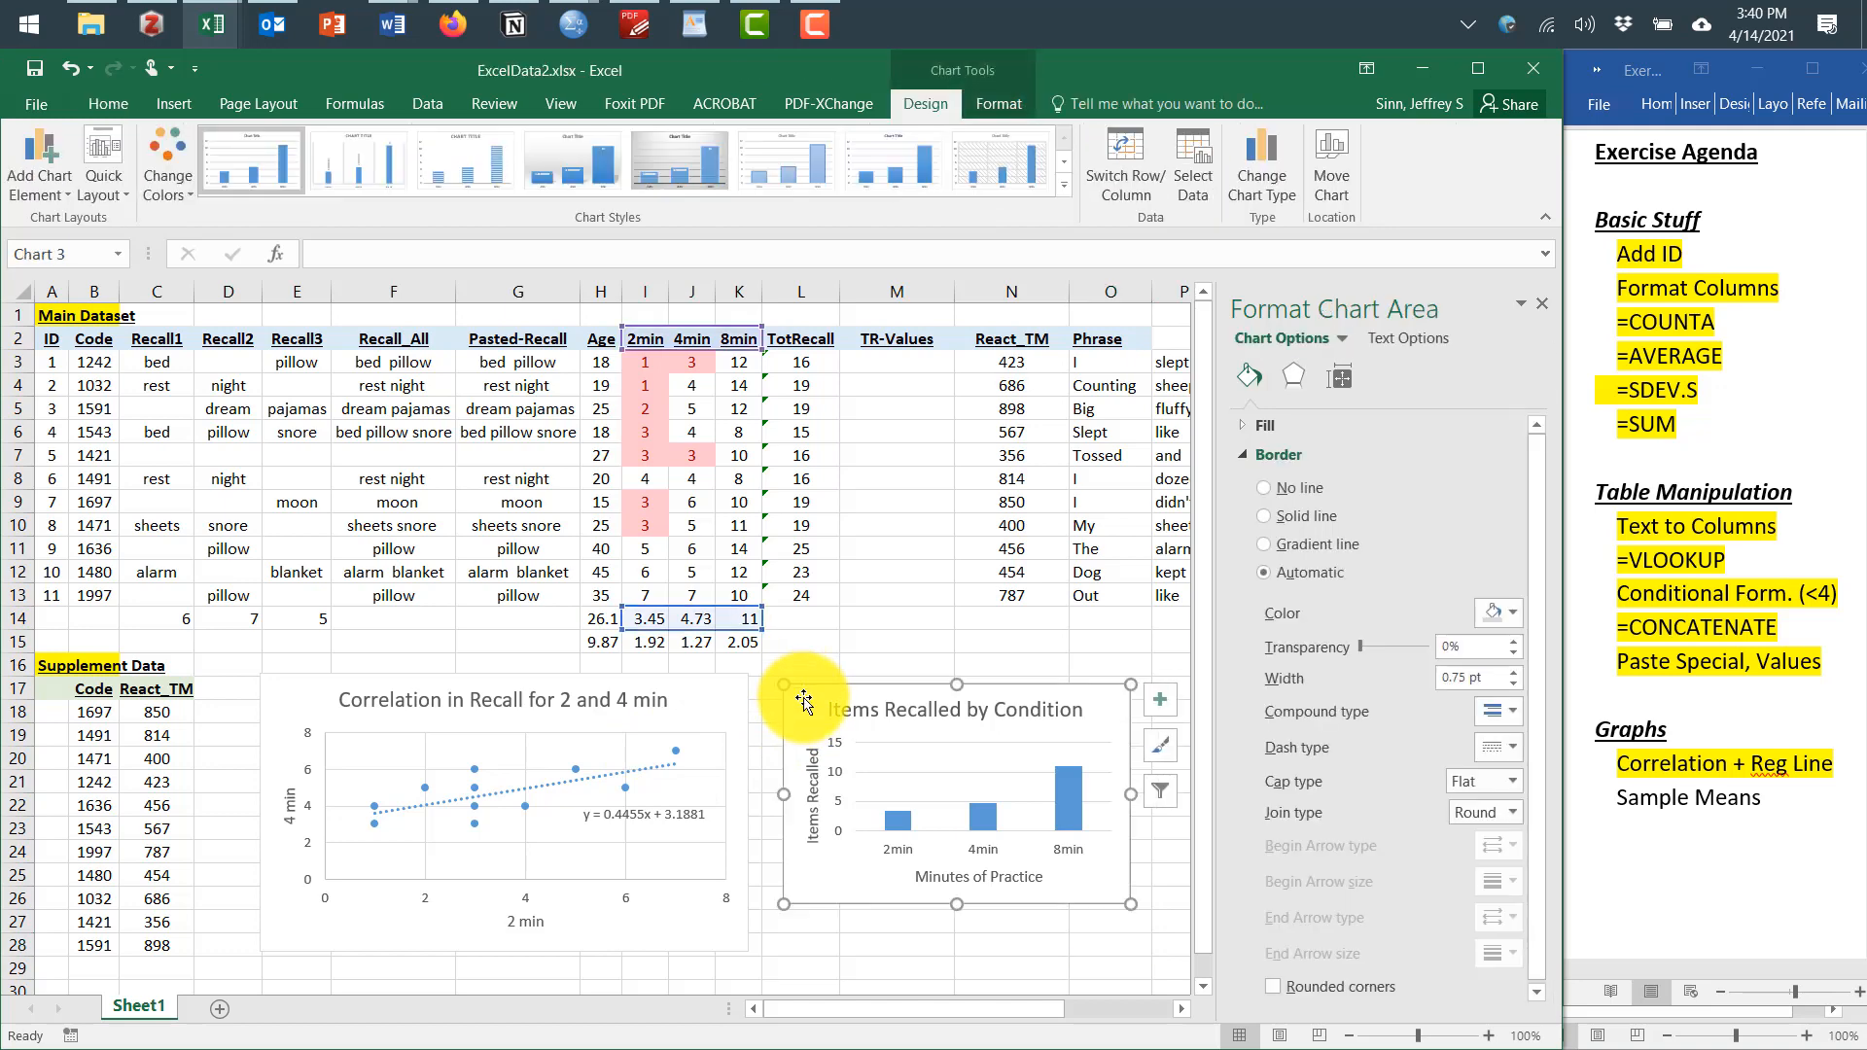
click(103, 105)
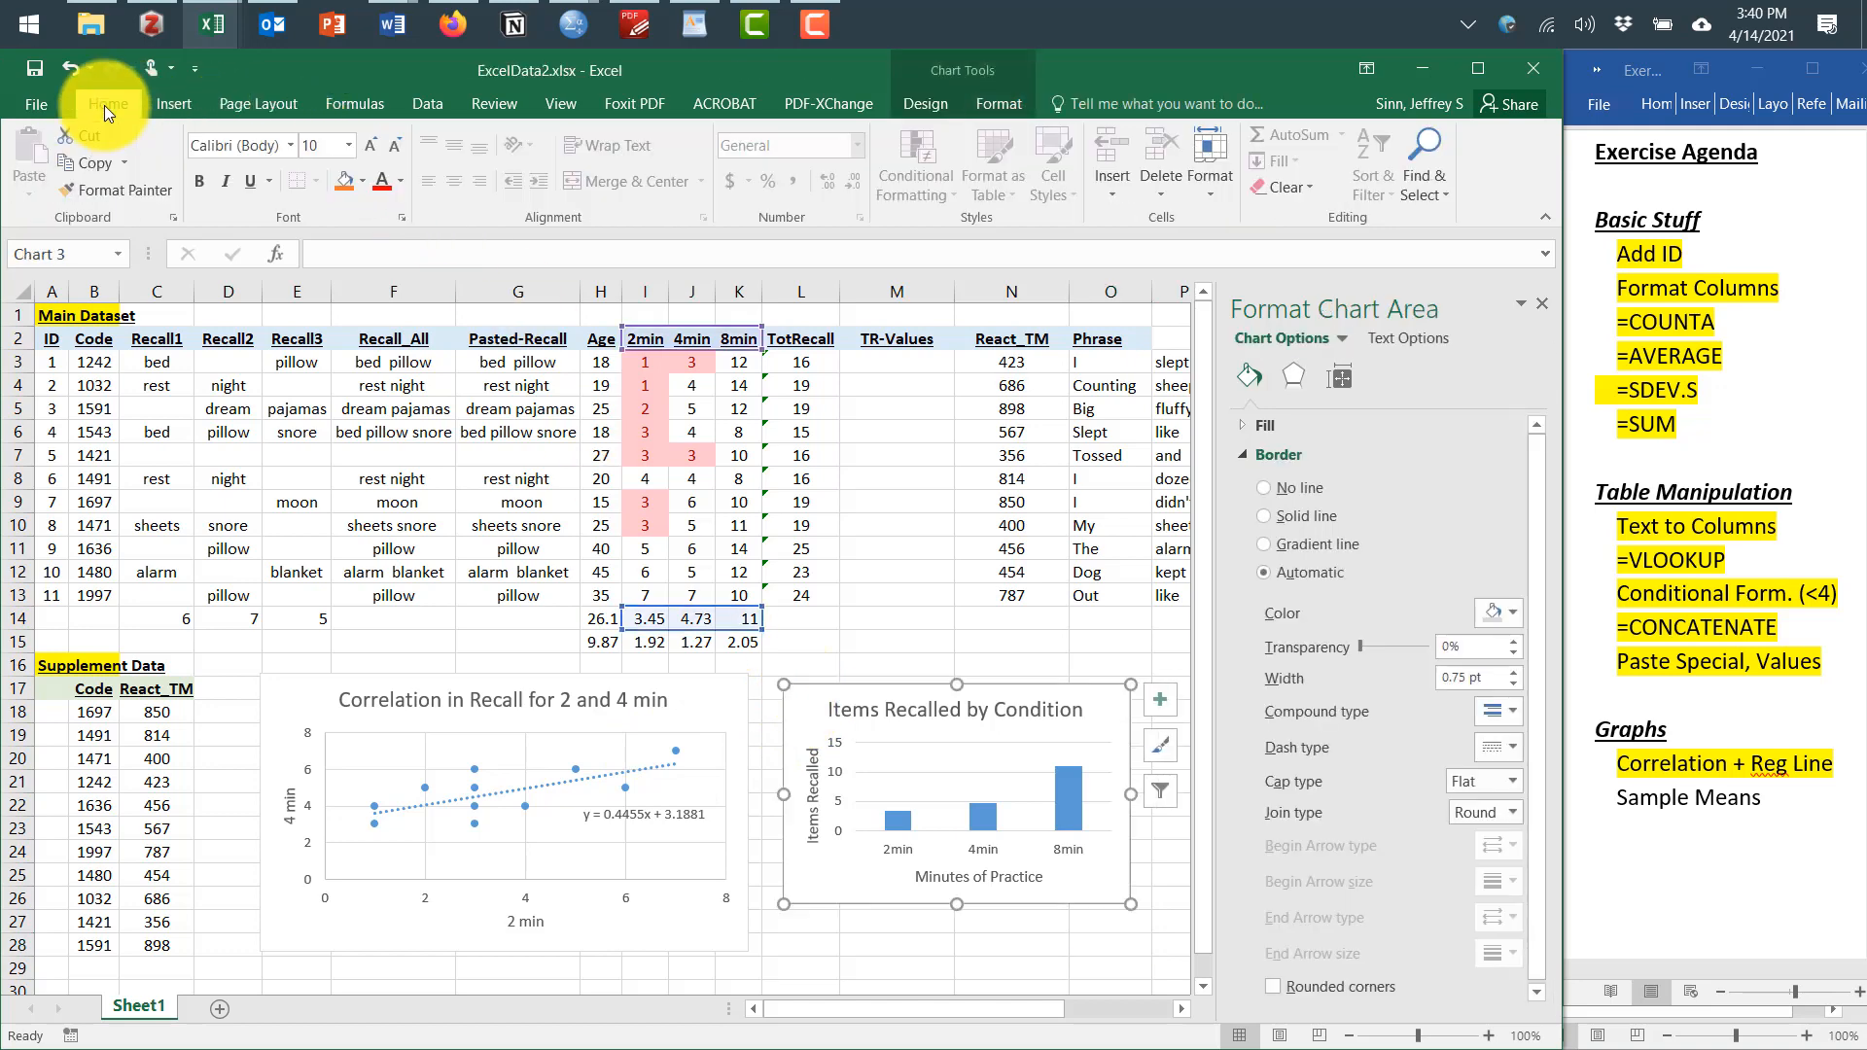
click(995, 100)
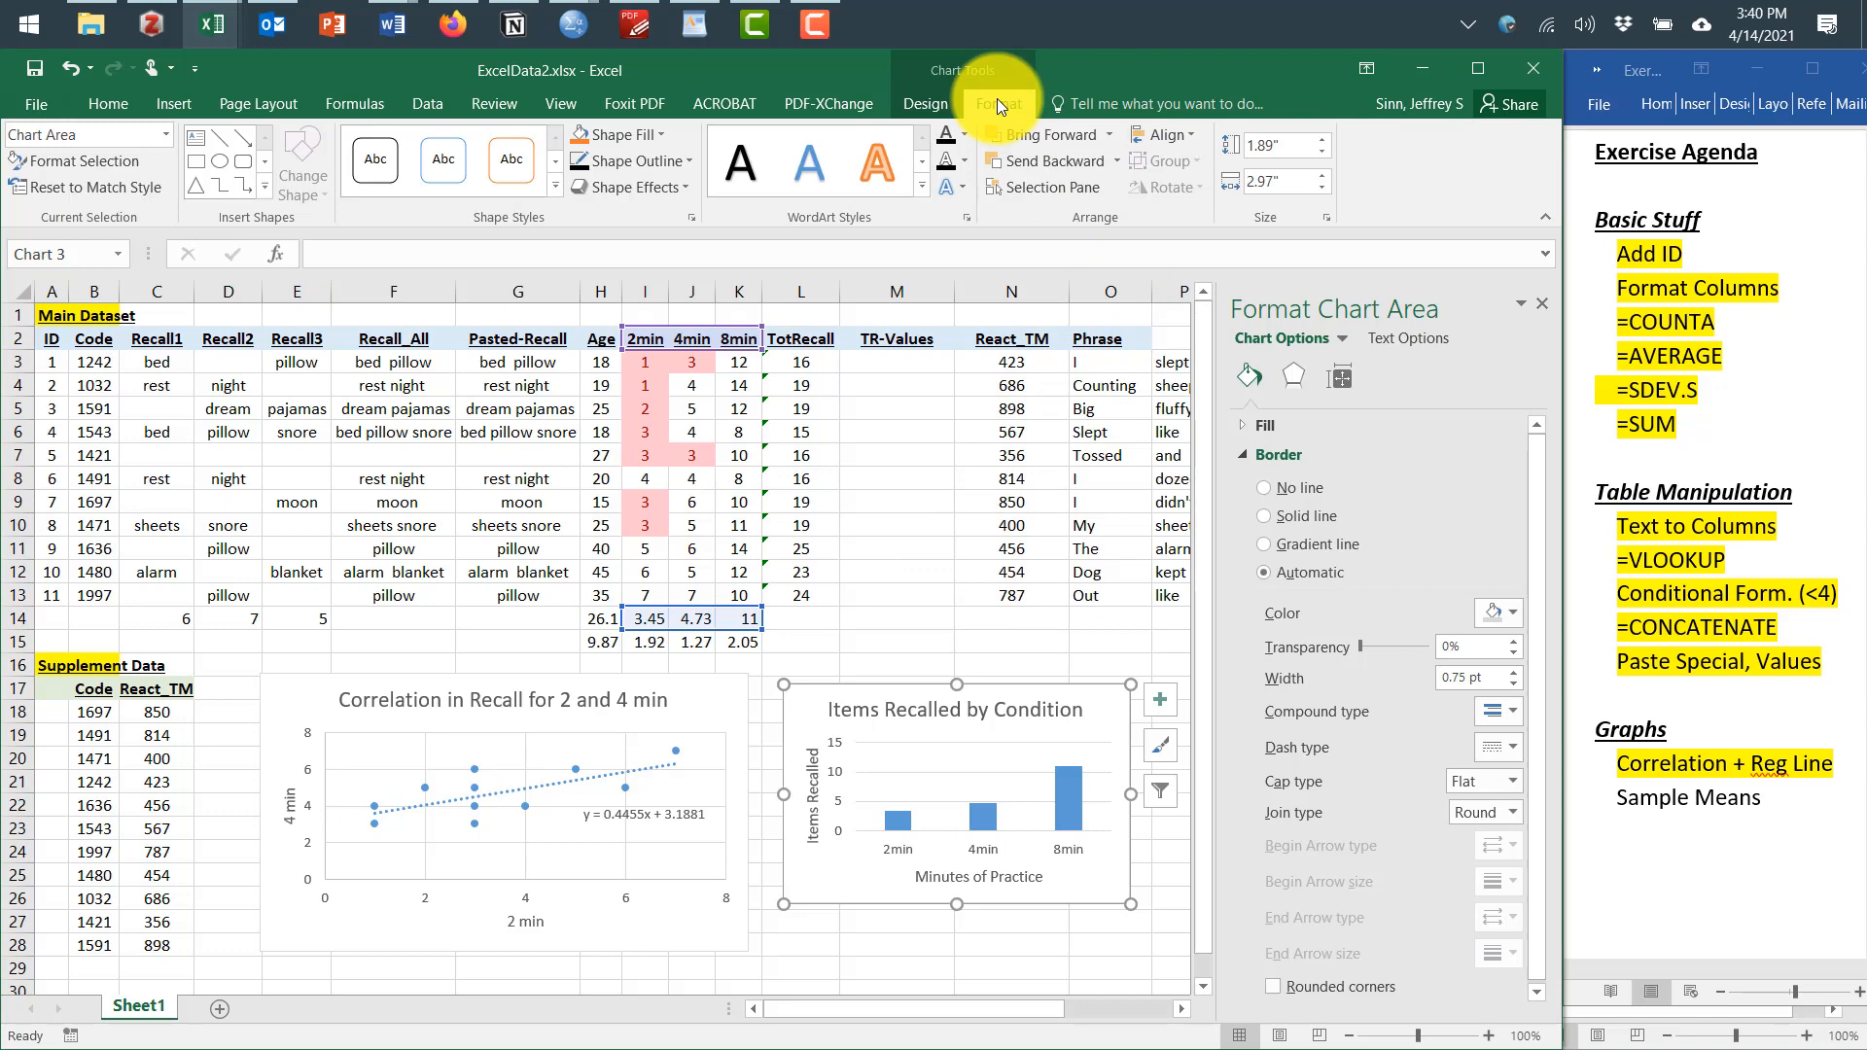
click(686, 161)
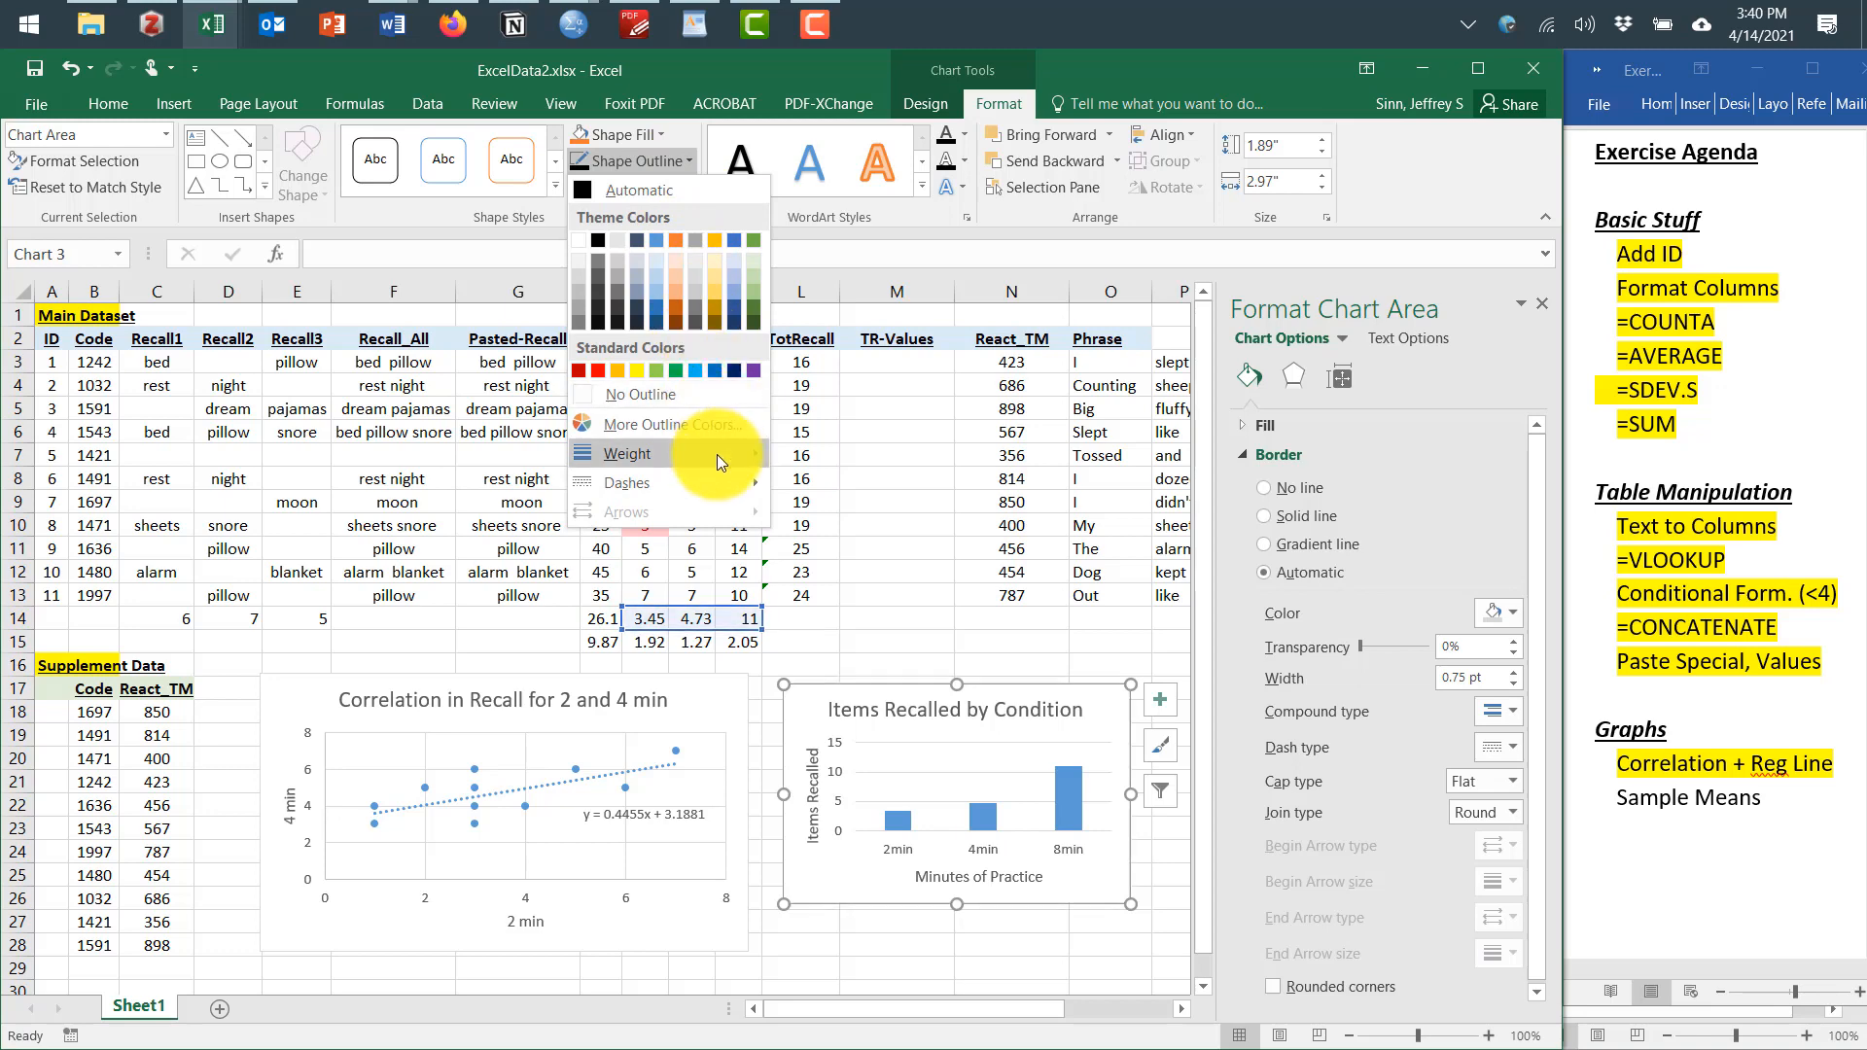
mouse_move(717, 457)
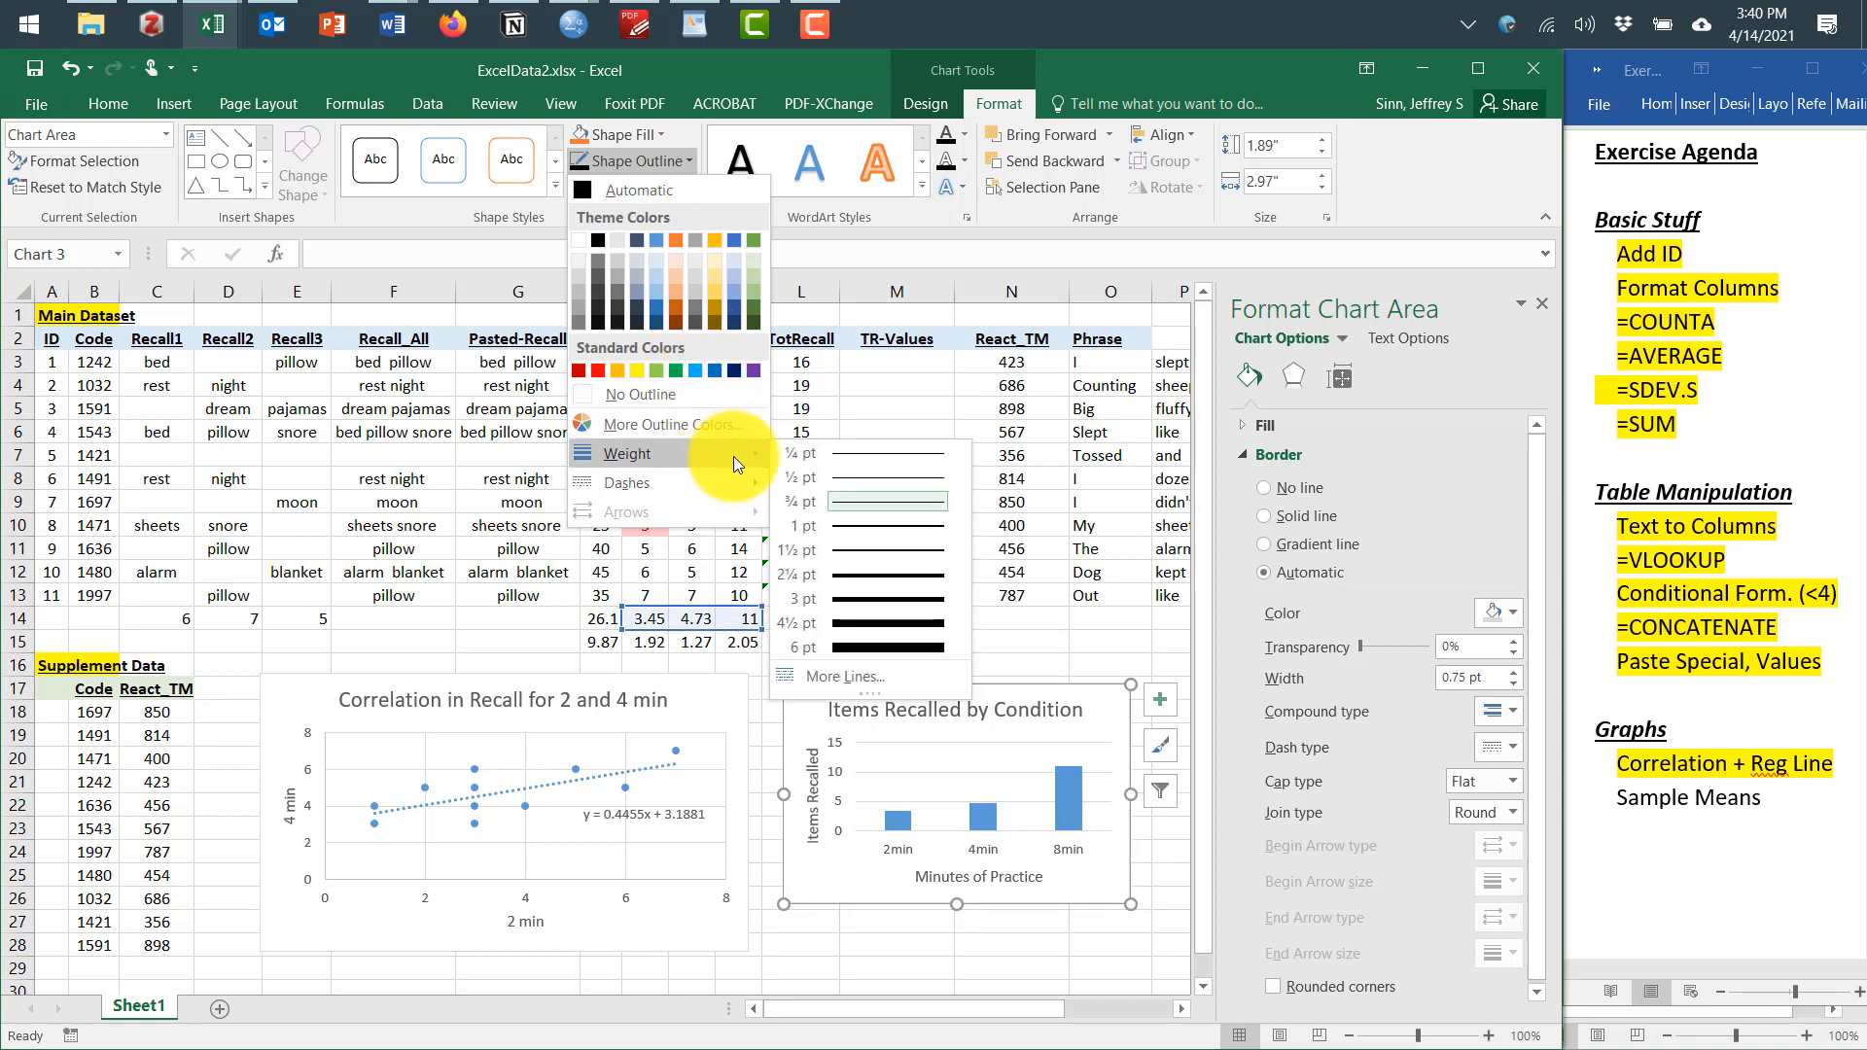
click(872, 600)
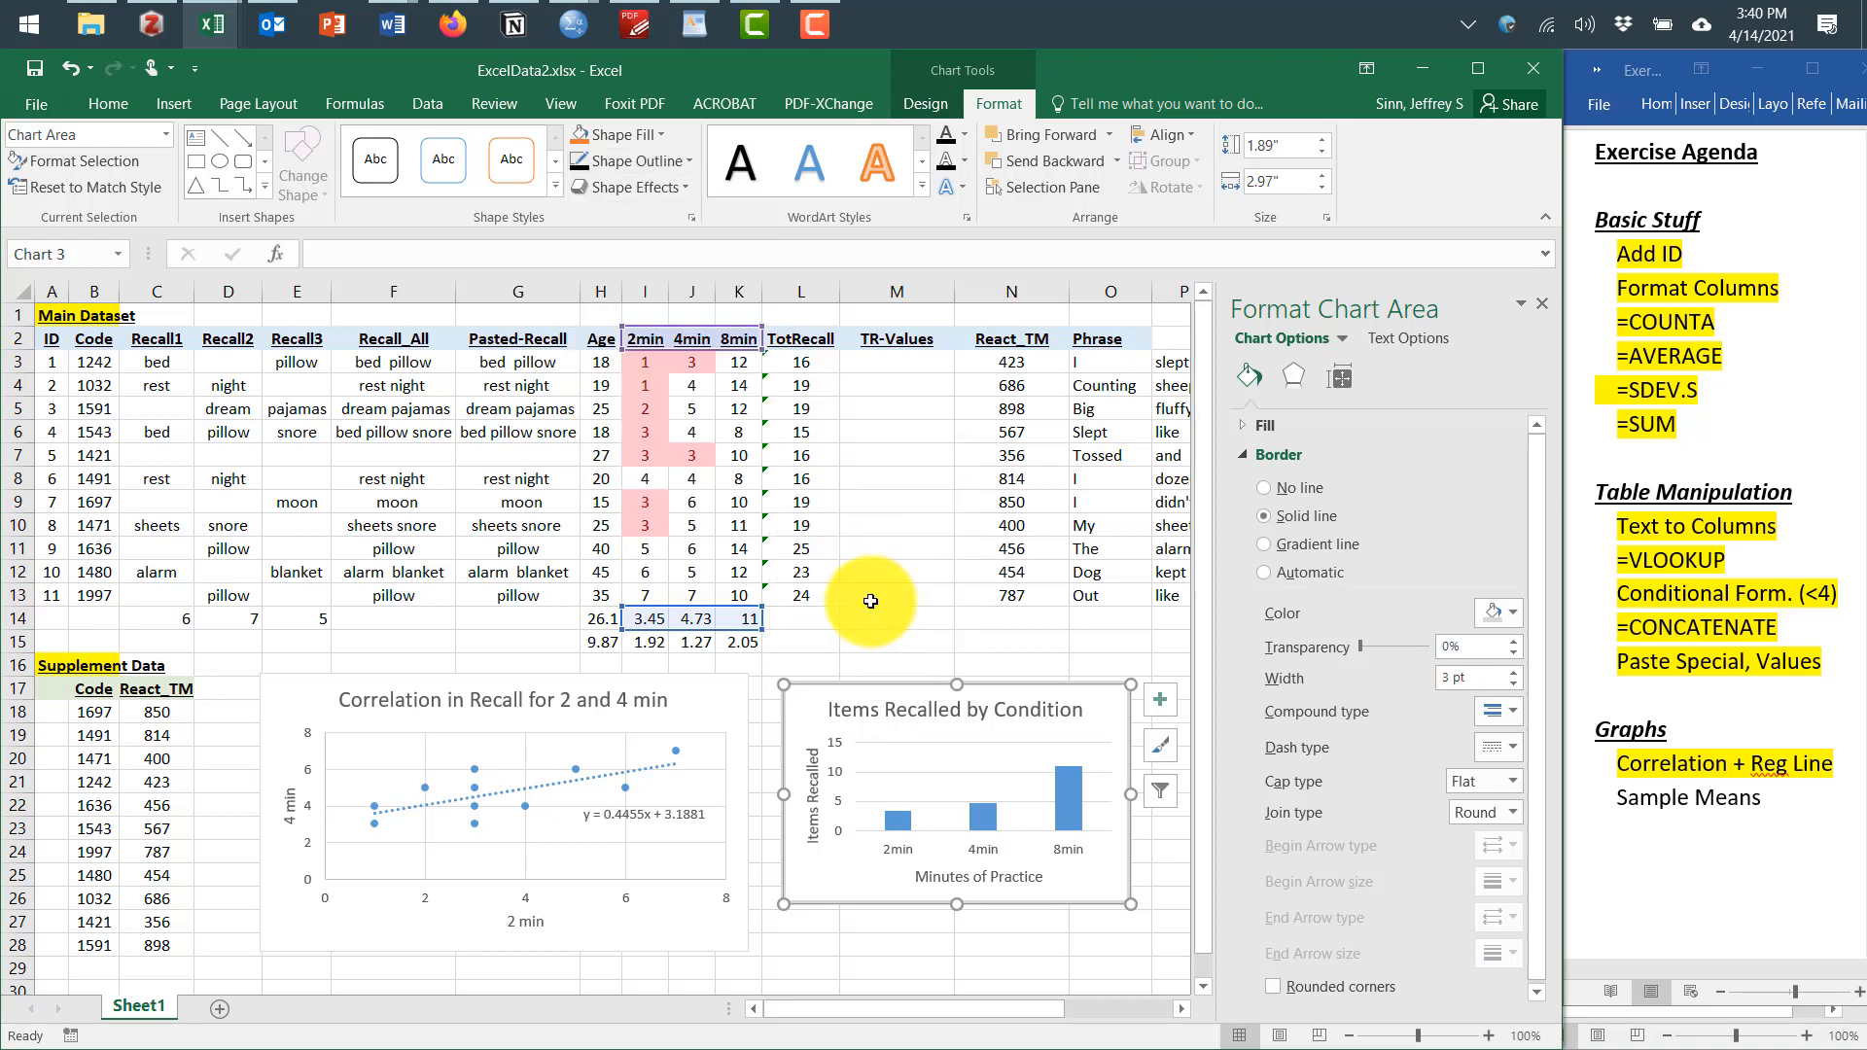
Give the correlation scatter chart a 3 pt outline as well
key(Tab)
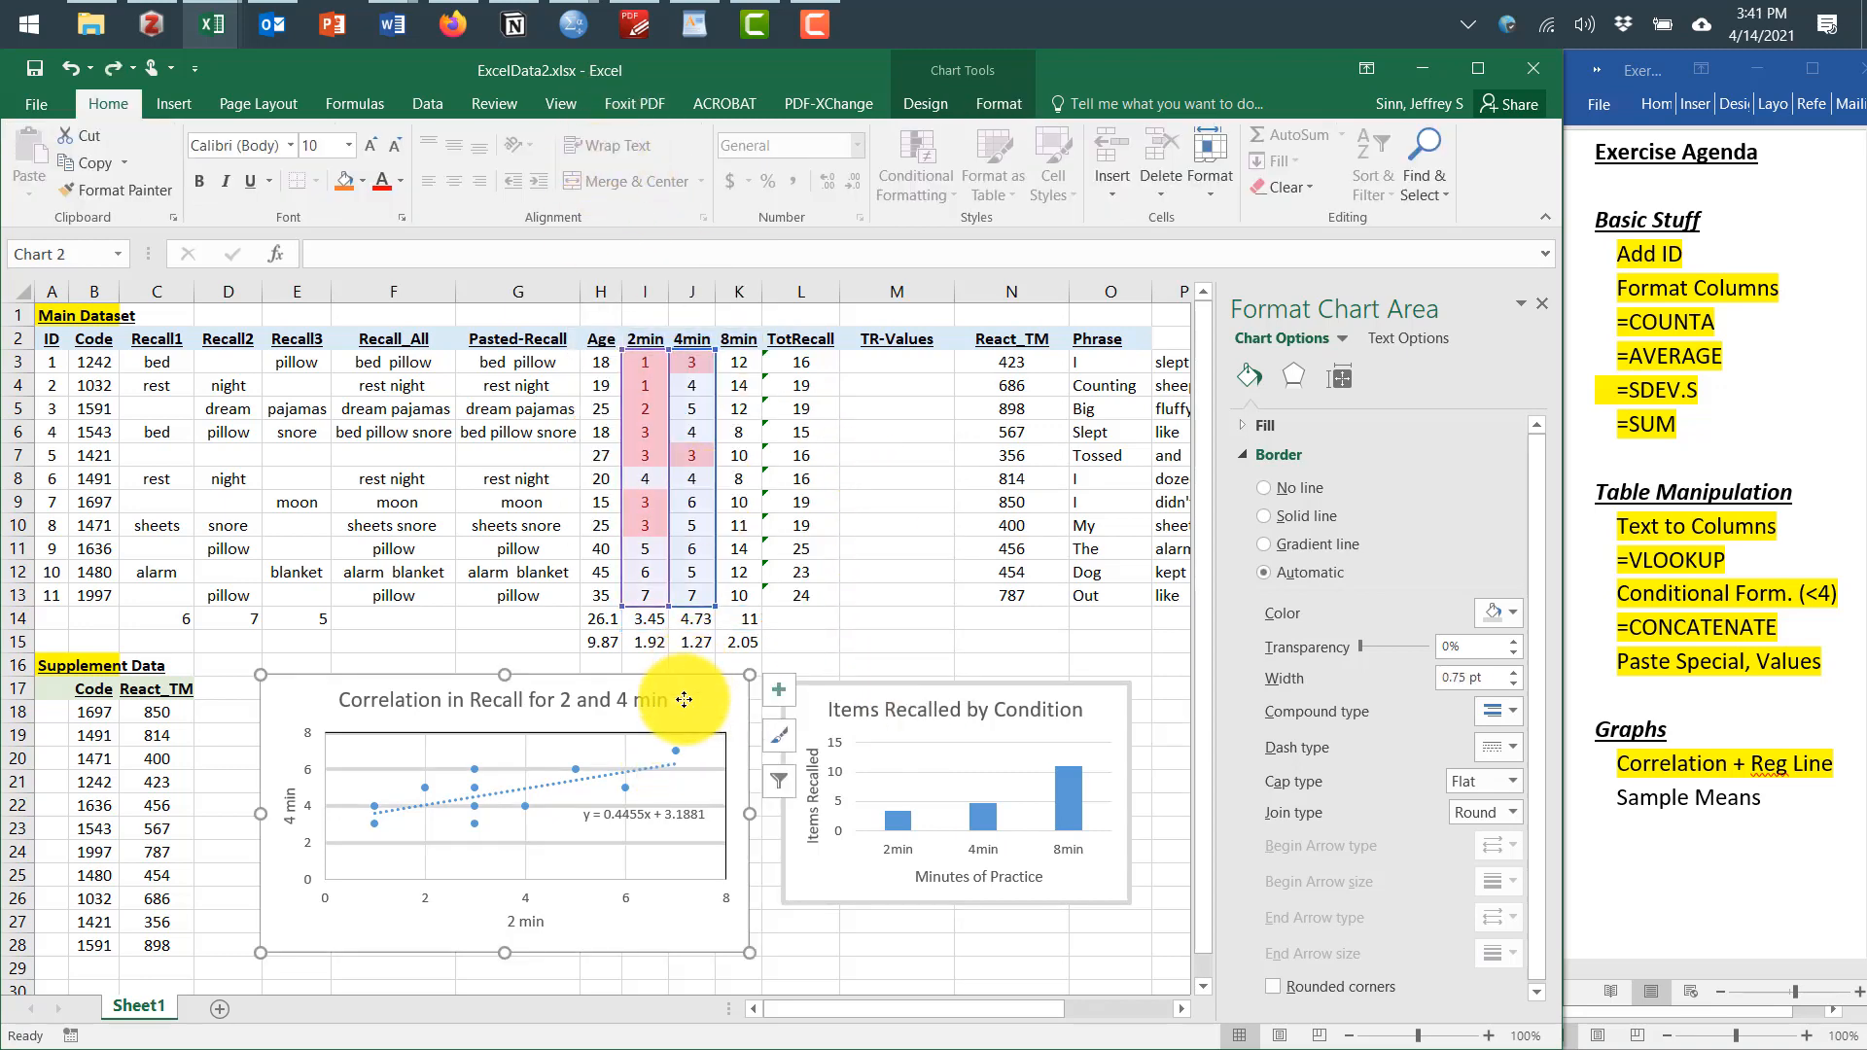
click(992, 105)
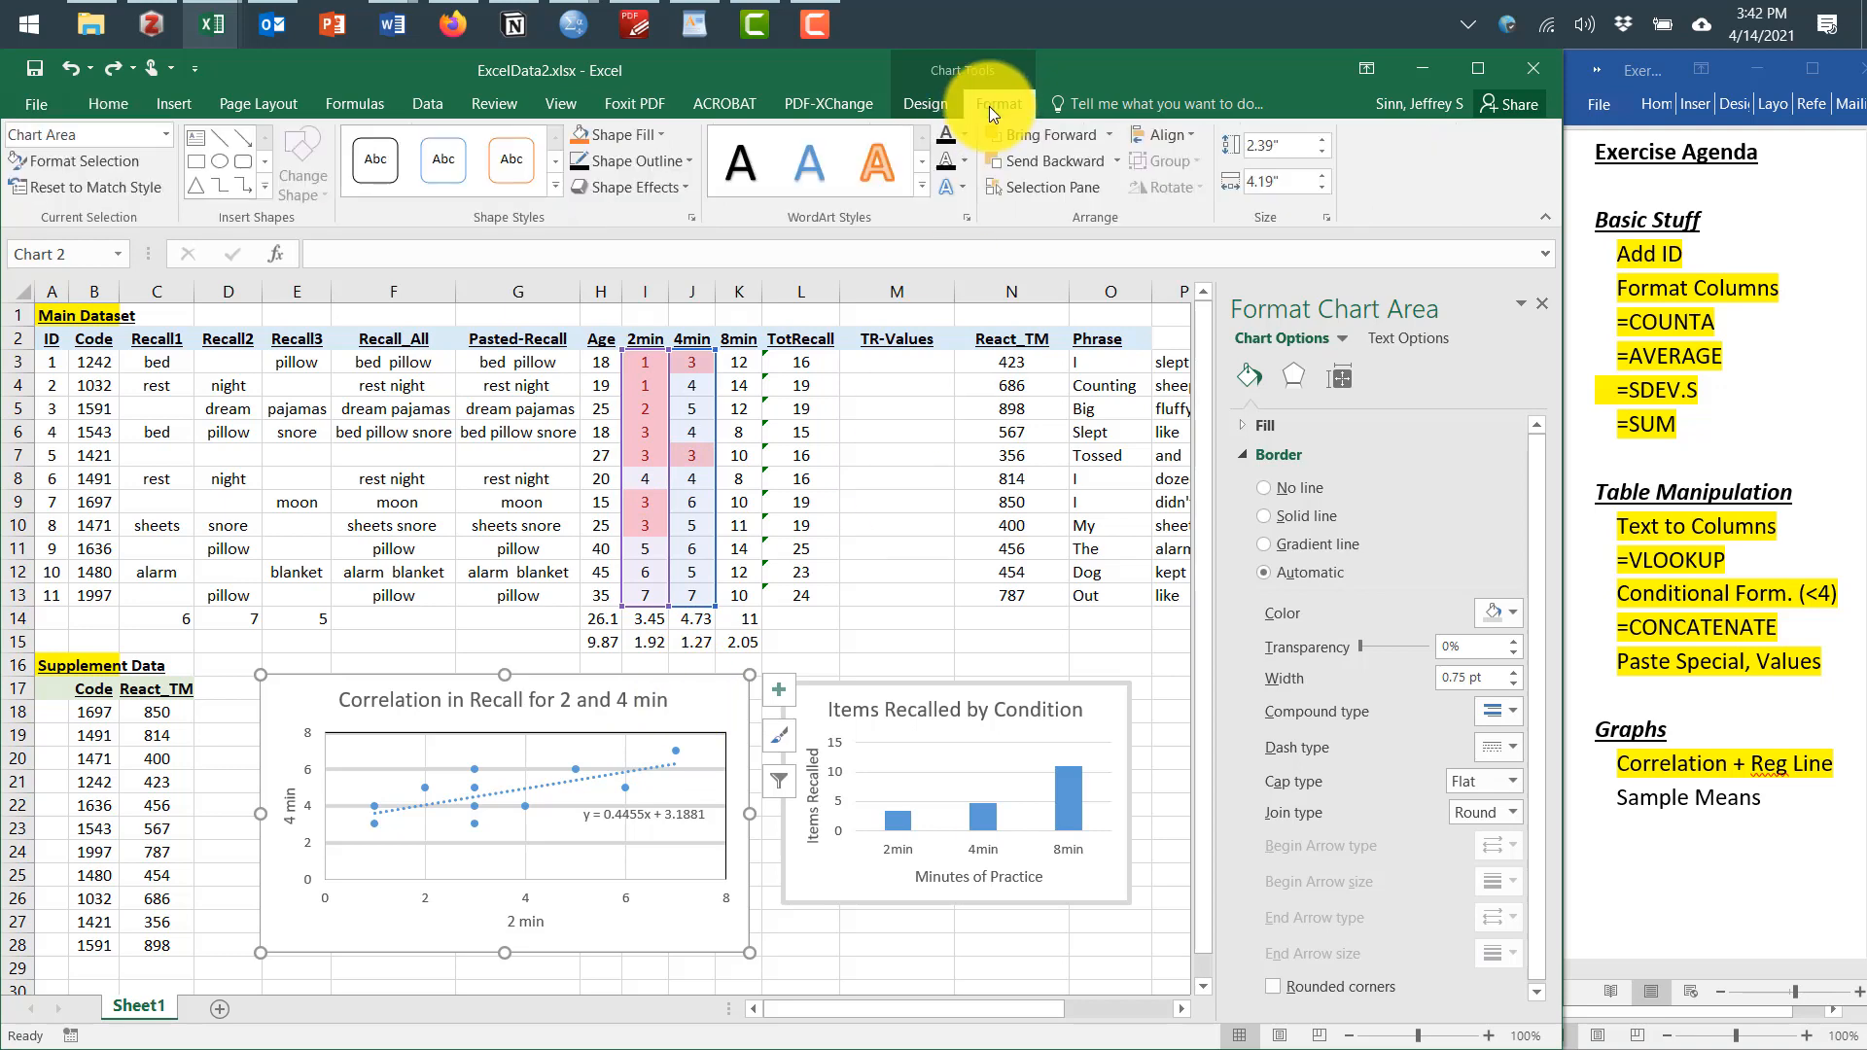
click(657, 160)
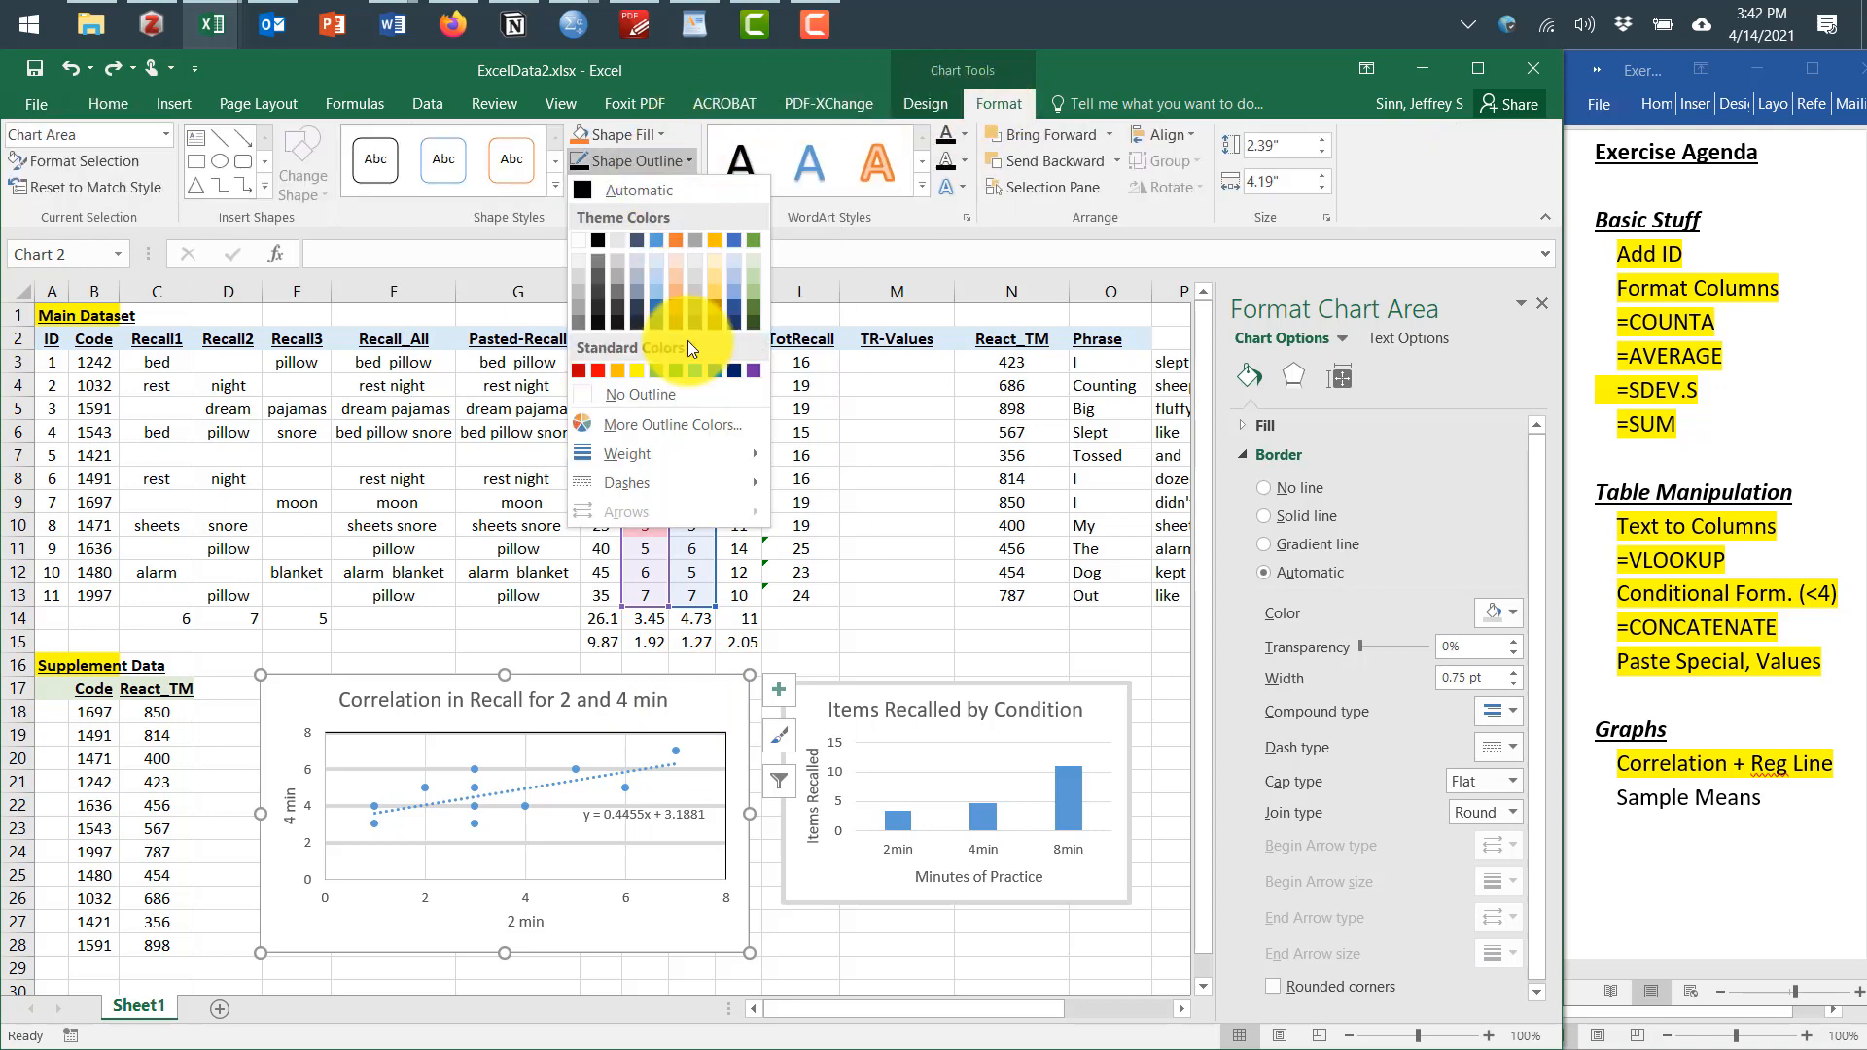
mouse_move(704, 452)
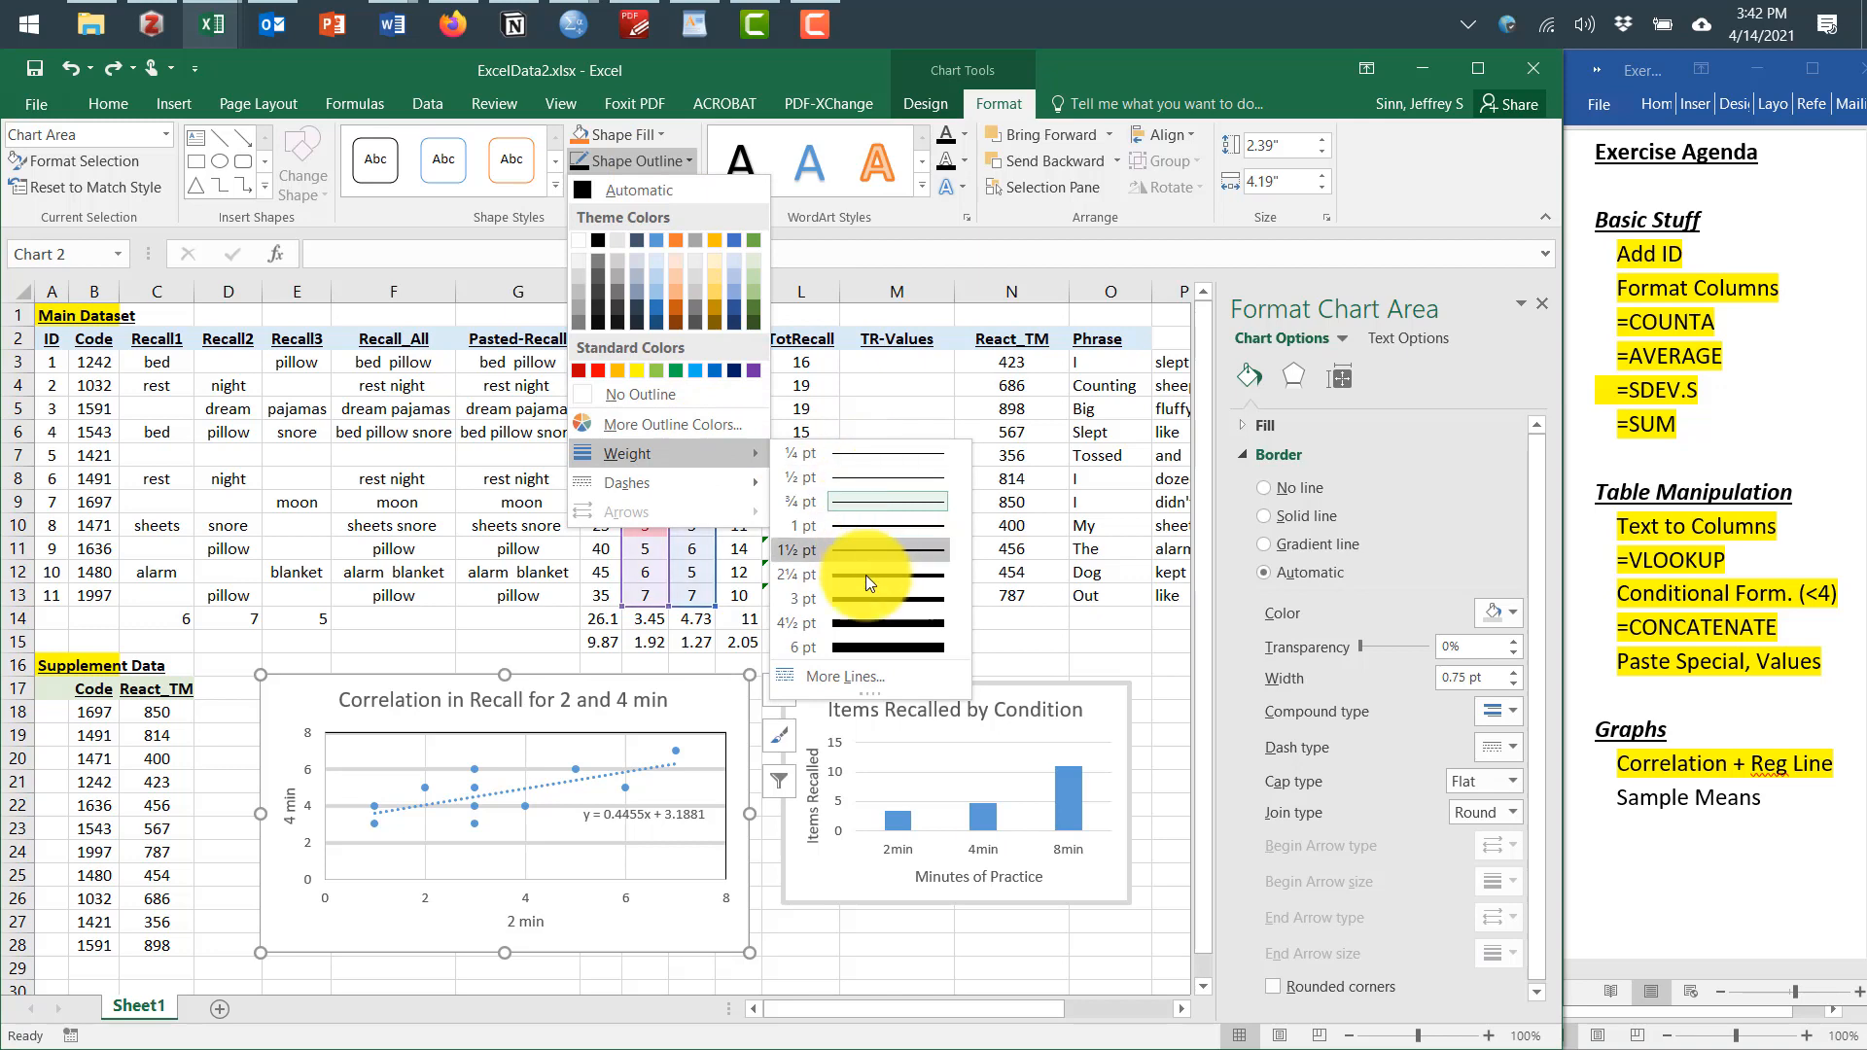
click(867, 605)
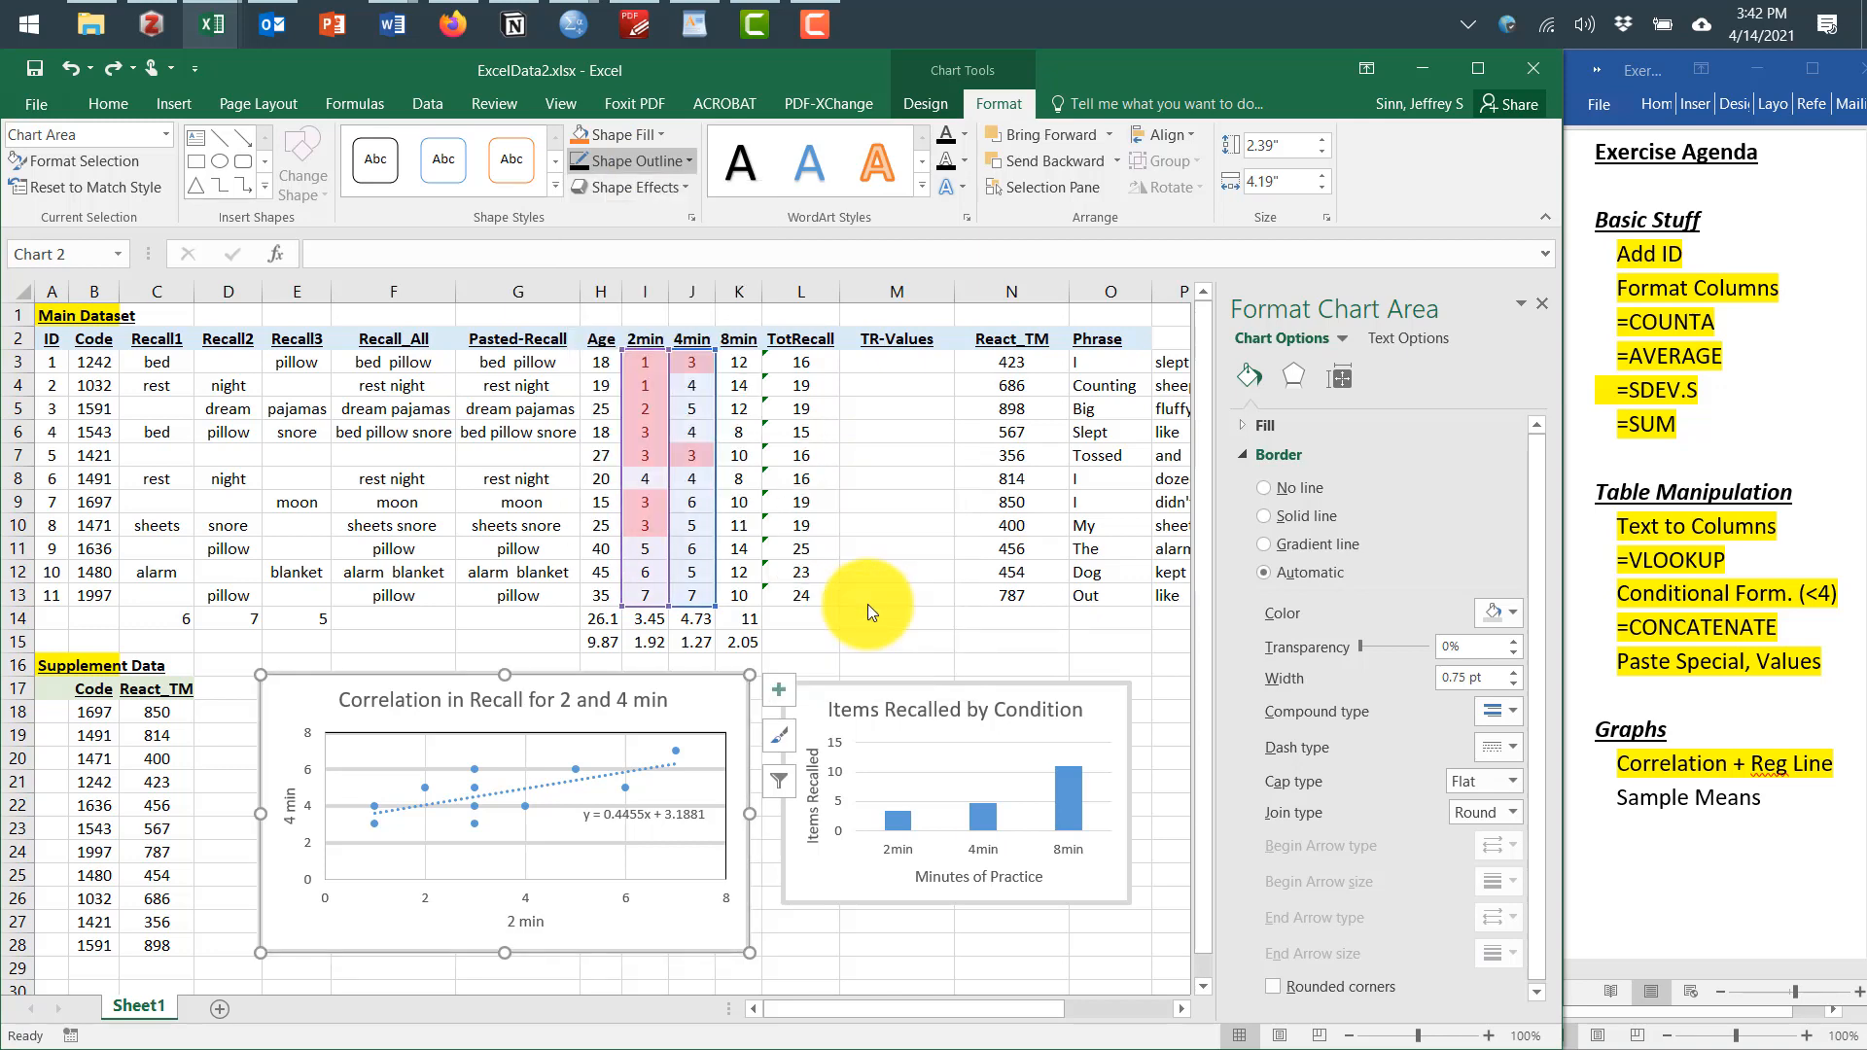
click(963, 941)
click(849, 661)
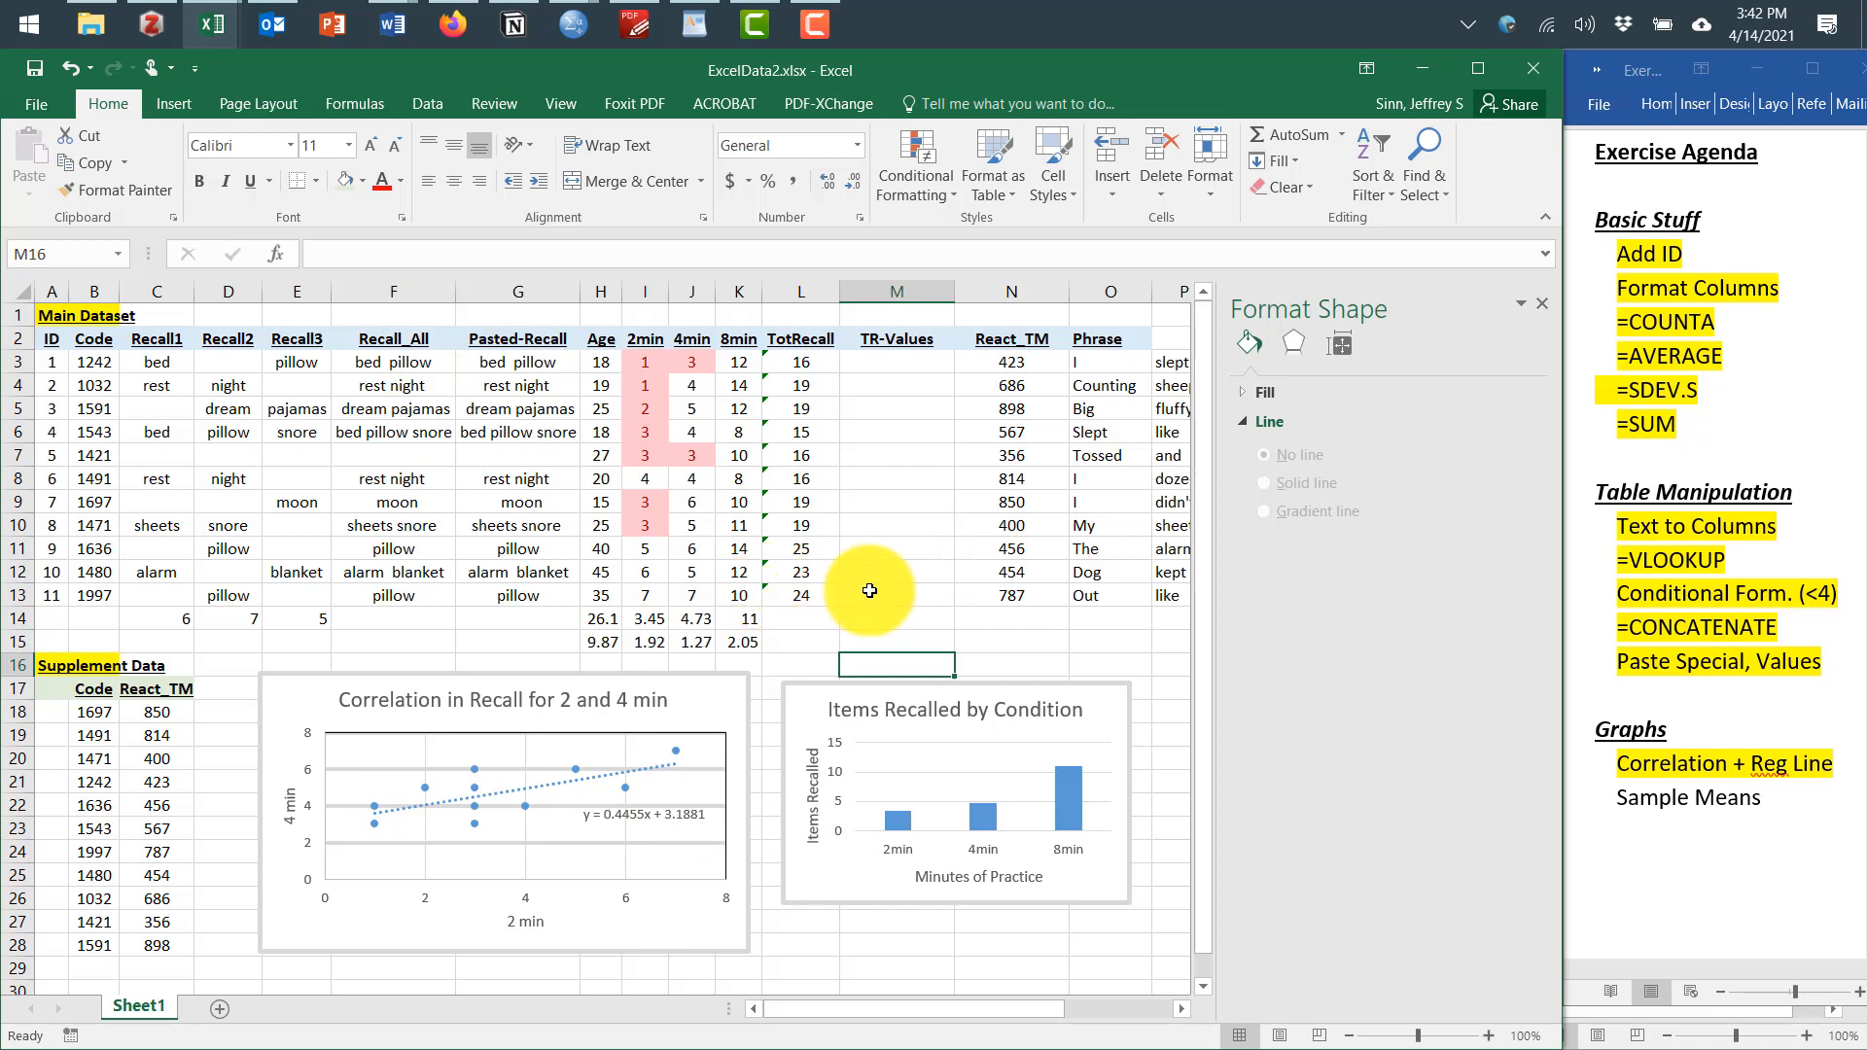
click(832, 16)
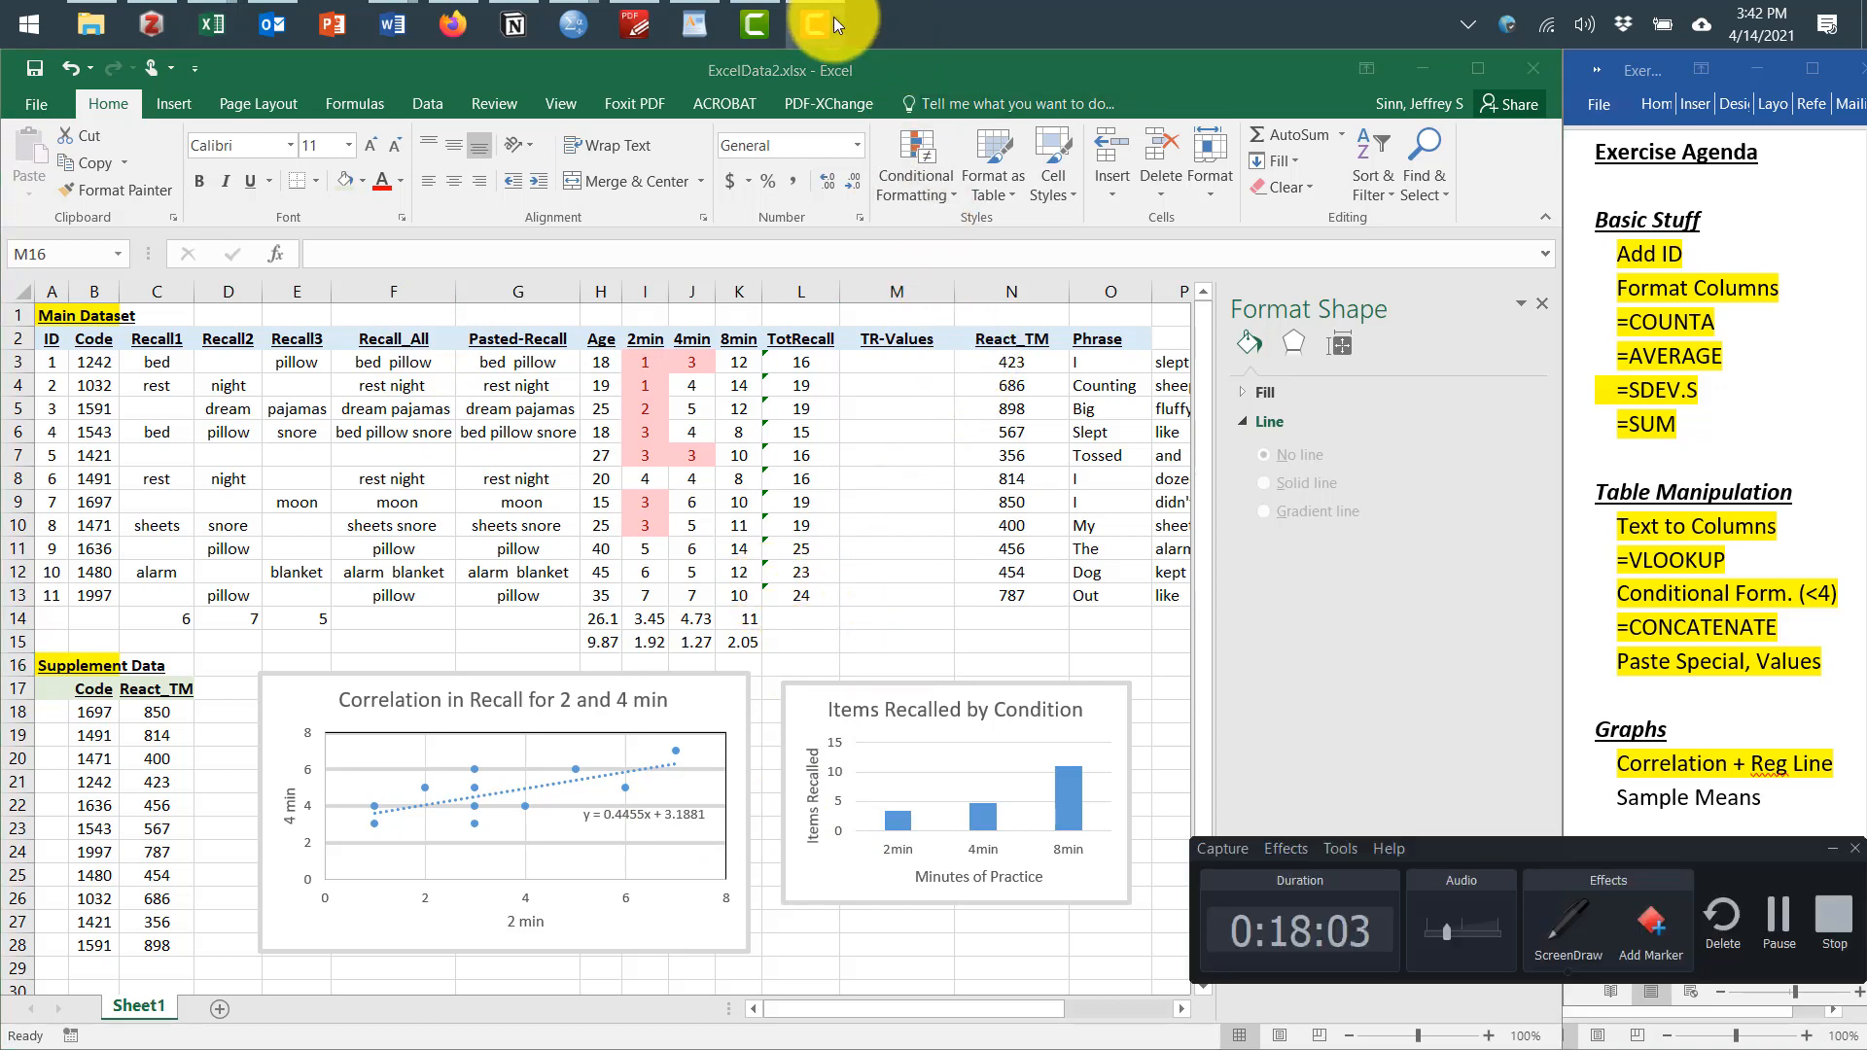
click(1779, 924)
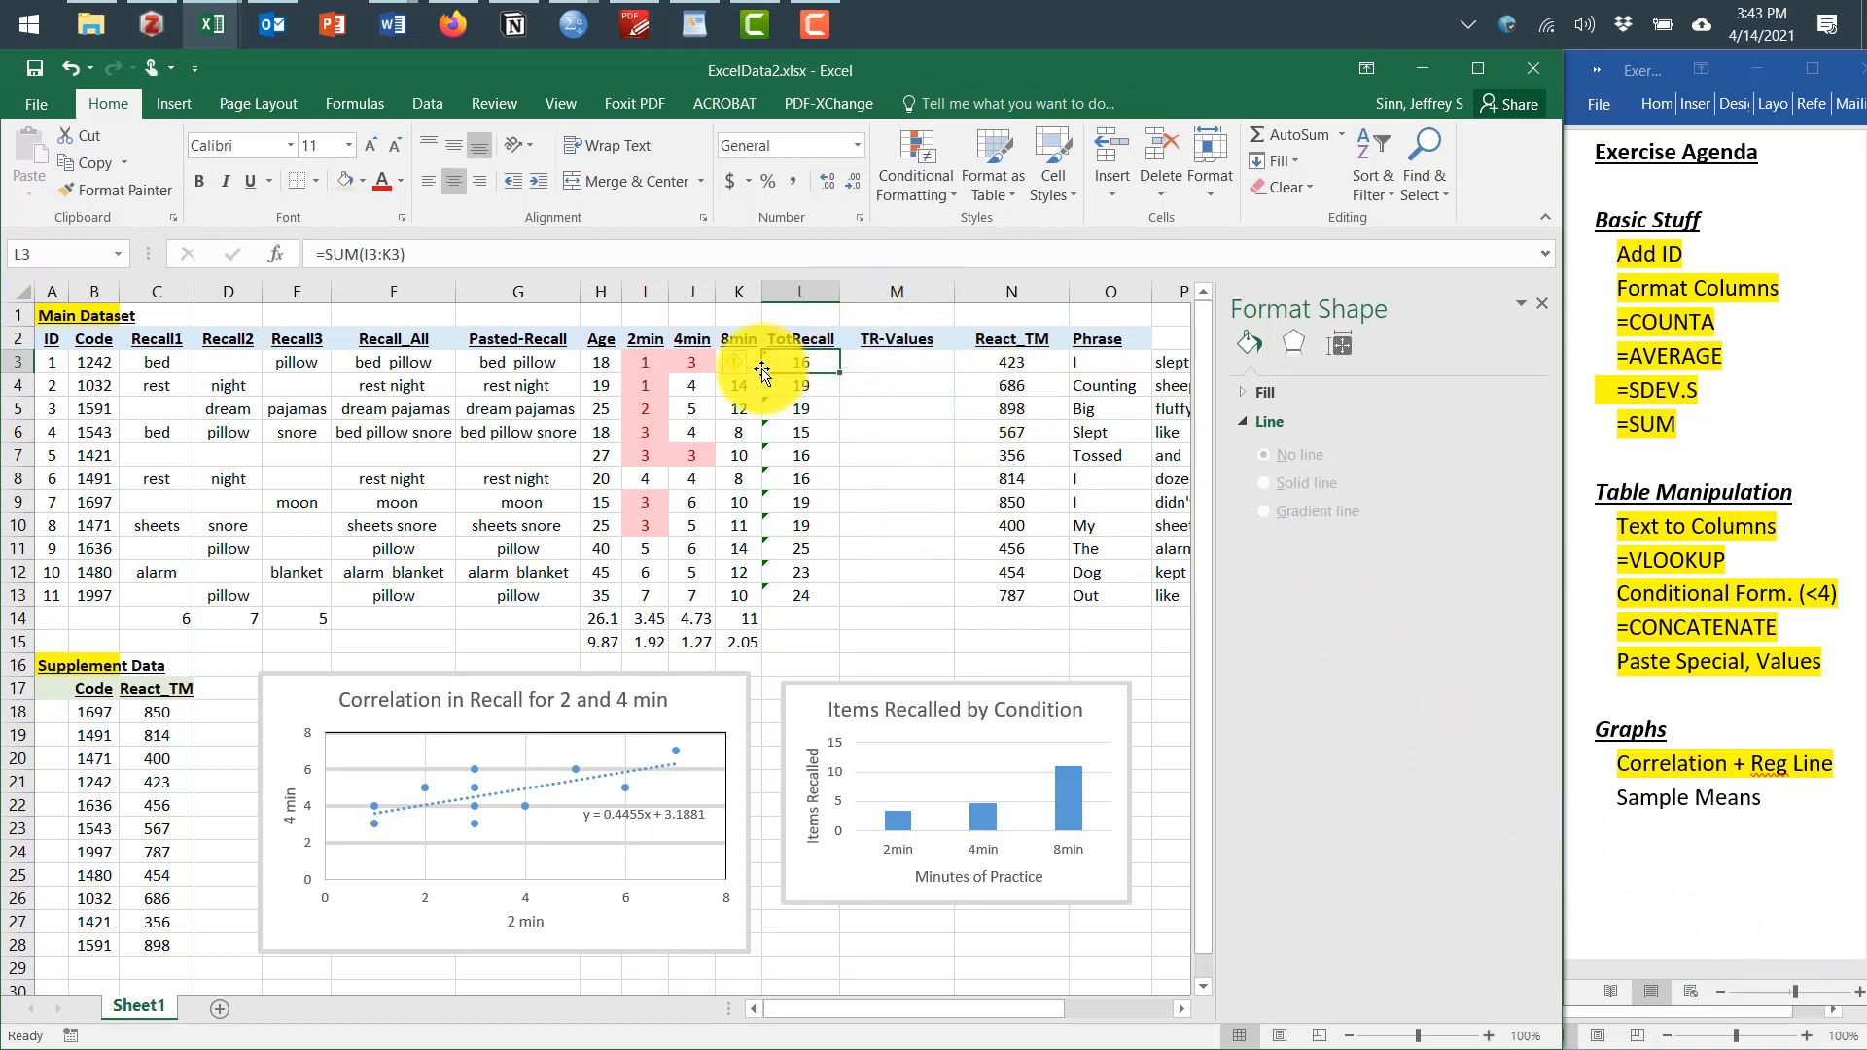
Copy the TotRecall values in L3:L13
click(418, 362)
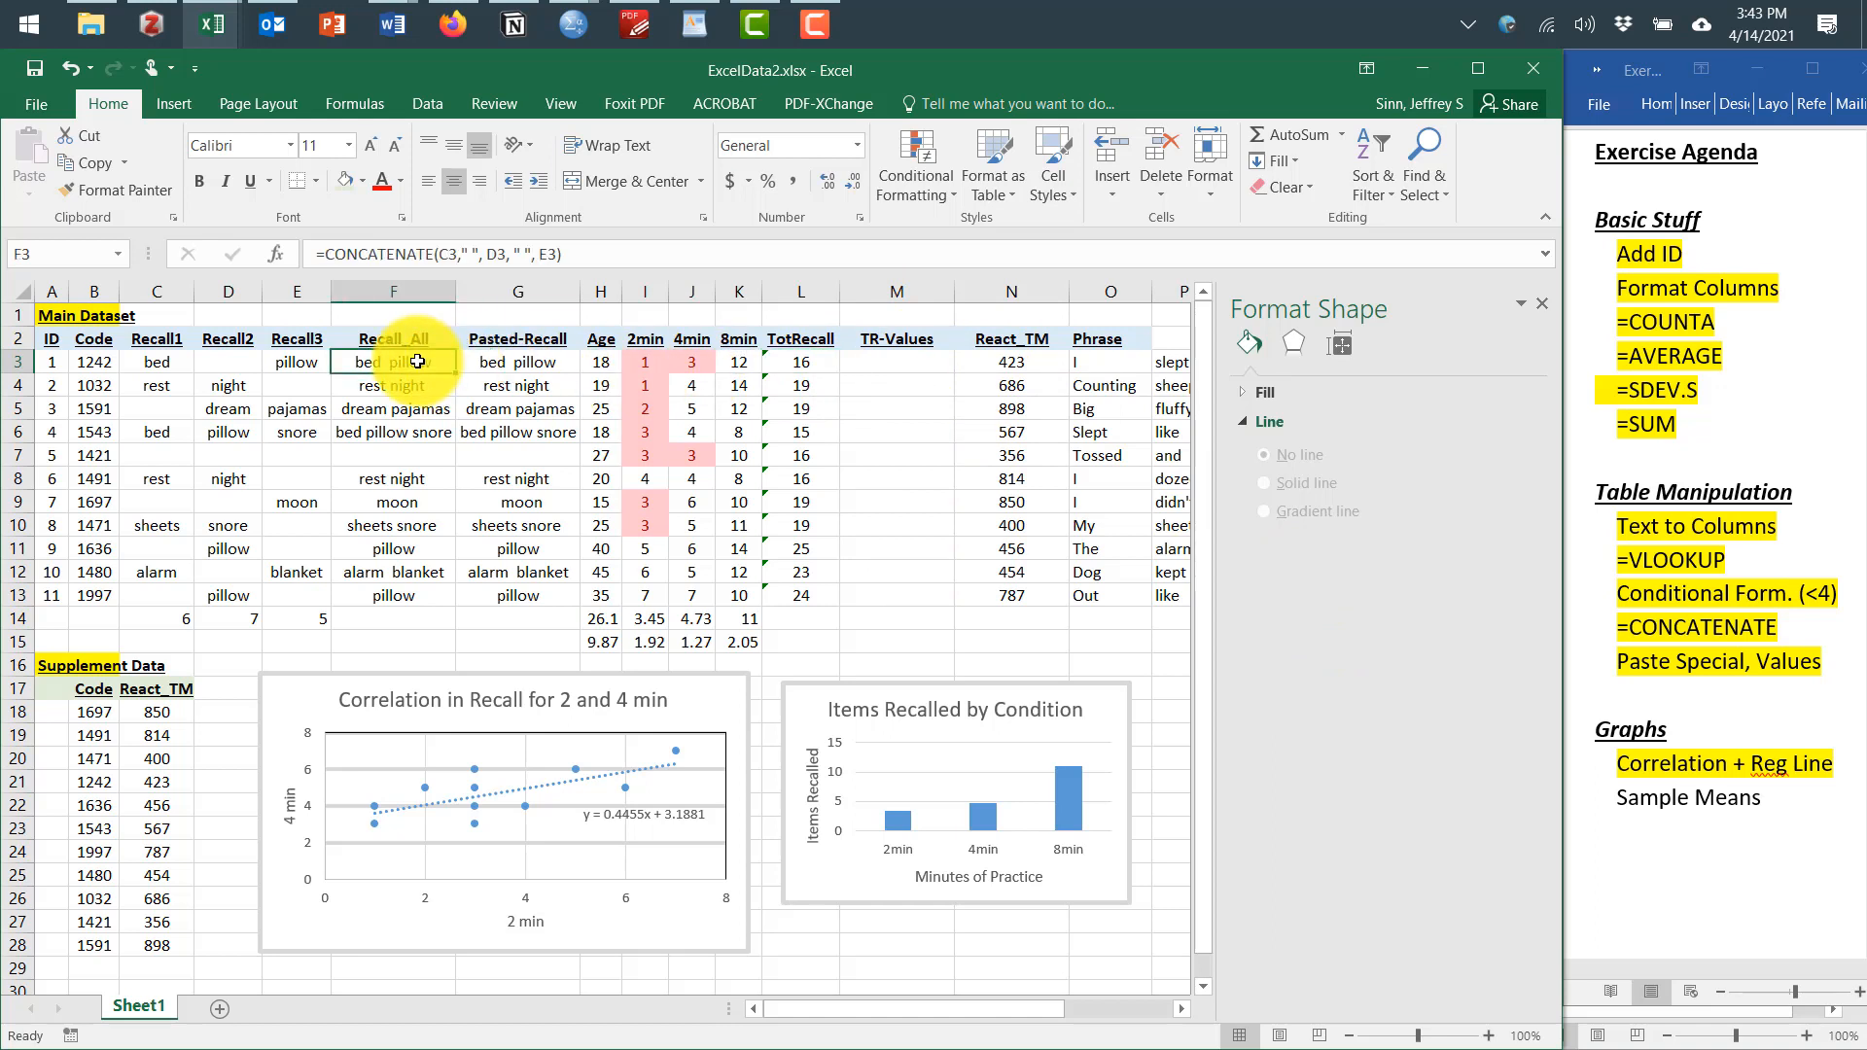
click(491, 362)
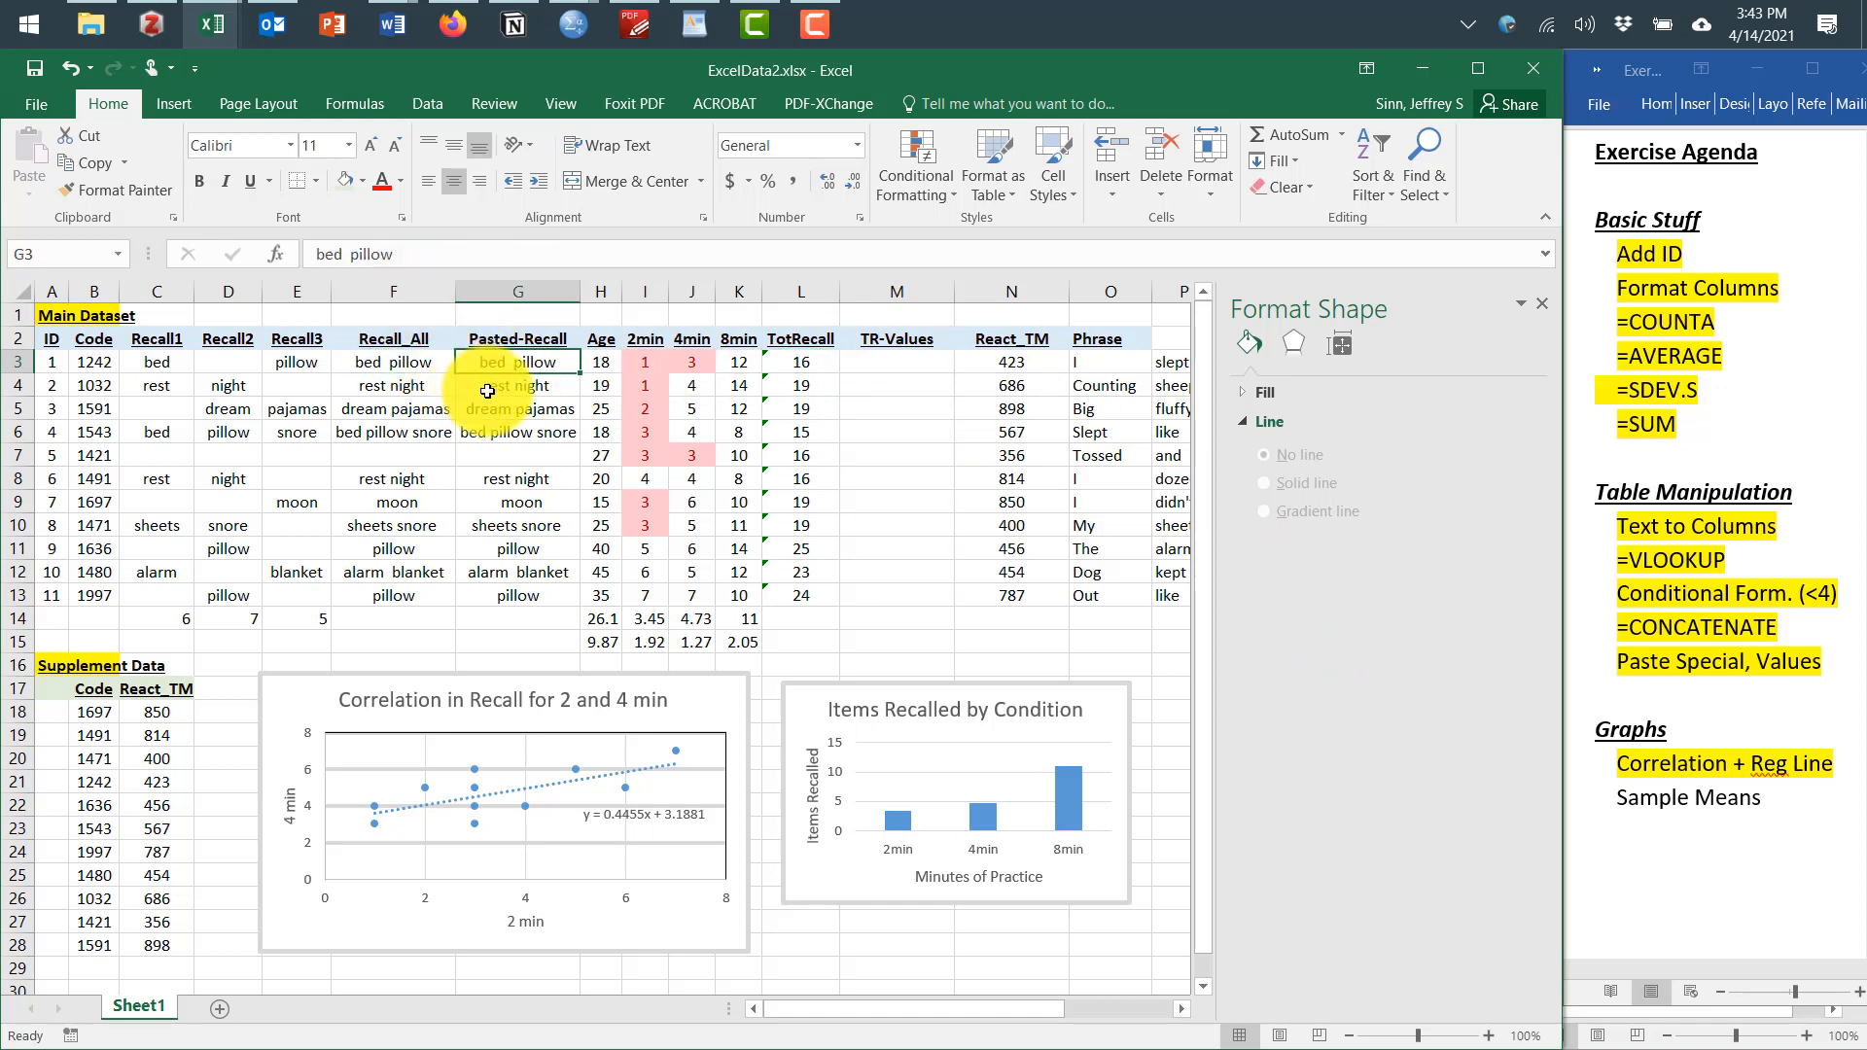
click(848, 358)
click(795, 362)
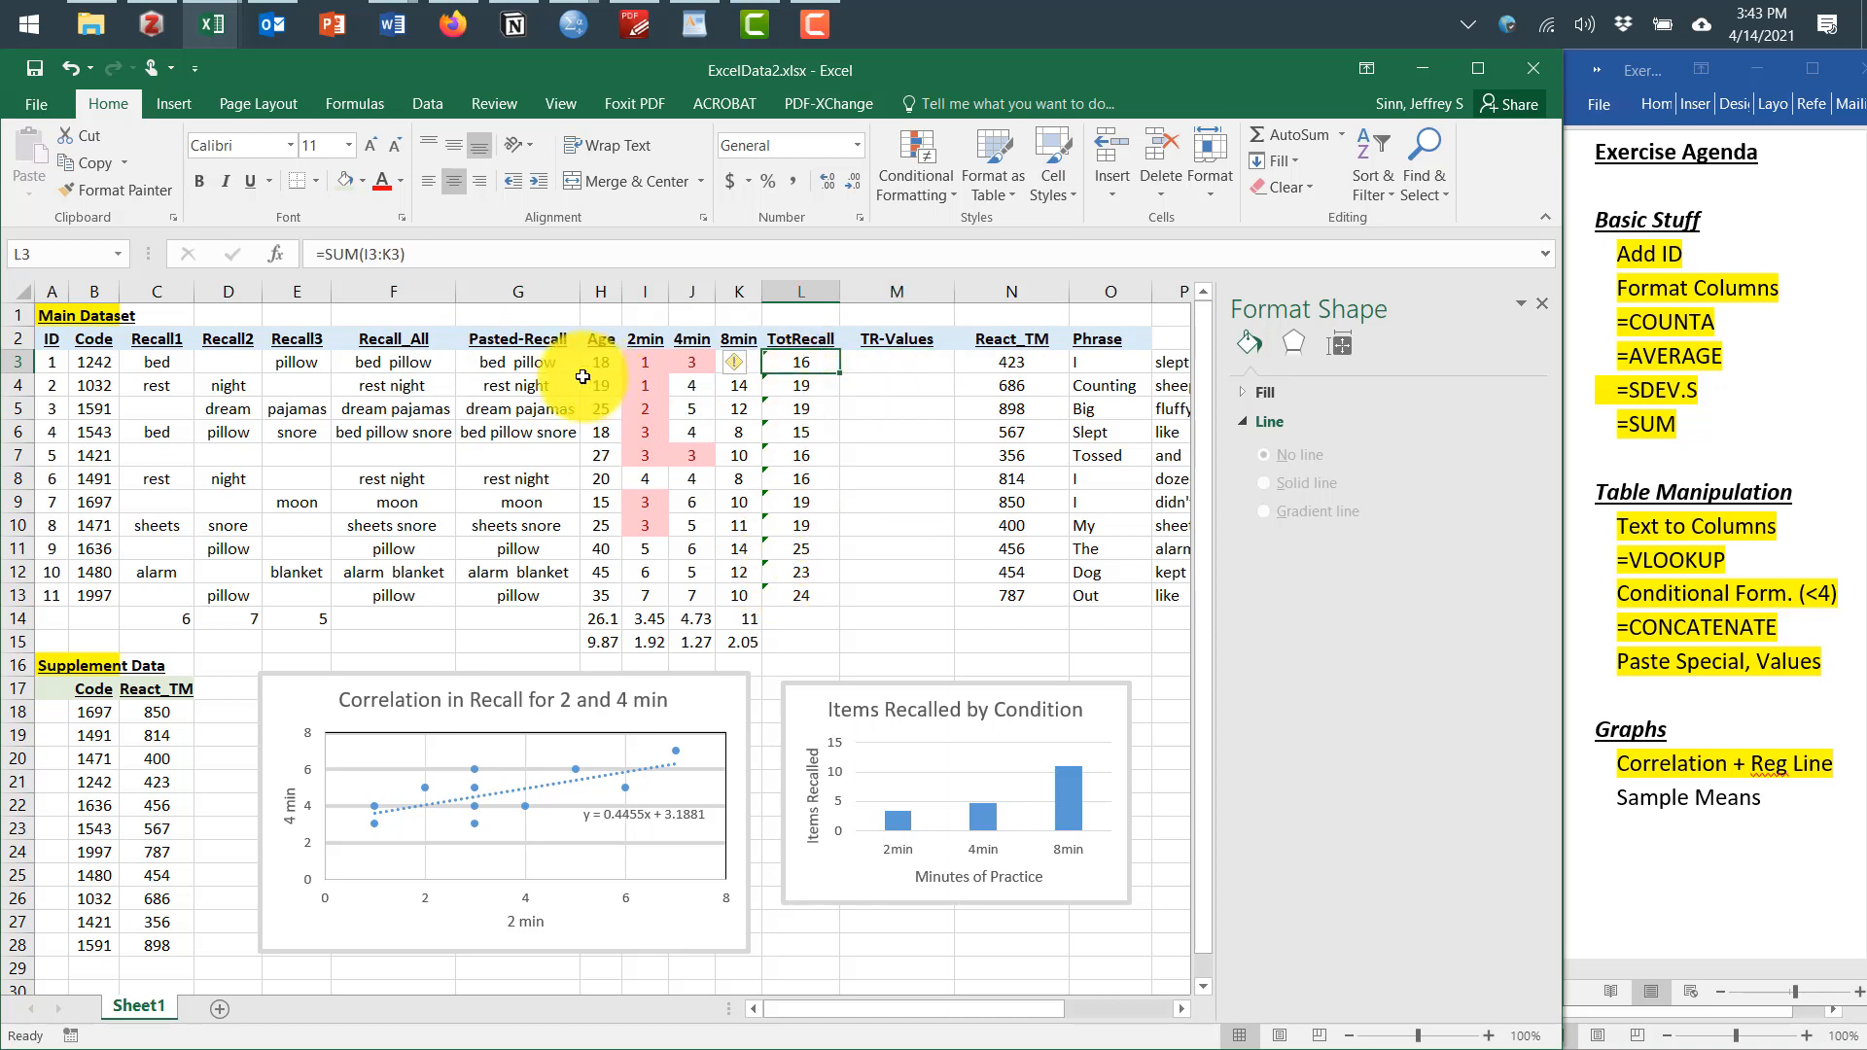
shift+click(813, 595)
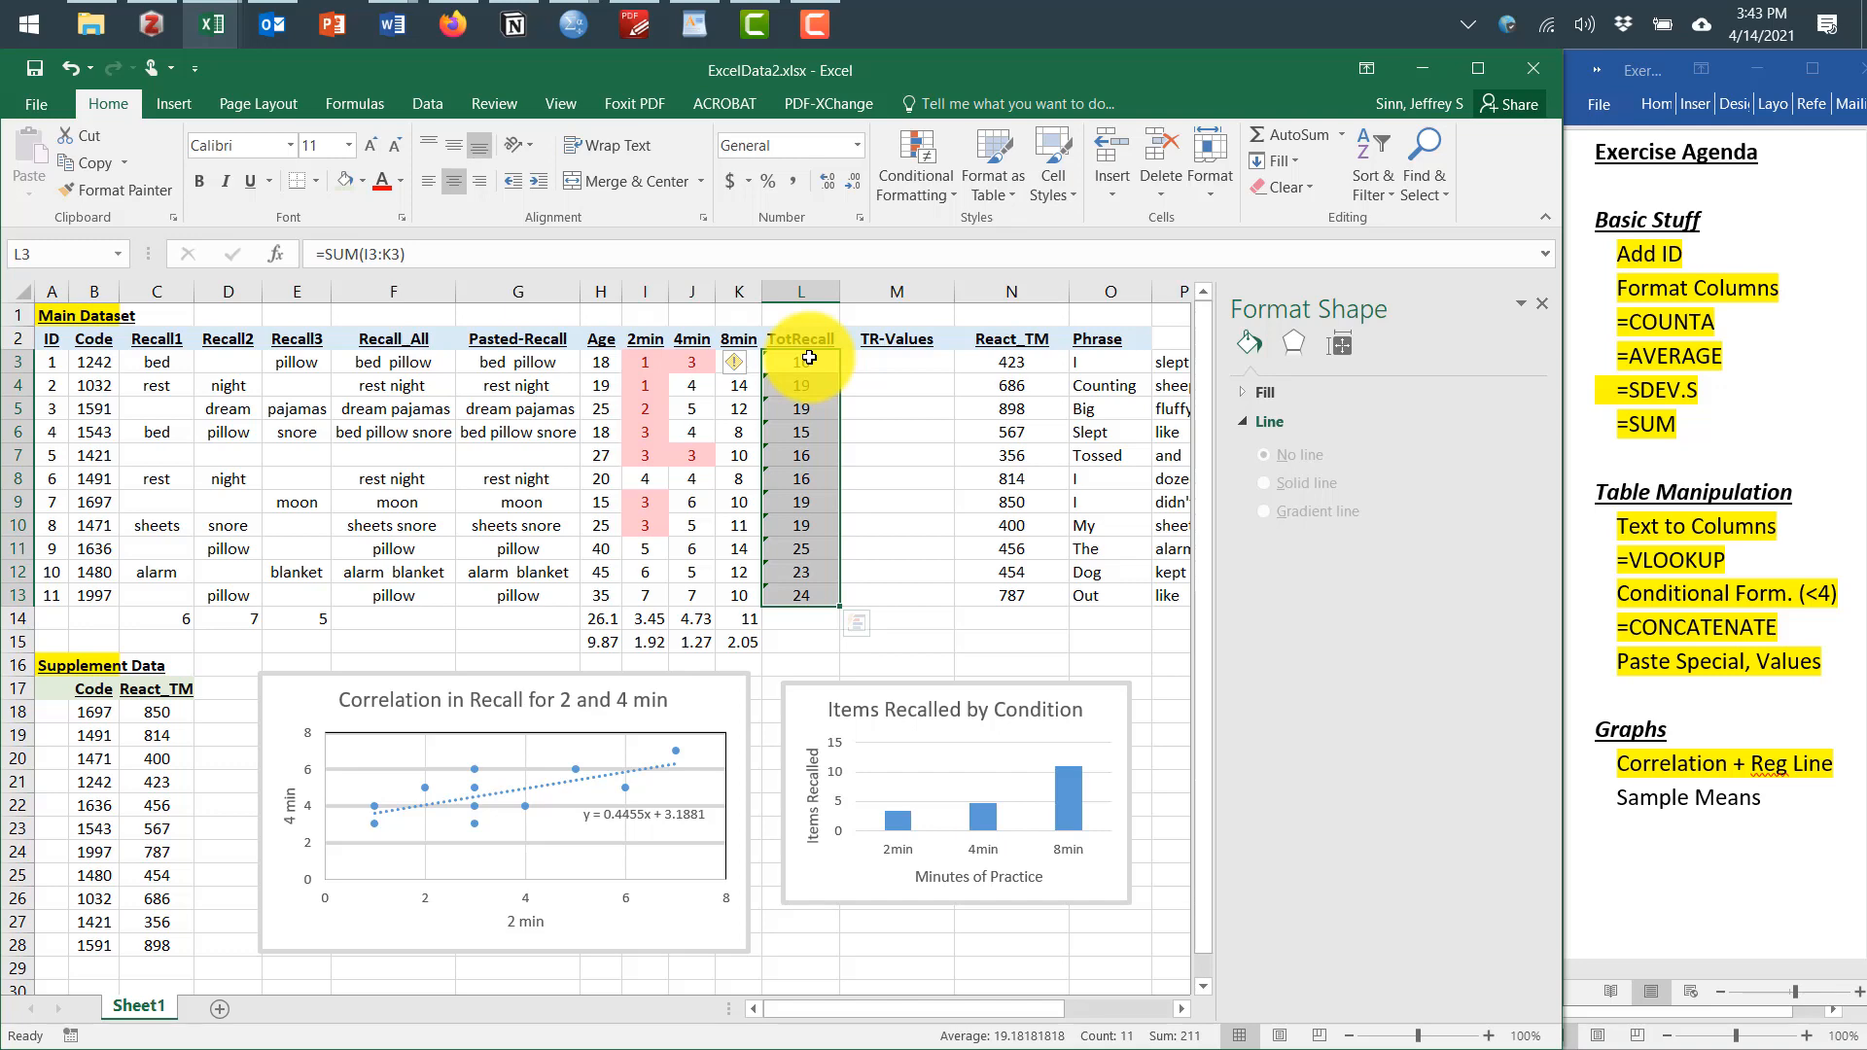
right_click(810, 358)
click(846, 388)
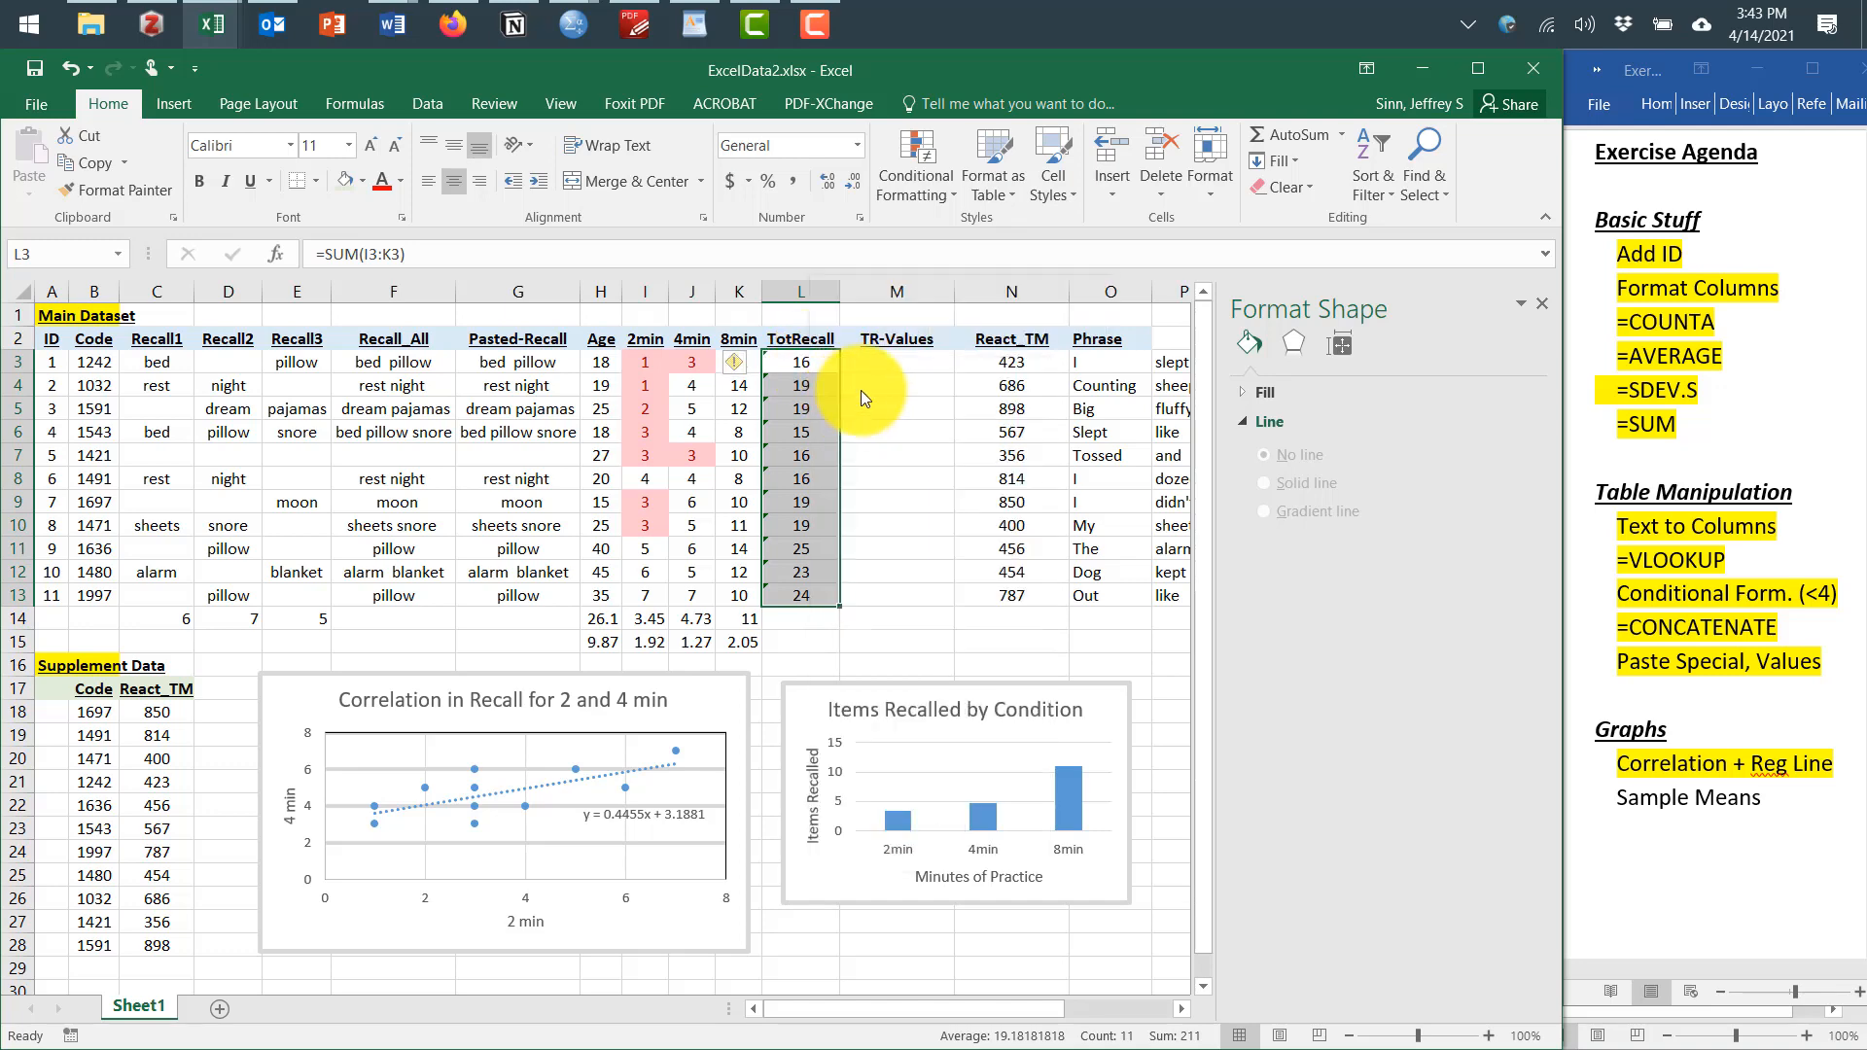
Paste the copied totals into the TR-Values column starting at M3 as values only using Paste Special
click(897, 363)
right_click(897, 364)
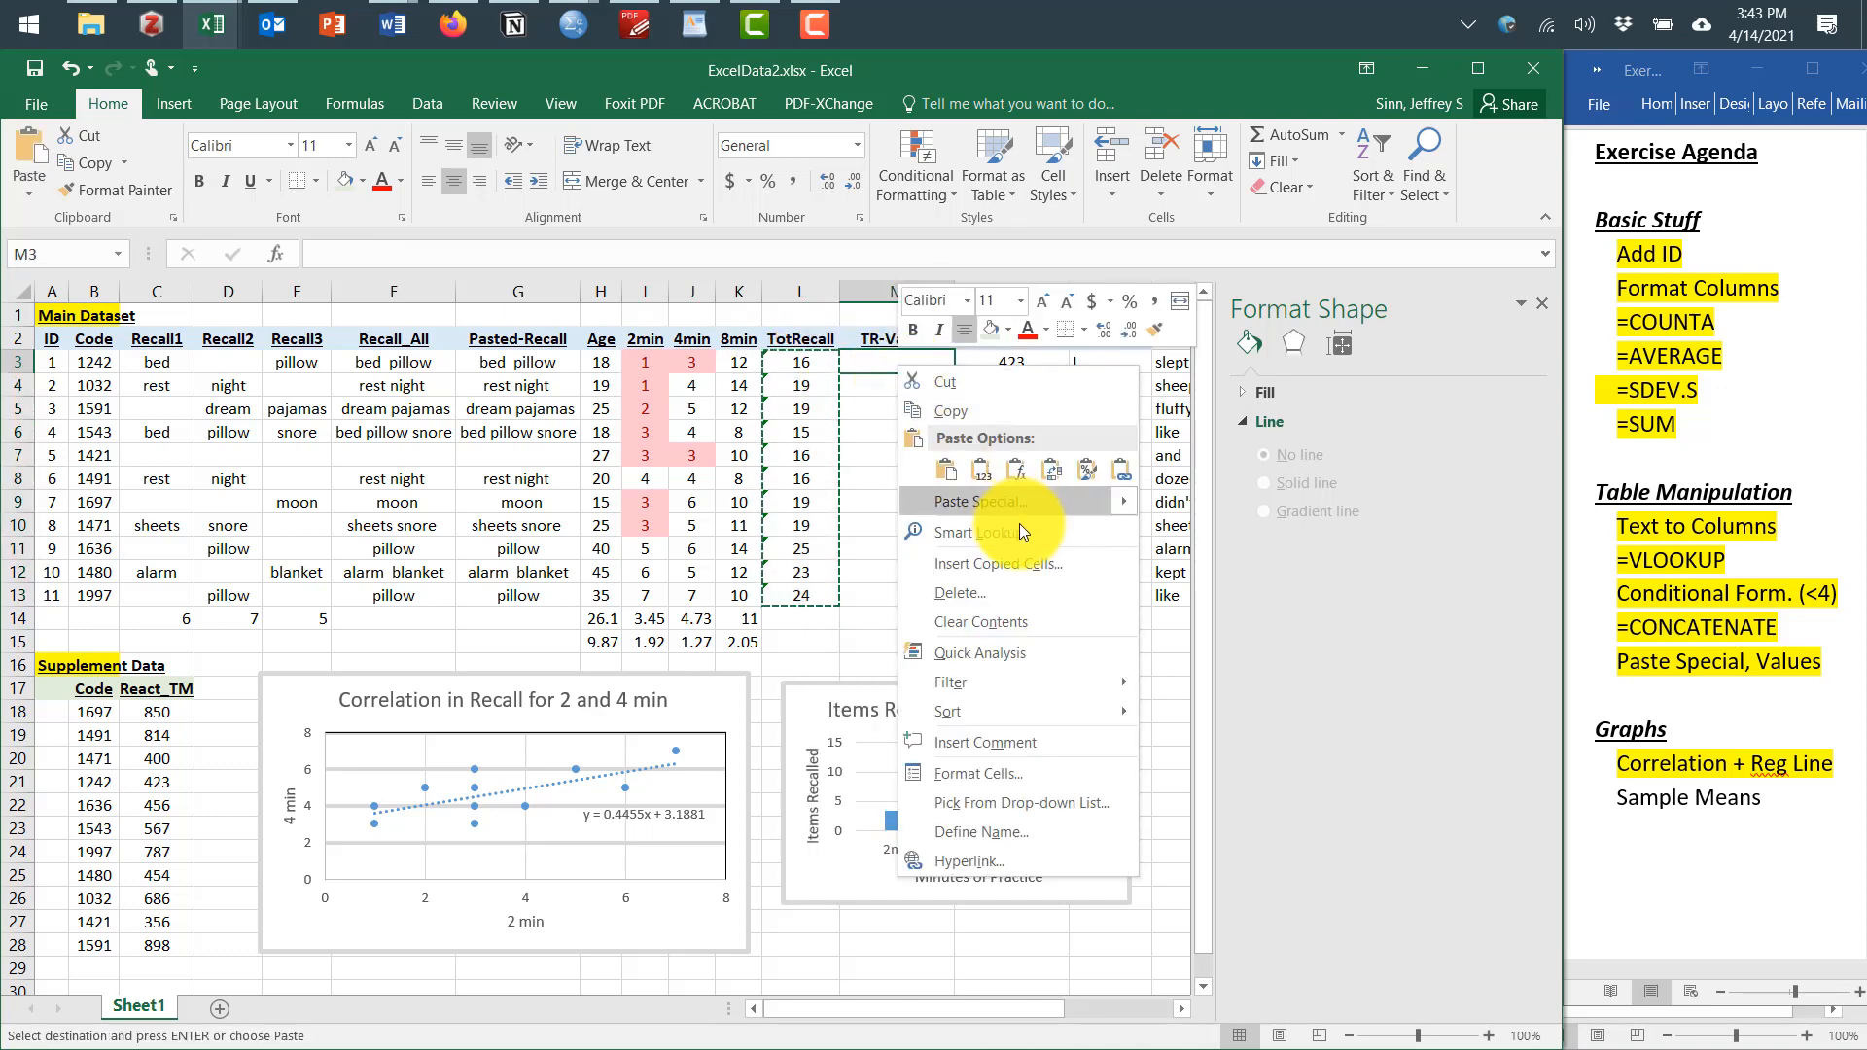
mouse_move(1018, 511)
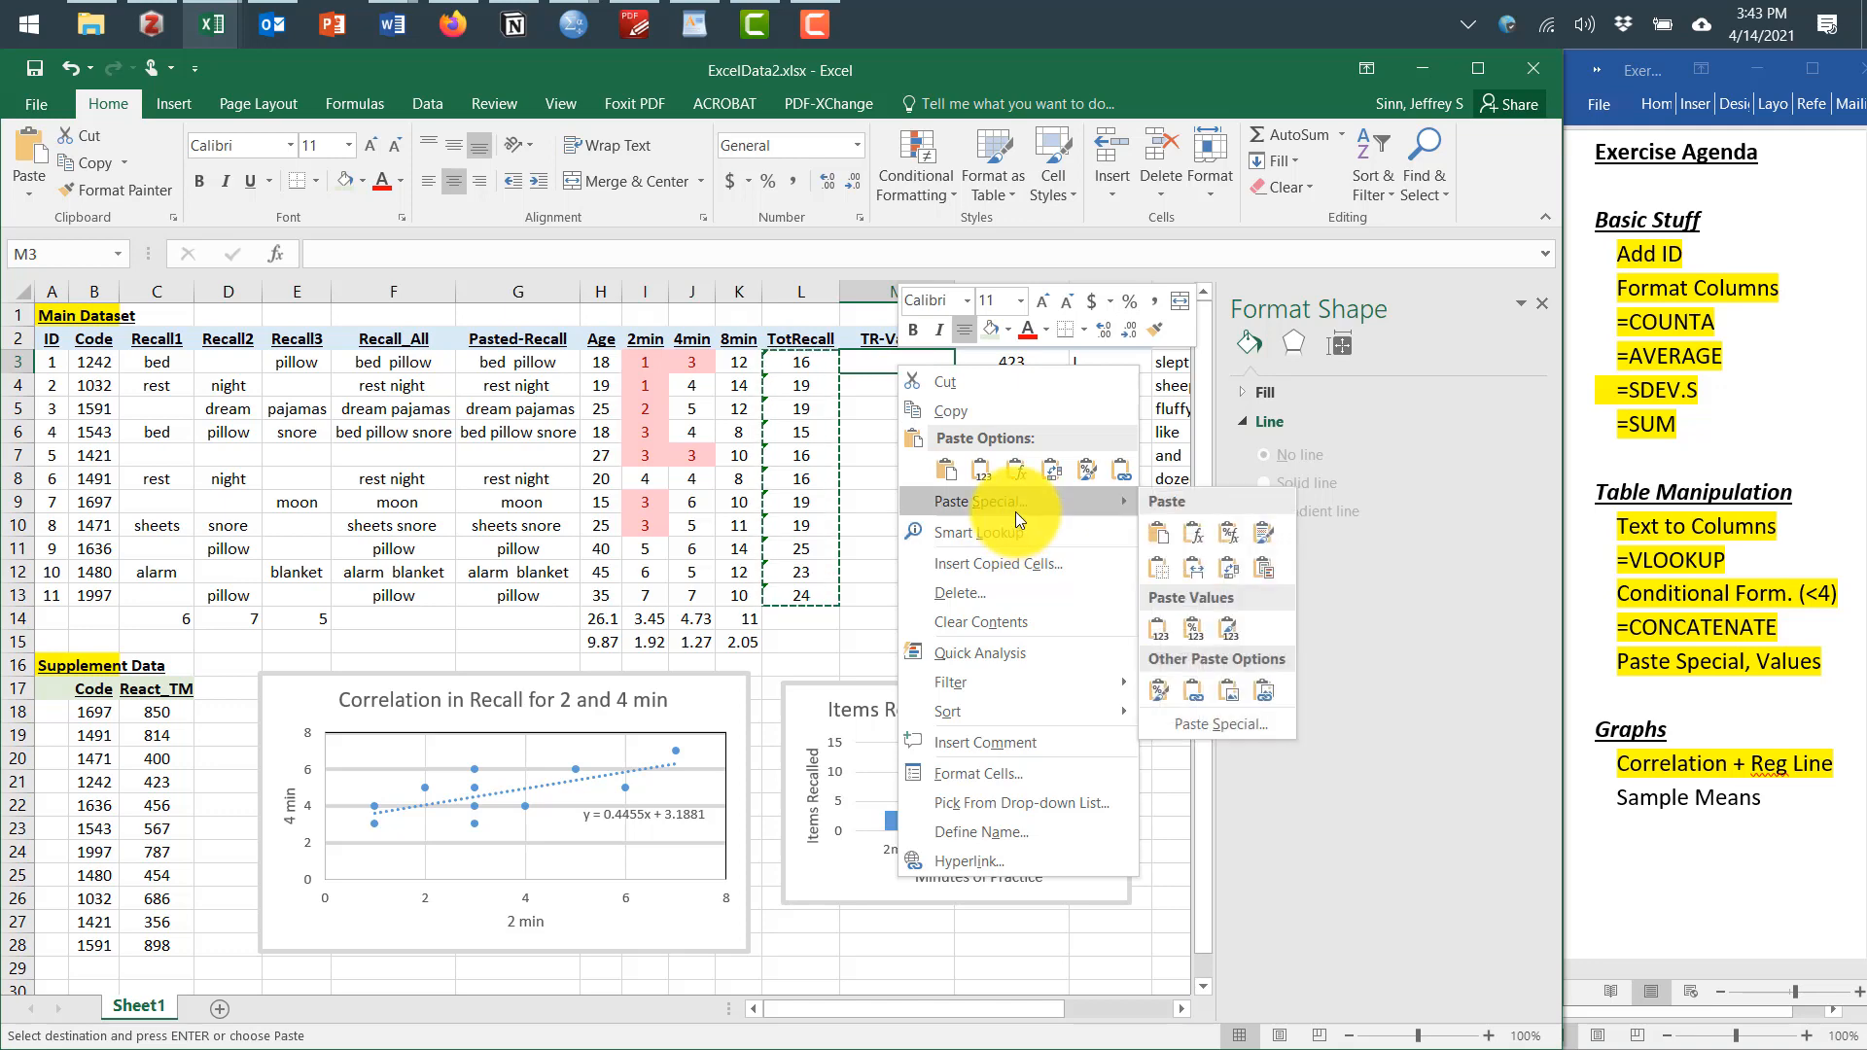
click(1210, 727)
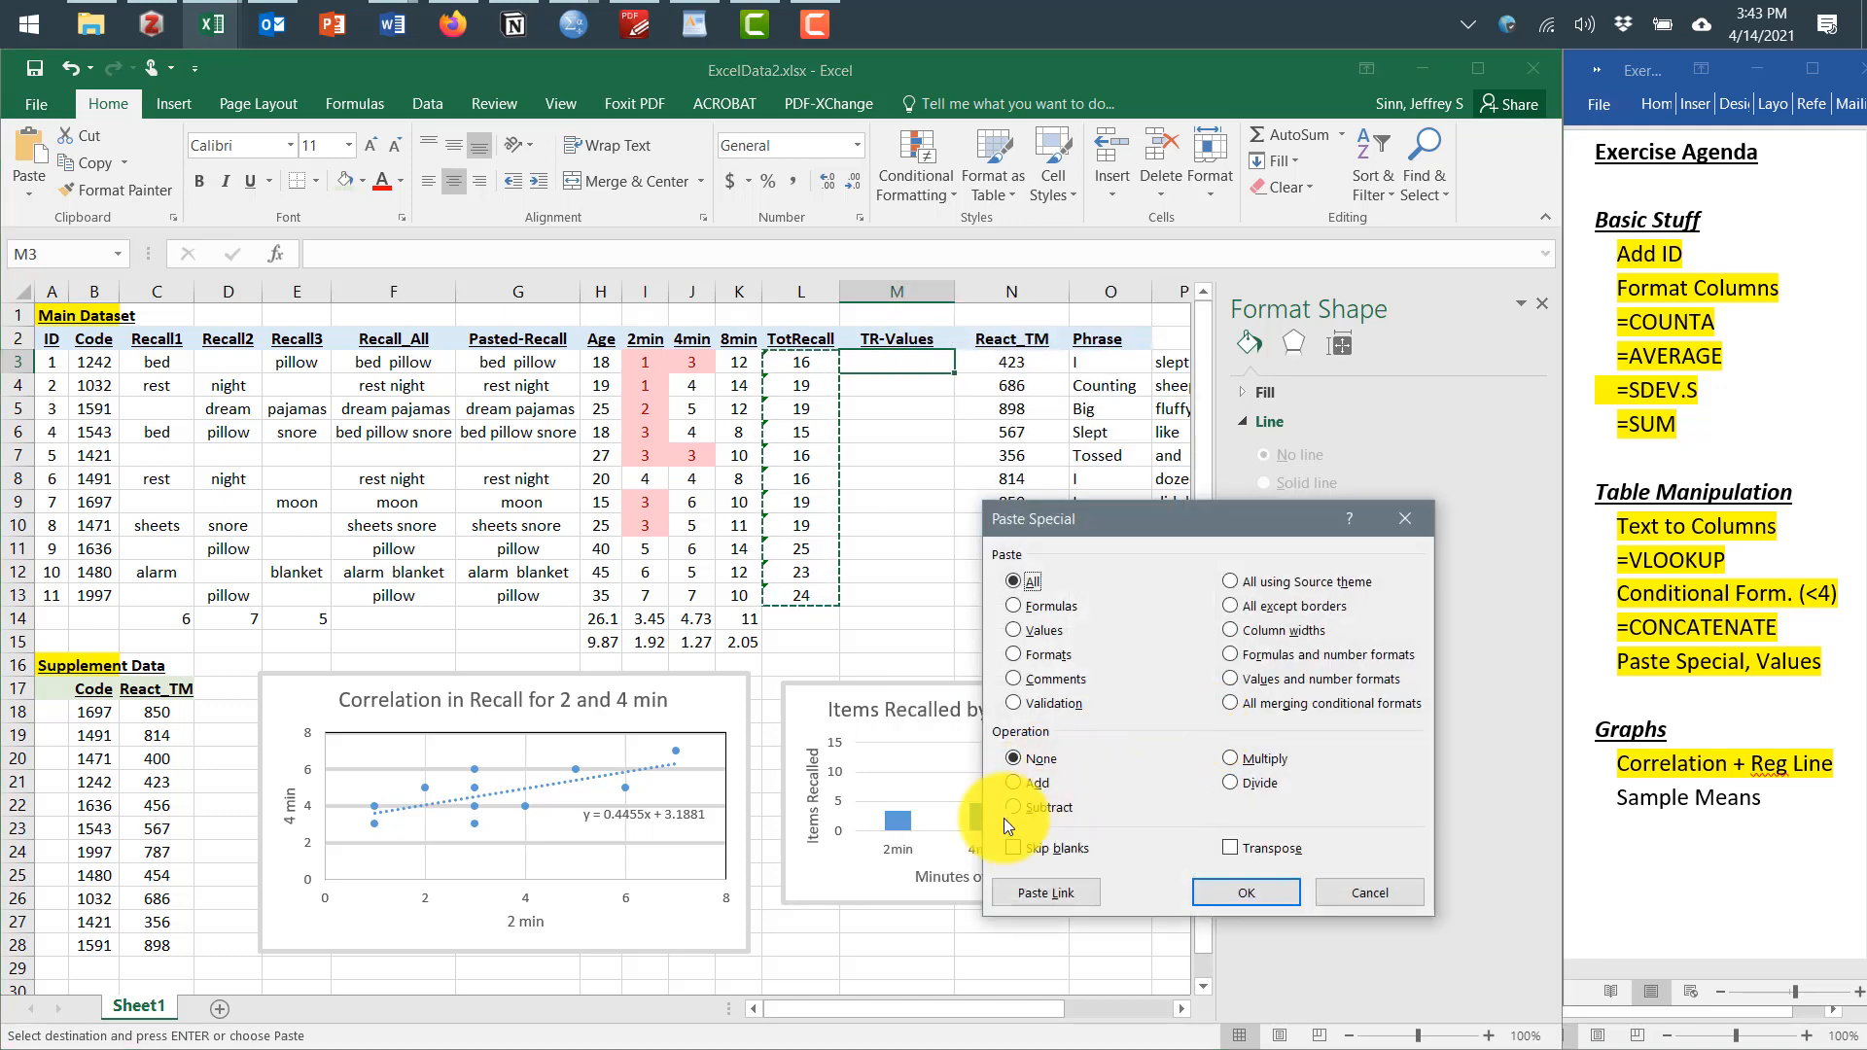
click(1029, 630)
click(1247, 895)
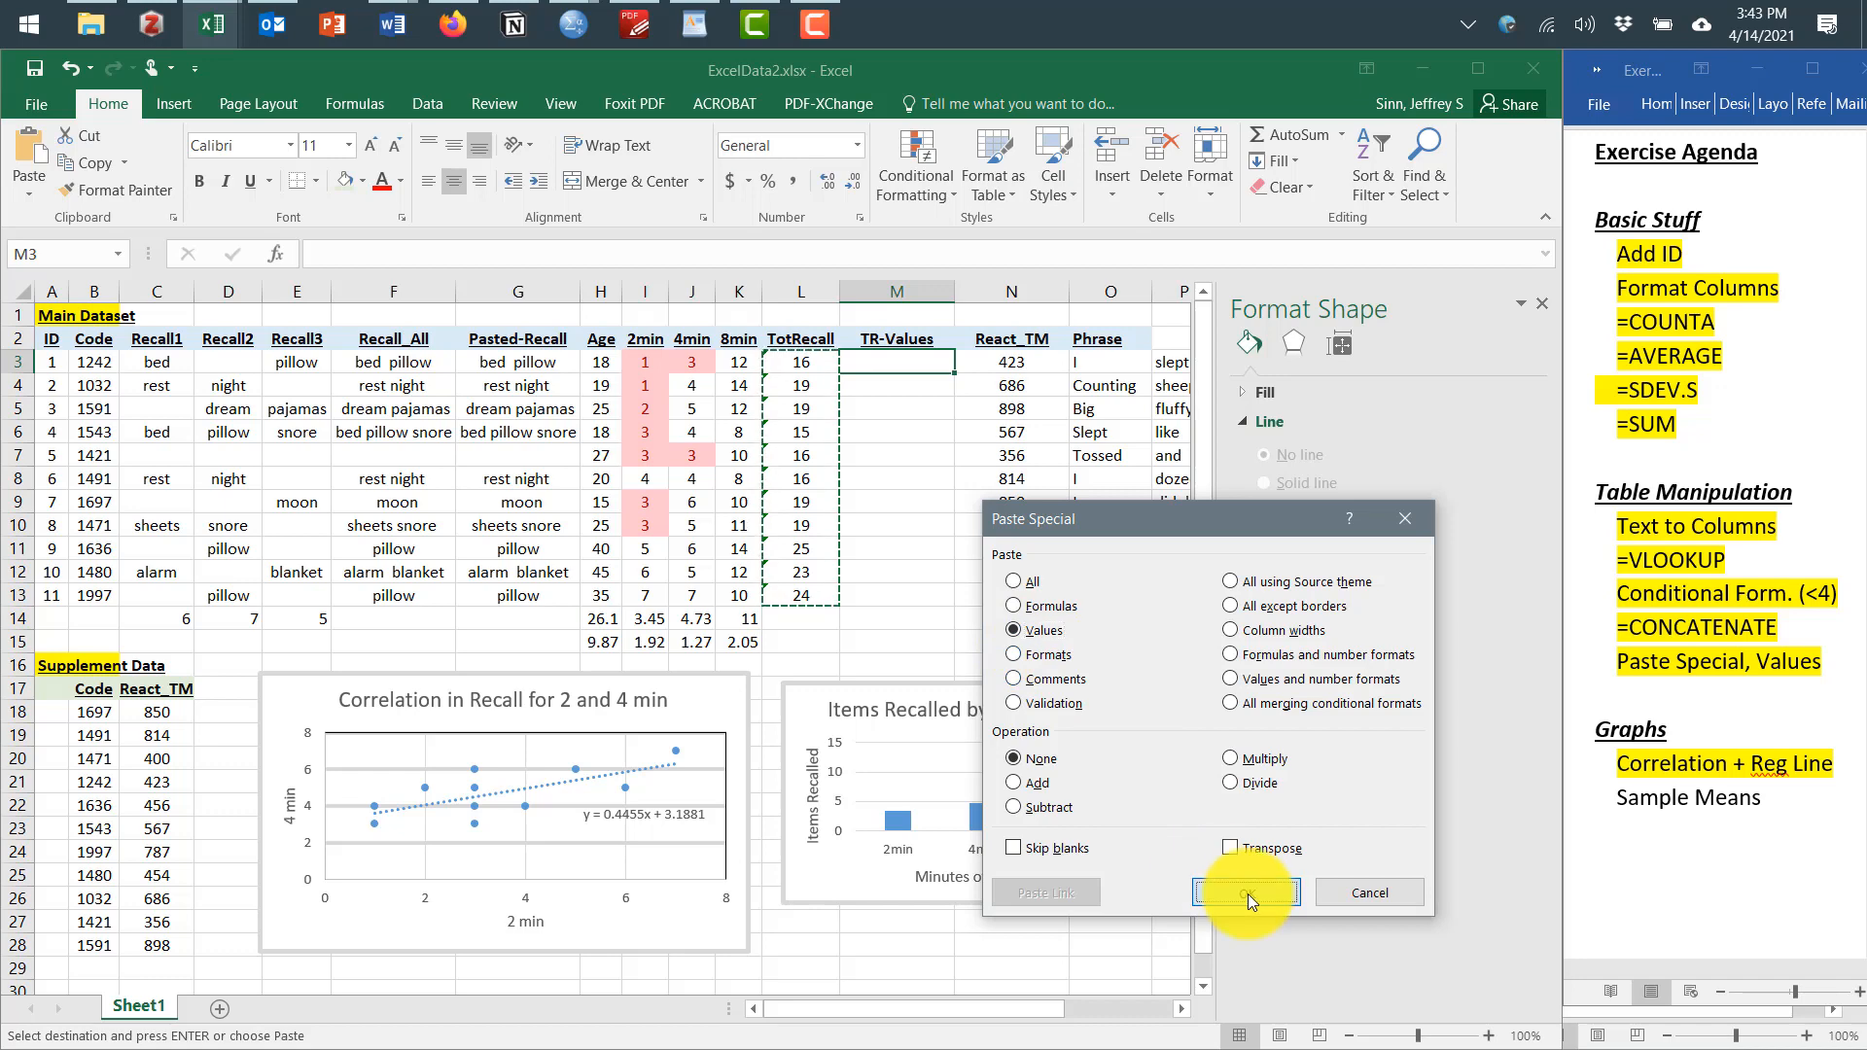
Compare the pasted value in M4 with the formula in L4, then deselect and close the Format Shape pane
click(895, 383)
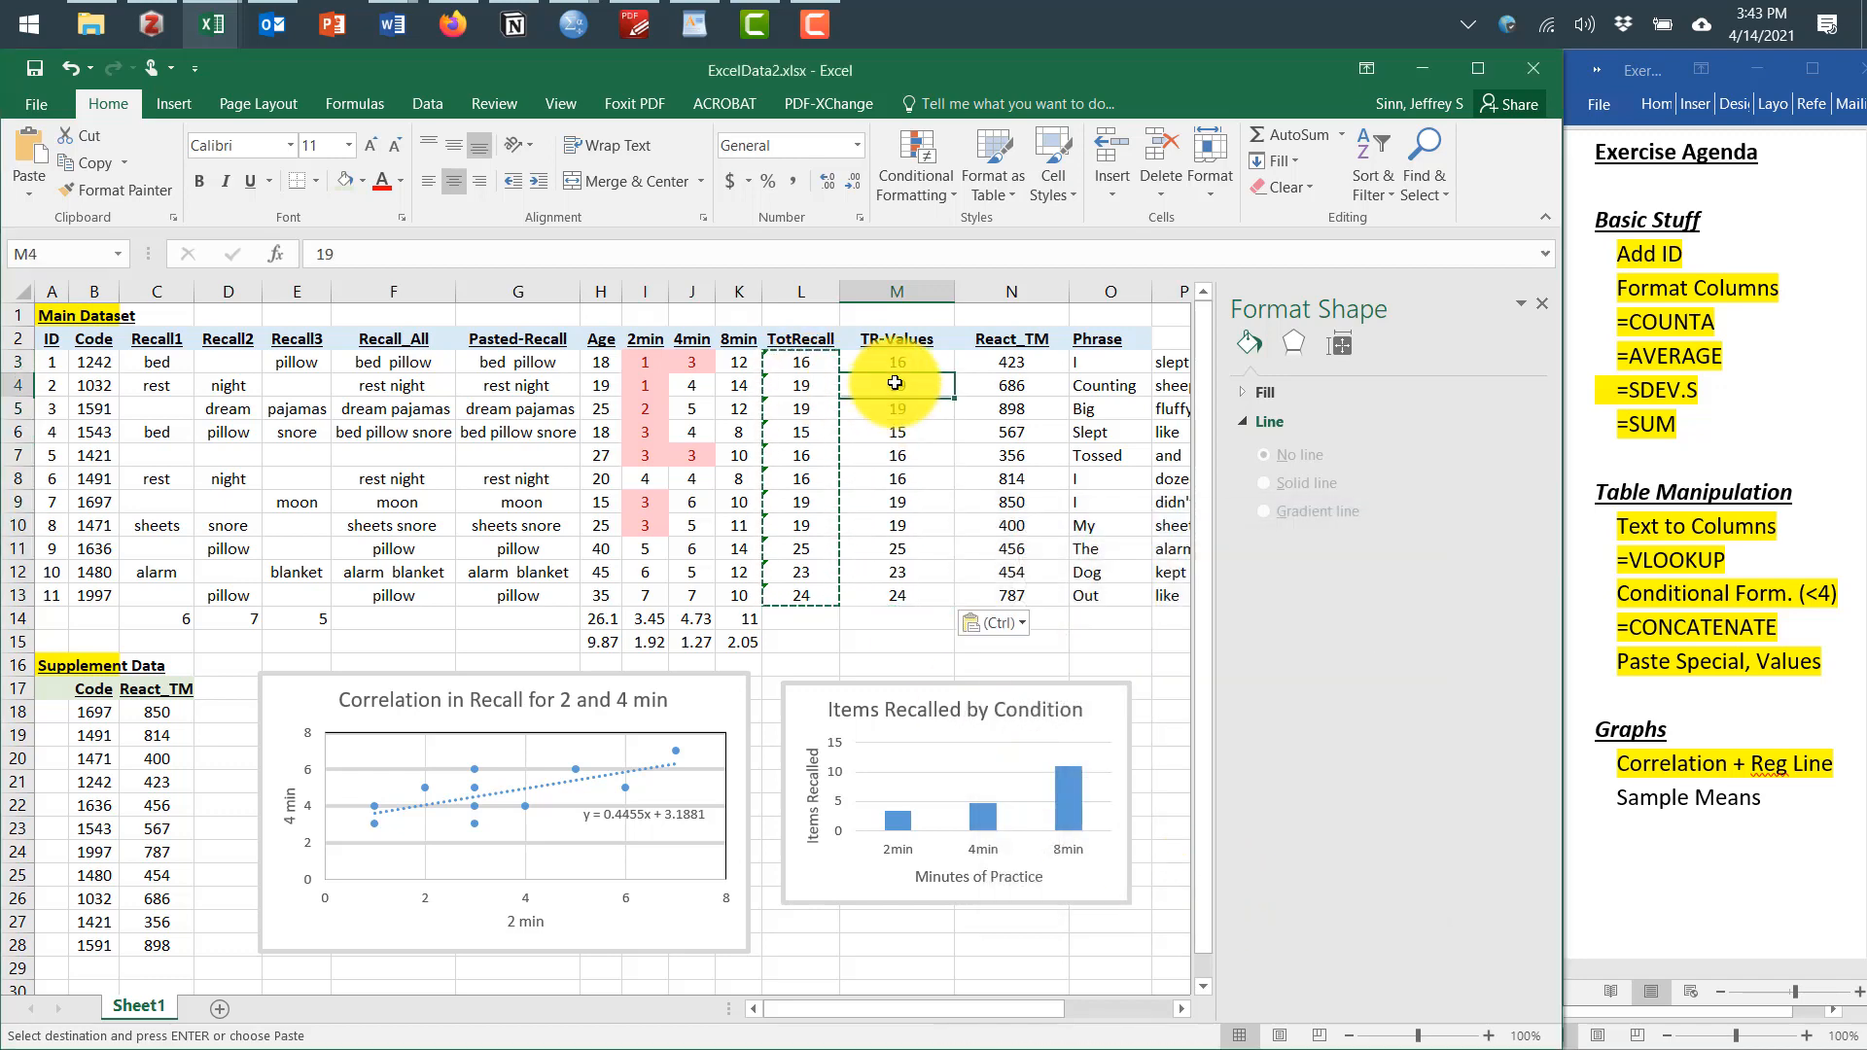
click(813, 385)
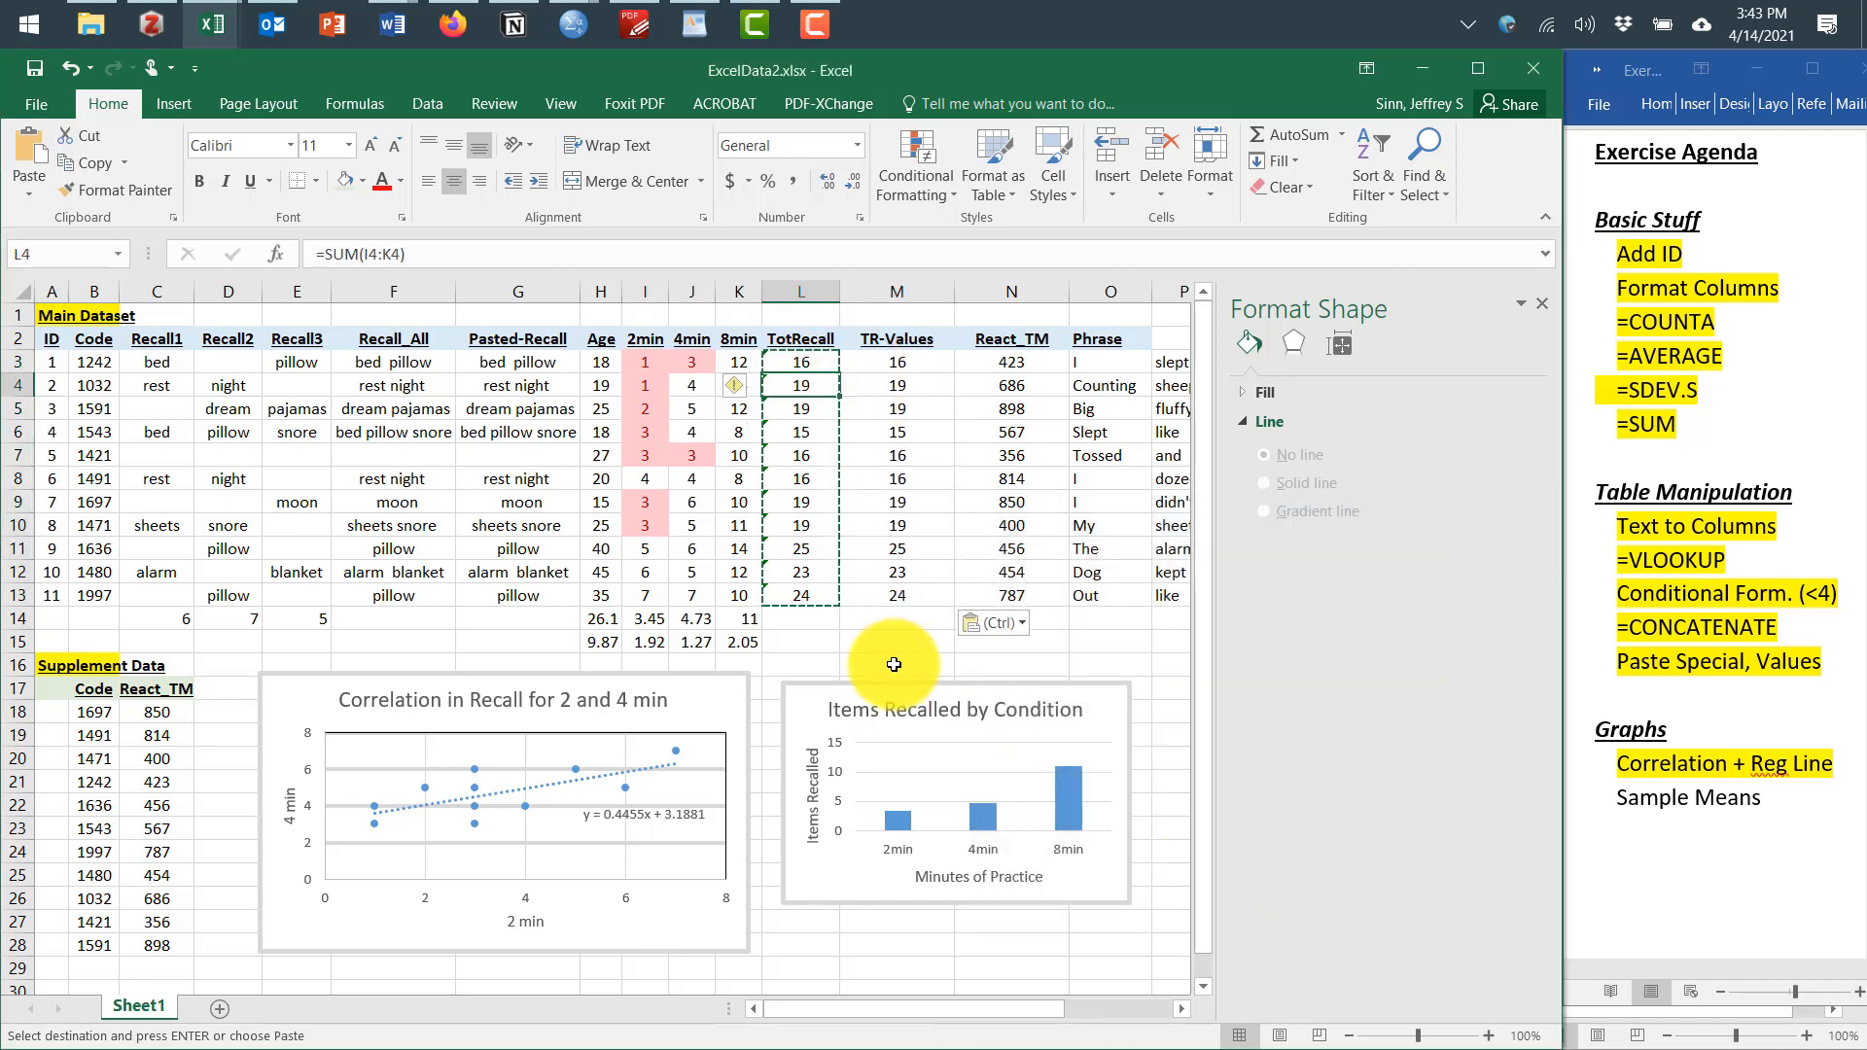
click(894, 665)
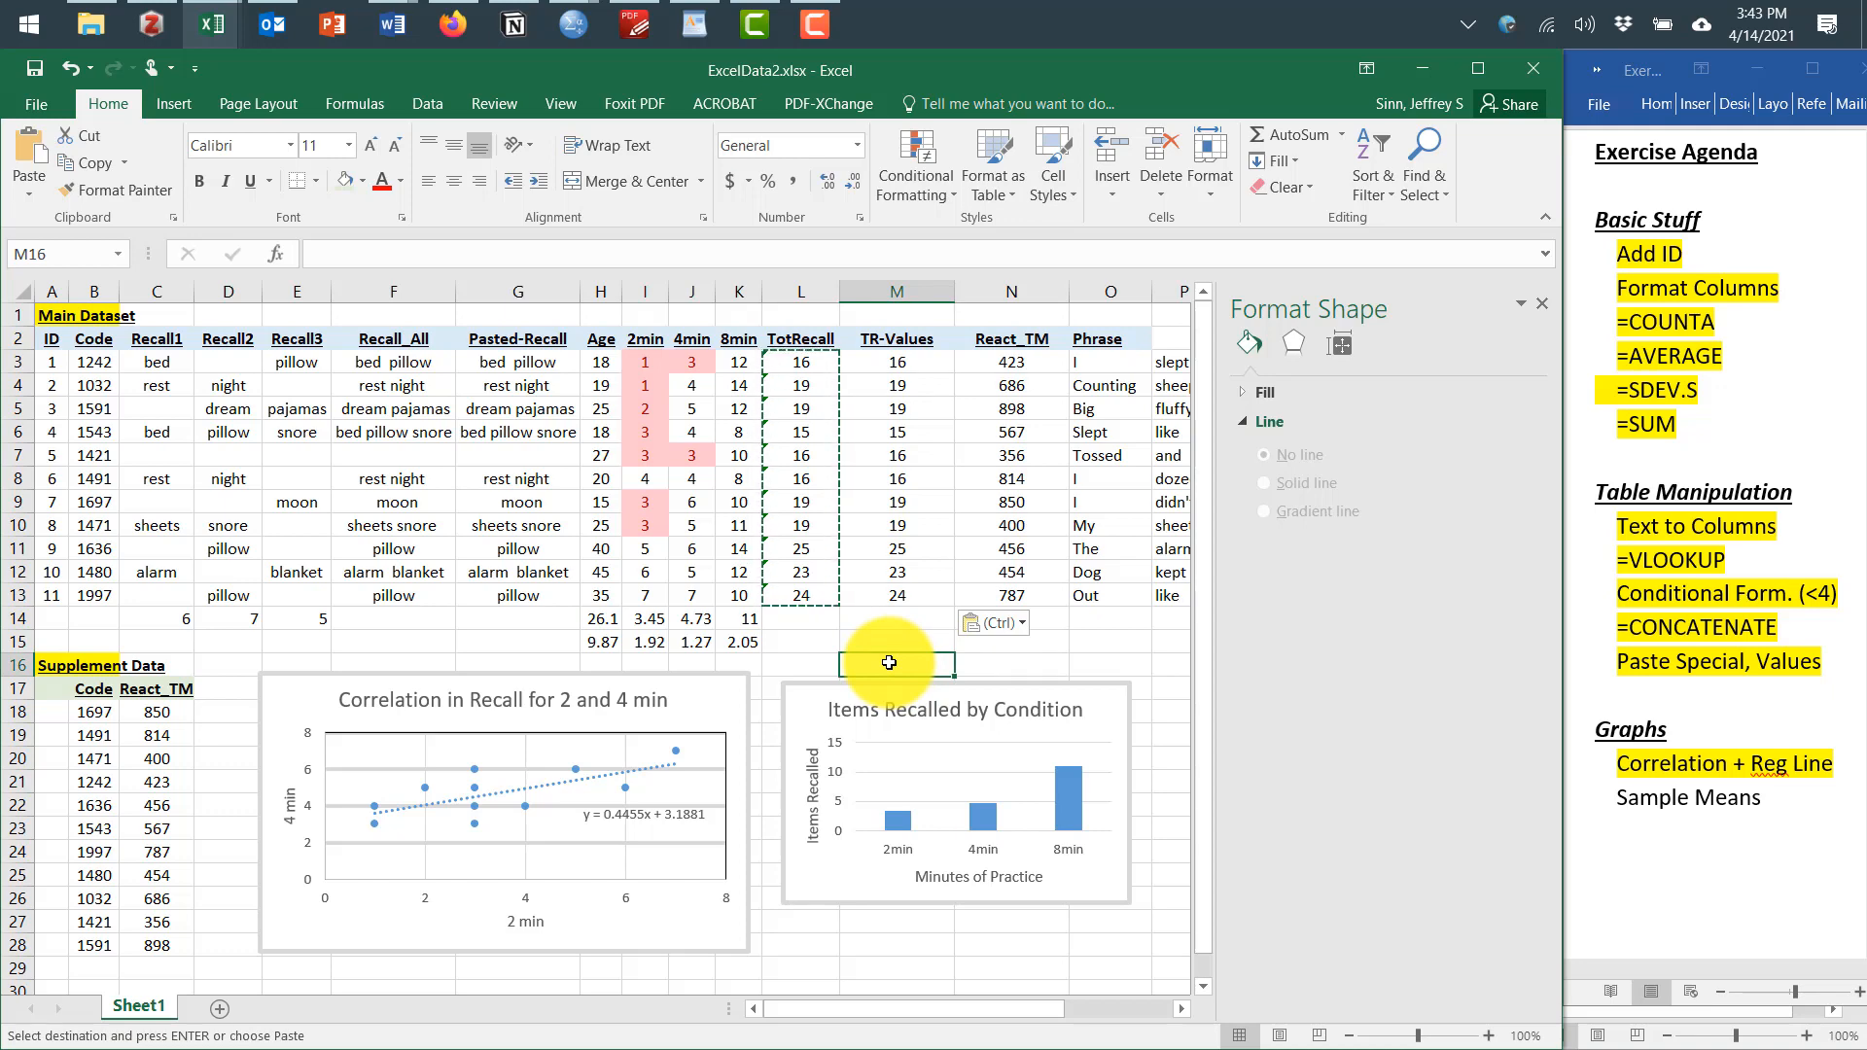
click(1542, 304)
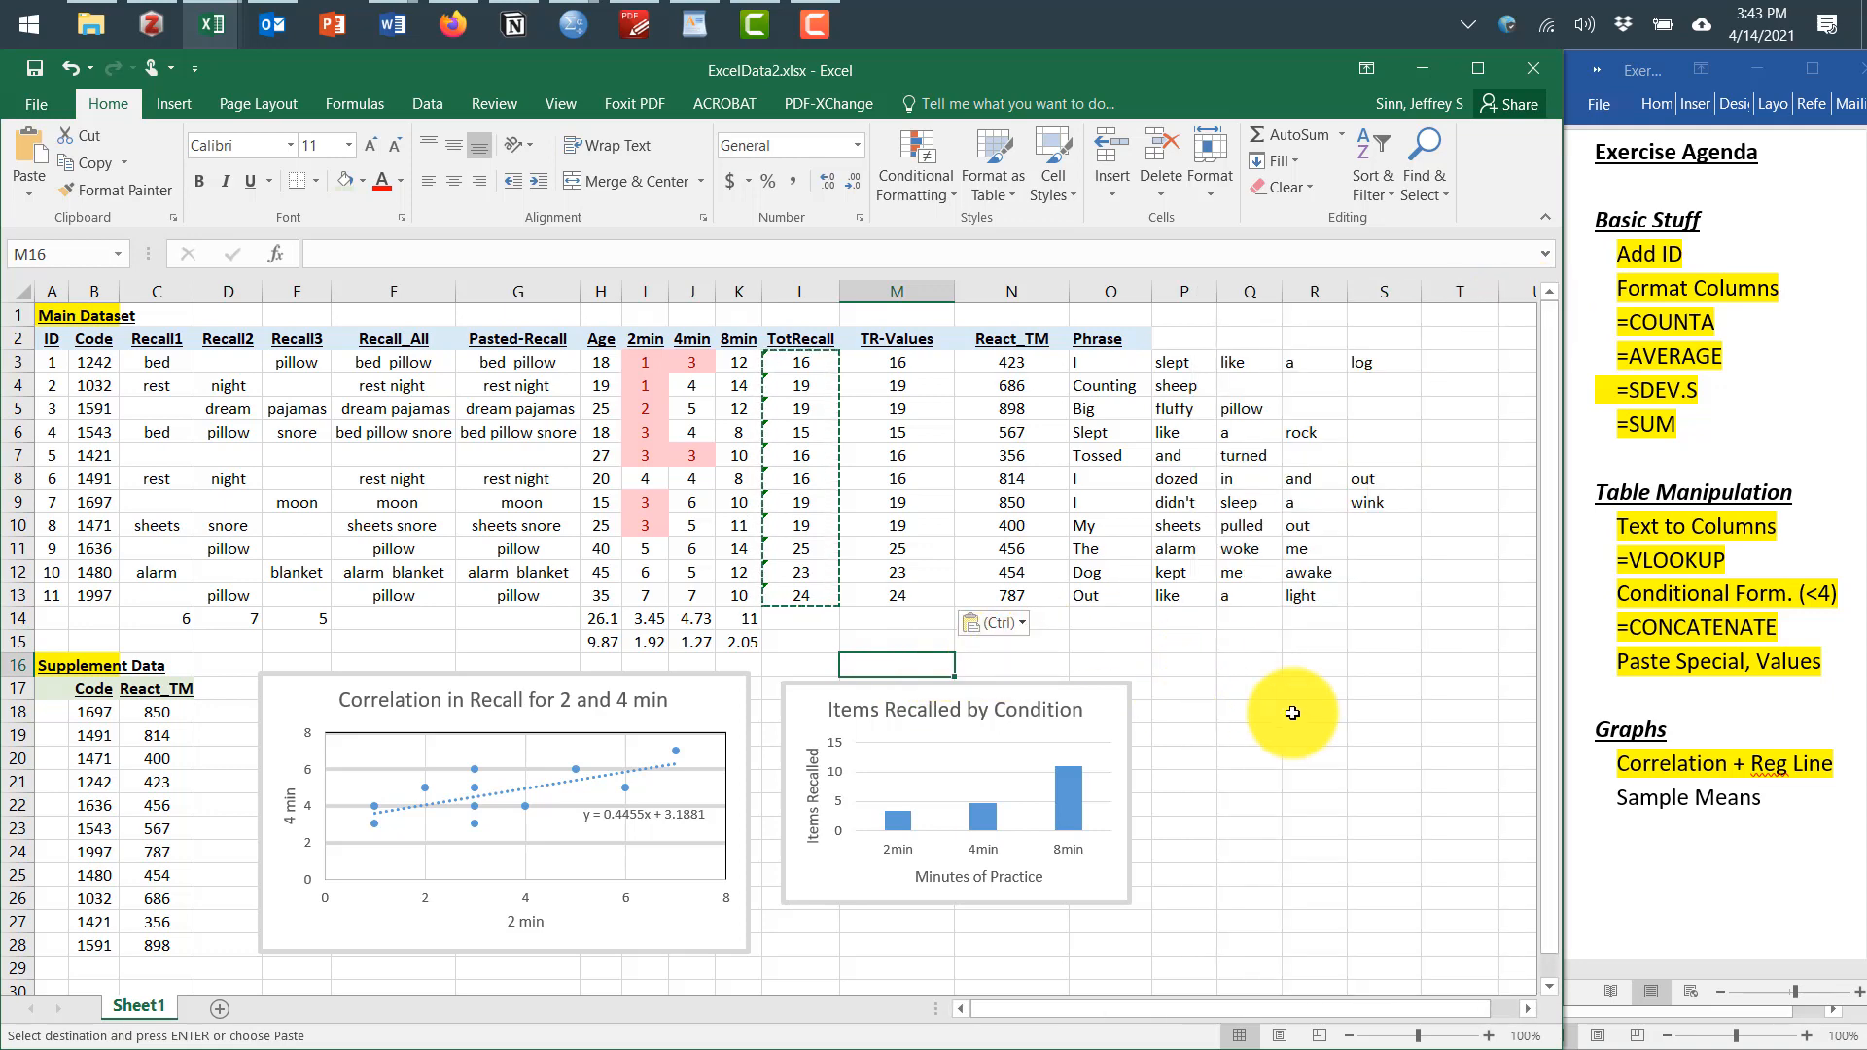
Switch to the Word exercise agenda and select the Sample Means item
click(1685, 822)
drag(1766, 799, 1617, 799)
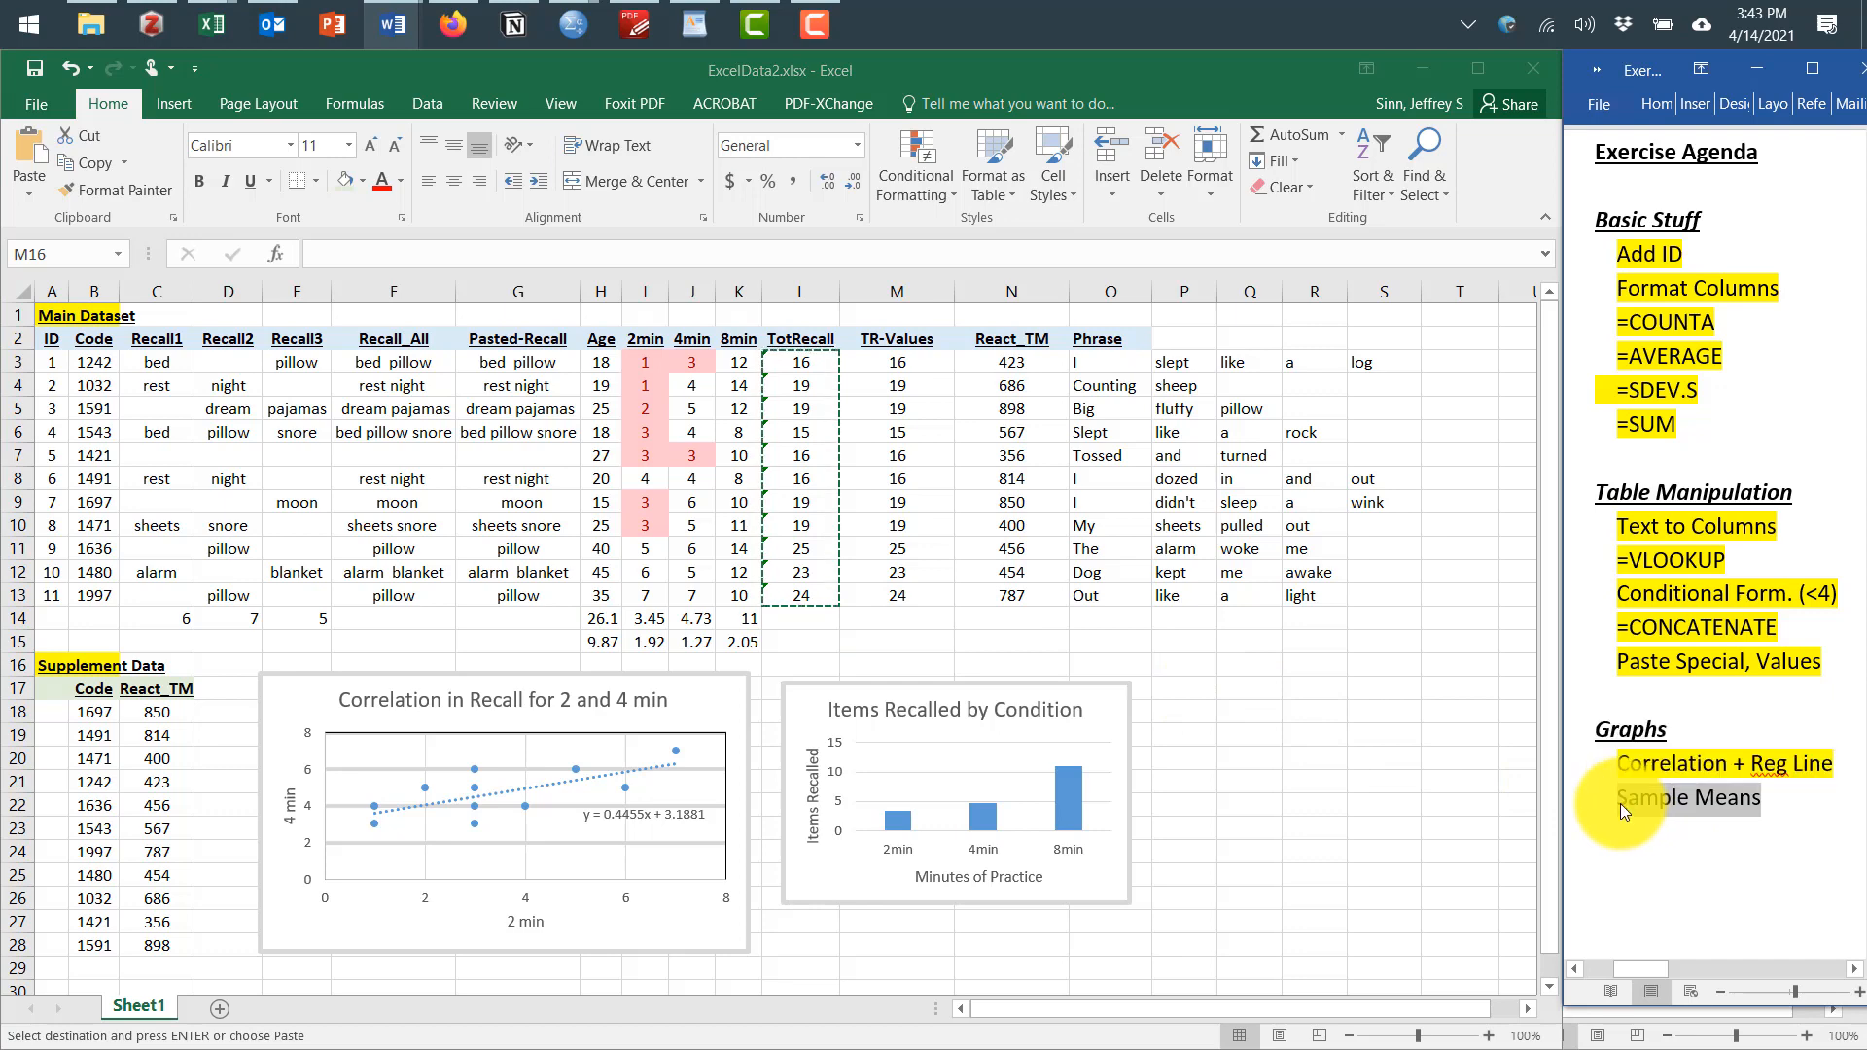